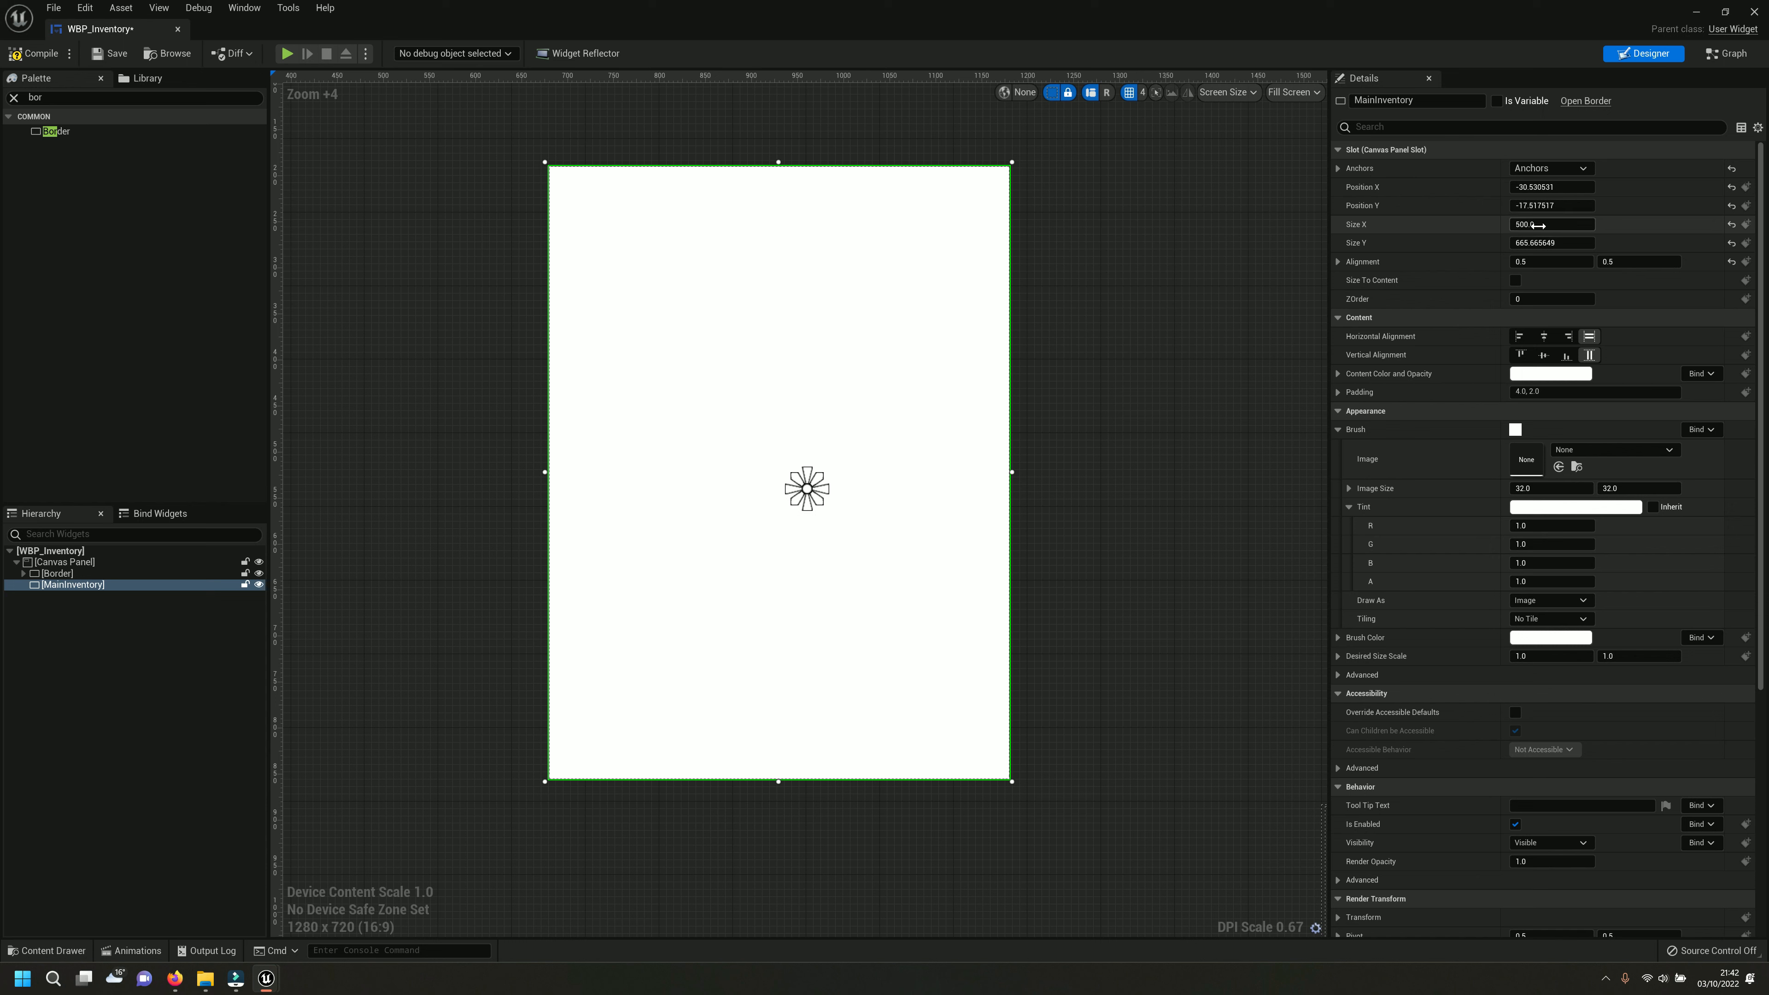
Set the MainInventory border's Size Y to 800 and its position to X 0, Y 0.
{"action": "left_click", "coordinate": [1537, 244]}
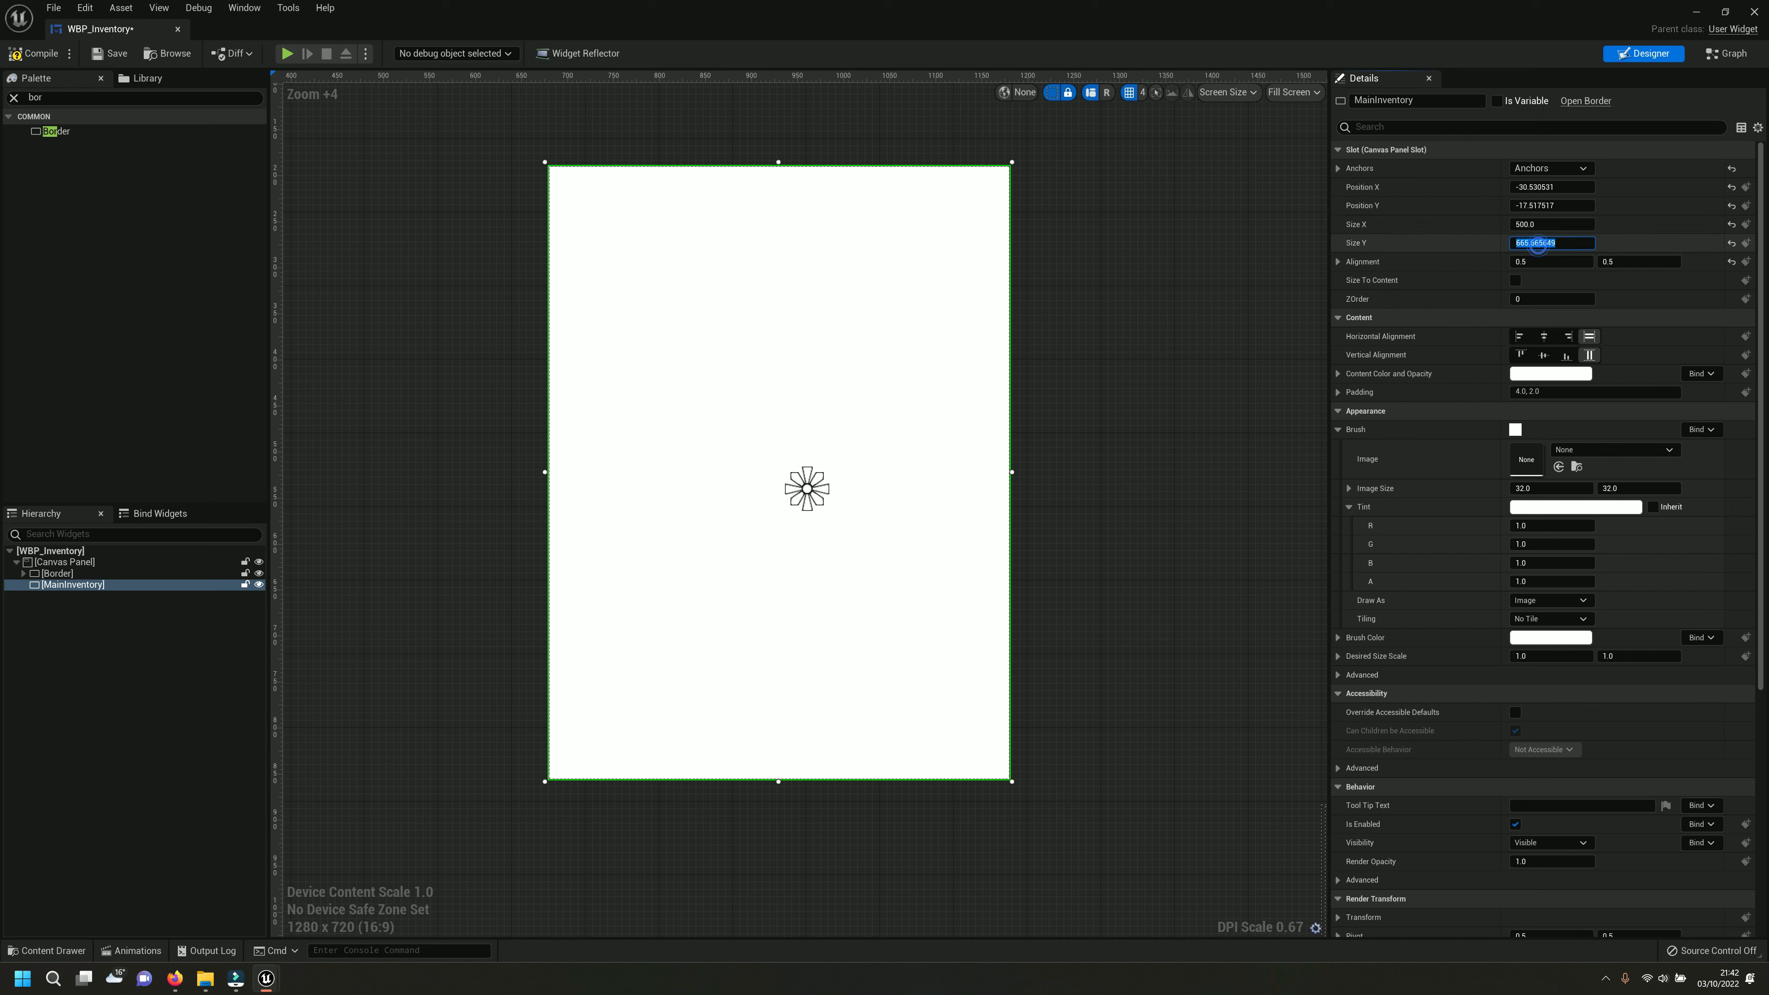
{"action": "type", "text": "800"}
{"action": "key", "text": "Return"}
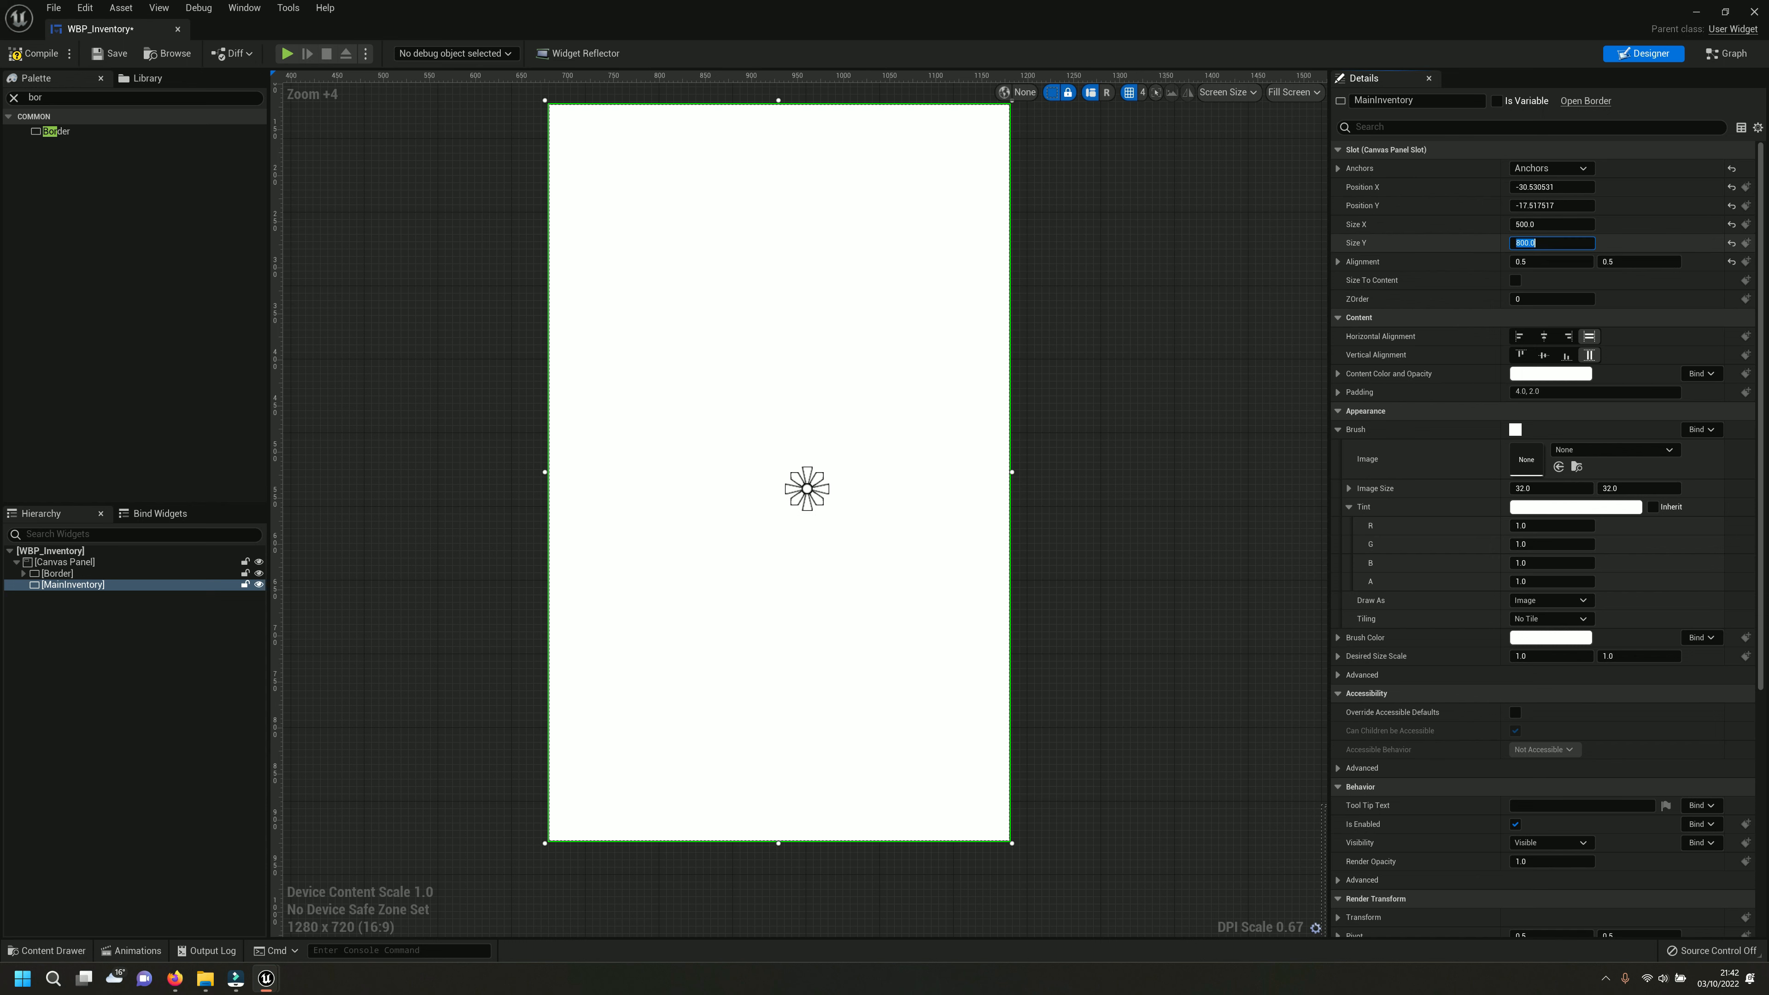
{"action": "left_click", "coordinate": [1544, 186]}
{"action": "type", "text": "0"}
{"action": "key", "text": "Tab"}
{"action": "type", "text": "0"}
{"action": "key", "text": "Return"}
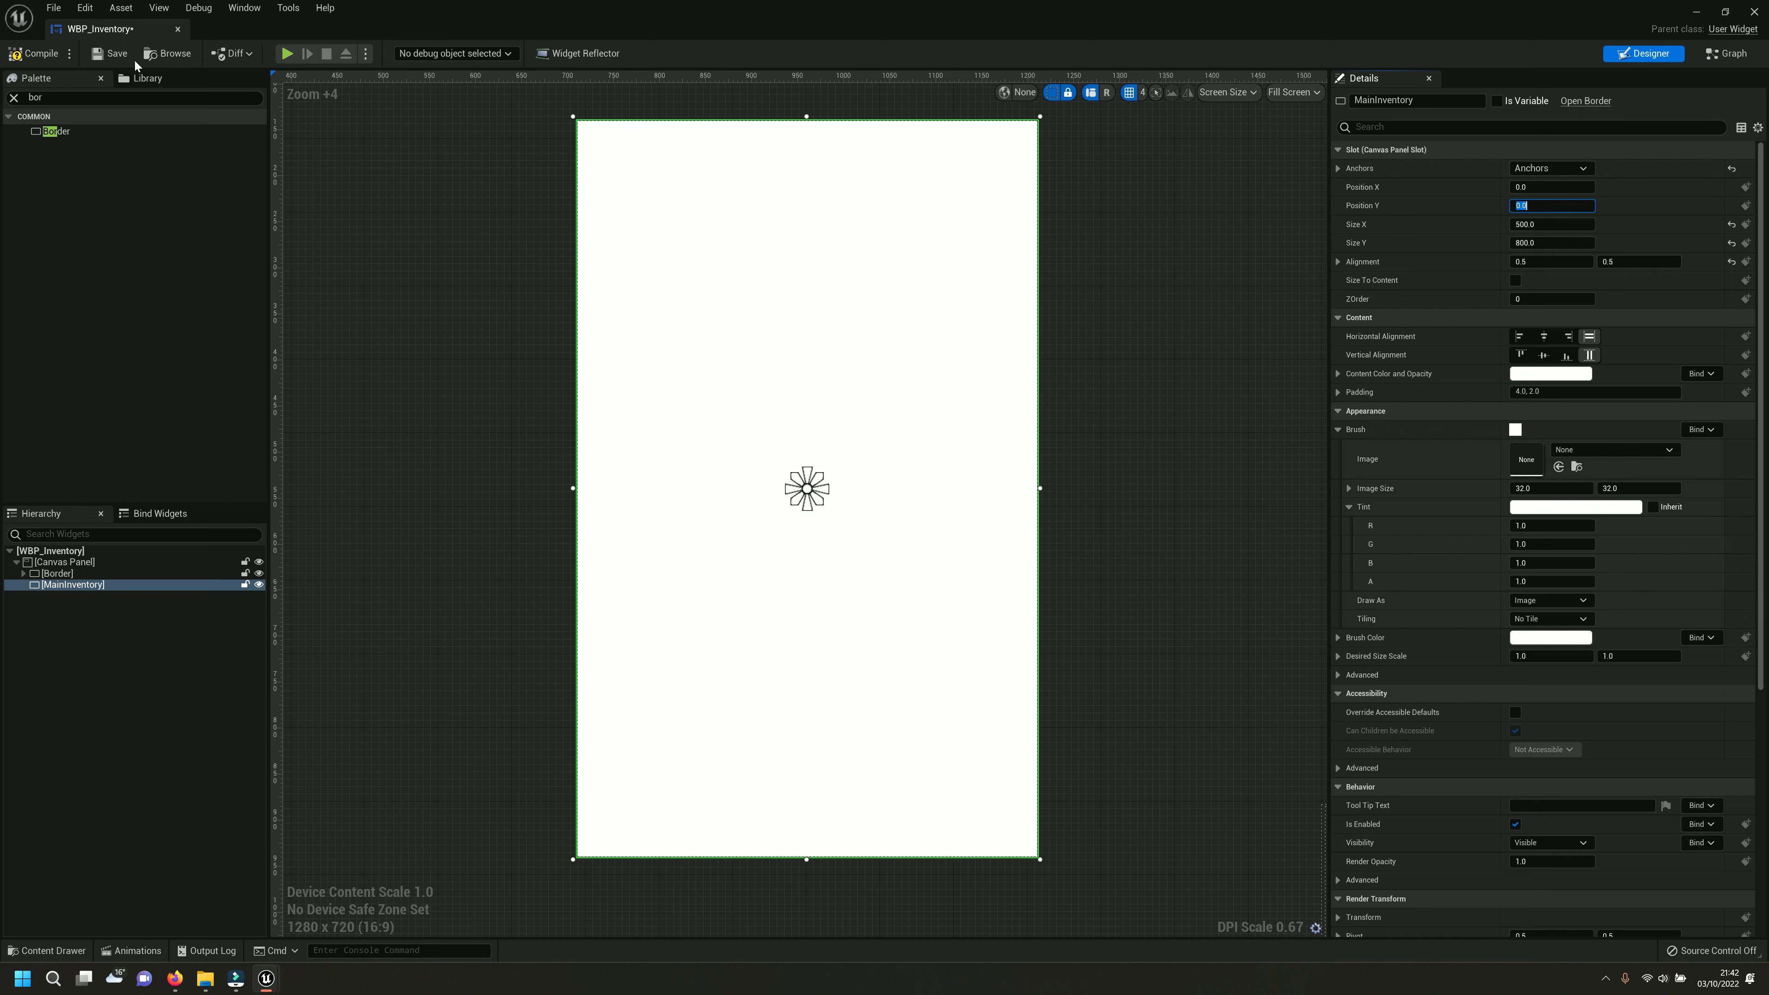
Compile the widget, play the level to preview the inventory panel, and stop the preview to return to the widget editor.
{"action": "left_click", "coordinate": [40, 56]}
{"action": "left_click", "coordinate": [287, 53]}
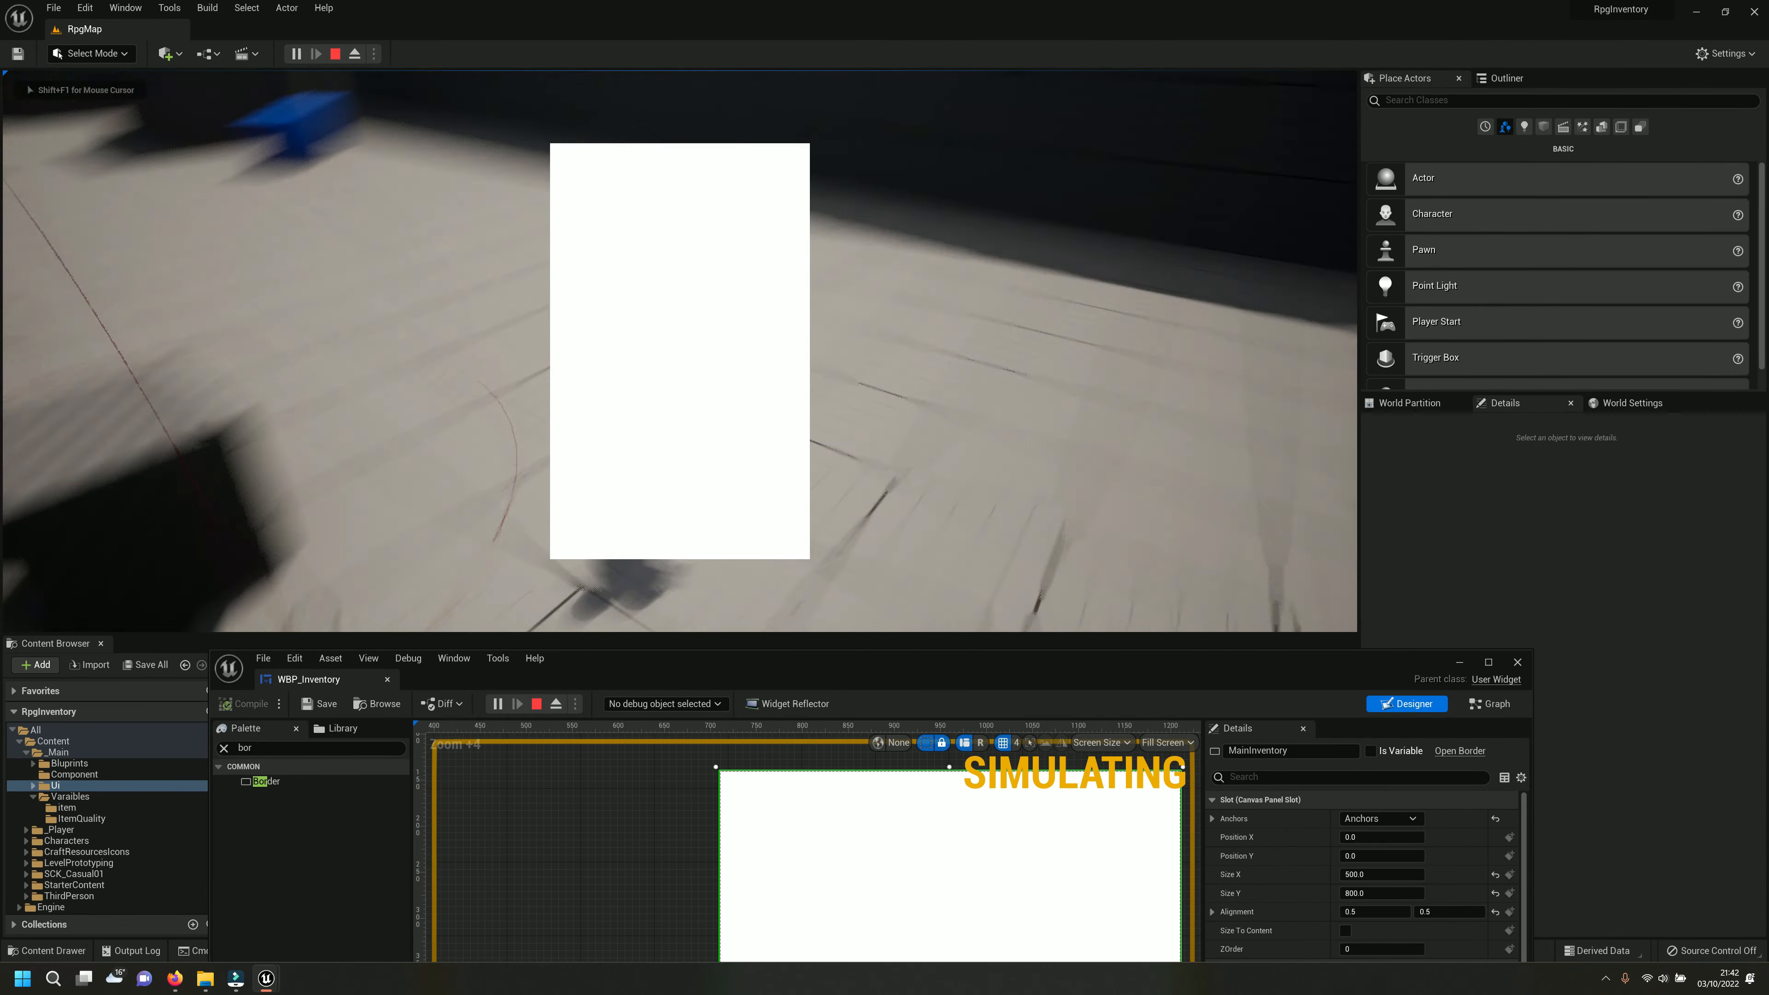
{"action": "key", "text": "Escape"}
{"action": "double_click", "coordinate": [909, 664]}
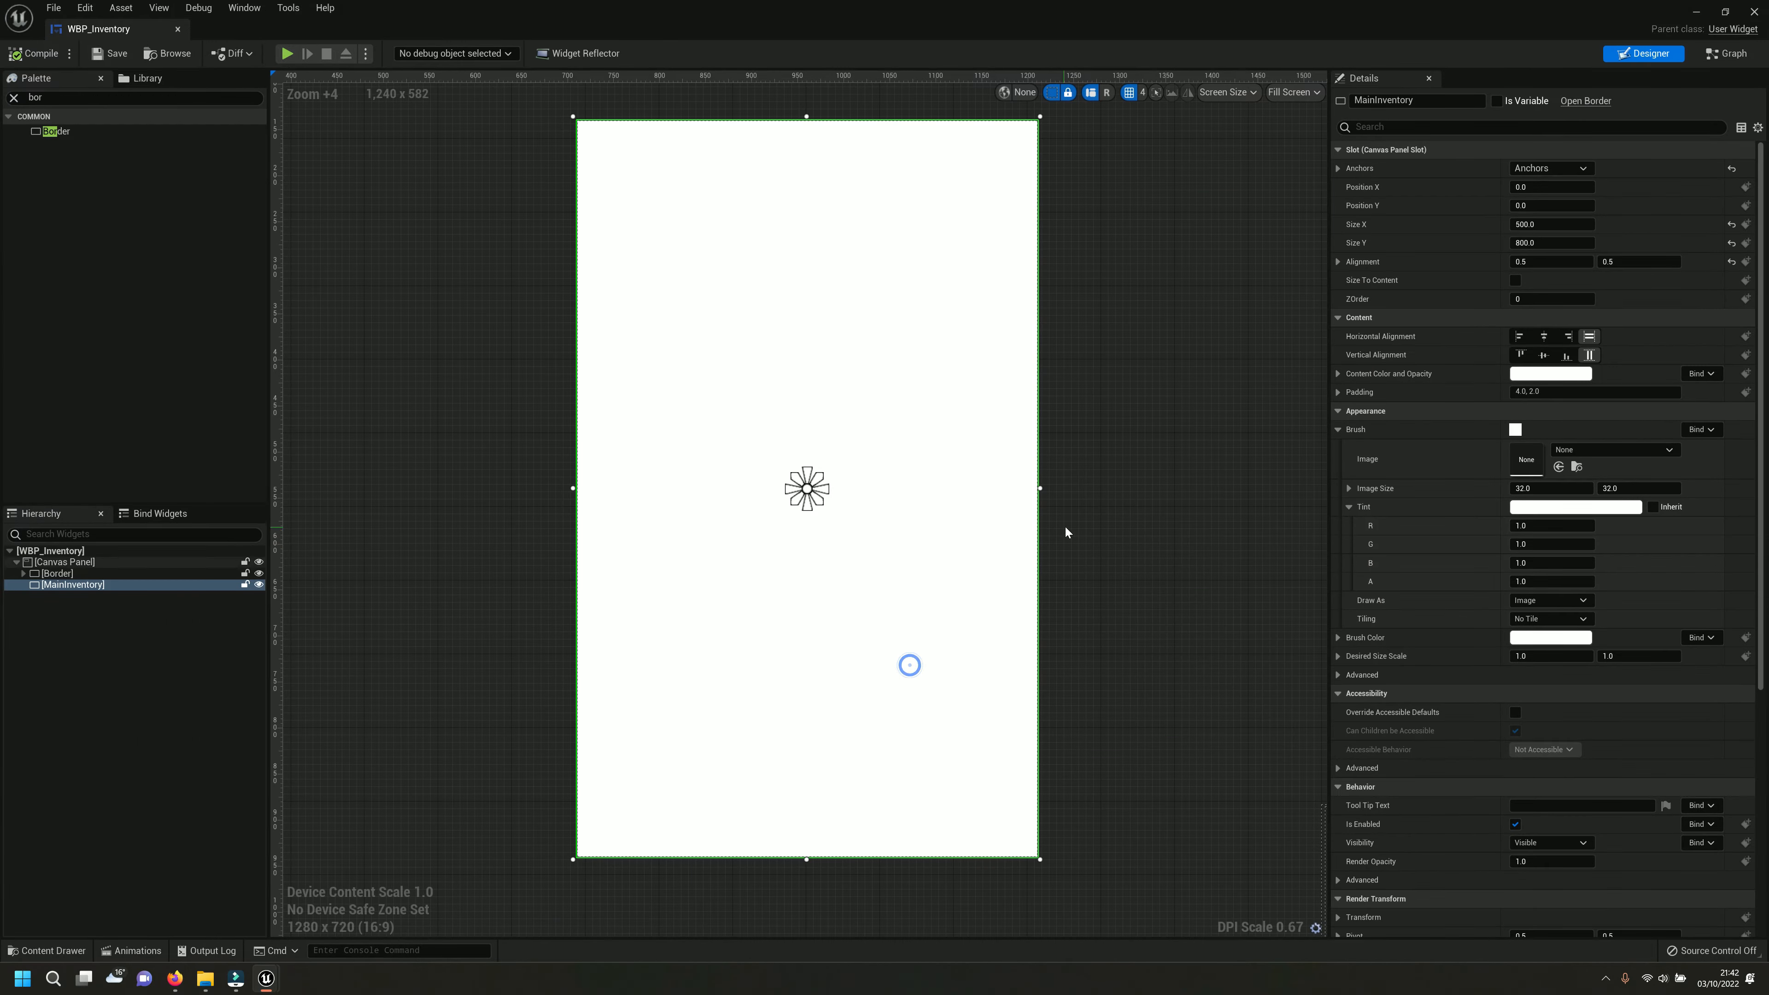
{"action": "scroll", "coordinate": [974, 504], "scroll_direction": "up", "scroll_amount": 4}
{"action": "left_click", "coordinate": [54, 651]}
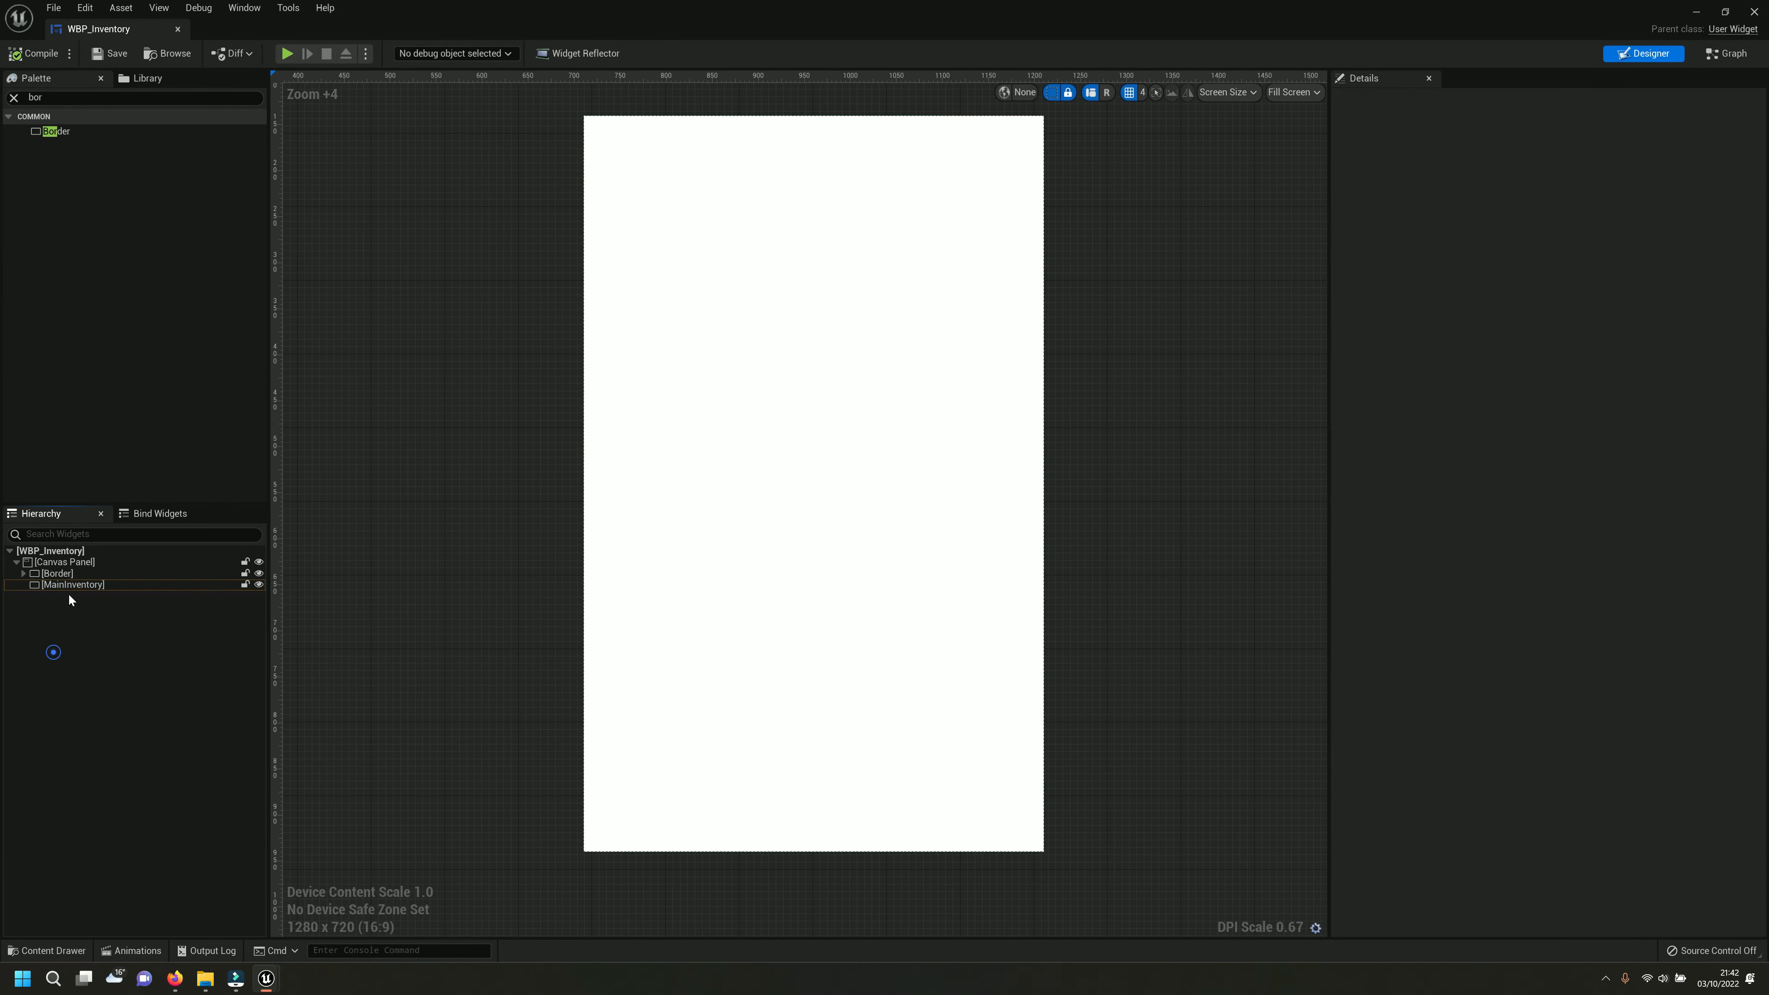
Switch to Firefox to examine the layout of the Backpack reference image, and return to the Unreal widget editor.
{"action": "left_click_drag", "start_coordinate": [885, 14], "coordinate": [836, 5]}
{"action": "left_click", "coordinate": [175, 979]}
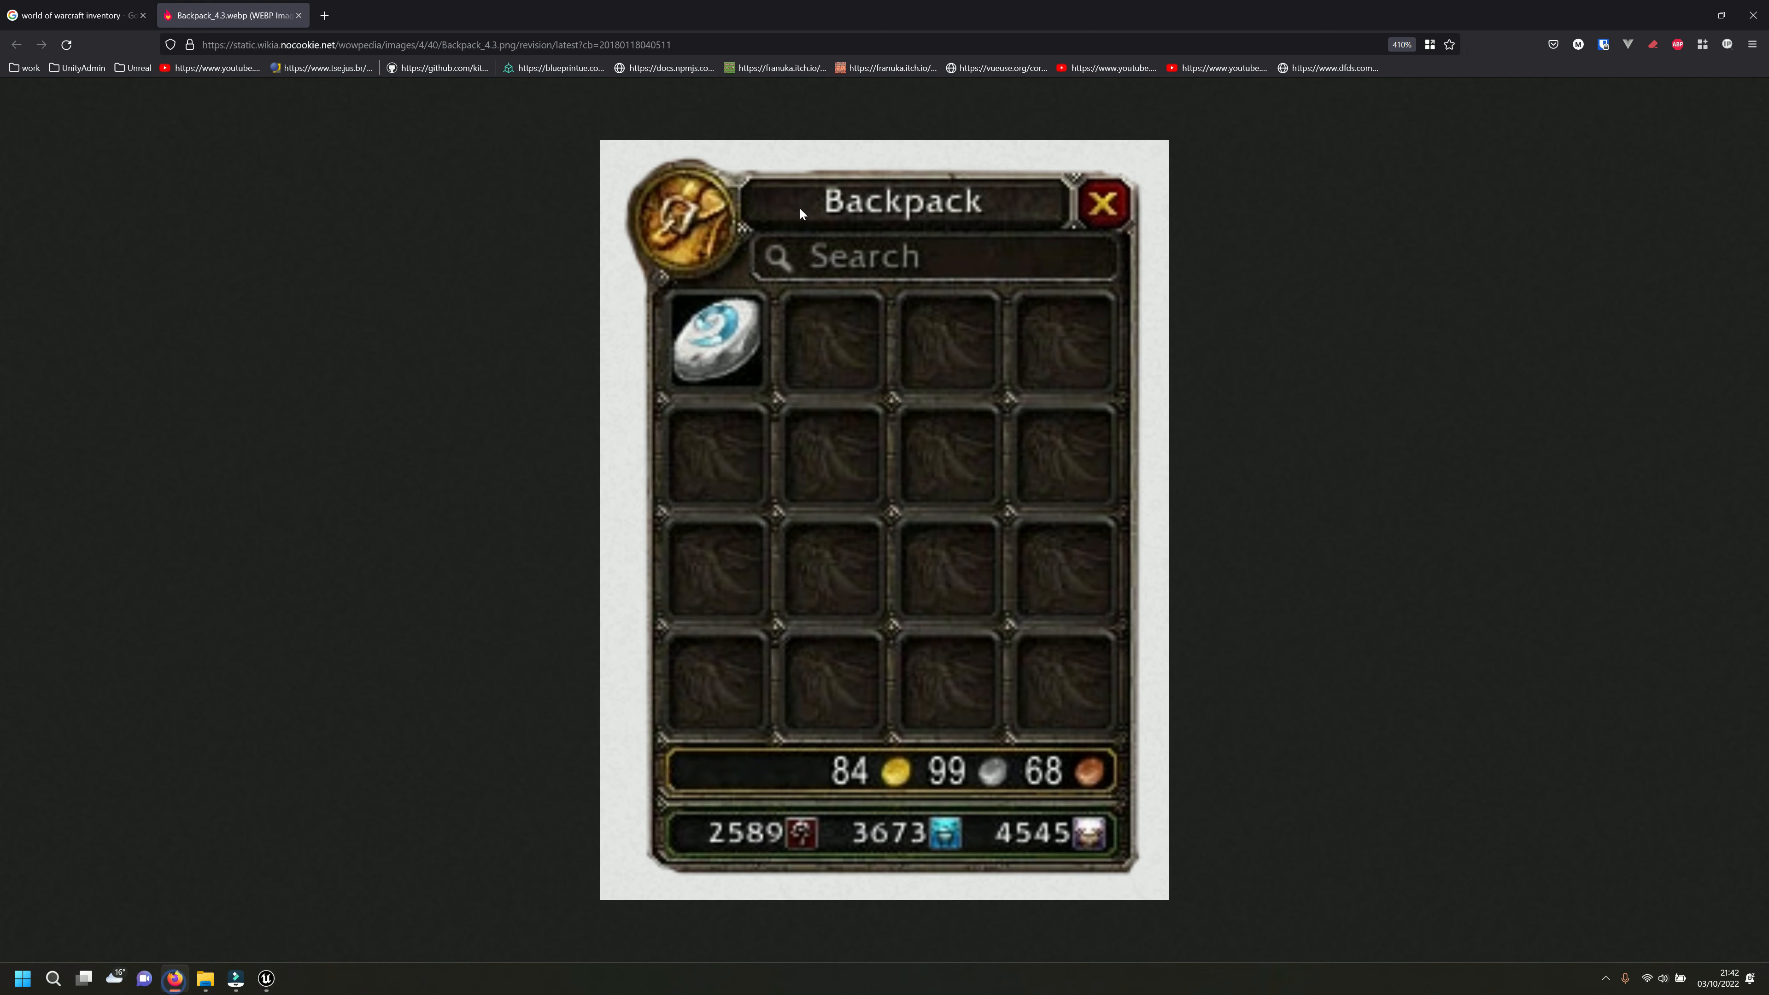
{"action": "key", "text": "alt+Tab"}
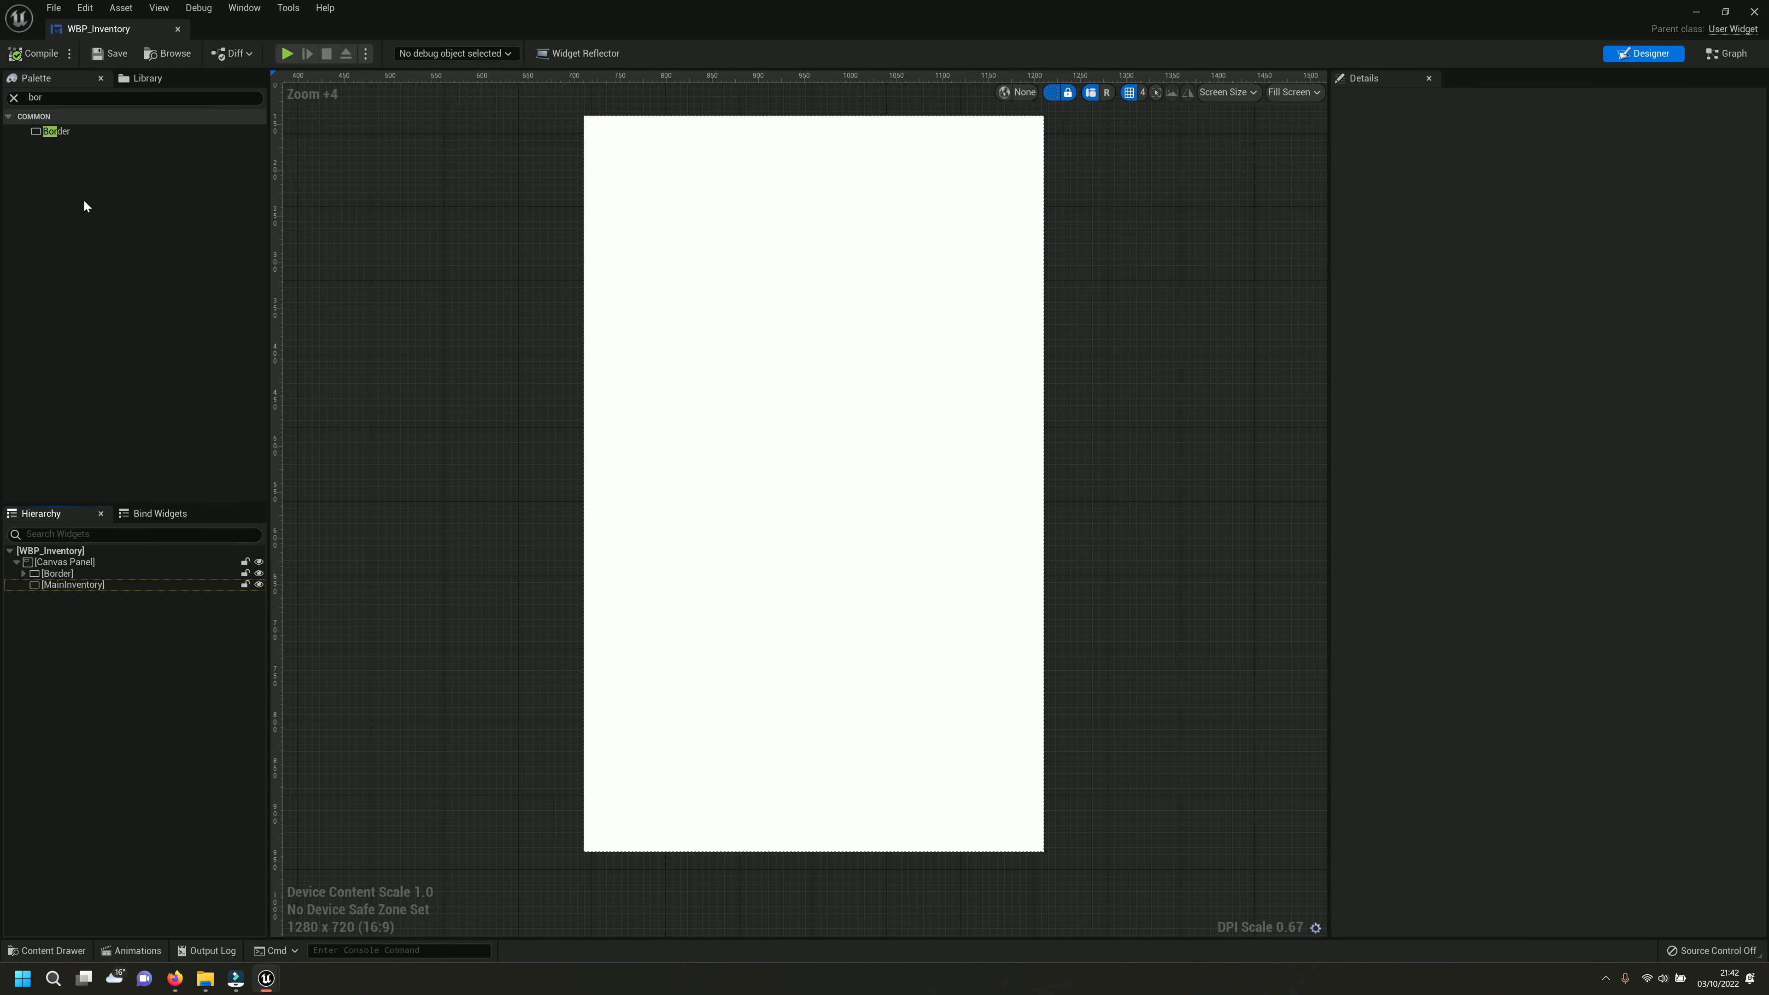
Clear the widget palette's search filter and select the MainInventory border.
{"action": "left_click", "coordinate": [59, 92]}
{"action": "key", "text": "BackSpace"}
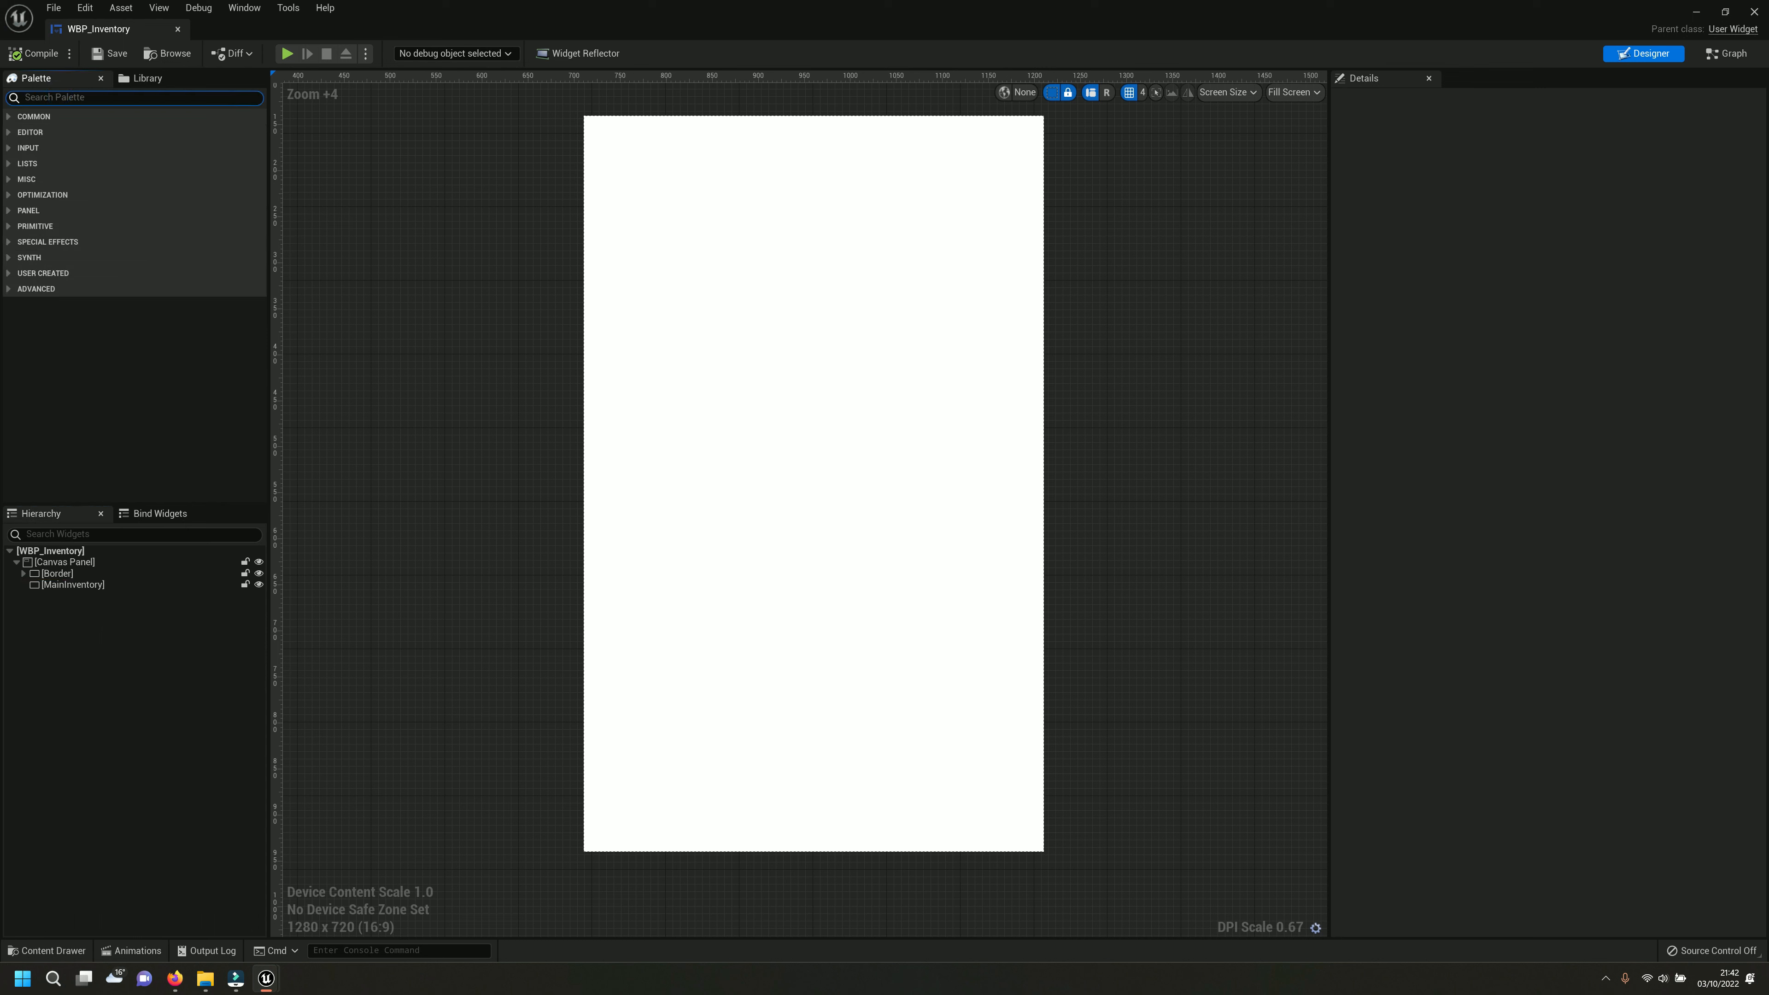
{"action": "left_click", "coordinate": [52, 585]}
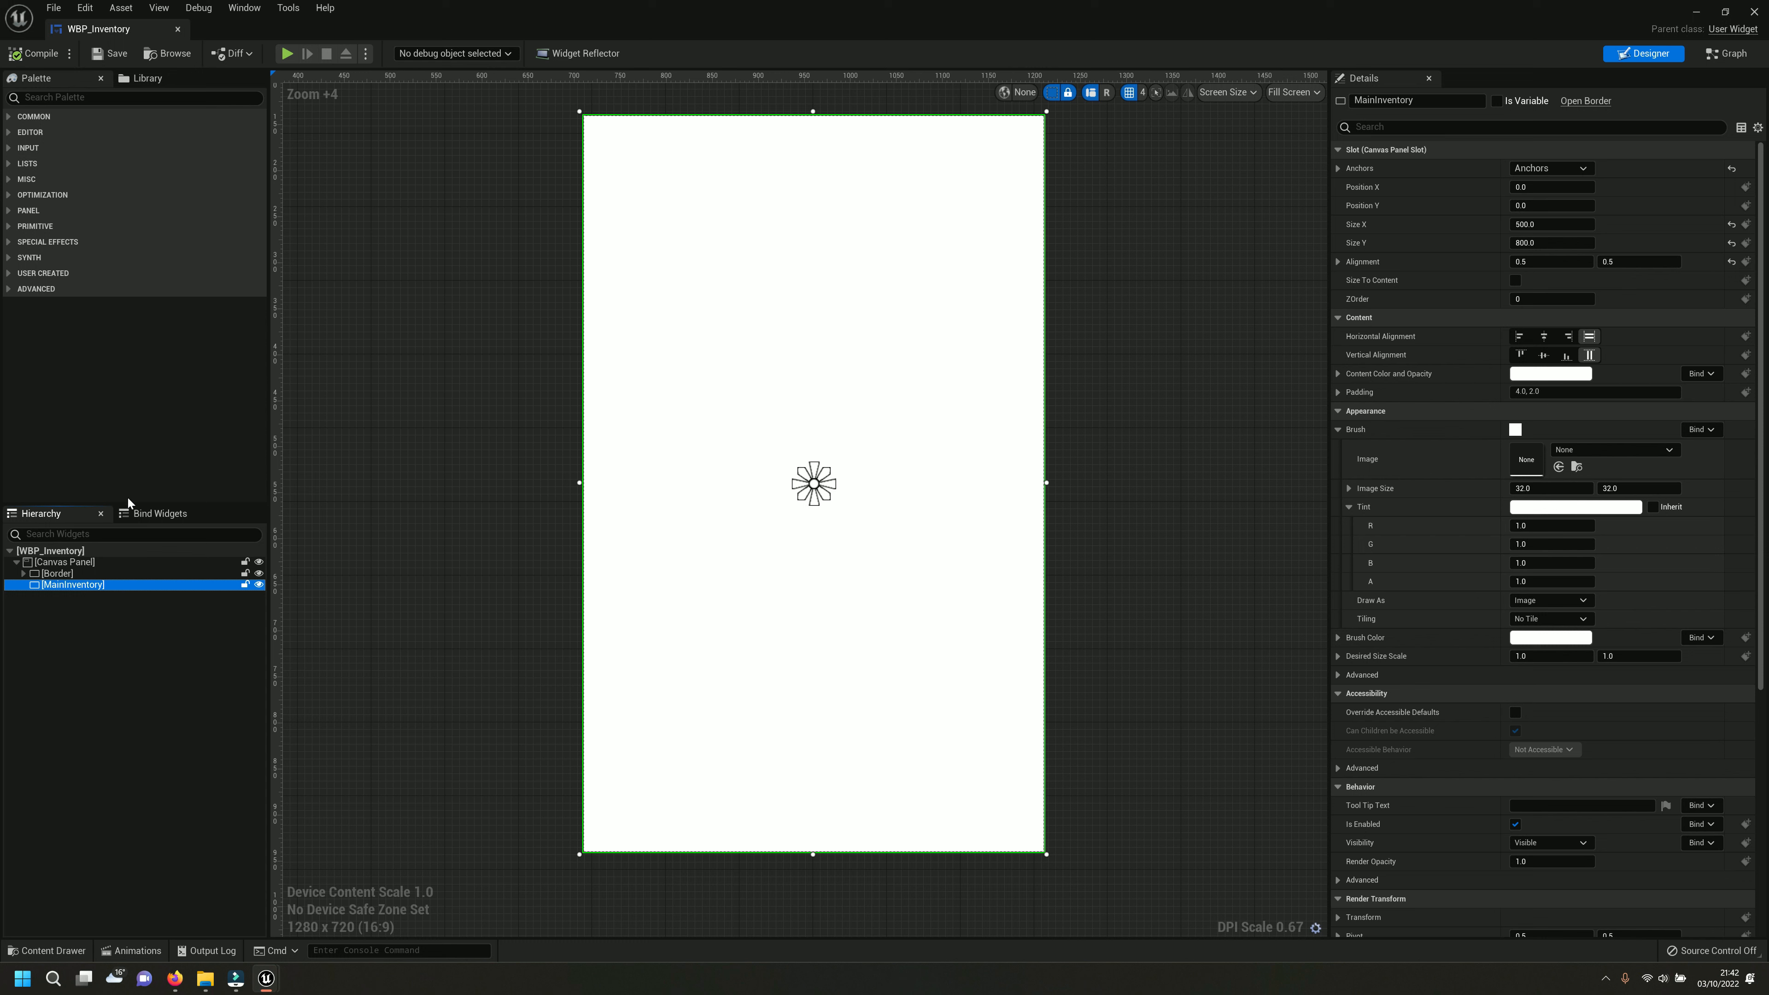
{"action": "left_click", "coordinate": [86, 96]}
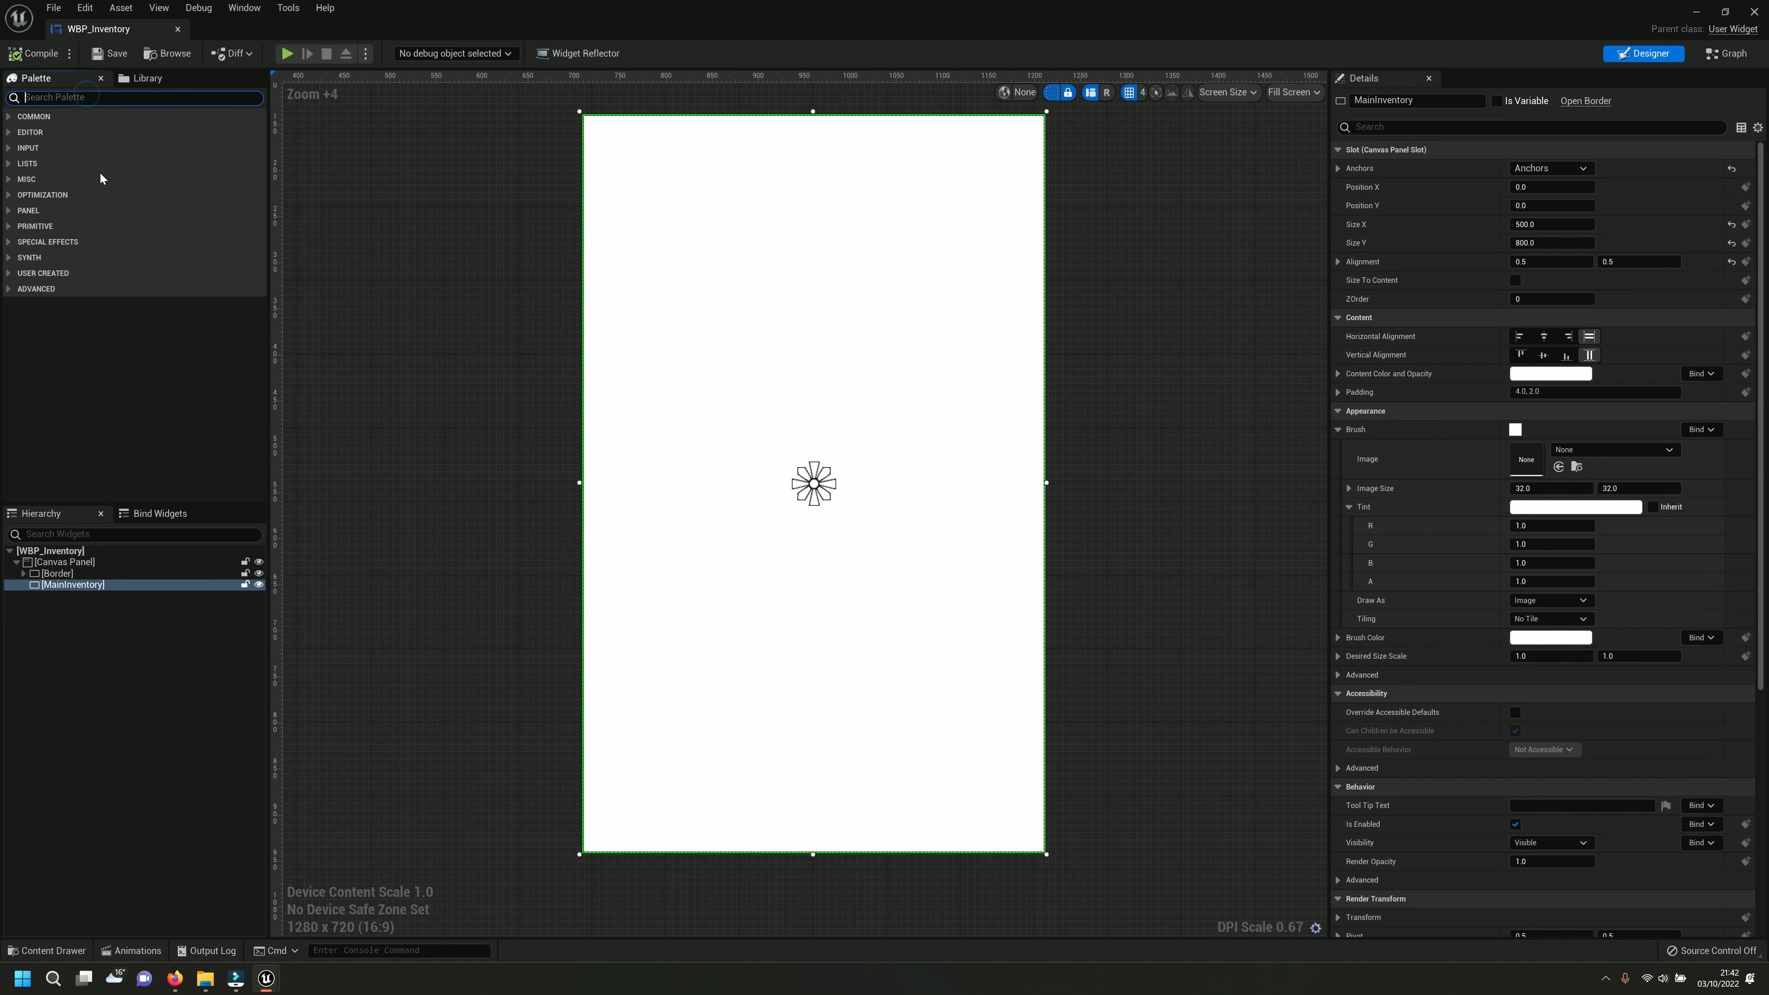
{"action": "type", "text": "ho"}
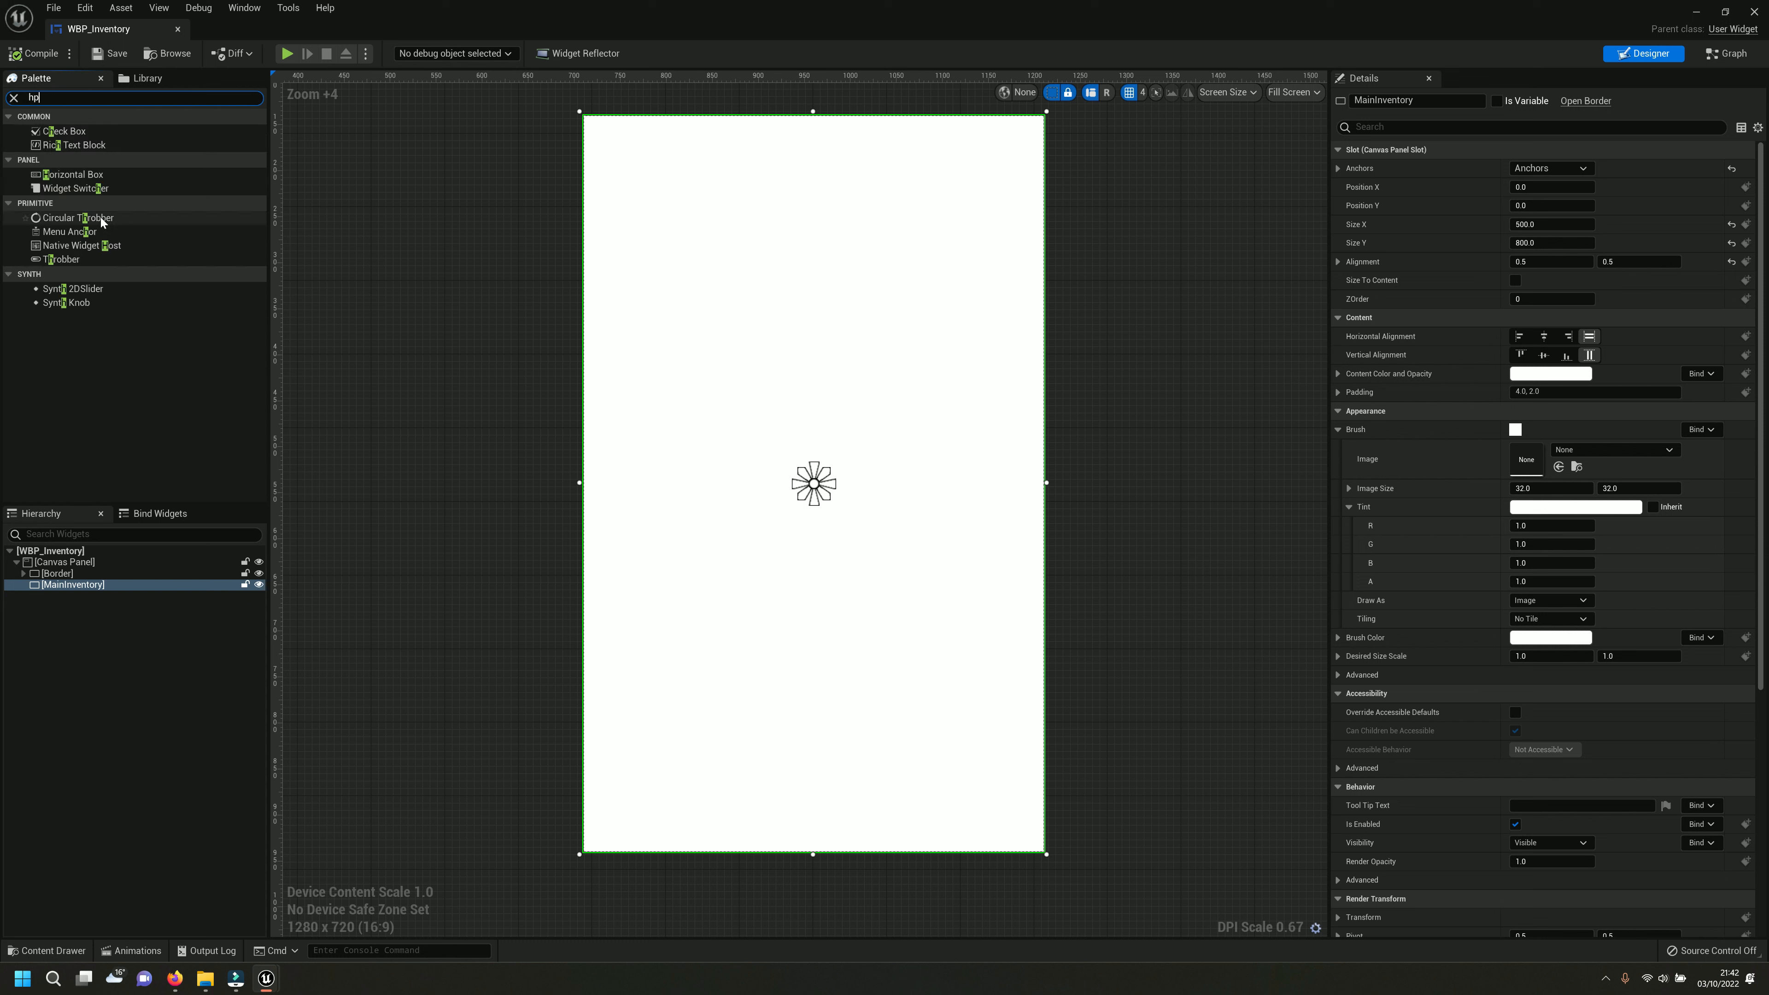
{"action": "key", "text": "BackSpace"}
{"action": "key", "text": "BackSpace"}
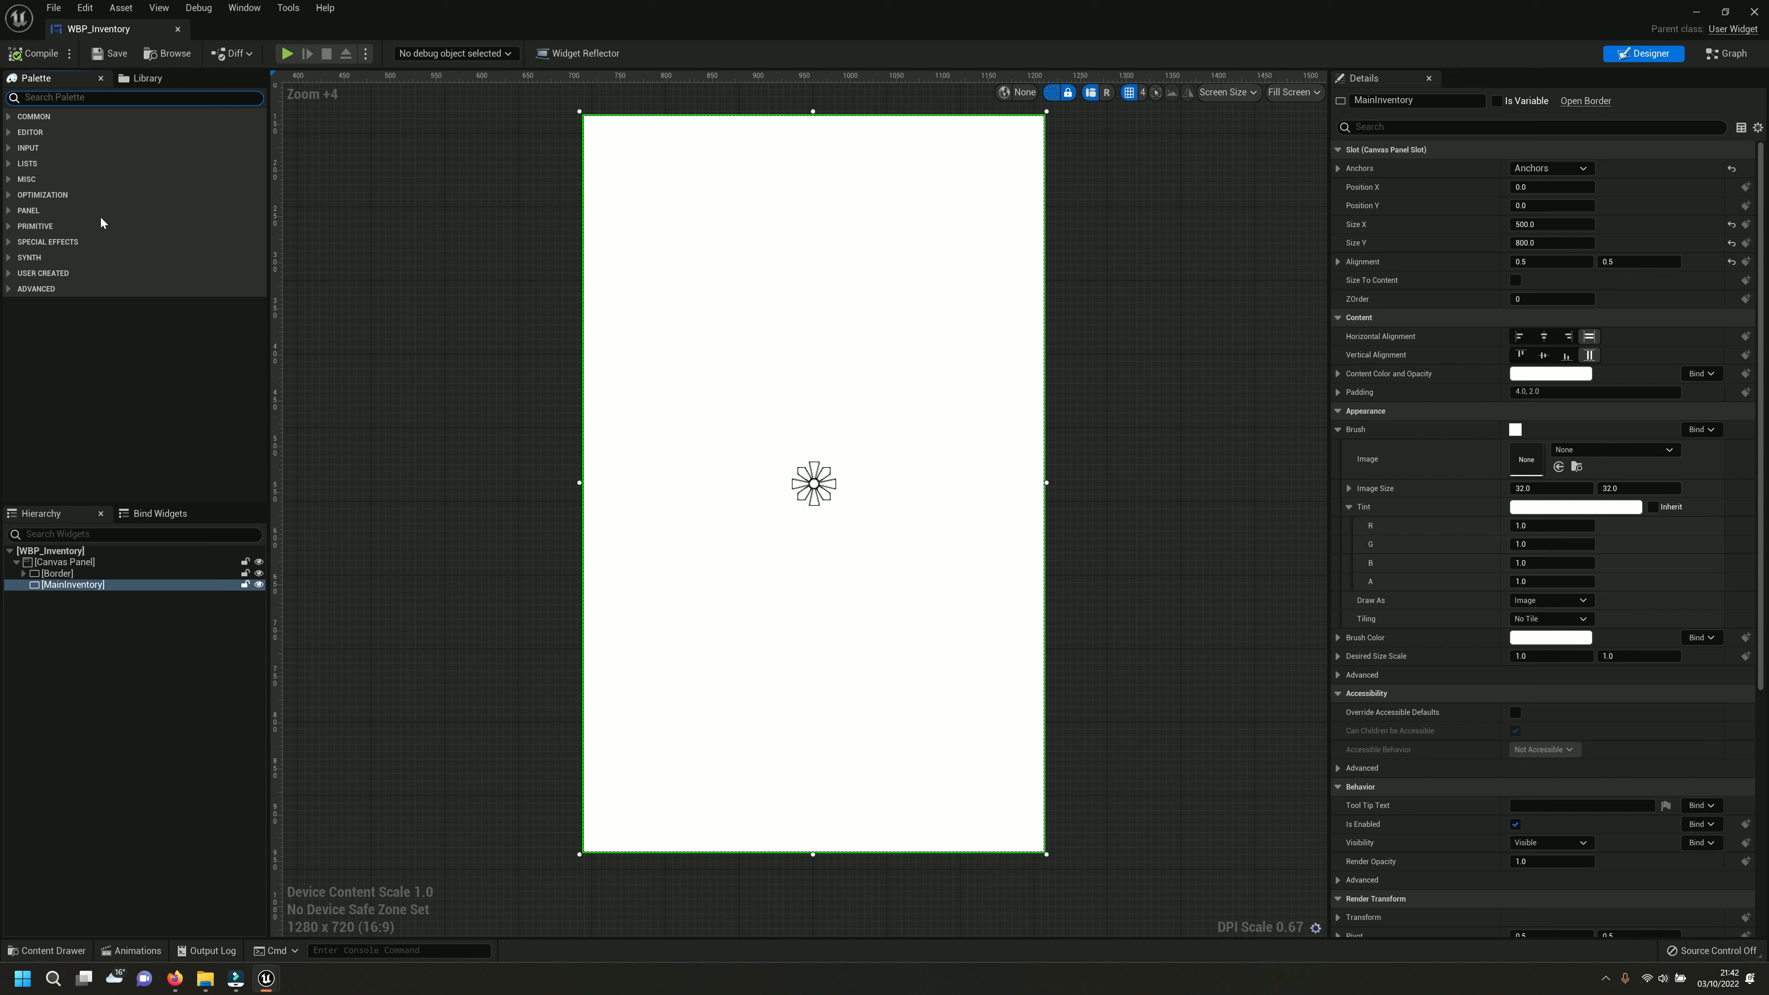
Find the Canvas Panel widget with the search "can" and add it as a child of MainInventory.
{"action": "type", "text": "can"}
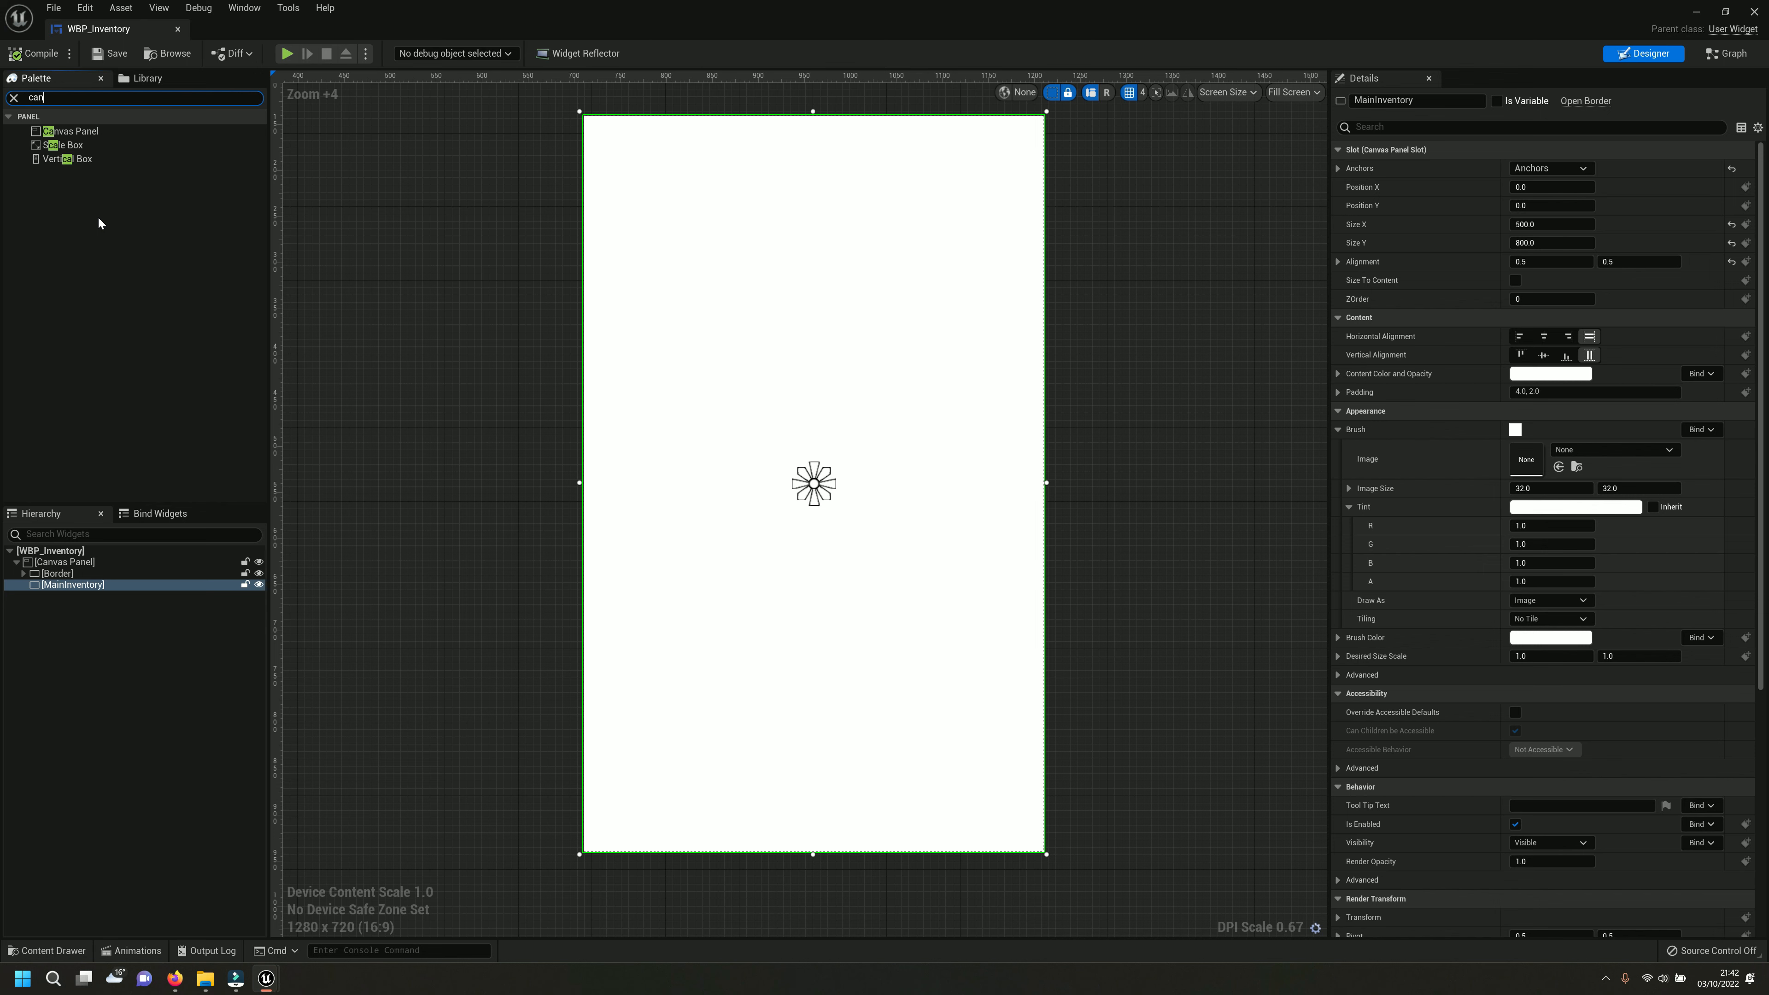
{"action": "left_click", "coordinate": [69, 132]}
{"action": "left_click_drag", "start_coordinate": [69, 131], "coordinate": [73, 586]}
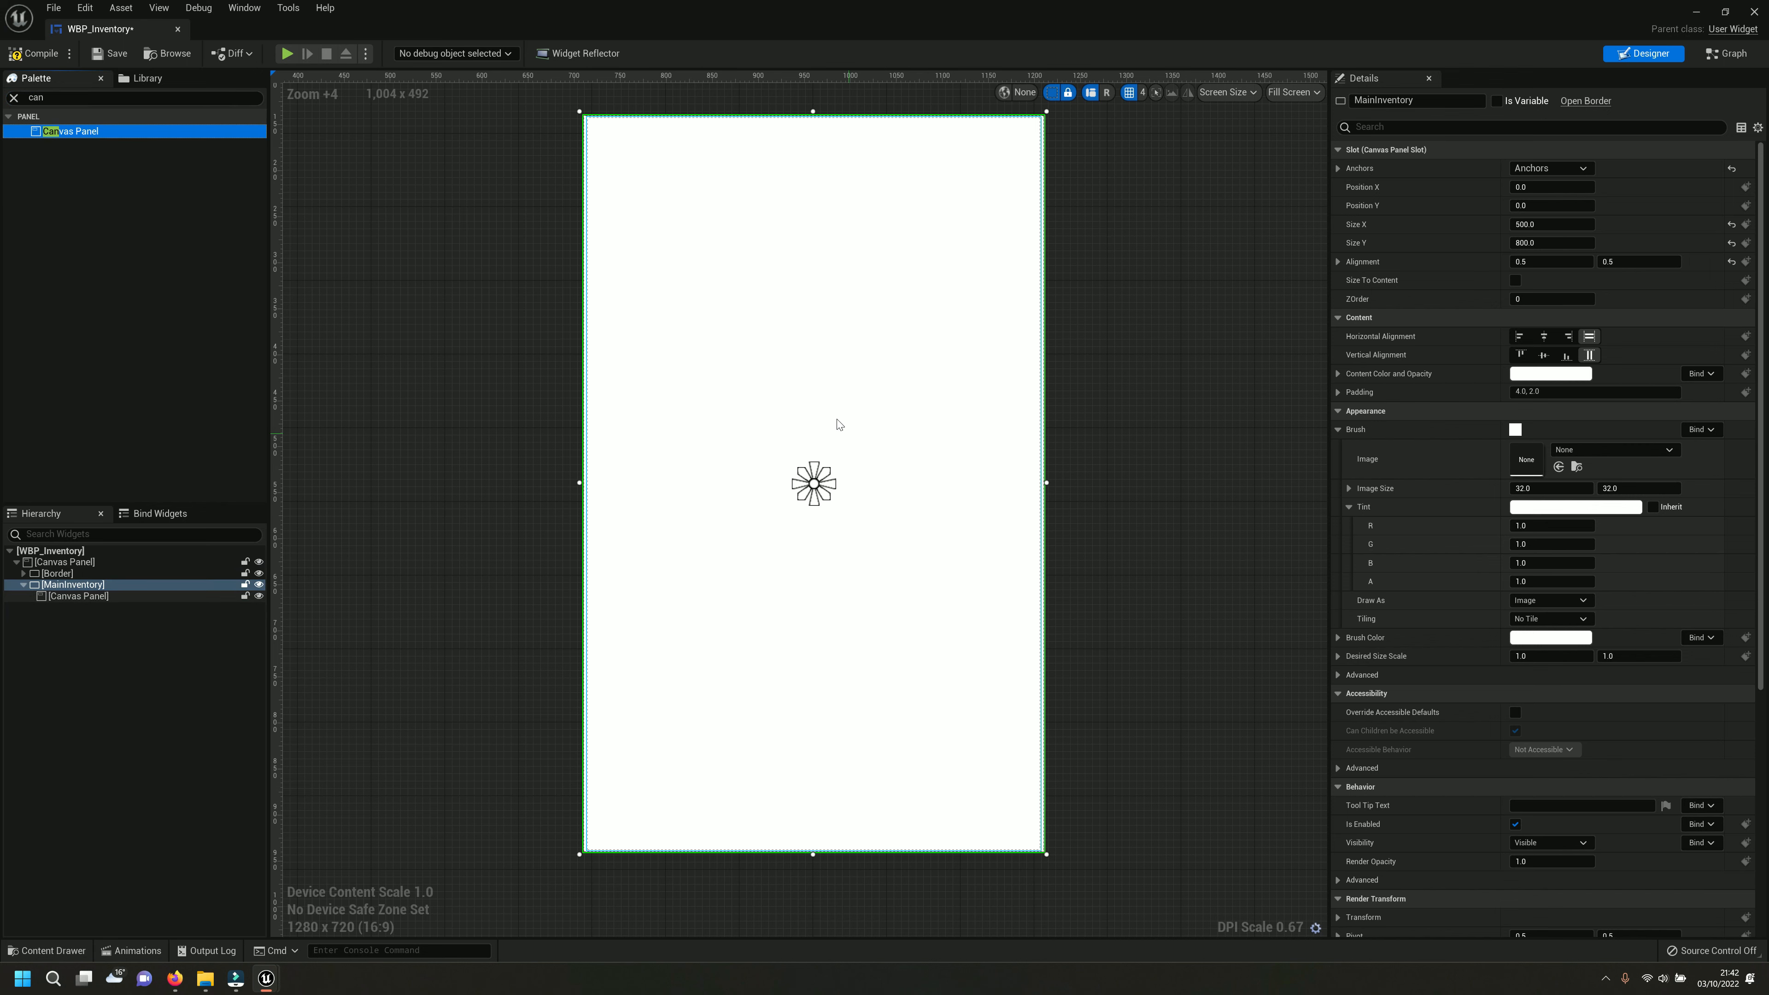
Add a Horizontal Box inside MainInventory's Canvas Panel and anchor it to the top centre.
{"action": "left_click", "coordinate": [77, 596]}
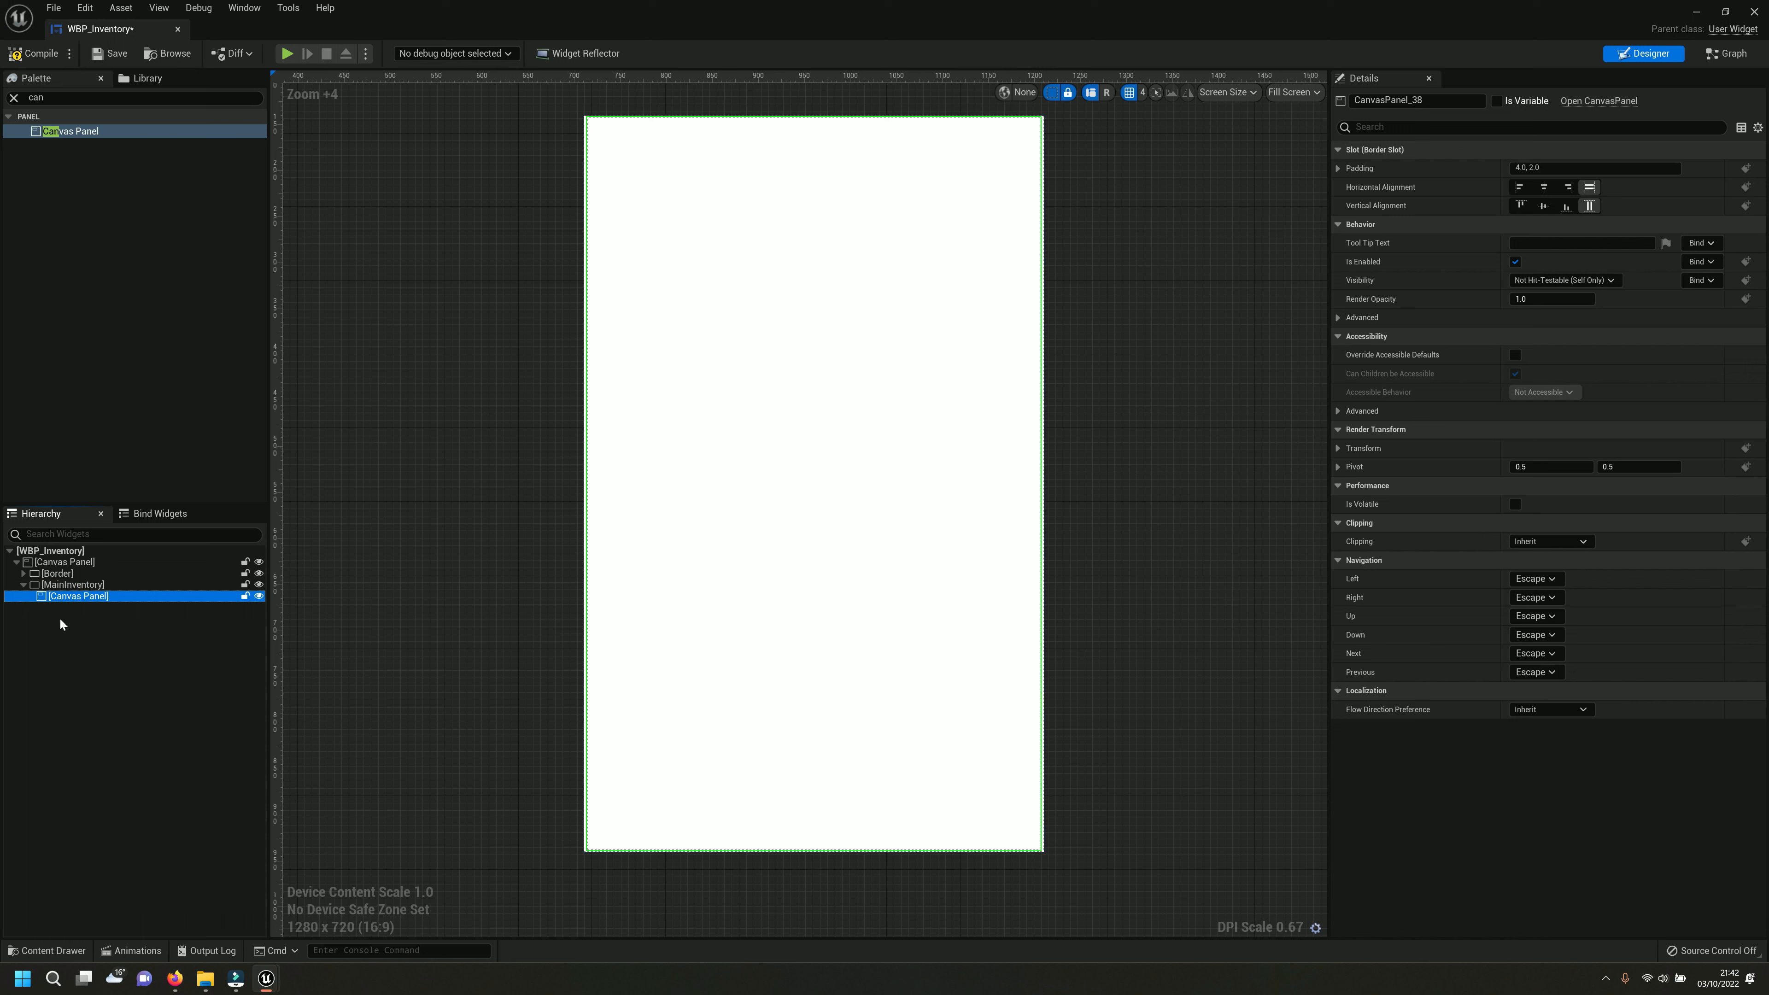
{"action": "left_click", "coordinate": [40, 98]}
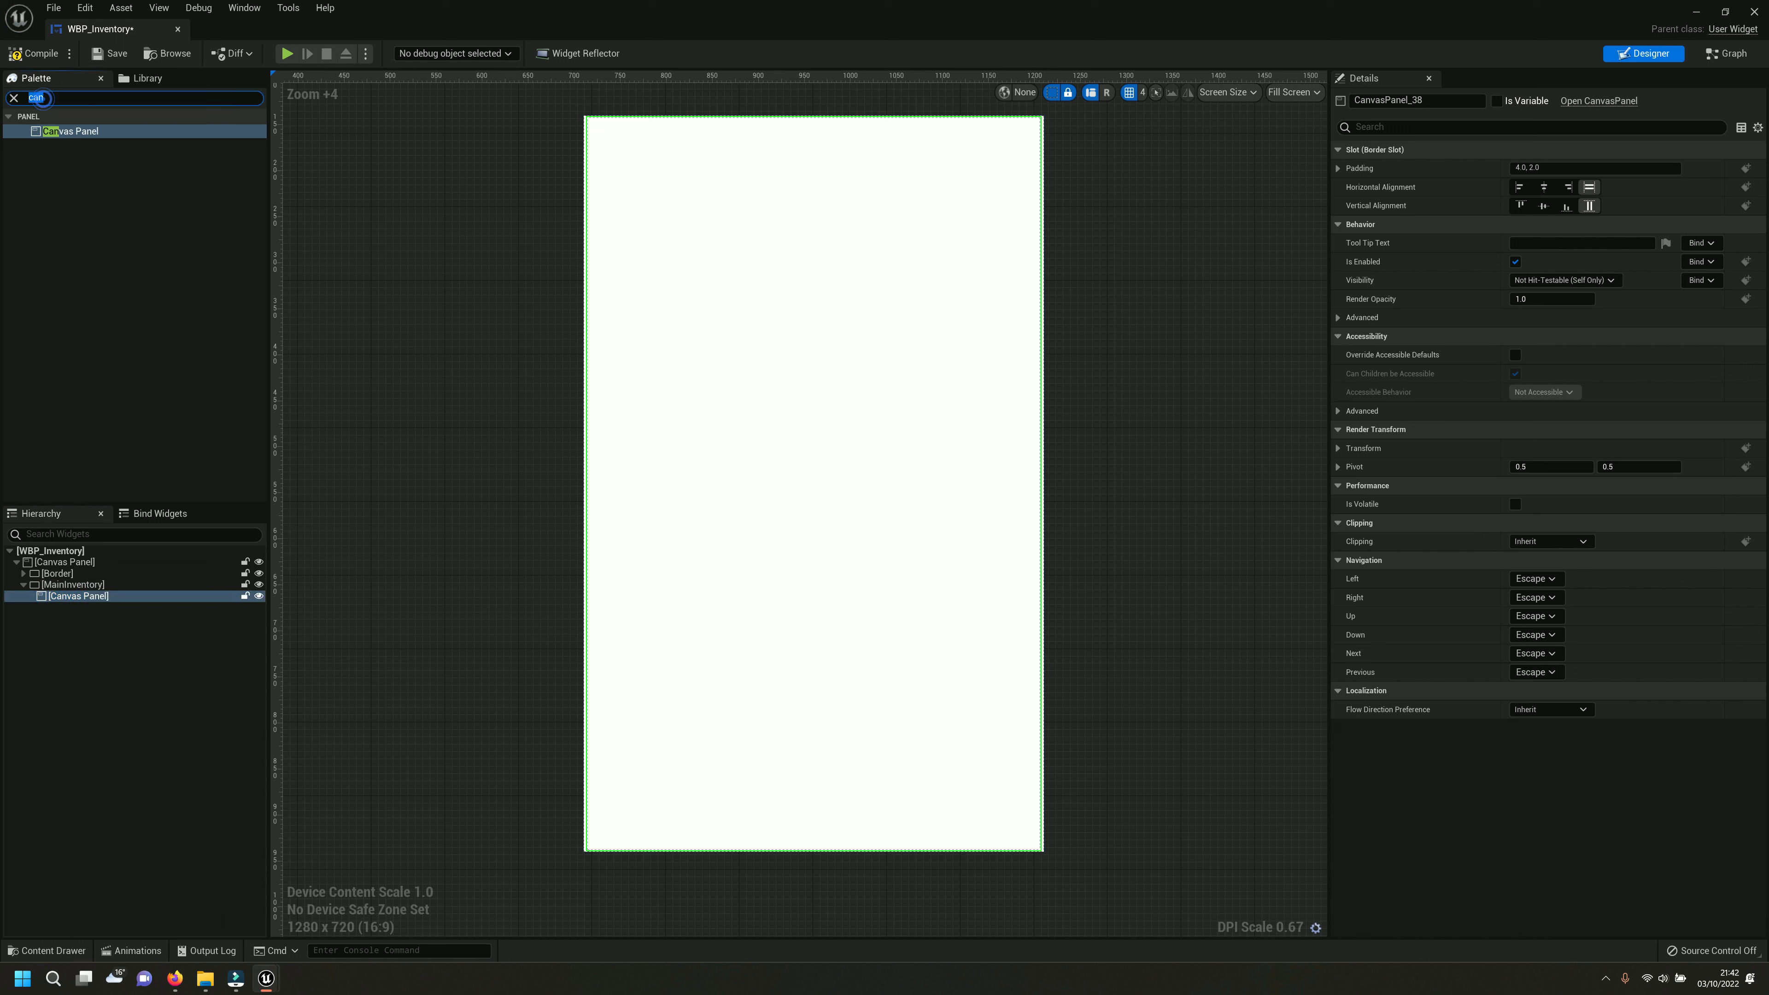
{"action": "left_click_drag", "start_coordinate": [79, 131], "coordinate": [84, 600]}
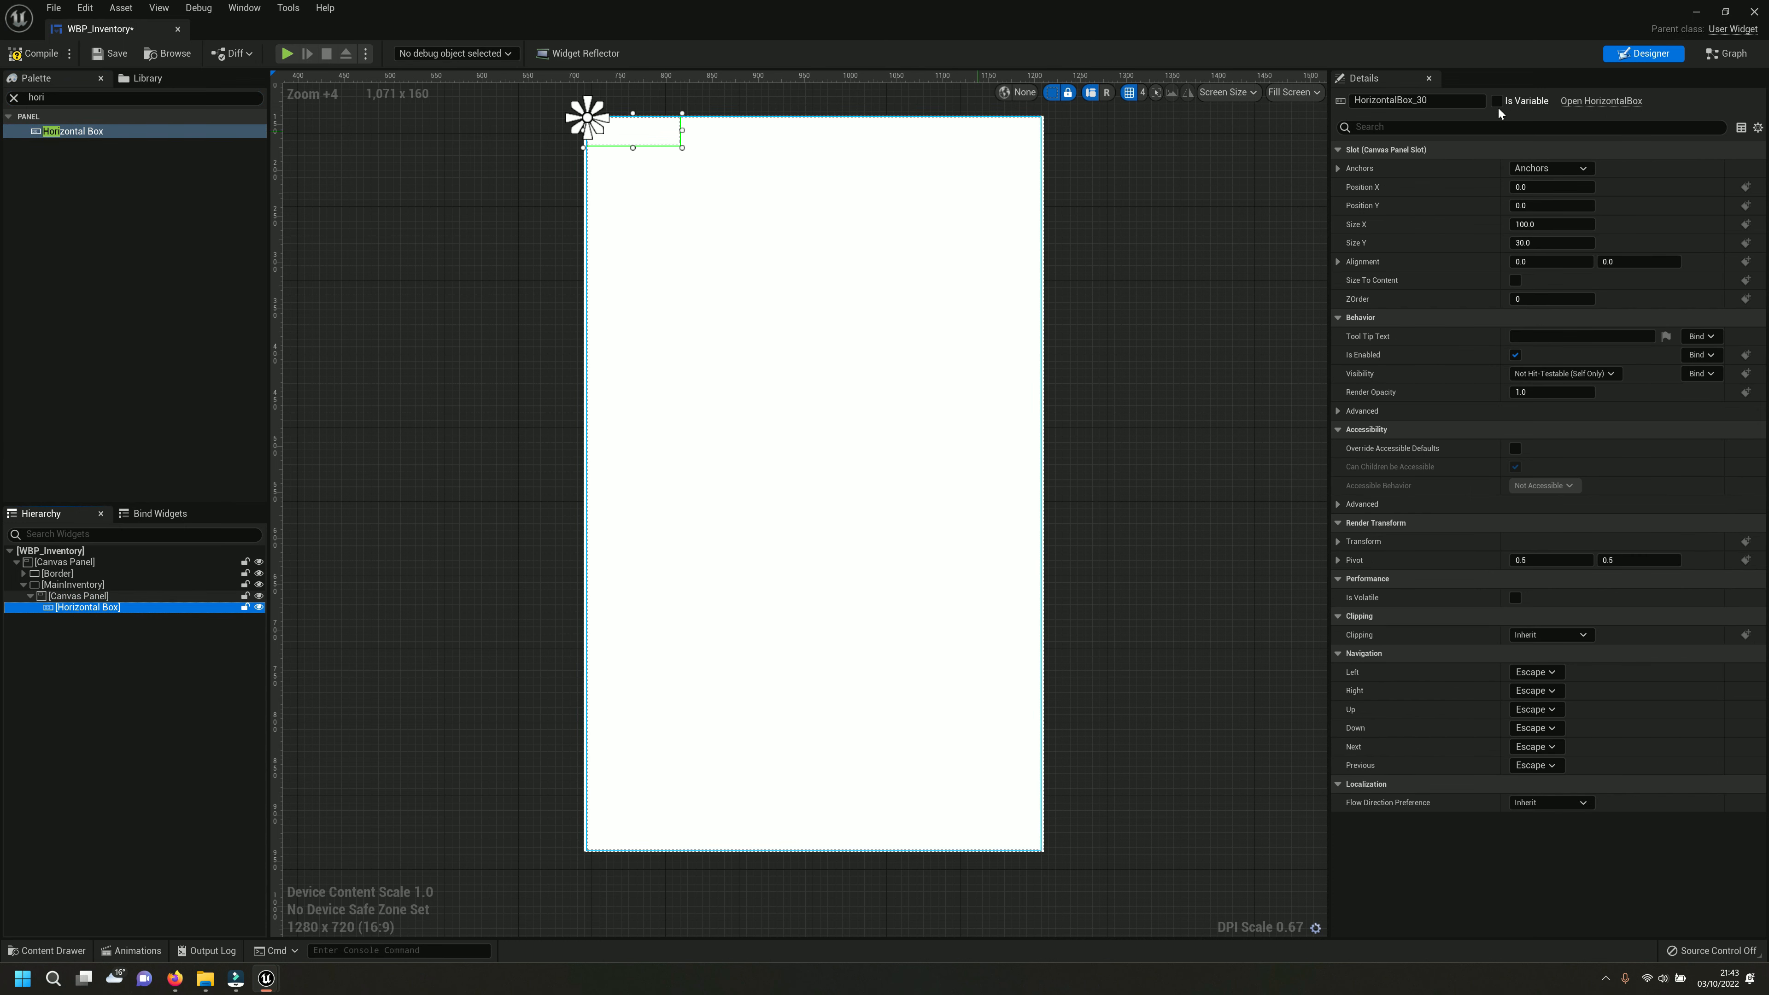
{"action": "left_click", "coordinate": [1550, 168]}
{"action": "left_click", "coordinate": [1579, 192]}
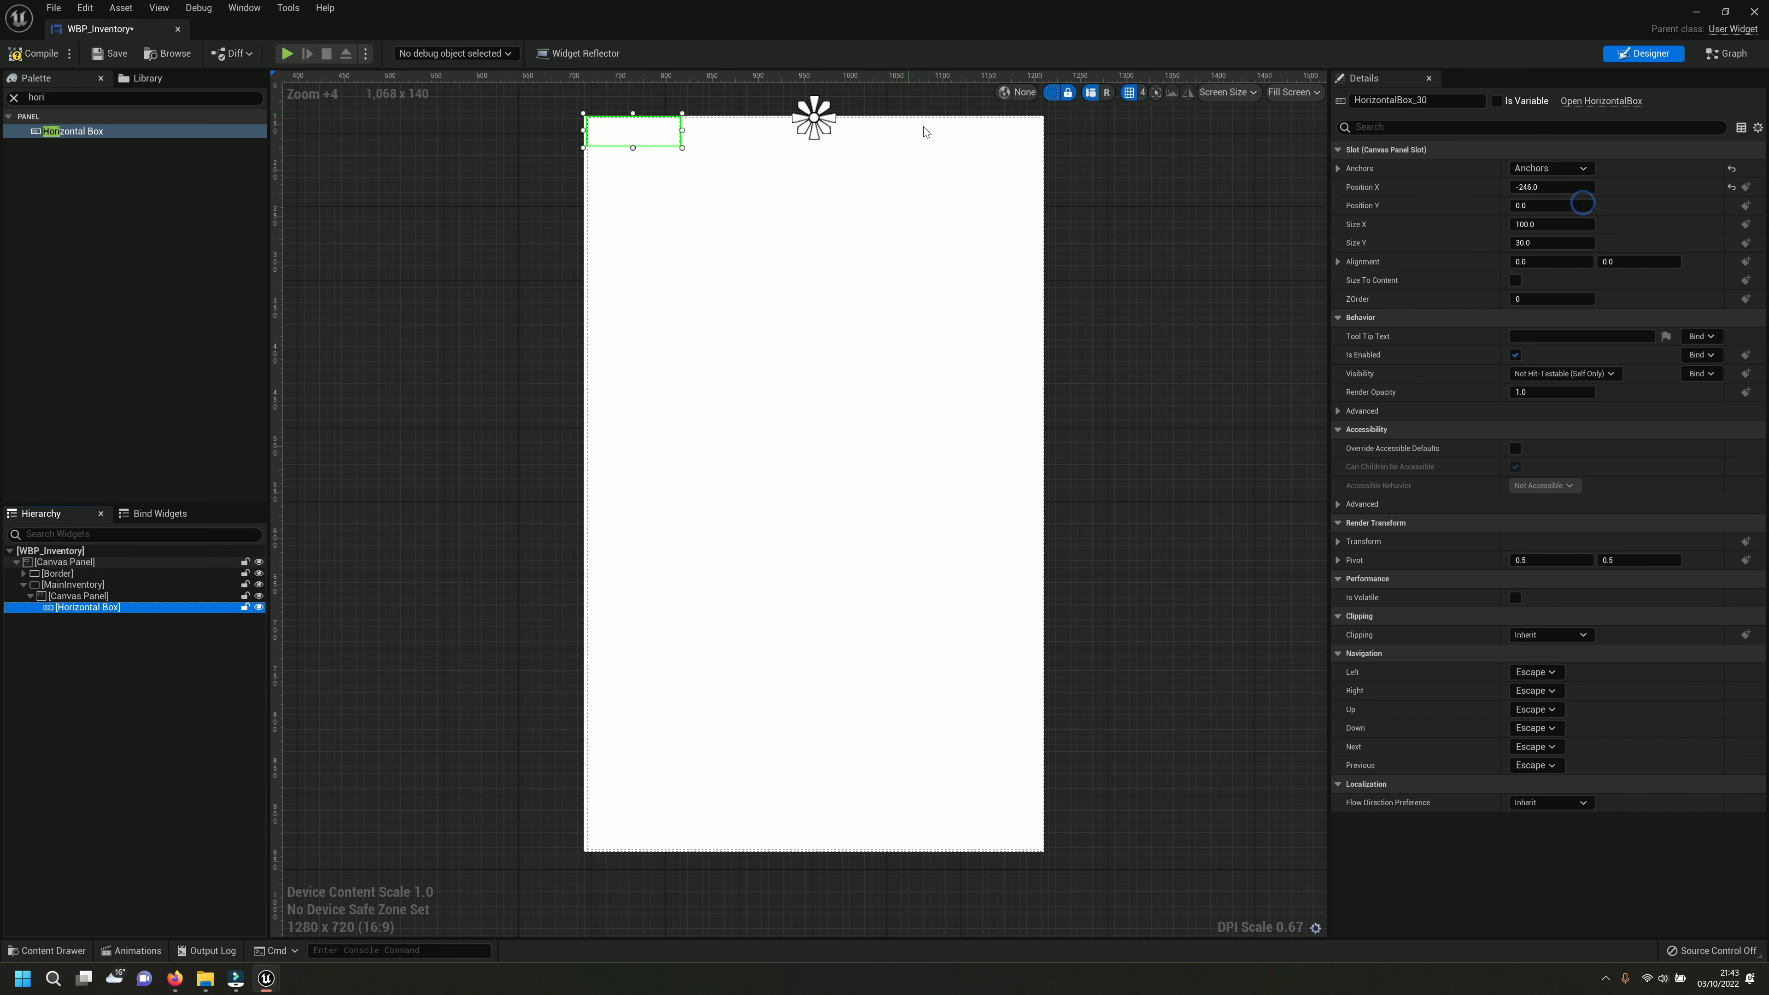
Centre the Horizontal Box on its anchor with Position X 0 and alignment 0.5, 0.5, and compile and save the widget.
{"action": "left_click", "coordinate": [1539, 187]}
{"action": "type", "text": "0"}
{"action": "key", "text": "Return"}
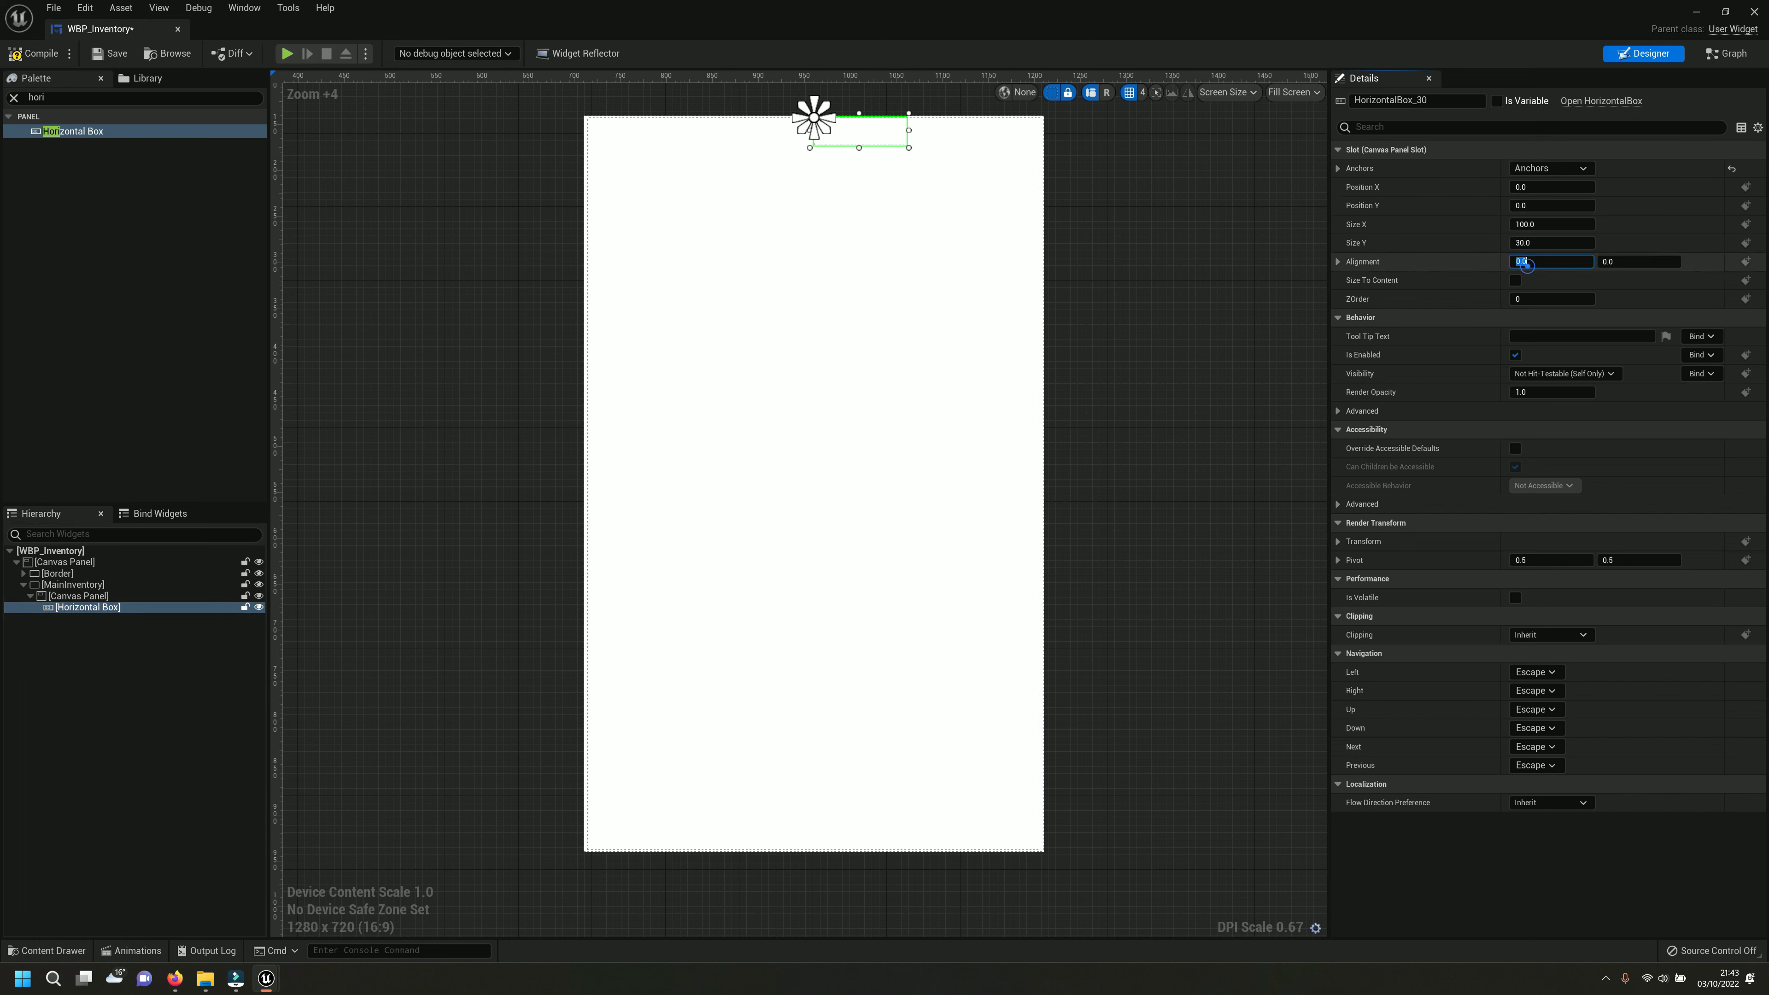
{"action": "type", "text": "0.5"}
{"action": "key", "text": "Return"}
{"action": "type", "text": "0.5"}
{"action": "key", "text": "Return"}
{"action": "left_click", "coordinate": [42, 54]}
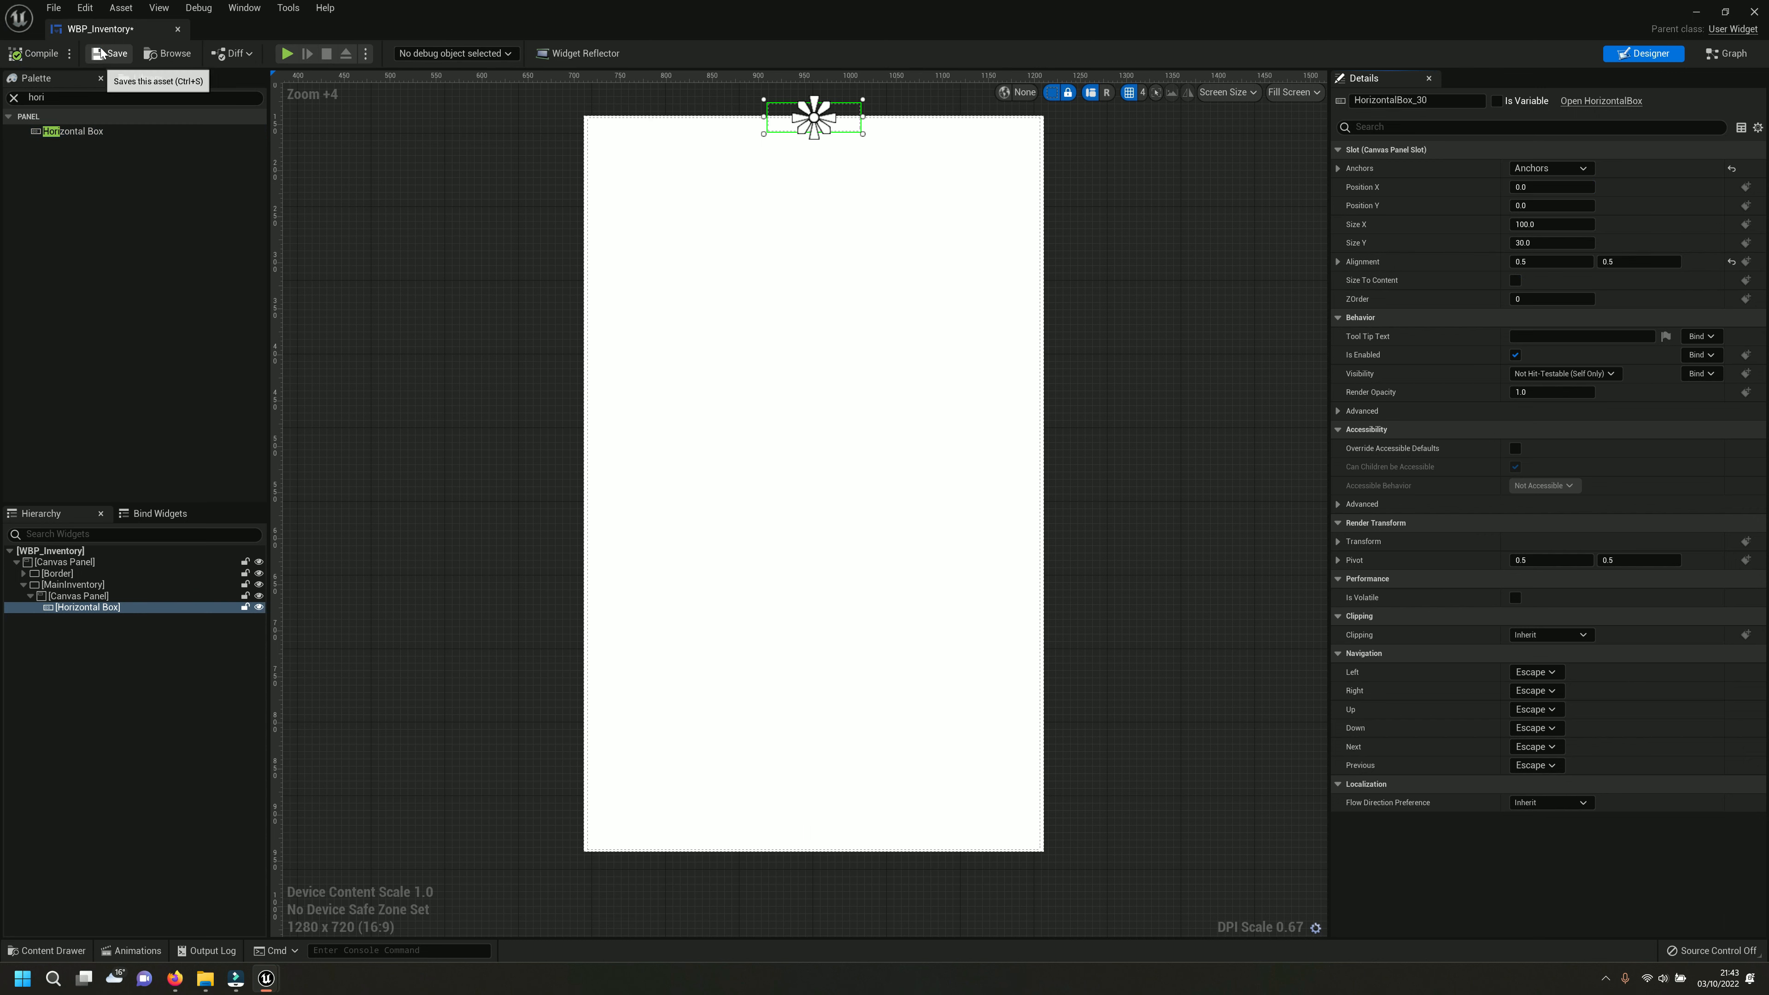
{"action": "left_click", "coordinate": [98, 657]}
{"action": "left_click", "coordinate": [64, 583]}
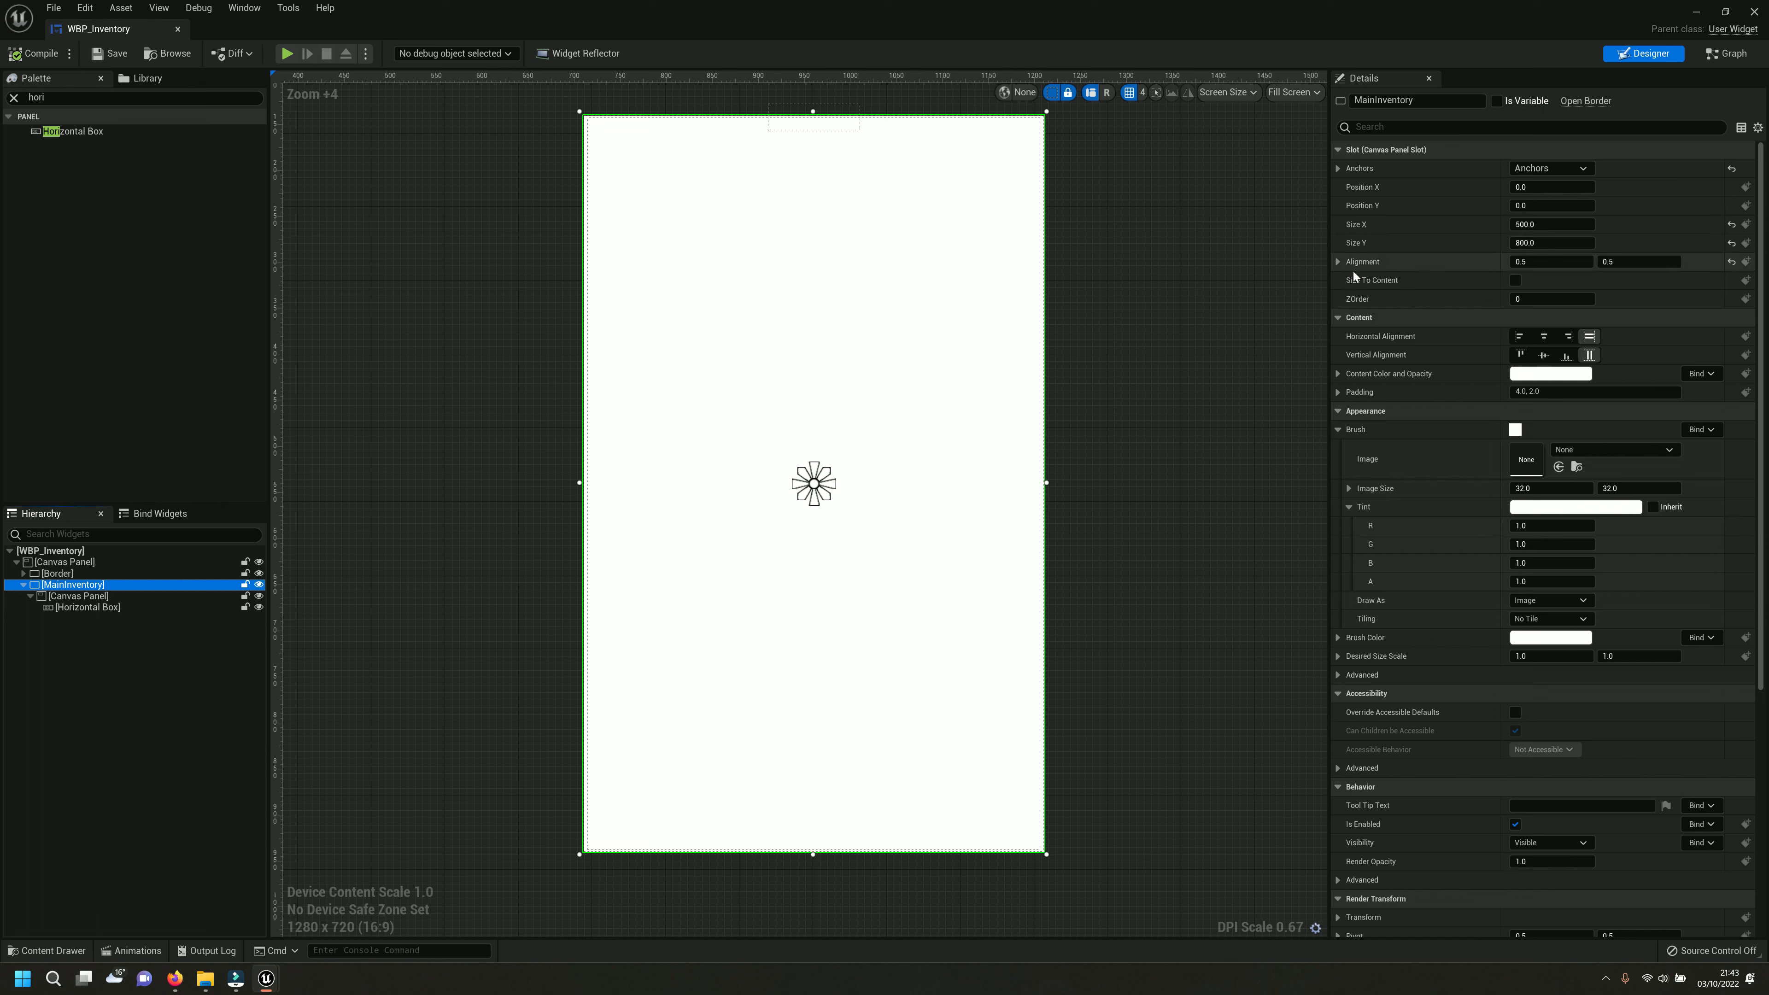
{"action": "left_click", "coordinate": [69, 596]}
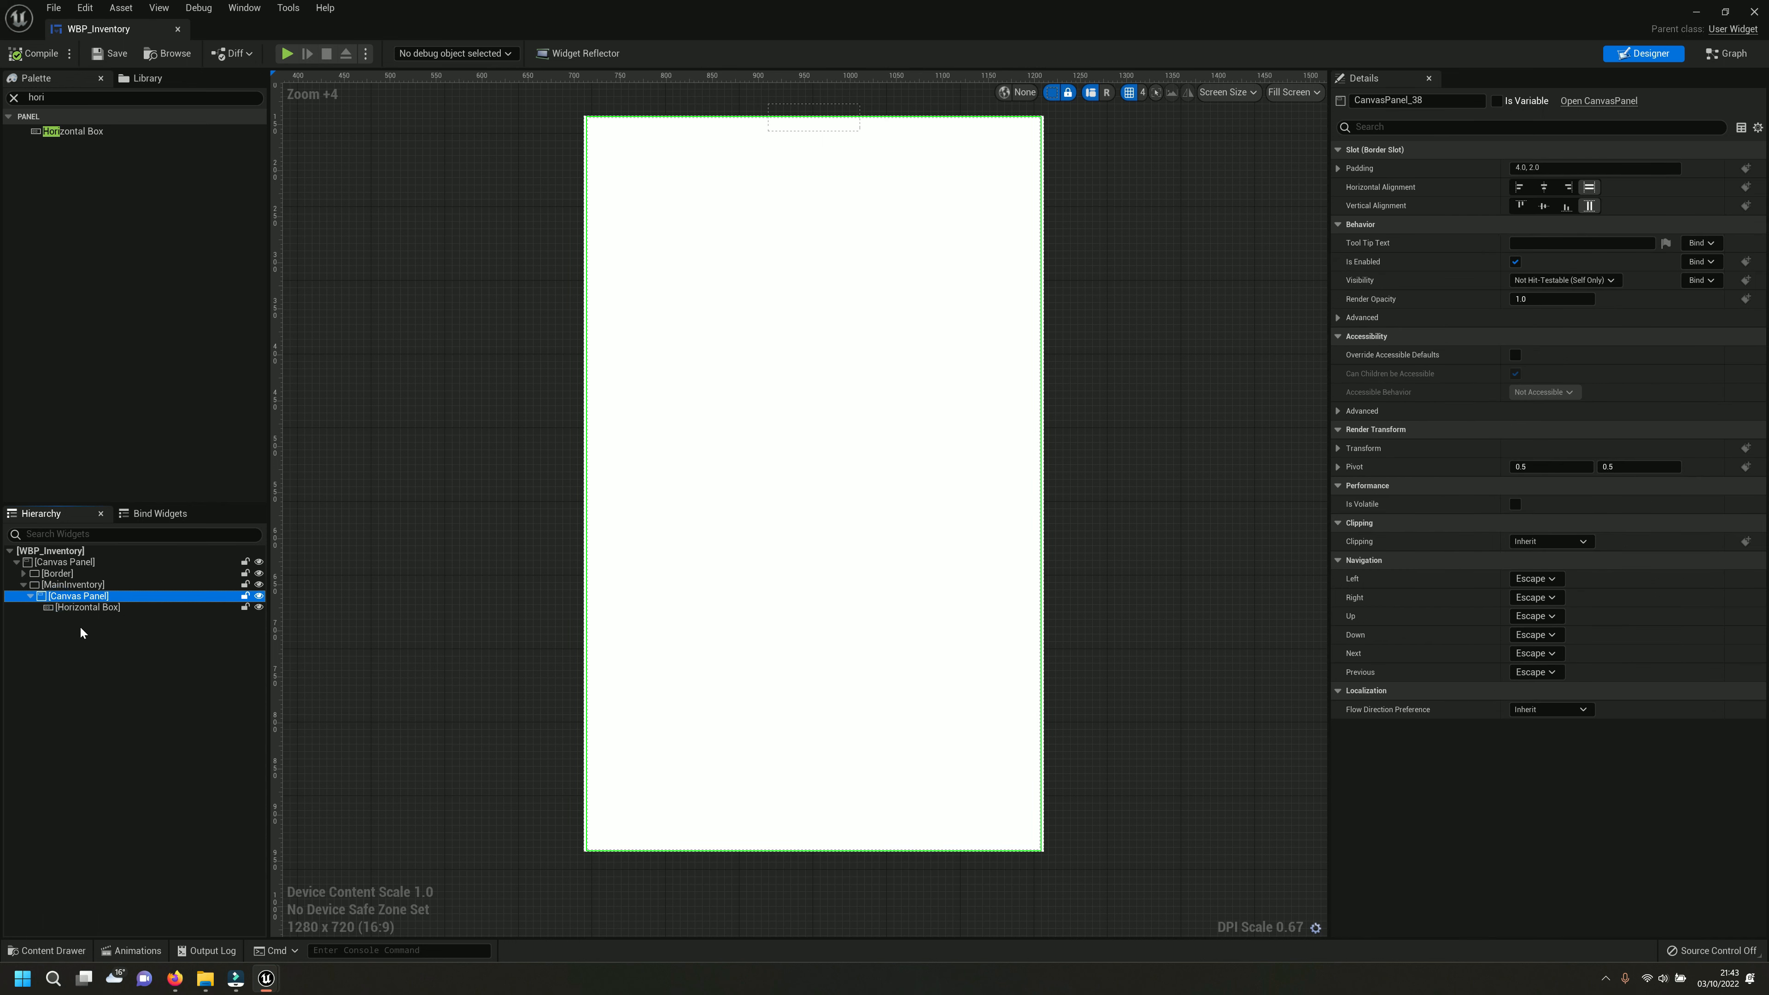
Stretch the Horizontal Box on both sides to about 487 wide, spanning nearly the full width of the MainInventory panel.
{"action": "left_click", "coordinate": [75, 608]}
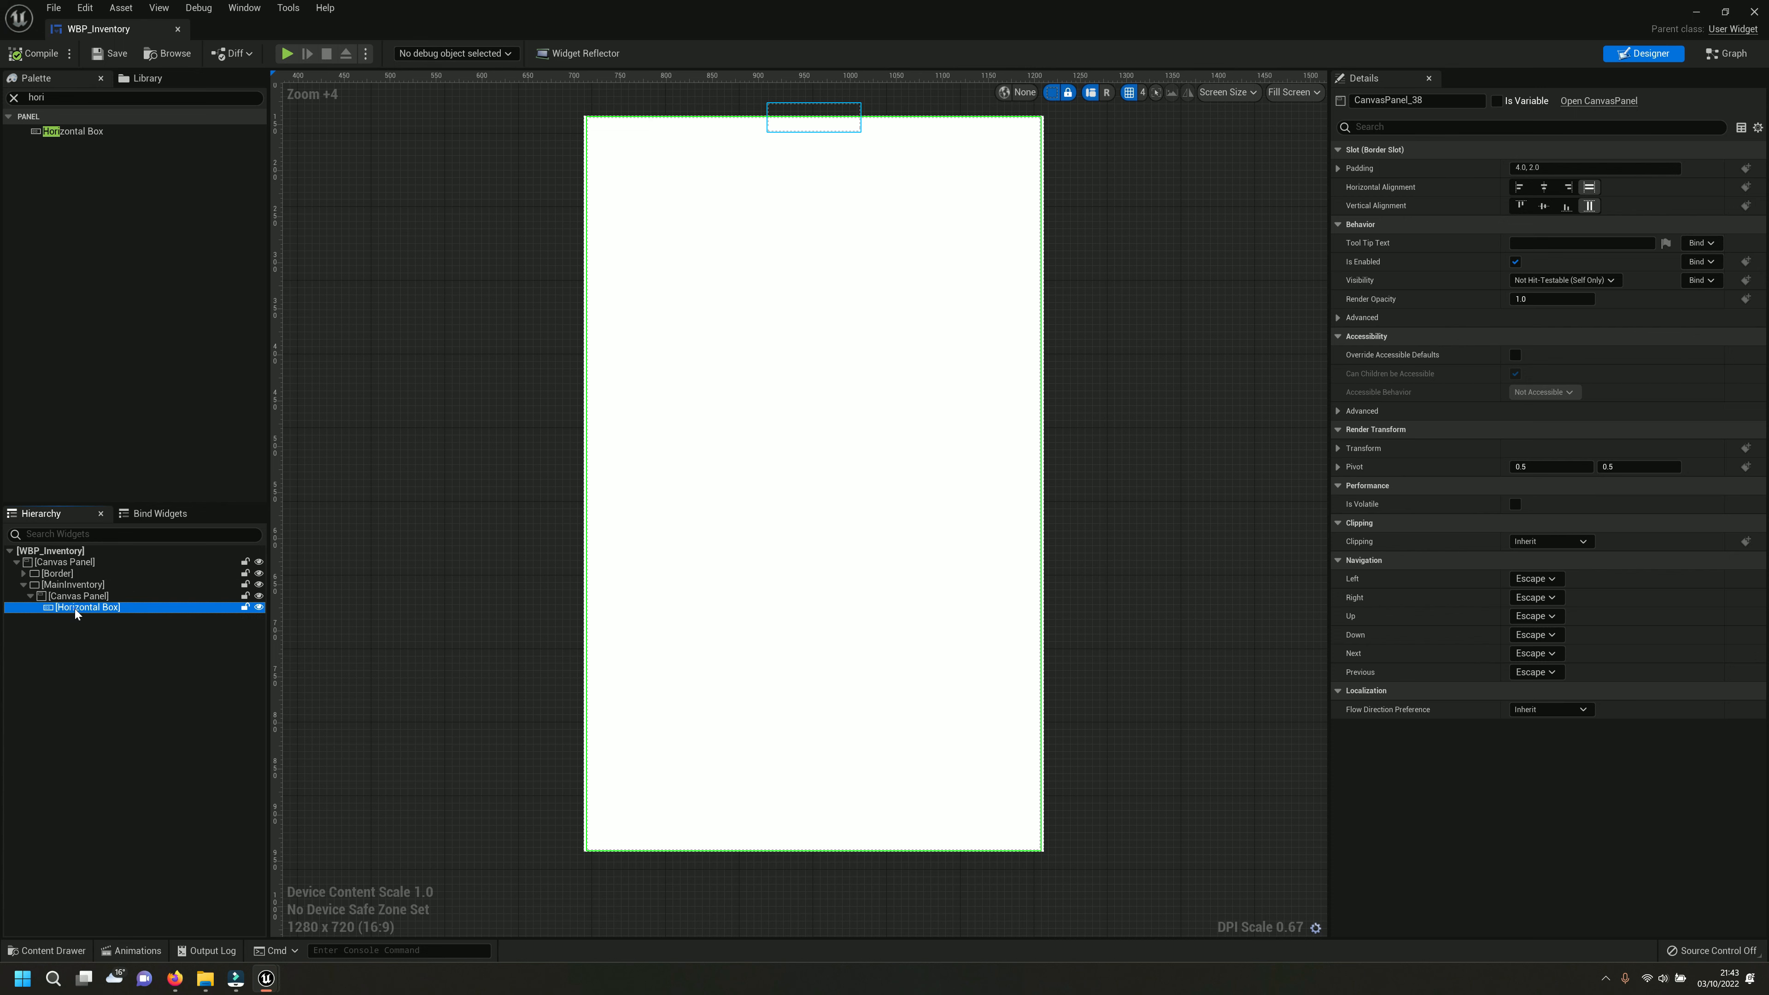
{"action": "scroll", "coordinate": [787, 135], "scroll_direction": "up", "scroll_amount": 3}
{"action": "scroll", "coordinate": [790, 149], "scroll_direction": "down", "scroll_amount": 1}
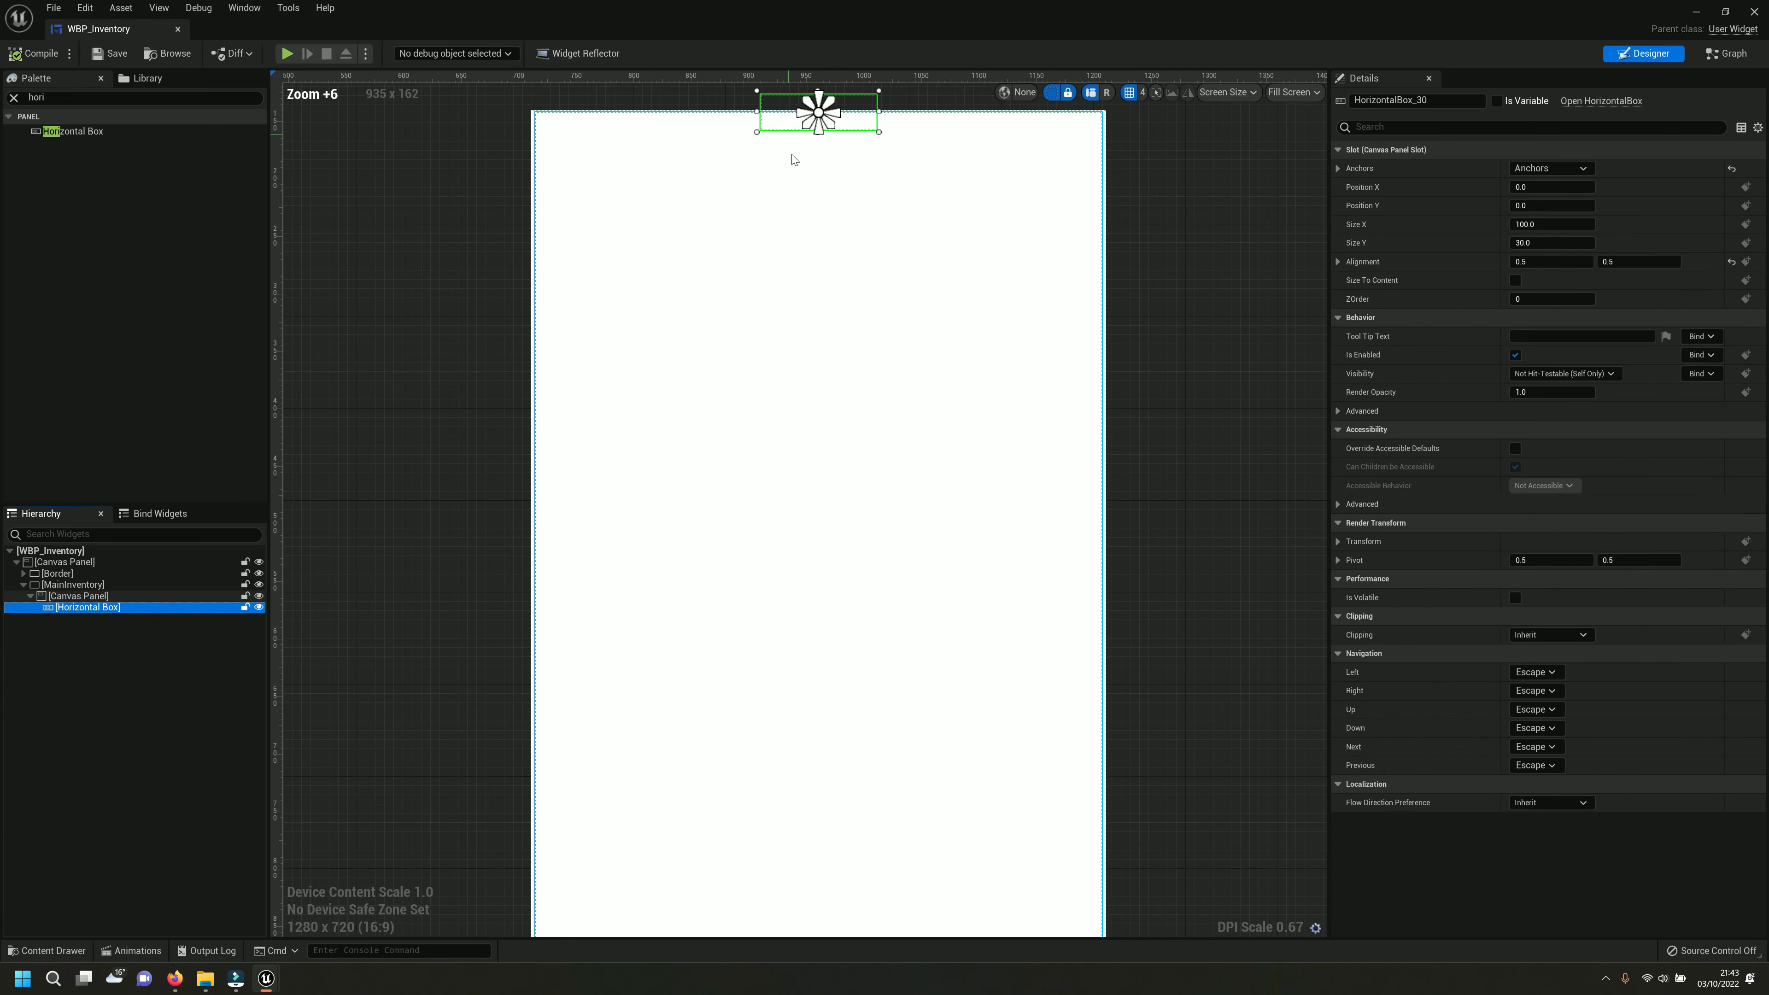
{"action": "right_click_drag", "start_coordinate": [798, 156], "coordinate": [776, 387]}
{"action": "scroll", "coordinate": [780, 333], "scroll_direction": "up", "scroll_amount": 4}
{"action": "scroll", "coordinate": [781, 337], "scroll_direction": "up", "scroll_amount": 2}
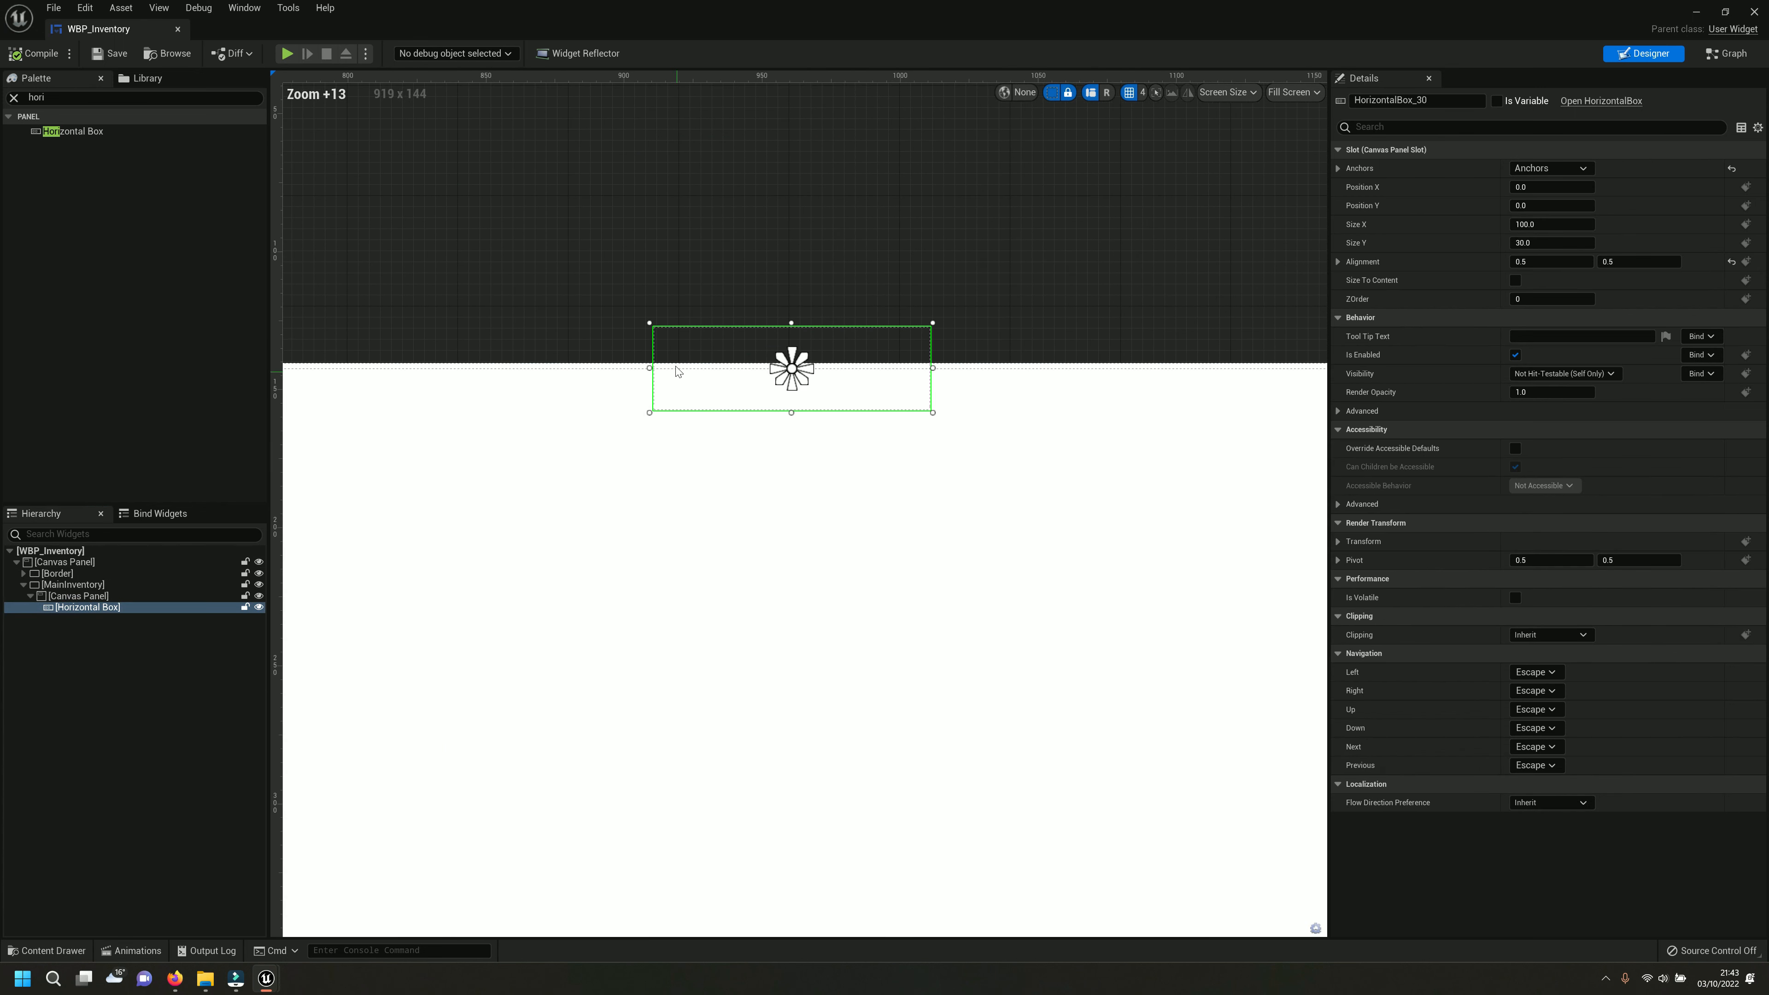
{"action": "scroll", "coordinate": [687, 392], "scroll_direction": "down", "scroll_amount": 2}
{"action": "left_click_drag", "start_coordinate": [662, 398], "coordinate": [350, 397]}
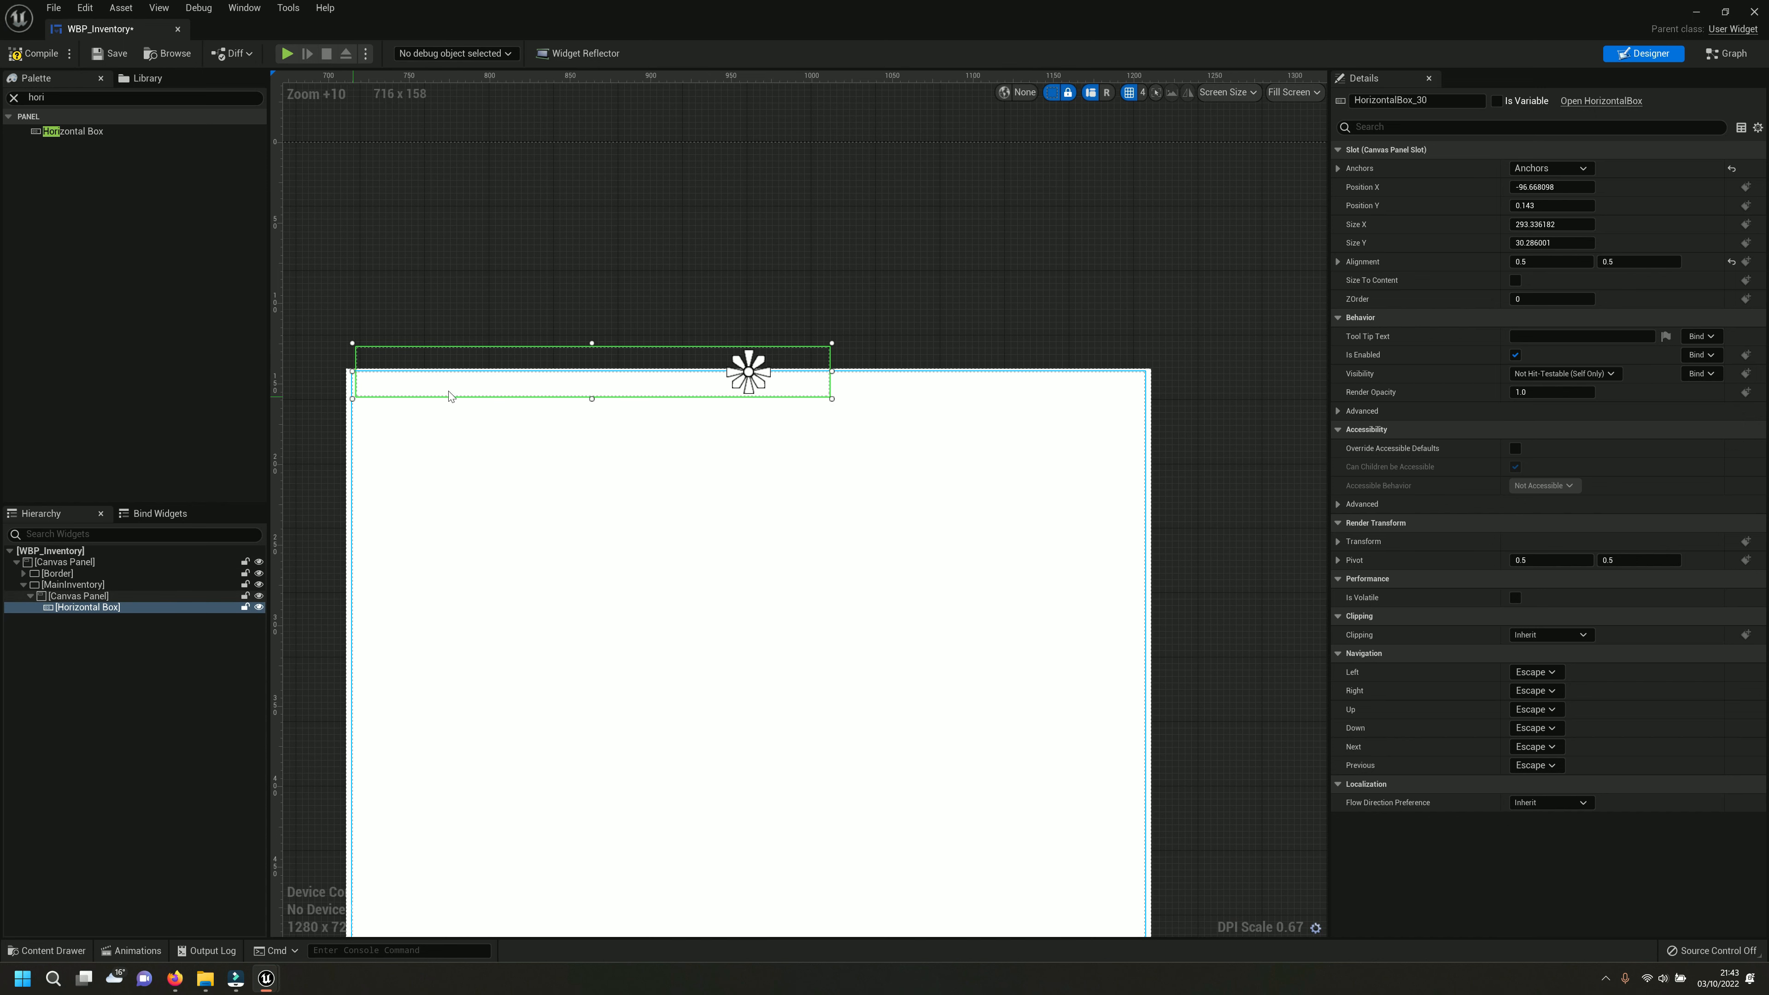
{"action": "left_click_drag", "start_coordinate": [832, 371], "coordinate": [1139, 367]}
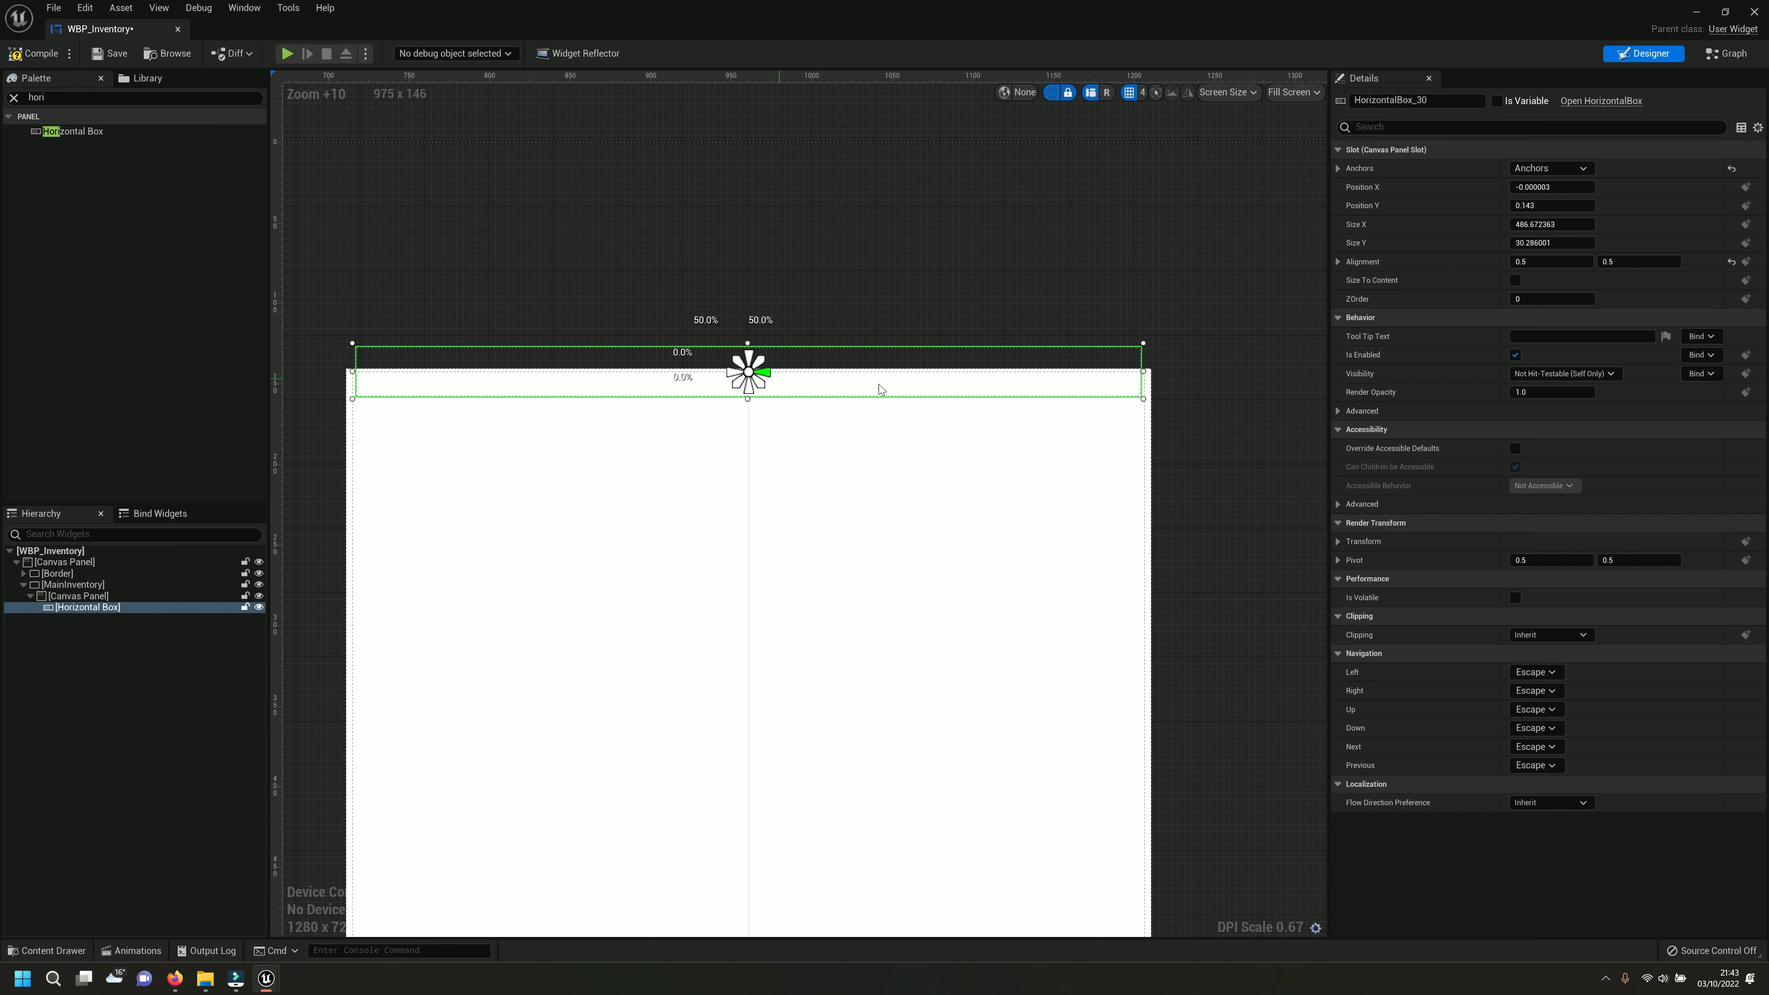
Set the Horizontal Box's position to X 0 and Y 10, and compile and save the widget.
{"action": "left_click_drag", "start_coordinate": [1548, 186], "coordinate": [1539, 183]}
{"action": "type", "text": "0"}
{"action": "key", "text": "Return"}
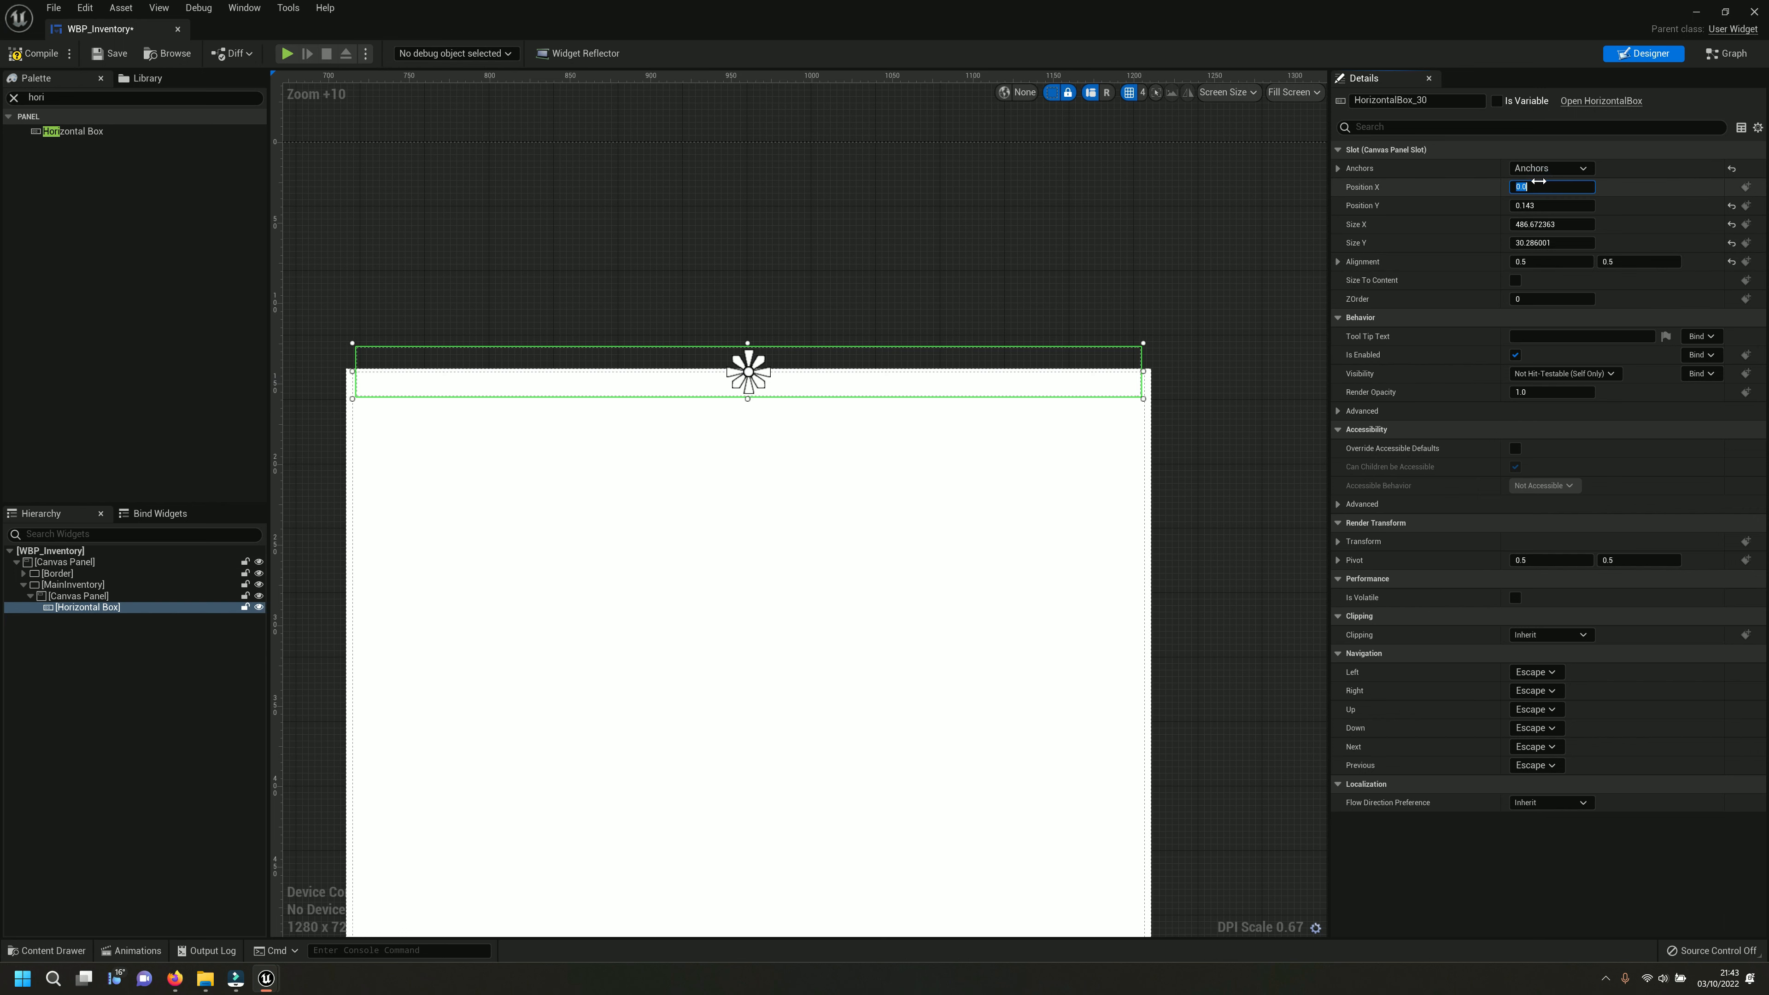
{"action": "key", "text": "Tab"}
{"action": "key", "text": "Return"}
{"action": "type", "text": "10"}
{"action": "key", "text": "Return"}
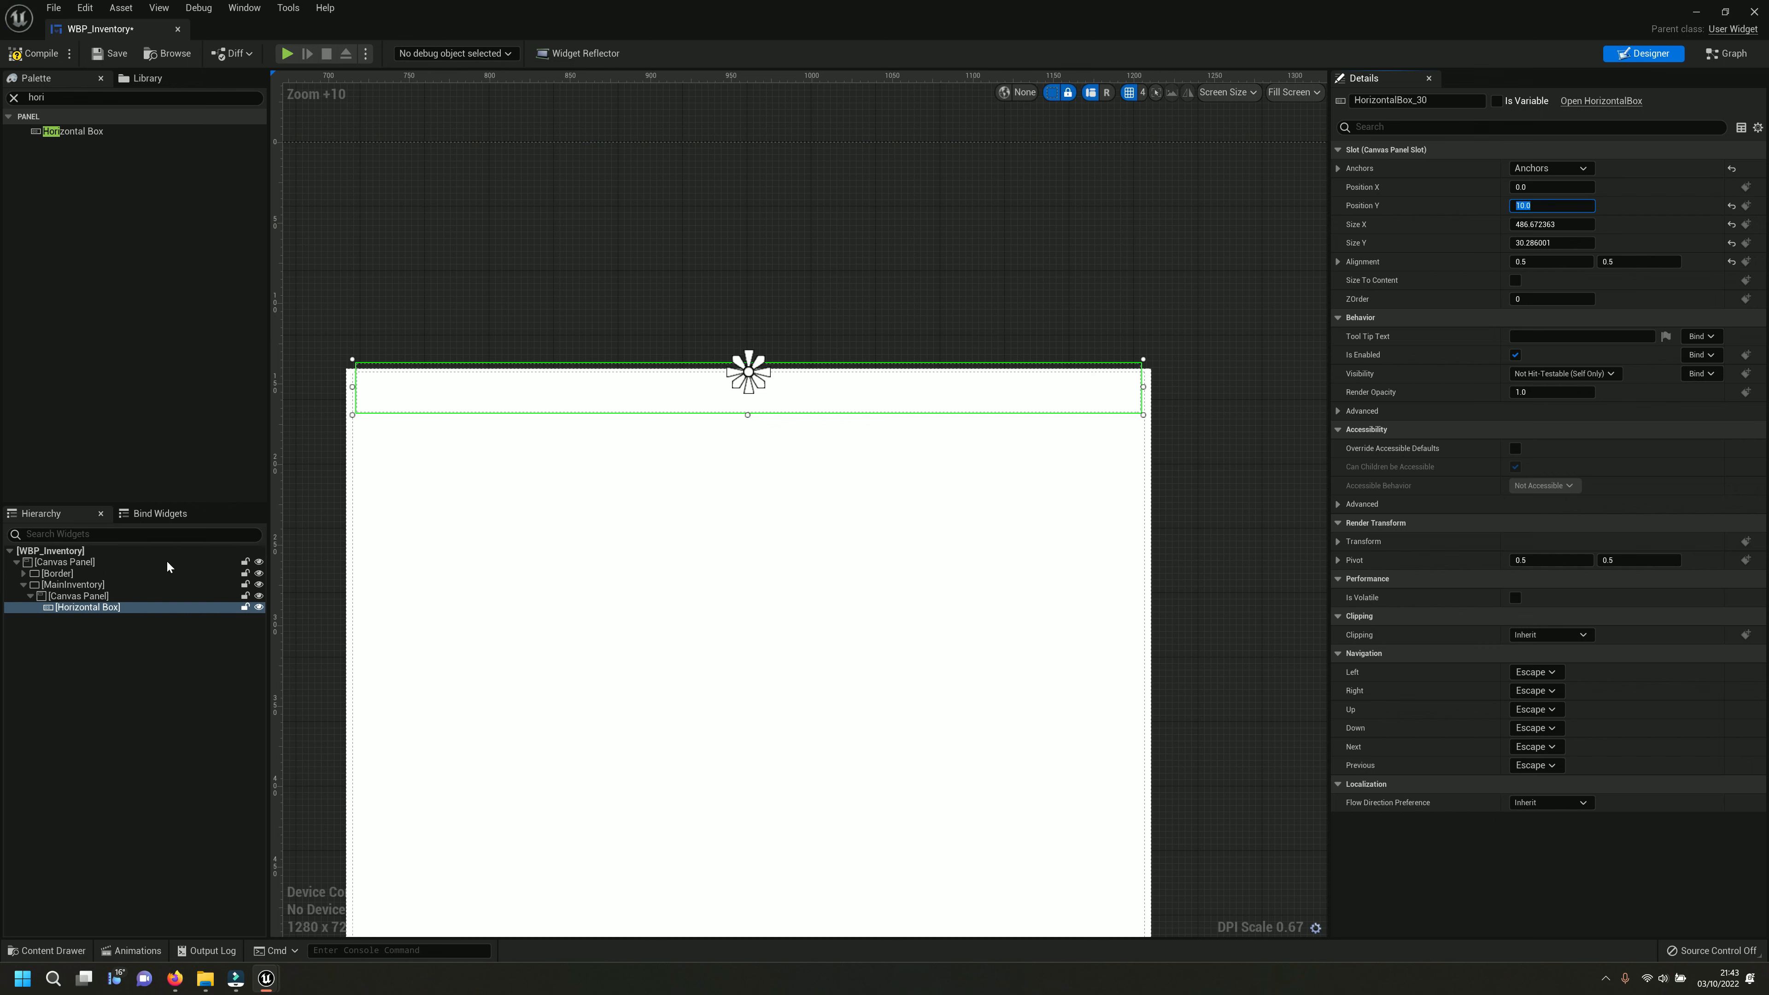
{"action": "left_click", "coordinate": [102, 672]}
{"action": "left_click", "coordinate": [83, 607]}
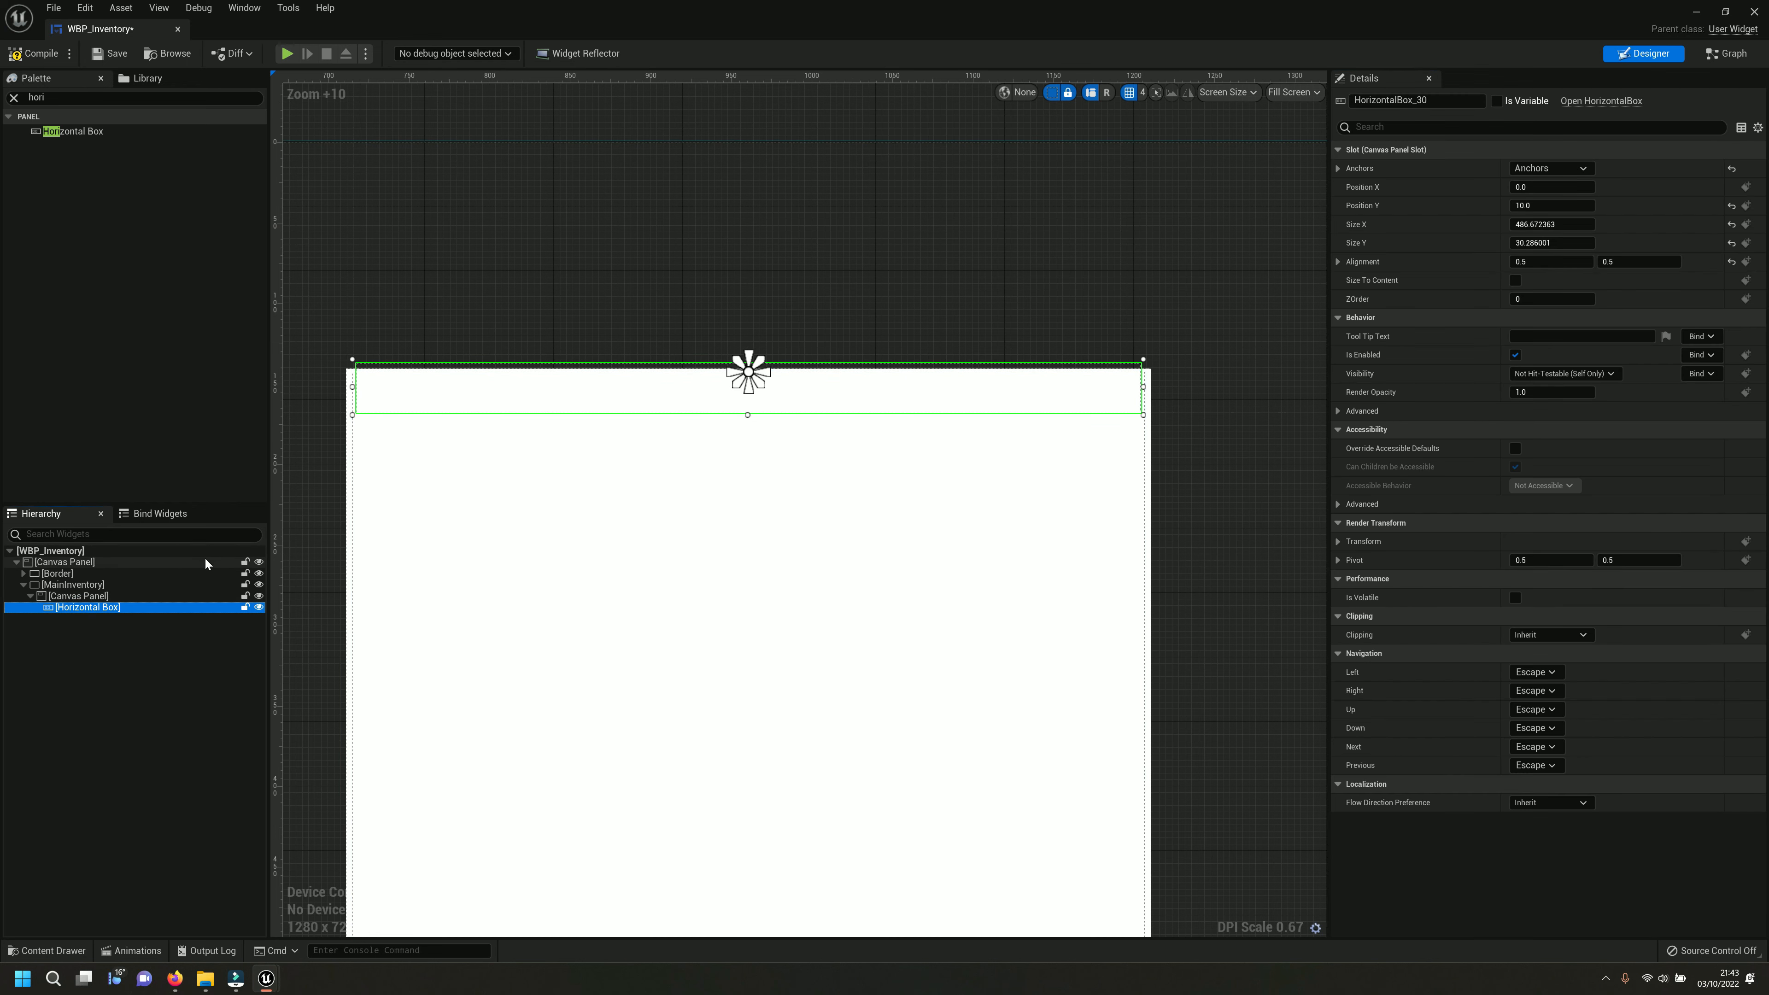
{"action": "left_click", "coordinate": [34, 55]}
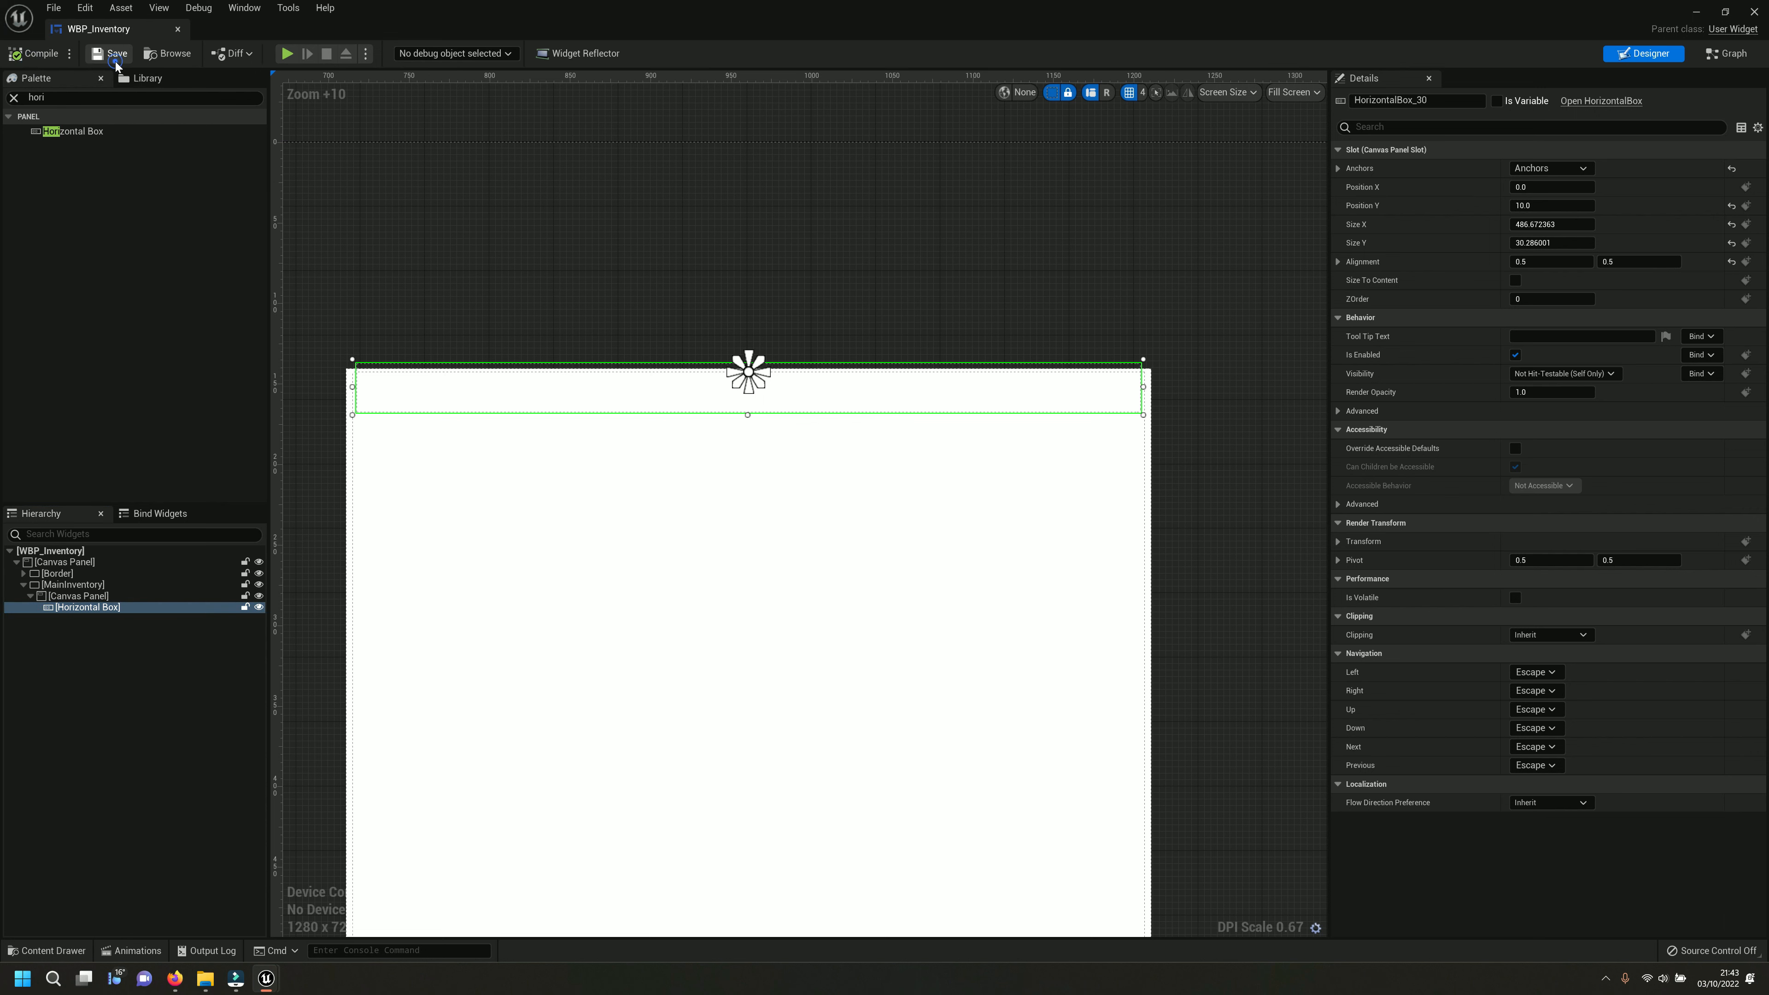
Find the Text widget with the search "text", add it inside the Horizontal Box and select it.
{"action": "left_click", "coordinate": [108, 636]}
{"action": "left_click", "coordinate": [49, 95]}
{"action": "double_click", "coordinate": [46, 97]}
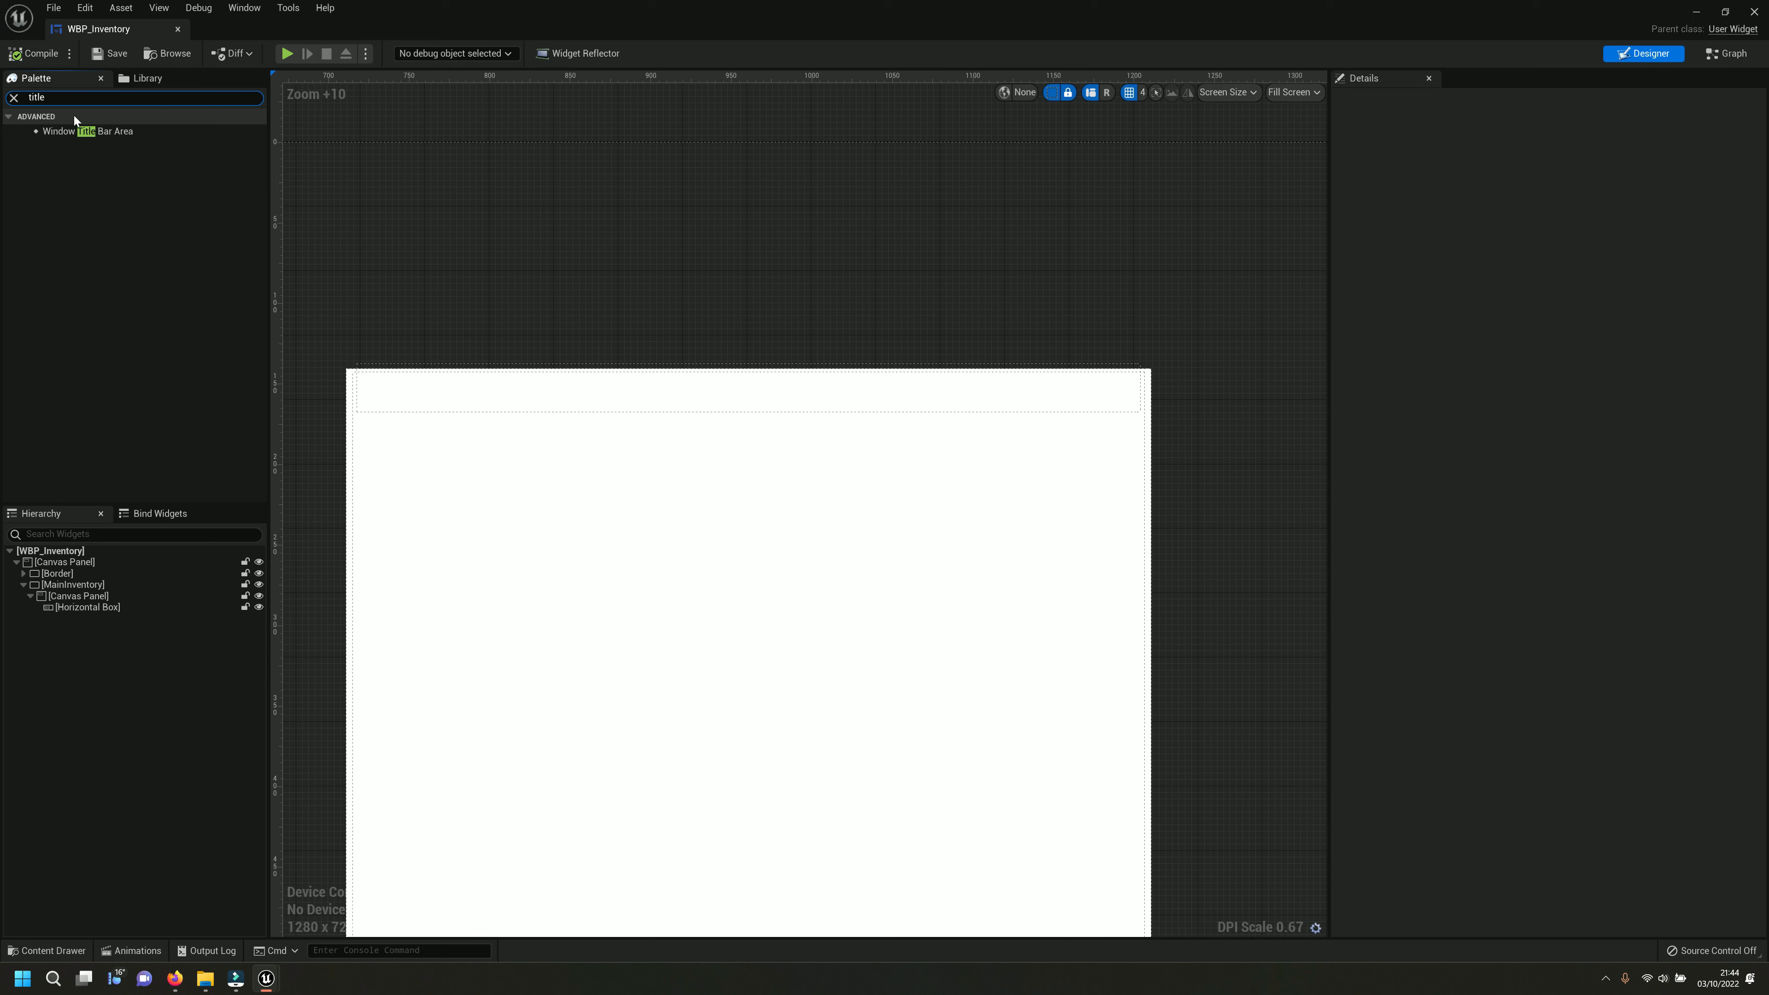
{"action": "type", "text": "text"}
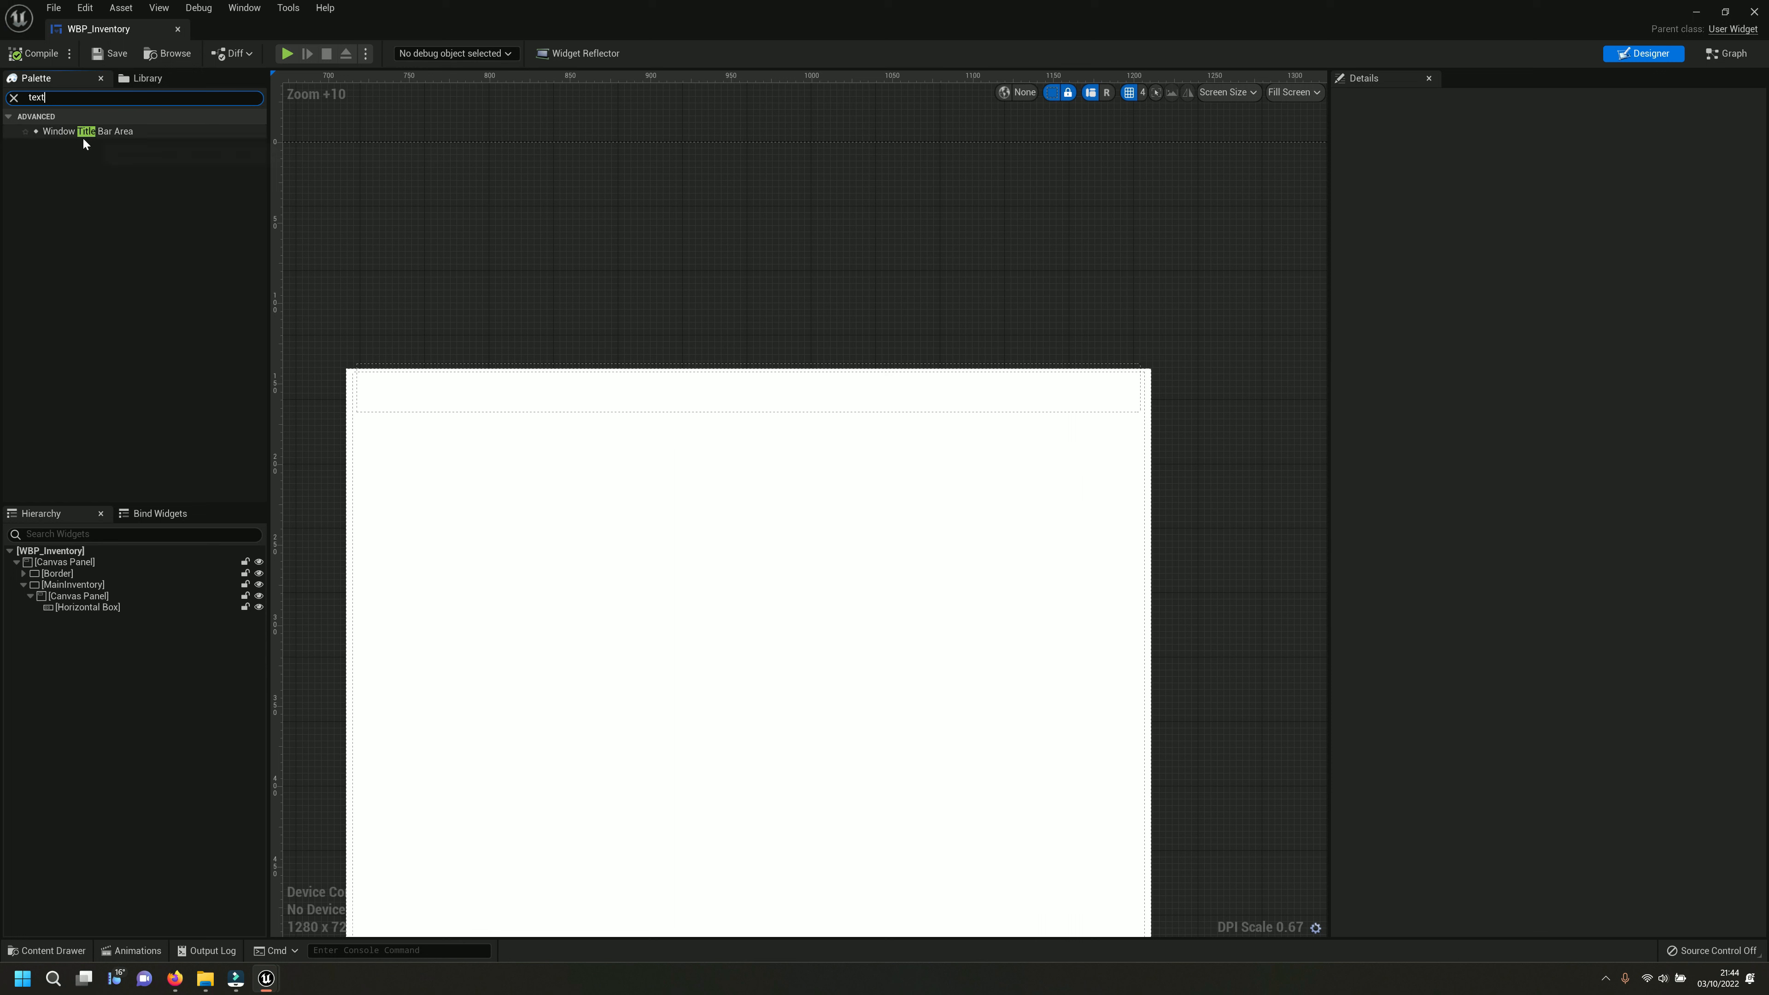
{"action": "left_click_drag", "start_coordinate": [49, 148], "coordinate": [88, 610]}
{"action": "left_click", "coordinate": [76, 619]}
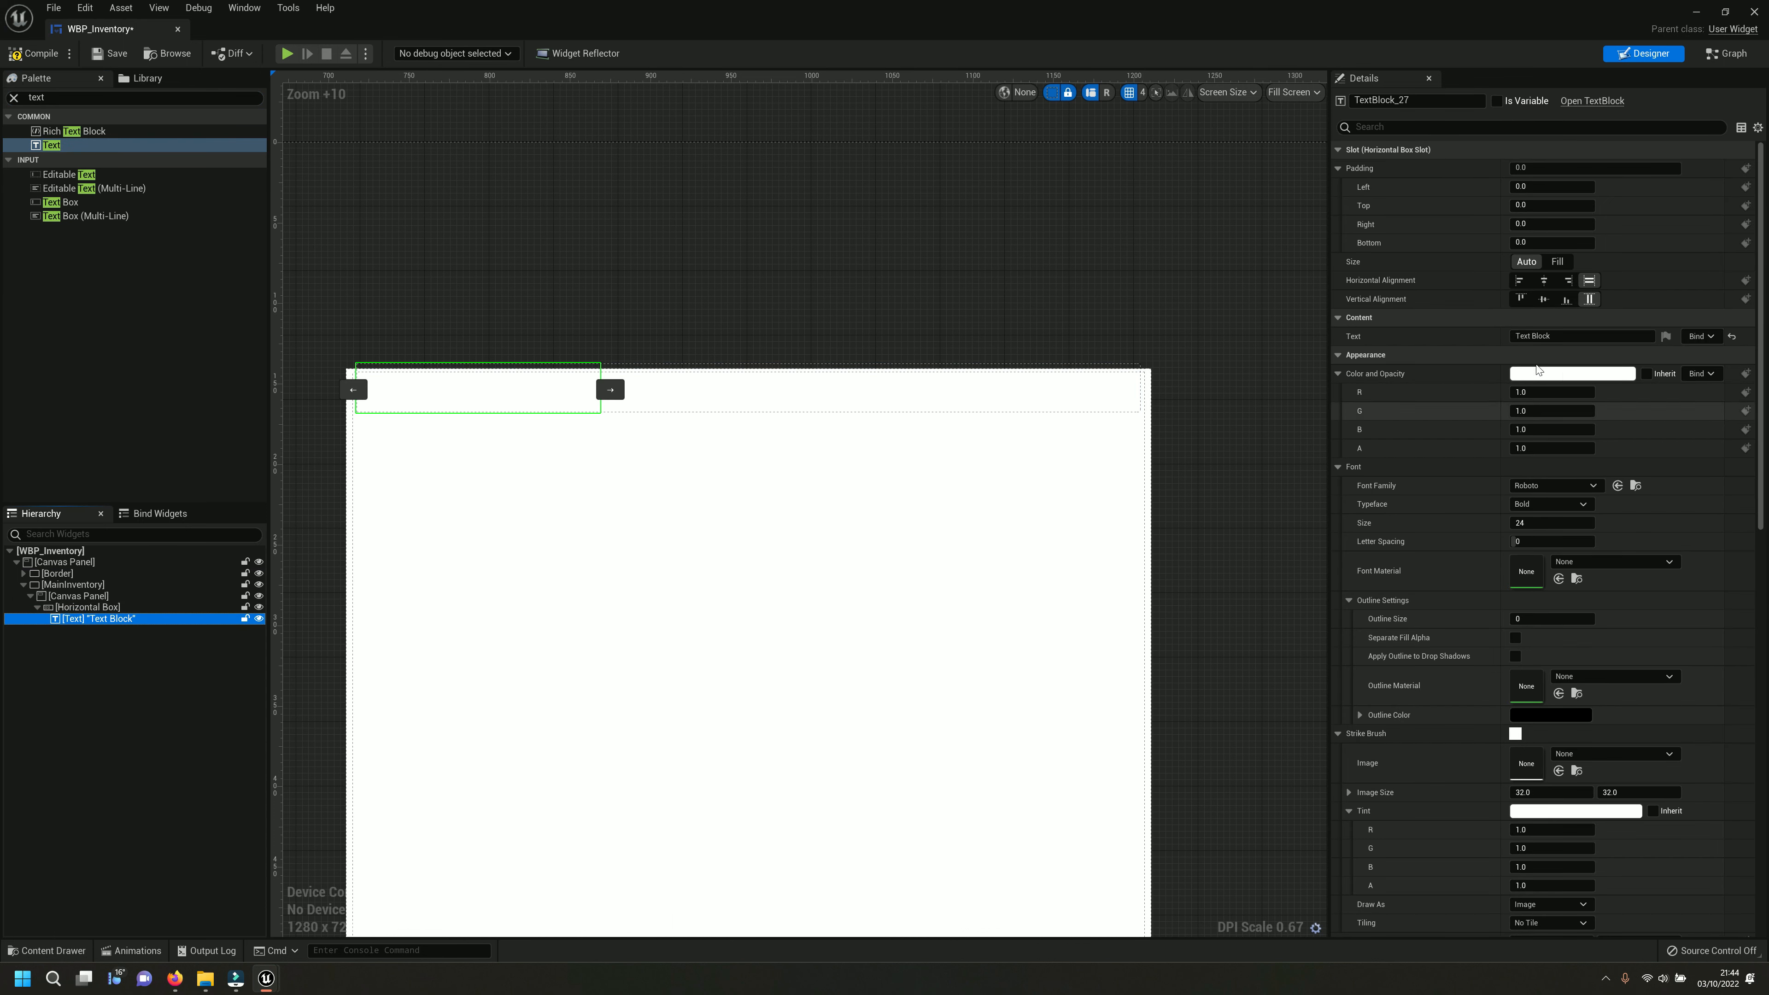
Change the text block's content to "Inventory" and give it an outline size of 2.
{"action": "double_click", "coordinate": [1541, 336]}
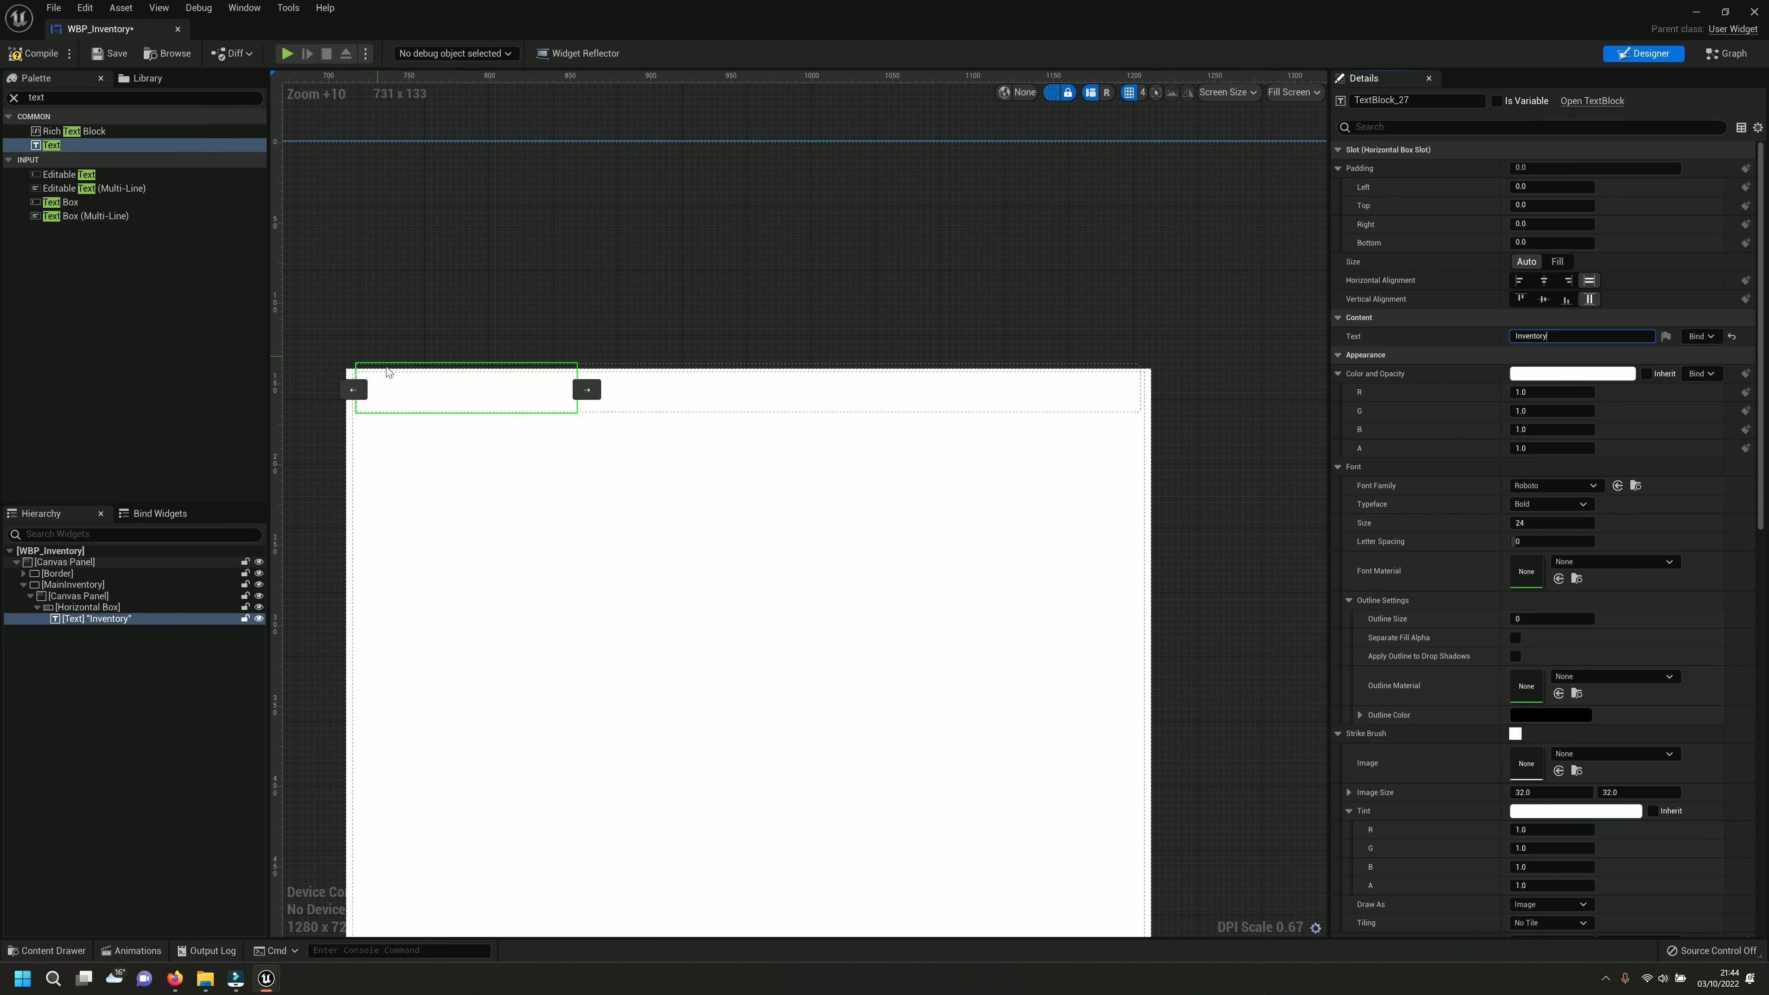
{"action": "type", "text": "outl"}
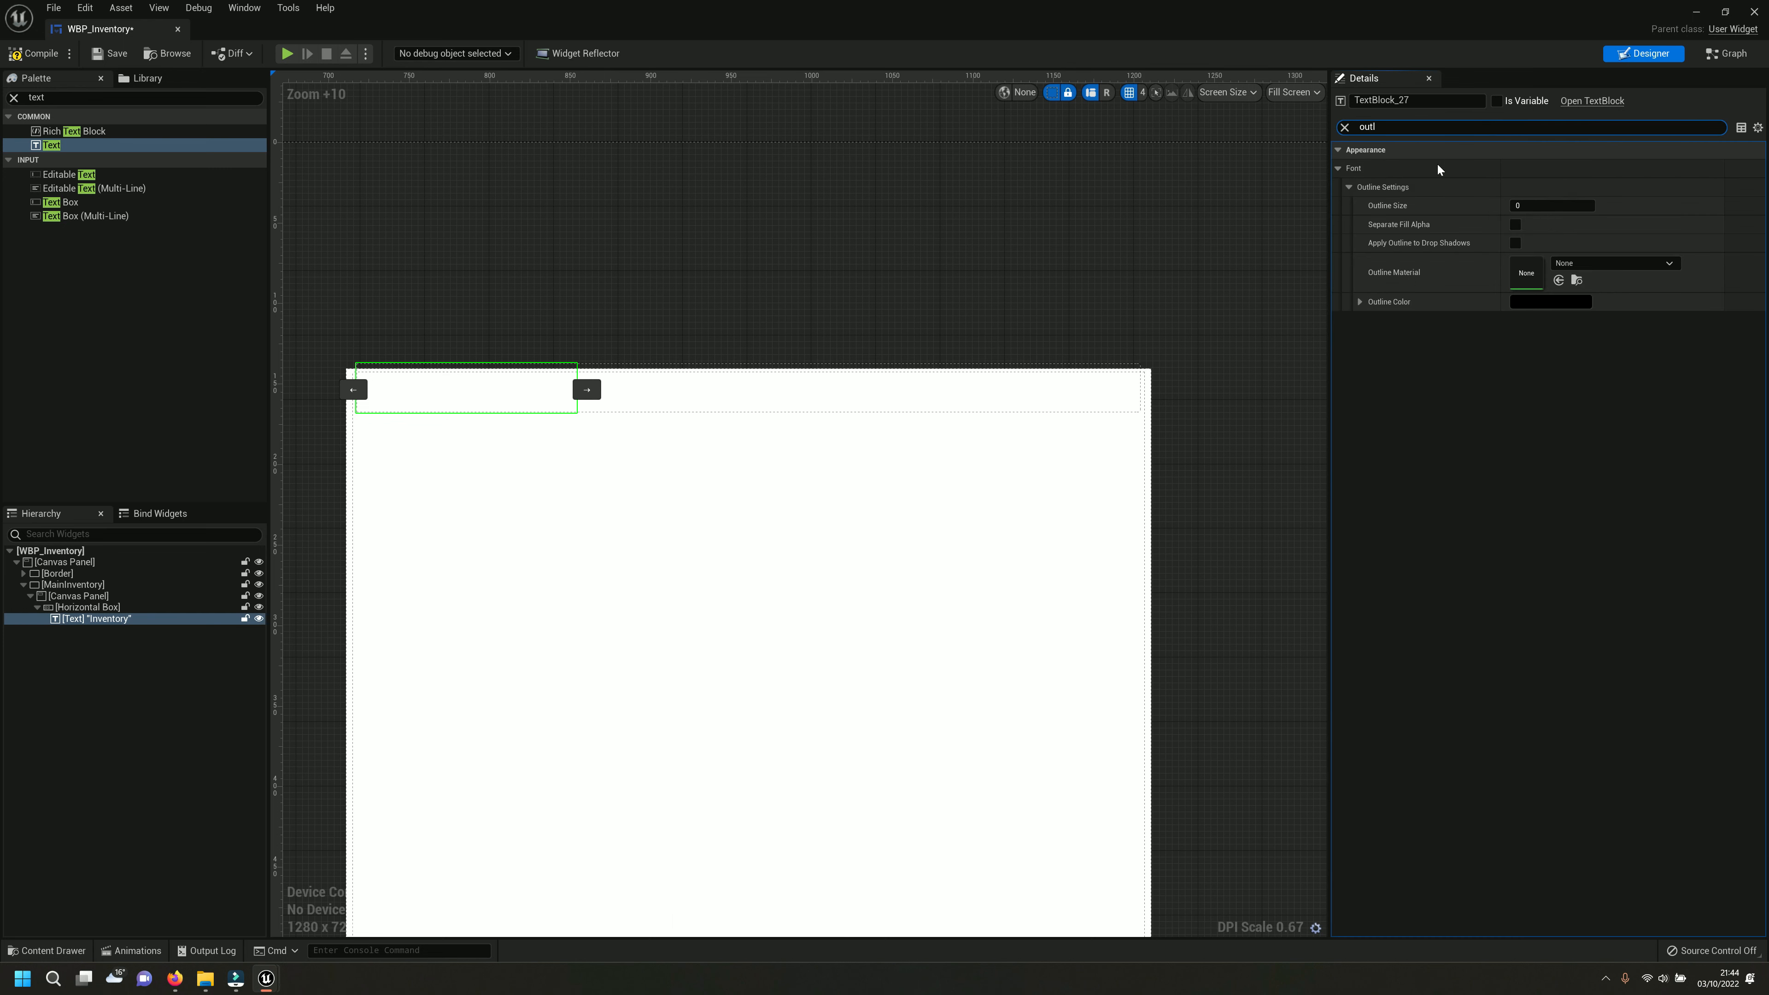
{"action": "left_click", "coordinate": [1526, 208]}
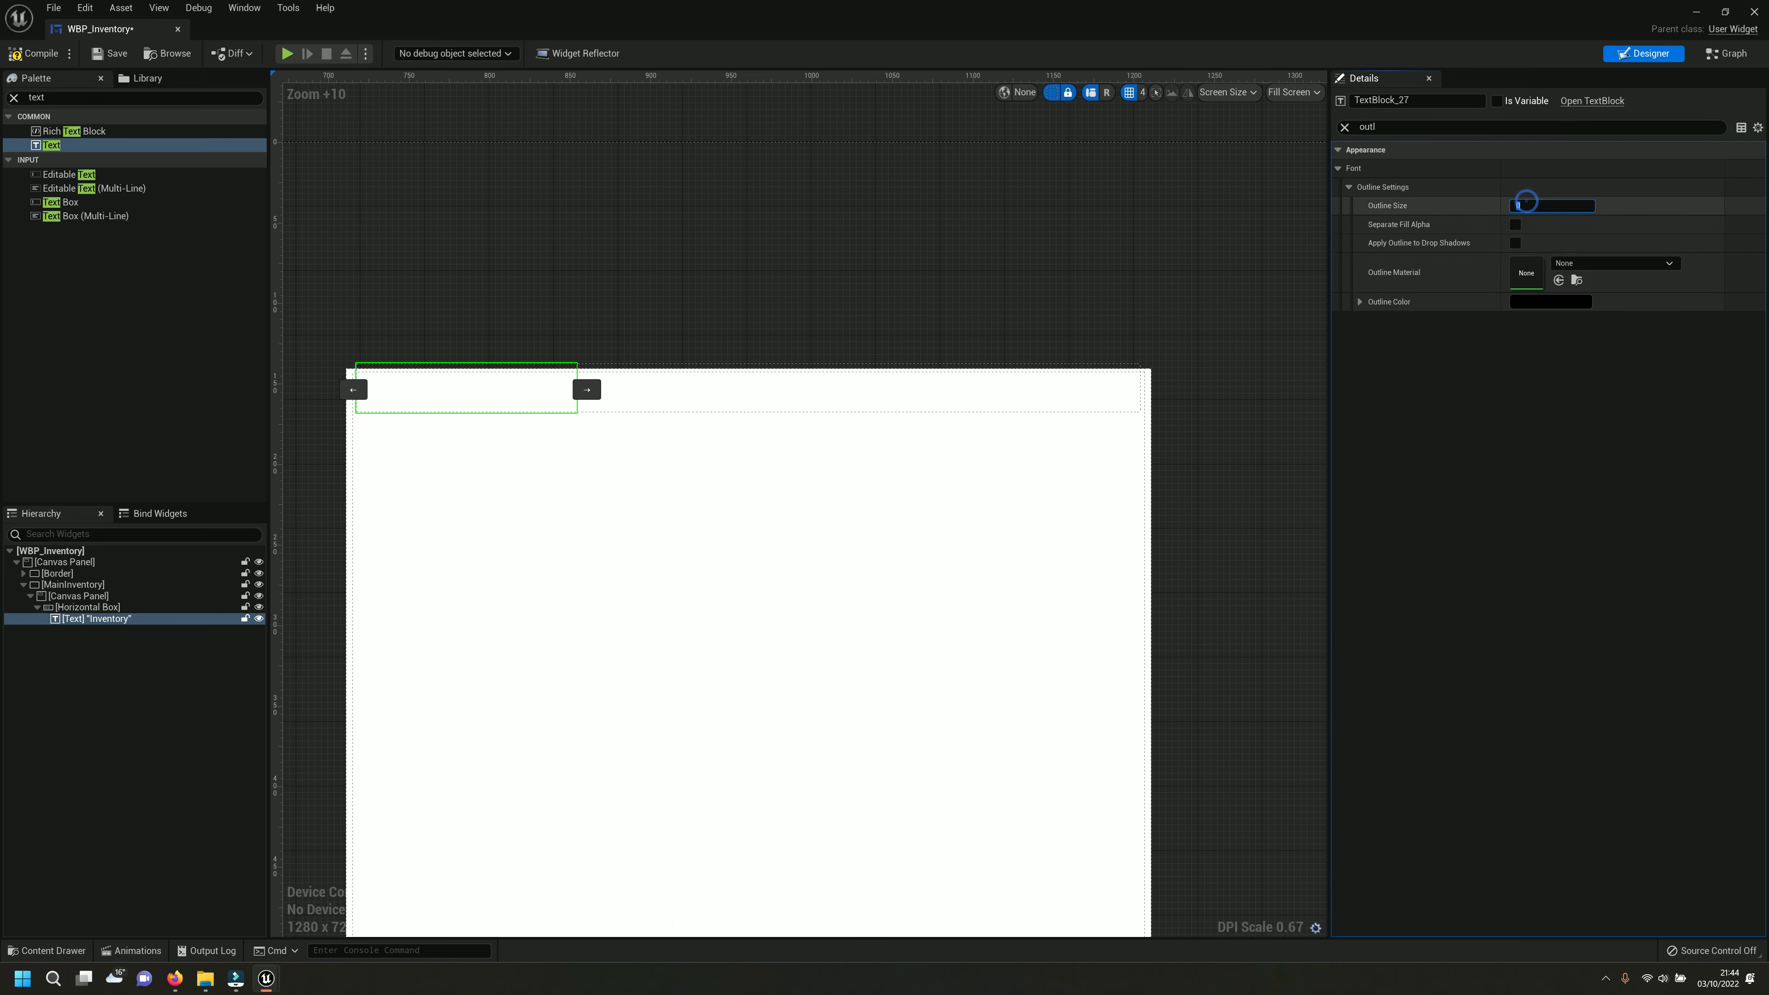
{"action": "type", "text": "2"}
{"action": "left_click", "coordinate": [81, 620]}
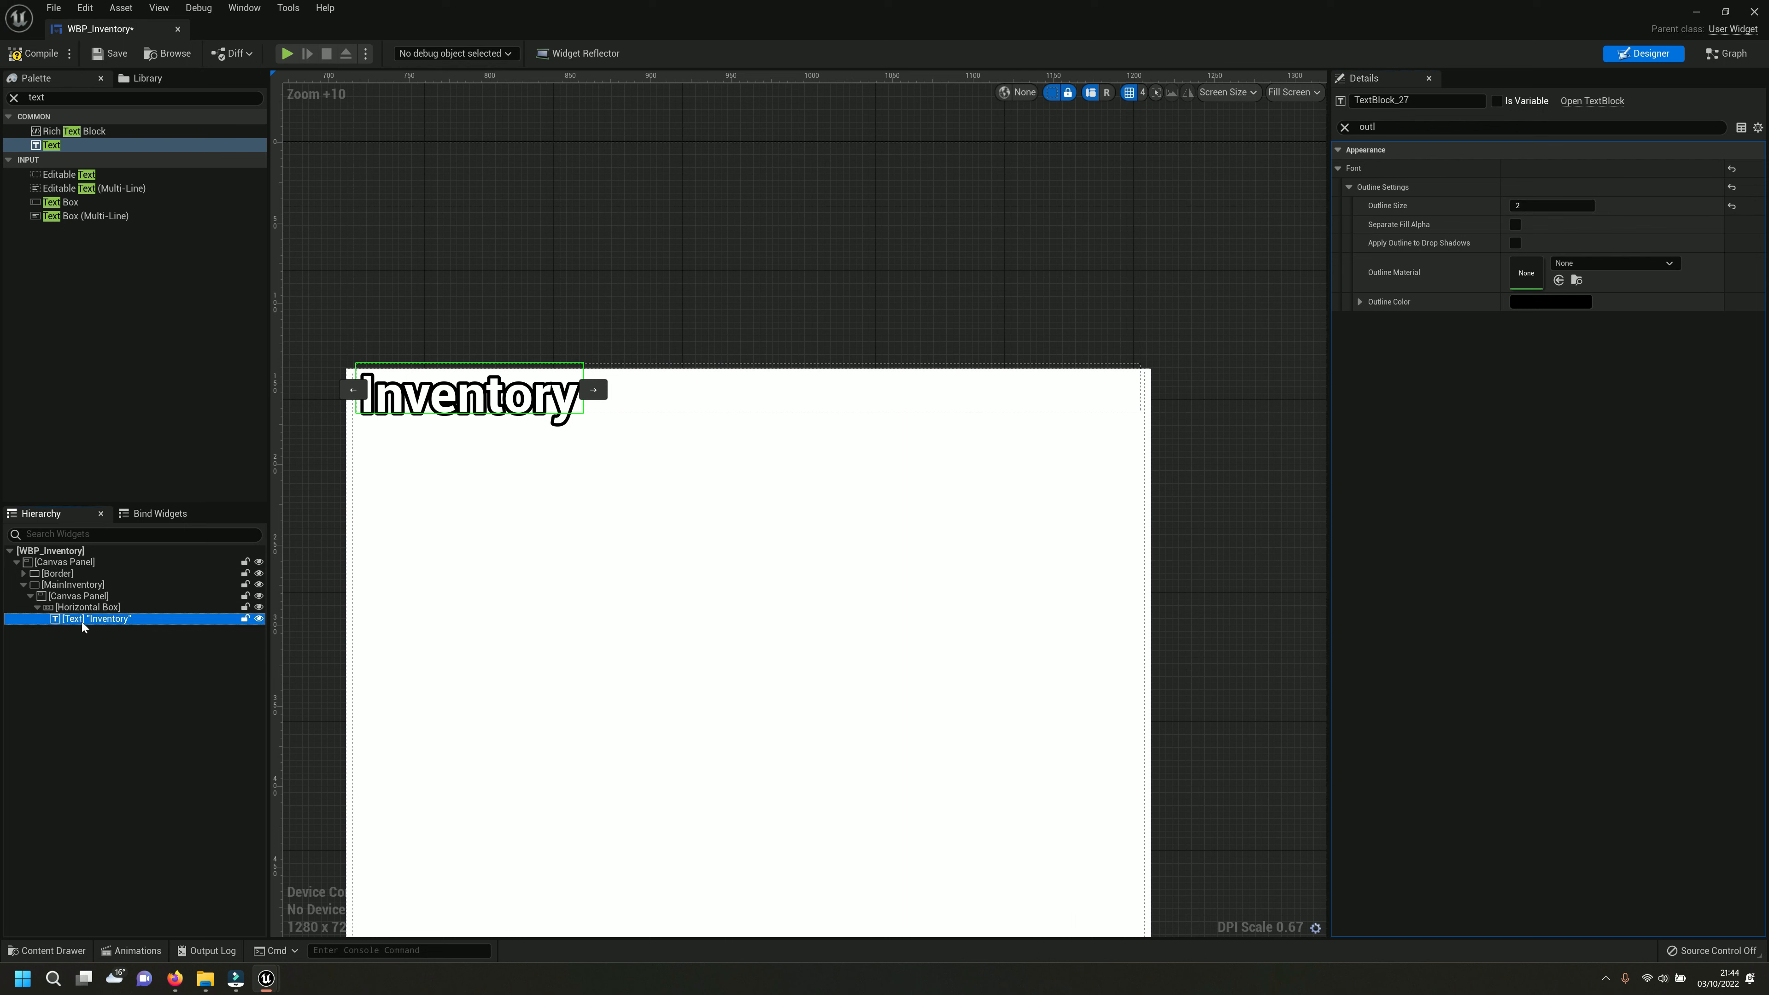
Clear the property search for the "Inventory" text, and compile and save the widget.
{"action": "left_click", "coordinate": [1394, 126]}
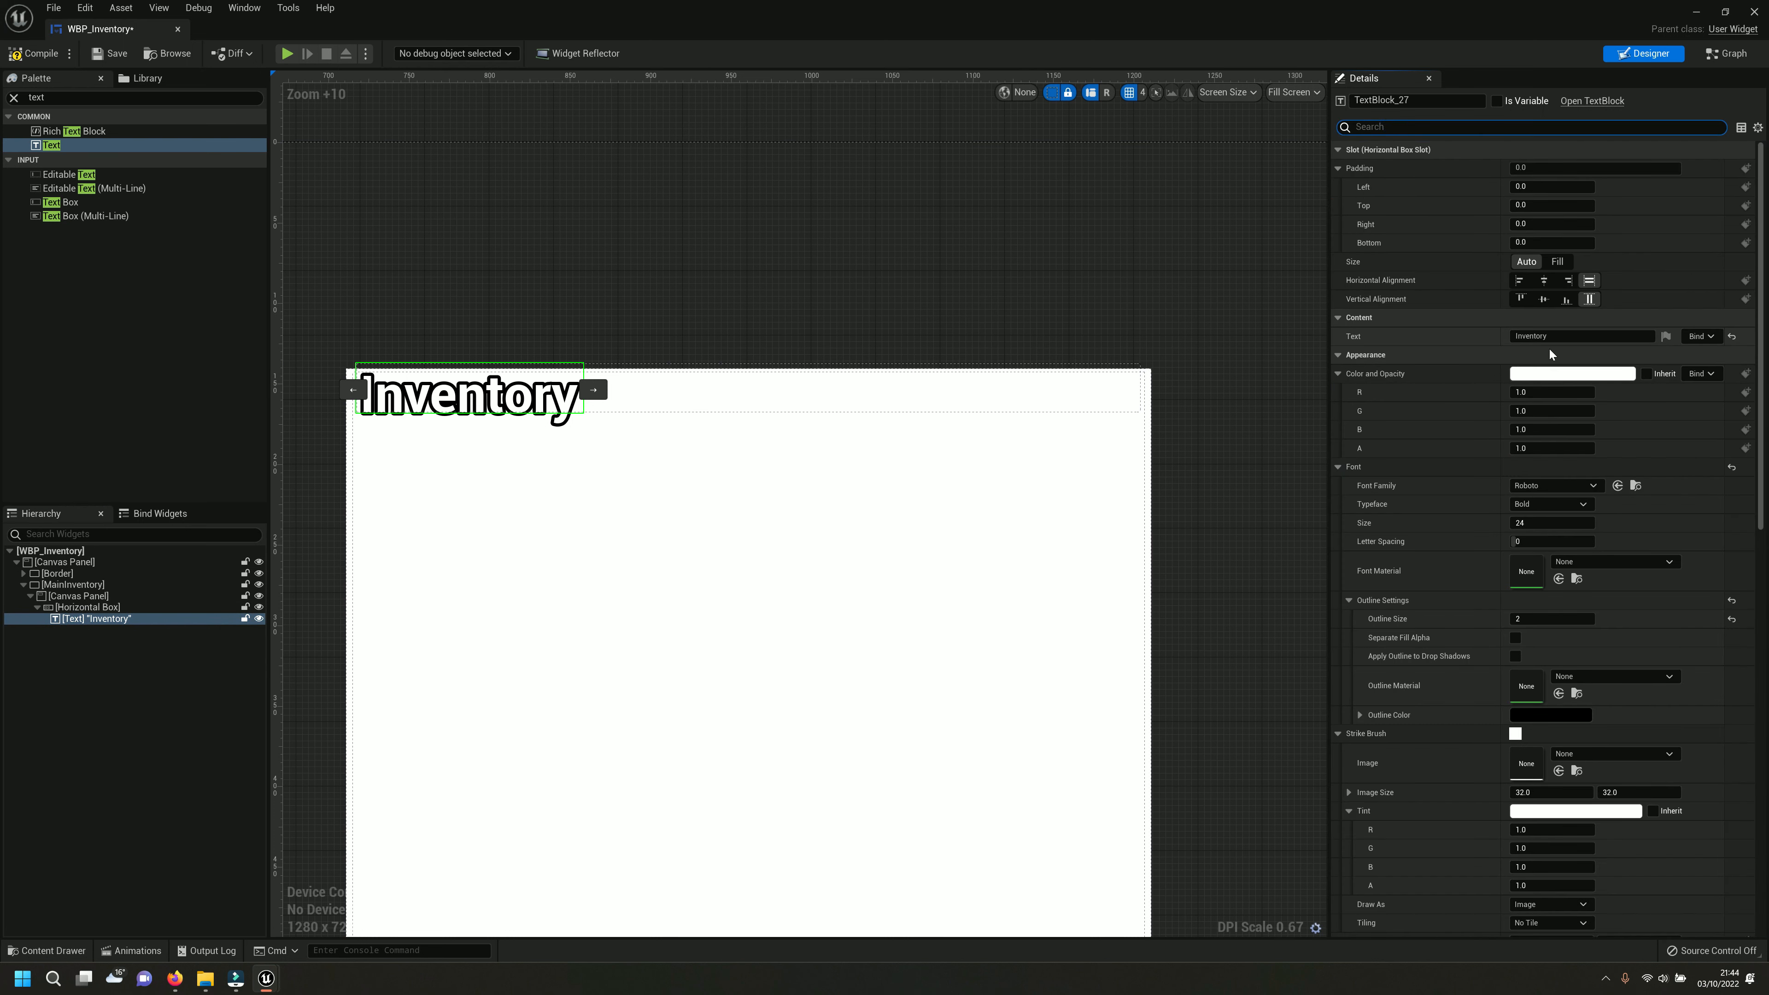
{"action": "left_click", "coordinate": [1548, 335]}
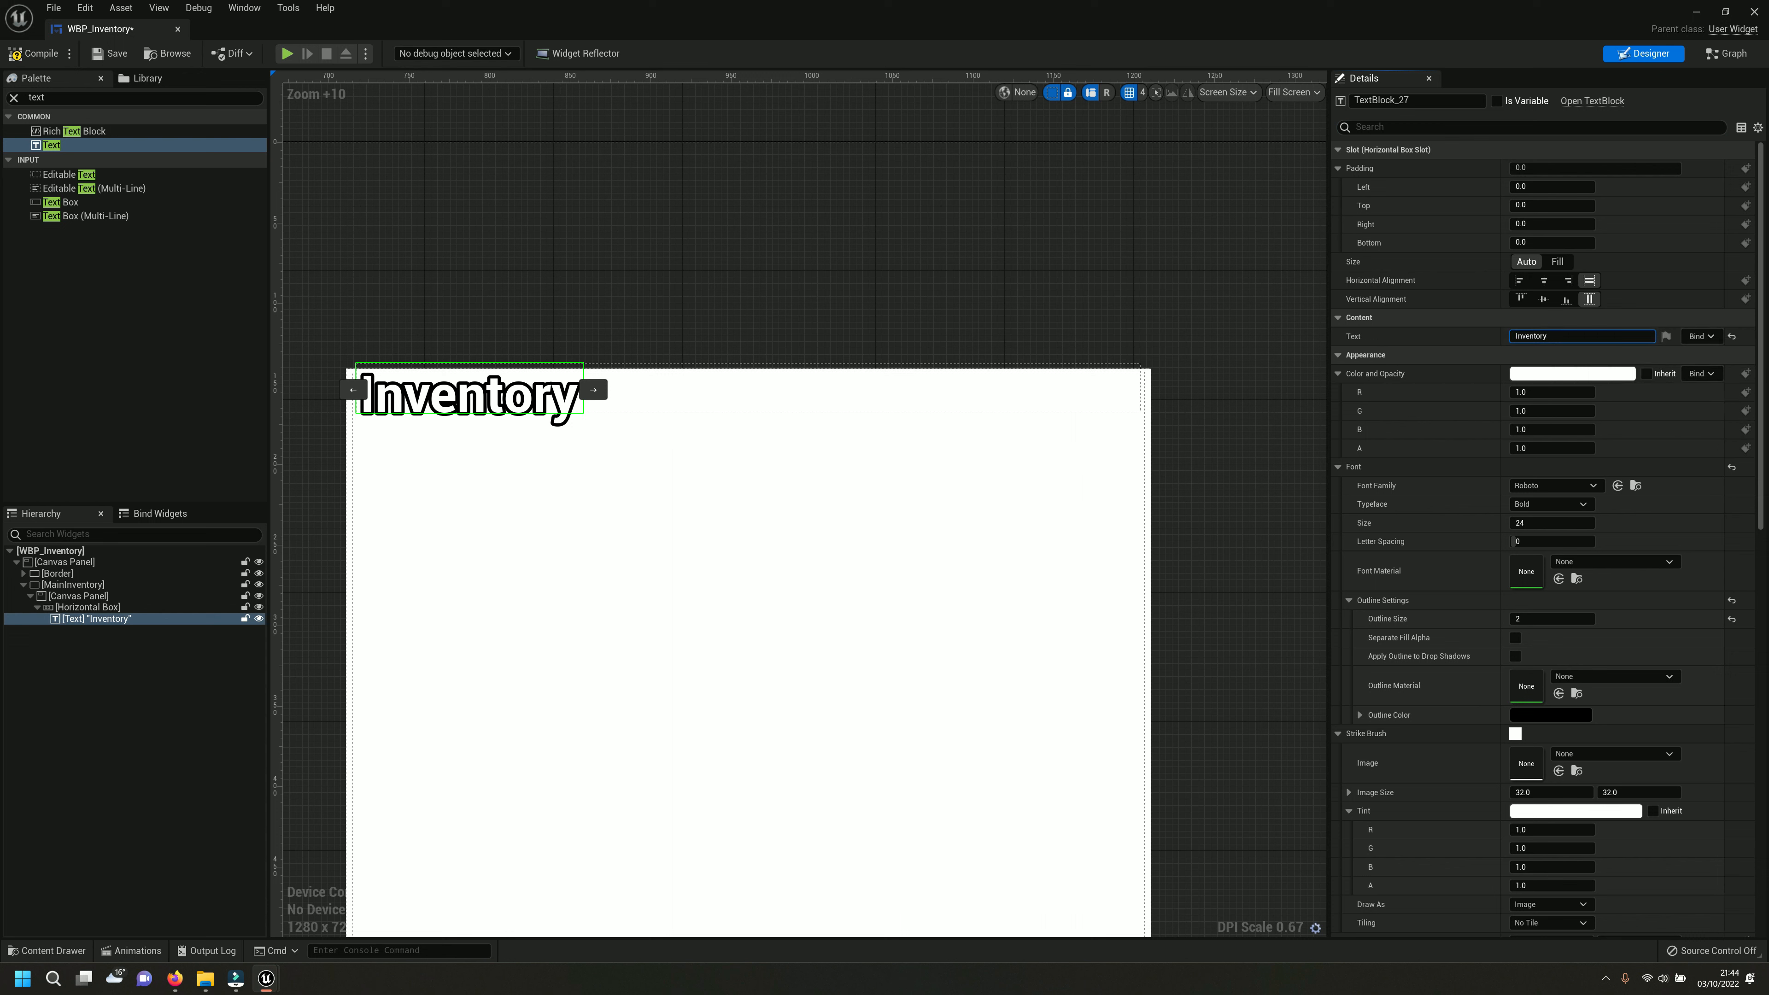
{"action": "left_click", "coordinate": [49, 53]}
{"action": "left_click", "coordinate": [110, 53]}
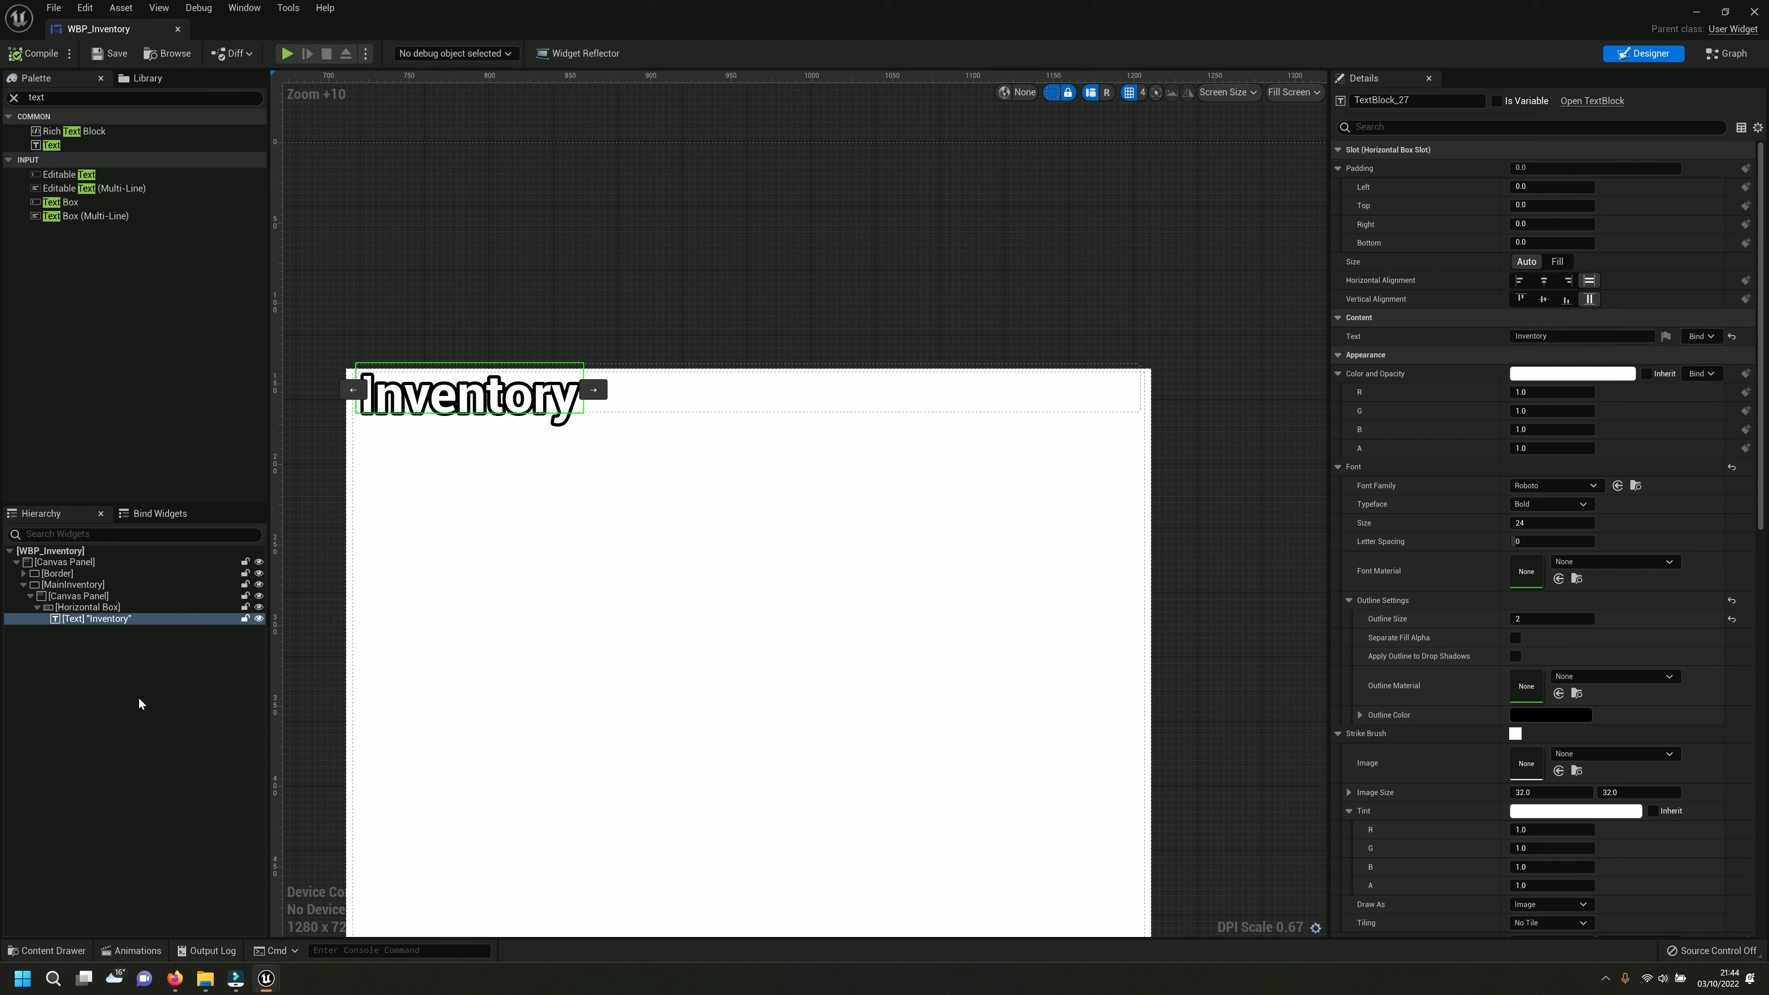
Find the Button widget with the search "but", add it inside the Horizontal Box after the "Inventory" text and select it.
{"action": "type", "text": "but"}
{"action": "left_click_drag", "start_coordinate": [69, 132], "coordinate": [94, 613]}
{"action": "left_click", "coordinate": [79, 629]}
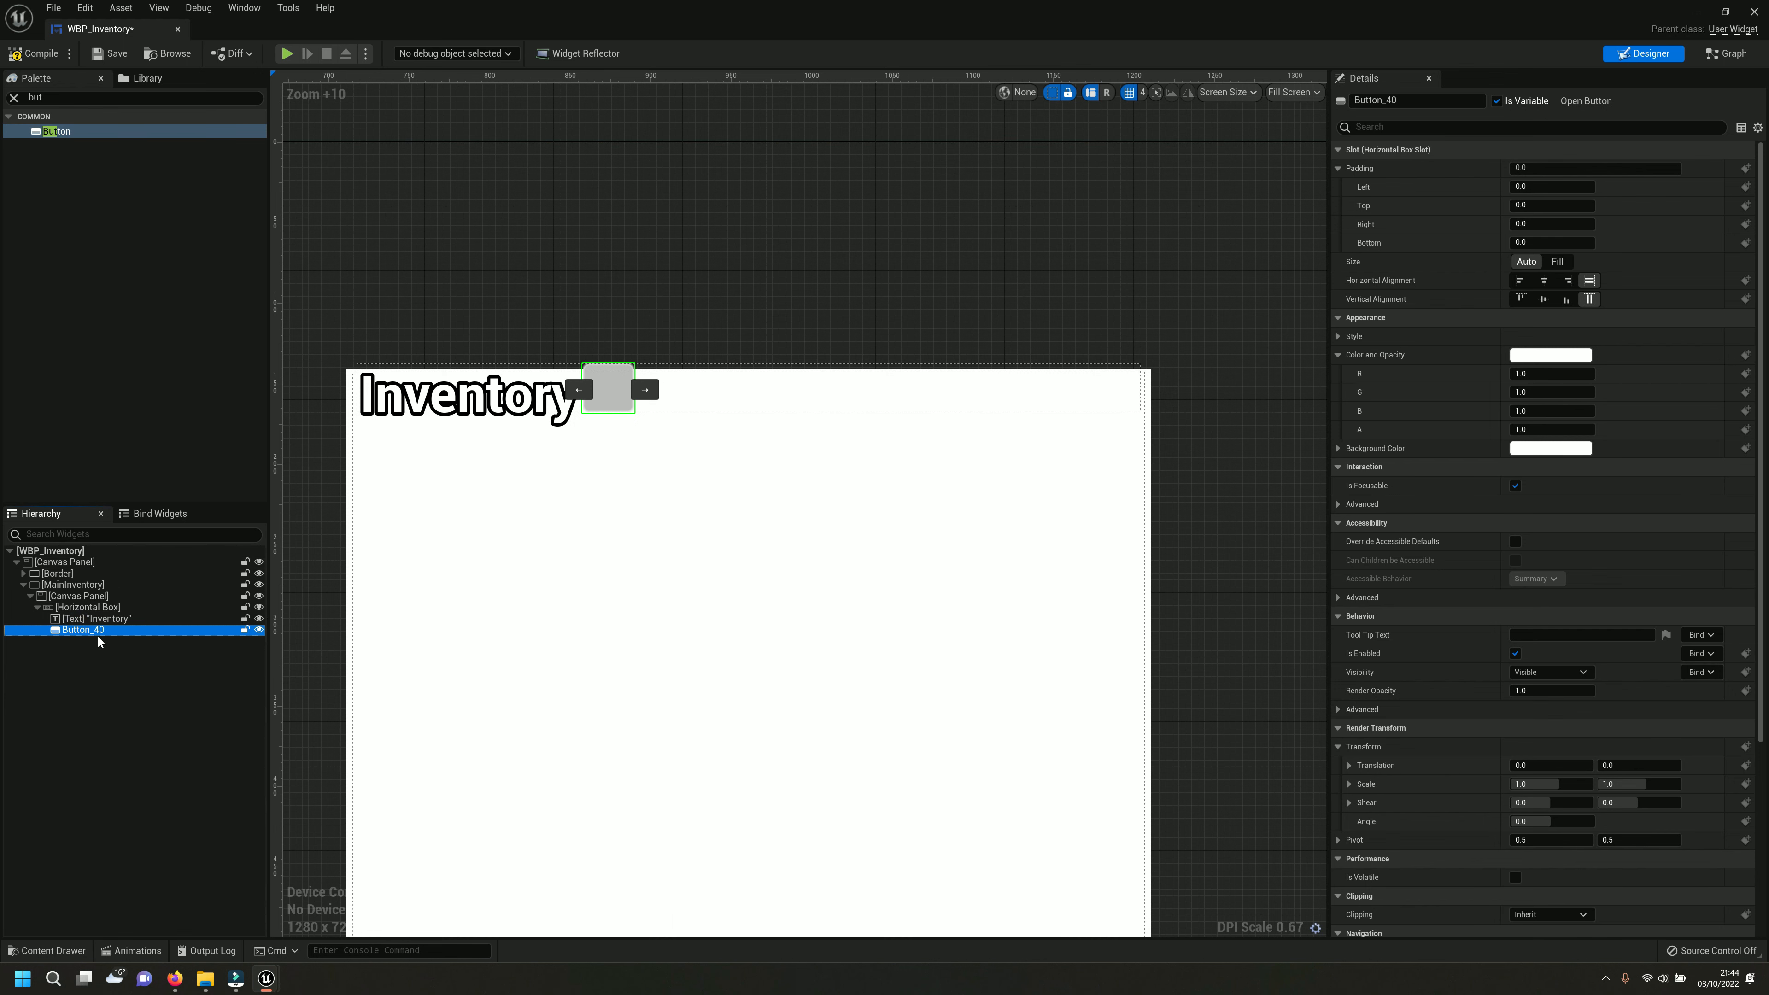
{"action": "left_click_drag", "start_coordinate": [862, 6], "coordinate": [1292, 822]}
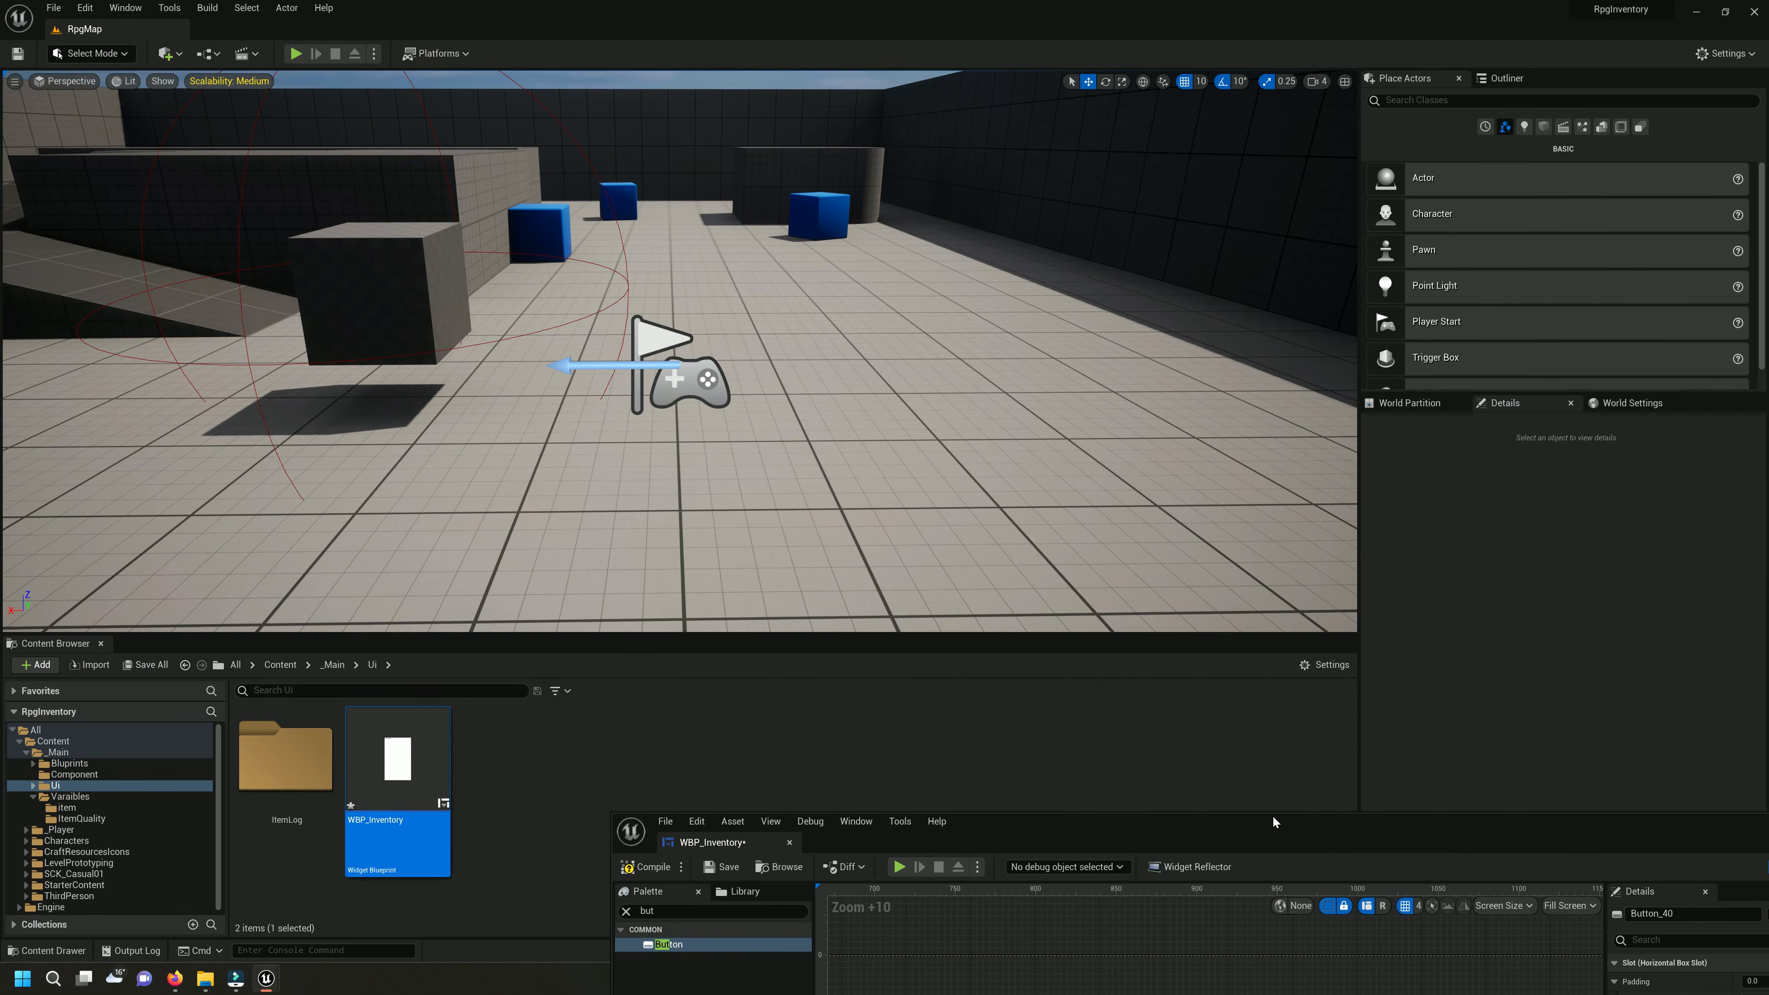
{"action": "left_click", "coordinate": [237, 666]}
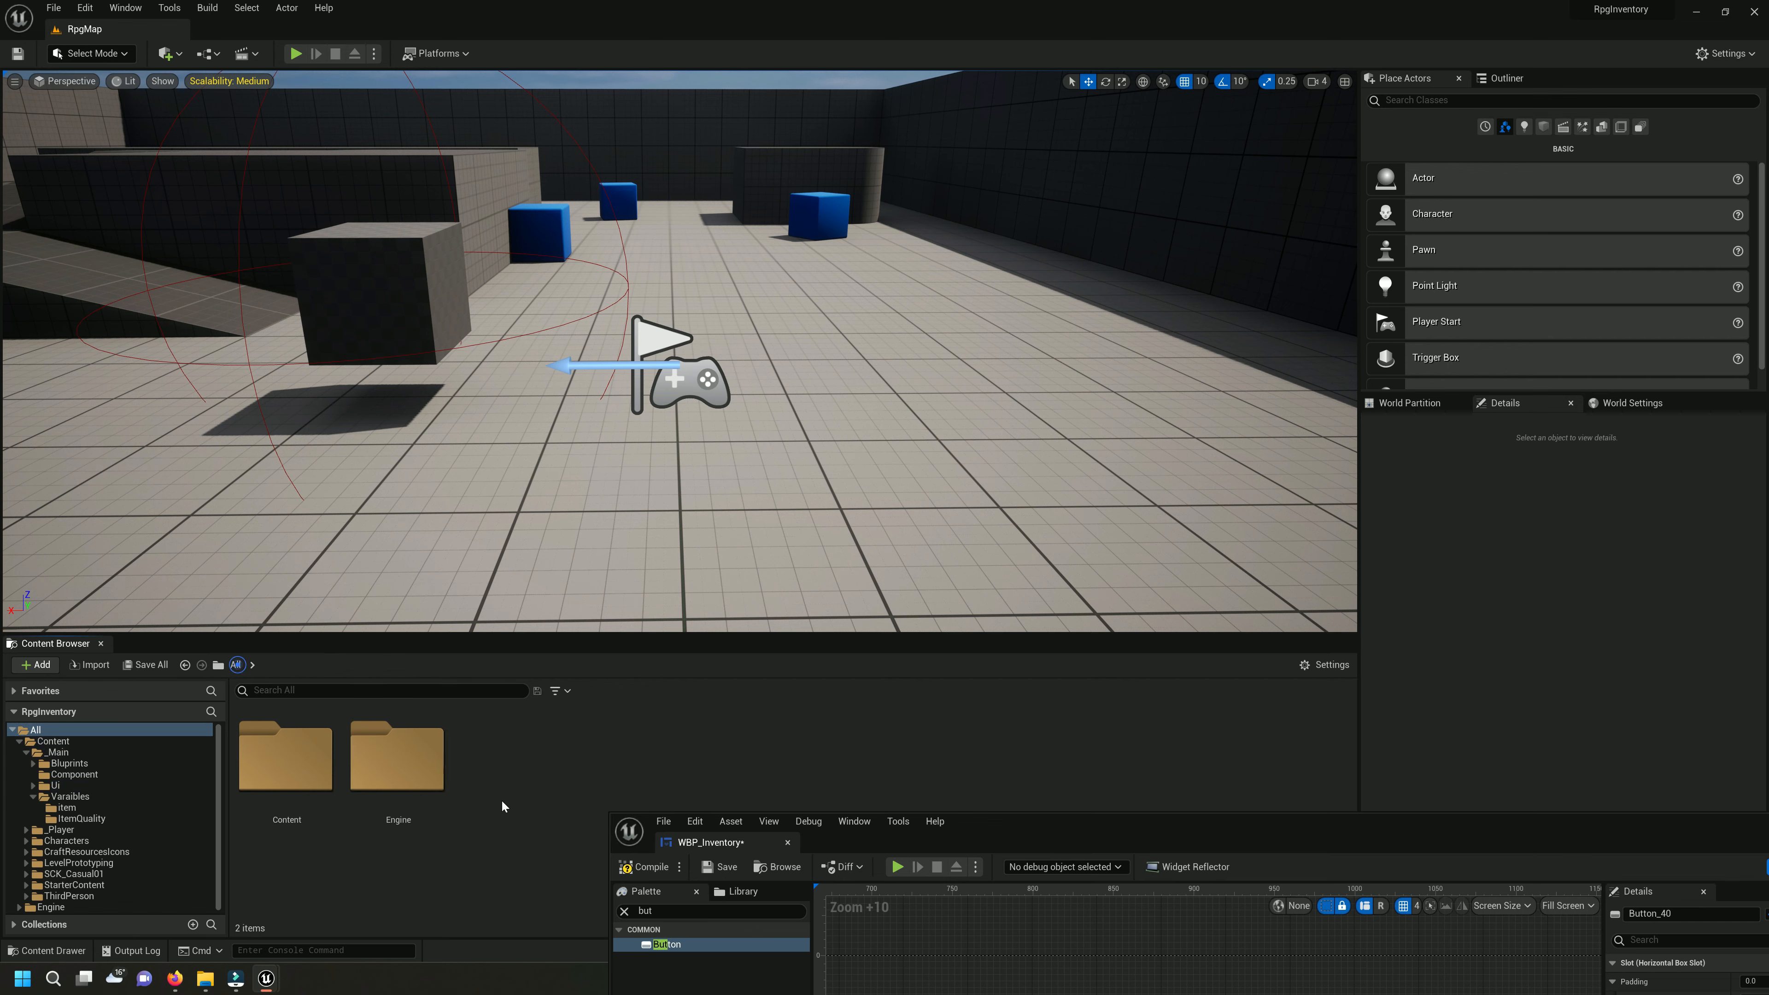
{"action": "double_click", "coordinate": [328, 763]}
{"action": "double_click", "coordinate": [1038, 835]}
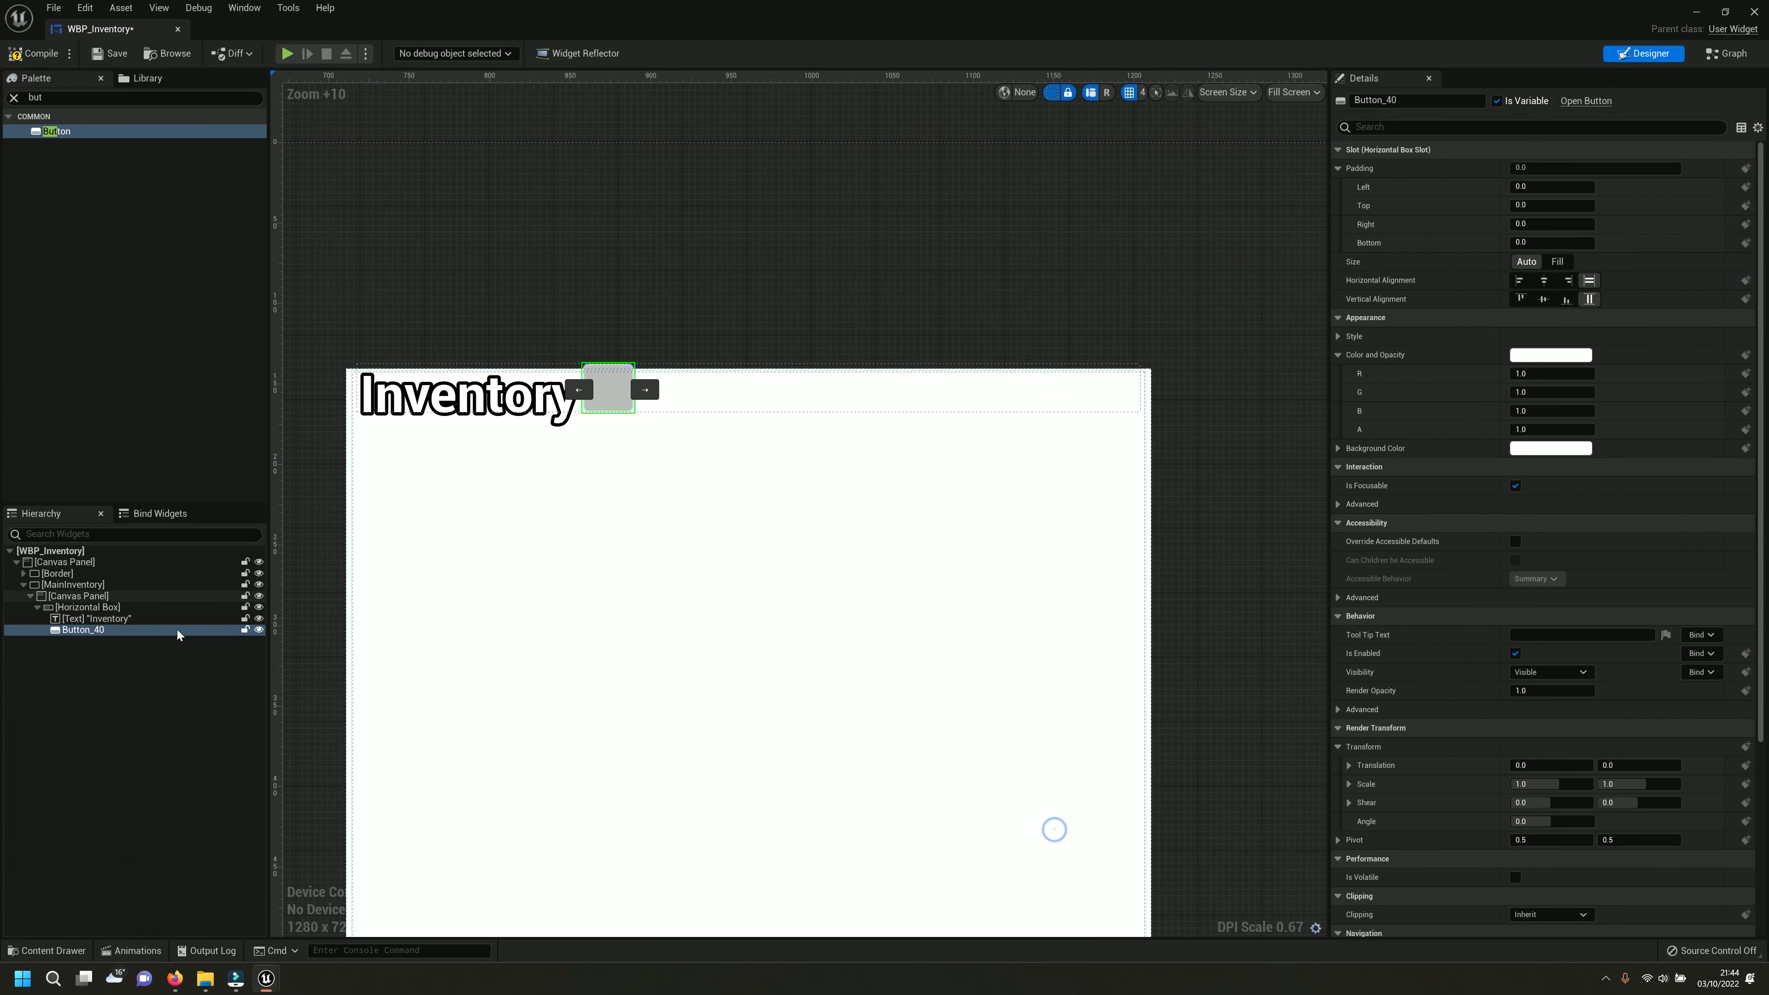
Add a Text widget inside the button with its content set to "X", and collapse the button in the hierarchy.
{"action": "left_click", "coordinate": [68, 102]}
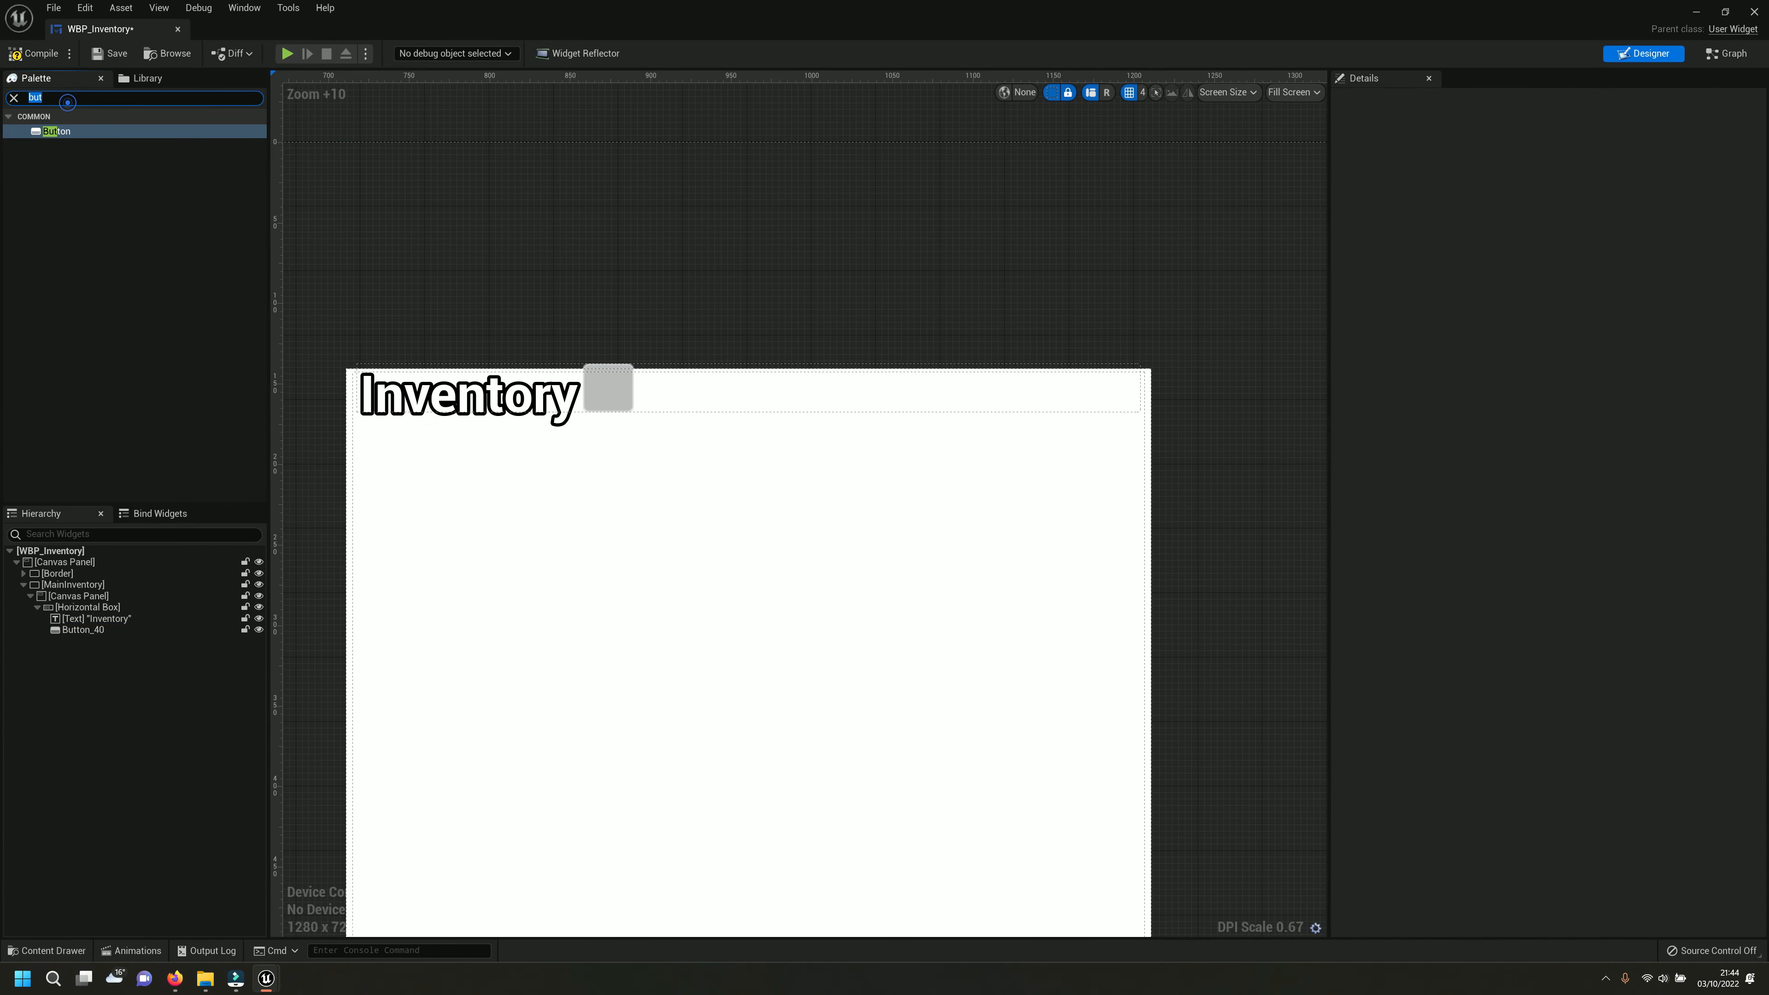
{"action": "type", "text": "tex"}
{"action": "left_click_drag", "start_coordinate": [58, 140], "coordinate": [108, 632]}
{"action": "left_click", "coordinate": [91, 641]}
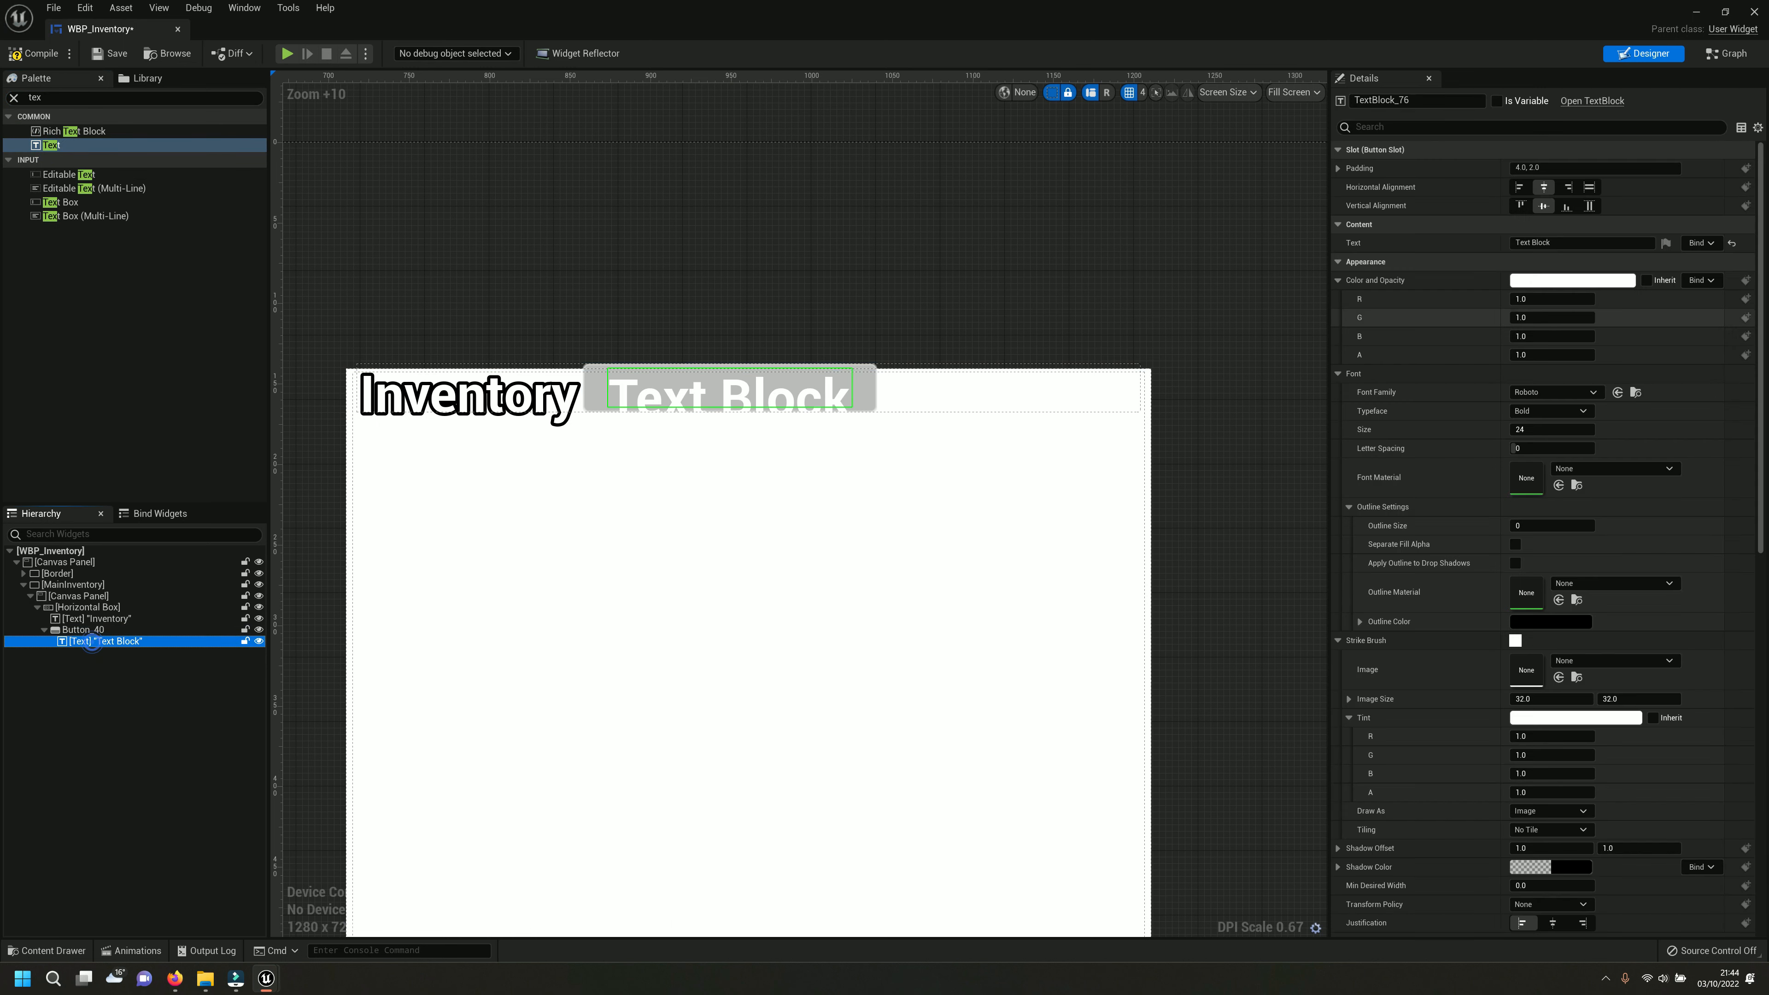
{"action": "double_click", "coordinate": [1546, 242]}
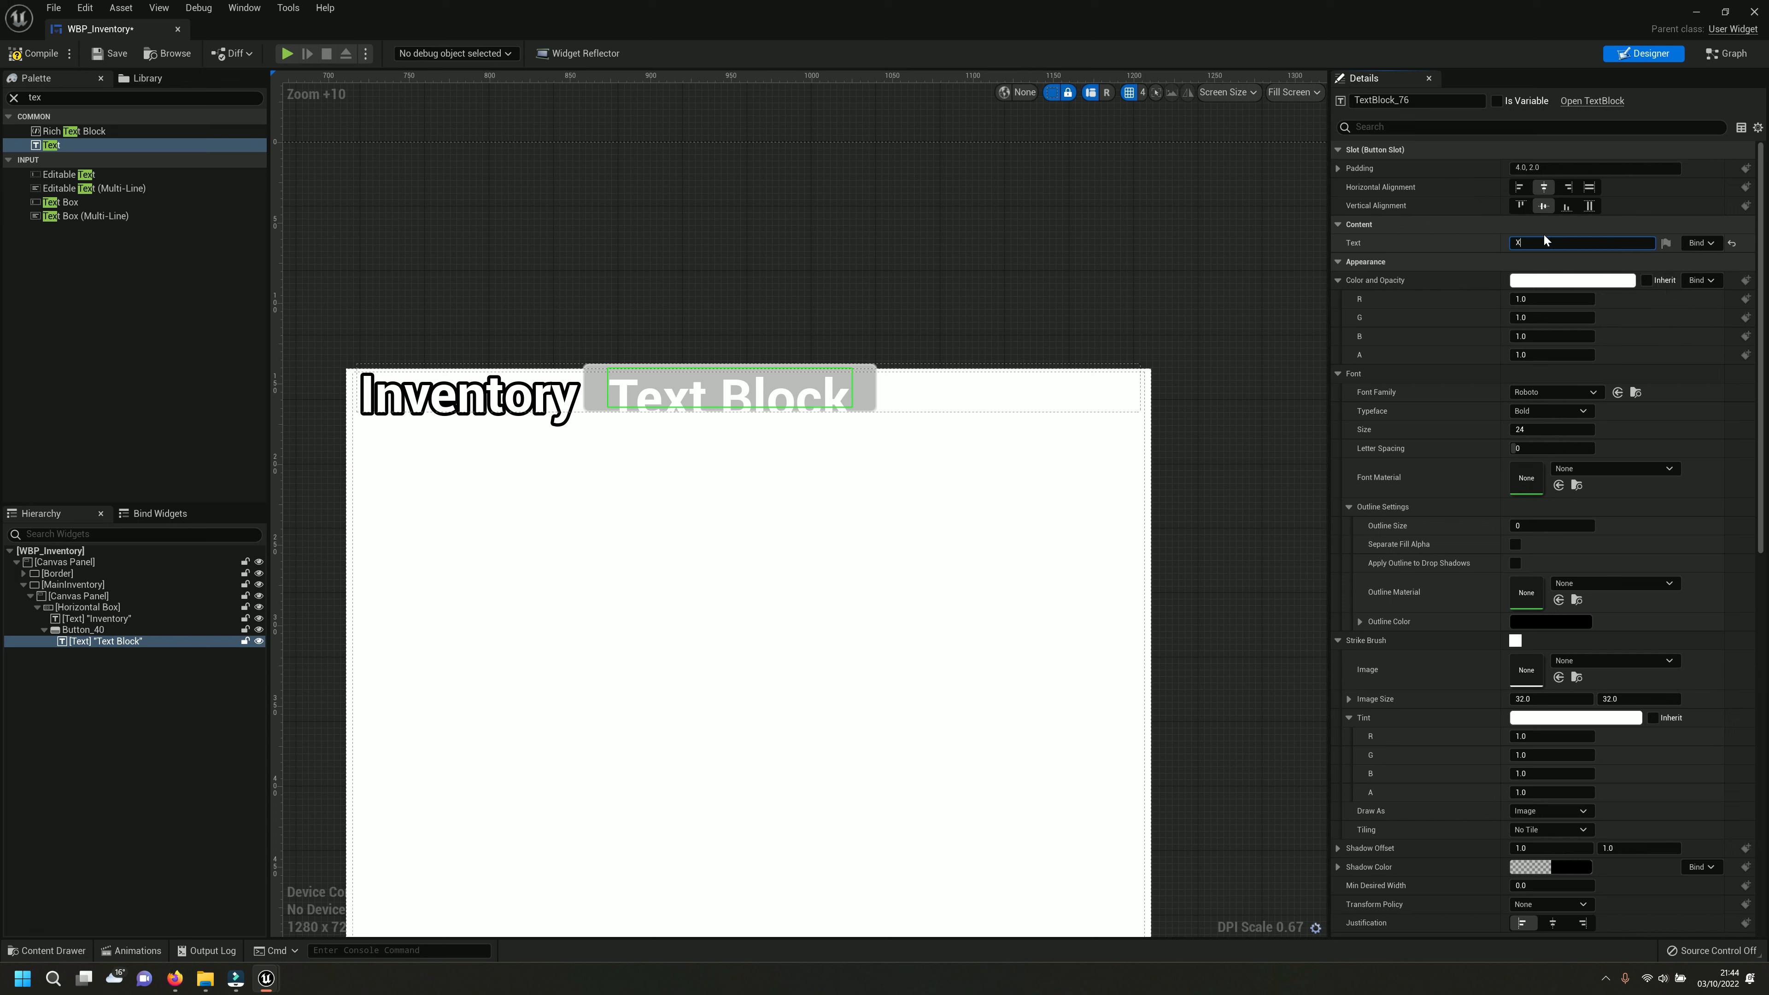
{"action": "type", "text": "X"}
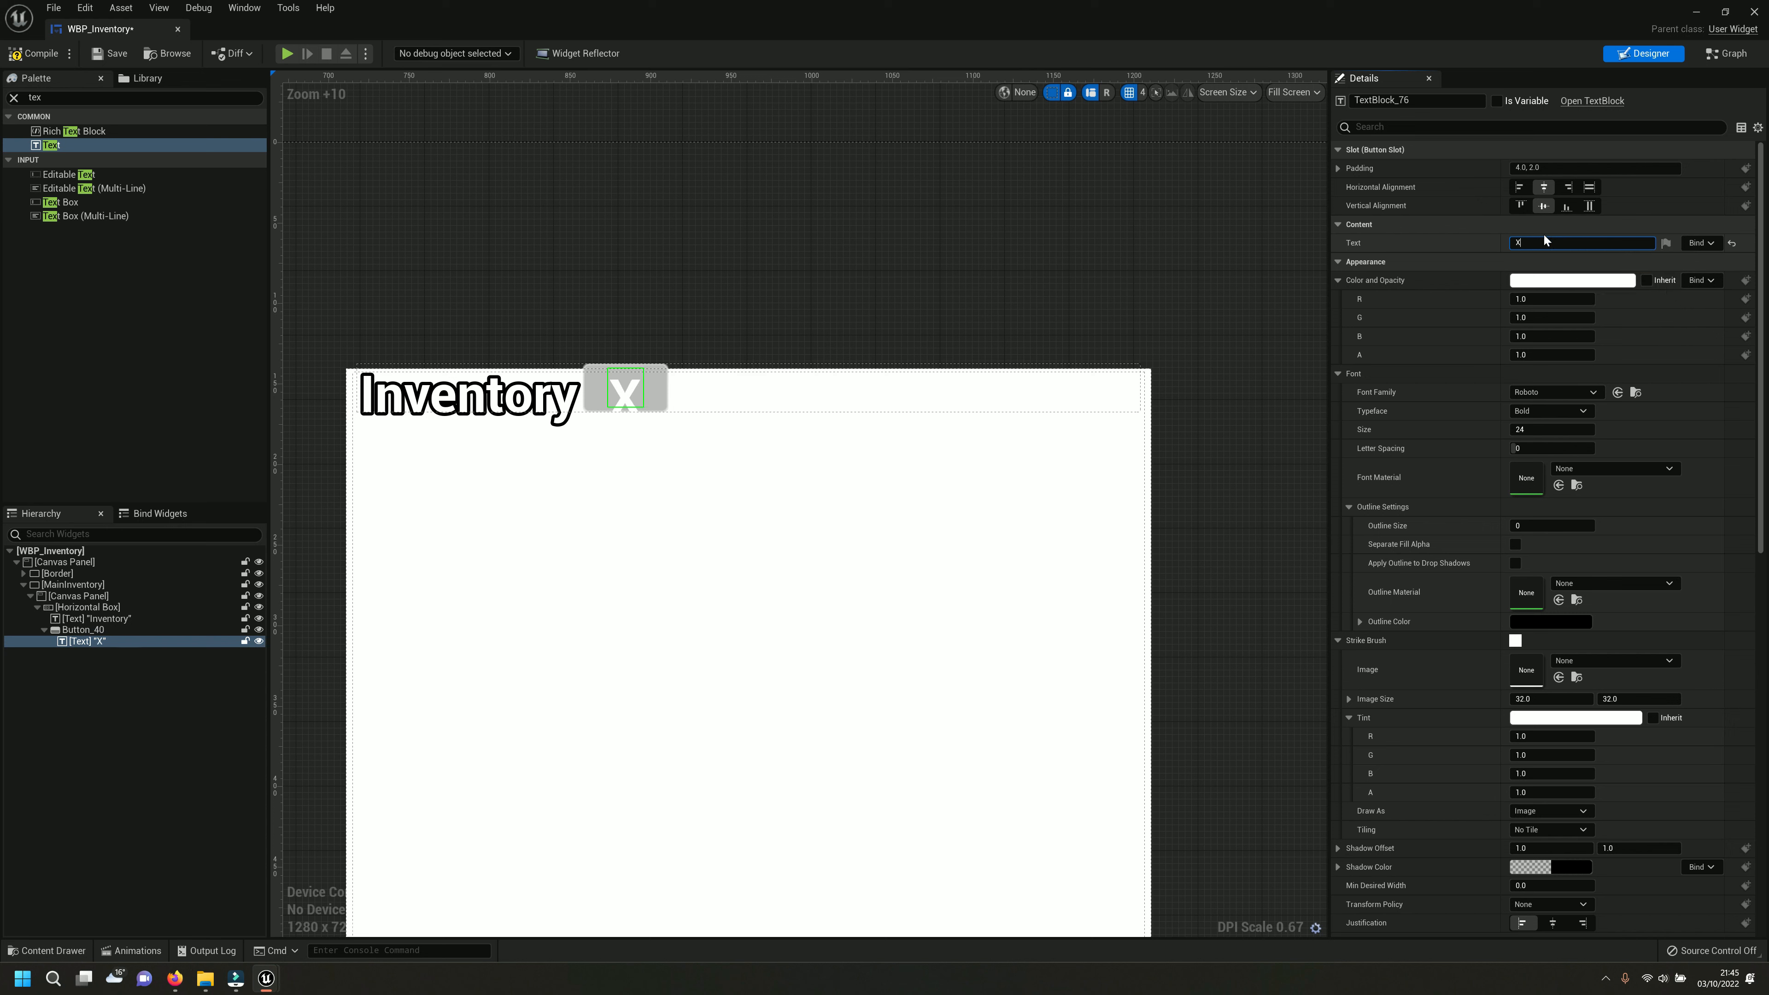
{"action": "left_click", "coordinate": [44, 629]}
Centre the "Inventory" text horizontally and vertically in its Horizontal Box slot.
{"action": "left_click", "coordinate": [74, 607]}
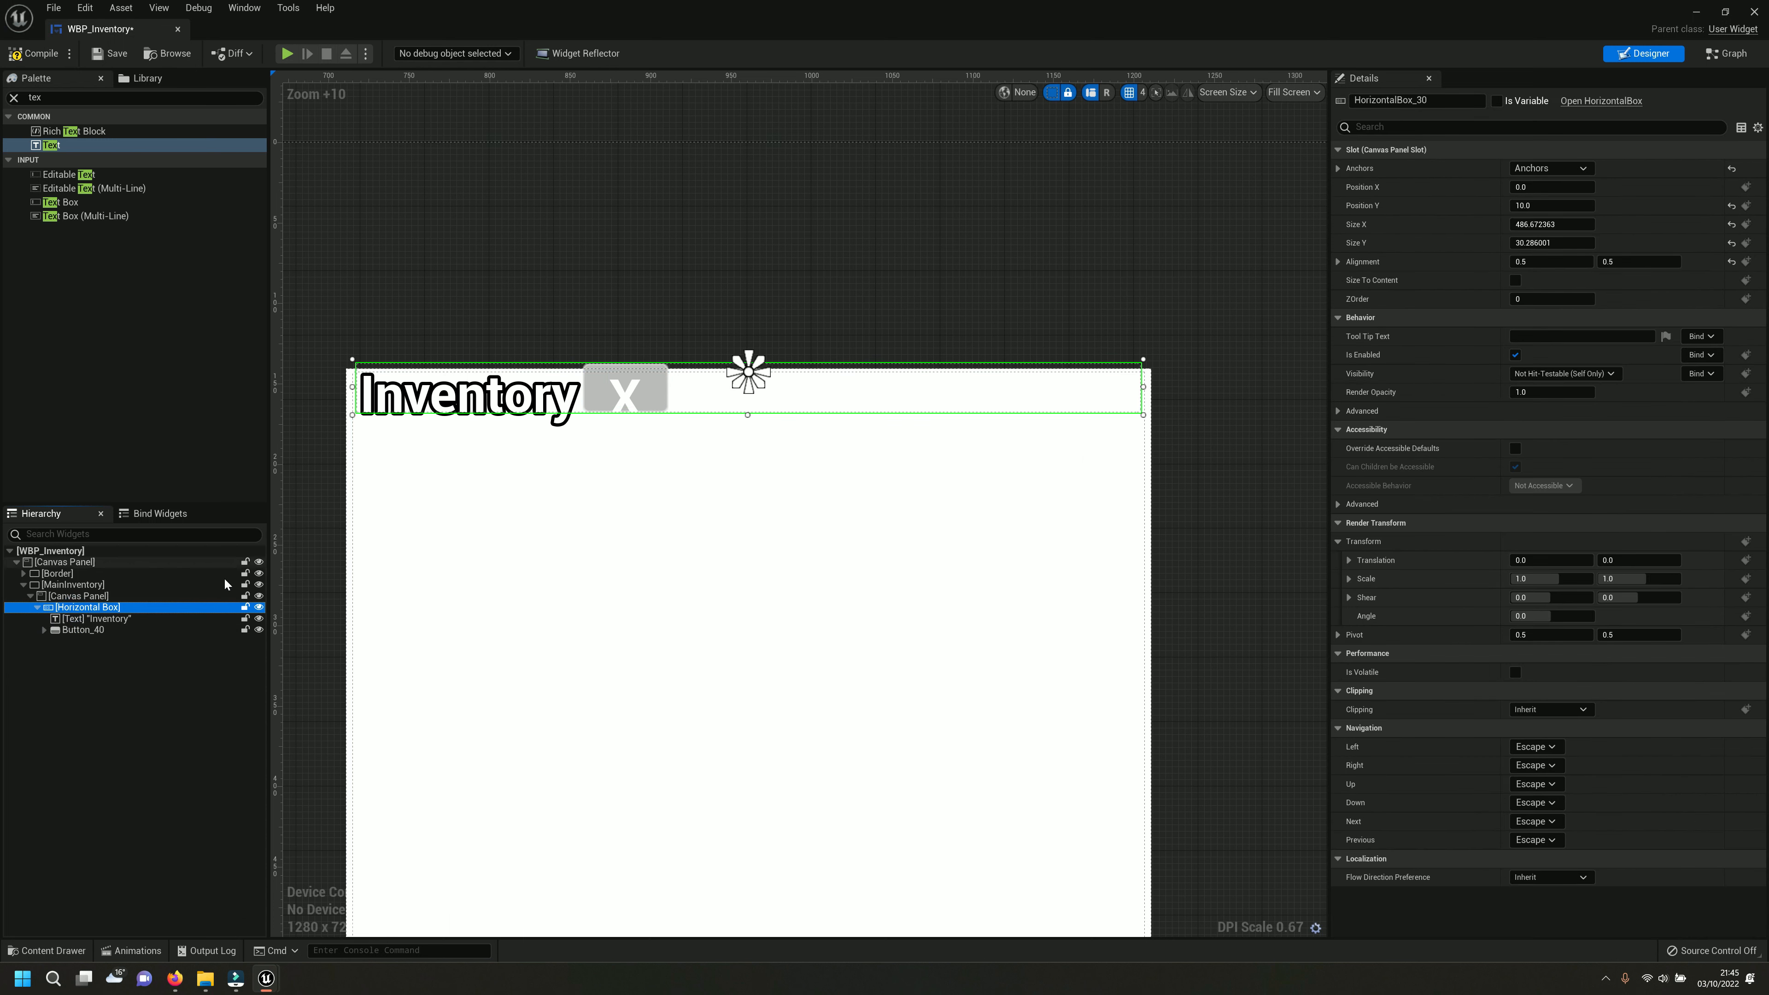
{"action": "left_click", "coordinate": [95, 621]}
{"action": "left_click", "coordinate": [1544, 208]}
{"action": "left_click", "coordinate": [1543, 224]}
Set the button's slot size to Fill, with right horizontal alignment and bottom vertical alignment.
{"action": "left_click", "coordinate": [130, 630]}
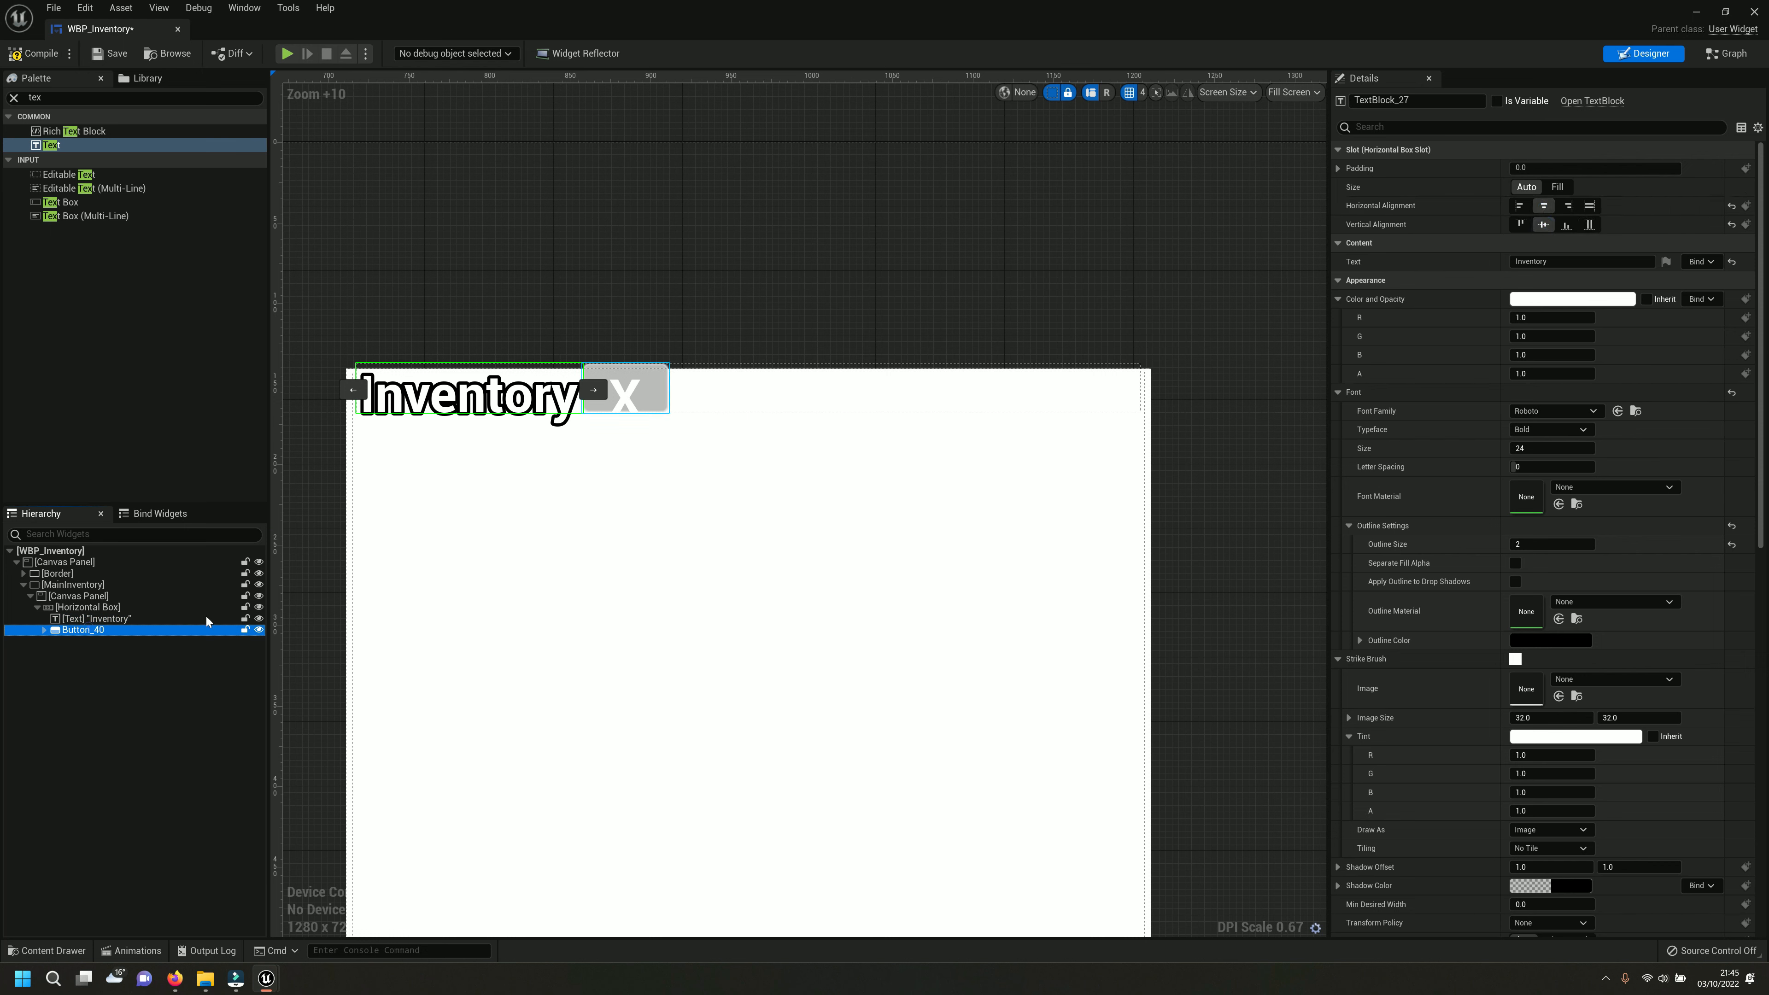
{"action": "left_click", "coordinate": [1568, 280]}
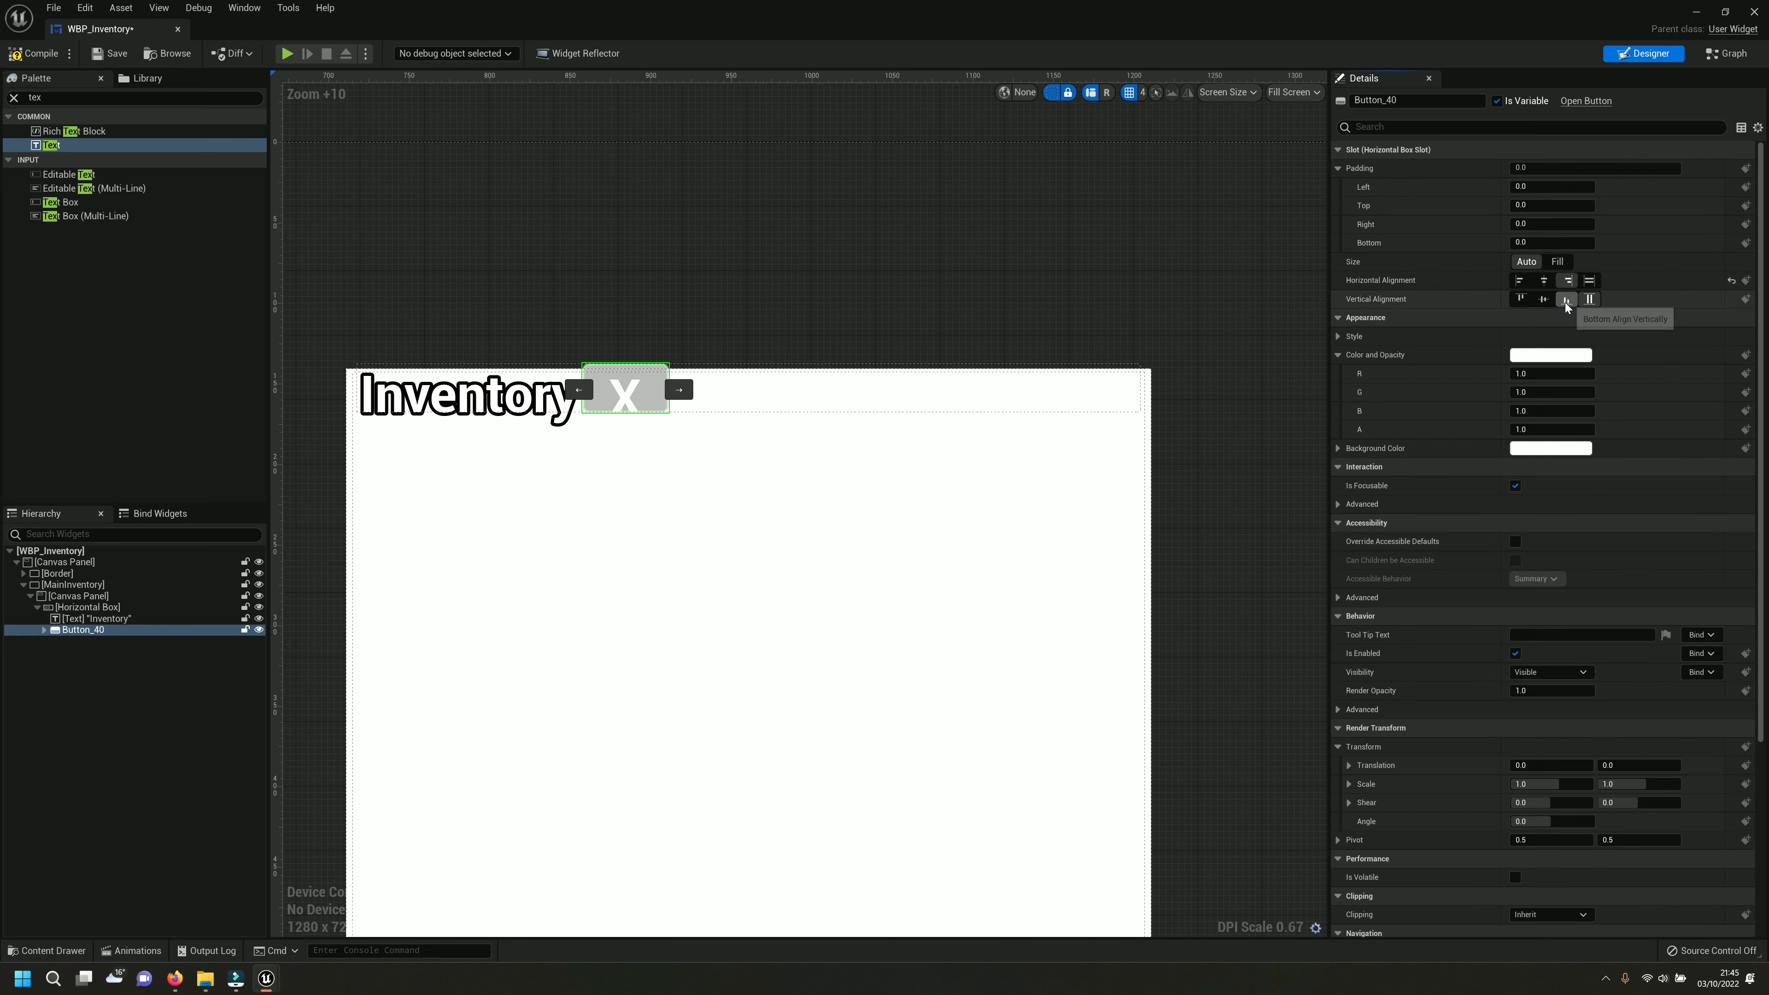
{"action": "left_click", "coordinate": [1544, 299]}
{"action": "left_click", "coordinate": [1555, 263]}
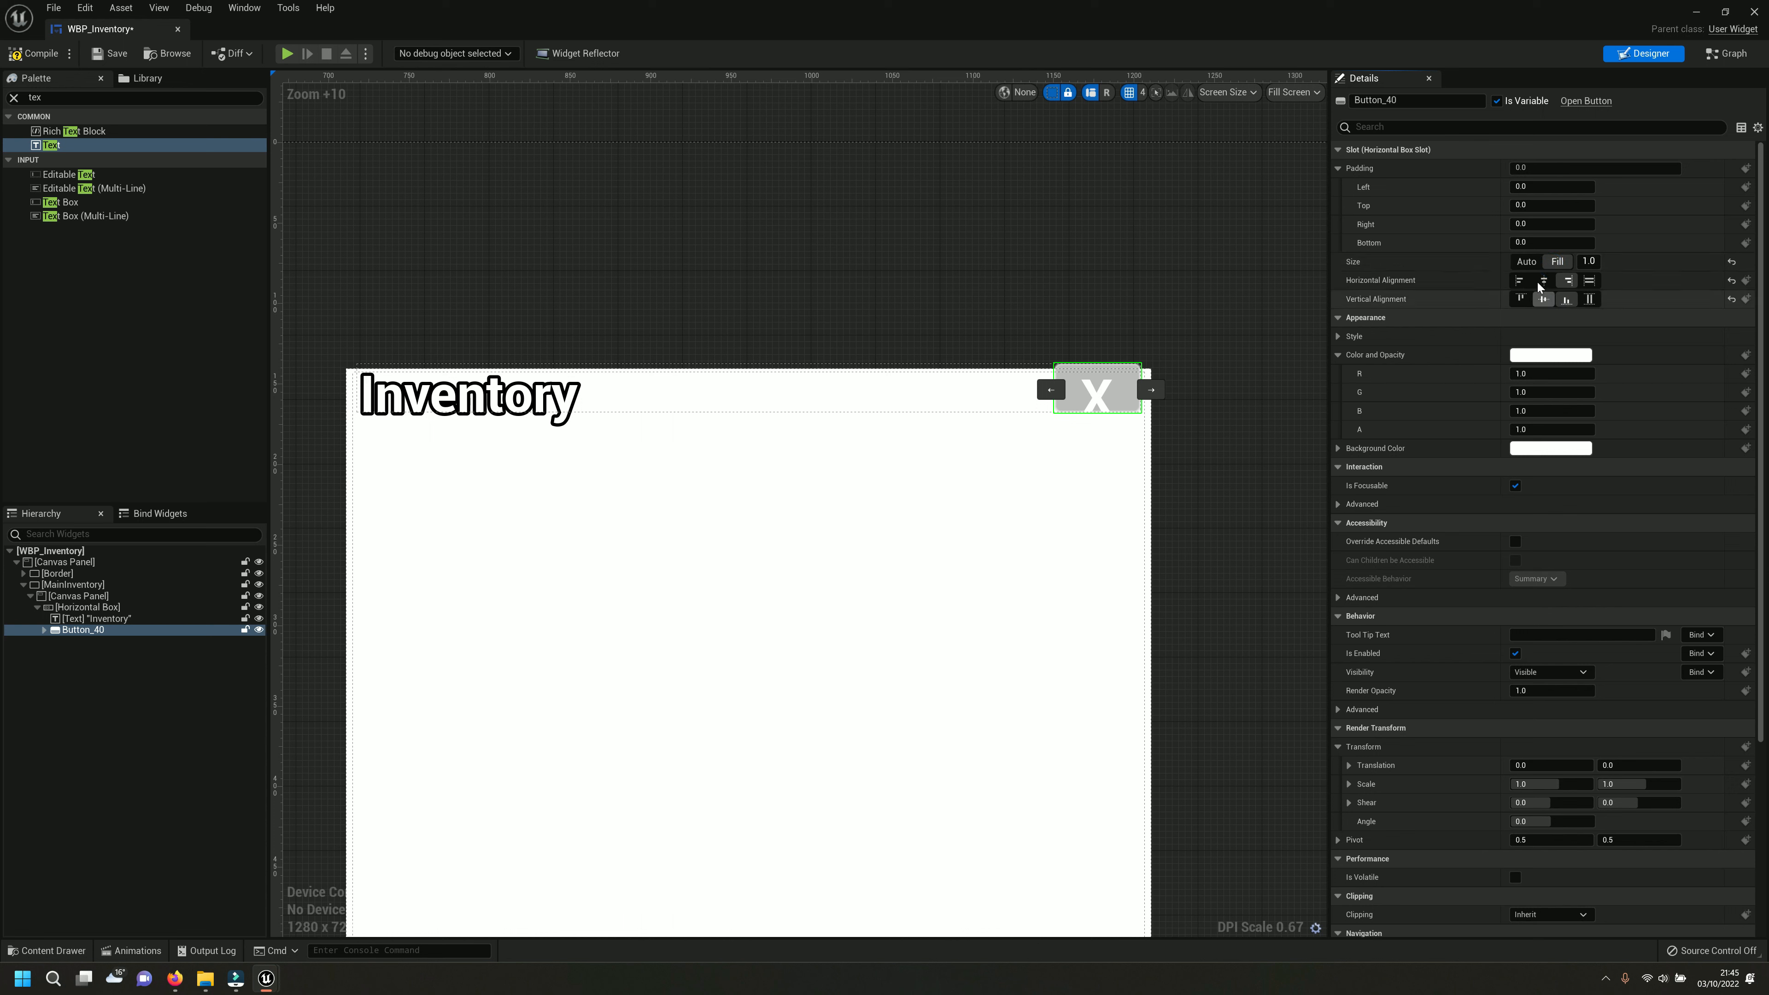
Try Fill size on the "Inventory" text with left and centre horizontal alignment, keeping it vertically centred.
{"action": "left_click", "coordinate": [105, 619]}
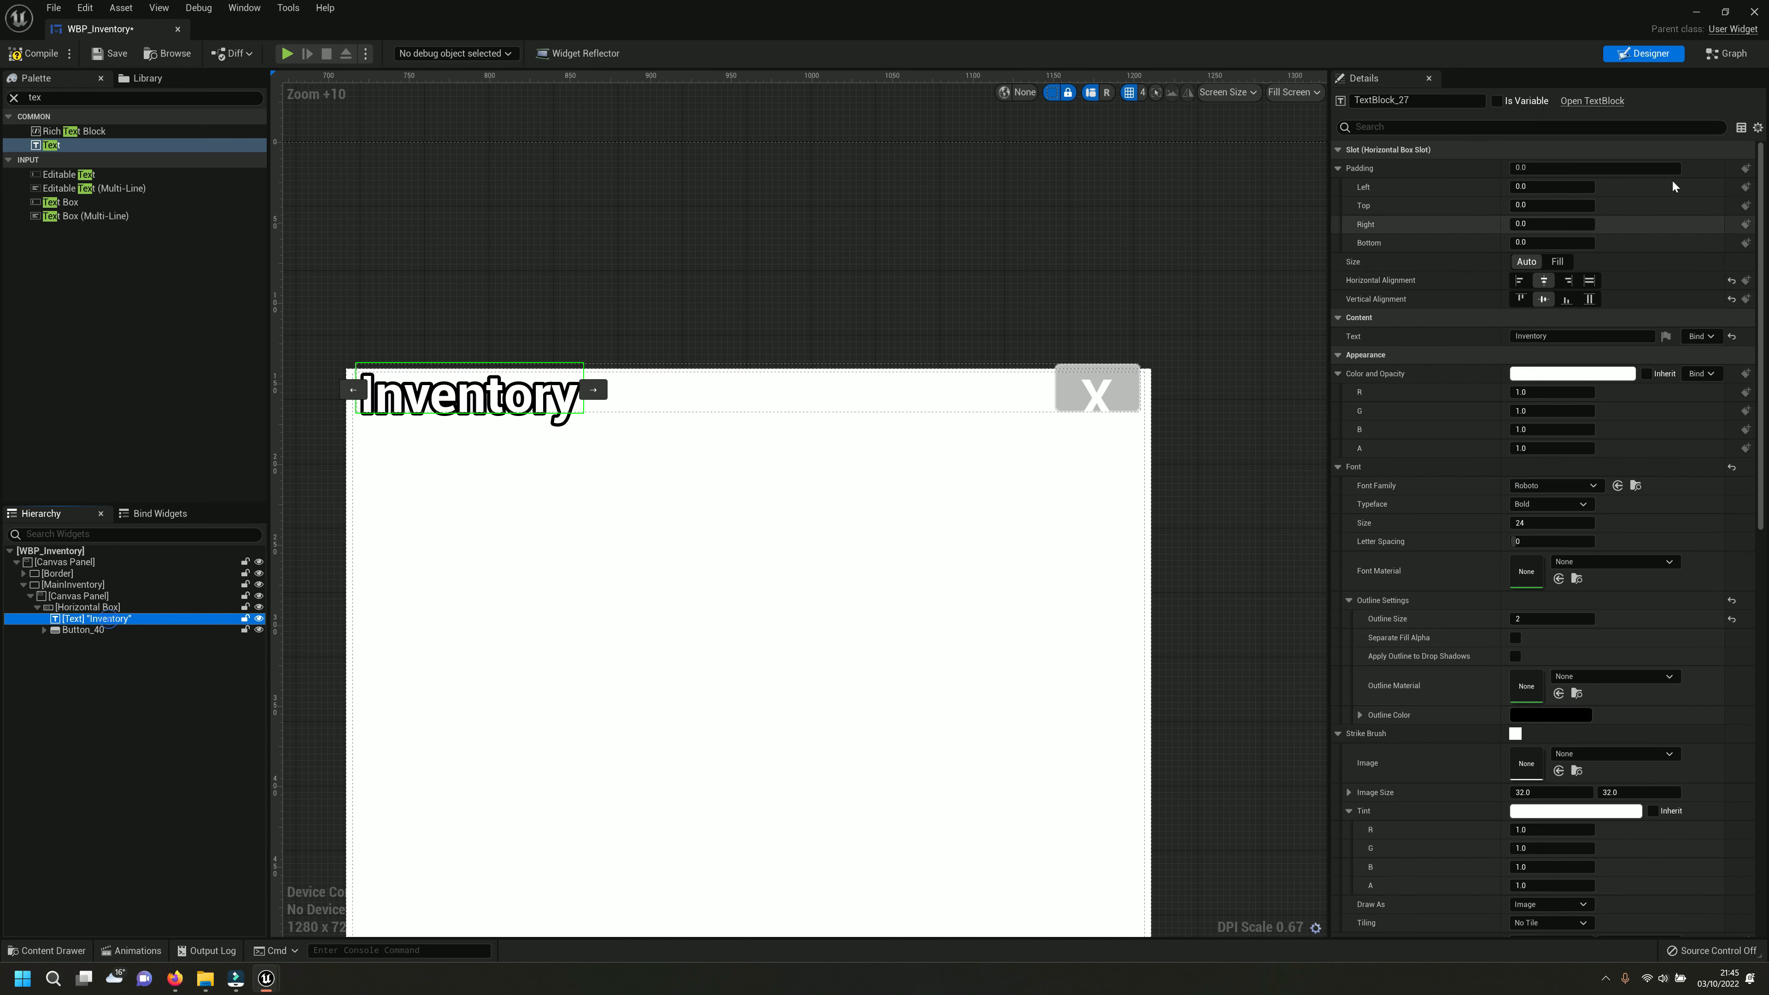
{"action": "left_click", "coordinate": [1557, 262]}
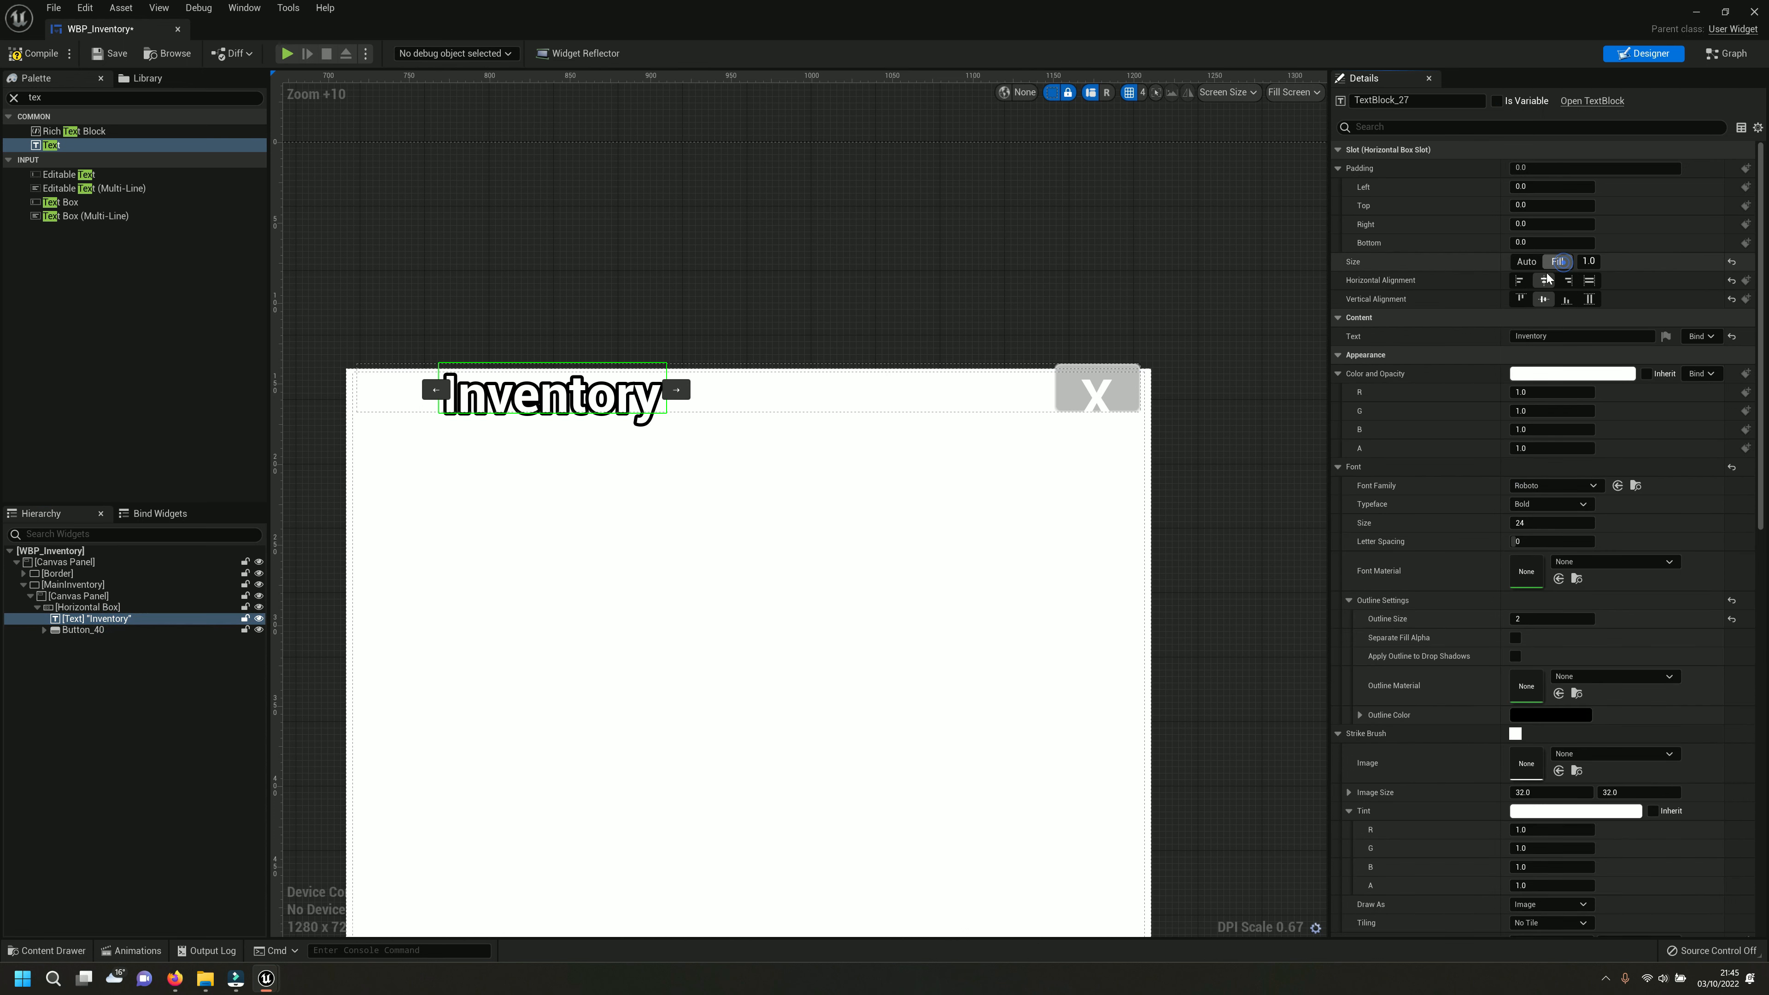
{"action": "left_click", "coordinate": [1519, 282]}
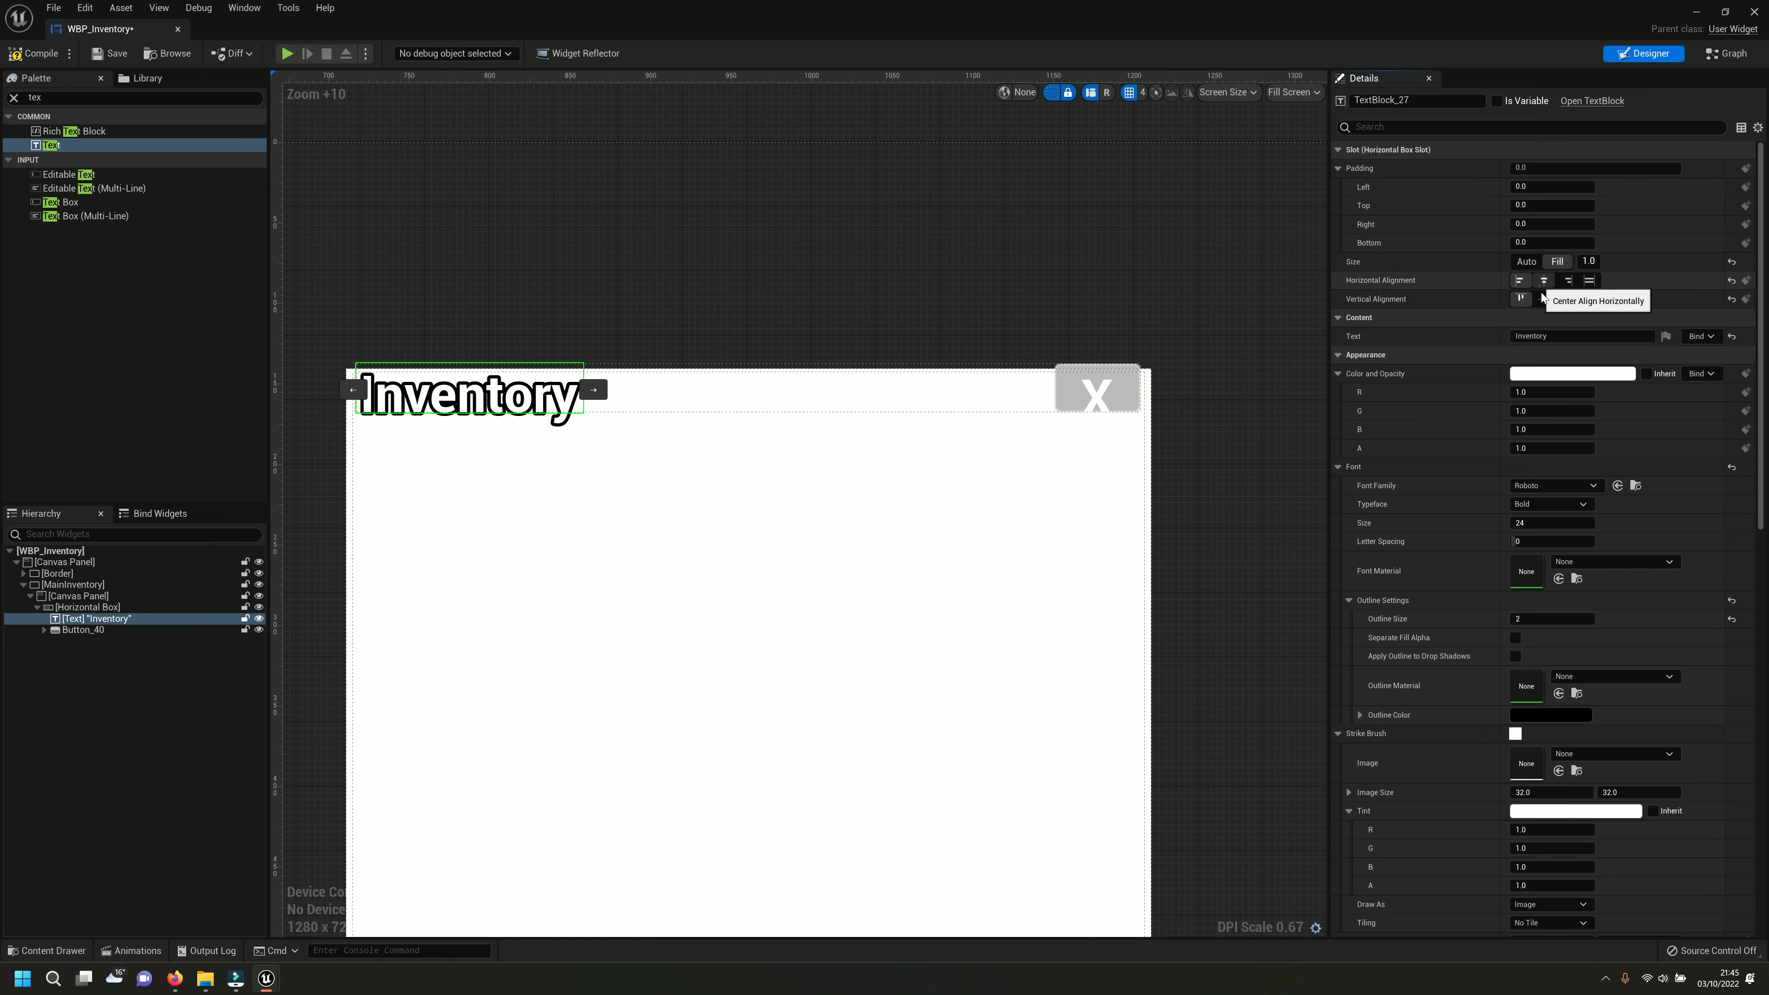
{"action": "left_click", "coordinate": [1544, 283]}
{"action": "left_click", "coordinate": [1543, 298]}
Check the title bar layout in the World of Warcraft backpack image in the browser, and return to the widget editor.
{"action": "left_click_drag", "start_coordinate": [1166, 4], "coordinate": [1107, 469]}
{"action": "left_click_drag", "start_coordinate": [1104, 6], "coordinate": [1104, 7]}
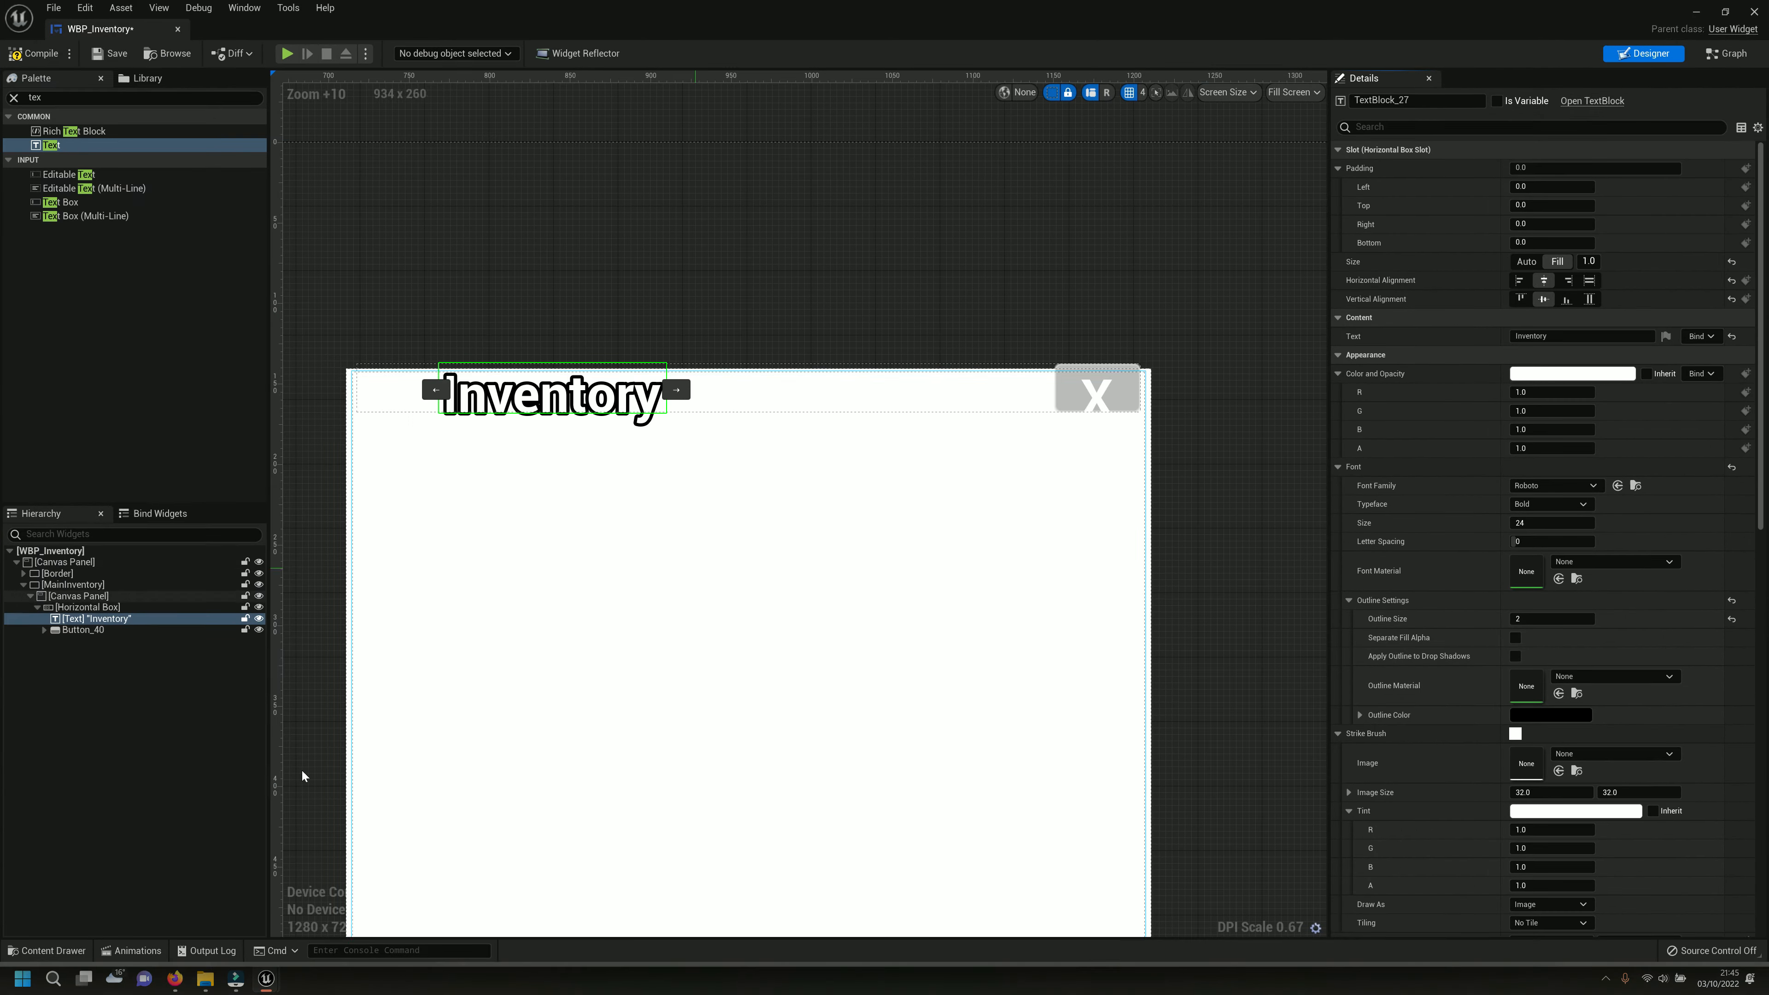
{"action": "left_click", "coordinate": [183, 984]}
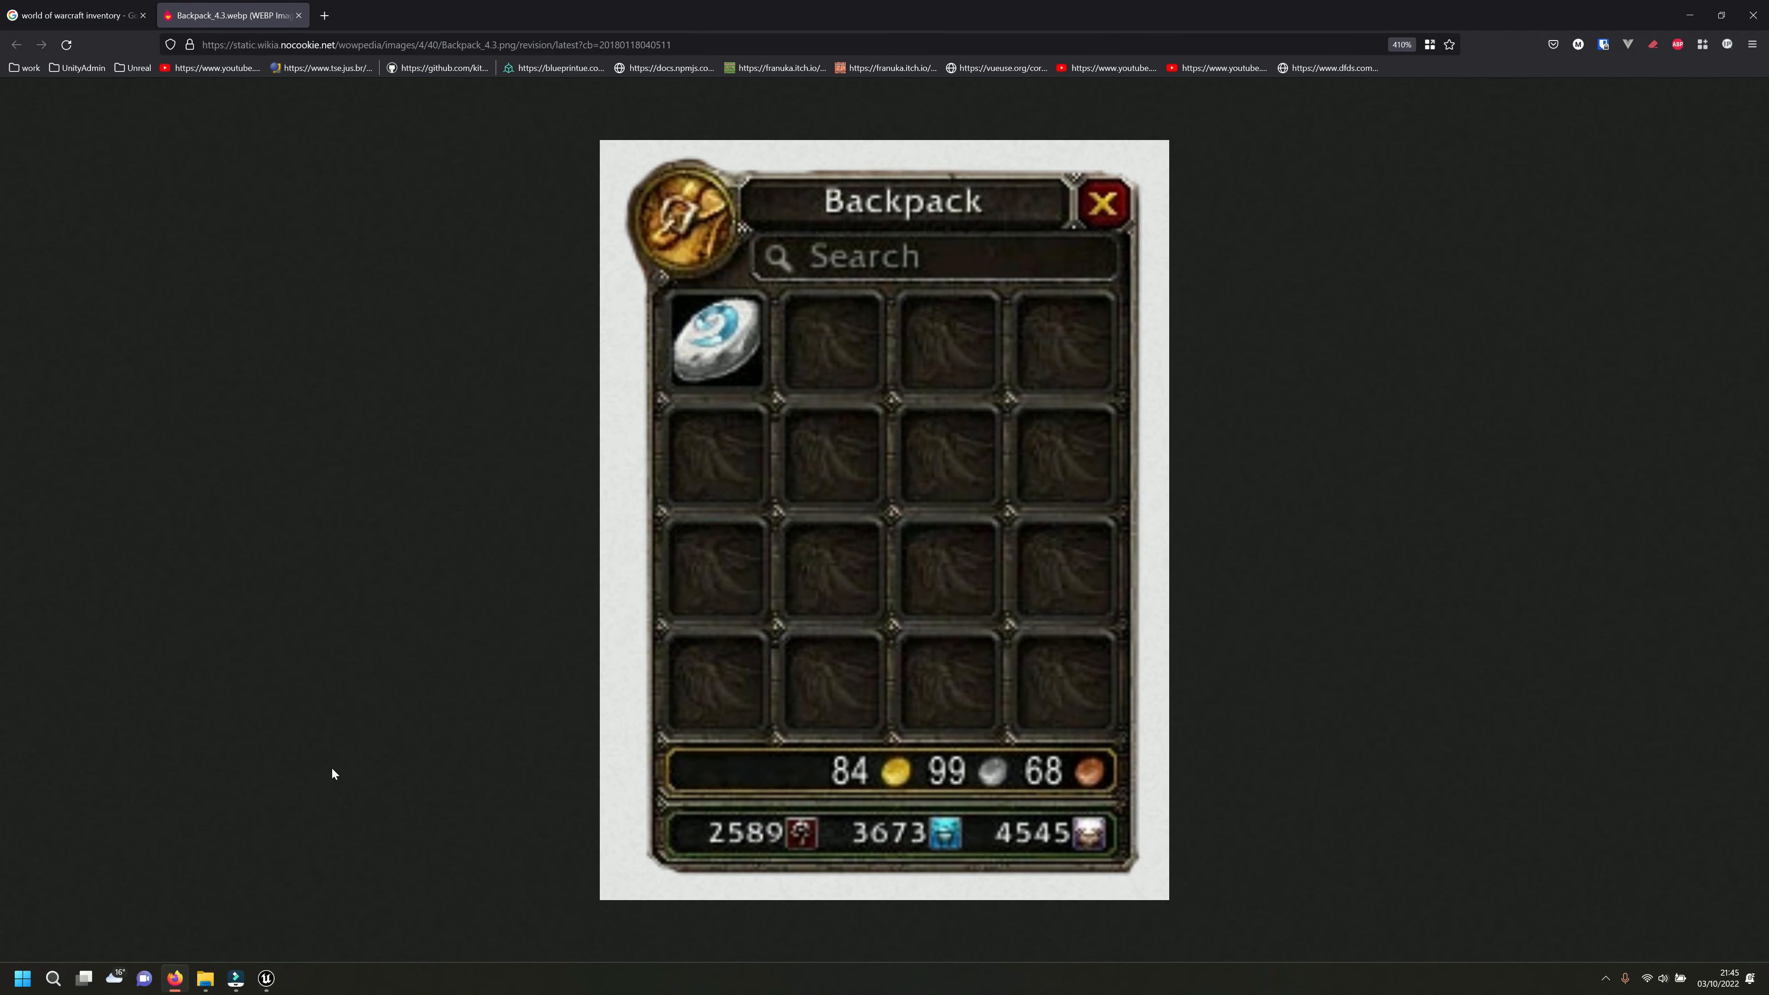
{"action": "left_click", "coordinate": [406, 884]}
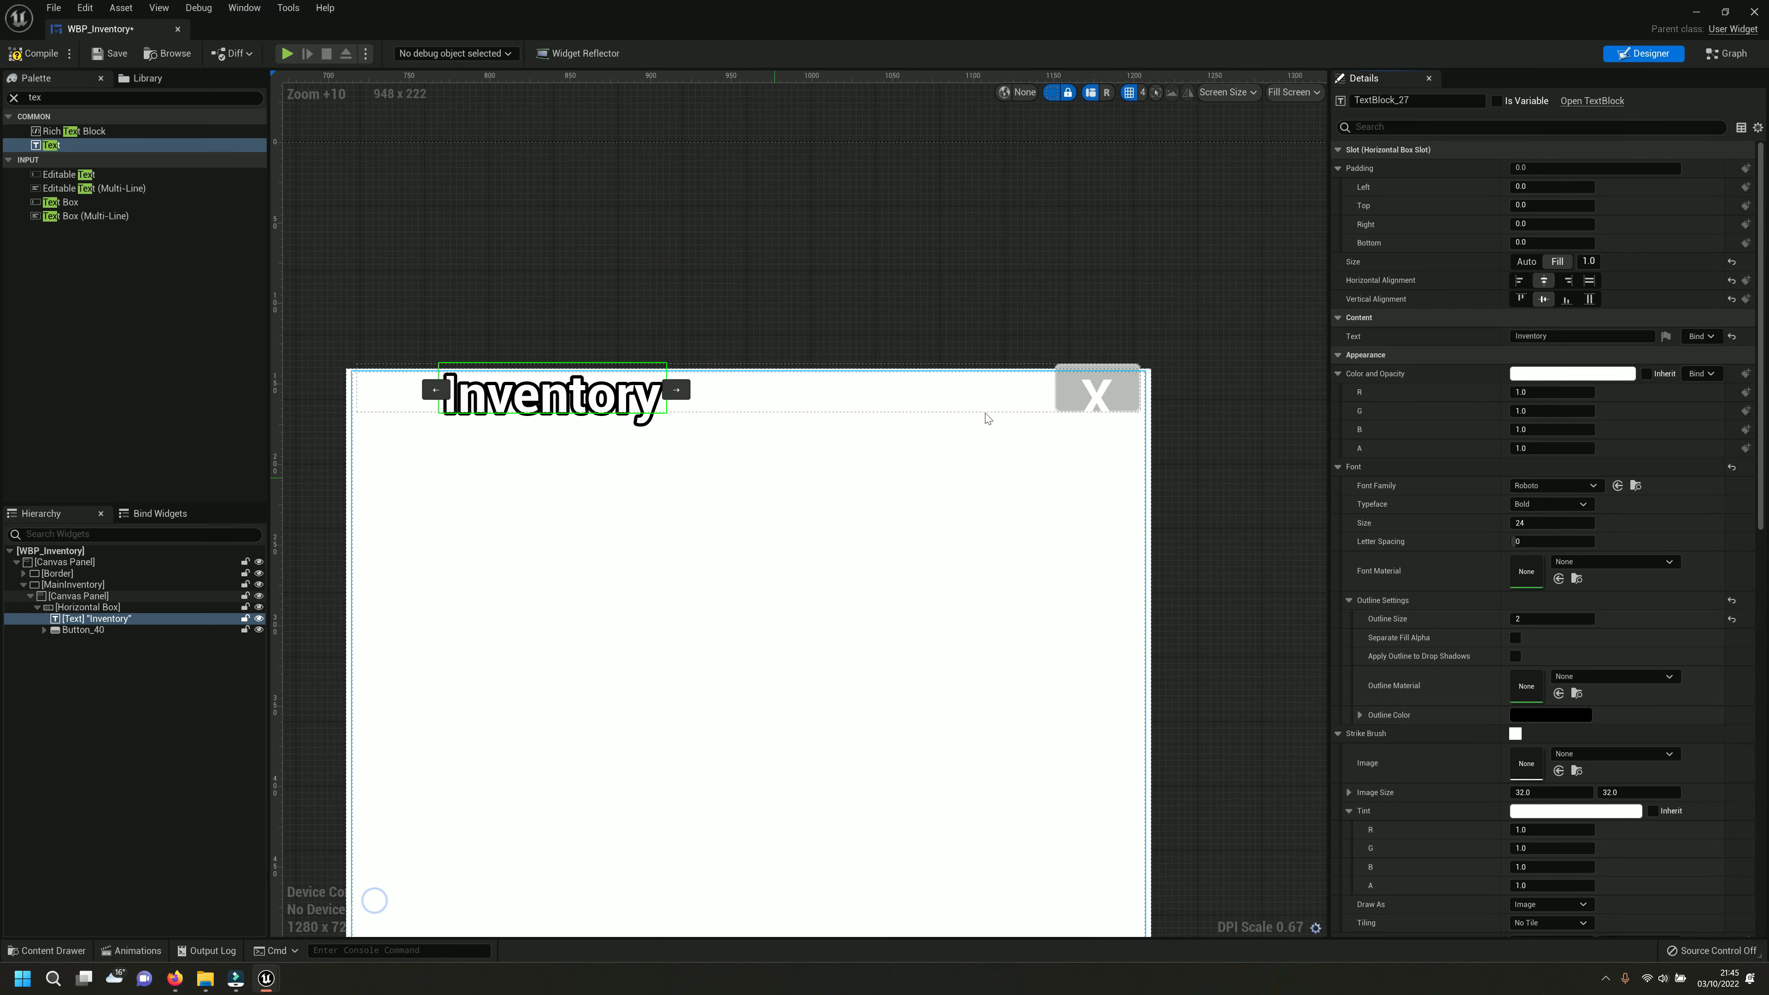
Set the "Inventory" text's slot size to Auto, with left horizontal alignment and top vertical alignment.
{"action": "left_click", "coordinate": [1568, 282]}
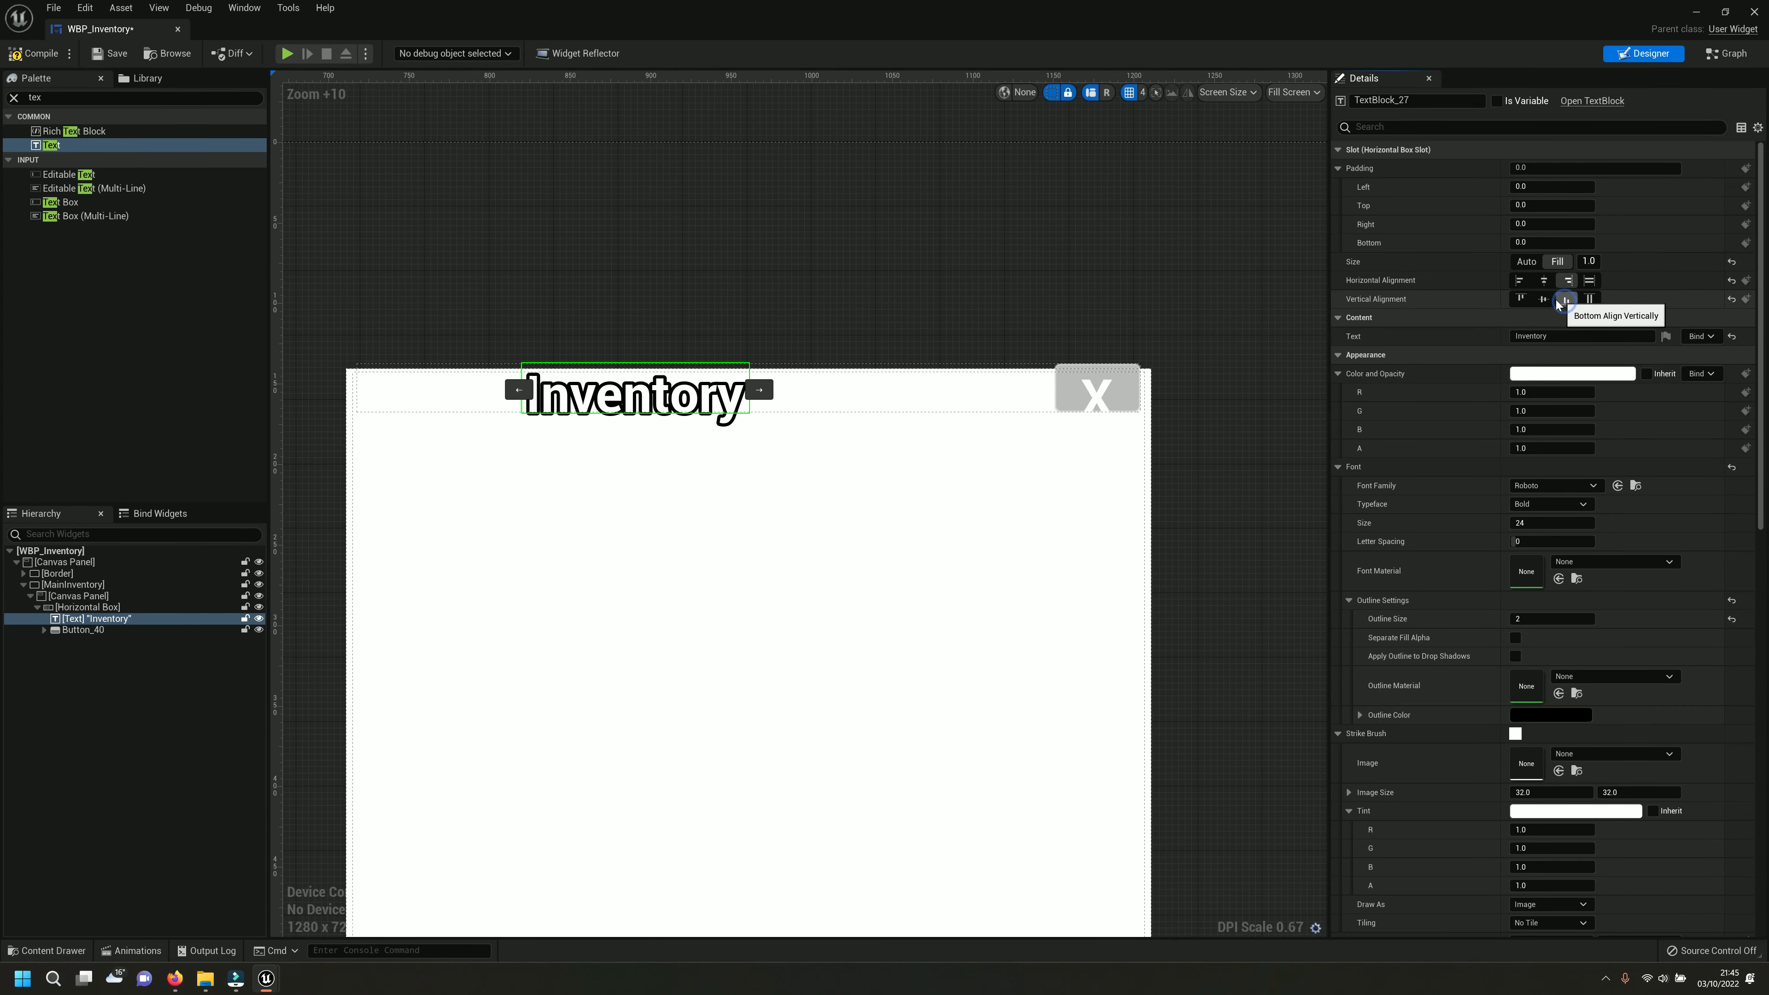
{"action": "left_click", "coordinate": [1537, 263]}
{"action": "left_click", "coordinate": [1520, 299]}
{"action": "left_click", "coordinate": [1521, 281]}
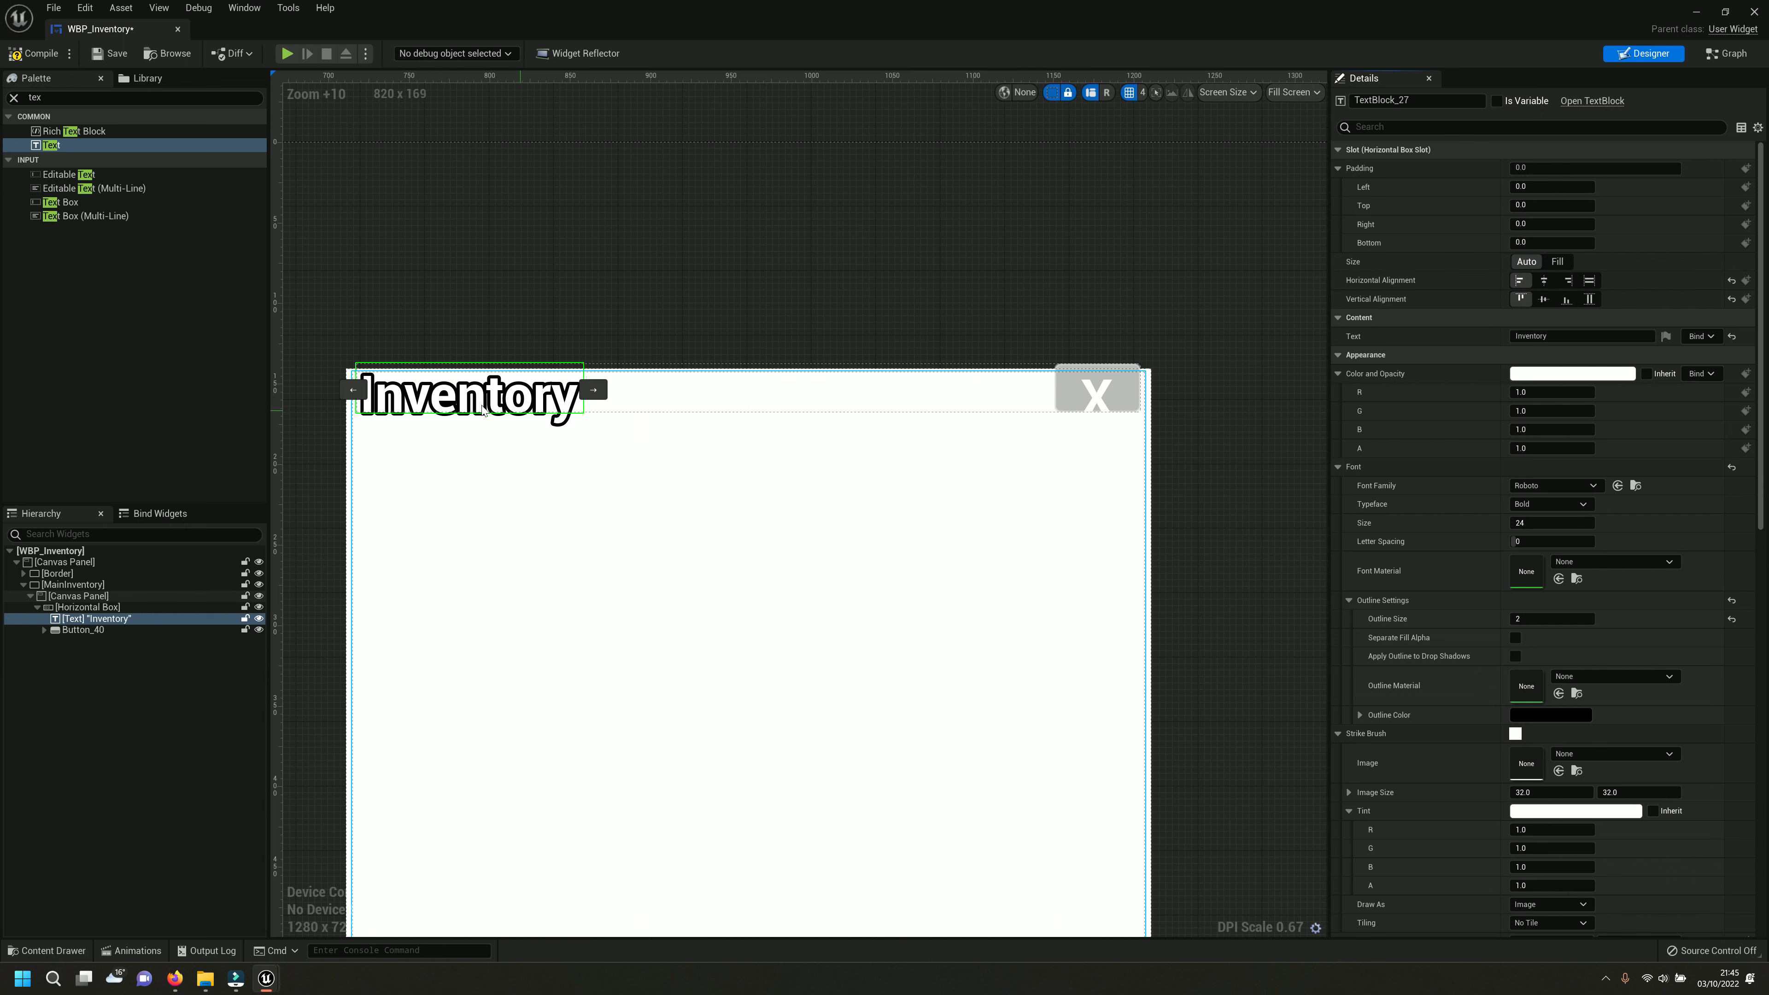
Rename the button to closeButton, and compile and save the widget.
{"action": "left_click", "coordinate": [44, 665]}
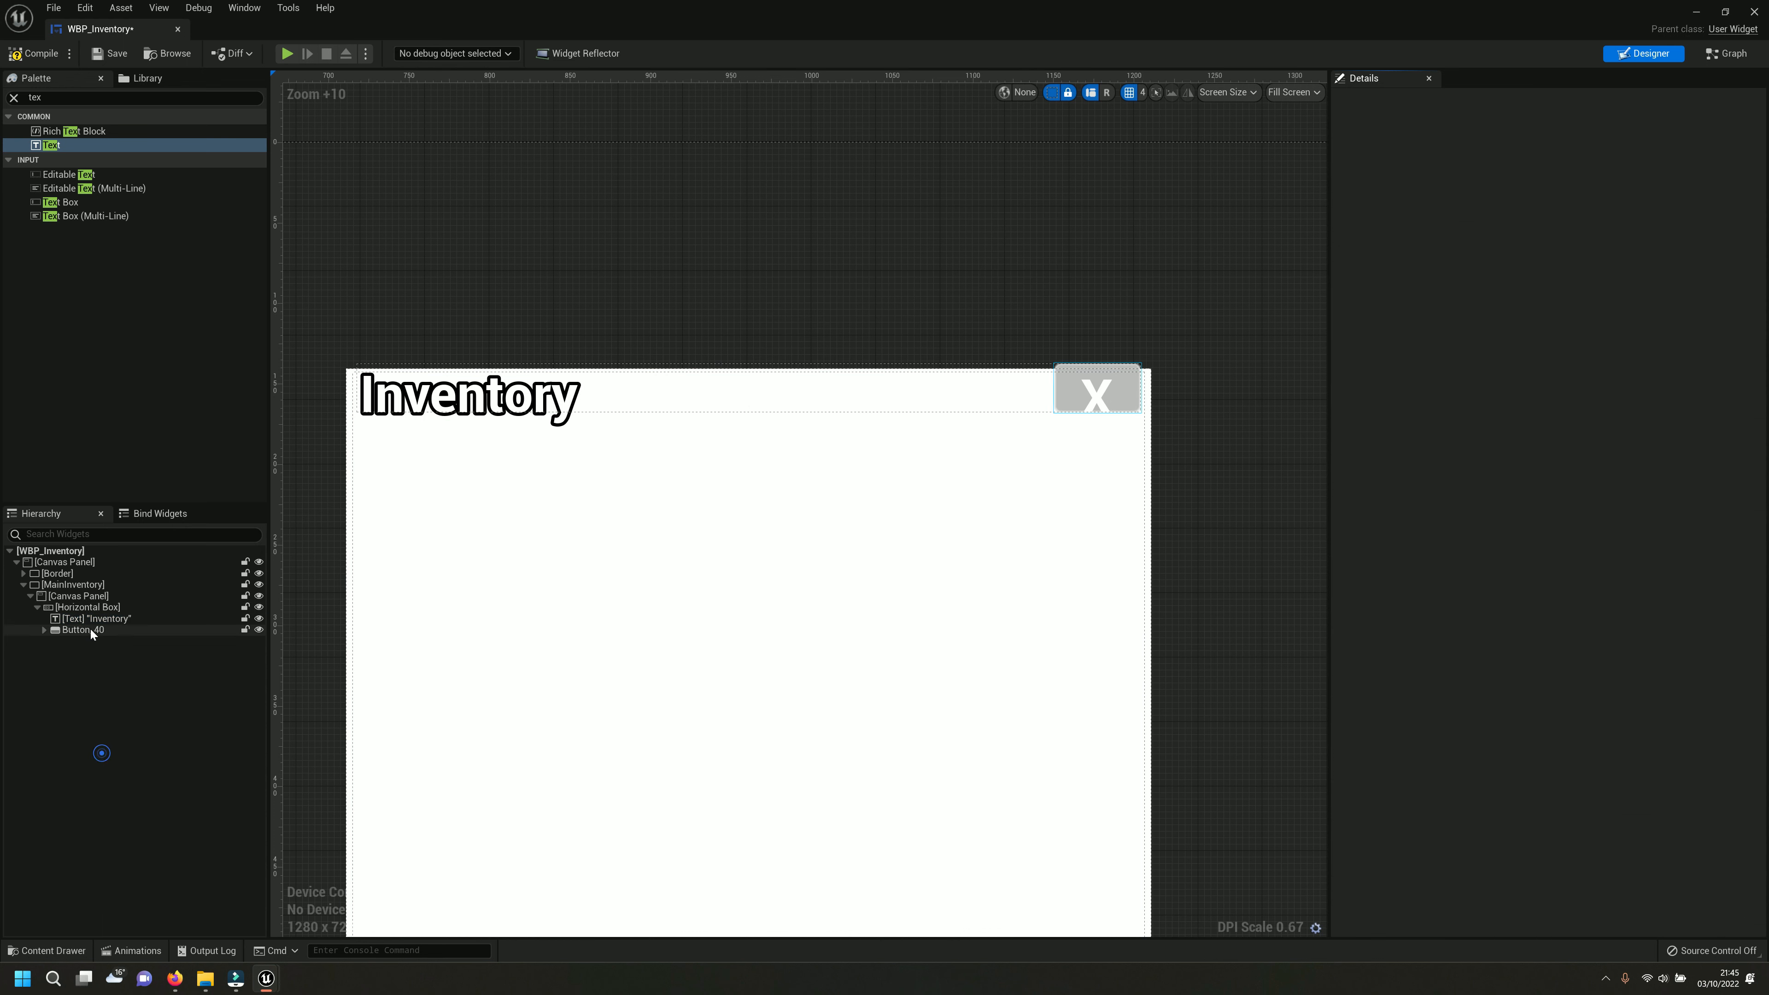
{"action": "left_click", "coordinate": [90, 629]}
{"action": "left_click", "coordinate": [143, 633]}
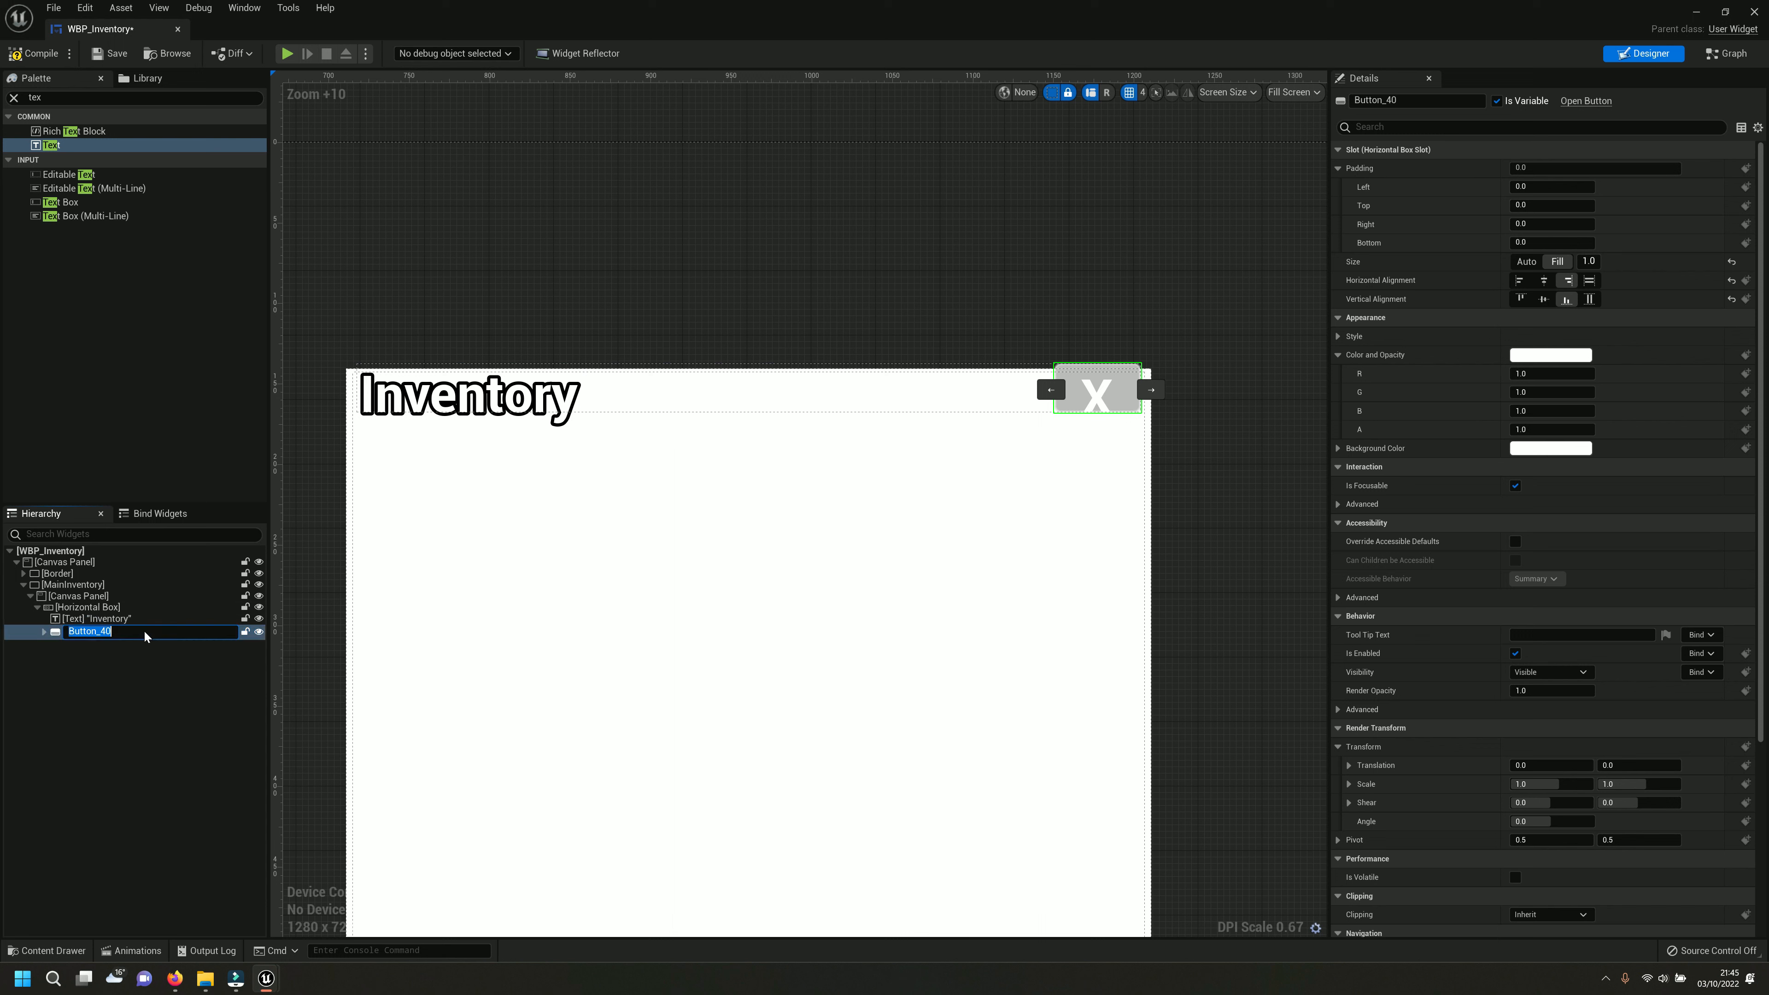
{"action": "type", "text": "closeButton"}
{"action": "key", "text": "Return"}
{"action": "left_click", "coordinate": [101, 53]}
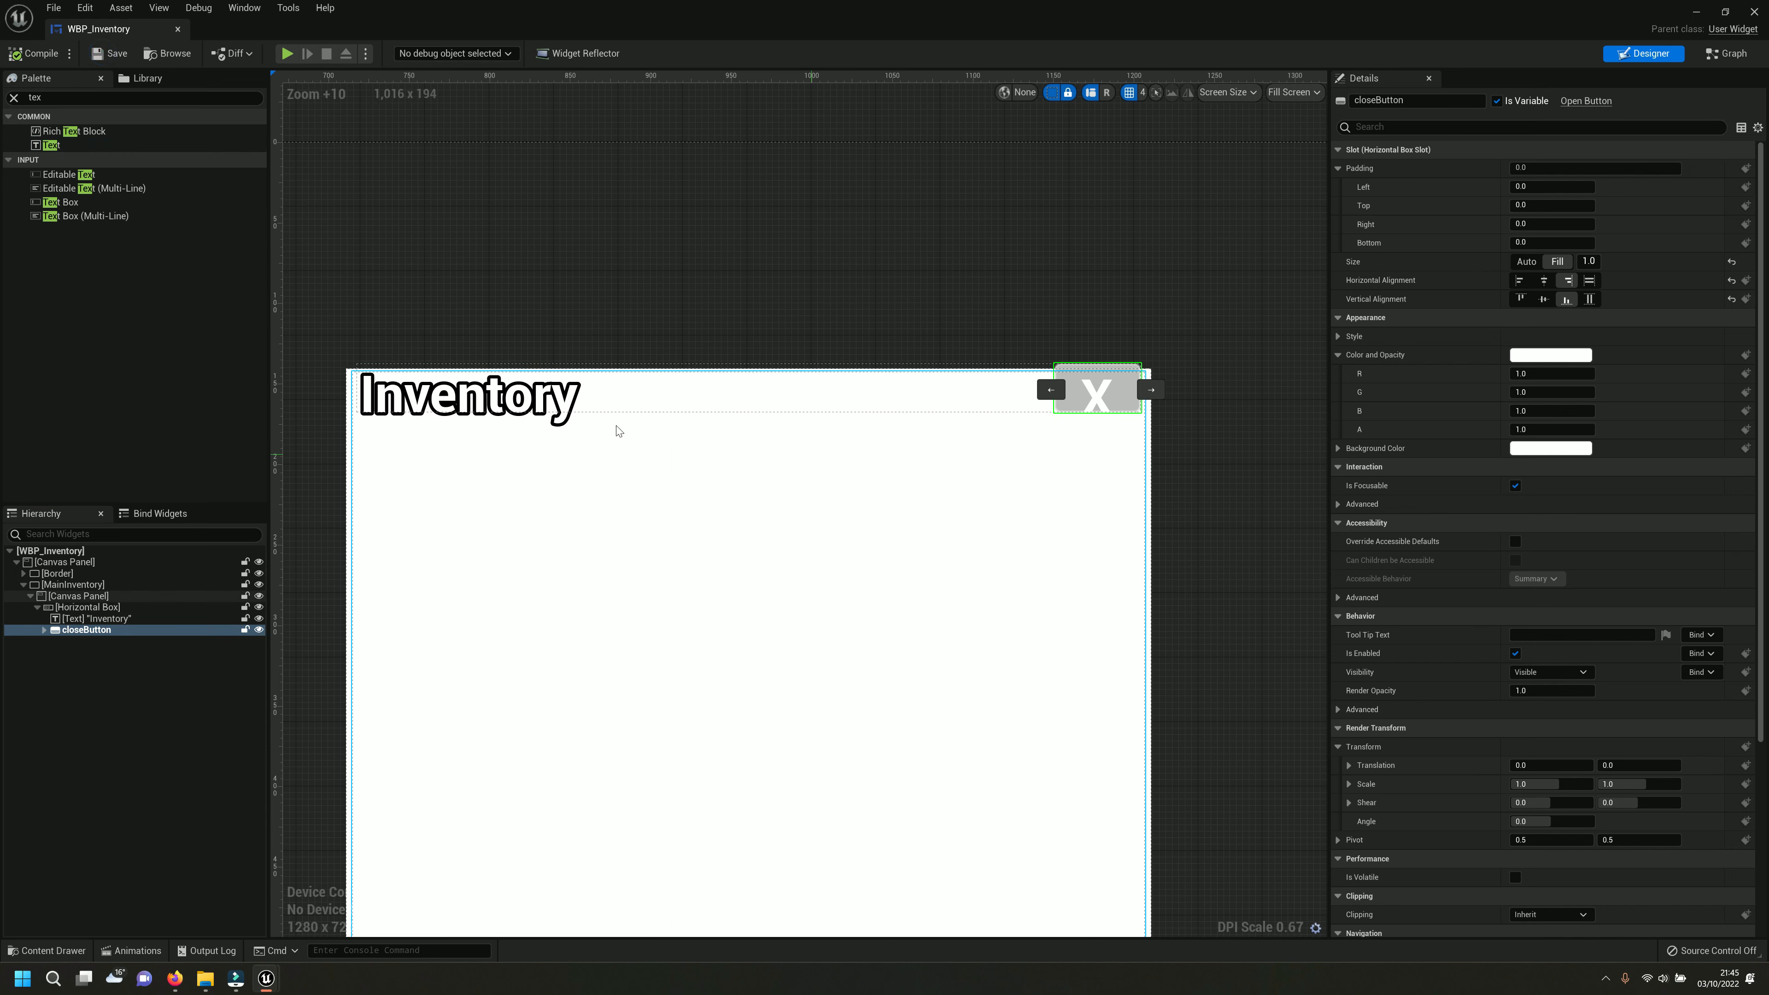
Play the level to preview the inventory title bar, stop the simulation and maximize the widget editor again.
{"action": "left_click", "coordinate": [567, 404]}
{"action": "left_click", "coordinate": [286, 53]}
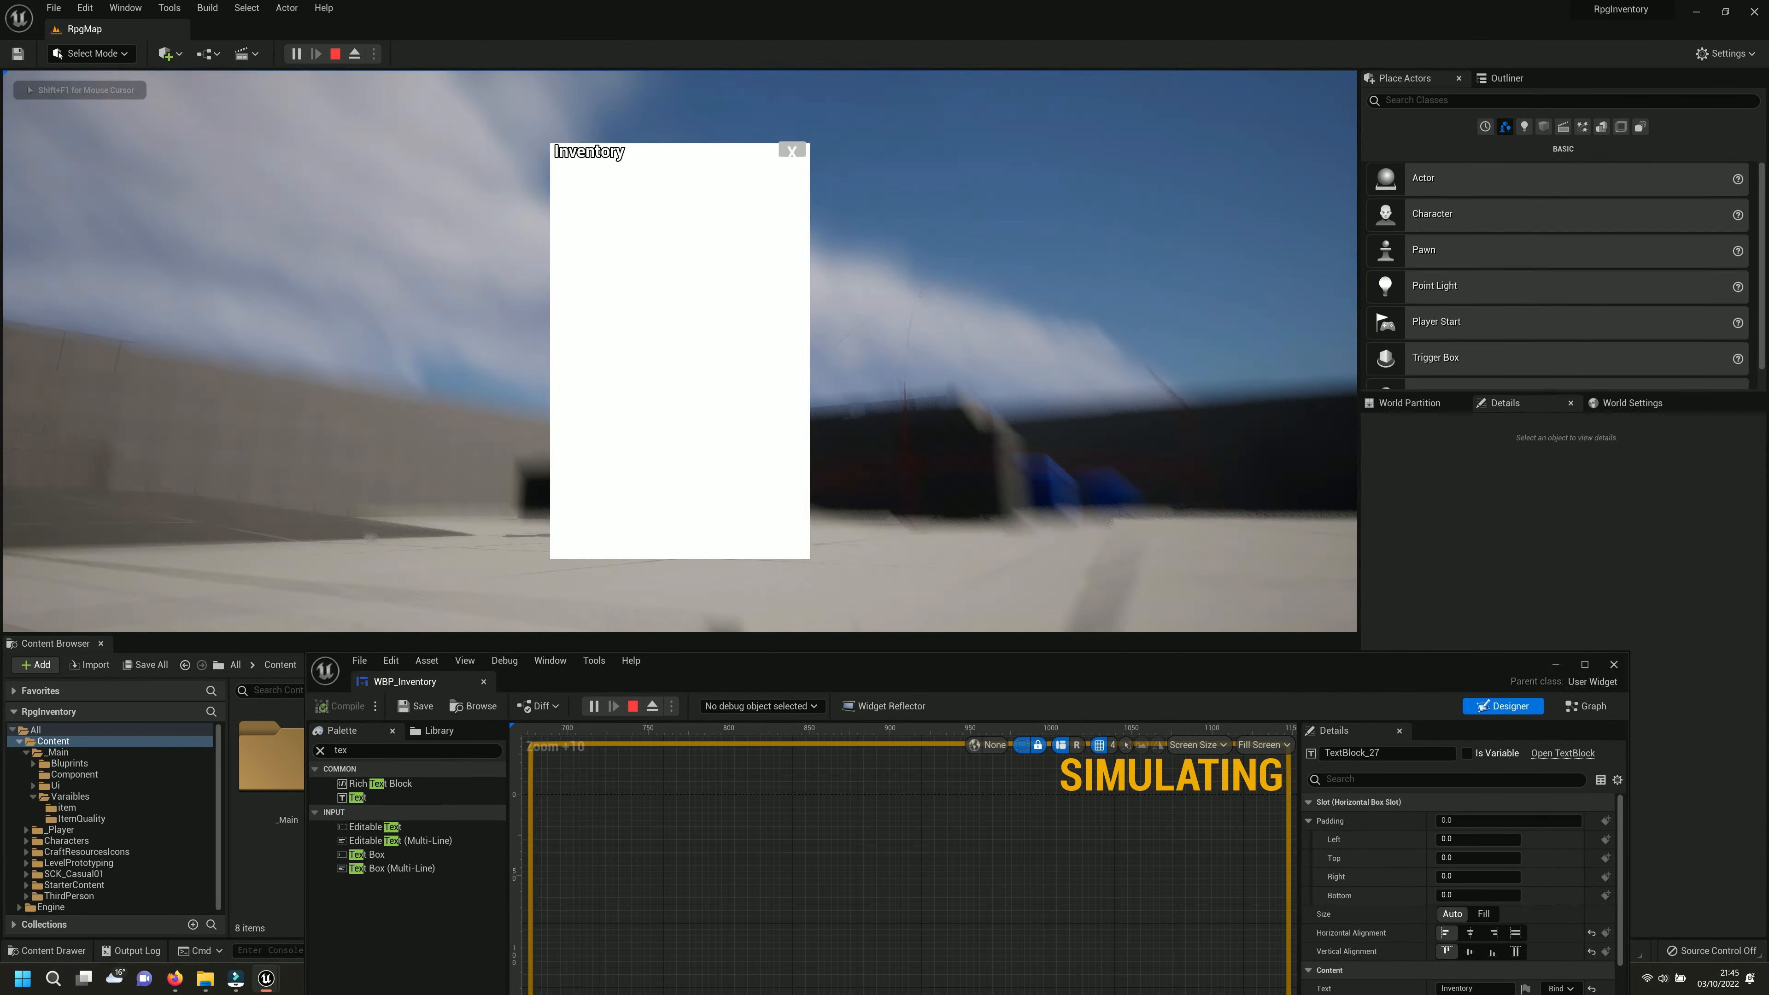
{"action": "key", "text": "Escape"}
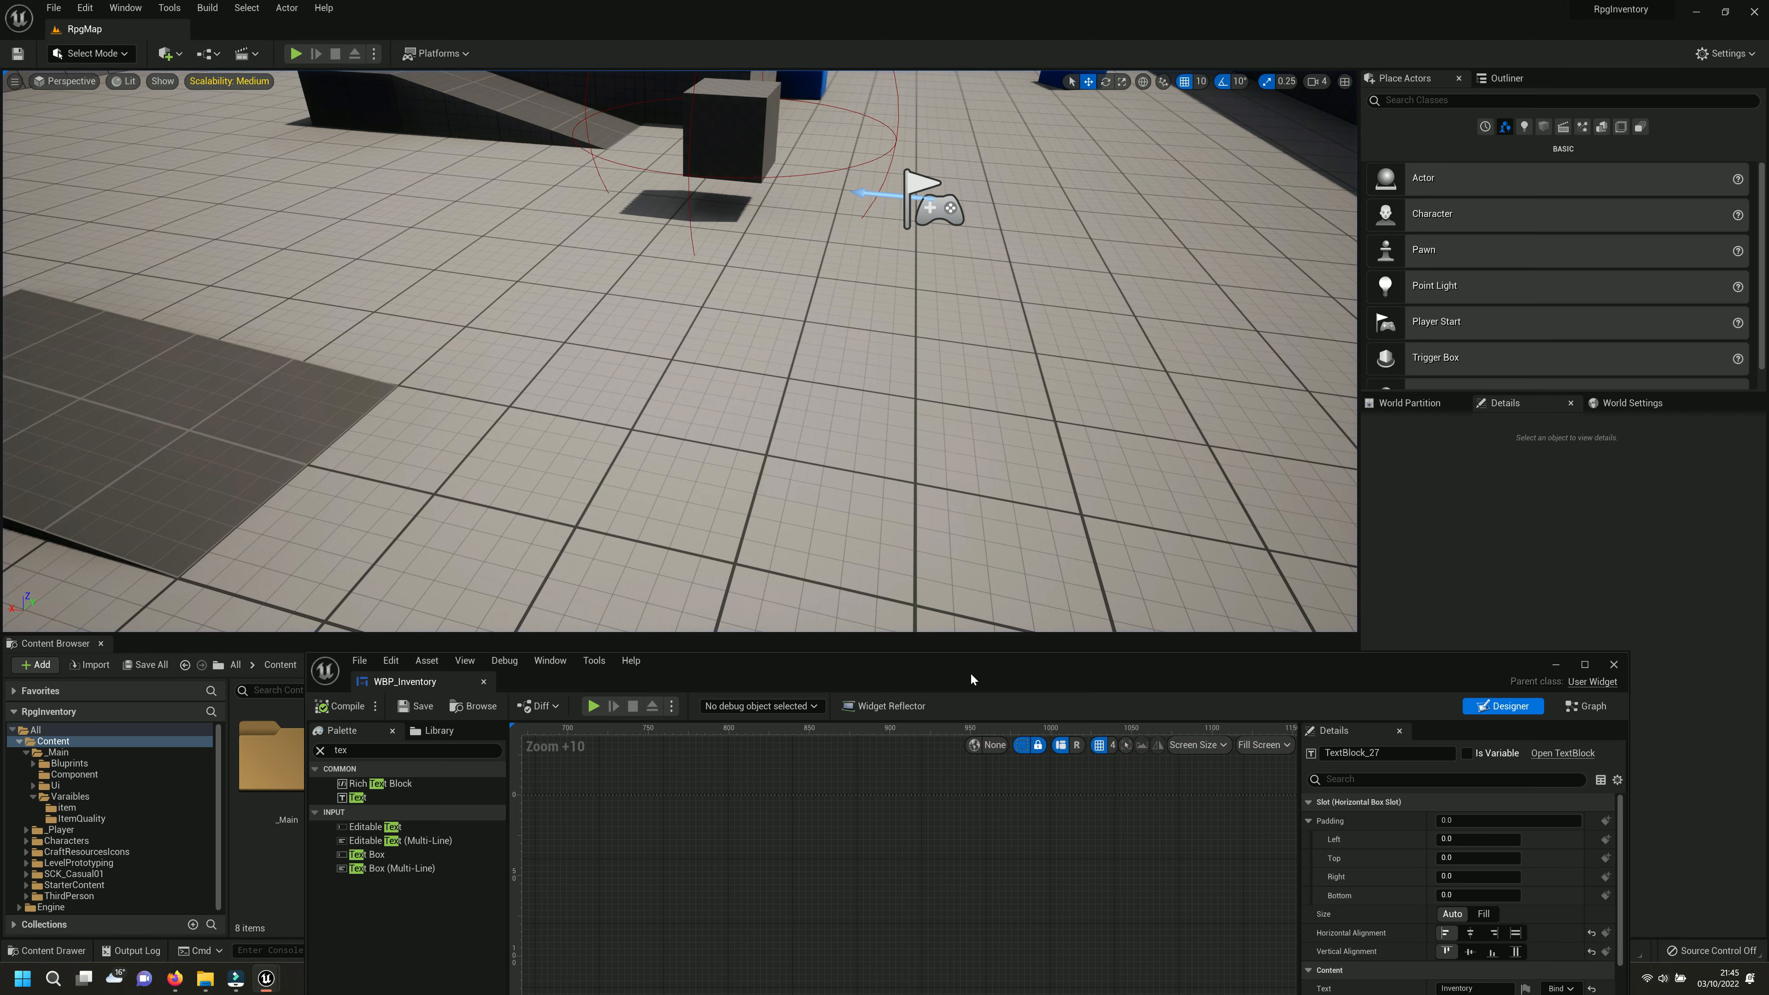
{"action": "double_click", "coordinate": [970, 675]}
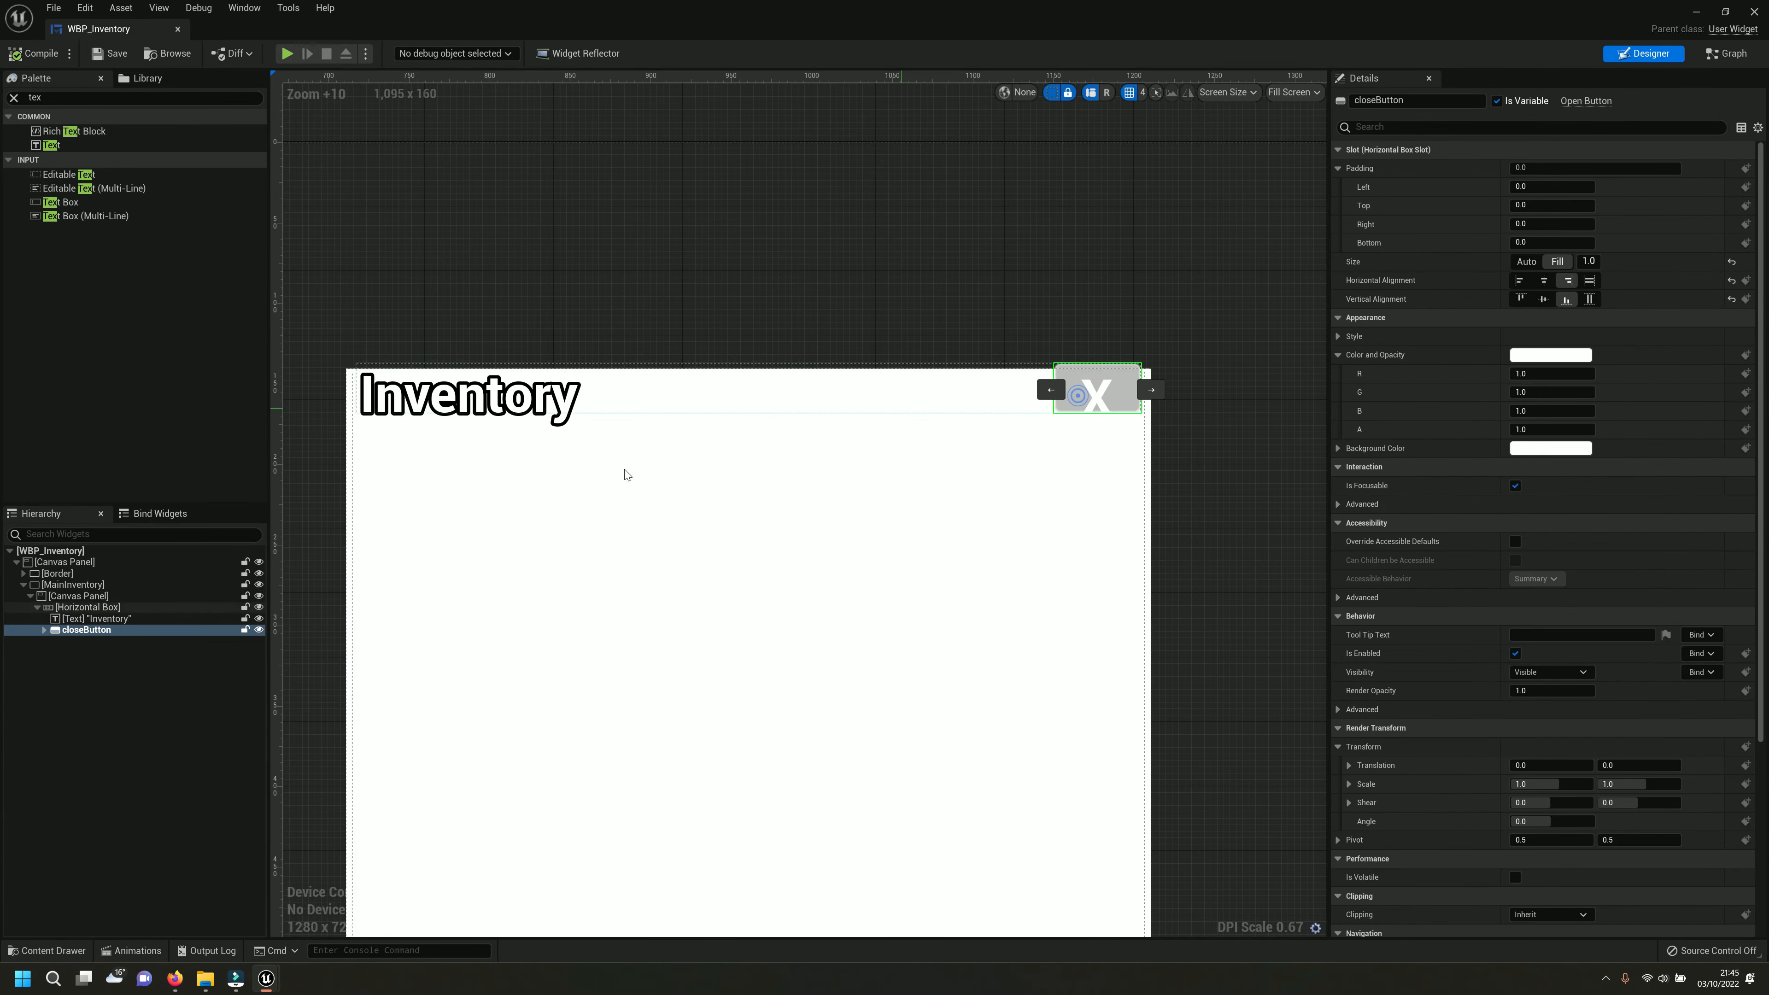
Align the "X" text inside closeButton to the right horizontally and set its padding to 0.0.
{"action": "left_click", "coordinate": [63, 618]}
{"action": "left_click", "coordinate": [43, 629]}
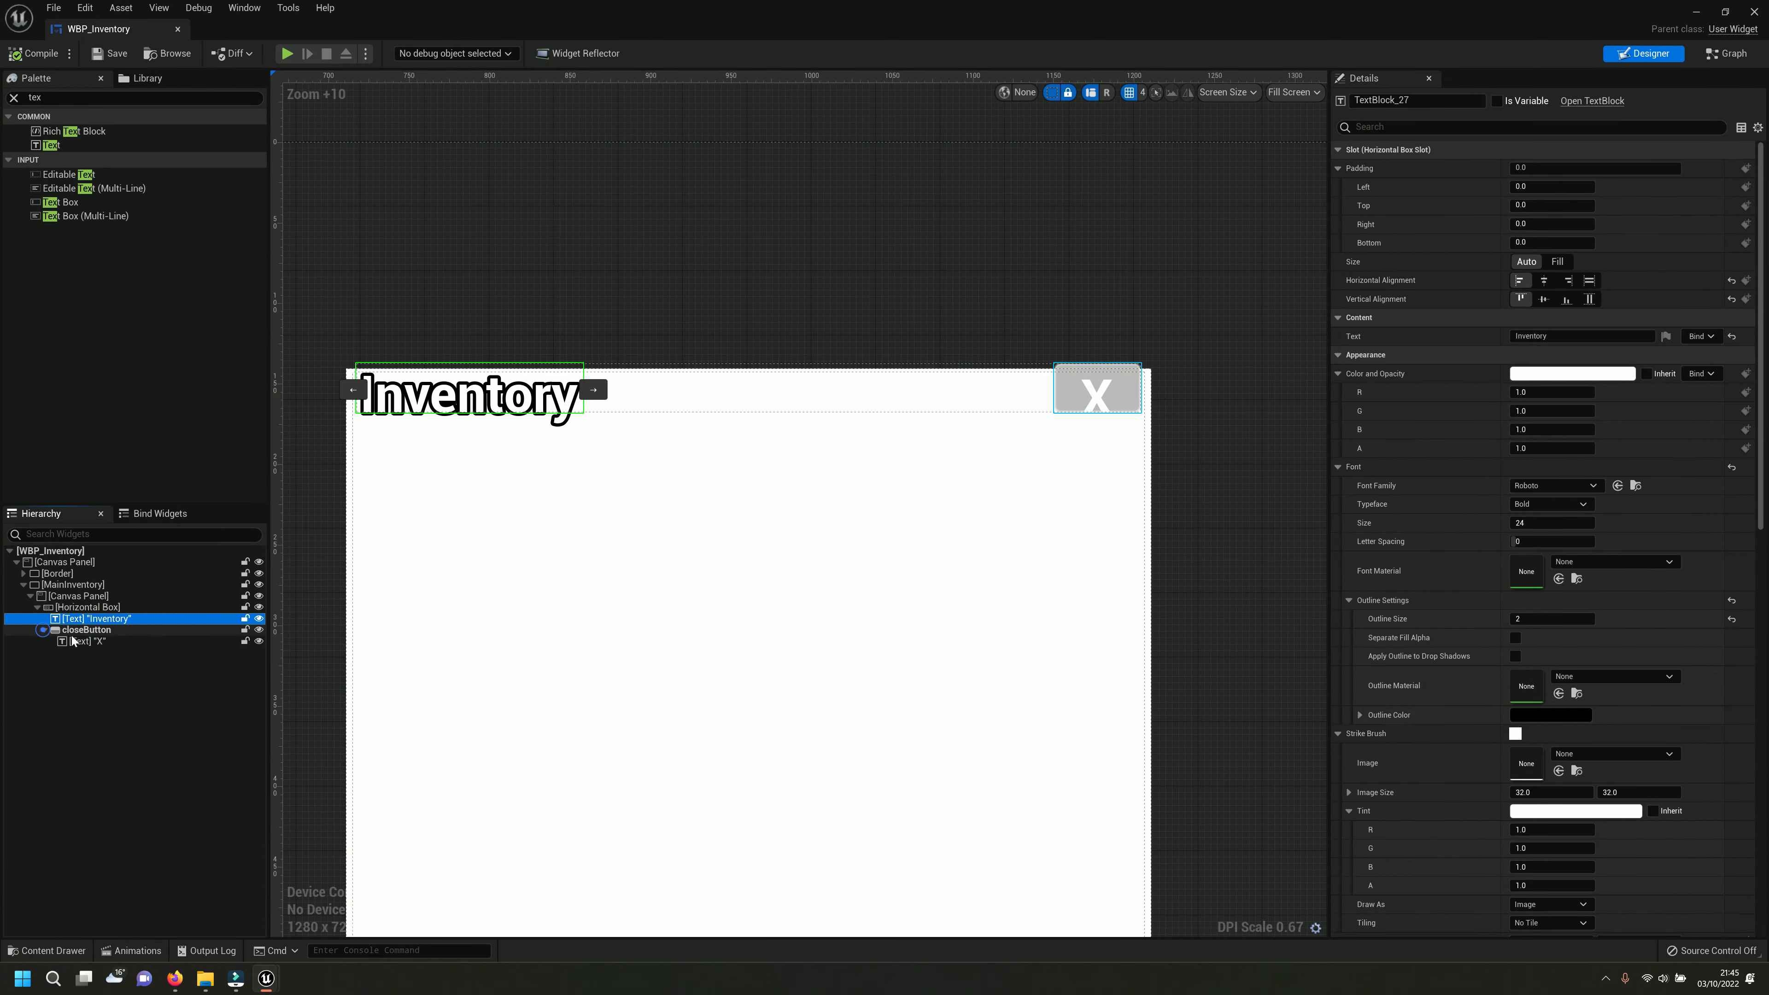
{"action": "left_click", "coordinate": [72, 634]}
{"action": "left_click", "coordinate": [98, 642]}
{"action": "left_click", "coordinate": [1570, 188]}
{"action": "left_click", "coordinate": [1549, 168]}
{"action": "double_click", "coordinate": [1549, 168]}
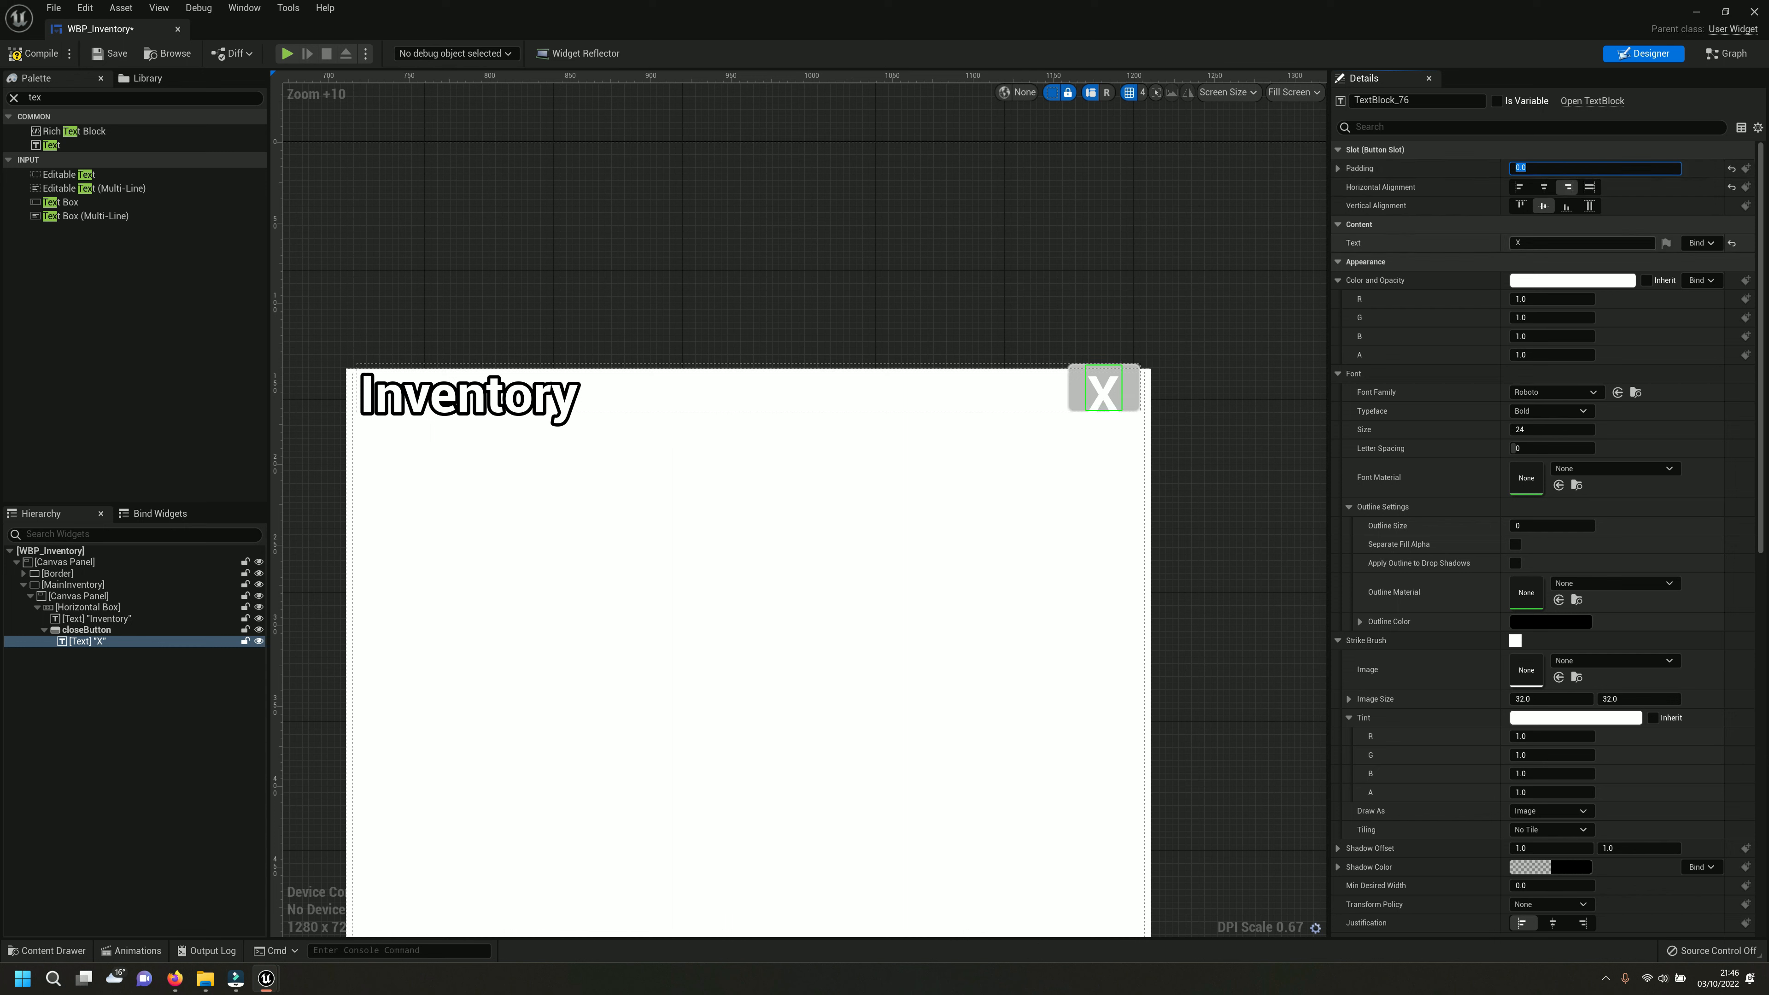
Align closeButton's slot right horizontally and bottom vertically, keep its size on Fill, and compile and save the widget.
{"action": "left_click", "coordinate": [79, 628]}
{"action": "left_click", "coordinate": [1545, 281]}
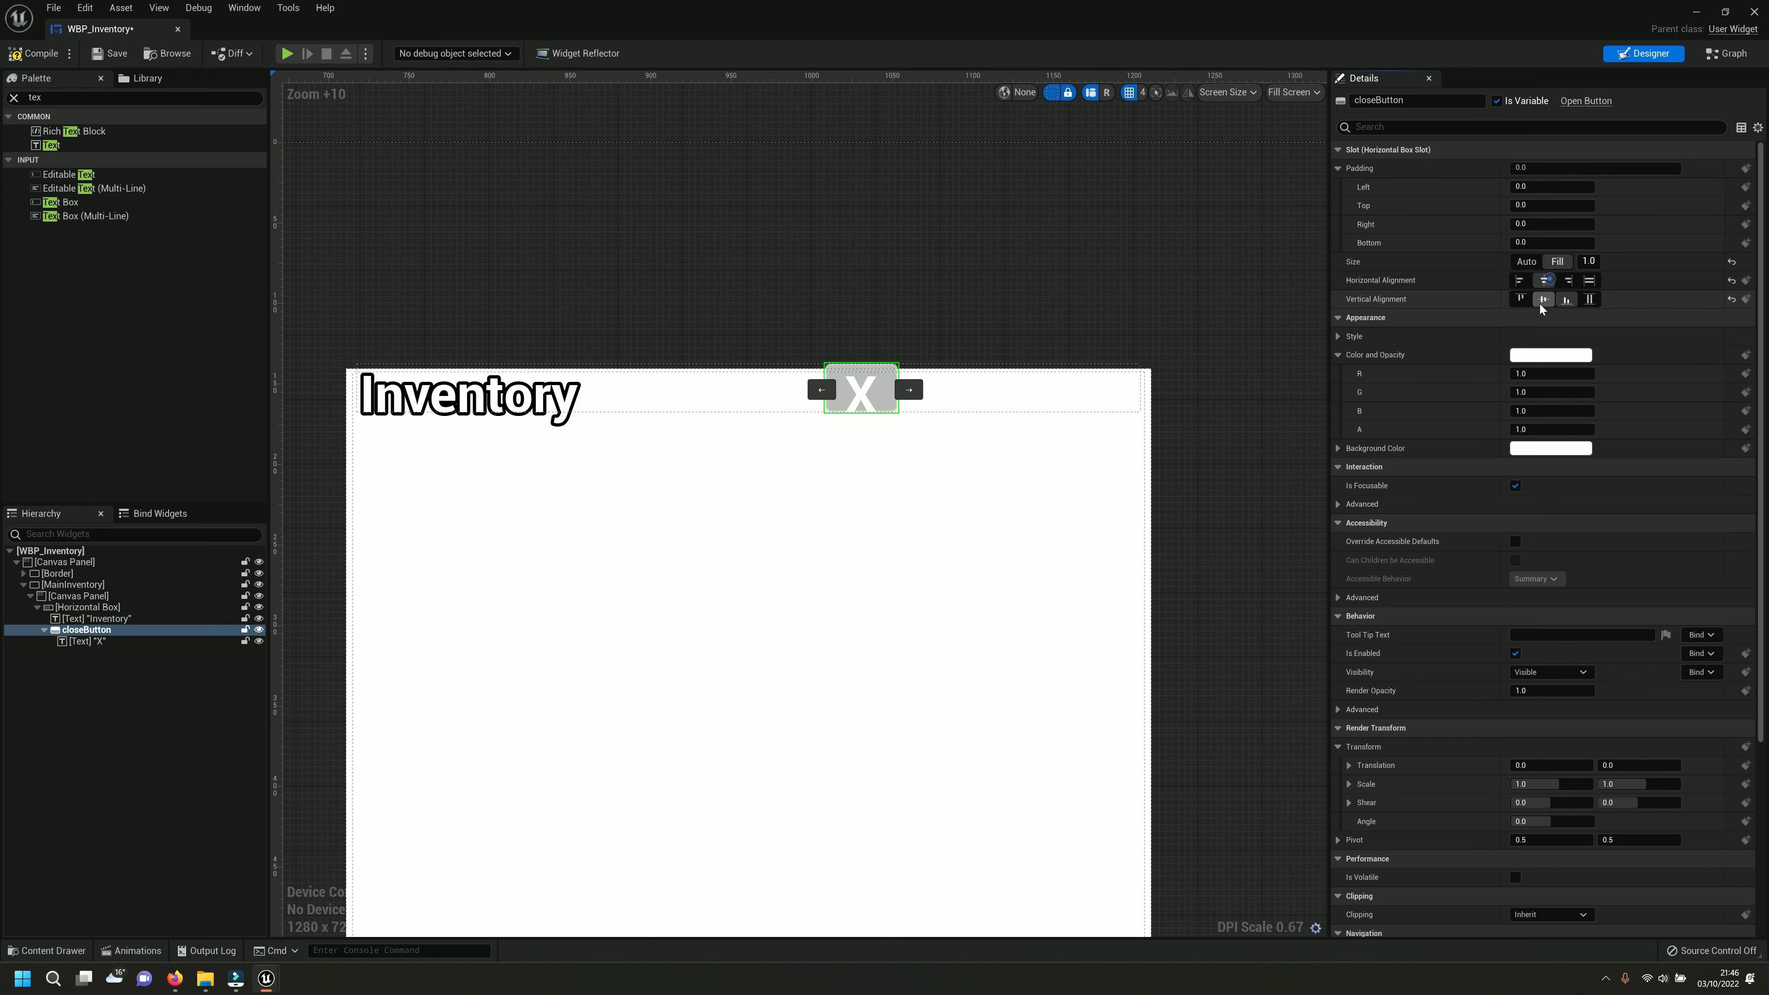
{"action": "left_click", "coordinate": [1568, 280]}
{"action": "left_click", "coordinate": [1567, 300]}
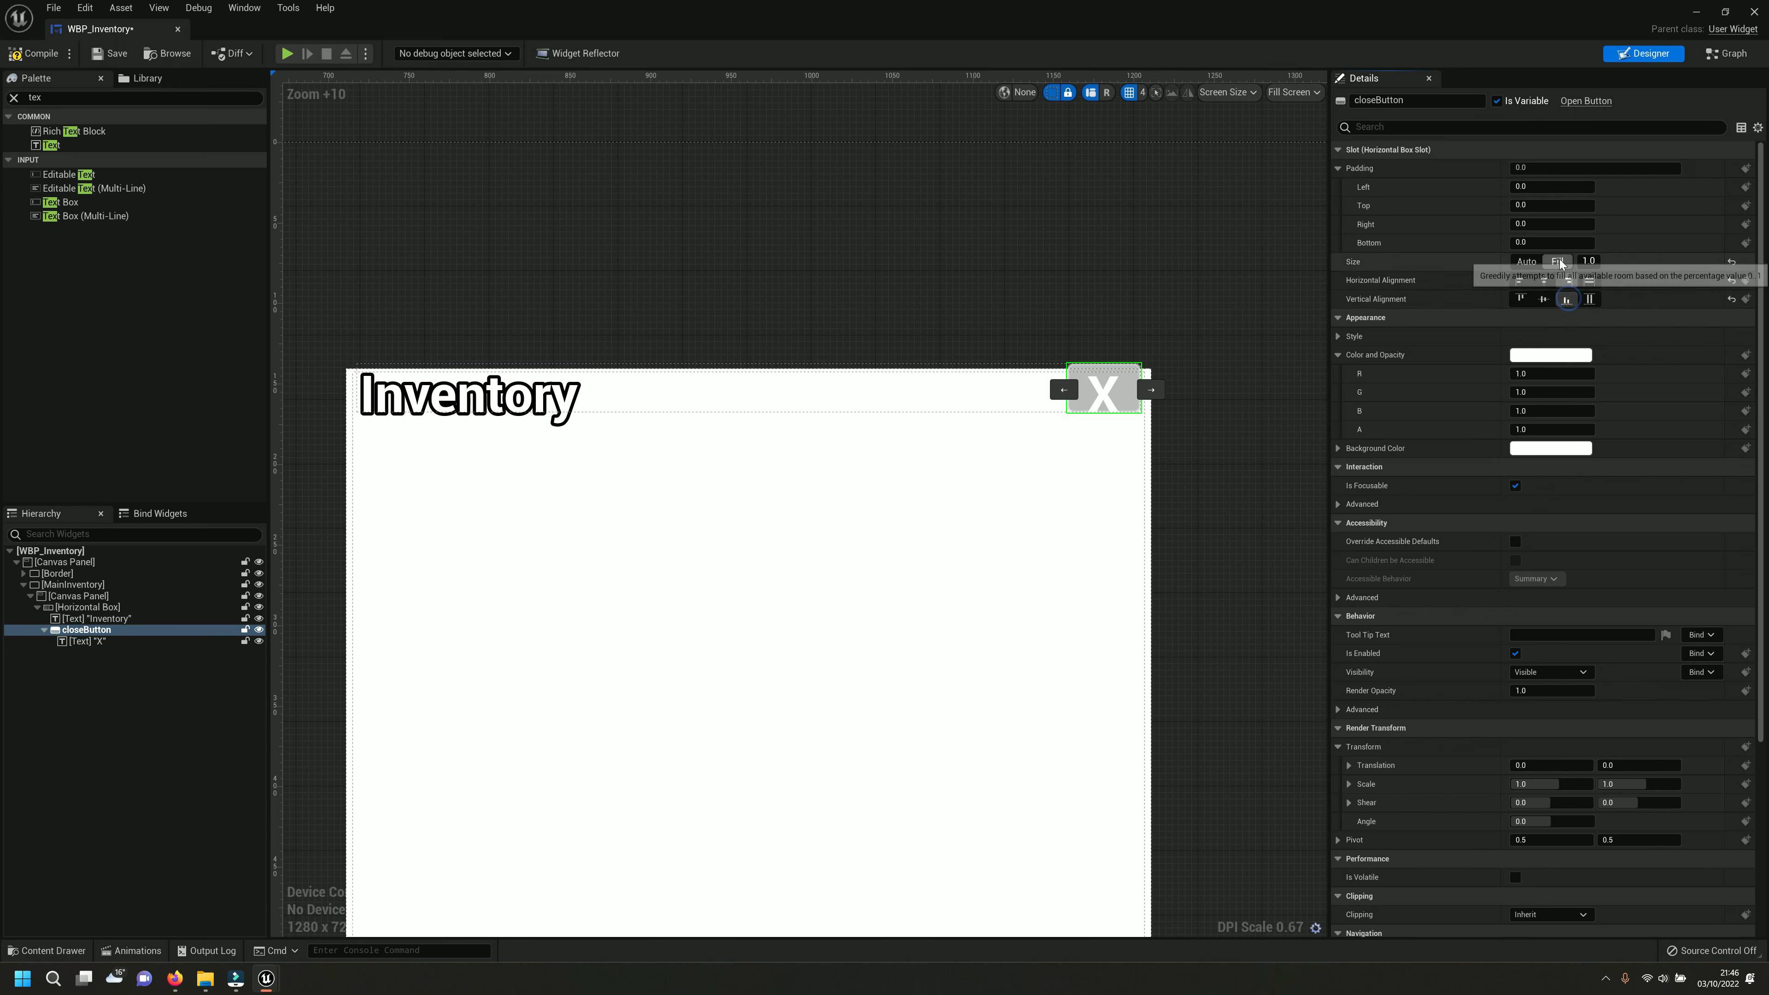
{"action": "left_click", "coordinate": [1537, 261]}
{"action": "left_click", "coordinate": [1557, 261]}
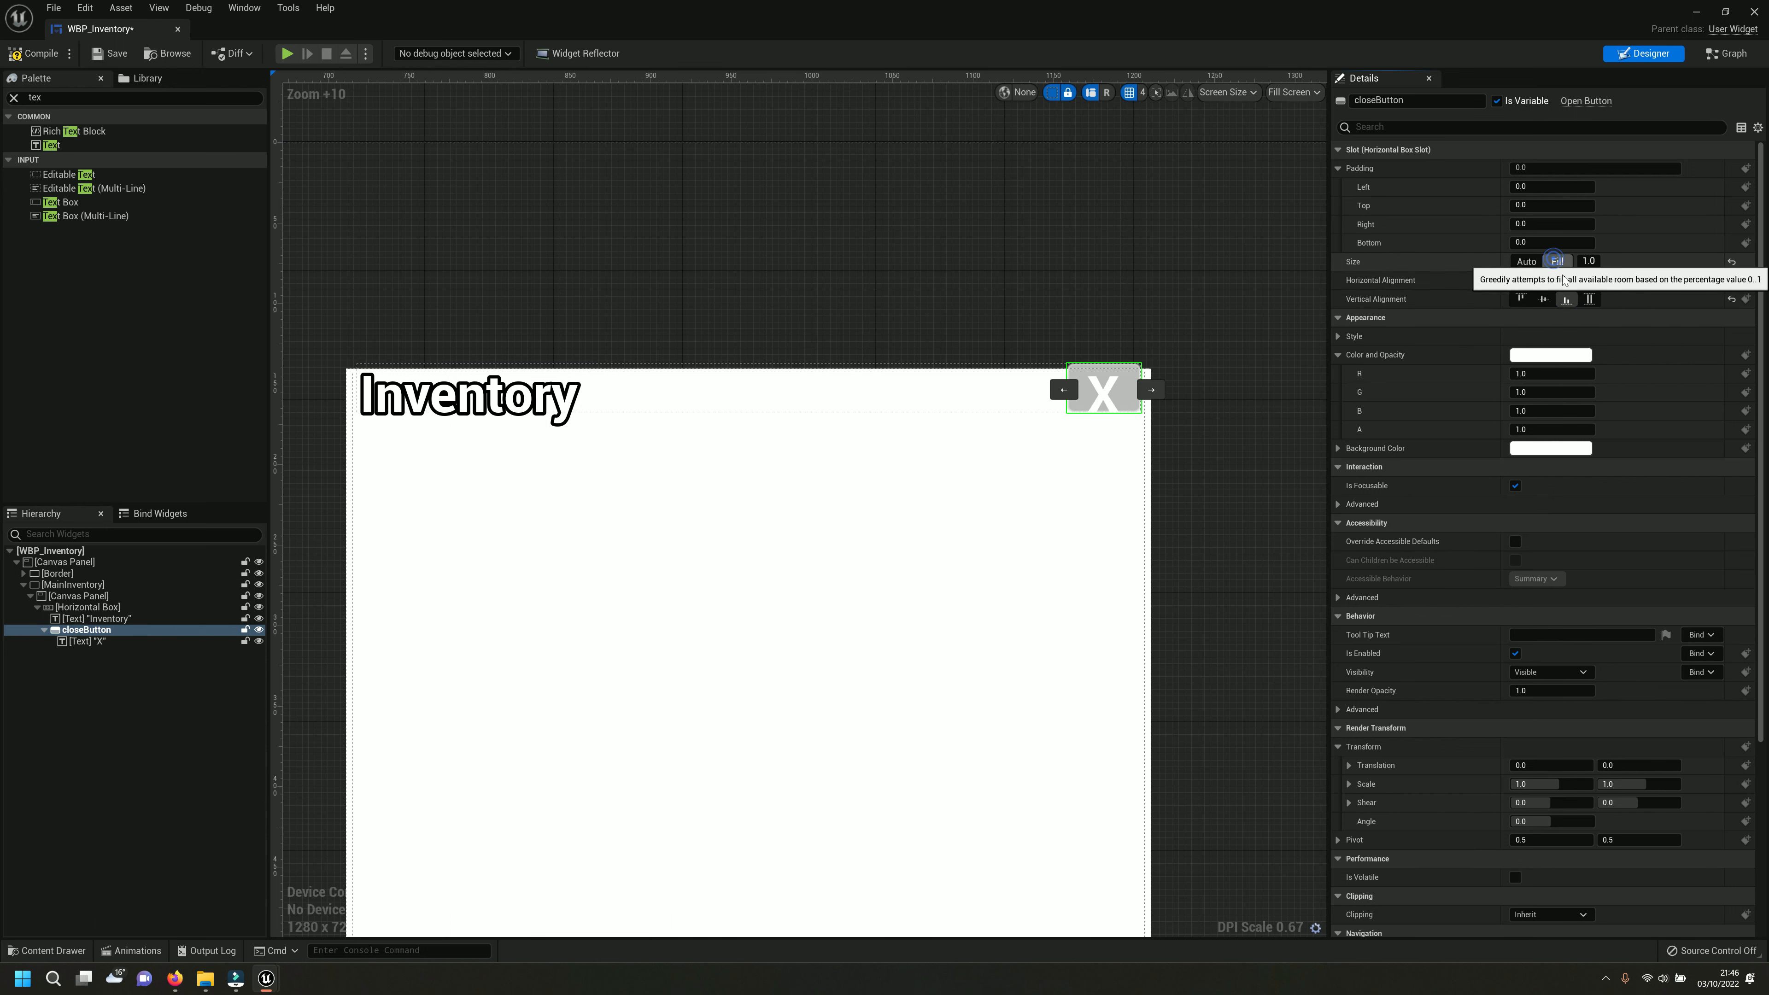
{"action": "left_click", "coordinate": [32, 53]}
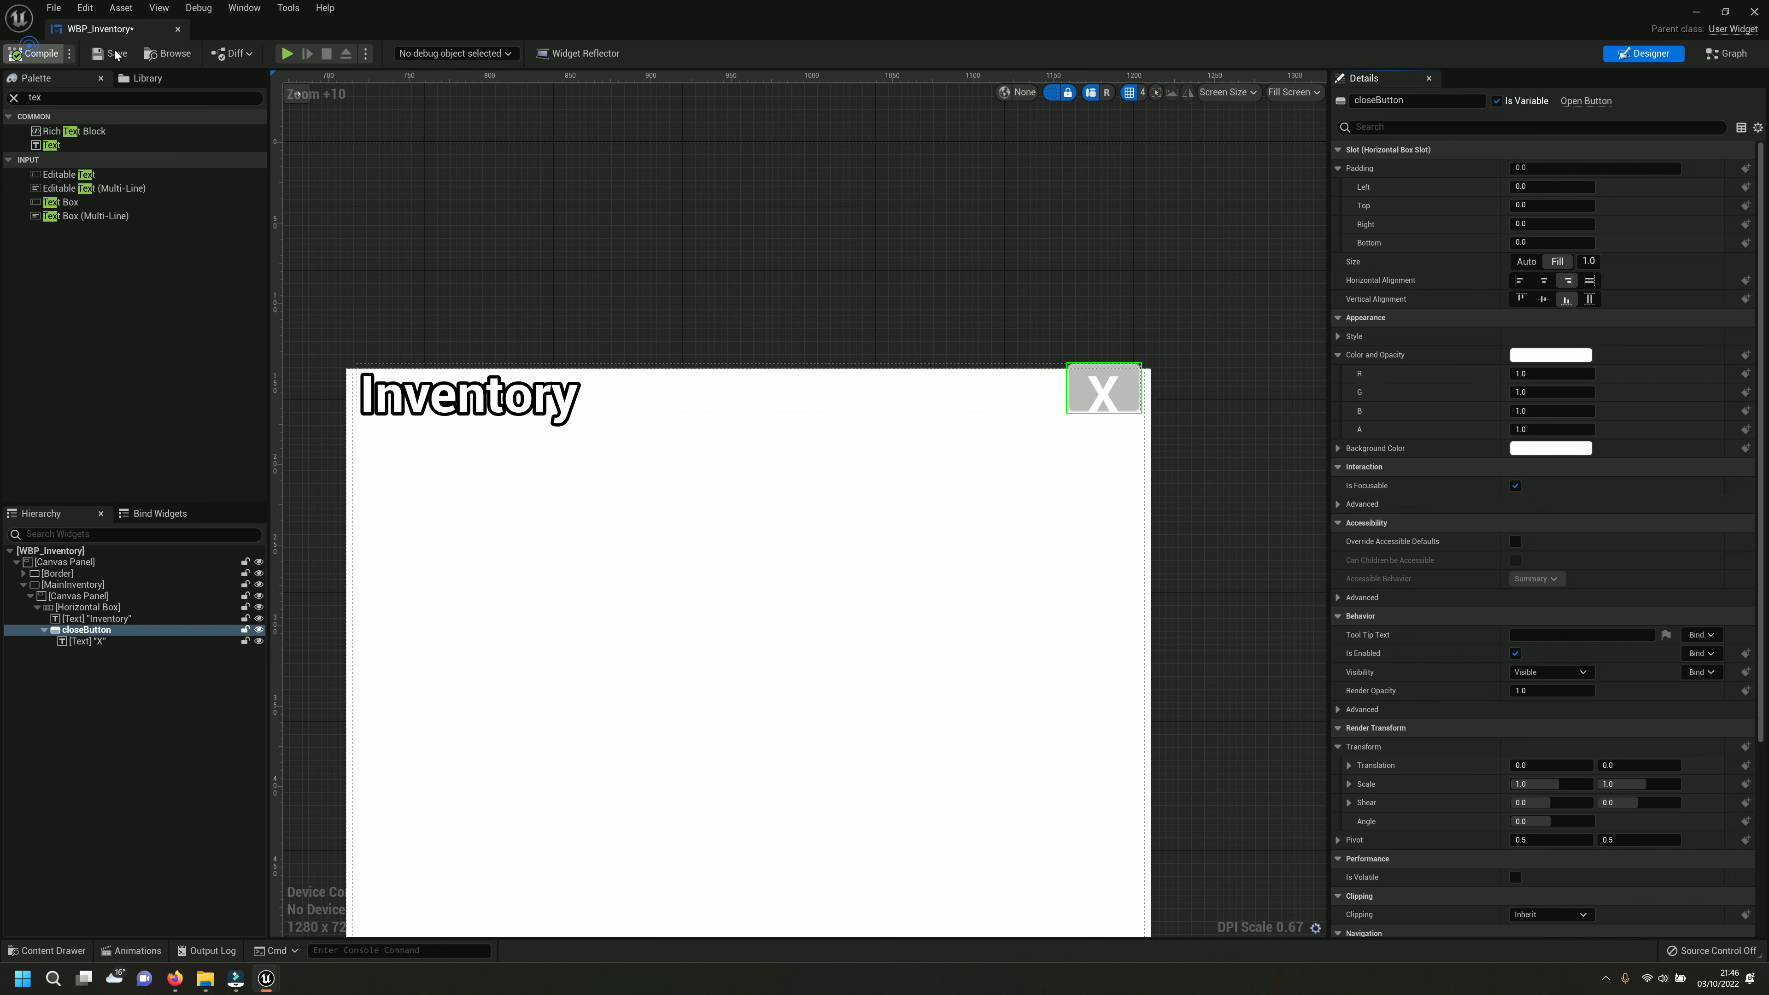
{"action": "left_click", "coordinate": [70, 642]}
{"action": "left_click", "coordinate": [86, 629]}
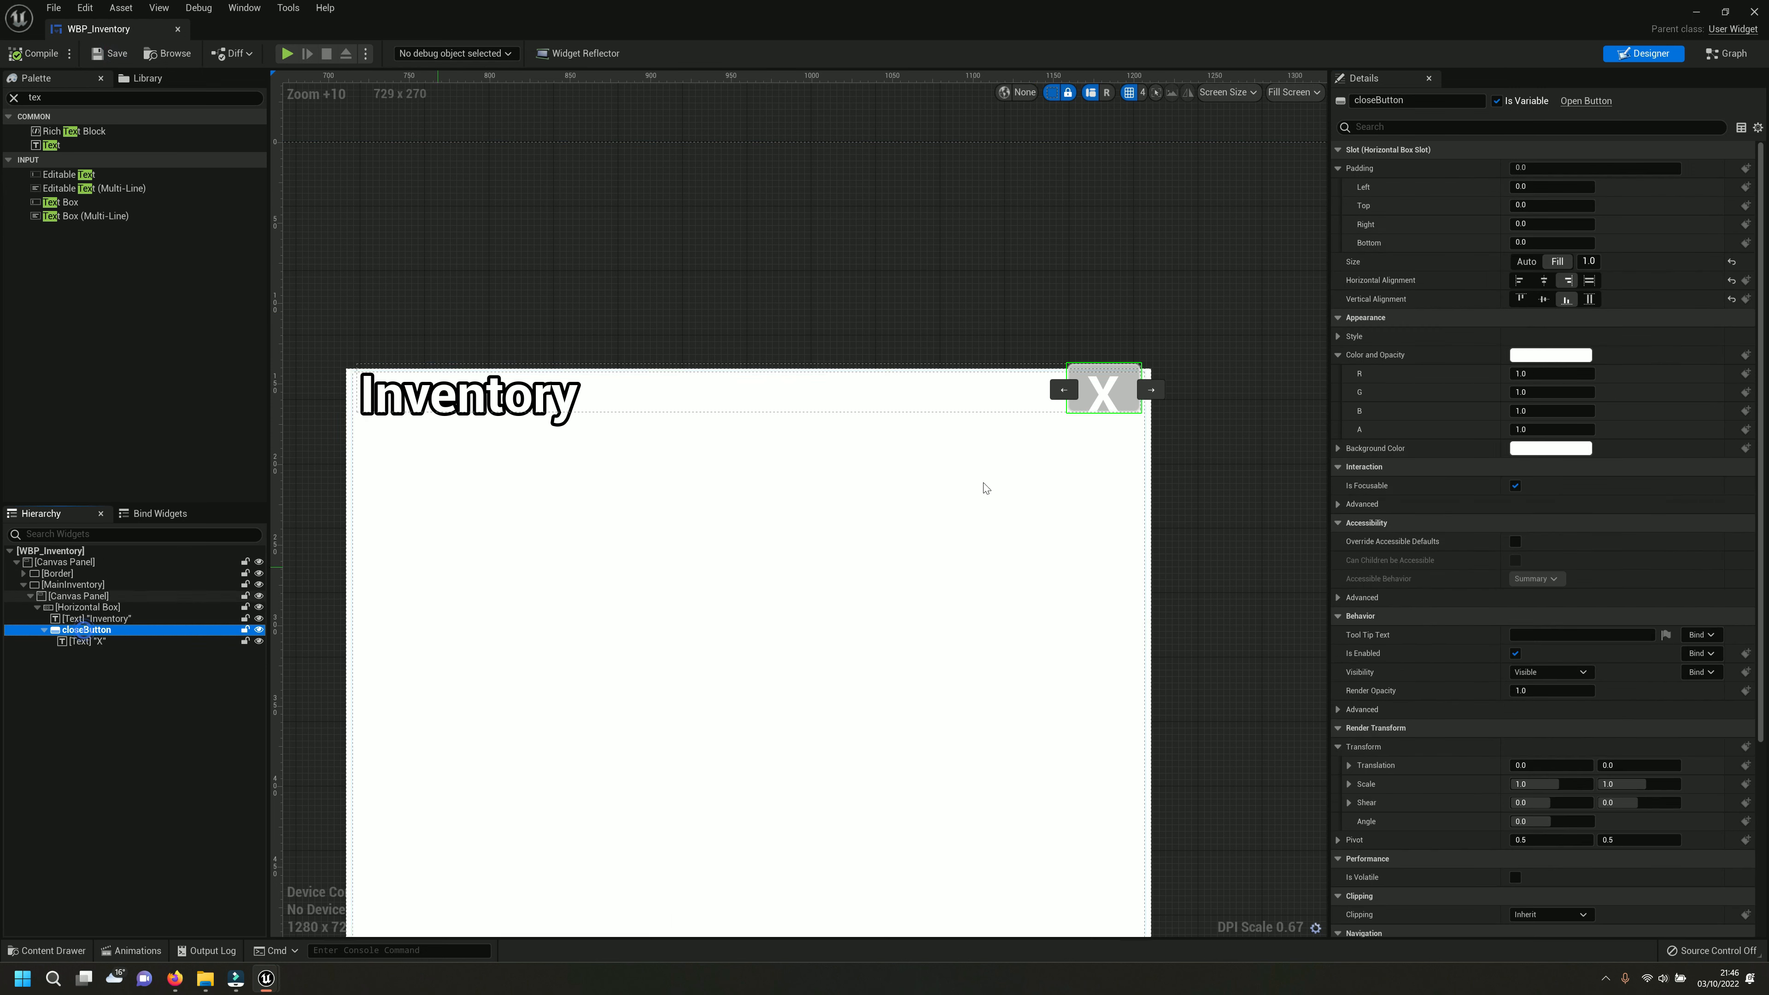
{"action": "left_click", "coordinate": [1542, 358]}
{"action": "left_click_drag", "start_coordinate": [1371, 478], "coordinate": [1385, 481]}
{"action": "left_click", "coordinate": [1504, 707]}
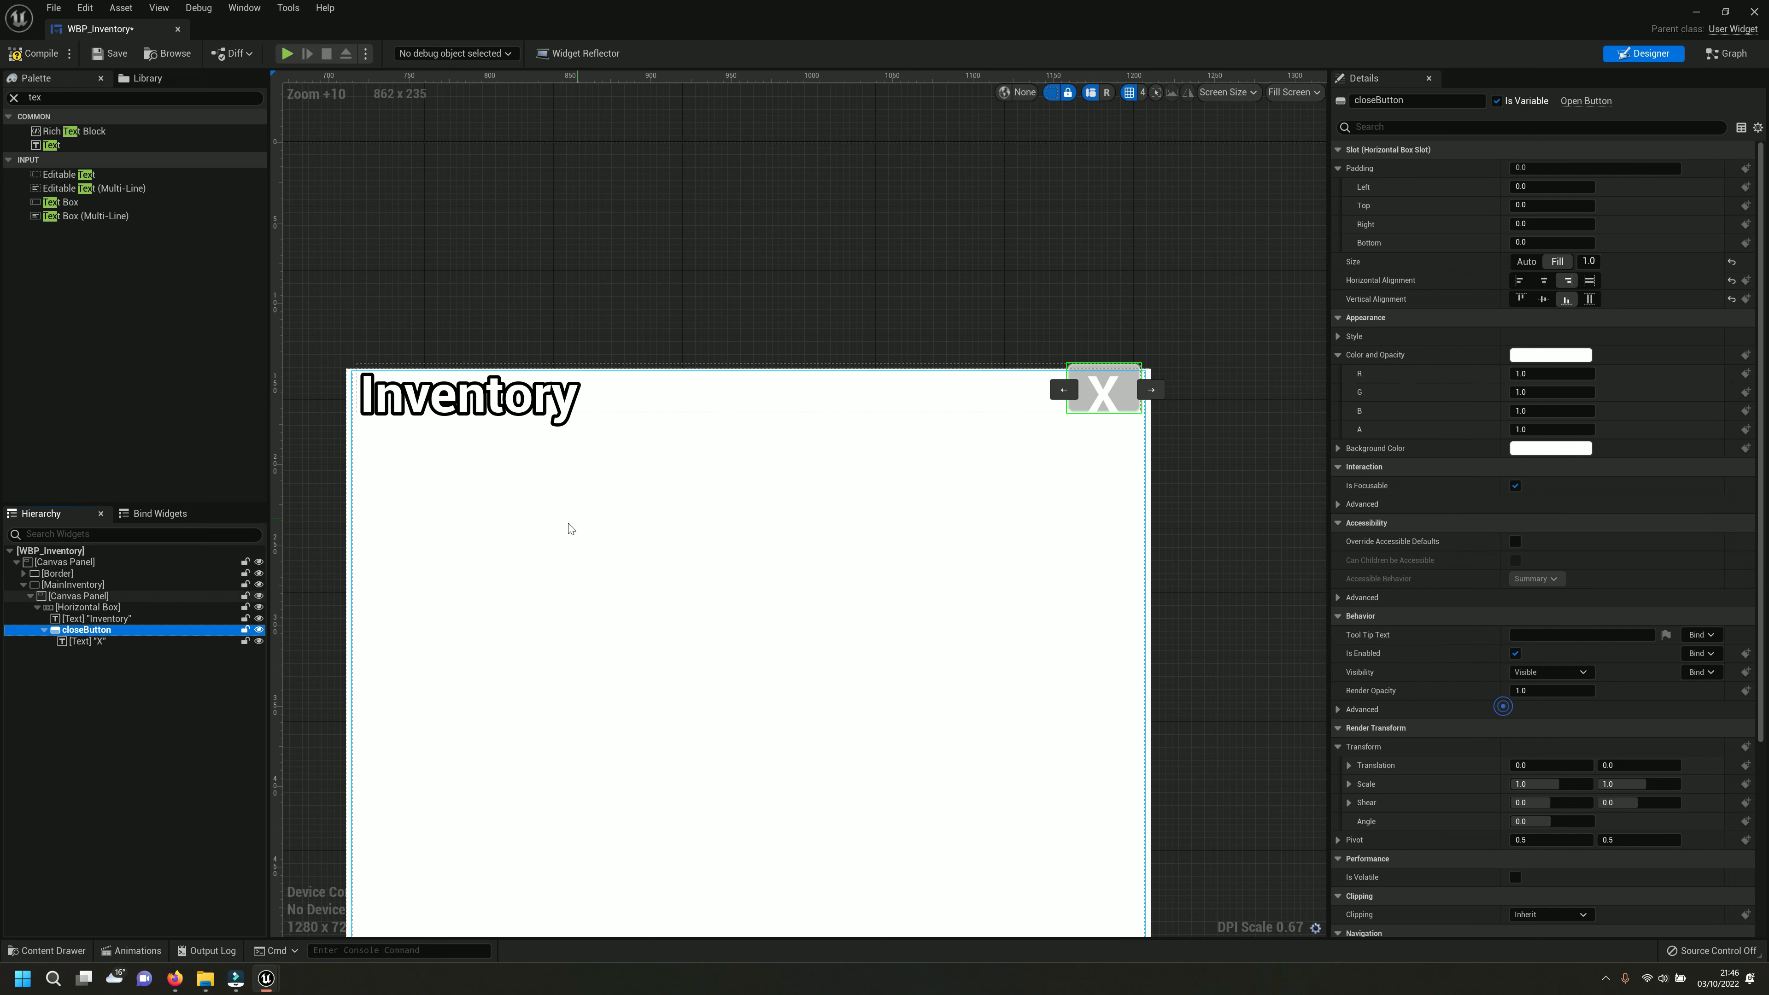
{"action": "left_click", "coordinate": [74, 642]}
{"action": "left_click", "coordinate": [81, 631]}
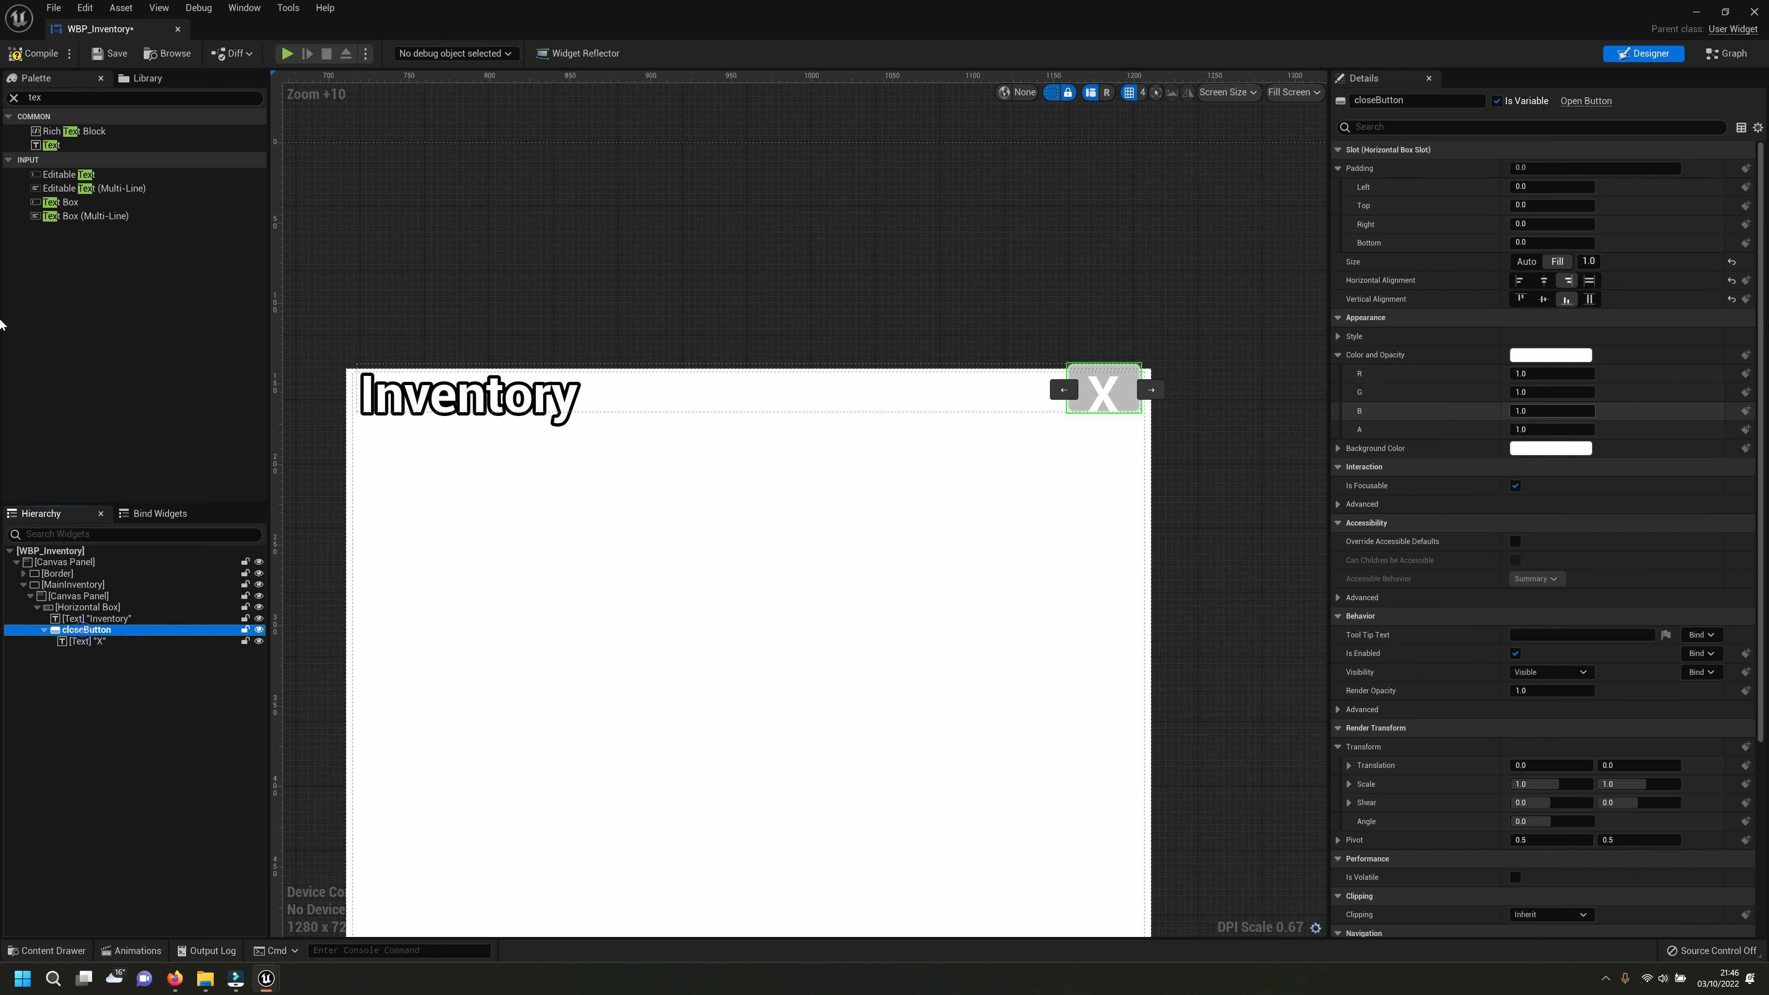
Set the tint of closeButton's Normal style to red.
{"action": "scroll", "coordinate": [1463, 401], "scroll_direction": "down", "scroll_amount": 6}
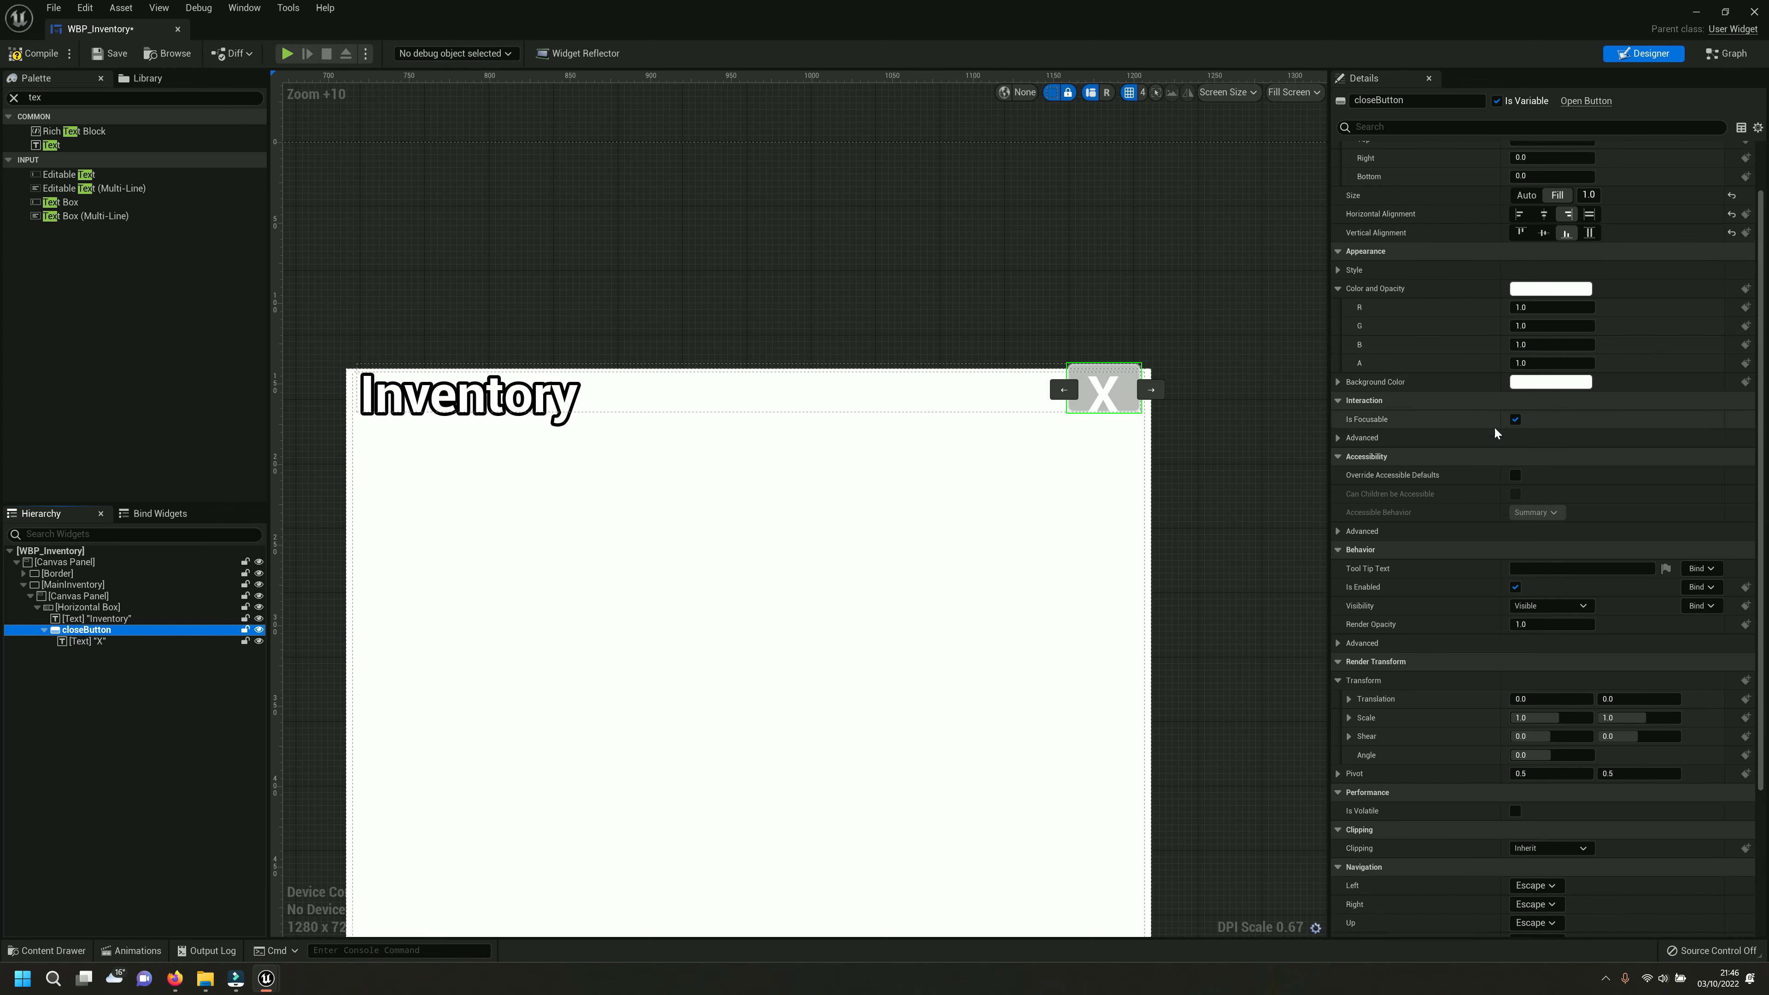
{"action": "scroll", "coordinate": [1383, 438], "scroll_direction": "up", "scroll_amount": 3}
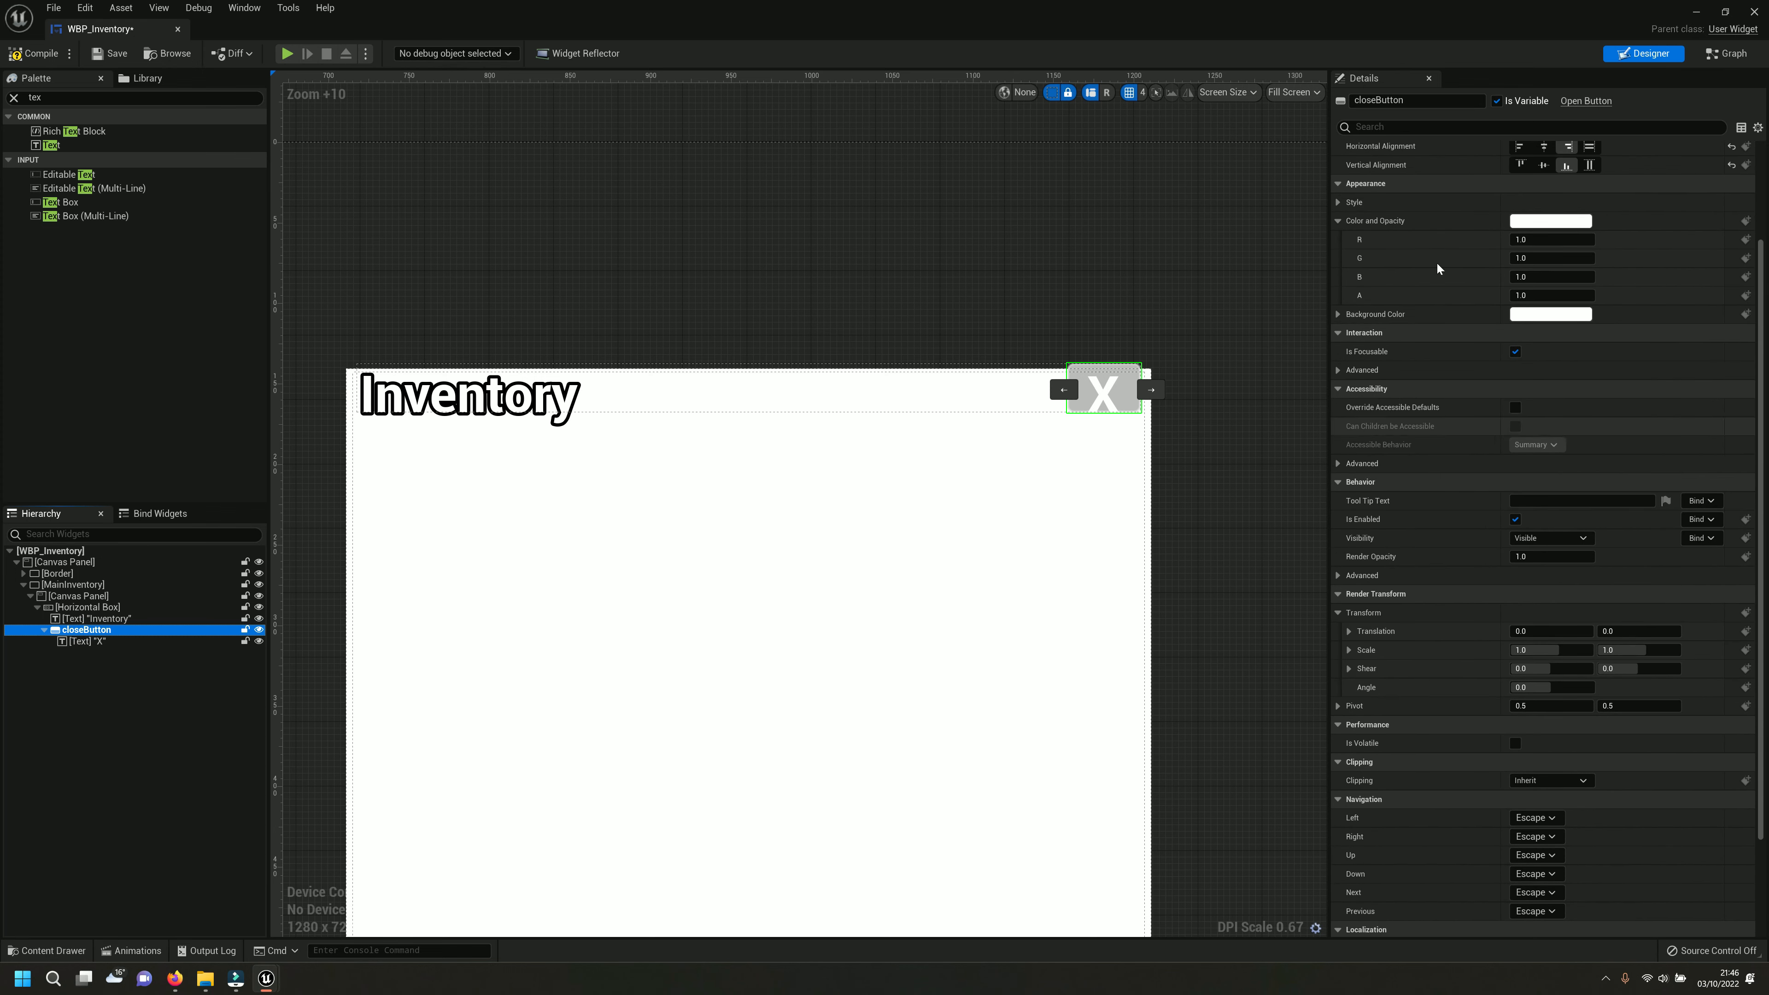
{"action": "scroll", "coordinate": [1438, 272], "scroll_direction": "up", "scroll_amount": 2}
{"action": "left_click", "coordinate": [1337, 291]}
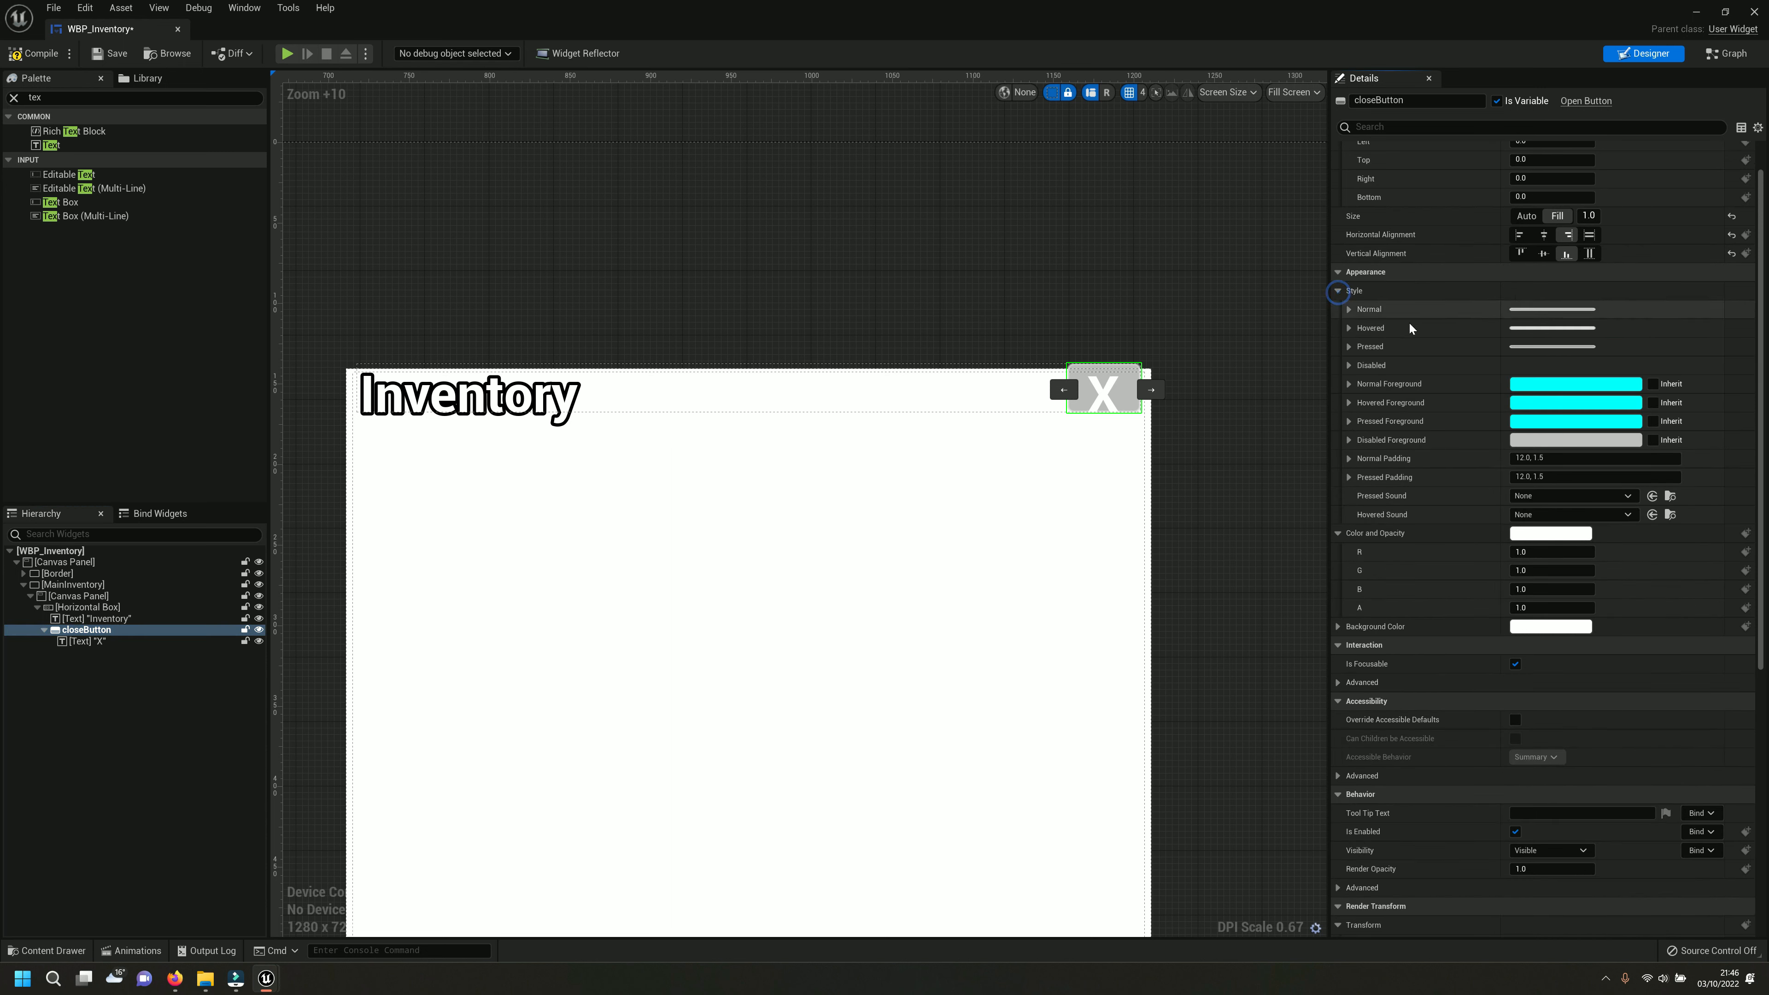
{"action": "left_click", "coordinate": [1350, 309]}
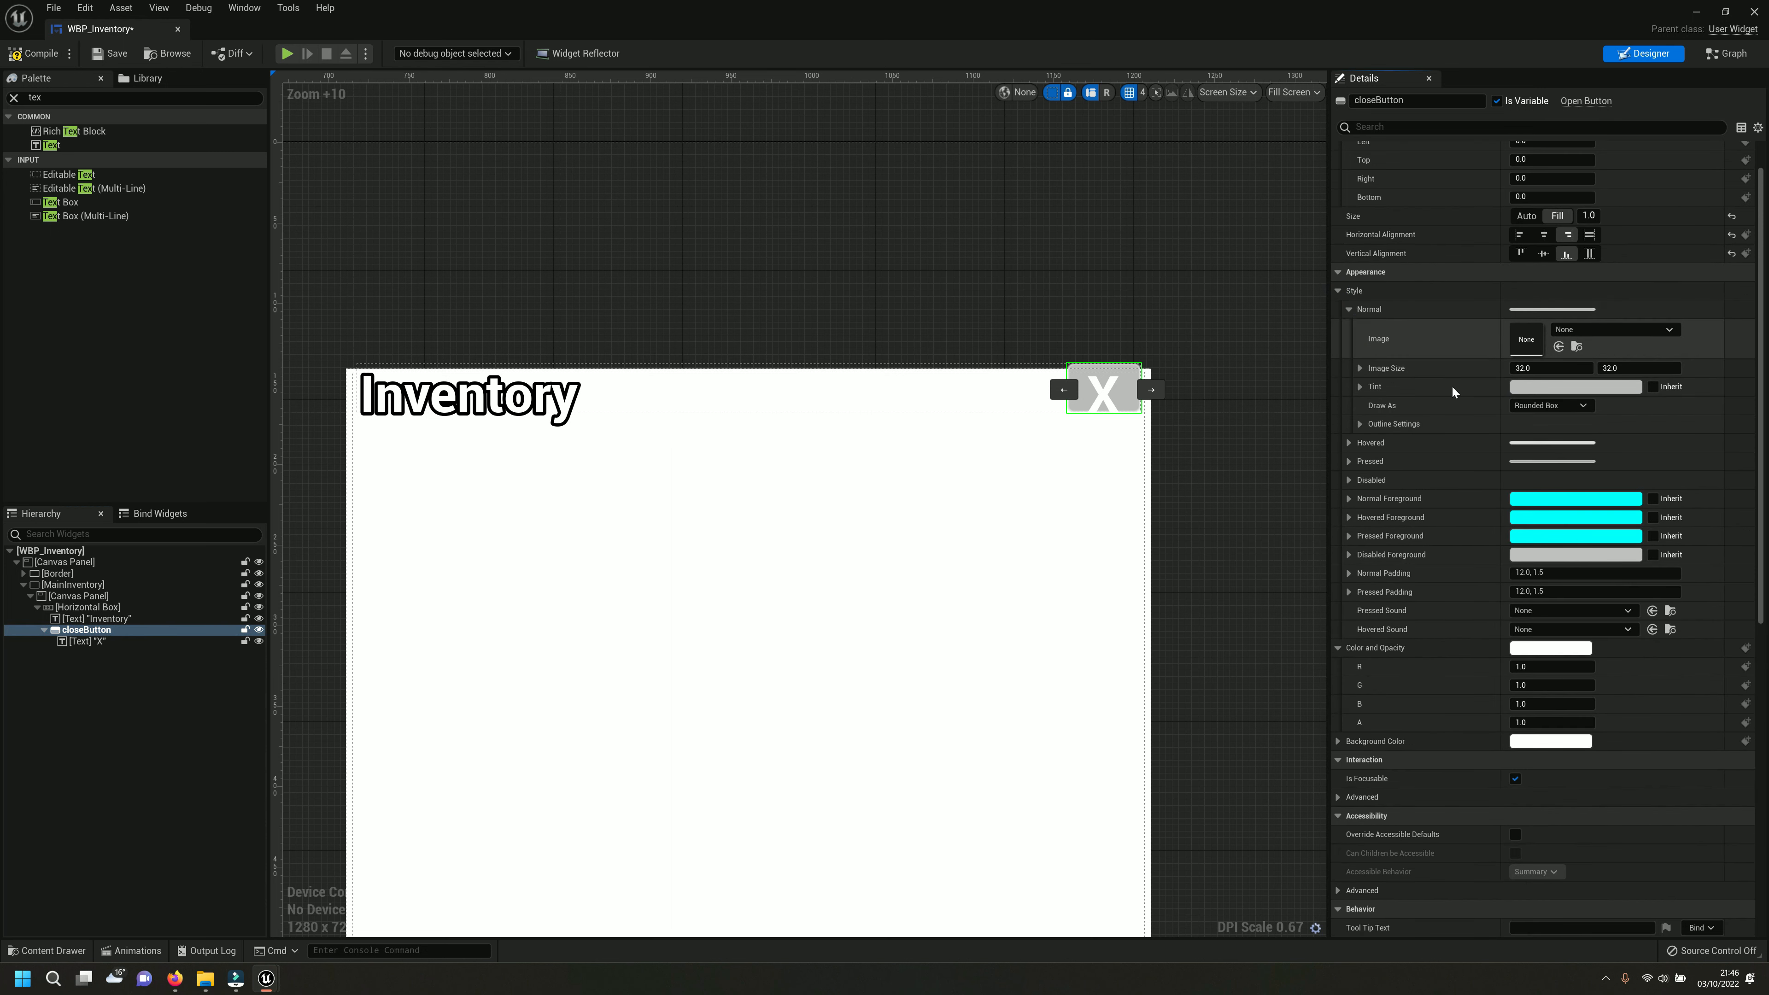
{"action": "left_click", "coordinate": [1526, 385]}
{"action": "mouse_move", "coordinate": [1405, 481]}
{"action": "left_mouse_down"}
{"action": "mouse_move", "coordinate": [1409, 426]}
{"action": "mouse_move", "coordinate": [1407, 451]}
{"action": "left_mouse_up"}
{"action": "left_click", "coordinate": [1425, 730]}
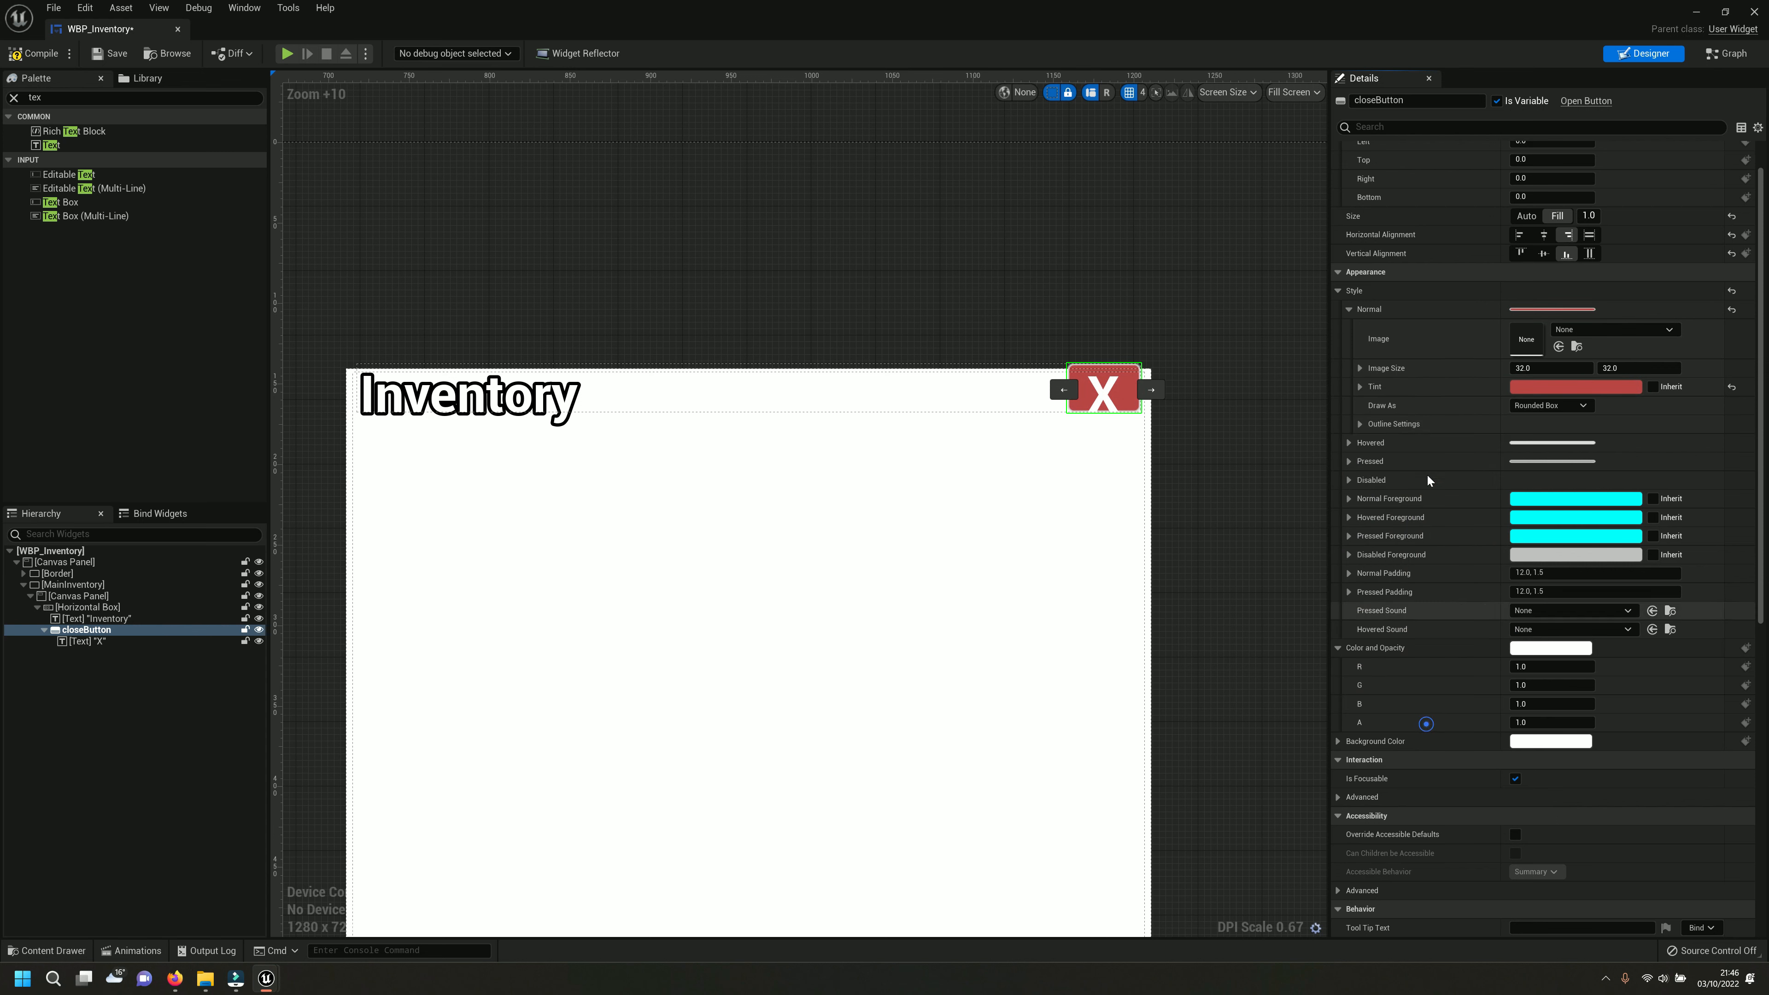
Stretch the title bar's horizontal box downward to about 45 units high.
{"action": "left_click", "coordinate": [683, 397]}
{"action": "left_click_drag", "start_coordinate": [750, 431], "coordinate": [750, 439]}
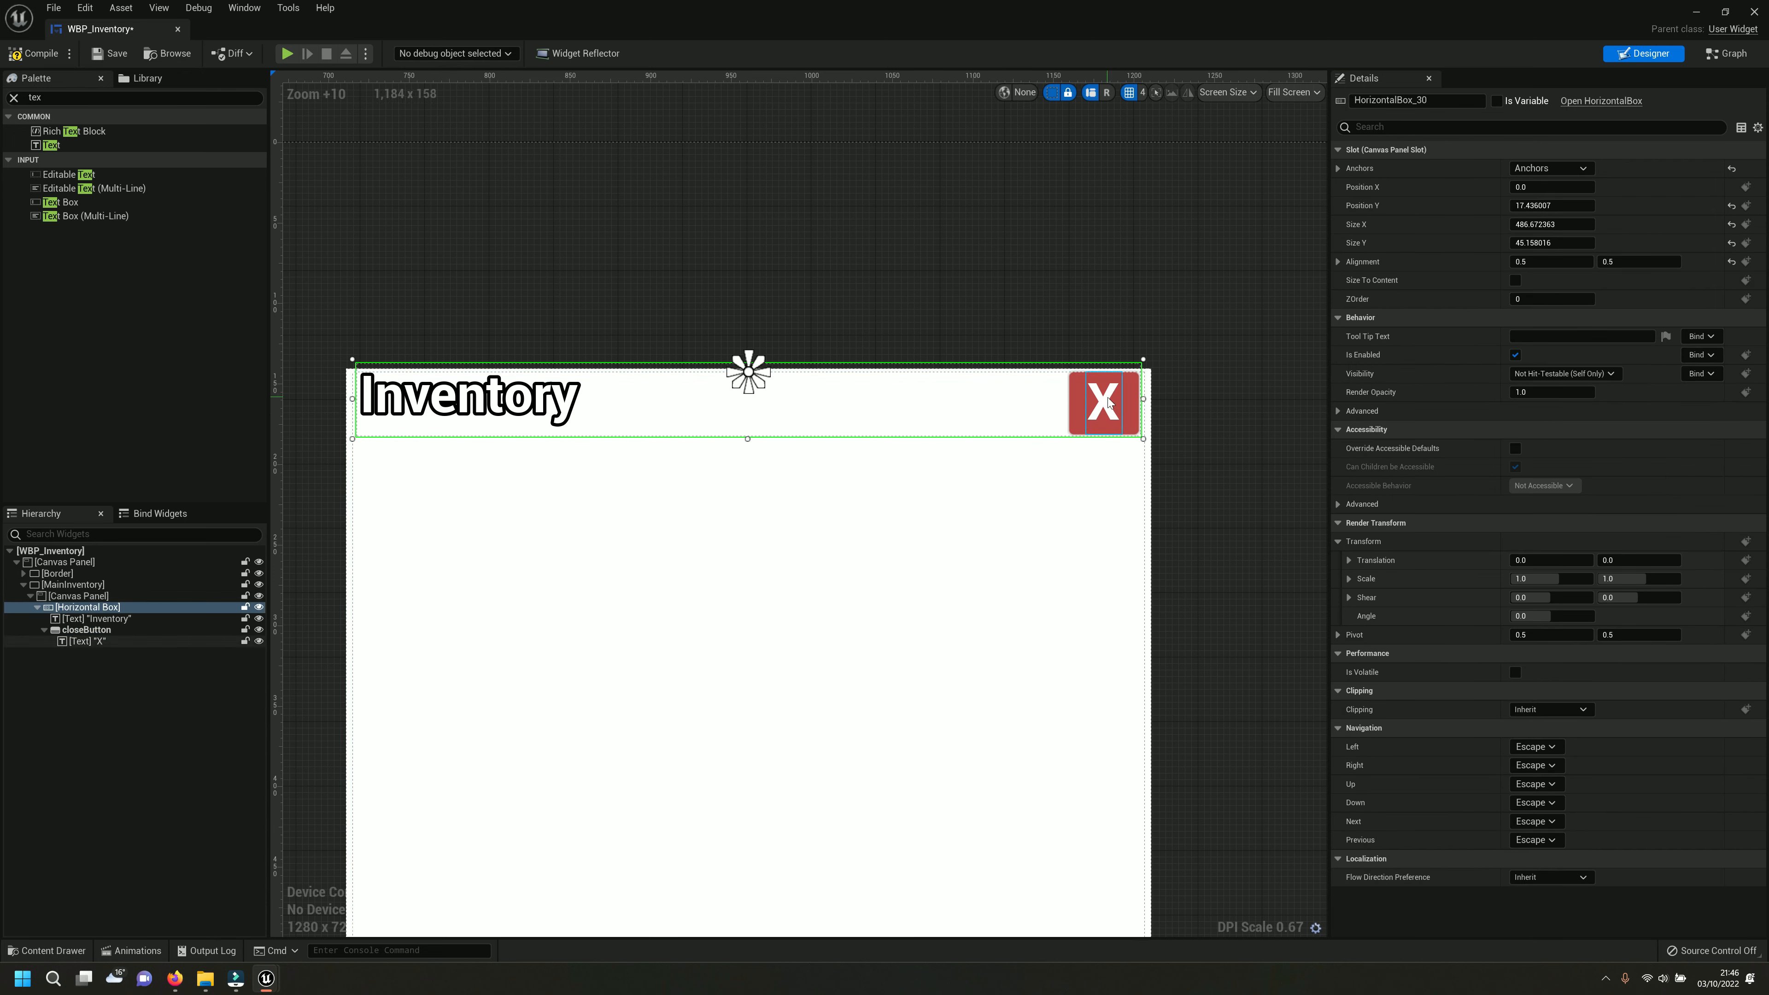
Set the tint of closeButton's Hovered style to yellow, and compile and save the widget.
{"action": "left_click", "coordinate": [129, 632]}
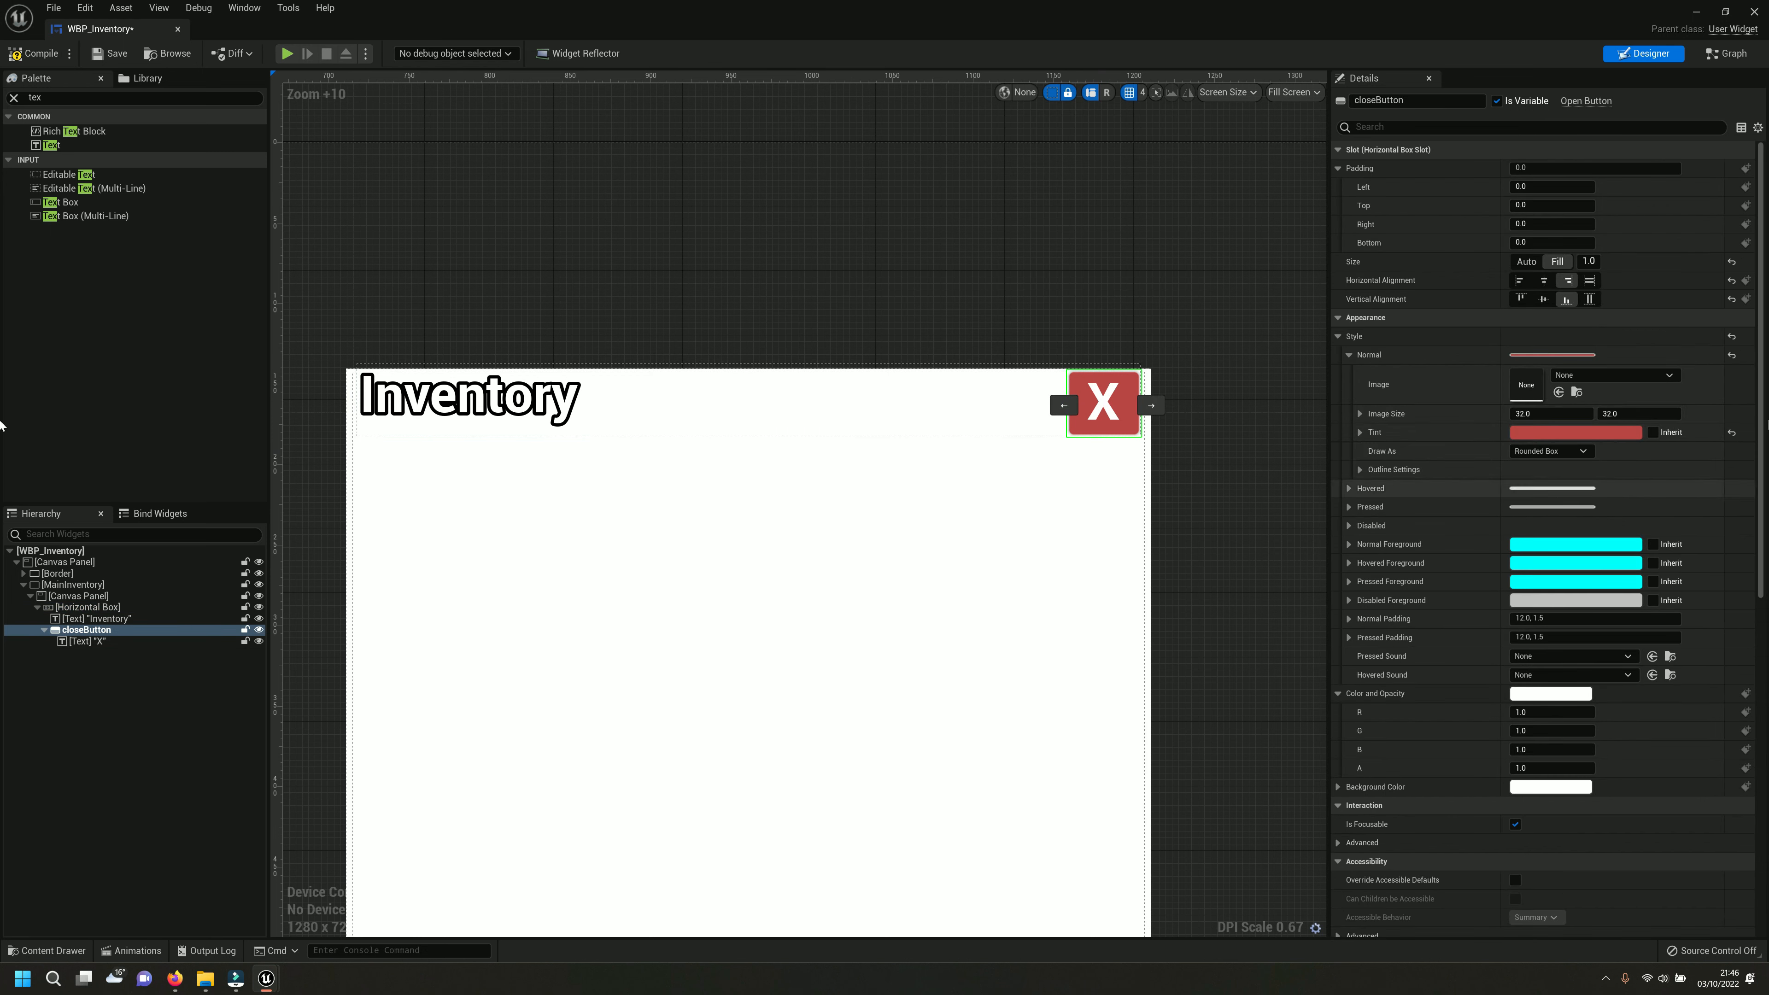
{"action": "left_click", "coordinate": [1348, 355]}
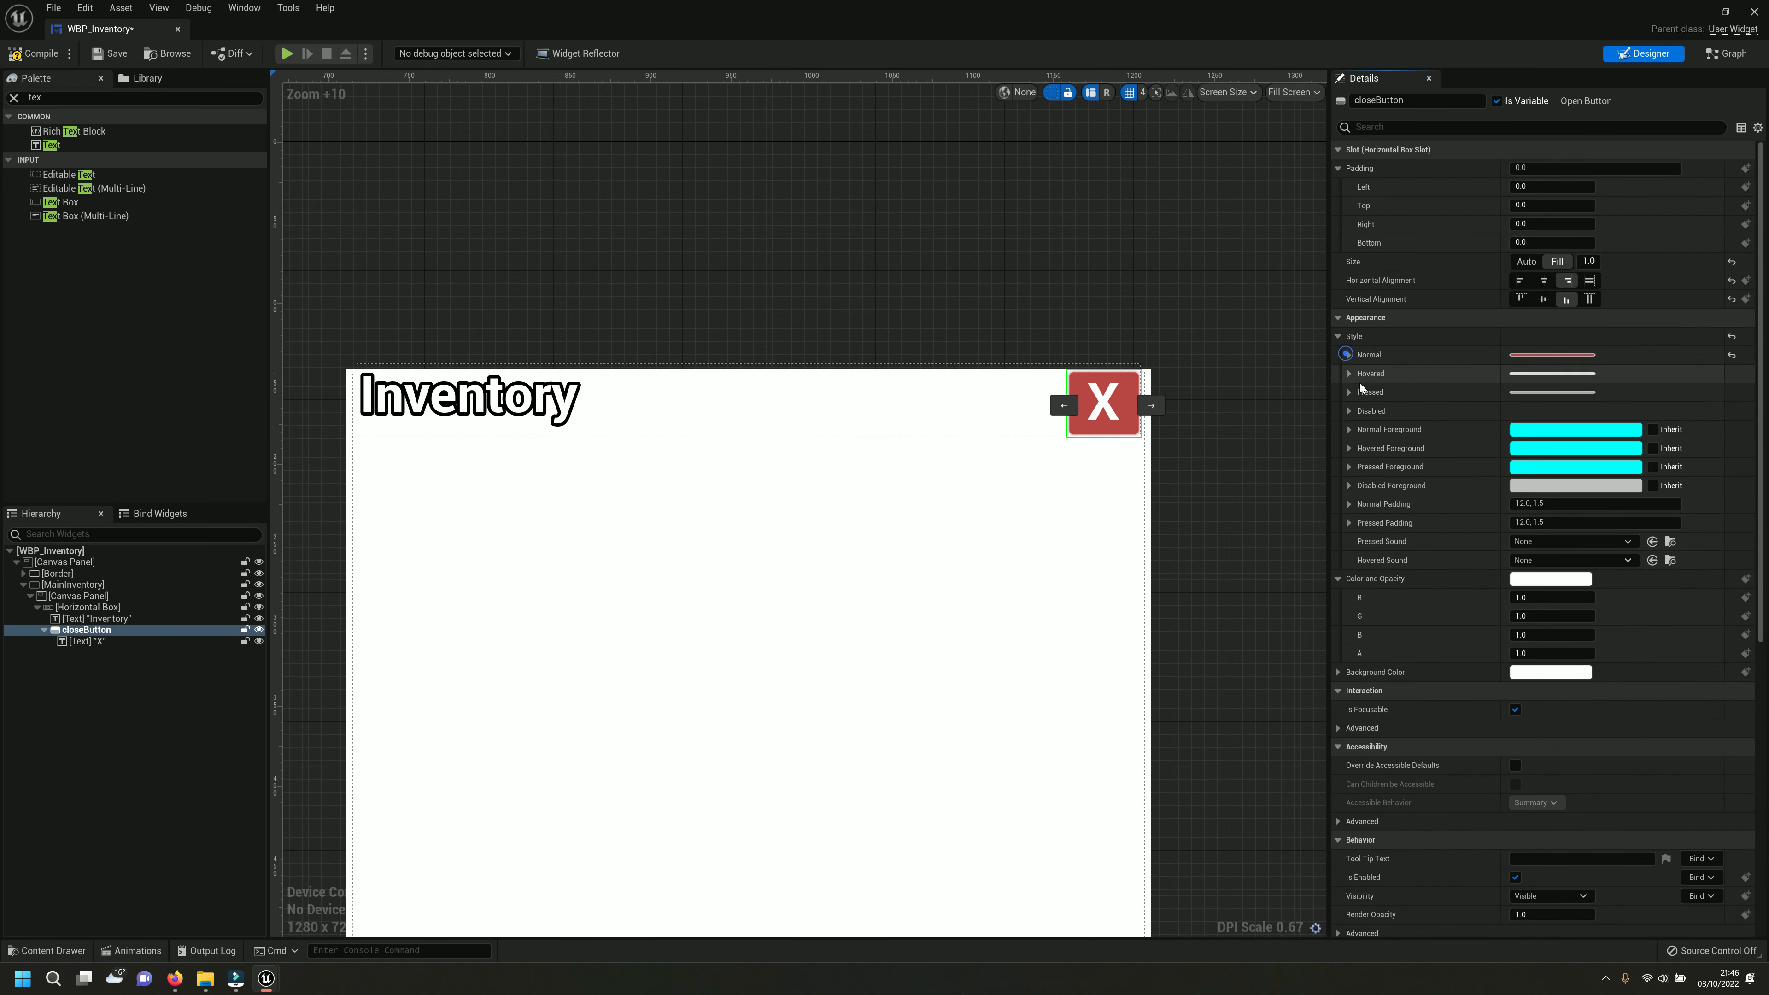
{"action": "left_click", "coordinate": [1349, 373]}
{"action": "left_click", "coordinate": [1530, 453]}
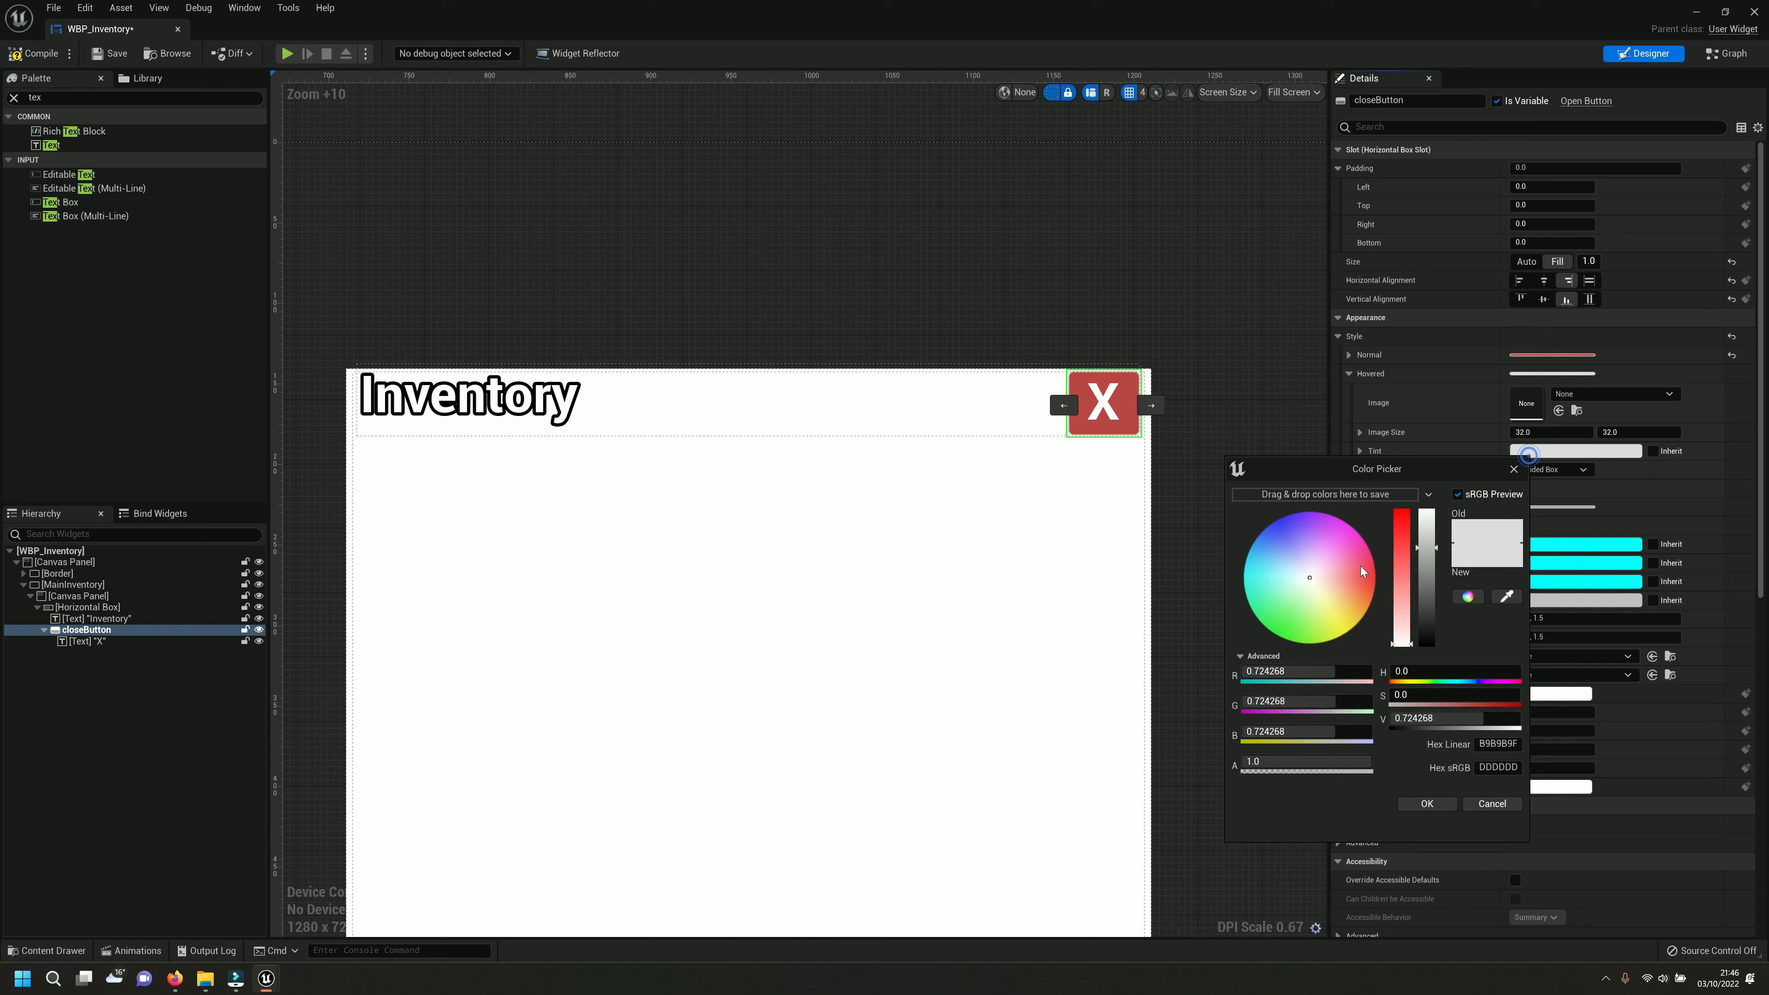
{"action": "left_click_drag", "start_coordinate": [1347, 598], "coordinate": [1346, 624]}
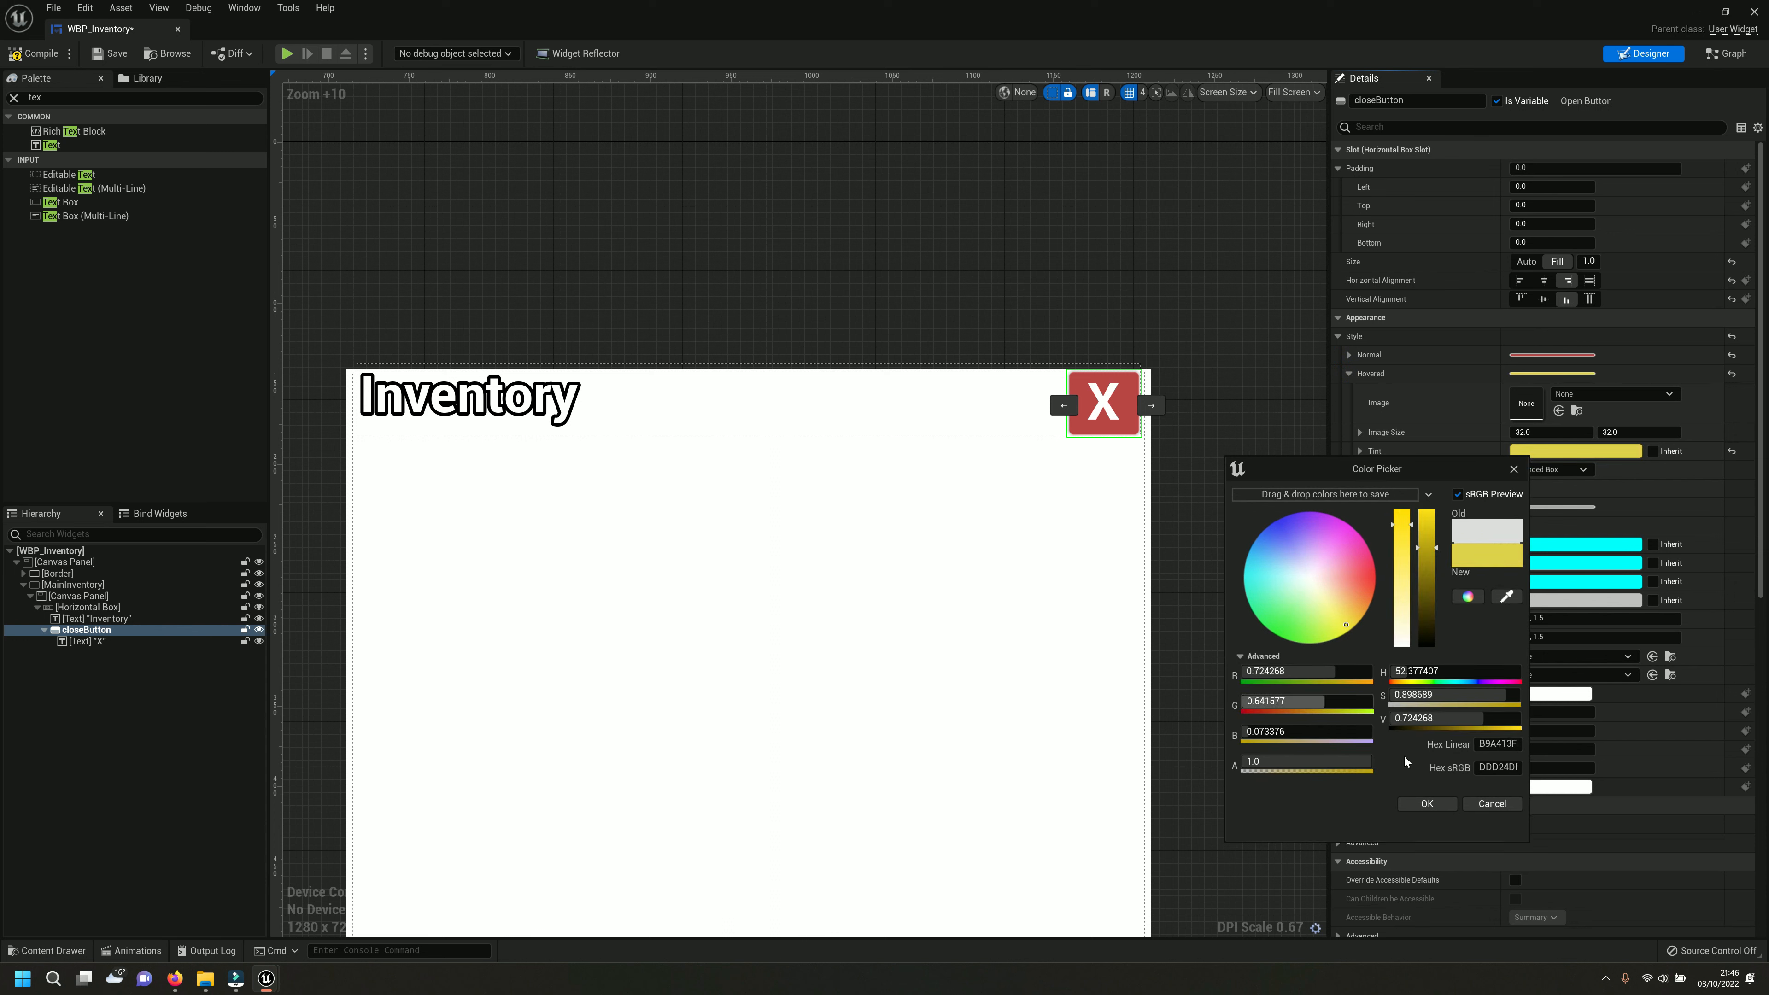
{"action": "left_click", "coordinate": [1443, 808]}
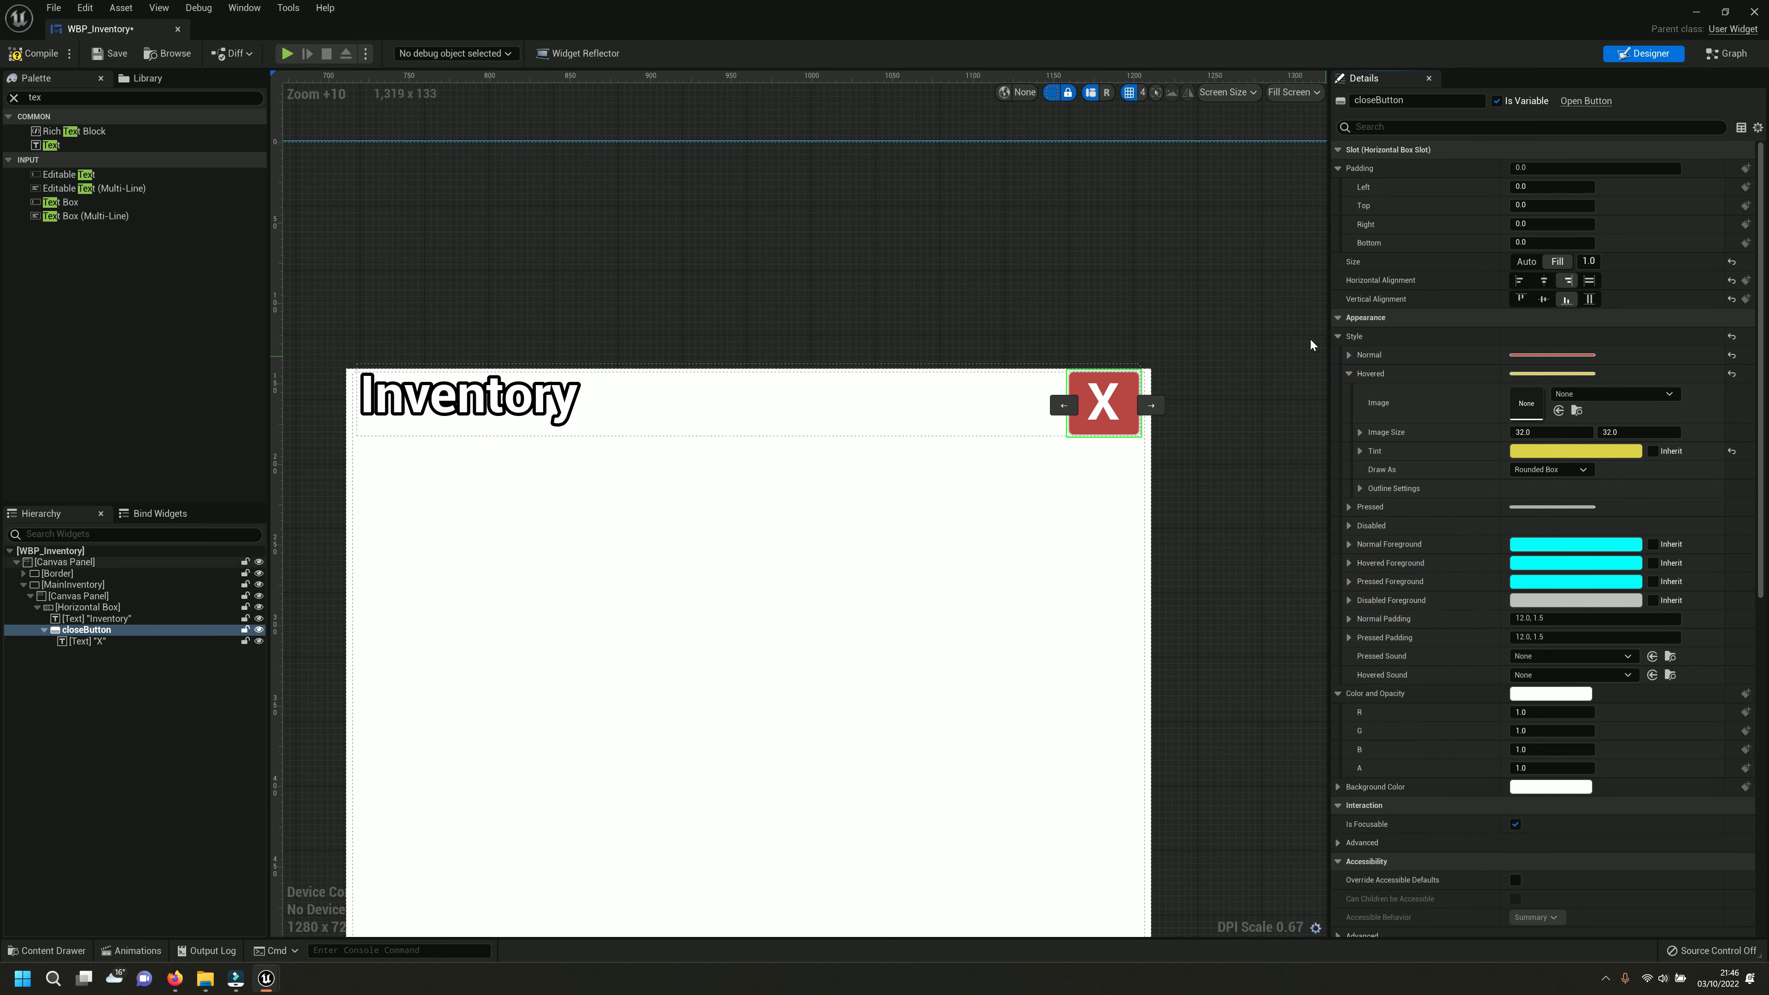
{"action": "left_click", "coordinate": [31, 57]}
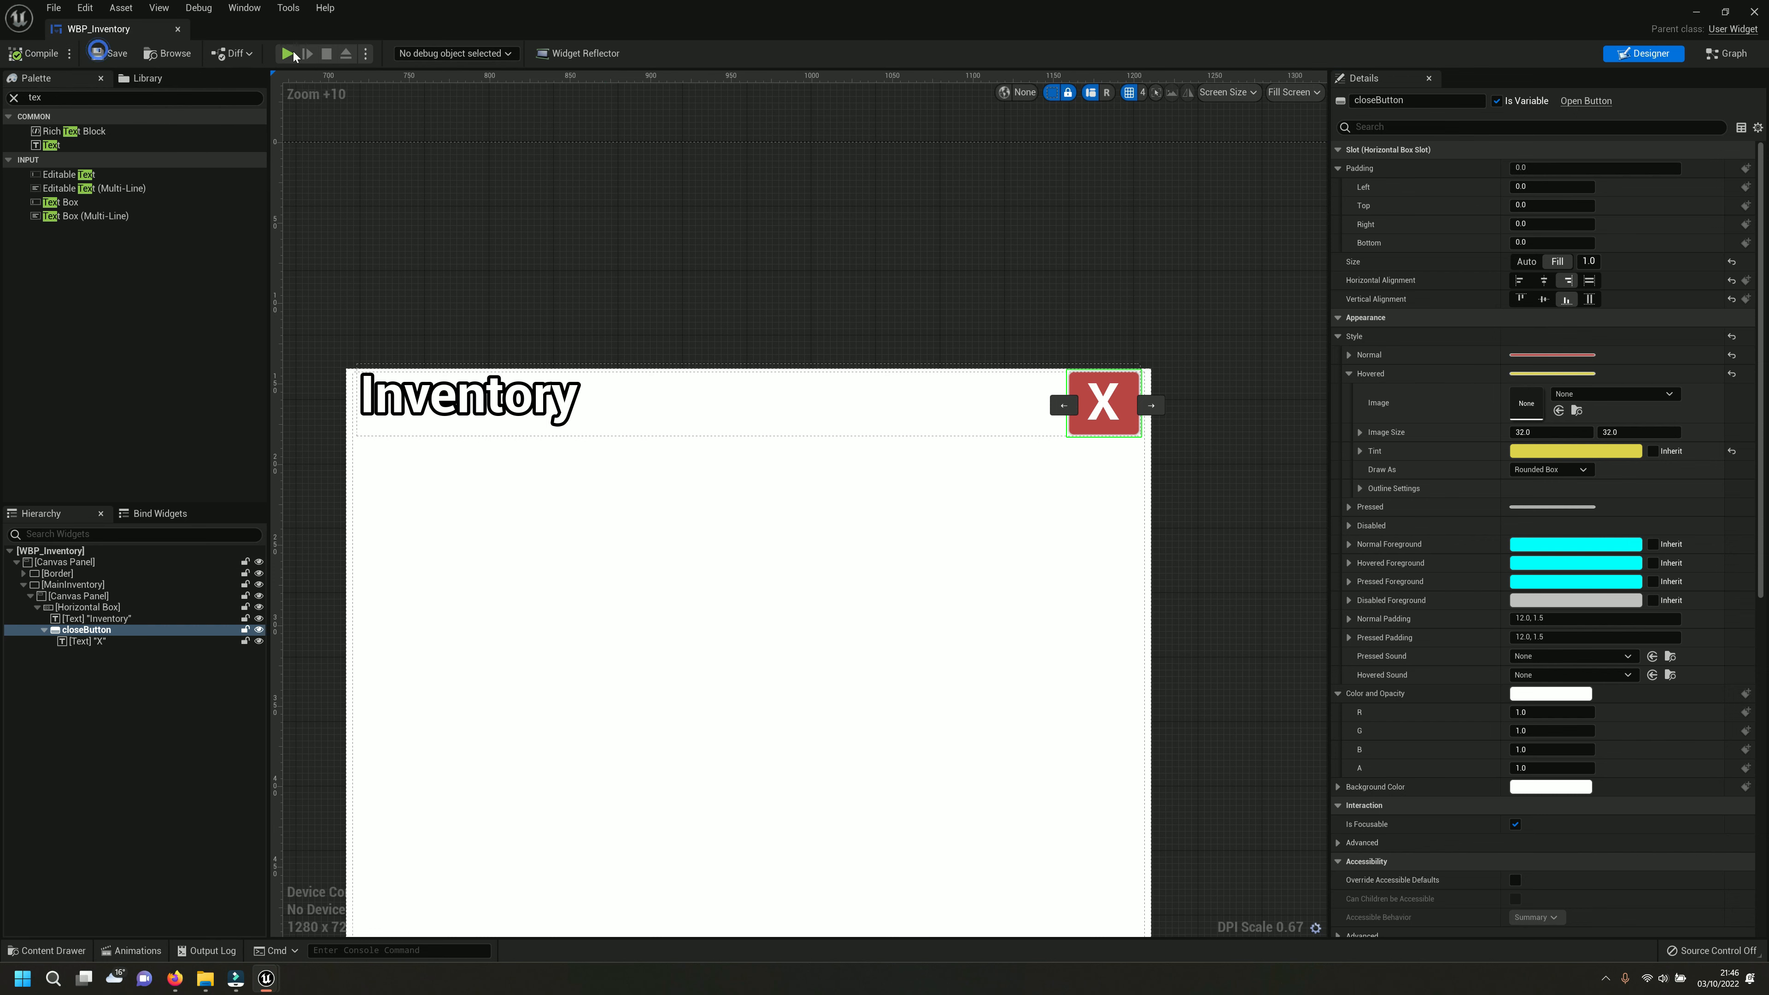
Play the level to check the close button's new colours, stop the simulation and maximize the widget editor again.
{"action": "left_click", "coordinate": [287, 53]}
{"action": "left_click_drag", "start_coordinate": [890, 11], "coordinate": [989, 649]}
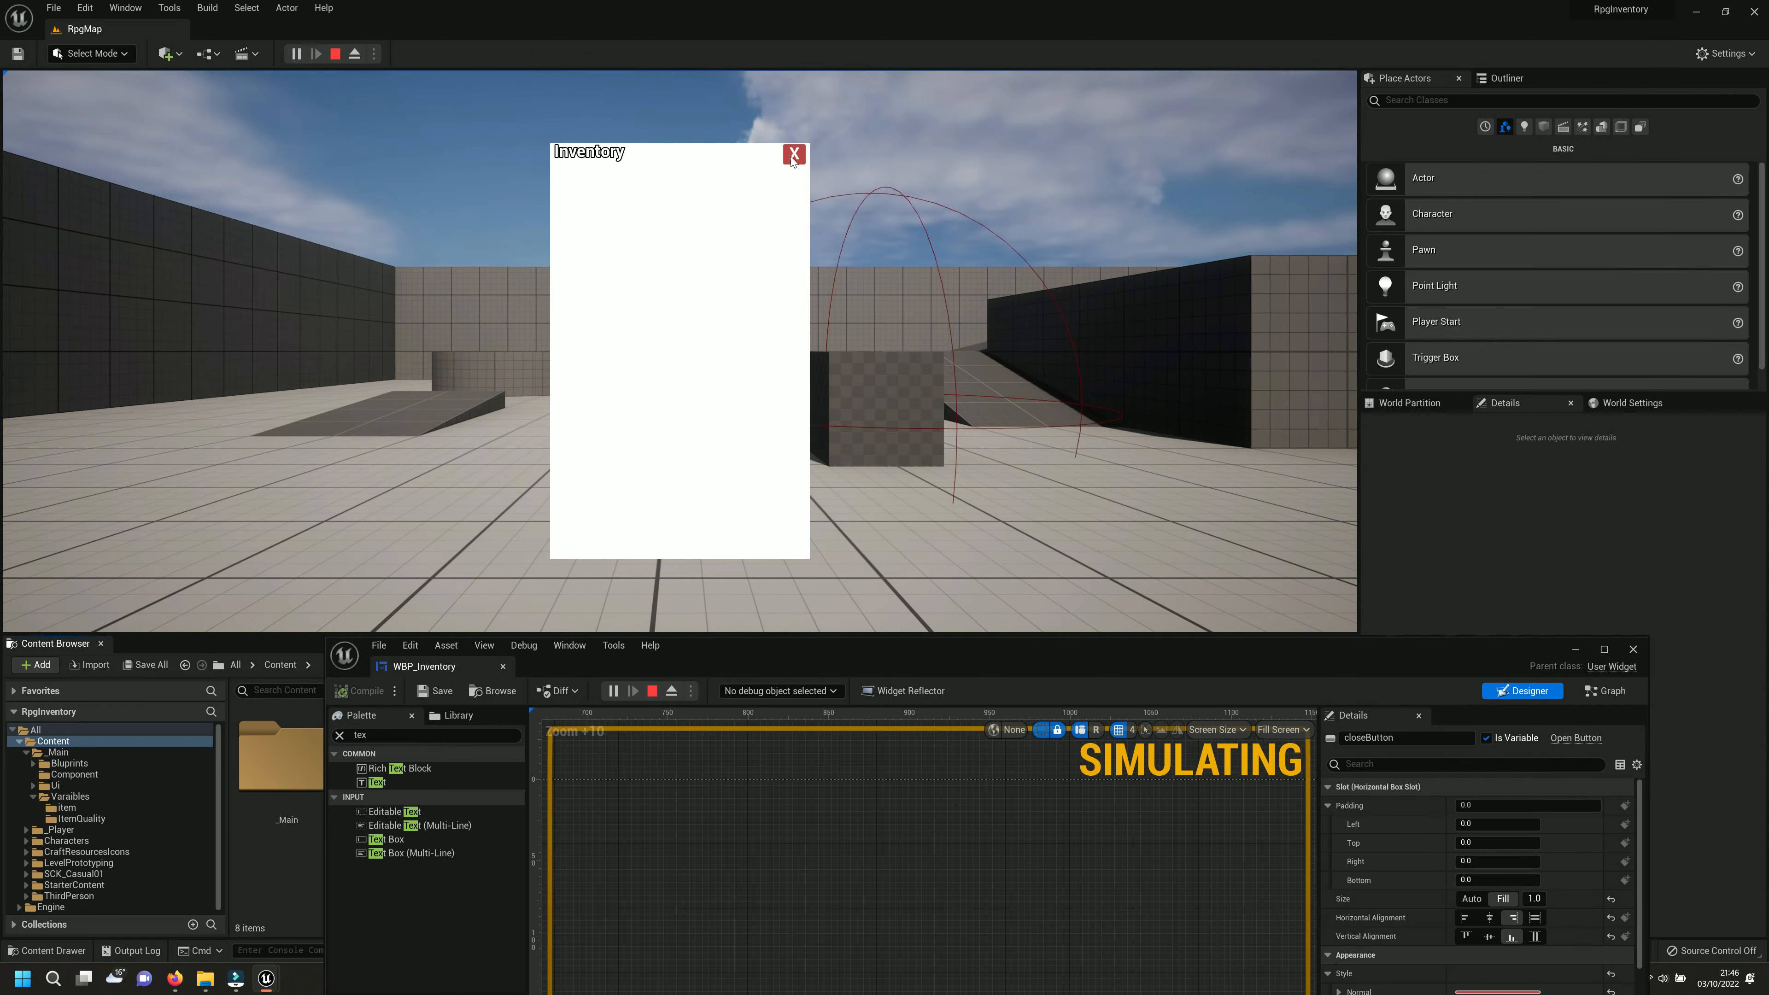
{"action": "key", "text": "Escape"}
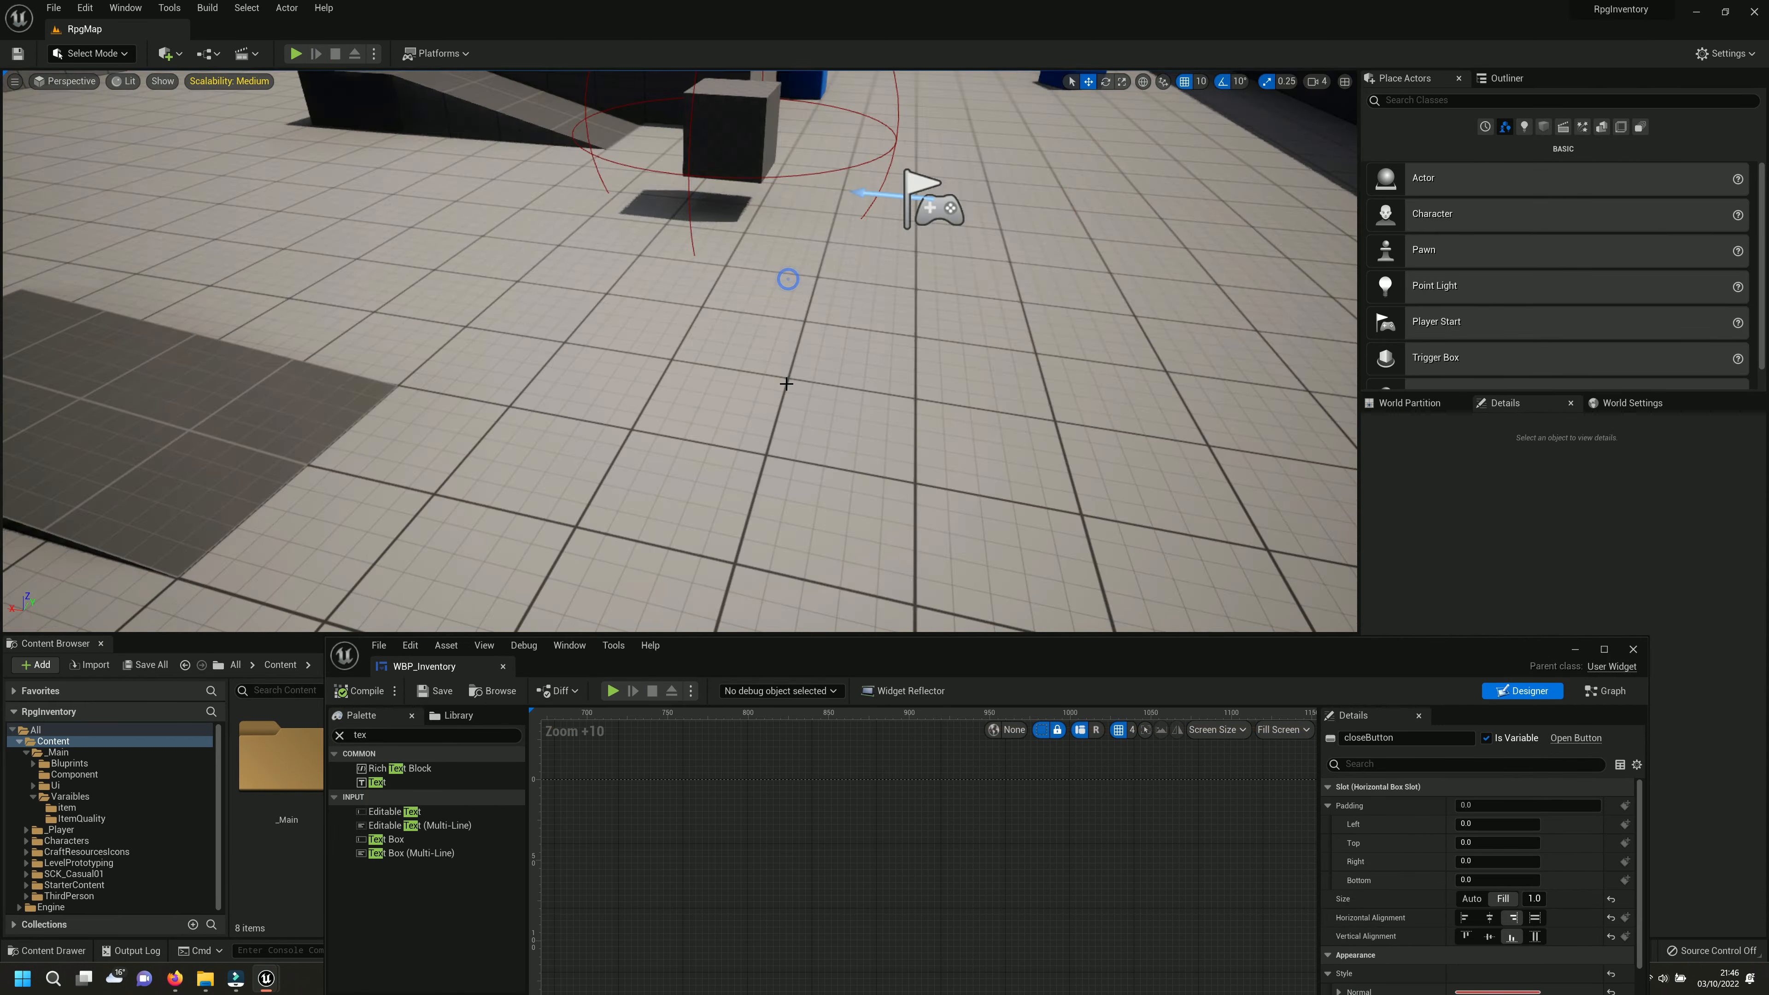
{"action": "double_click", "coordinate": [860, 649]}
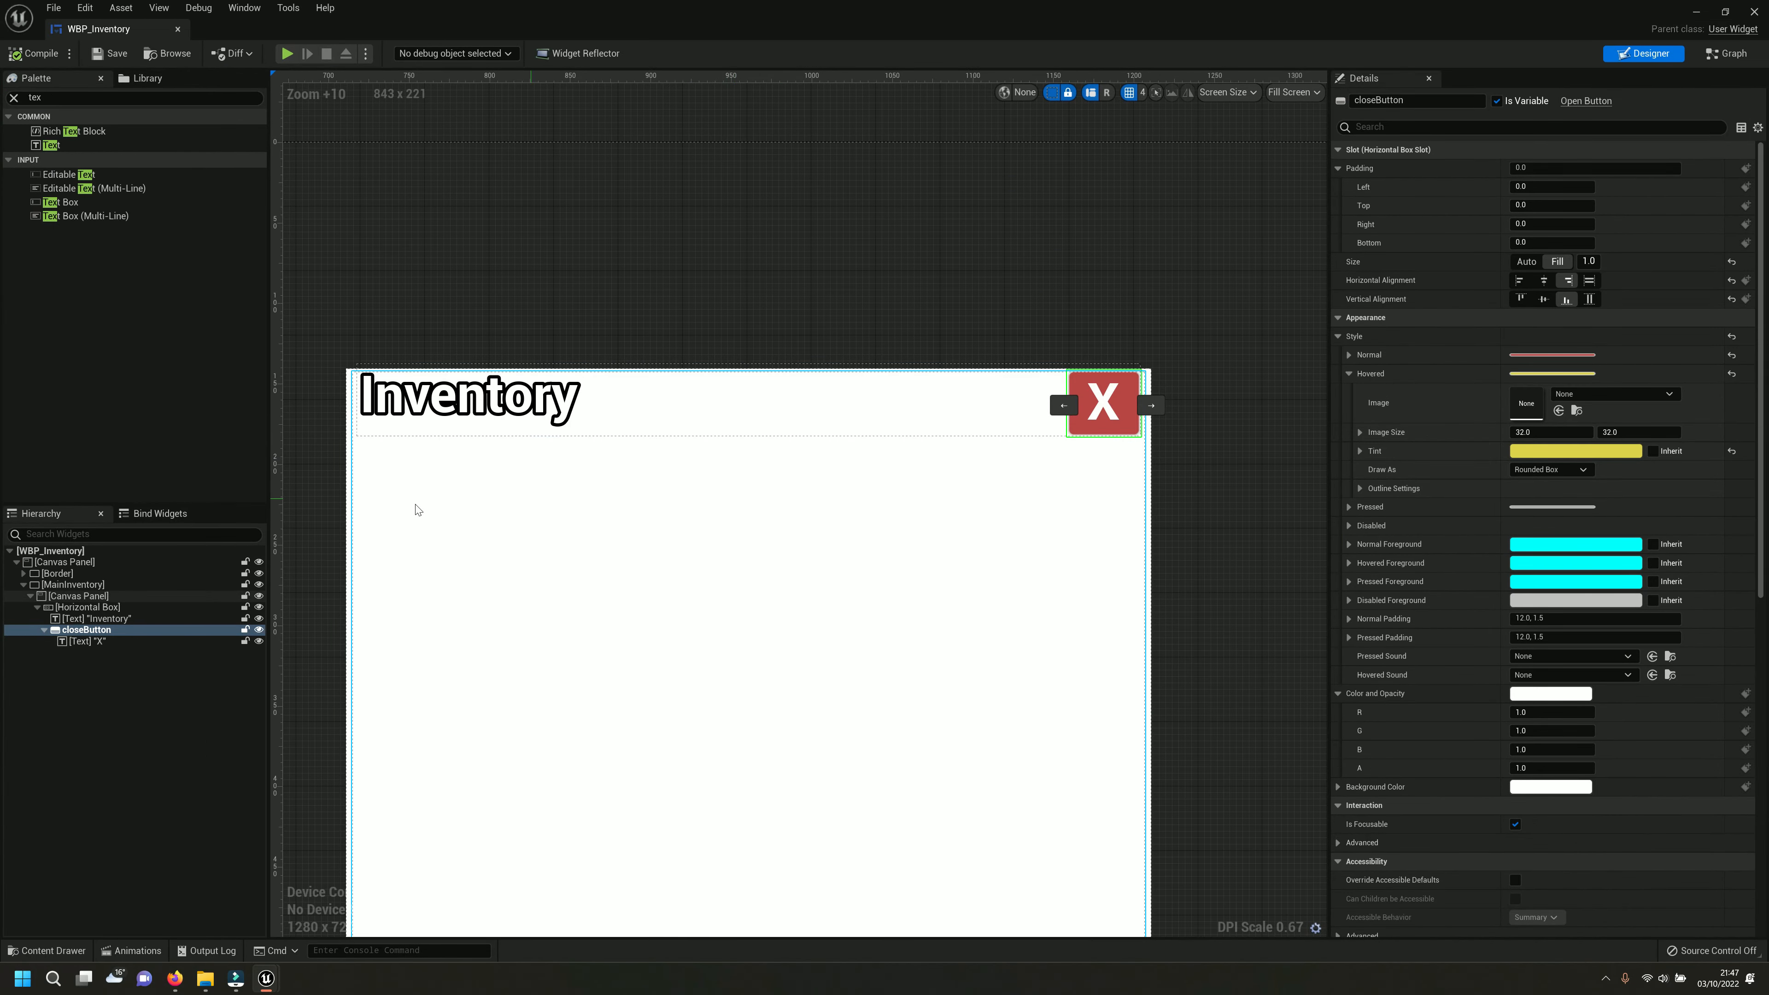
Try a brush tint alpha of 0.0 on the MainInventory border, and settle on an alpha of 0.1.
{"action": "left_click", "coordinate": [116, 746]}
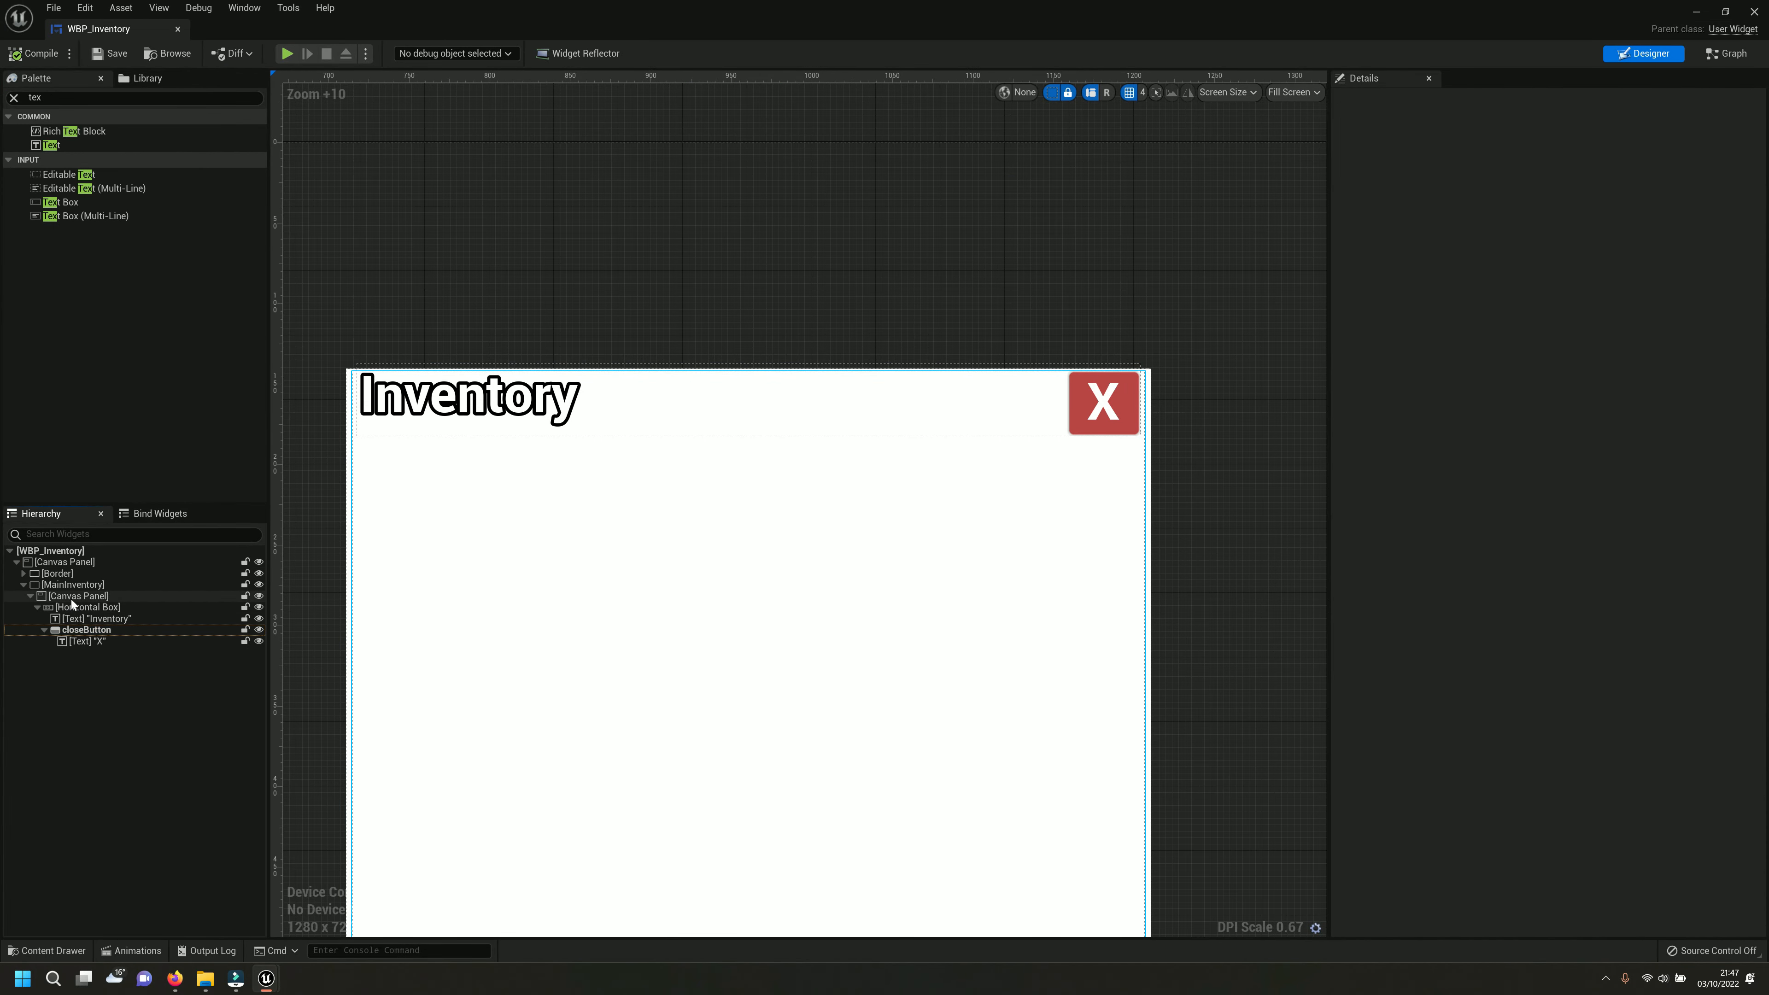
{"action": "left_click", "coordinate": [77, 586]}
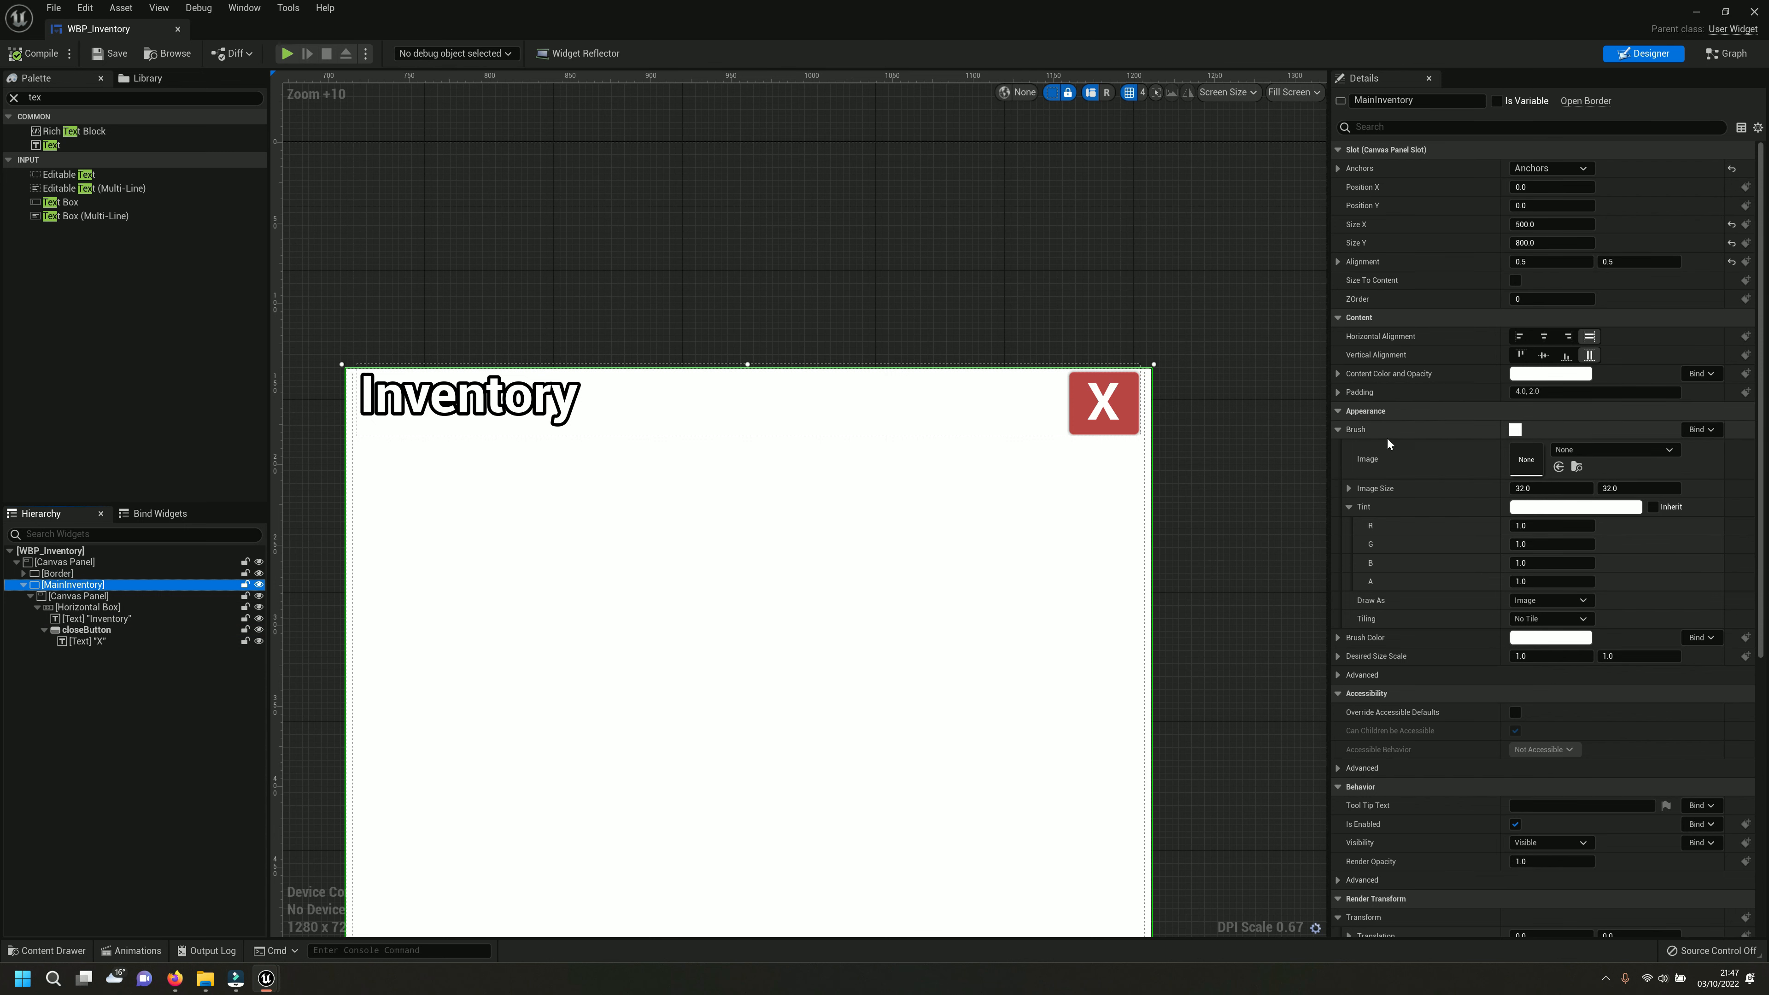
{"action": "left_click_drag", "start_coordinate": [1541, 583], "coordinate": [1541, 583]}
{"action": "key", "text": "Return"}
{"action": "scroll", "coordinate": [1106, 550], "scroll_direction": "down", "scroll_amount": 3}
{"action": "right_click_drag", "start_coordinate": [890, 607], "coordinate": [887, 473]}
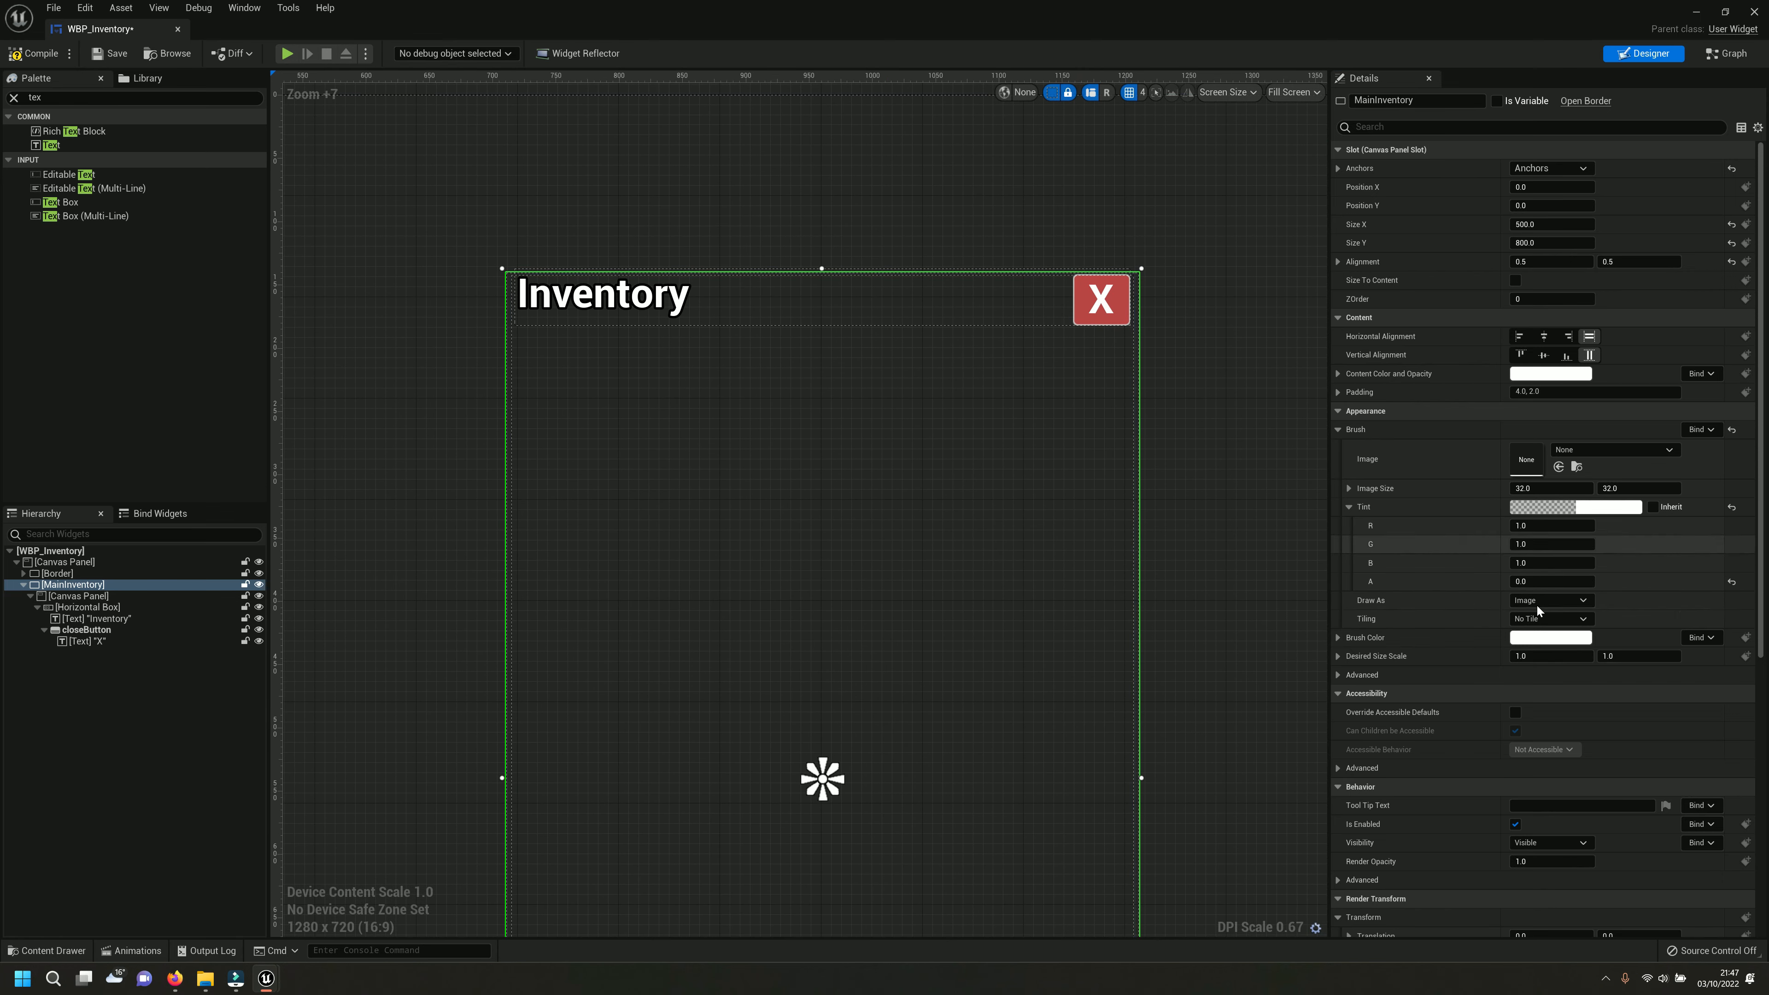
{"action": "left_click", "coordinate": [1529, 581]}
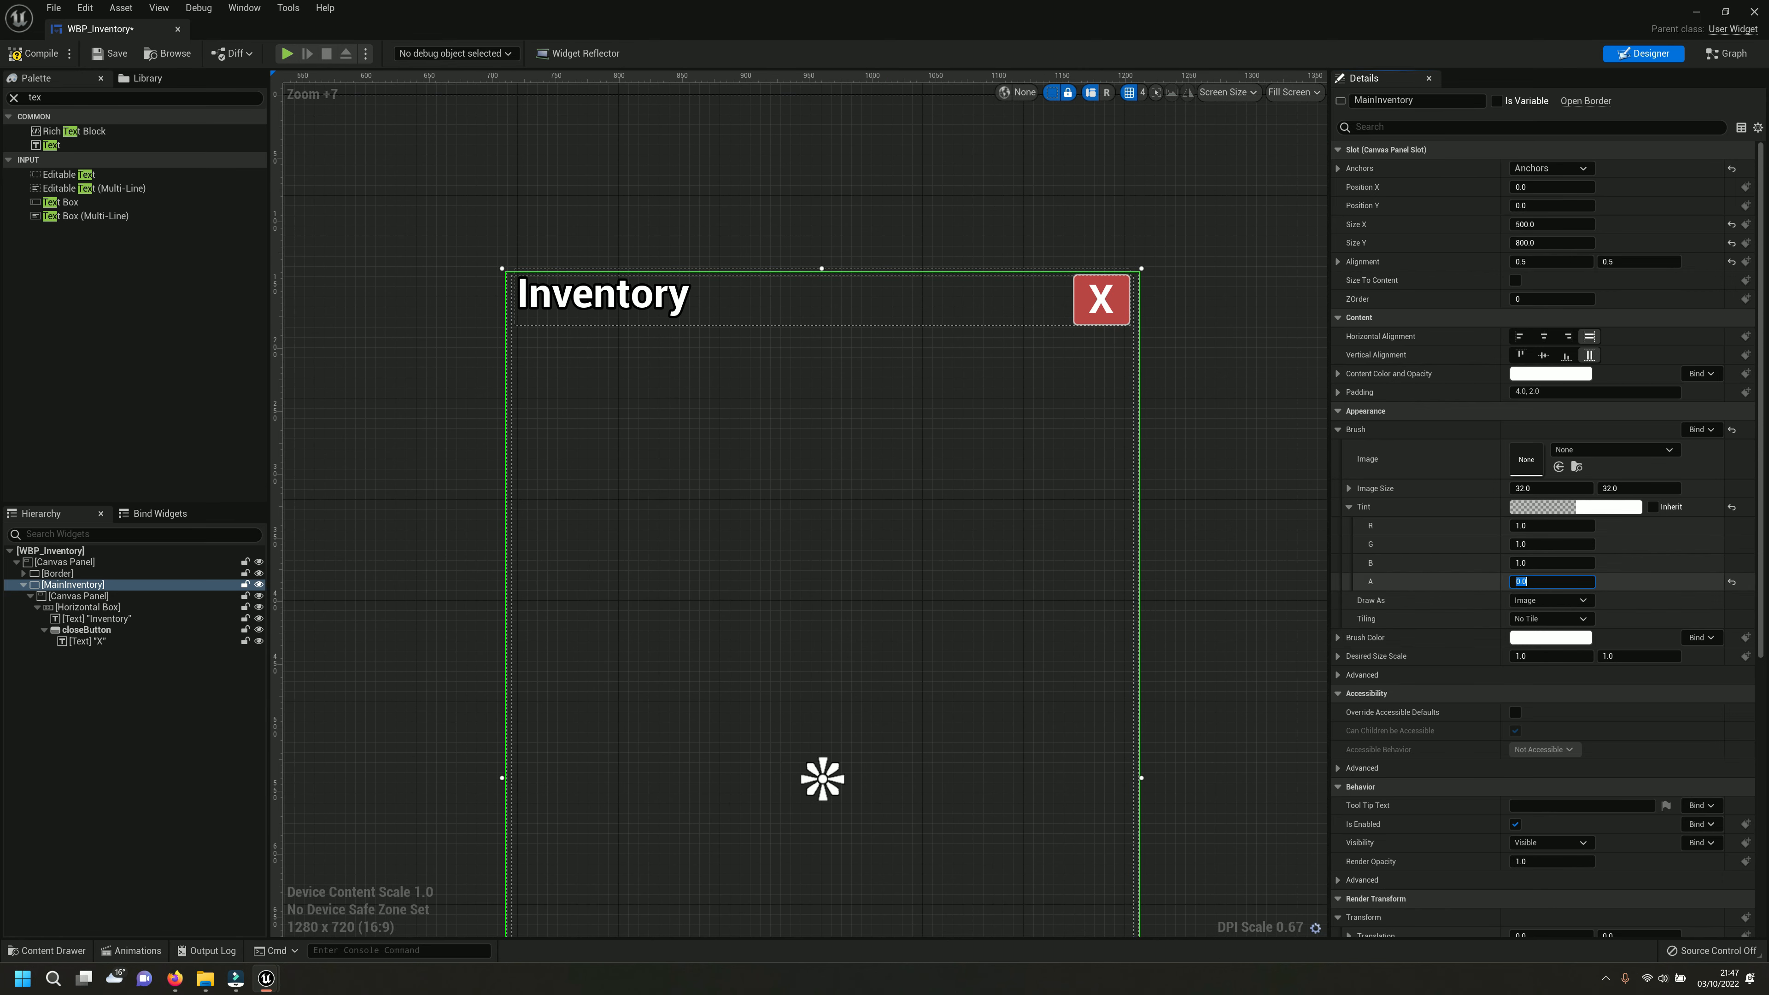
{"action": "type", "text": "0.1"}
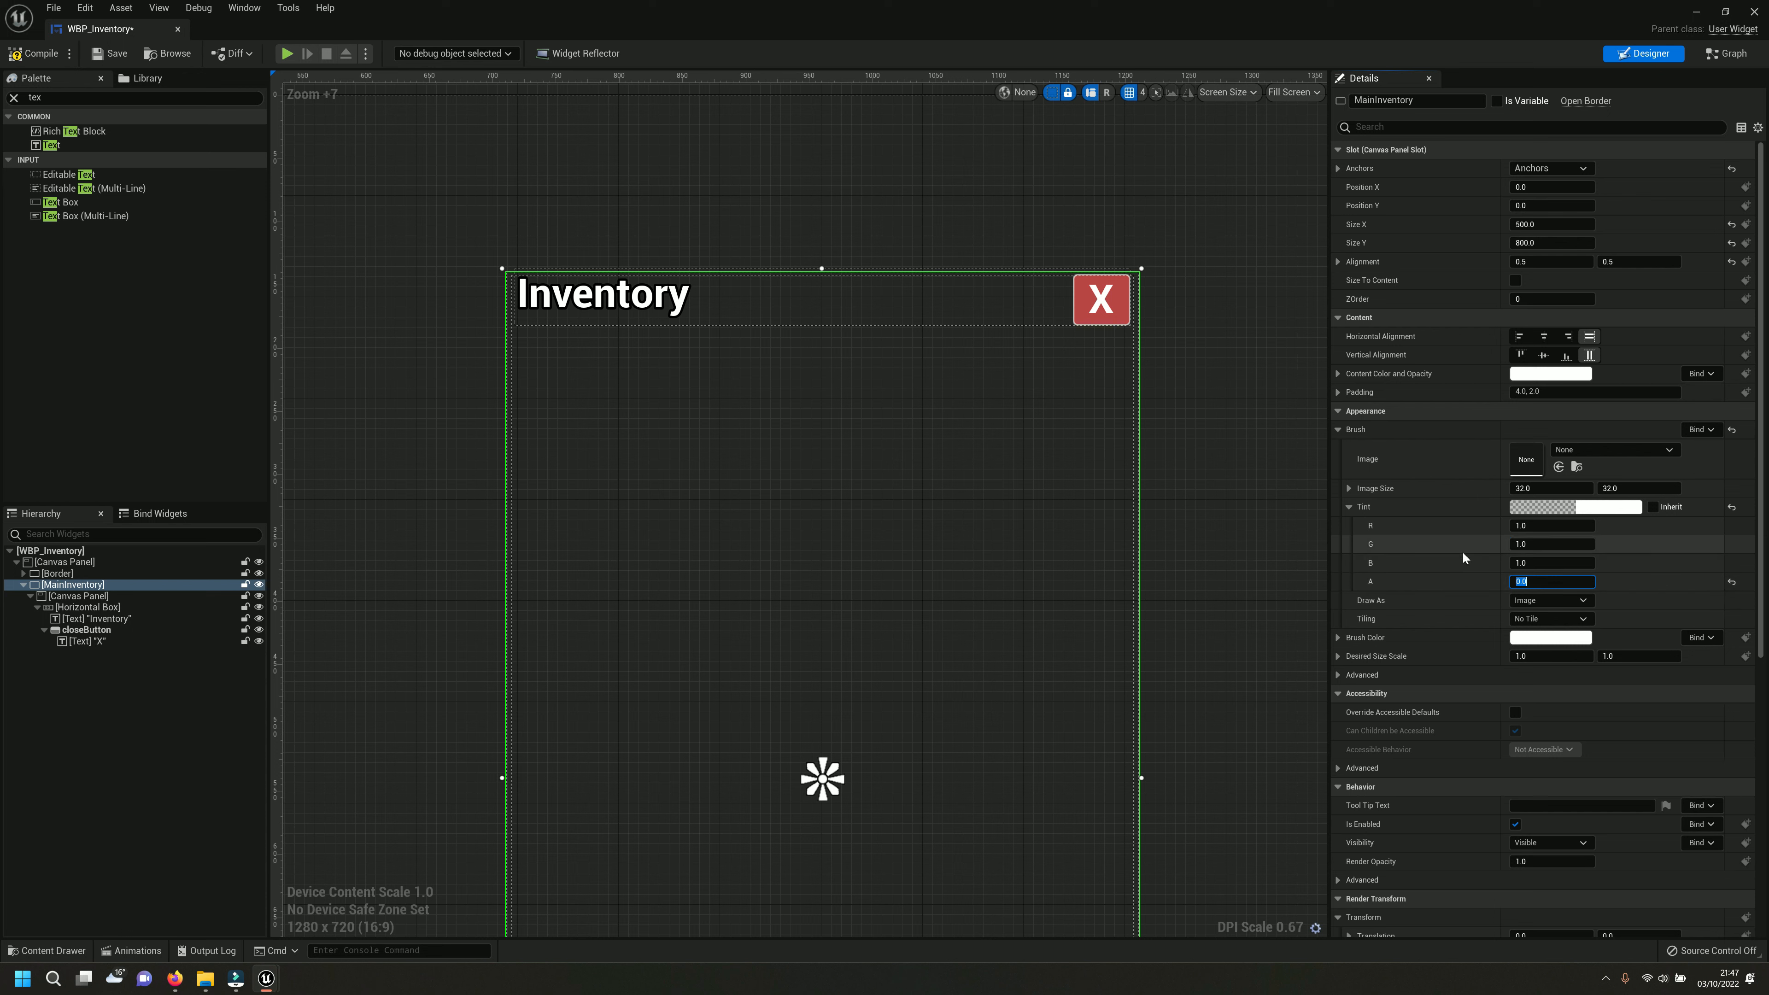
{"action": "key", "text": "Return"}
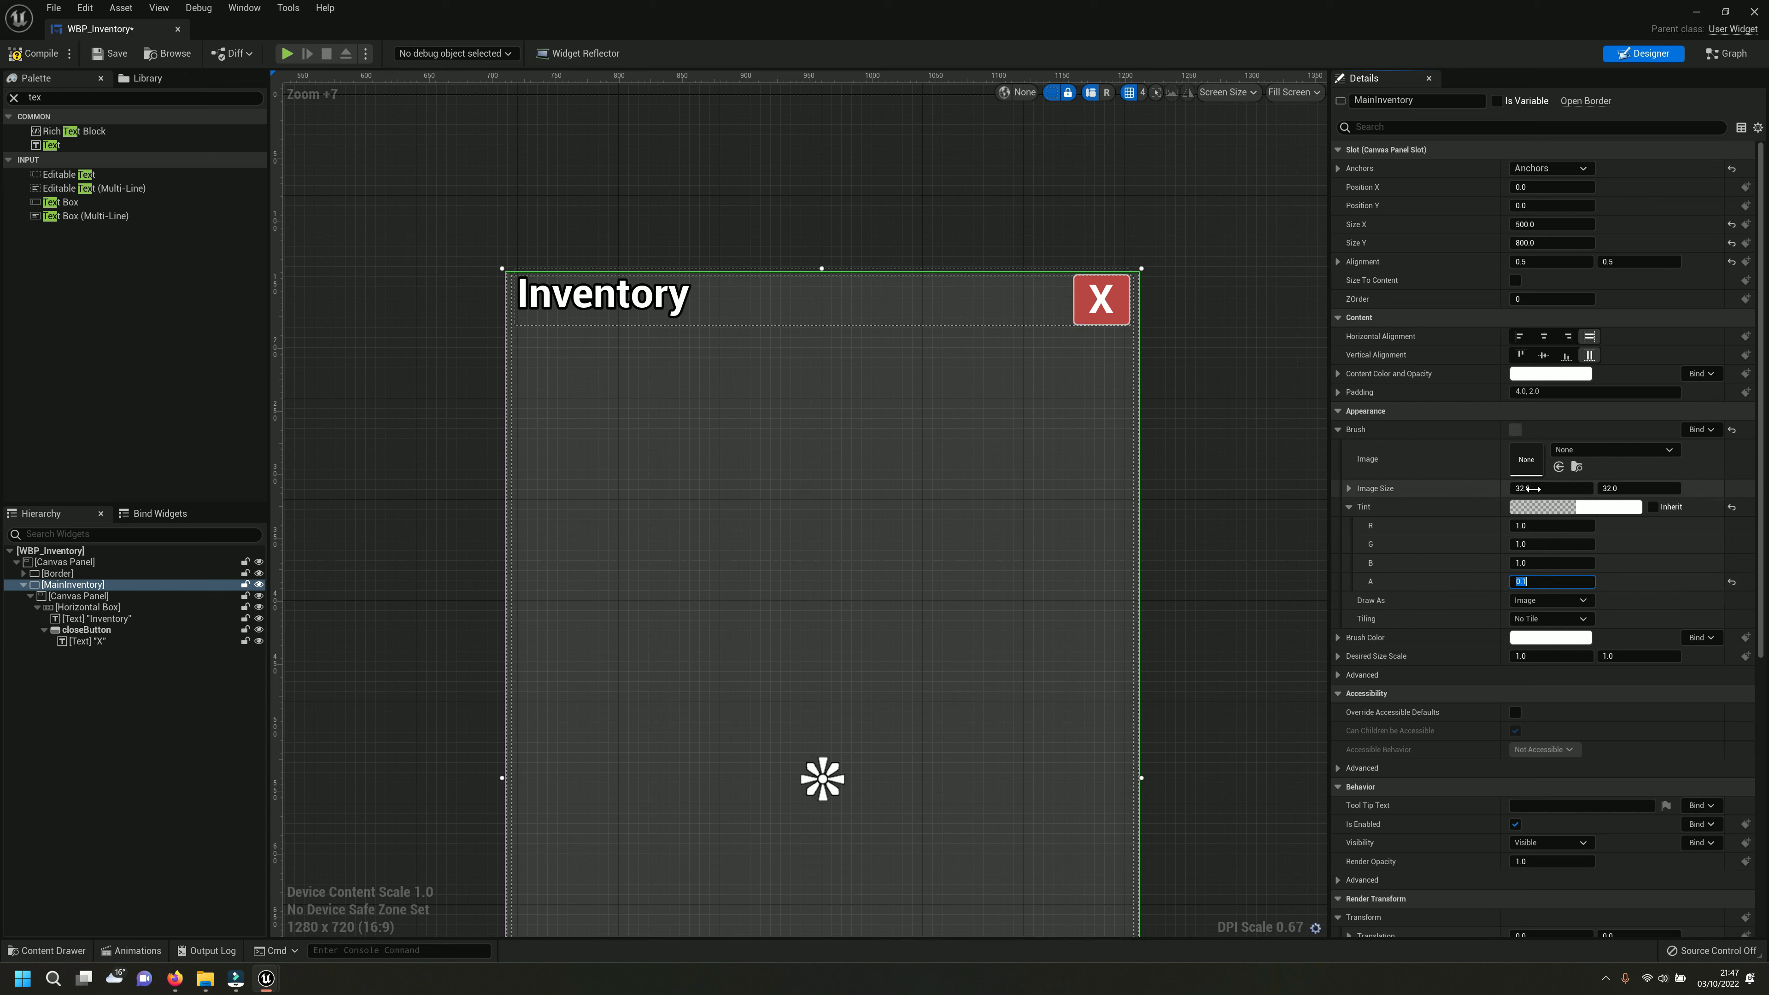
Set the MainInventory border's brush tint colour to black, and compile and save the widget.
{"action": "left_click", "coordinate": [1598, 510]}
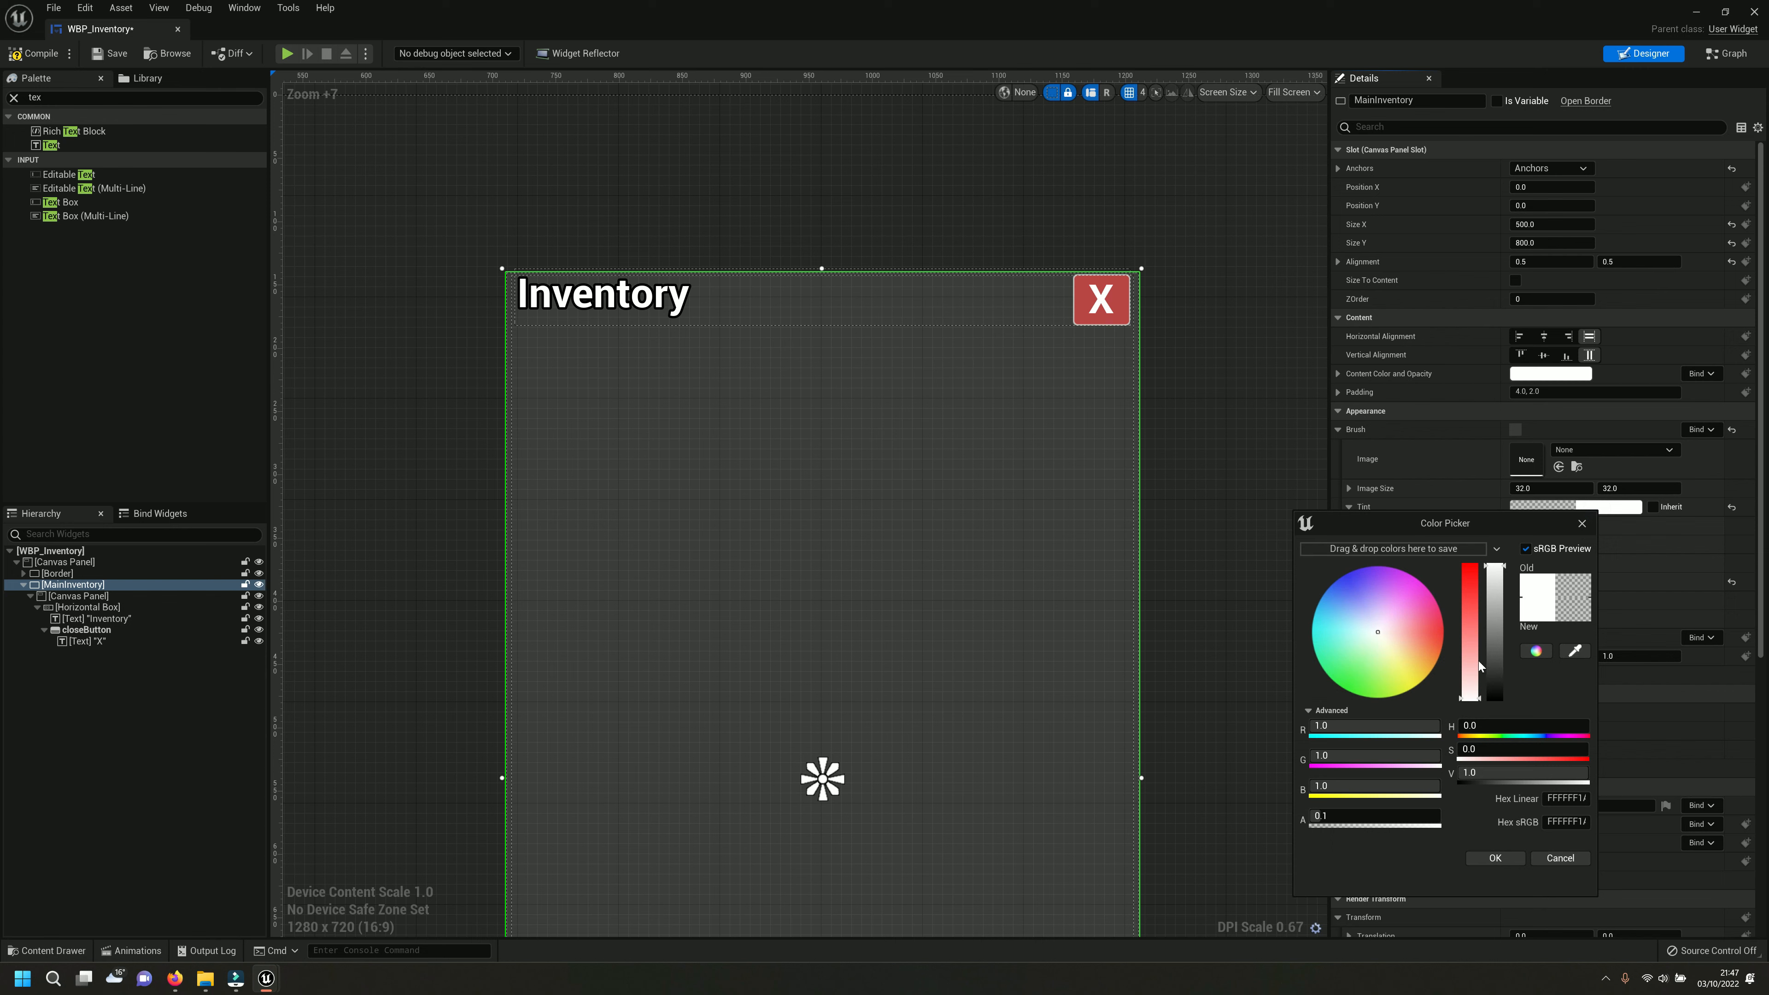
{"action": "left_click_drag", "start_coordinate": [1479, 661], "coordinate": [1491, 697]}
{"action": "left_click", "coordinate": [1493, 858]}
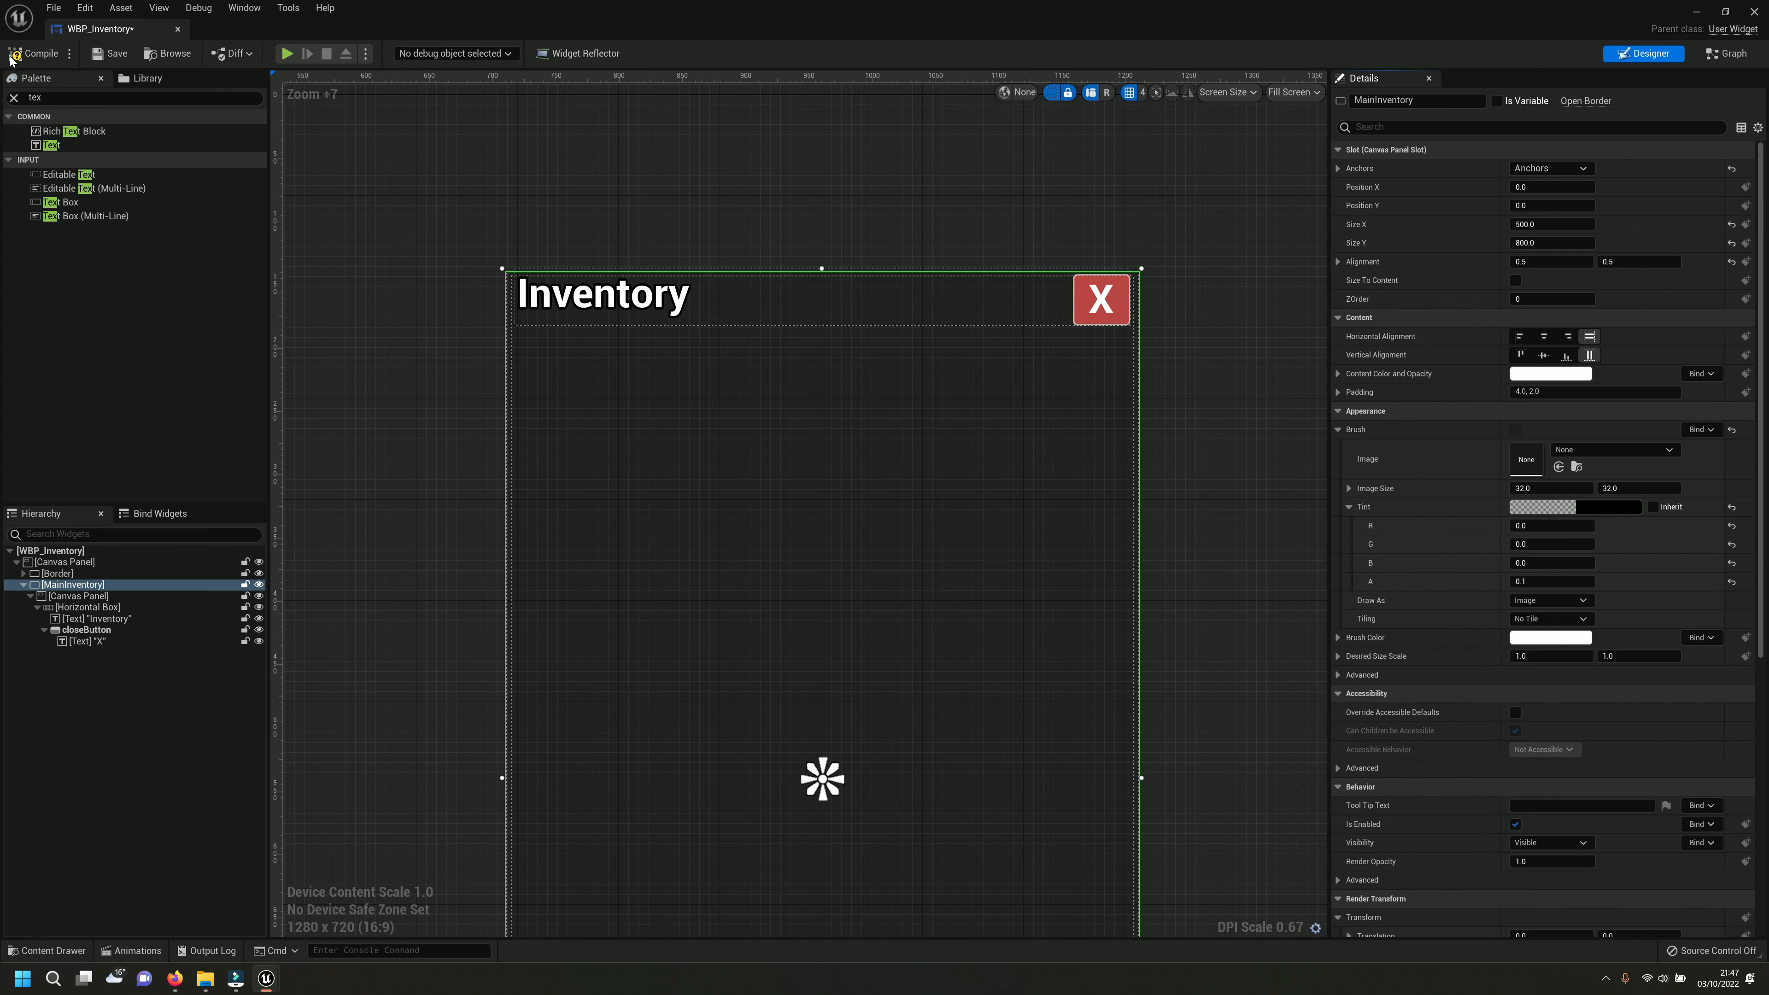
{"action": "left_click", "coordinate": [107, 55]}
Play the level and move the character around behind the semi-transparent inventory panel, stop the simulation and return to the maximized widget editor.
{"action": "left_click_drag", "start_coordinate": [774, 18], "coordinate": [848, 433]}
{"action": "left_click", "coordinate": [470, 477]}
{"action": "left_click_drag", "start_coordinate": [738, 430], "coordinate": [744, 635]}
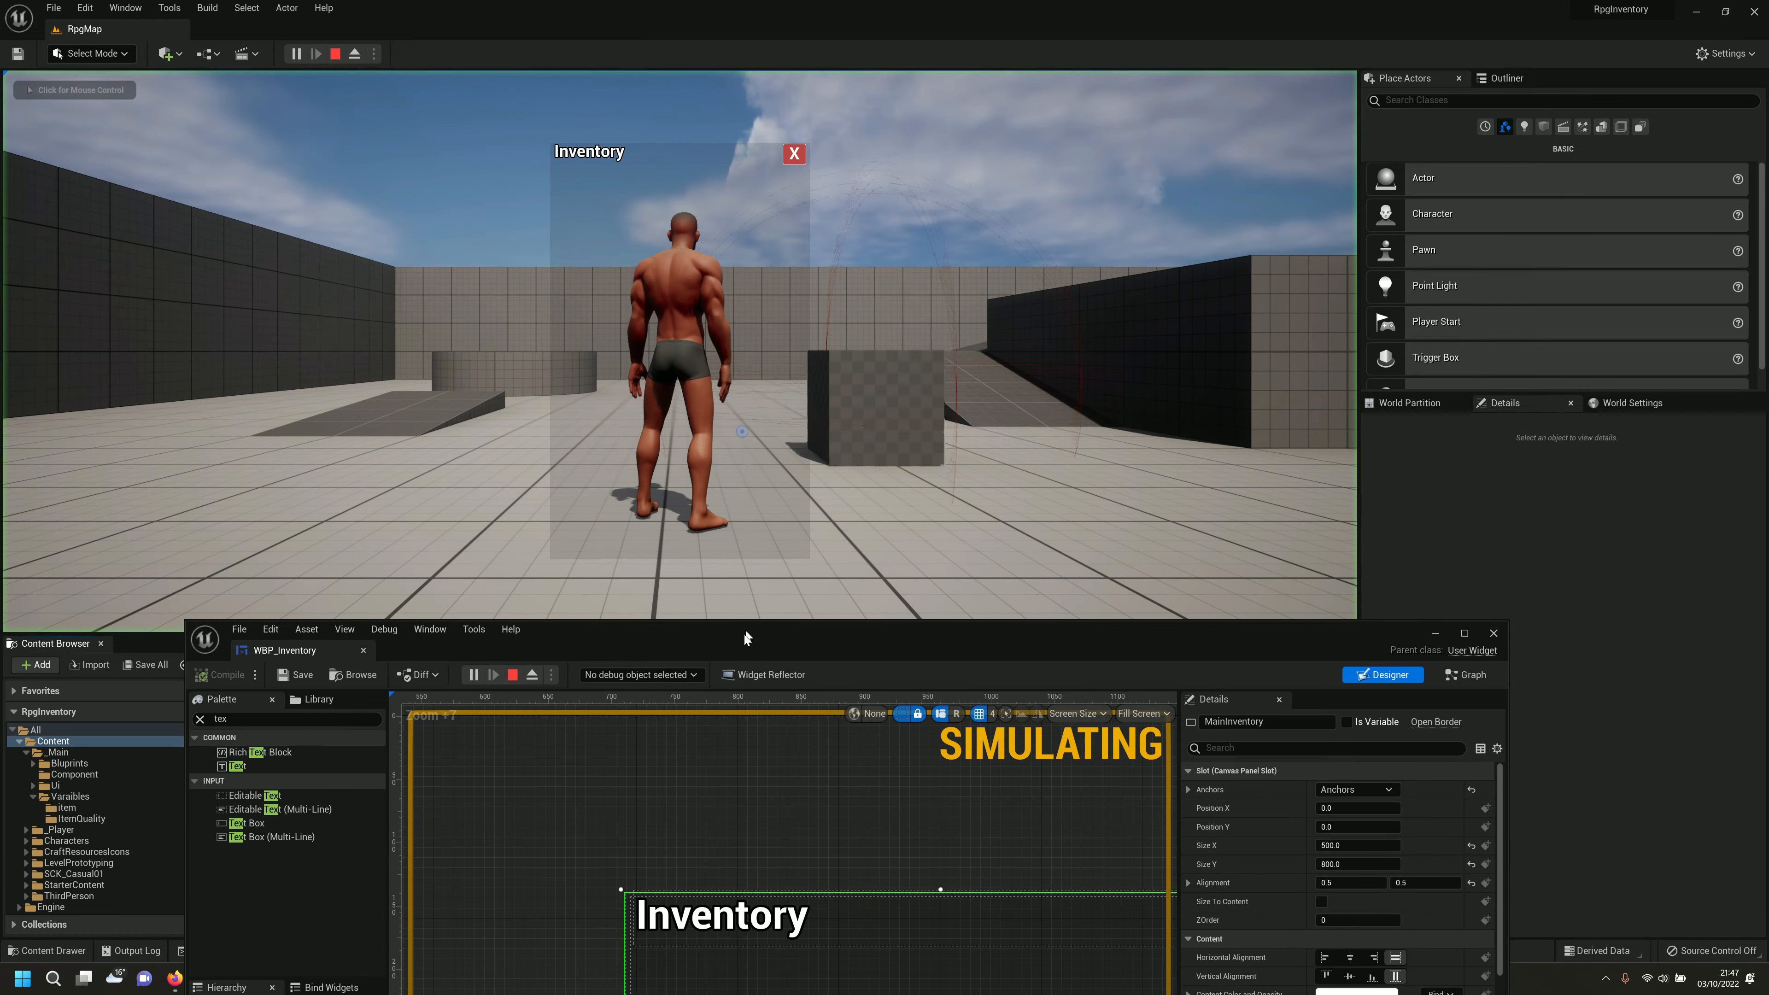
{"action": "key", "text": "w"}
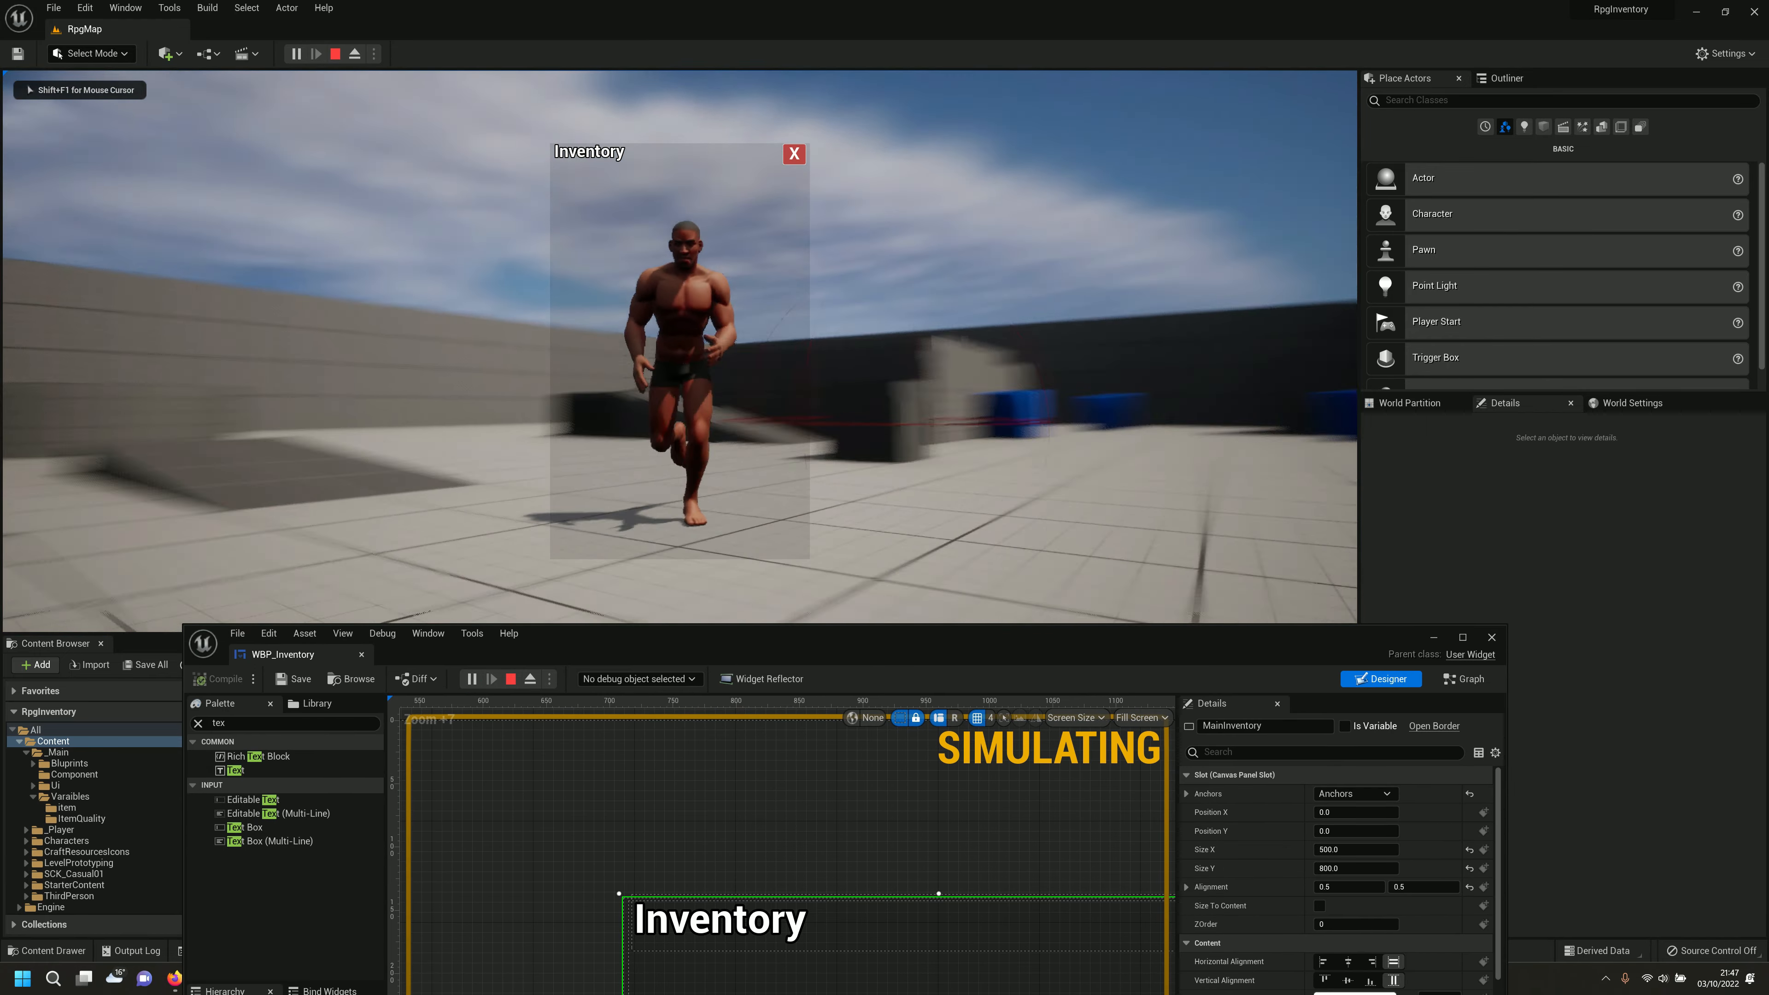
{"action": "key", "text": "Escape"}
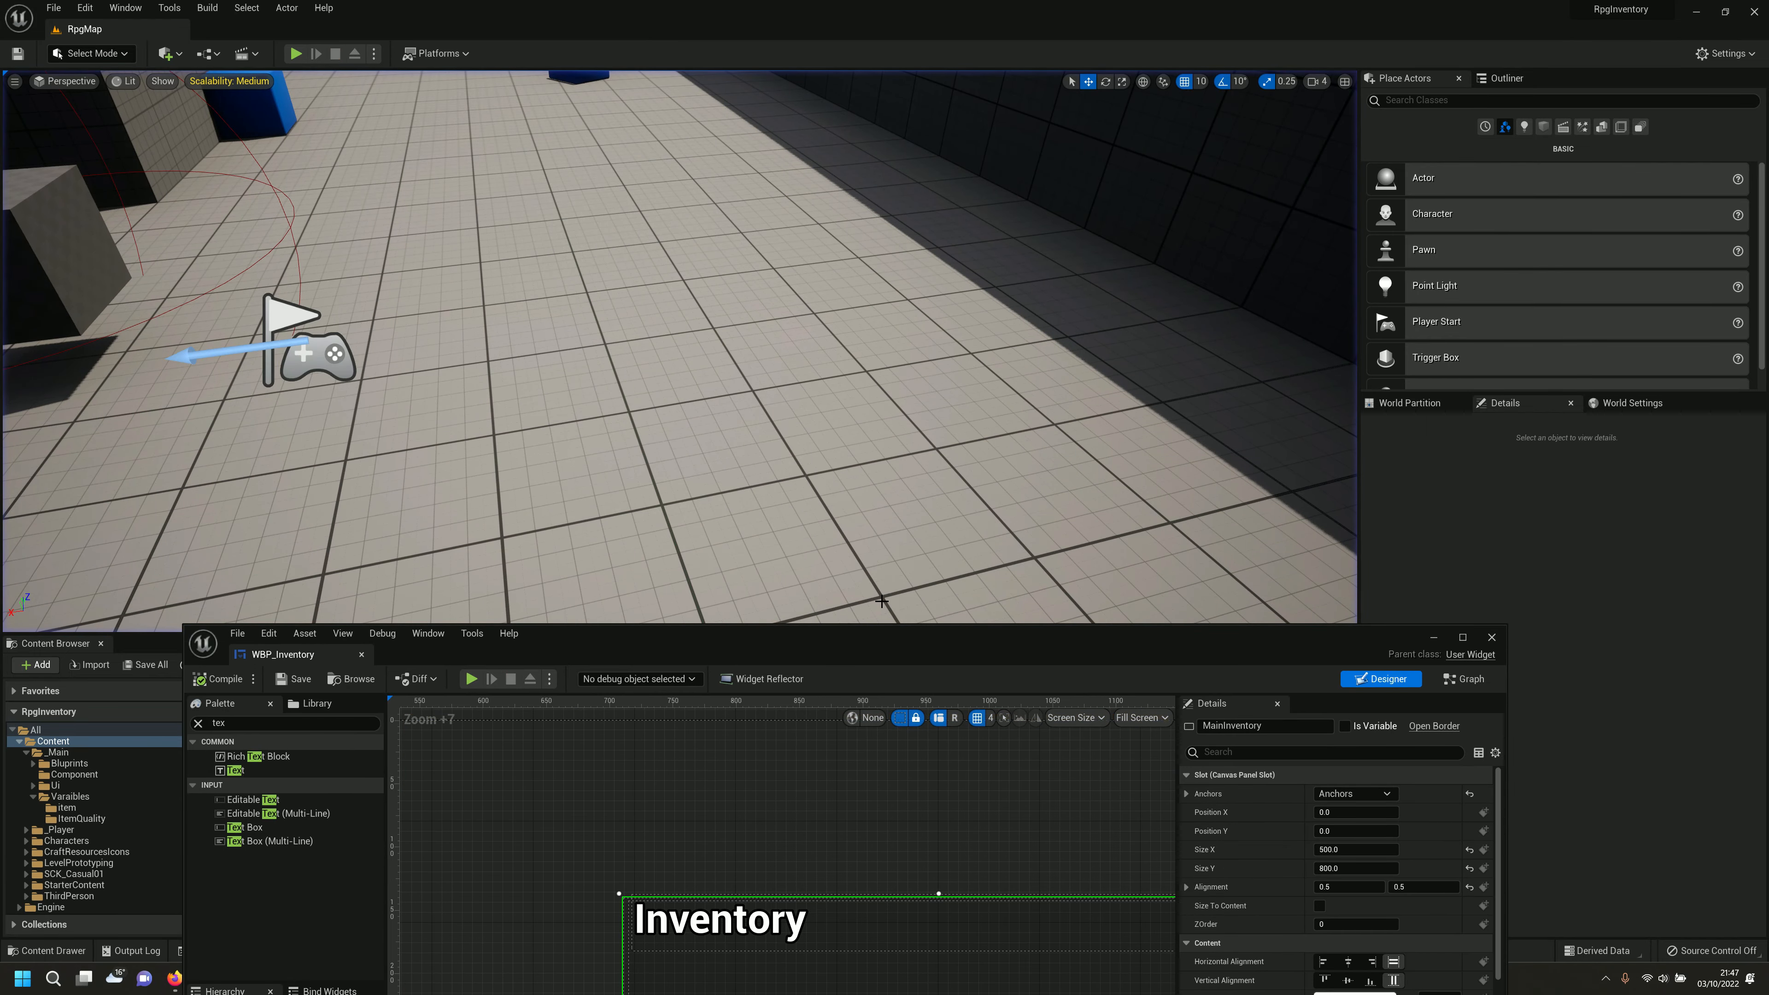
{"action": "double_click", "coordinate": [856, 635]}
{"action": "scroll", "coordinate": [629, 549], "scroll_direction": "down", "scroll_amount": 8}
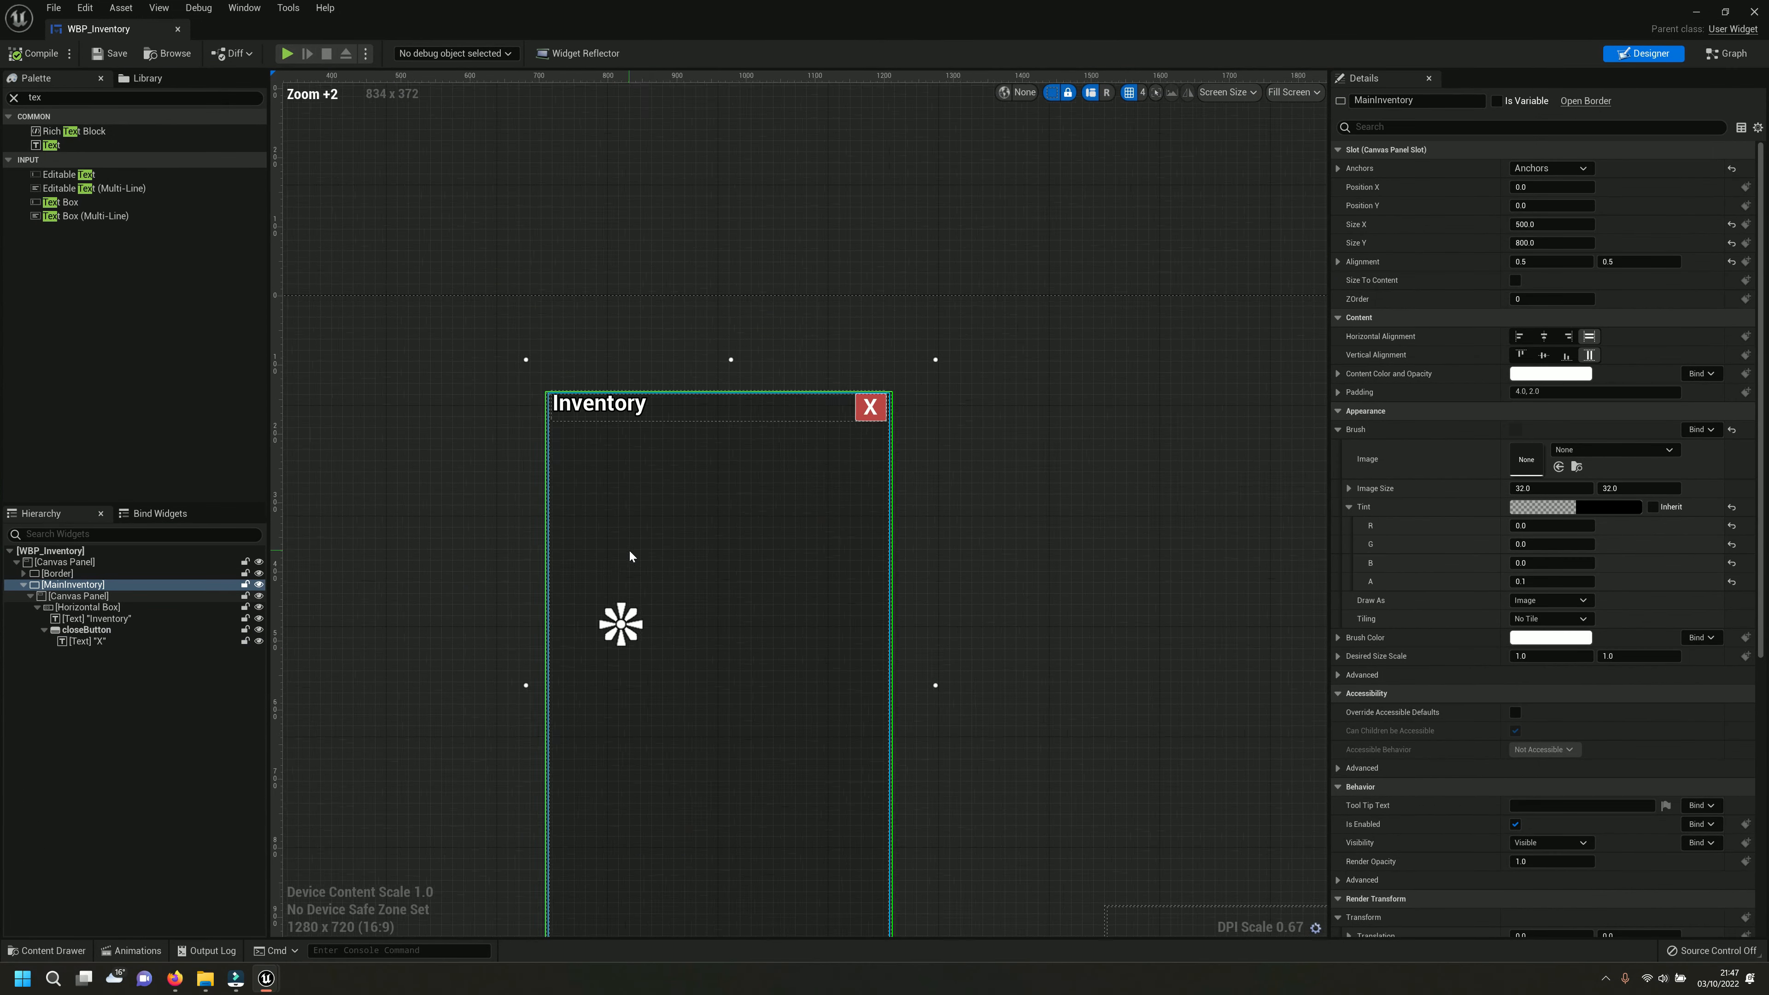
{"action": "scroll", "coordinate": [563, 607], "scroll_direction": "up", "scroll_amount": 5}
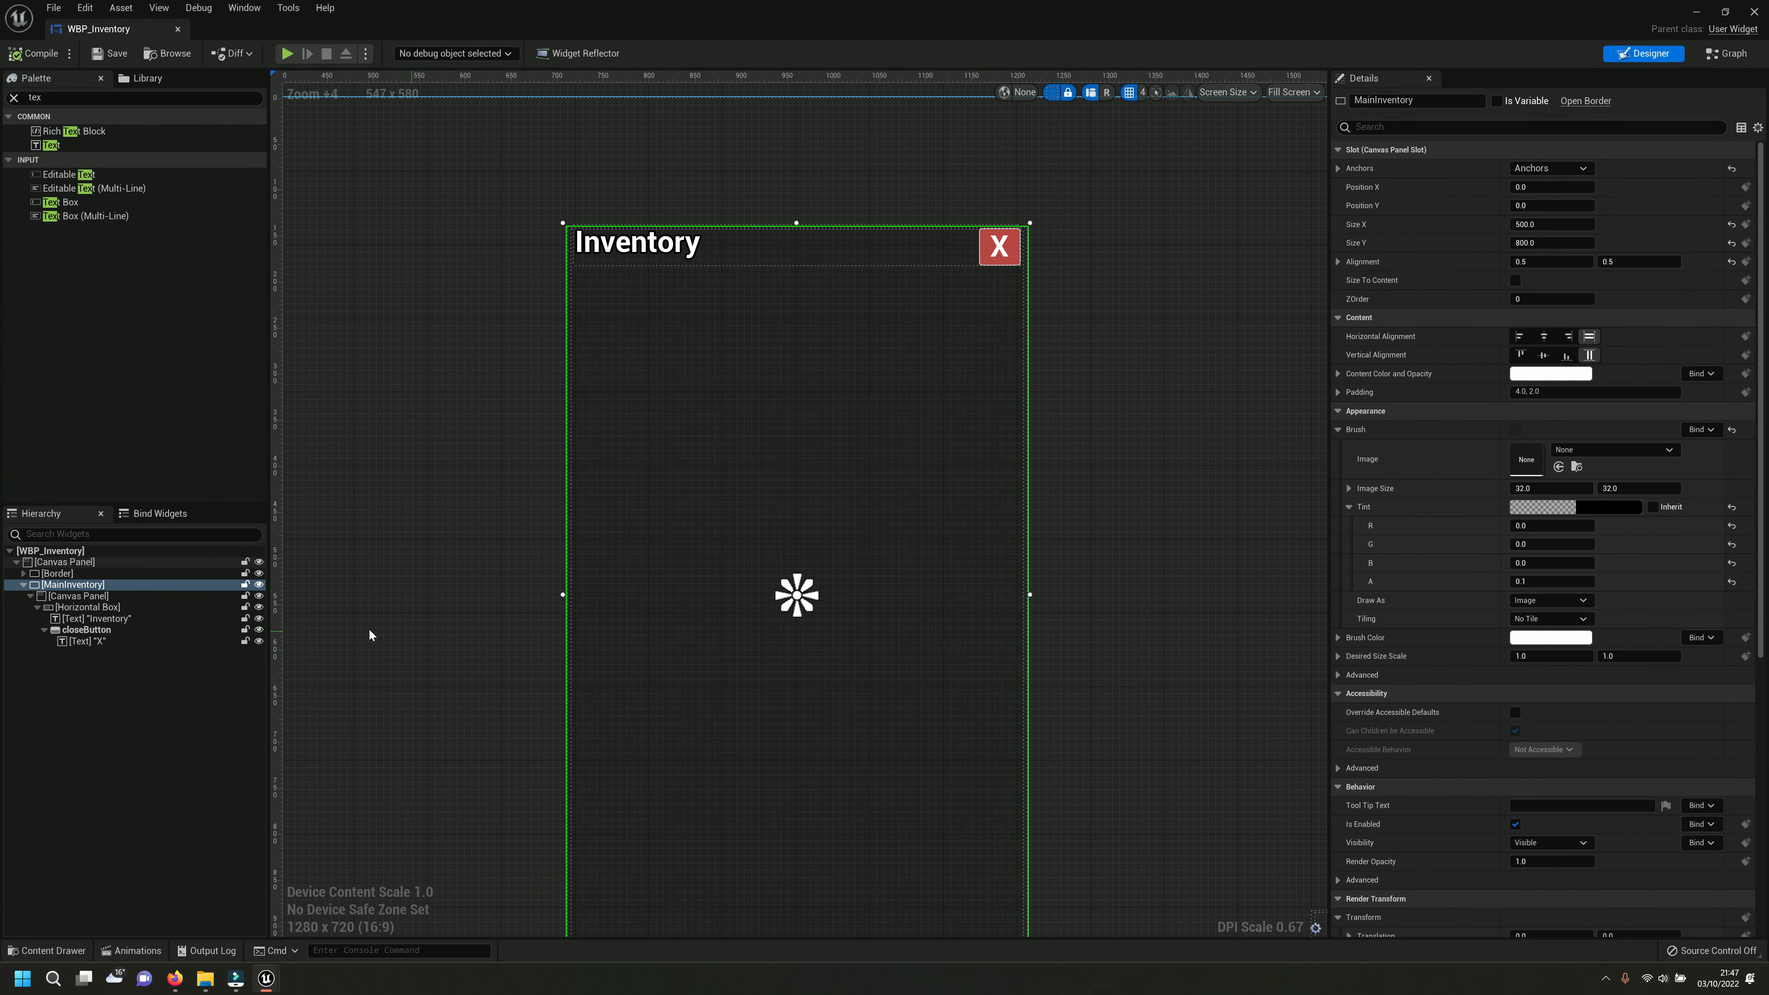
Rename the Horizontal Box holding the Inventory label and close button as Title, and collapse its contents in the hierarchy.
{"action": "left_click", "coordinate": [103, 774]}
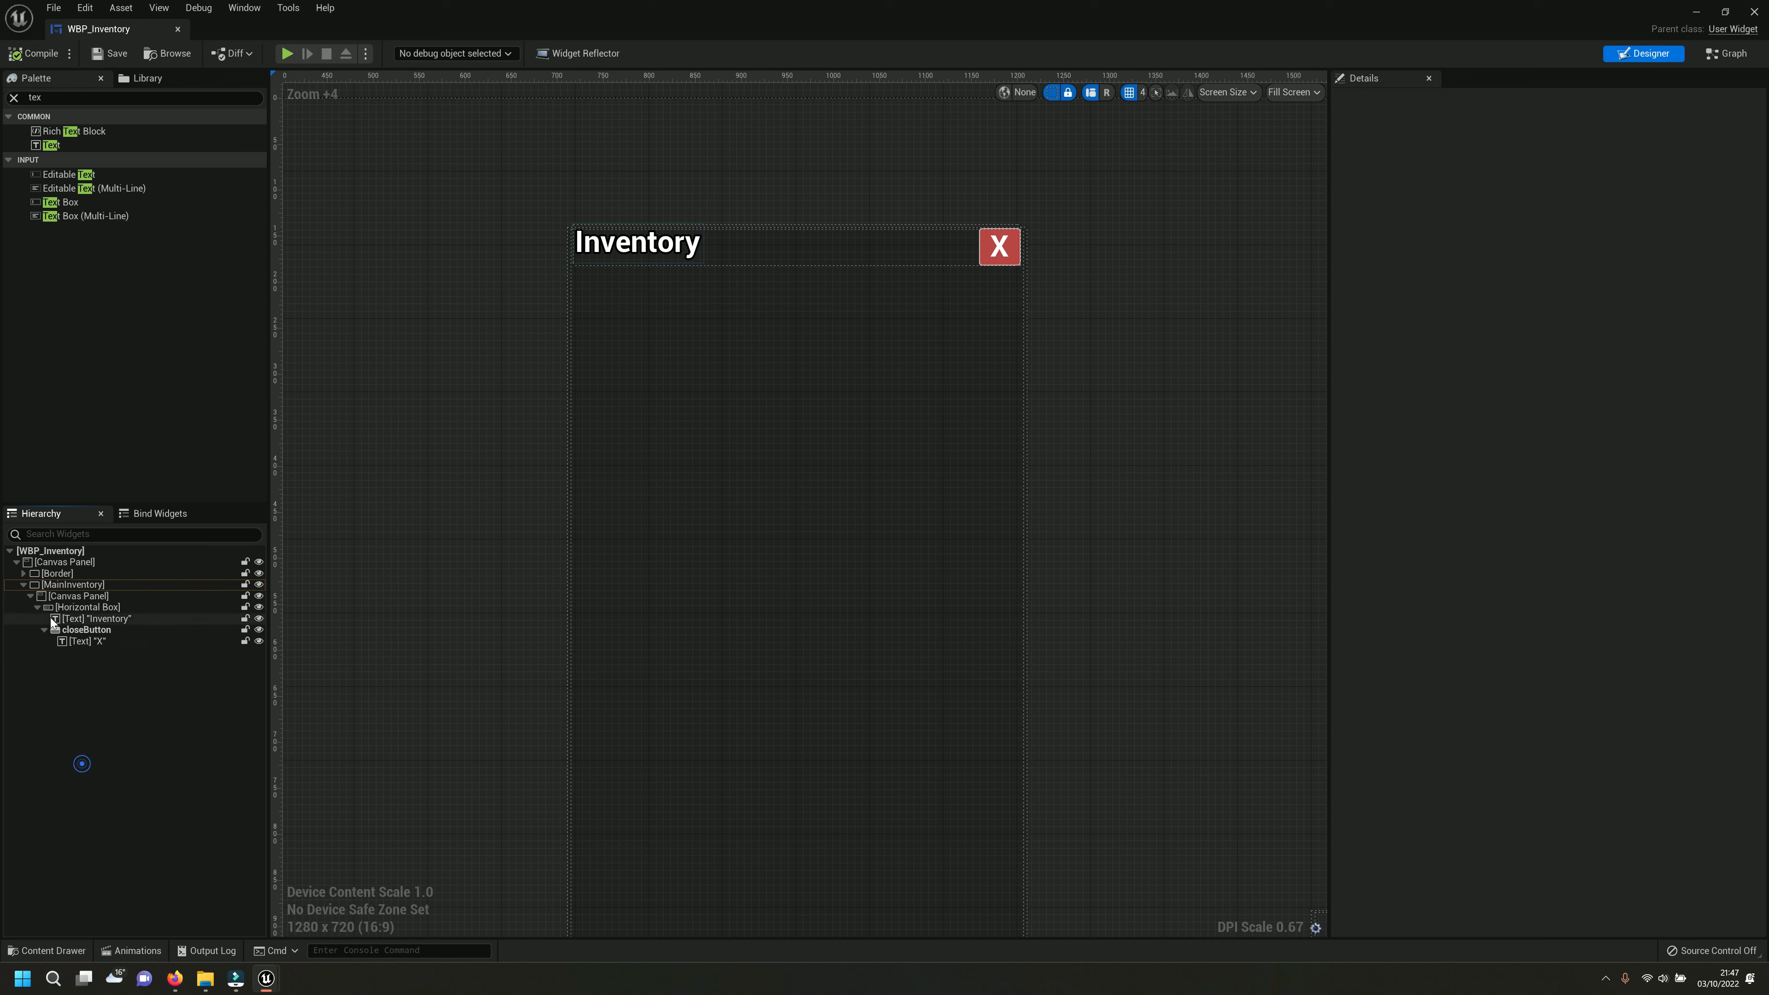
{"action": "left_click", "coordinate": [40, 608]}
{"action": "left_click", "coordinate": [80, 605]}
{"action": "key", "text": "F2"}
{"action": "type", "text": "Title"}
{"action": "key", "text": "Return"}
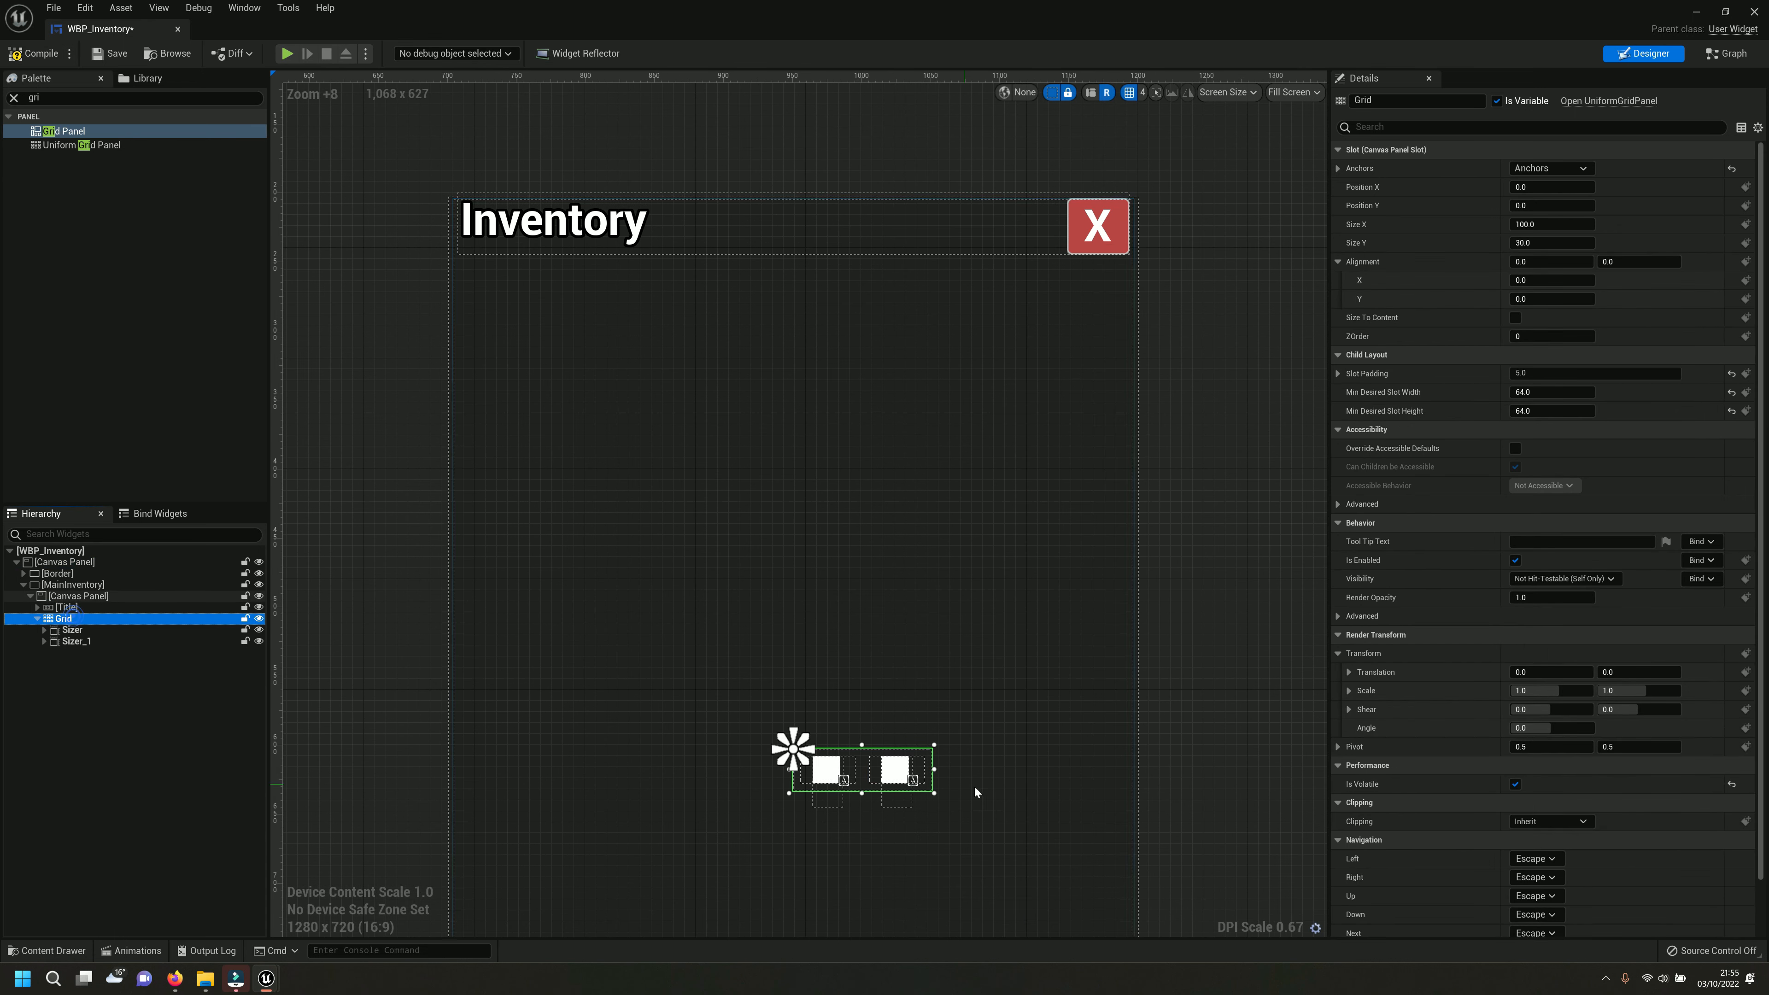
Resize the Grid panel to about 473 by 724 so it fills the inventory area beneath the title bar.
{"action": "scroll", "coordinate": [820, 726], "scroll_direction": "up", "scroll_amount": 4}
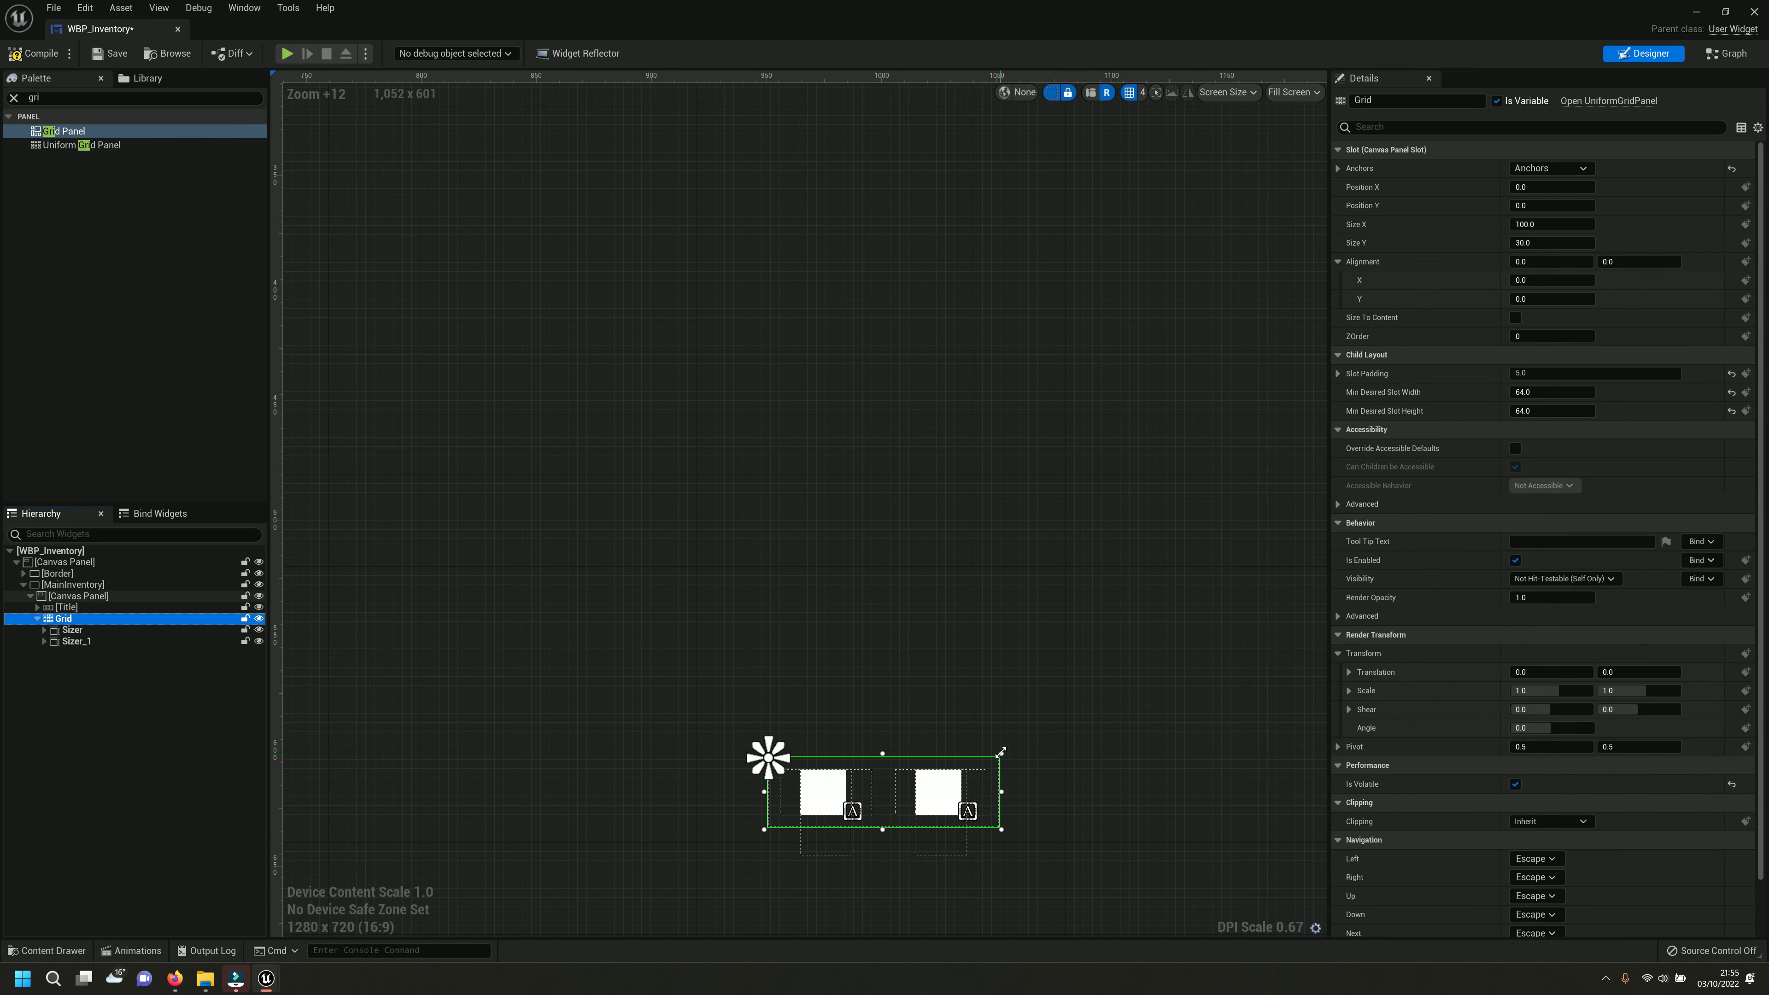
{"action": "left_click_drag", "start_coordinate": [1177, 235], "coordinate": [1177, 232]}
{"action": "scroll", "coordinate": [751, 385], "scroll_direction": "down", "scroll_amount": 5}
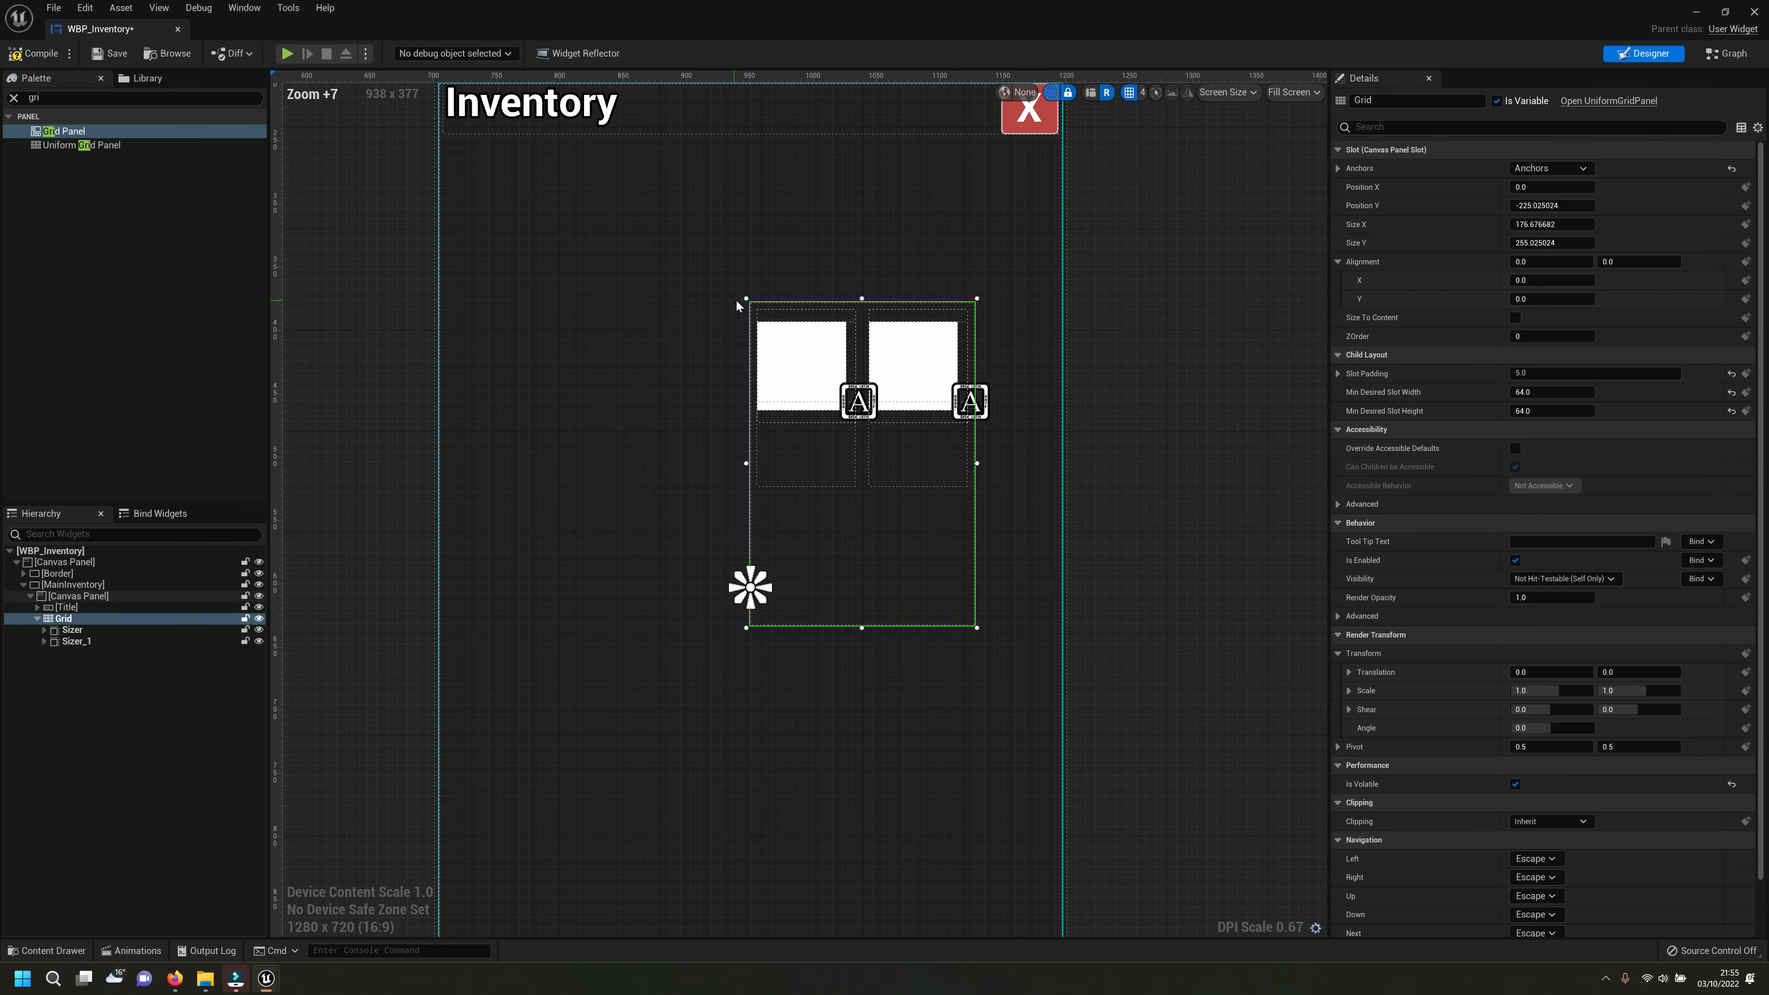
{"action": "left_click_drag", "start_coordinate": [745, 299], "coordinate": [445, 158]}
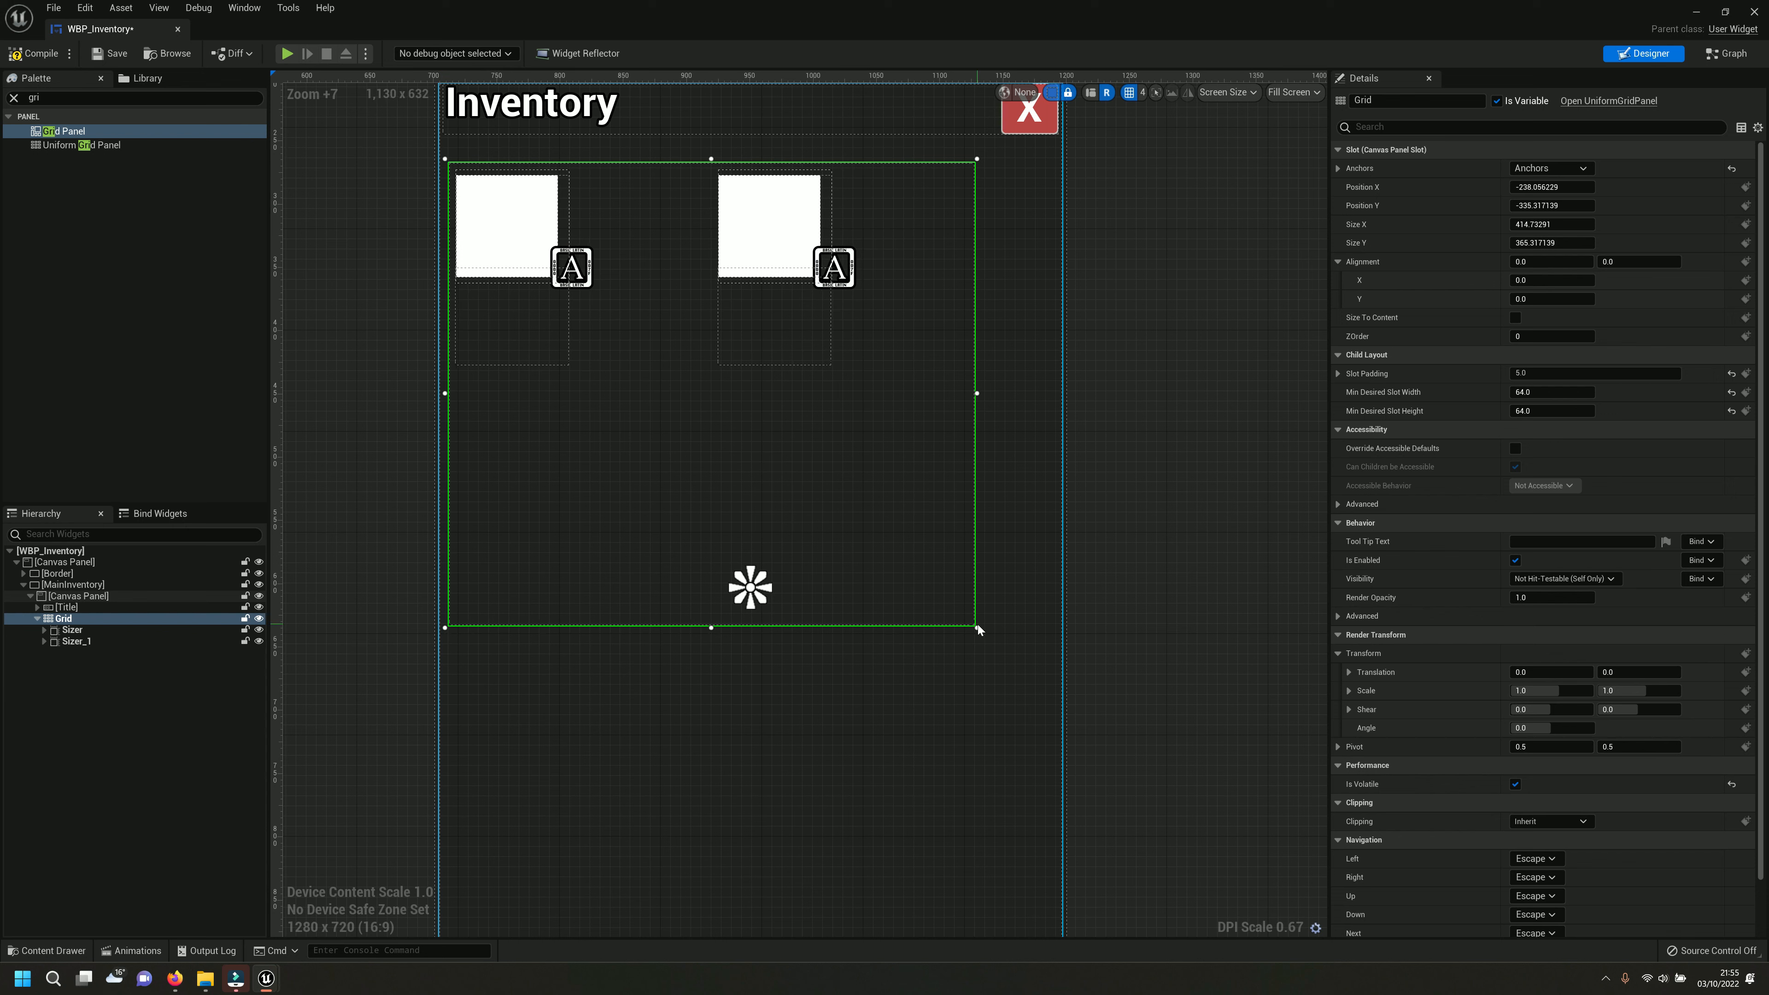
{"action": "left_click_drag", "start_coordinate": [1028, 828], "coordinate": [1049, 865]}
{"action": "right_click_drag", "start_coordinate": [924, 744], "coordinate": [909, 571]}
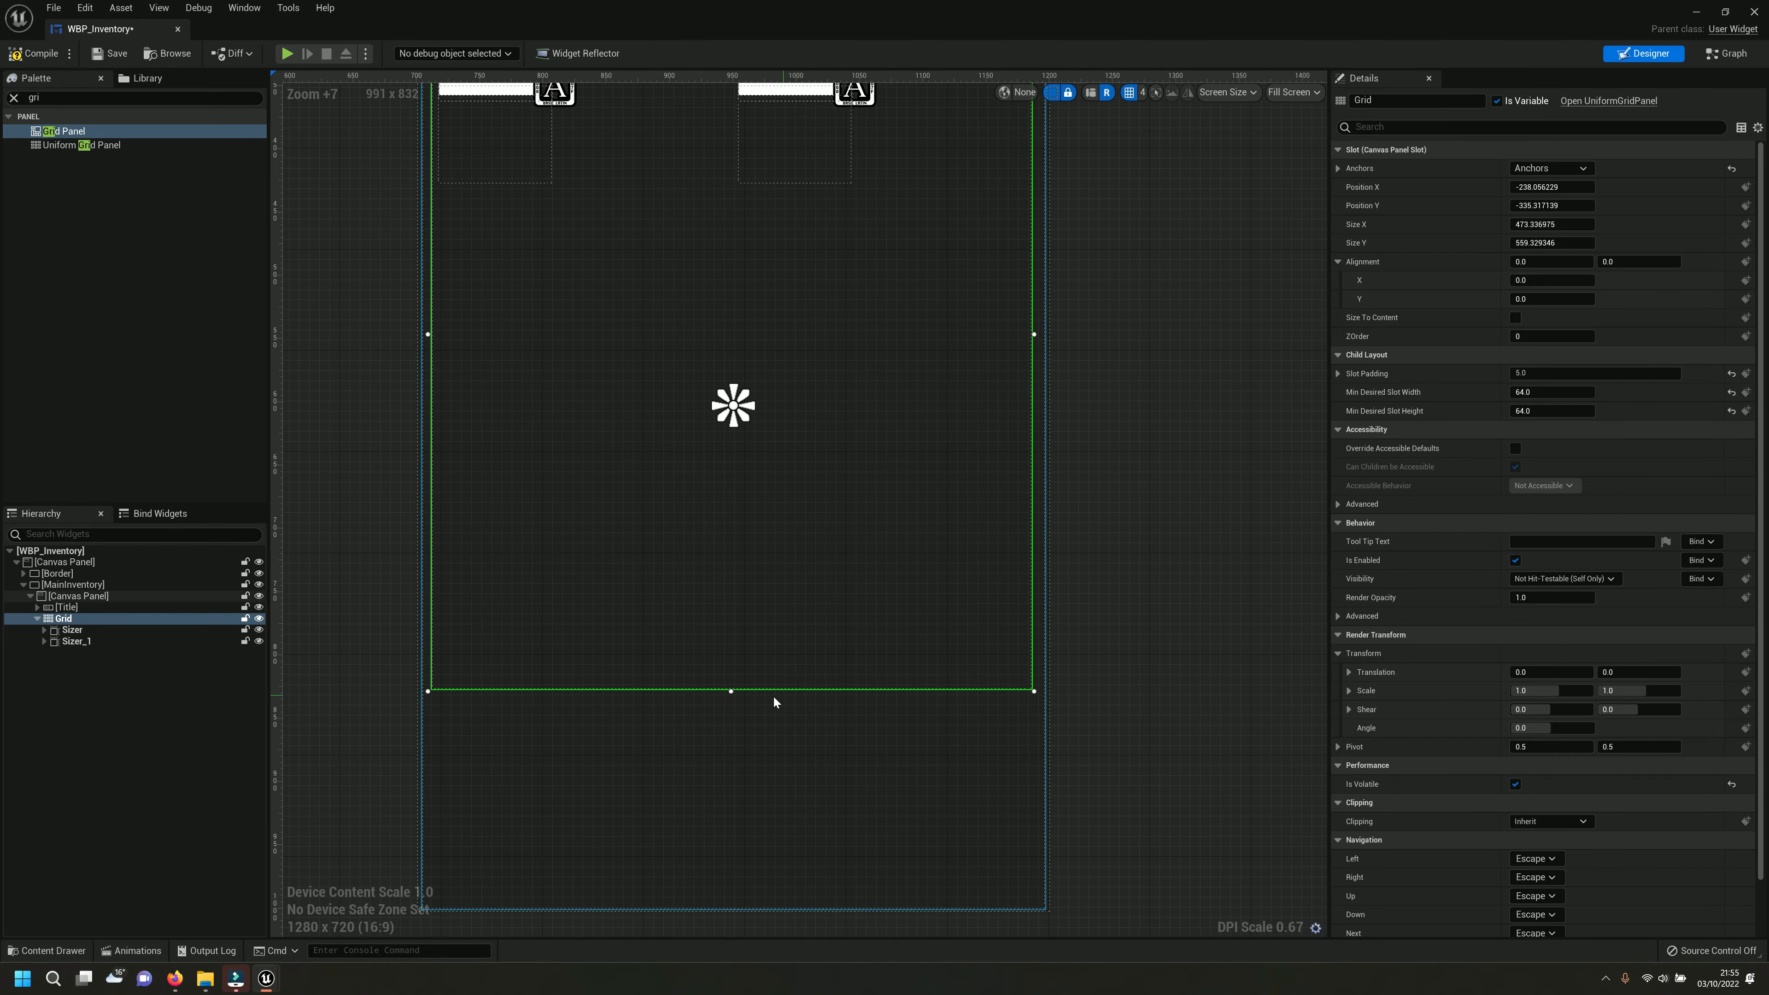
{"action": "left_click_drag", "start_coordinate": [717, 818], "coordinate": [717, 857]}
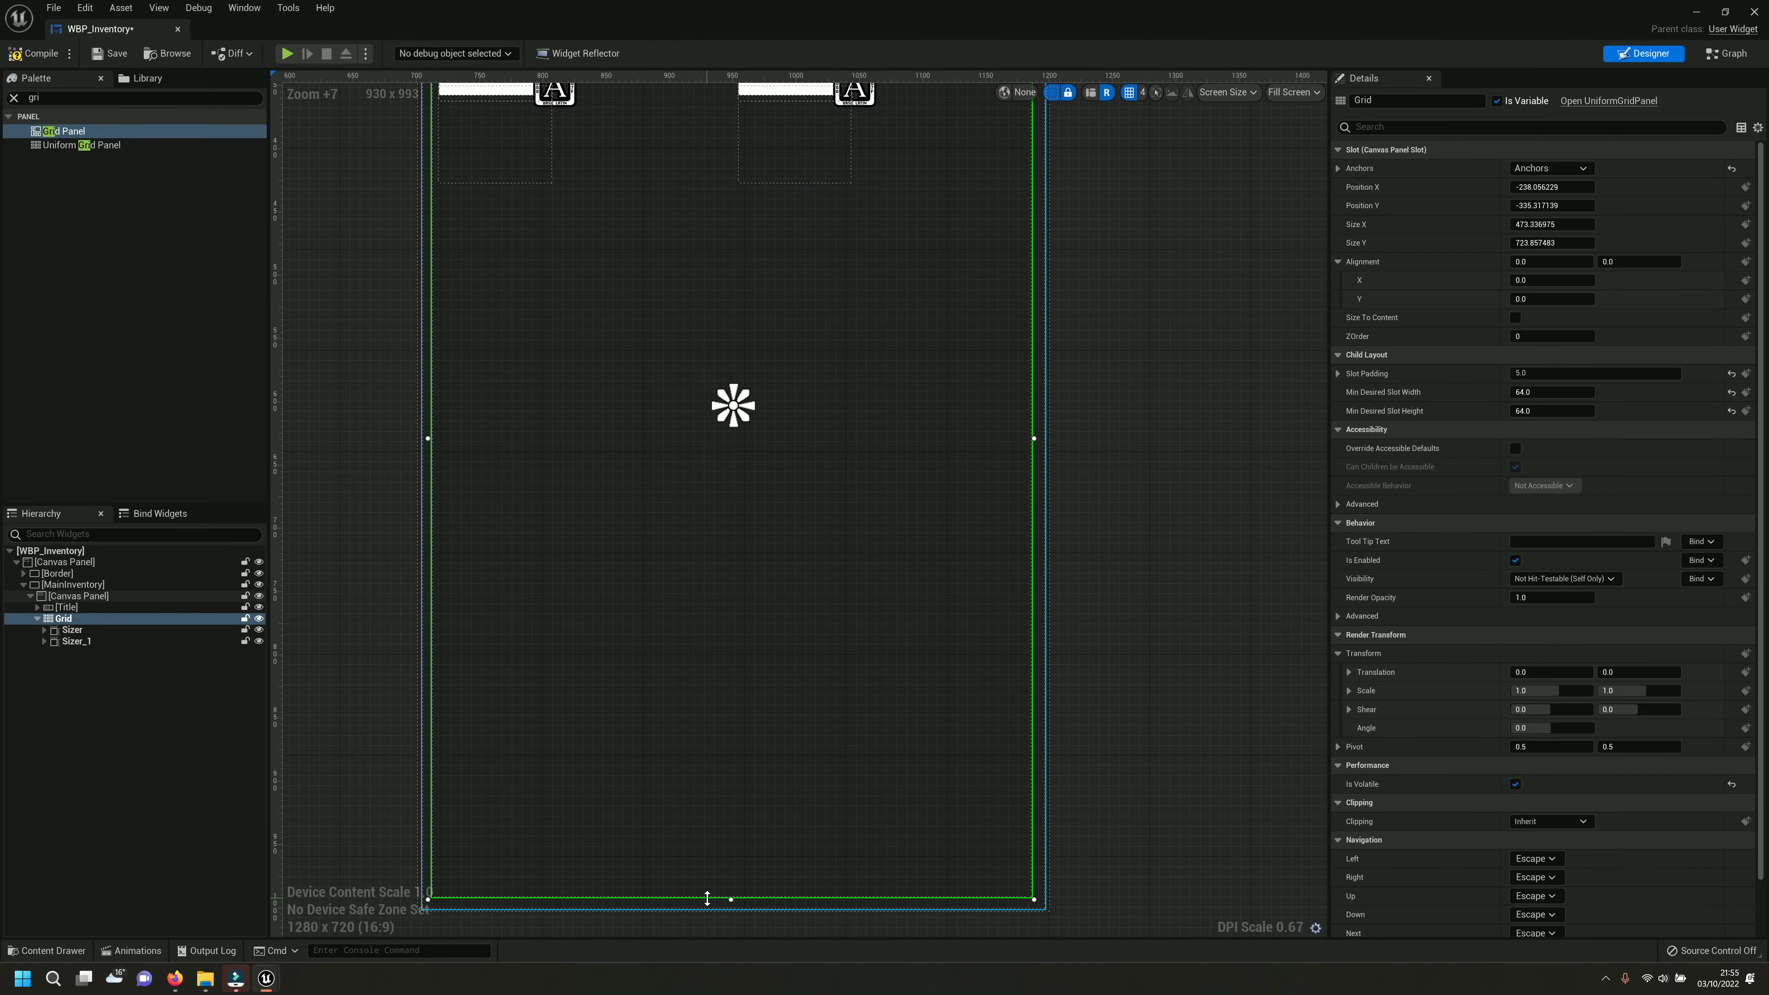
{"action": "right_click_drag", "start_coordinate": [801, 479], "coordinate": [931, 855]}
{"action": "right_click_drag", "start_coordinate": [757, 437], "coordinate": [782, 488]}
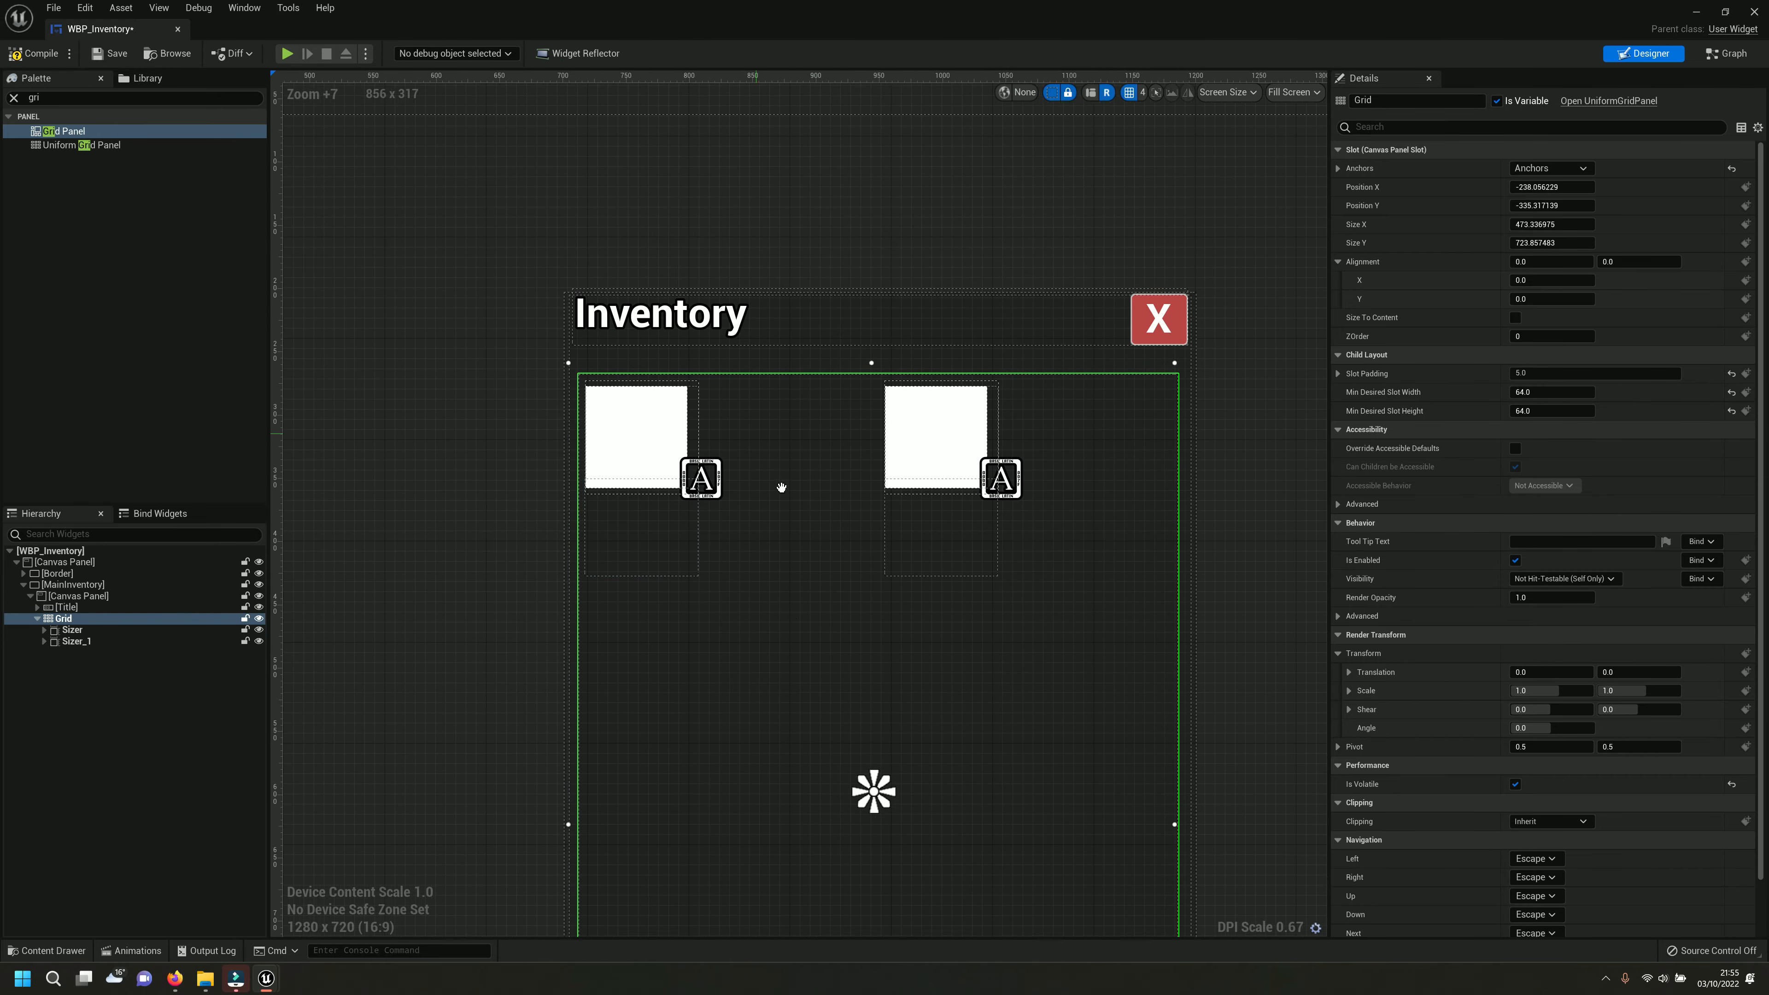
Examine the resized Grid panel, its child slots and the Uniform Grid Panel widget type it is made from.
{"action": "scroll", "coordinate": [782, 488], "scroll_direction": "up", "scroll_amount": 3}
{"action": "left_click", "coordinate": [127, 710]}
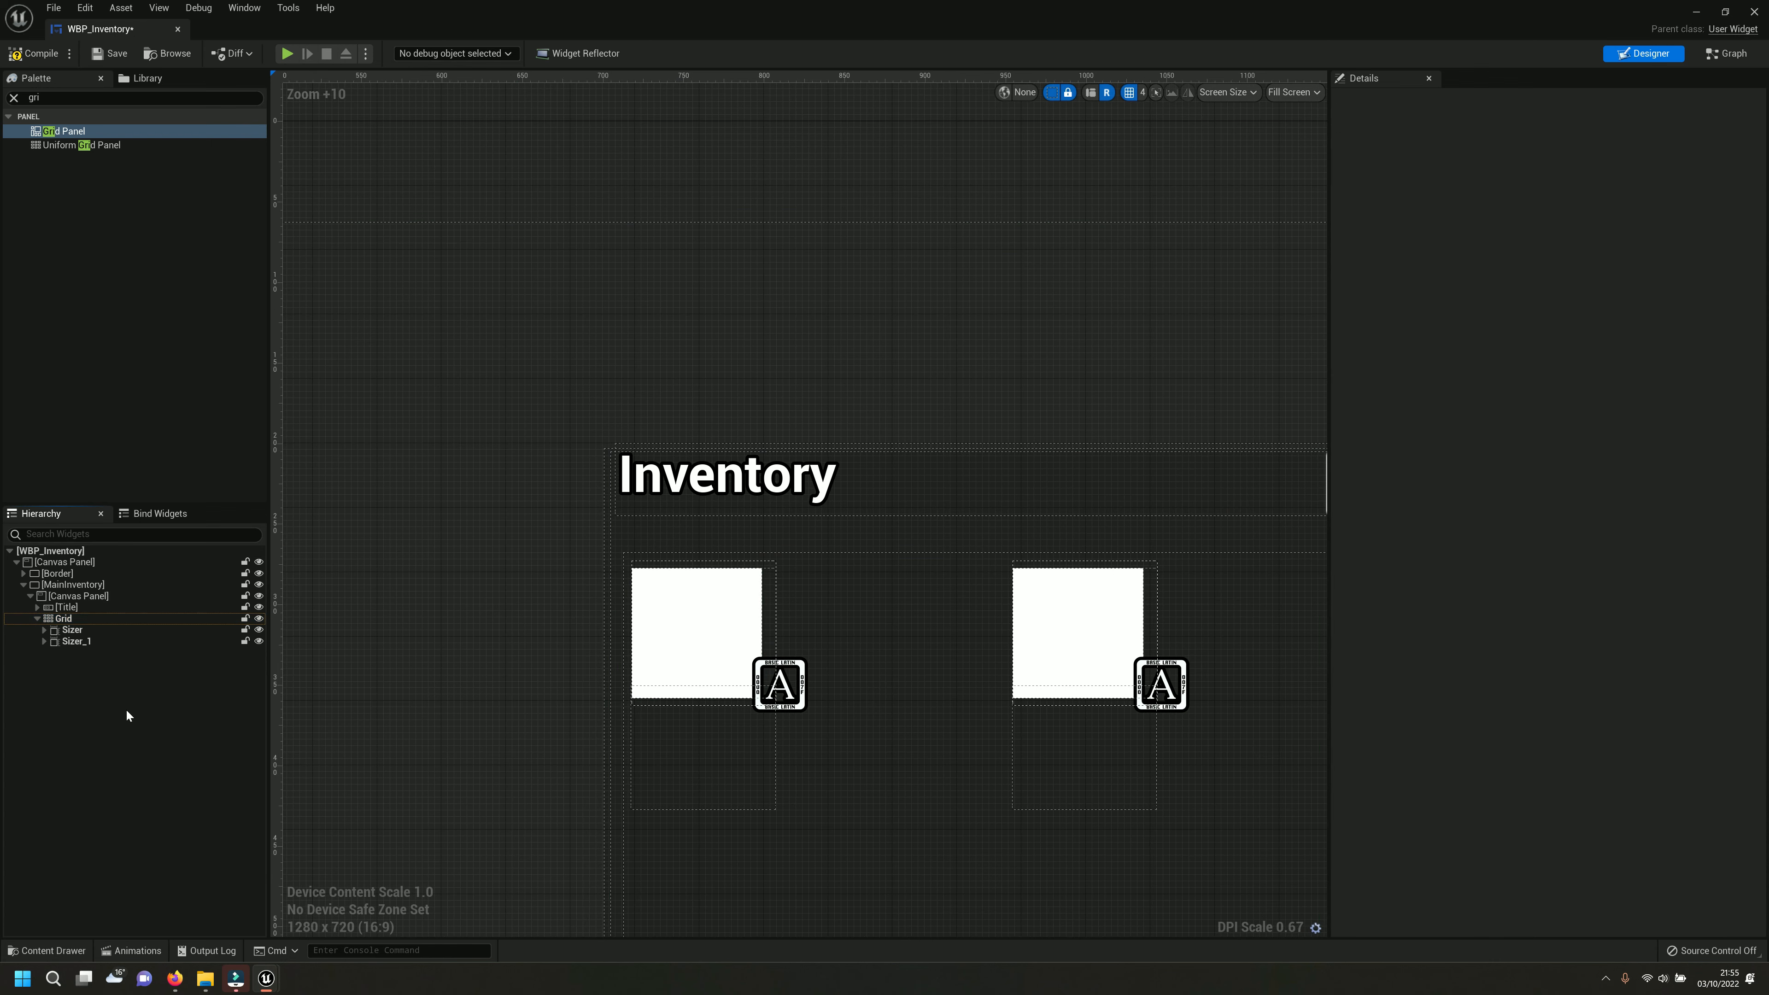
{"action": "left_click", "coordinate": [52, 618]}
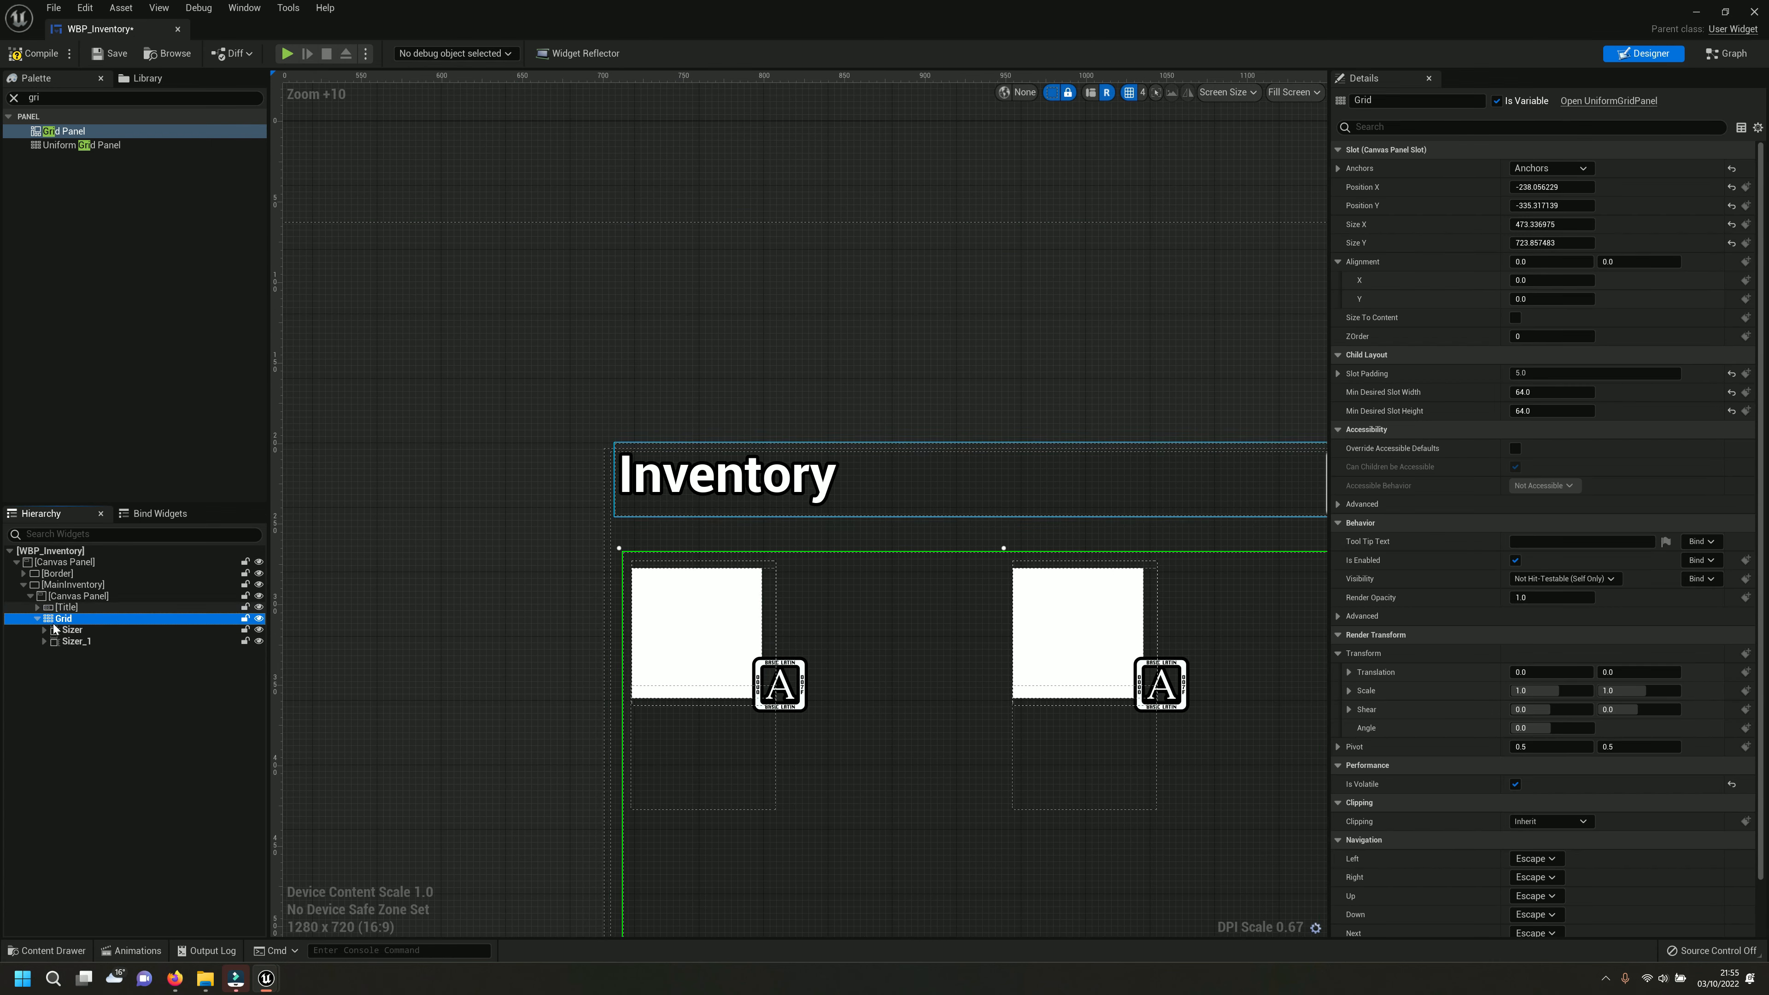
{"action": "left_click", "coordinate": [53, 668]}
{"action": "scroll", "coordinate": [683, 599], "scroll_direction": "down", "scroll_amount": 2}
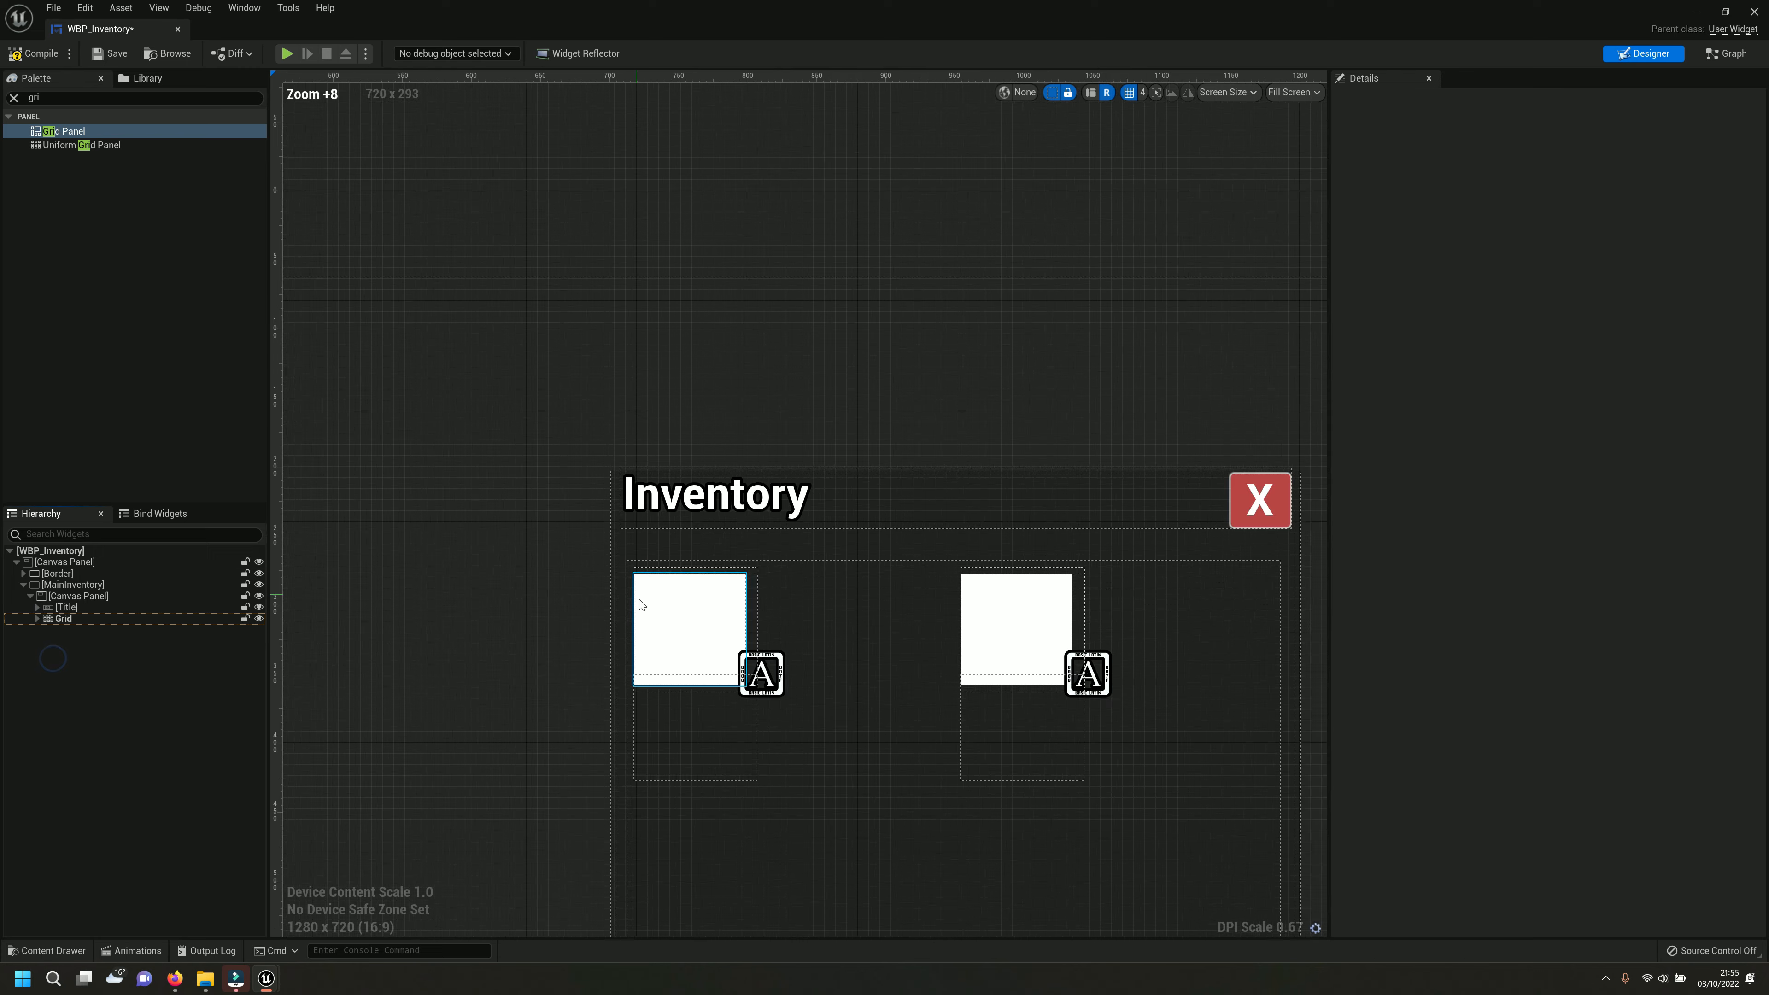
{"action": "scroll", "coordinate": [447, 664], "scroll_direction": "down", "scroll_amount": 2}
{"action": "left_click", "coordinate": [780, 807]}
{"action": "right_click_drag", "start_coordinate": [774, 802], "coordinate": [786, 494]}
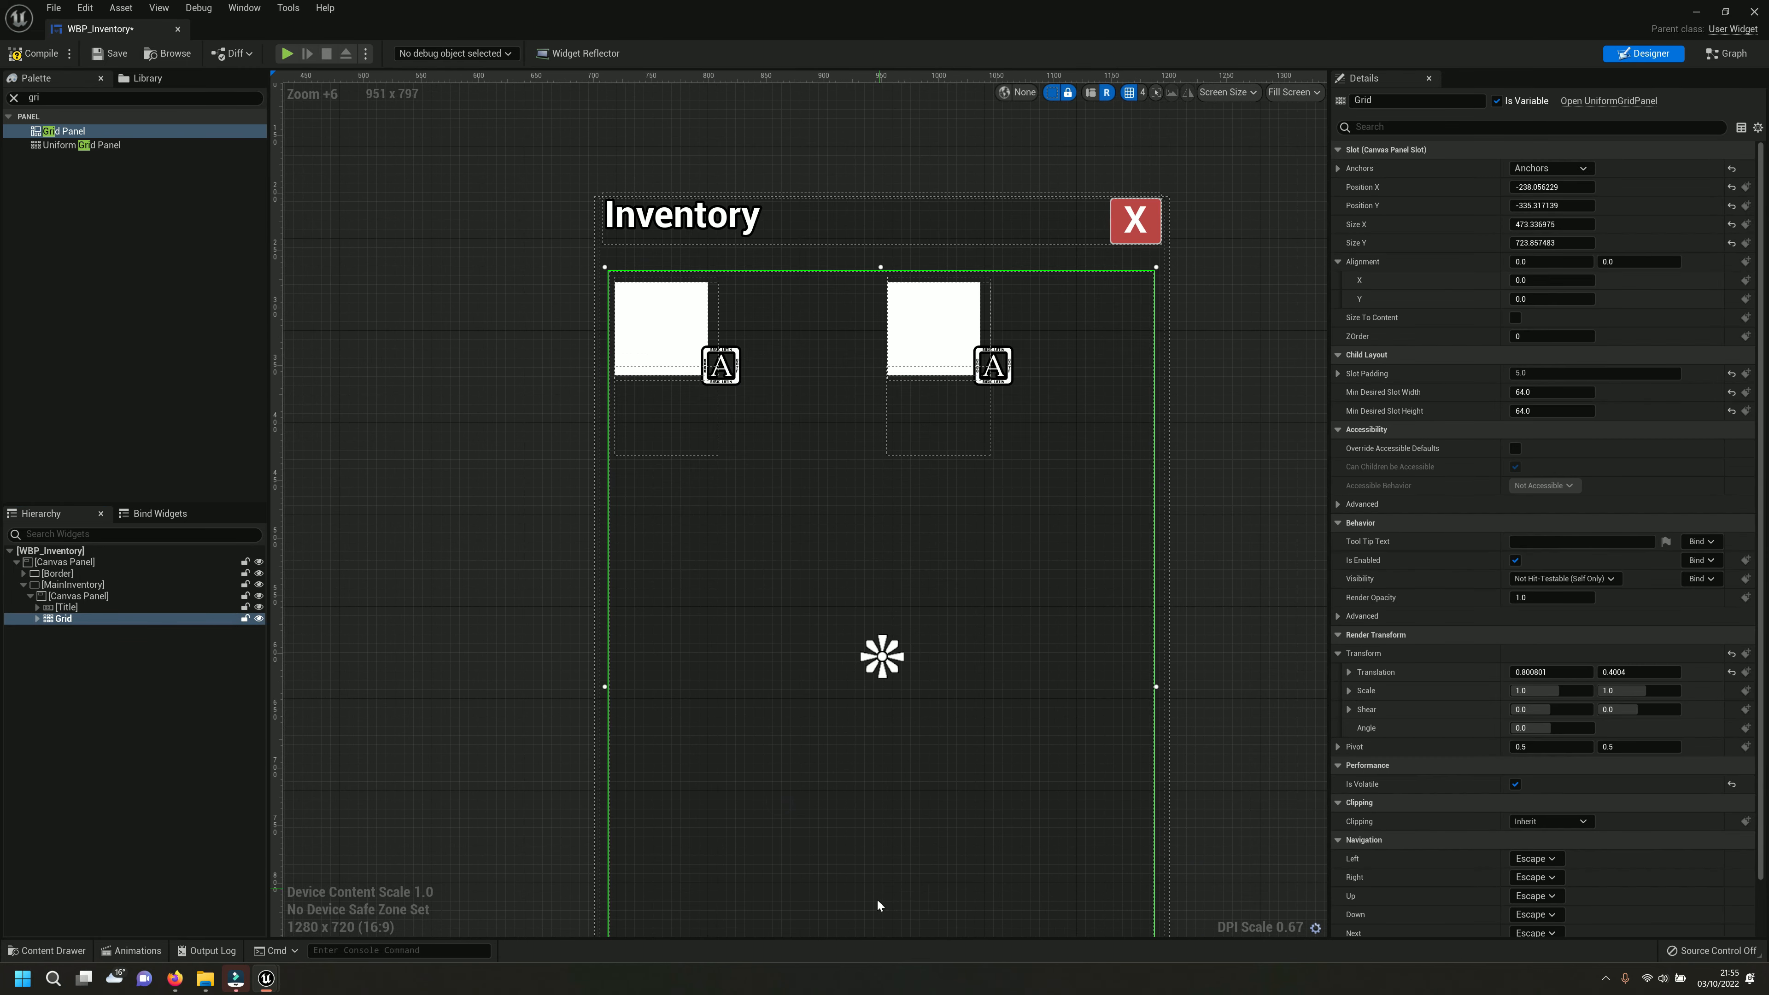
{"action": "scroll", "coordinate": [846, 818], "scroll_direction": "down", "scroll_amount": 1}
{"action": "scroll", "coordinate": [778, 465], "scroll_direction": "up", "scroll_amount": 3}
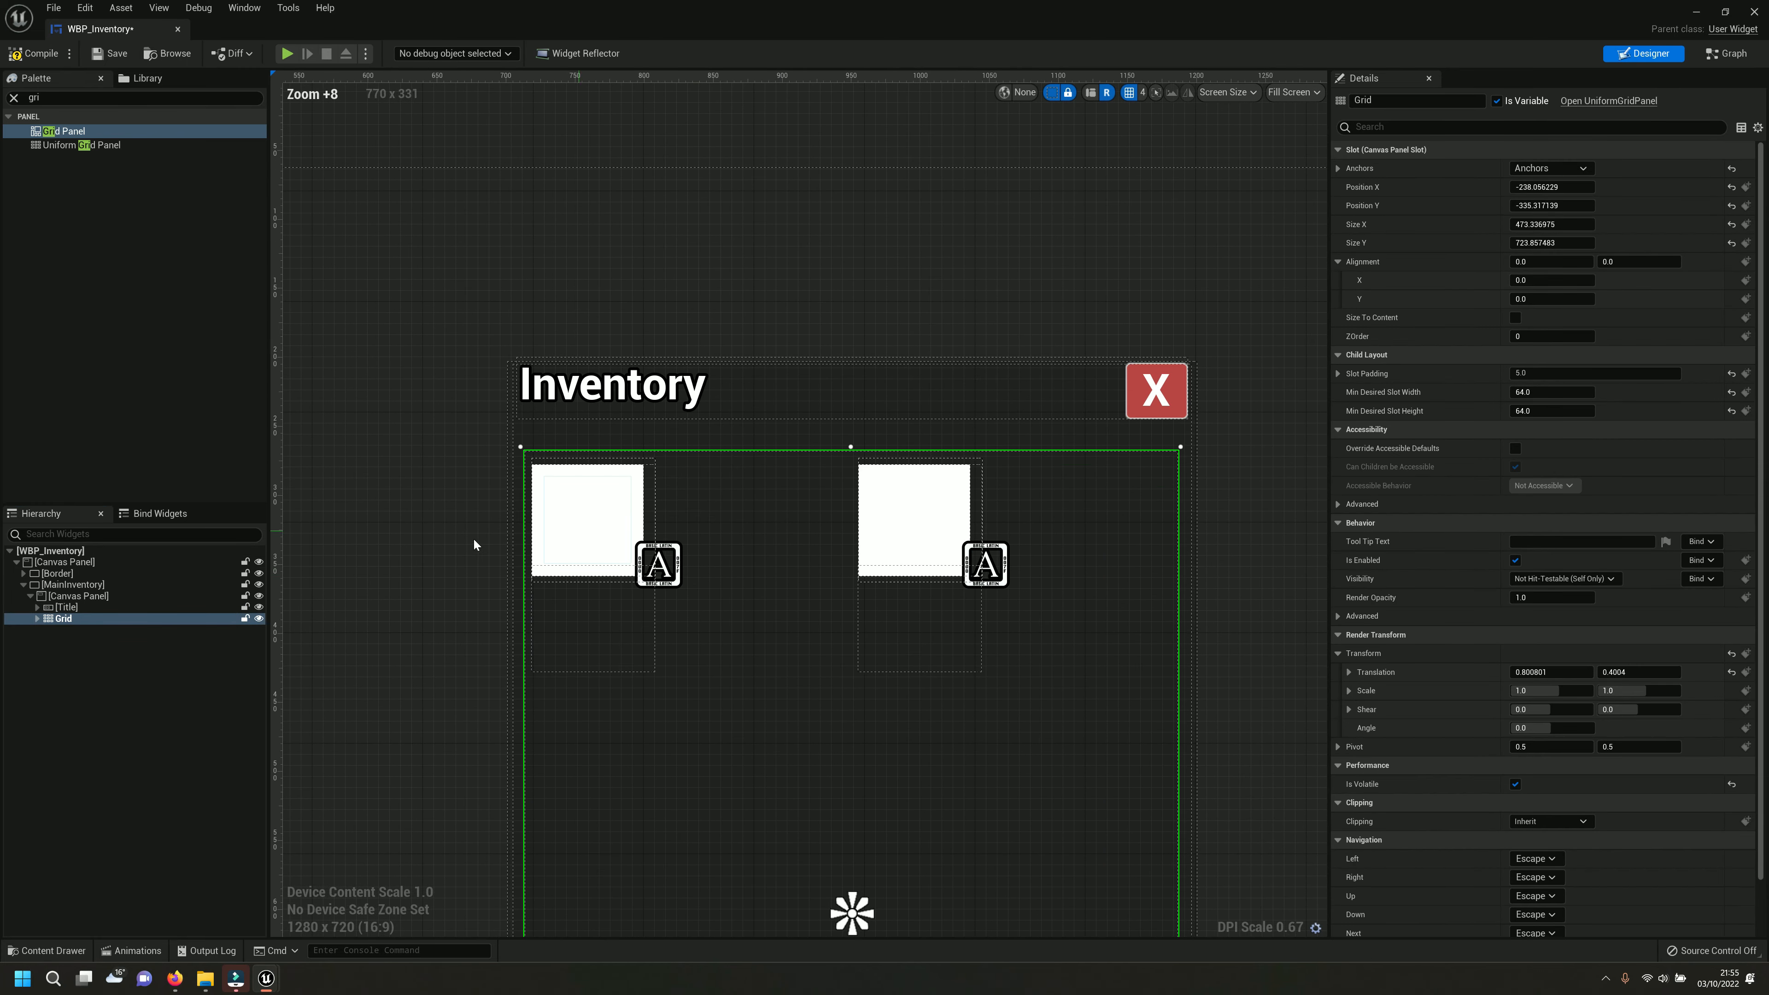
{"action": "left_click", "coordinate": [109, 666]}
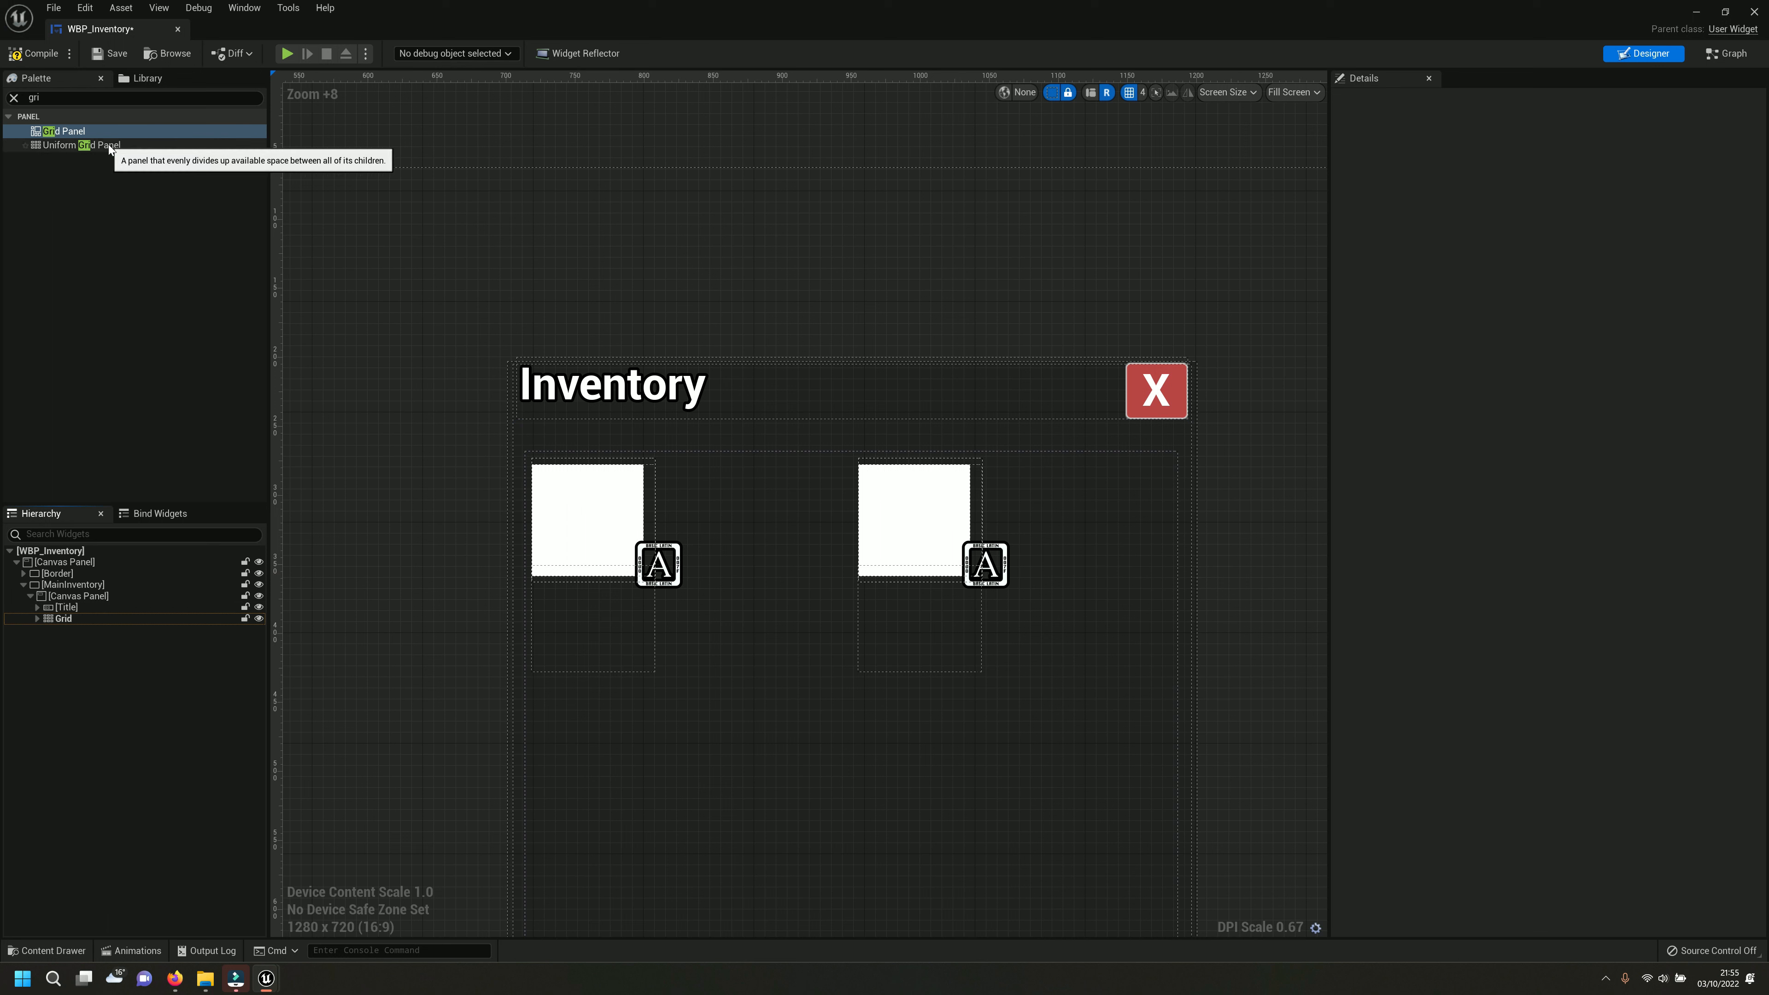
{"action": "left_click_drag", "start_coordinate": [108, 144], "coordinate": [132, 586]}
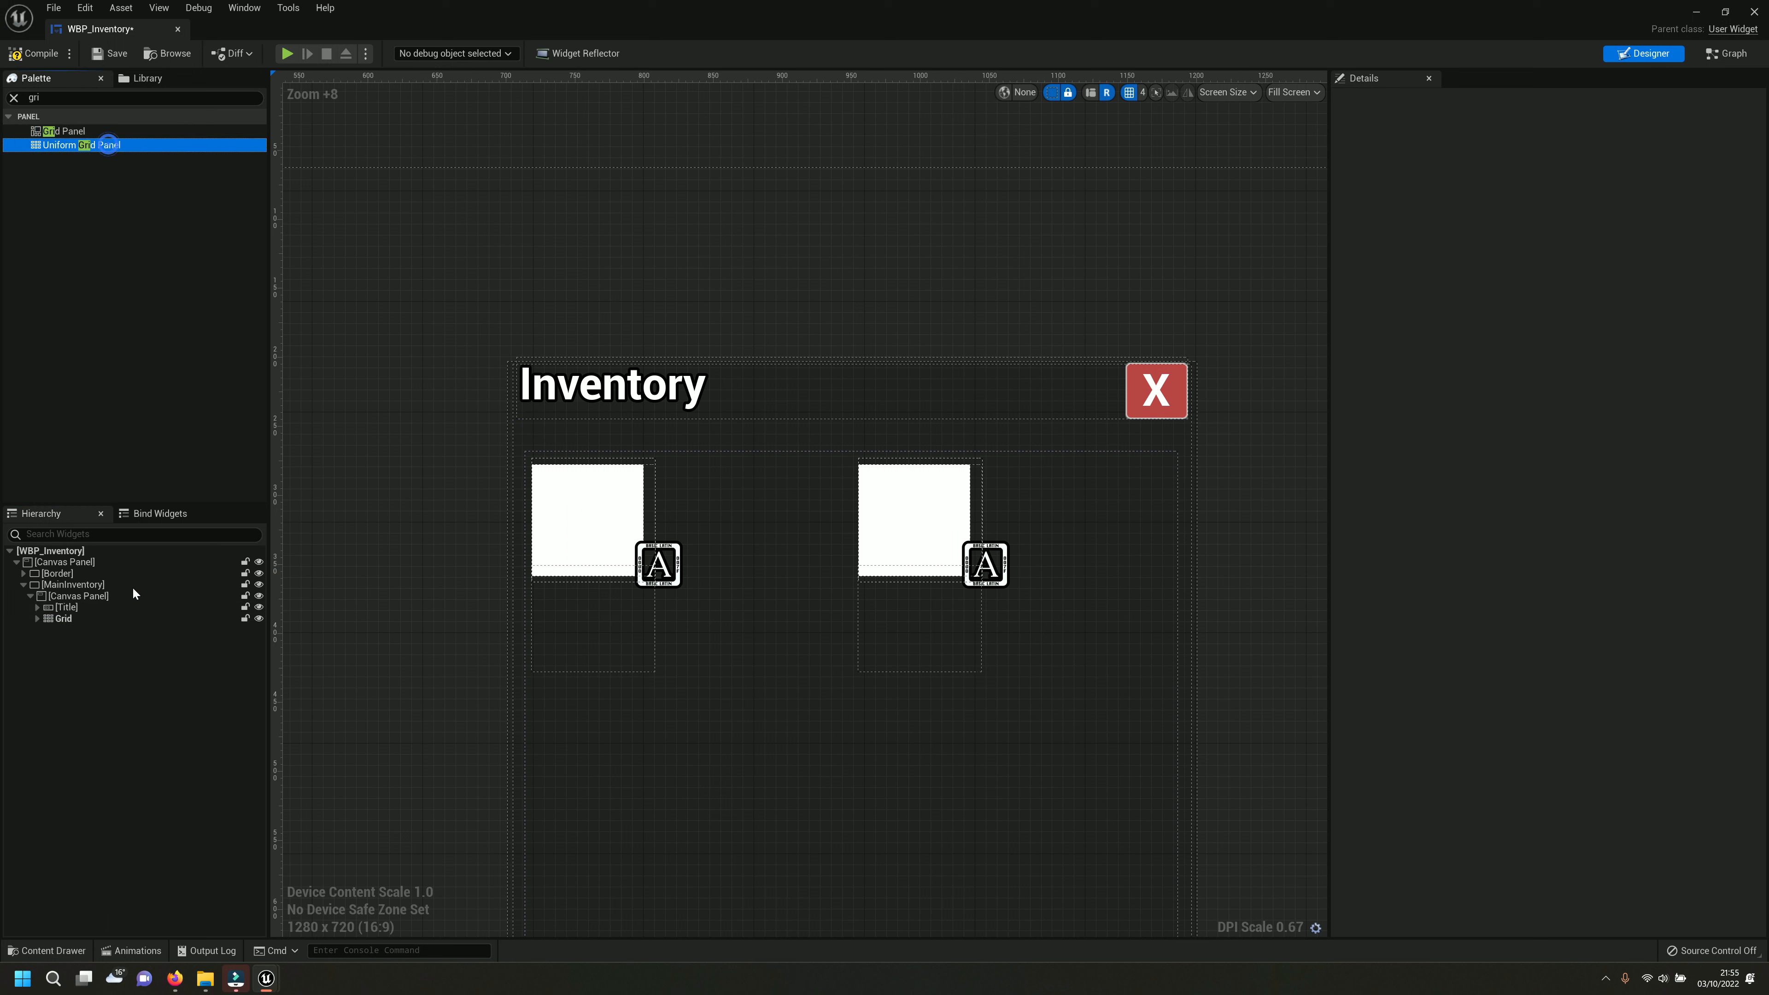
Set the Grid panel's position to 0.0, 0.0 and its alignment to 0.5 in both X and Y.
{"action": "left_click", "coordinate": [66, 618]}
{"action": "left_click", "coordinate": [38, 619]}
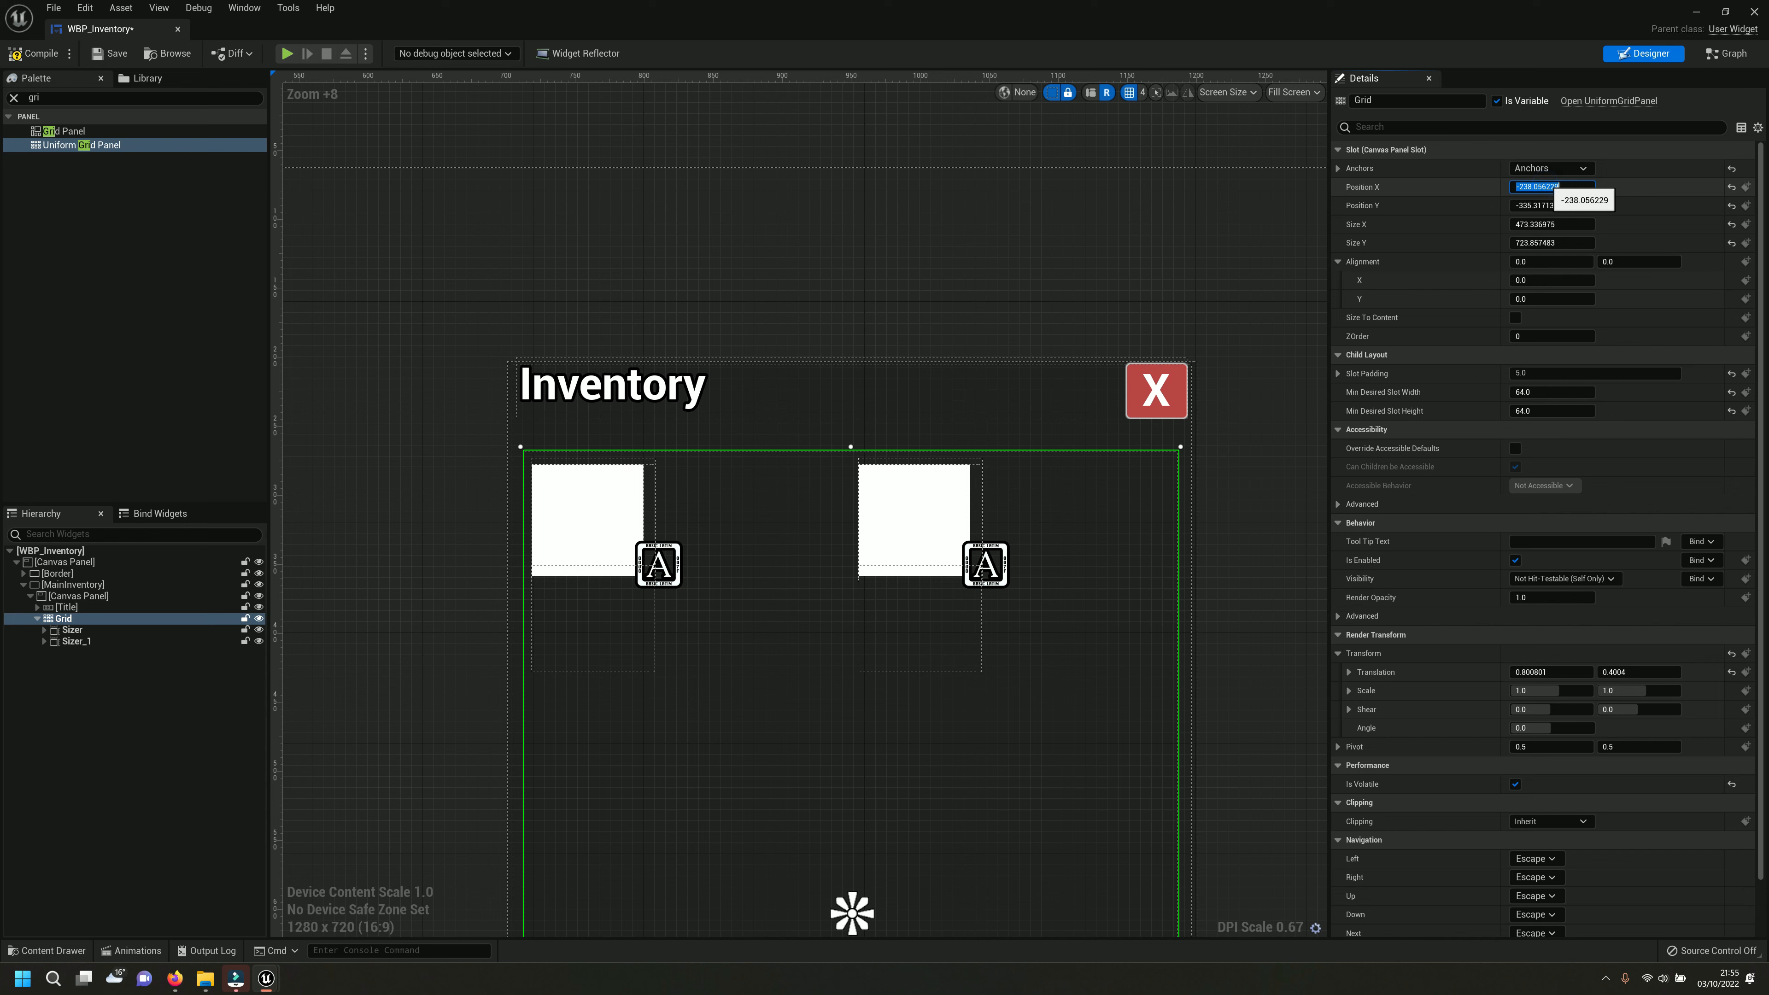
{"action": "key", "text": "Tab"}
{"action": "type", "text": "0"}
{"action": "key", "text": "Return"}
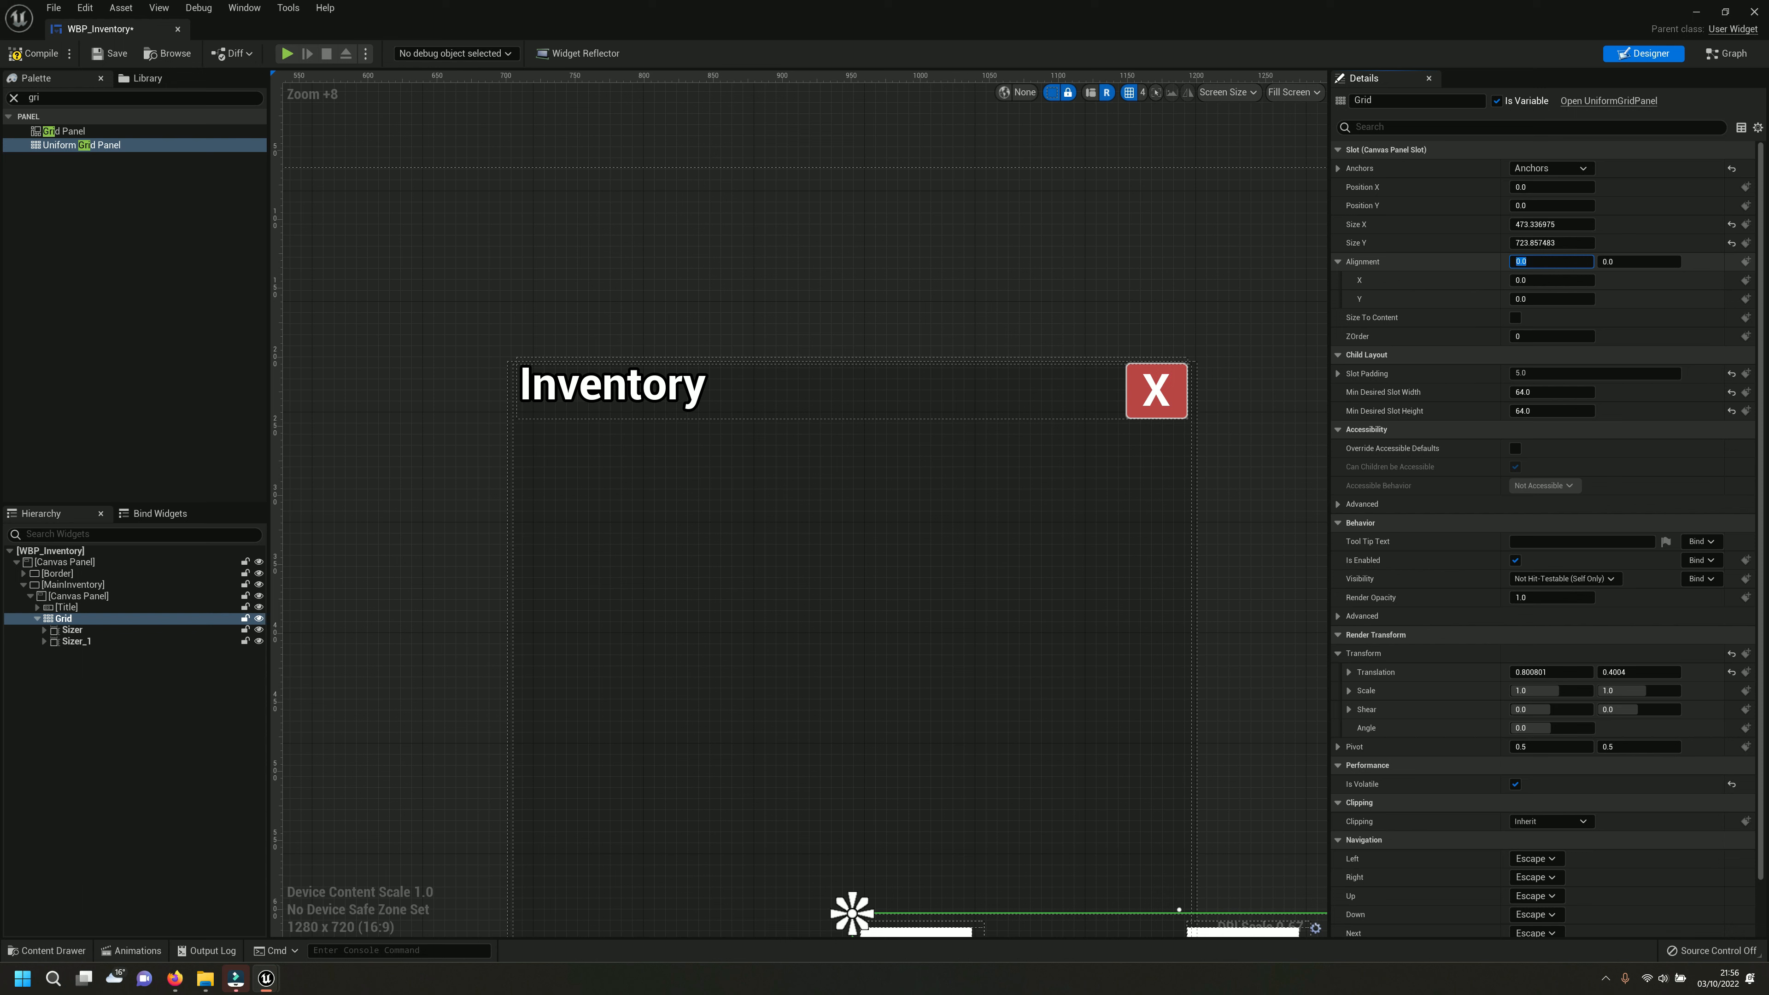
{"action": "key", "text": "Return"}
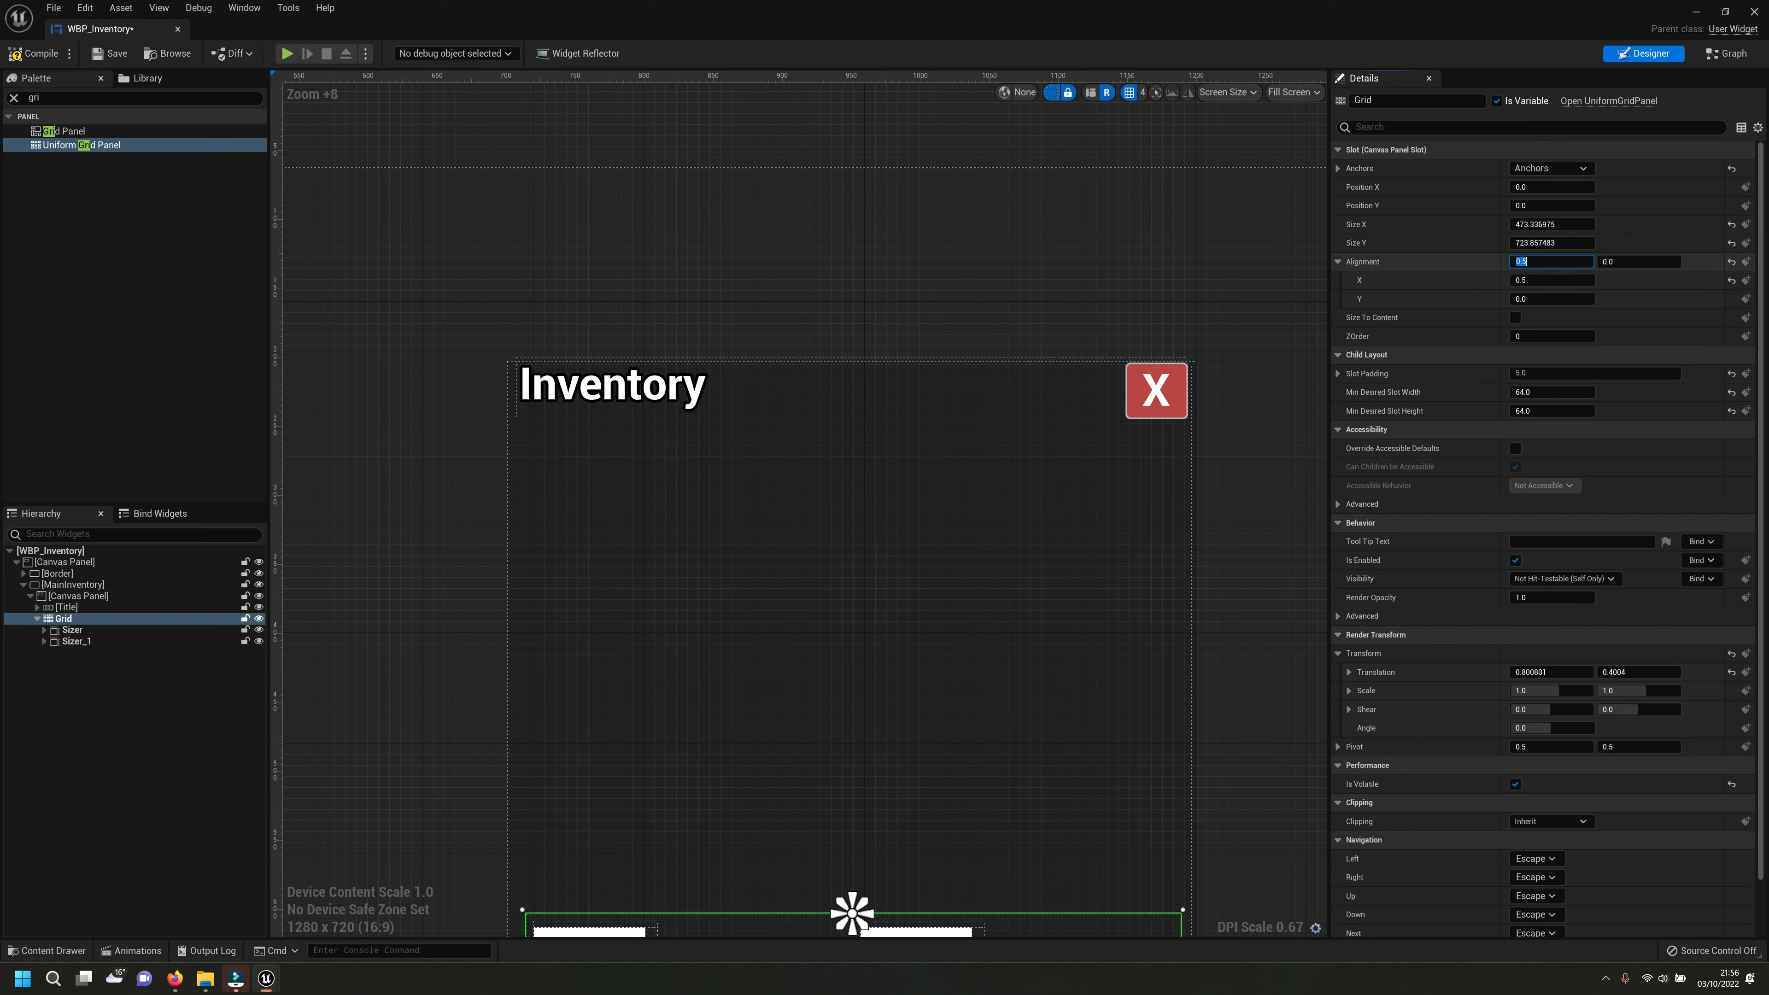
{"action": "type", "text": "0.5"}
{"action": "key", "text": "Return"}
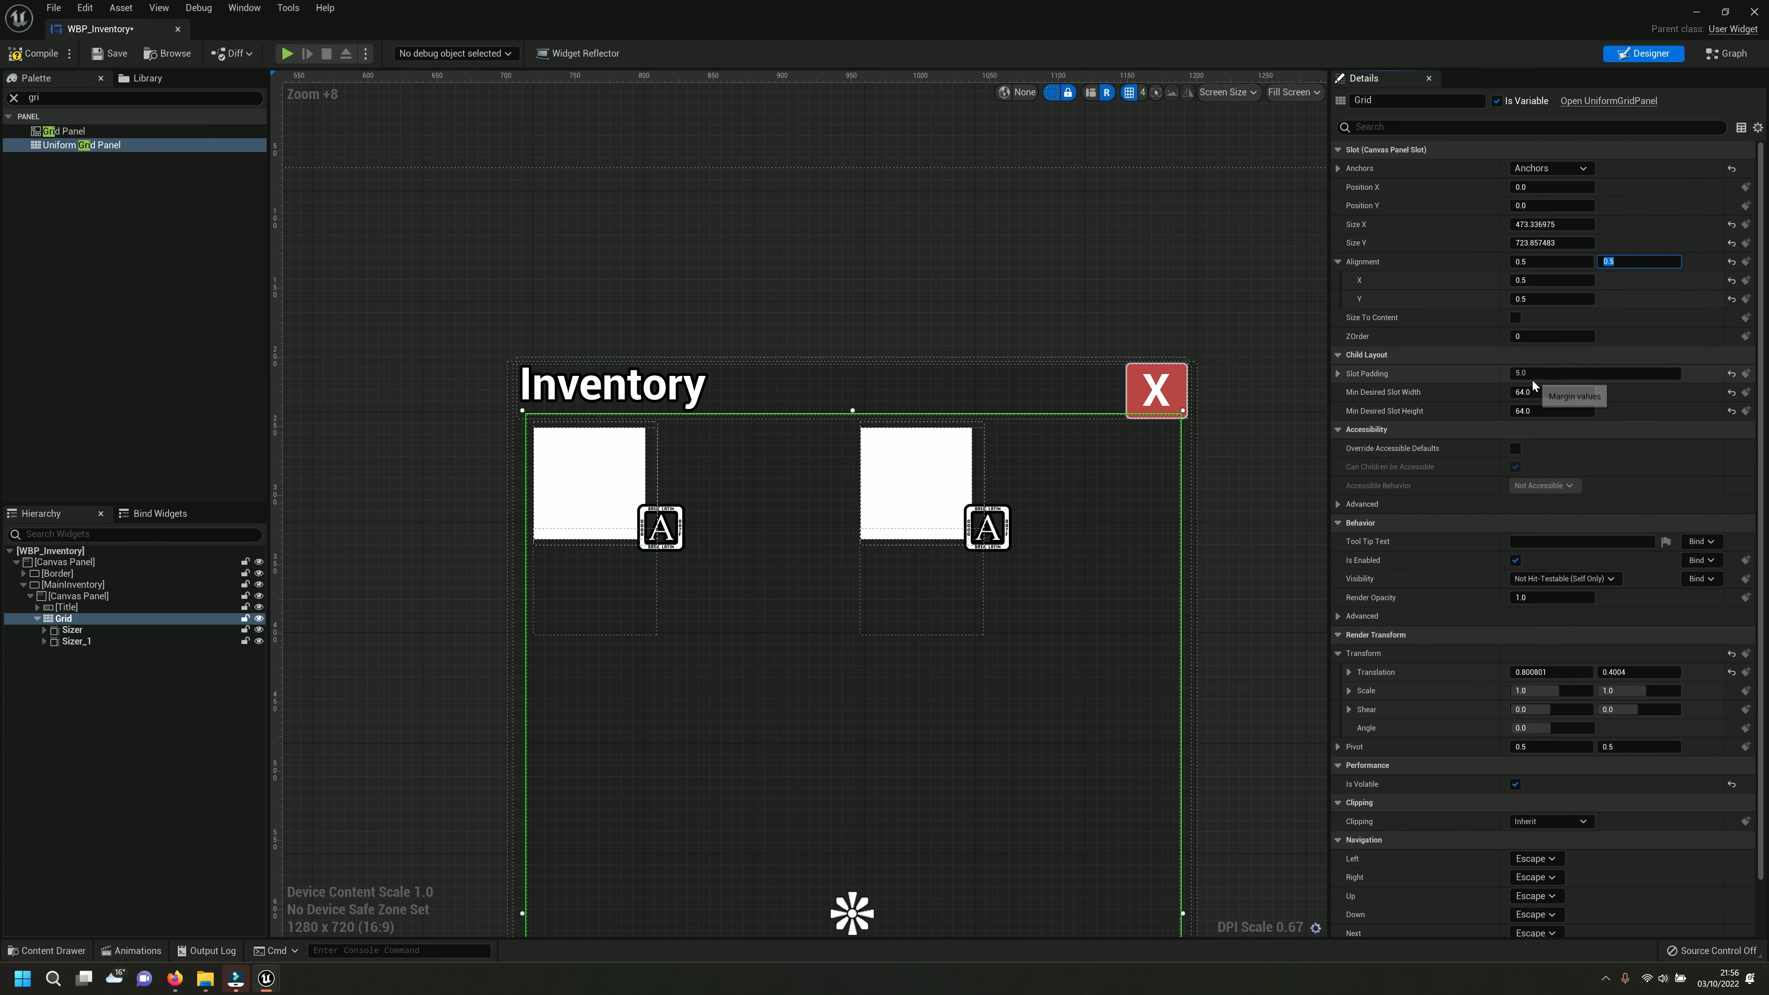
Try slot paddings of 1.0 and 0.0 on the Grid panel, and set the padding back to 5.0.
{"action": "mouse_move", "coordinate": [1230, 629]}
{"action": "left_mouse_down"}
{"action": "mouse_move", "coordinate": [1198, 630]}
{"action": "mouse_move", "coordinate": [1246, 628]}
{"action": "left_mouse_up"}
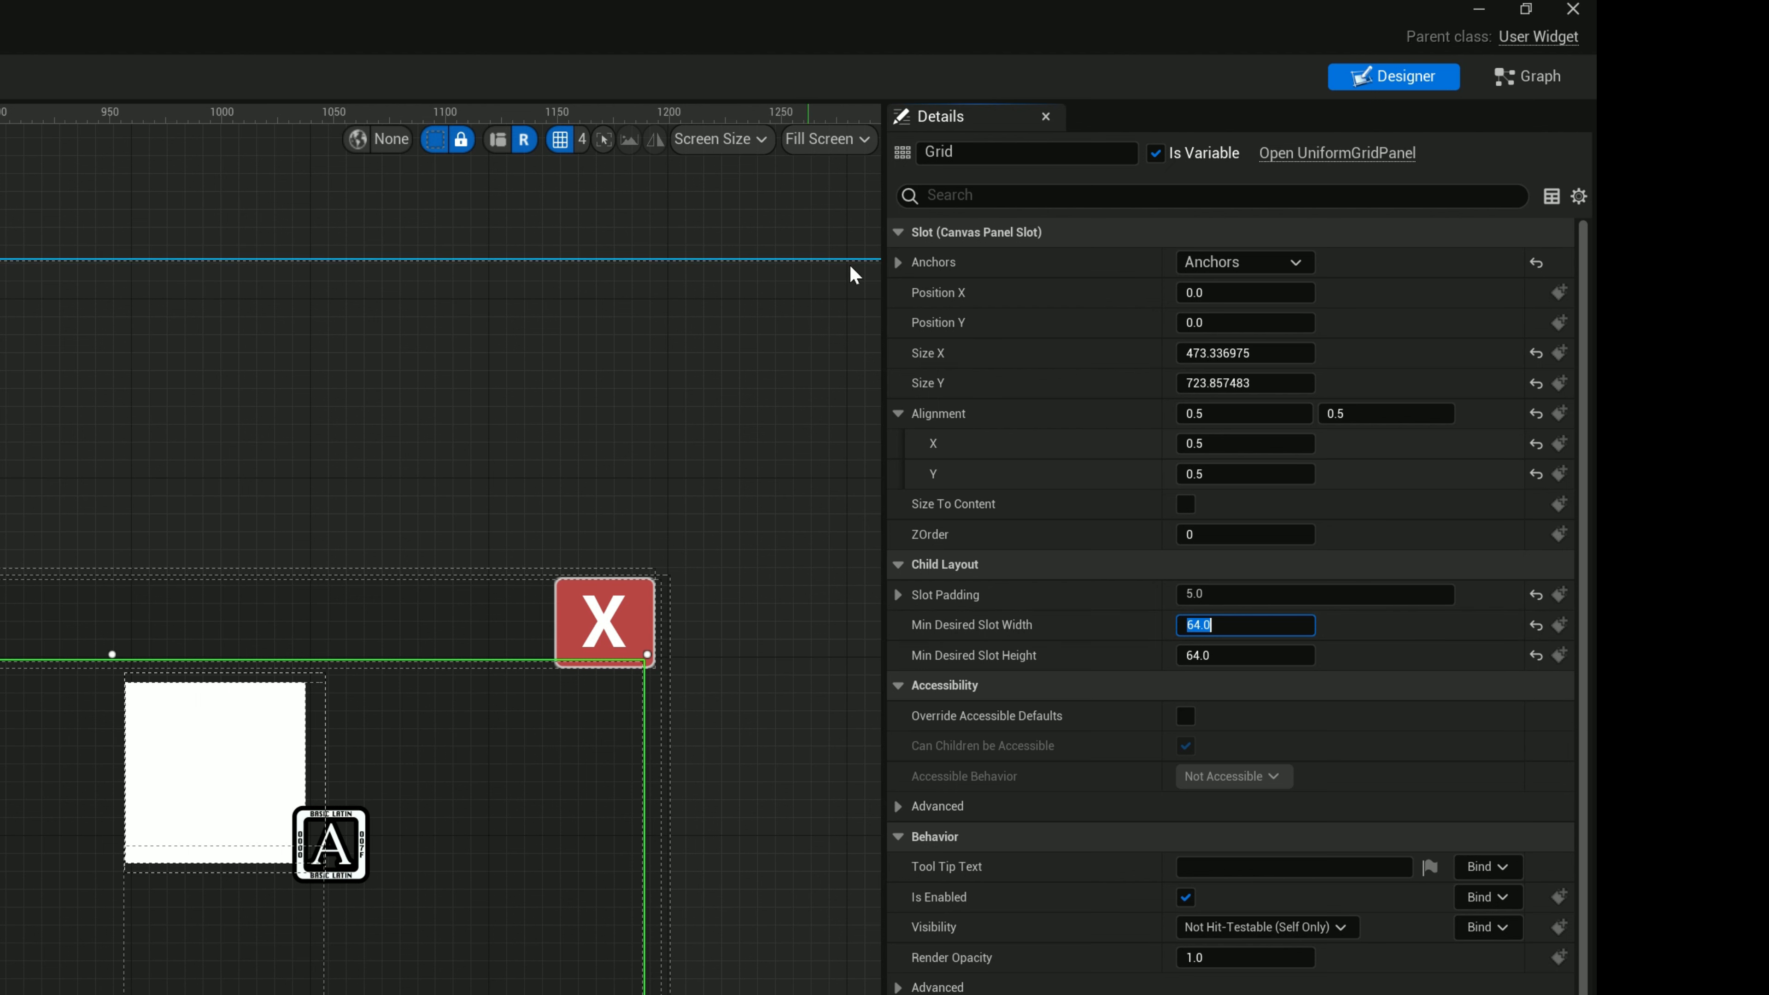
{"action": "left_click", "coordinate": [898, 596]}
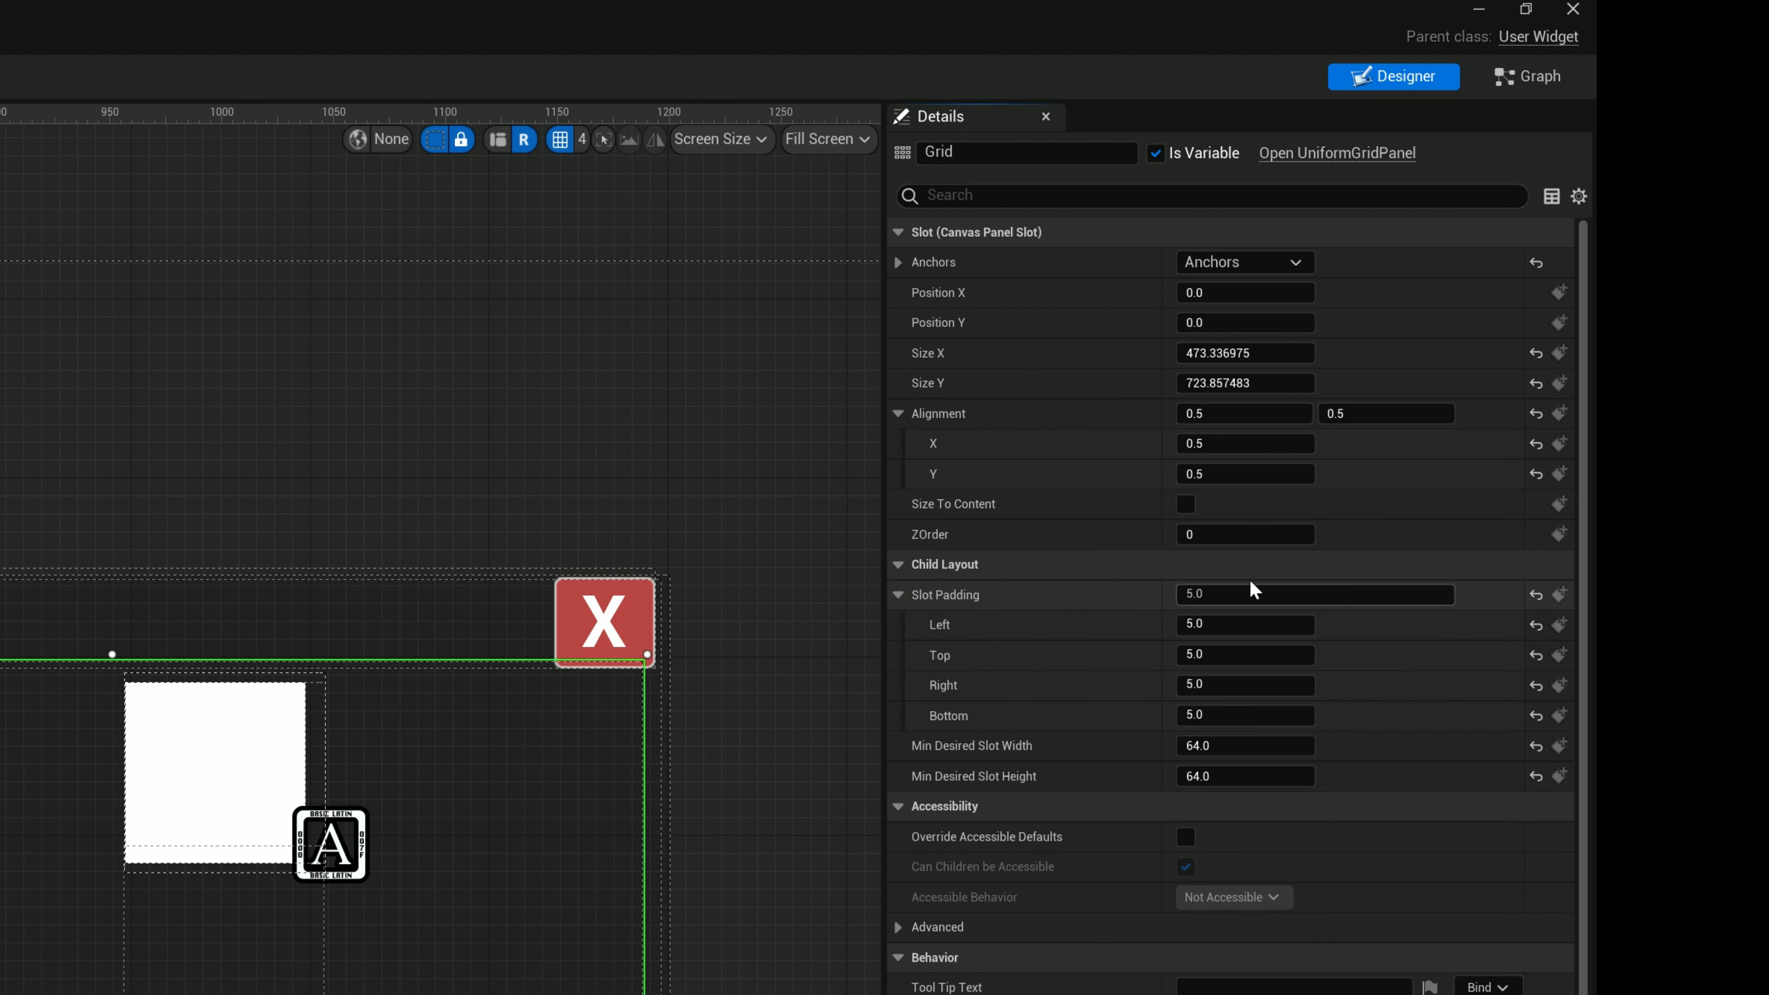
{"action": "left_click", "coordinate": [1240, 594]}
{"action": "type", "text": "1"}
{"action": "key", "text": "Return"}
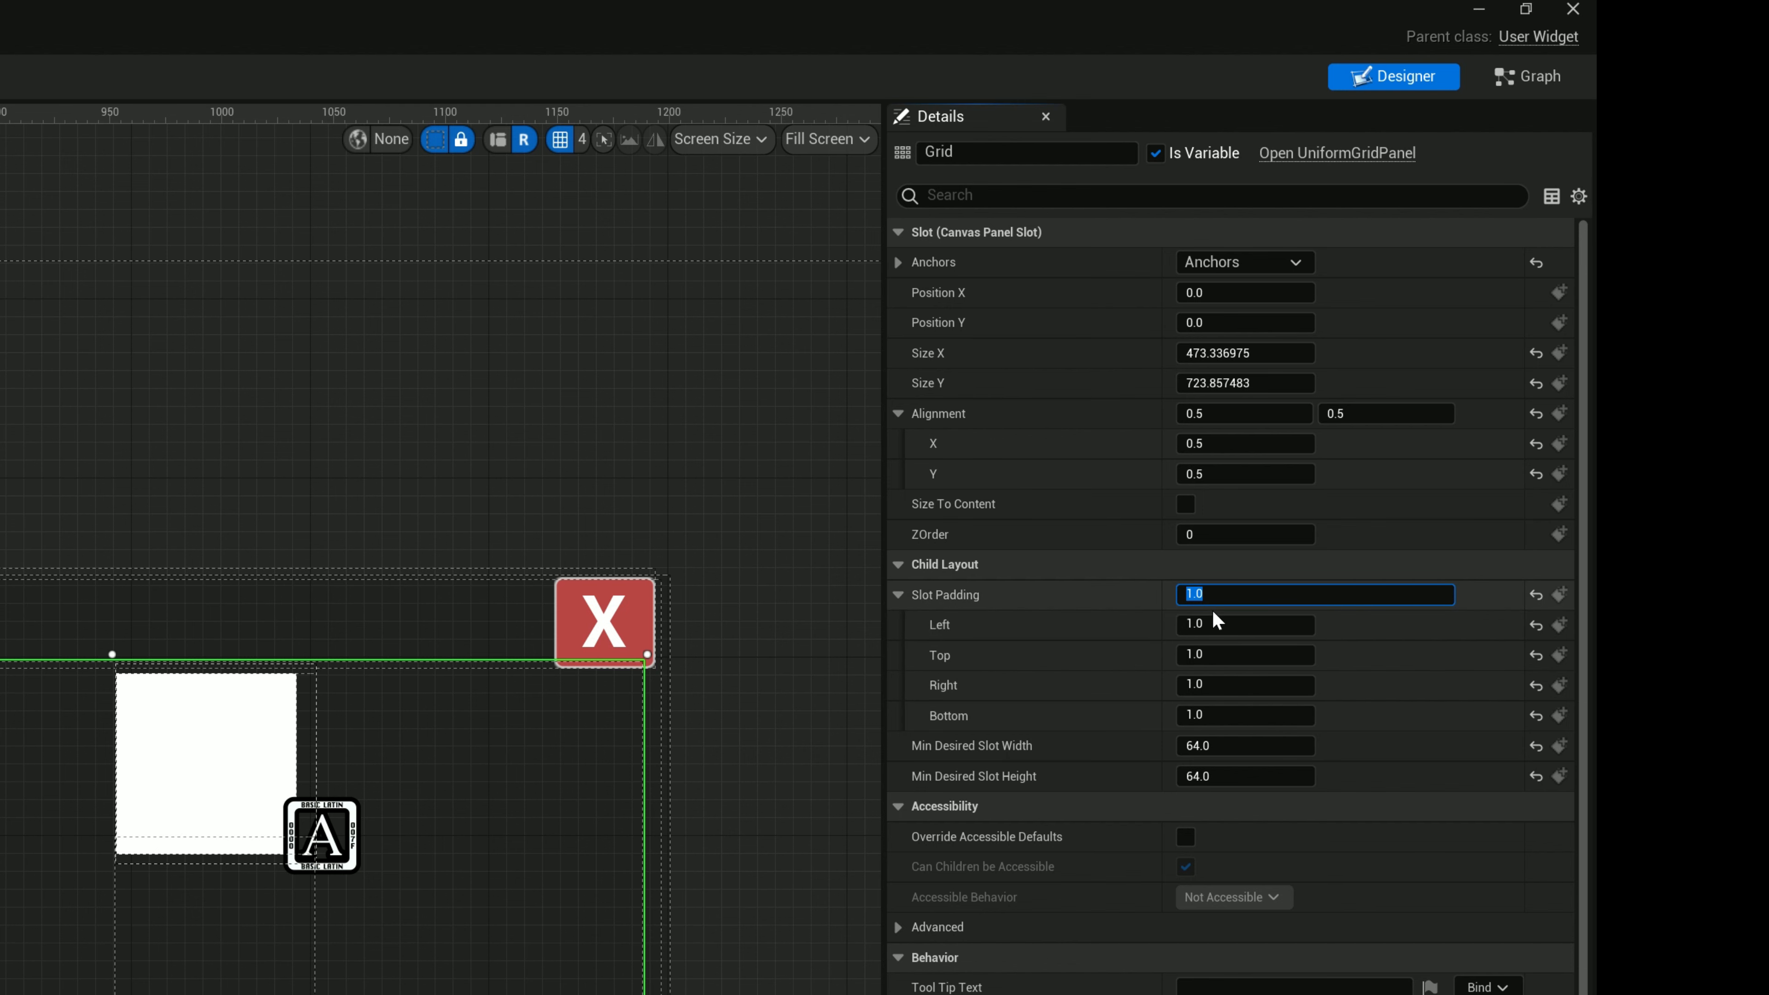
{"action": "type", "text": "0"}
{"action": "key", "text": "Return"}
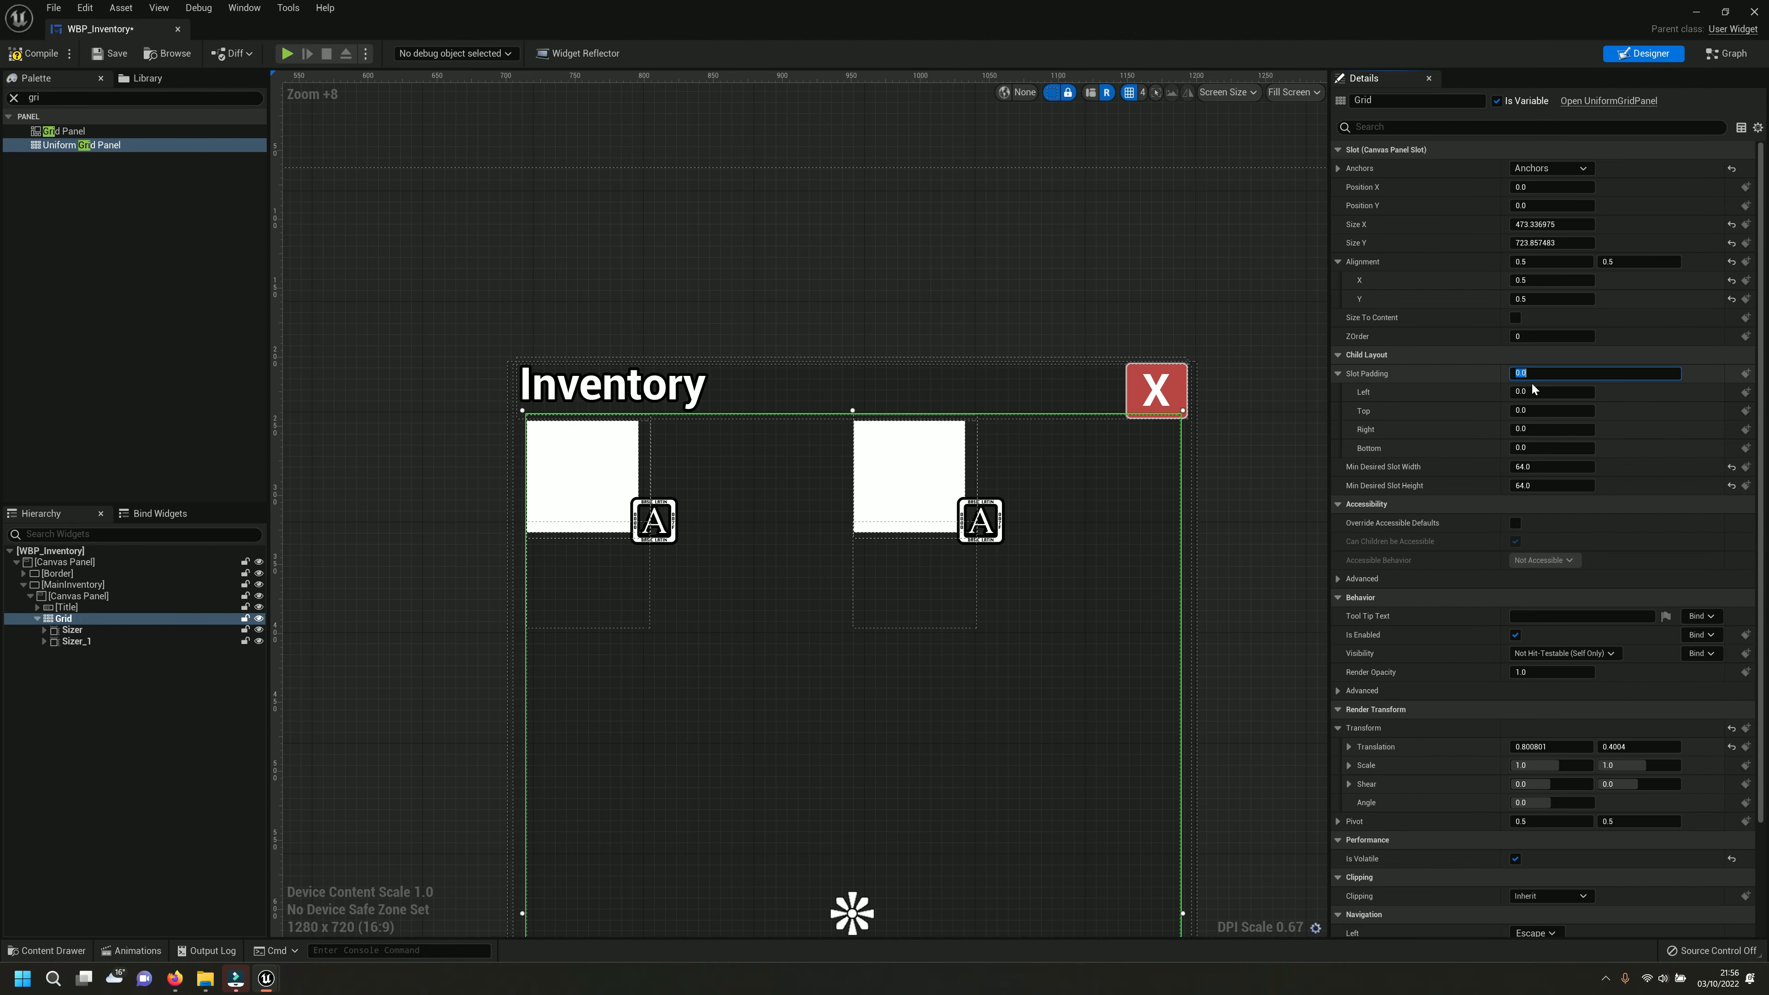
{"action": "type", "text": "5"}
{"action": "key", "text": "Return"}
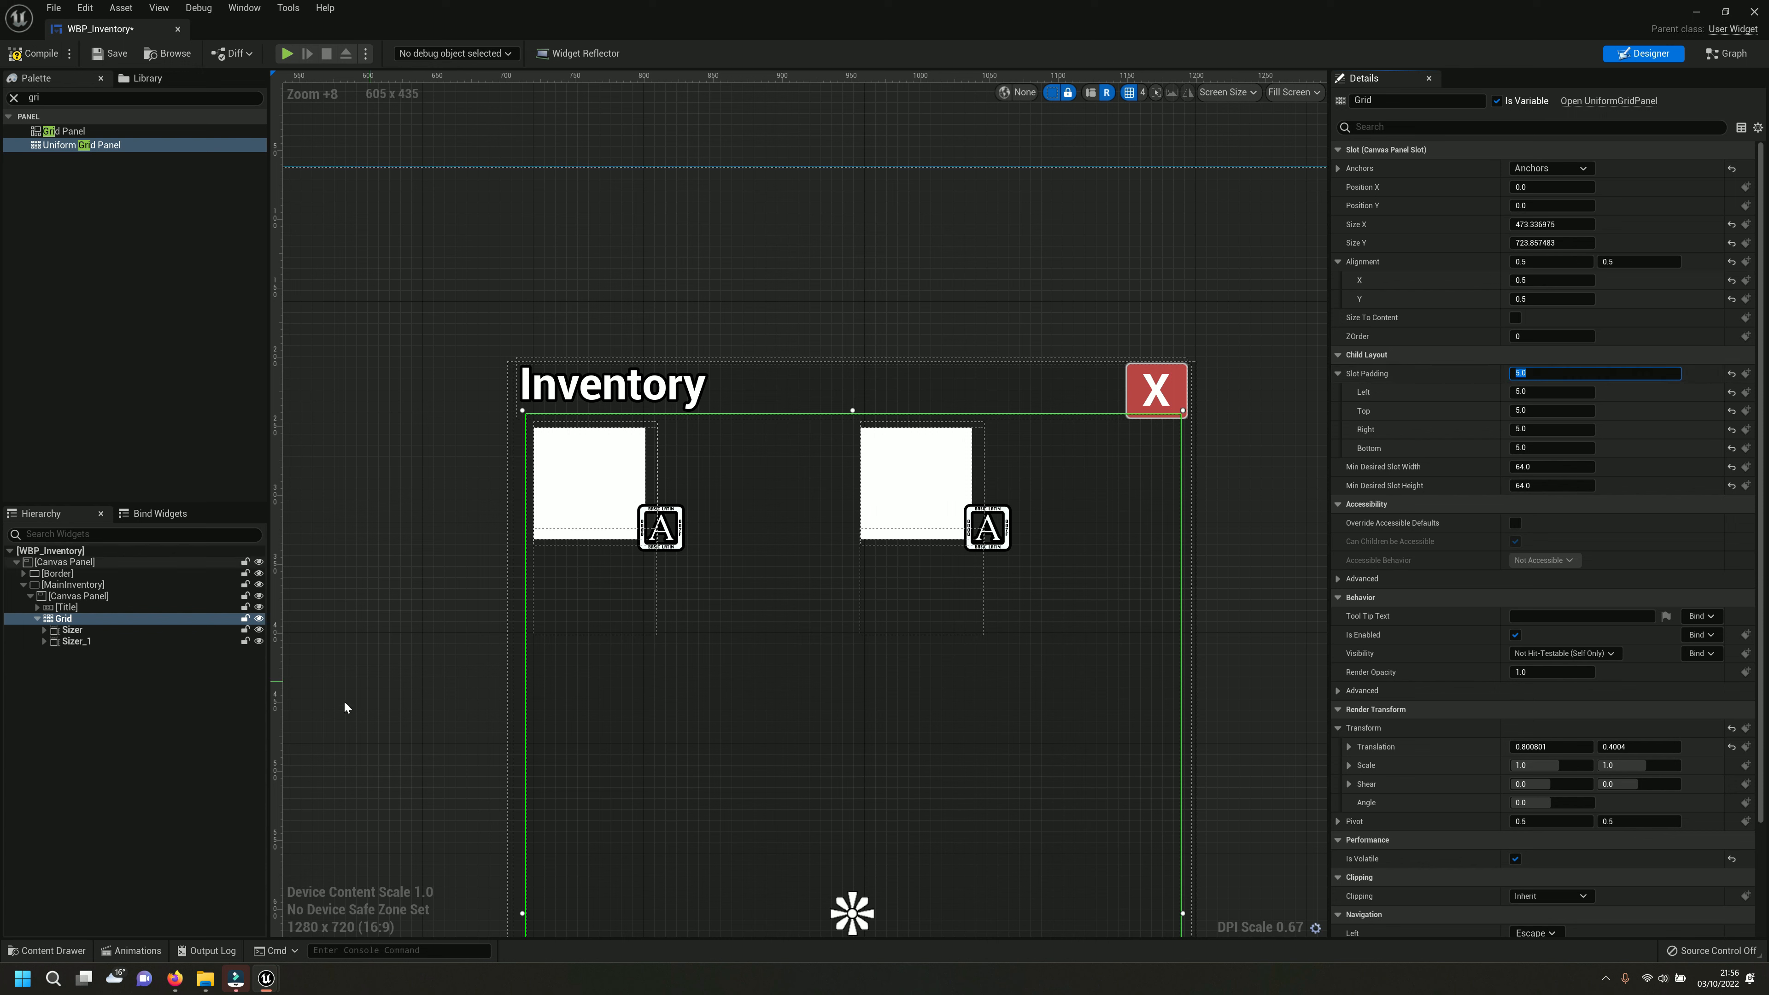
Delete the second size box, Sizer_1, from the Grid panel and select the Grid again.
{"action": "left_click", "coordinate": [104, 671]}
{"action": "left_click", "coordinate": [89, 641]}
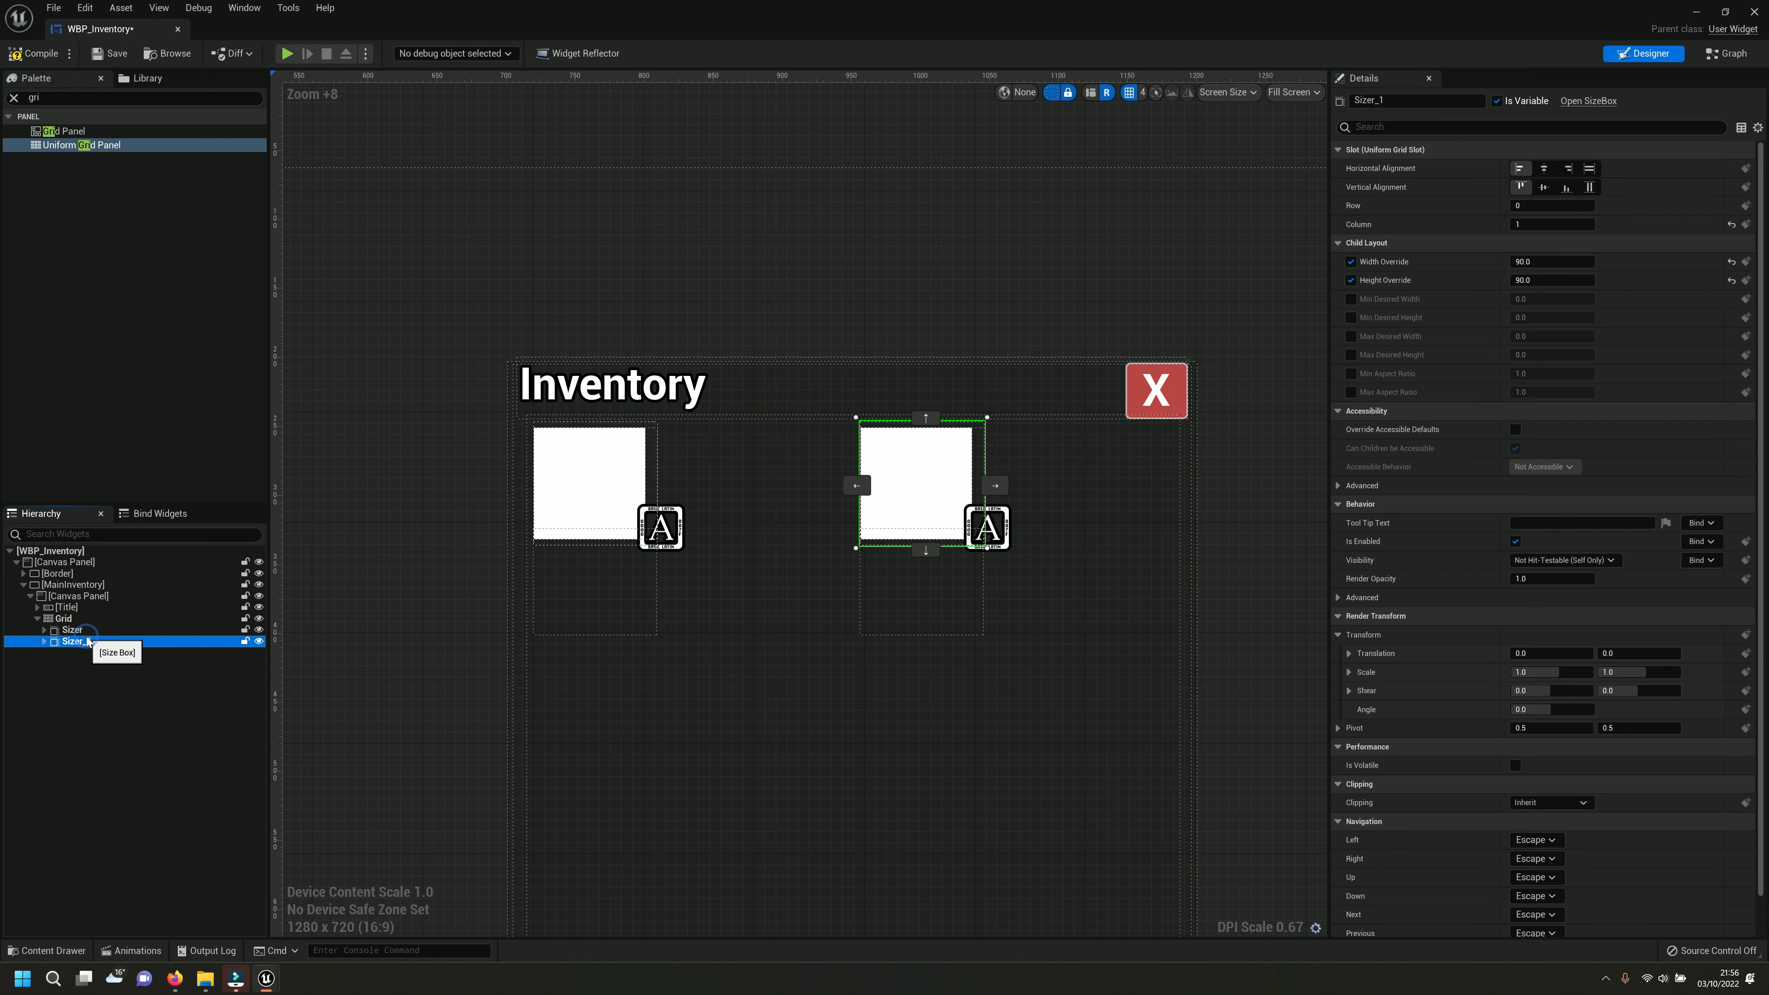
{"action": "key", "text": "Delete"}
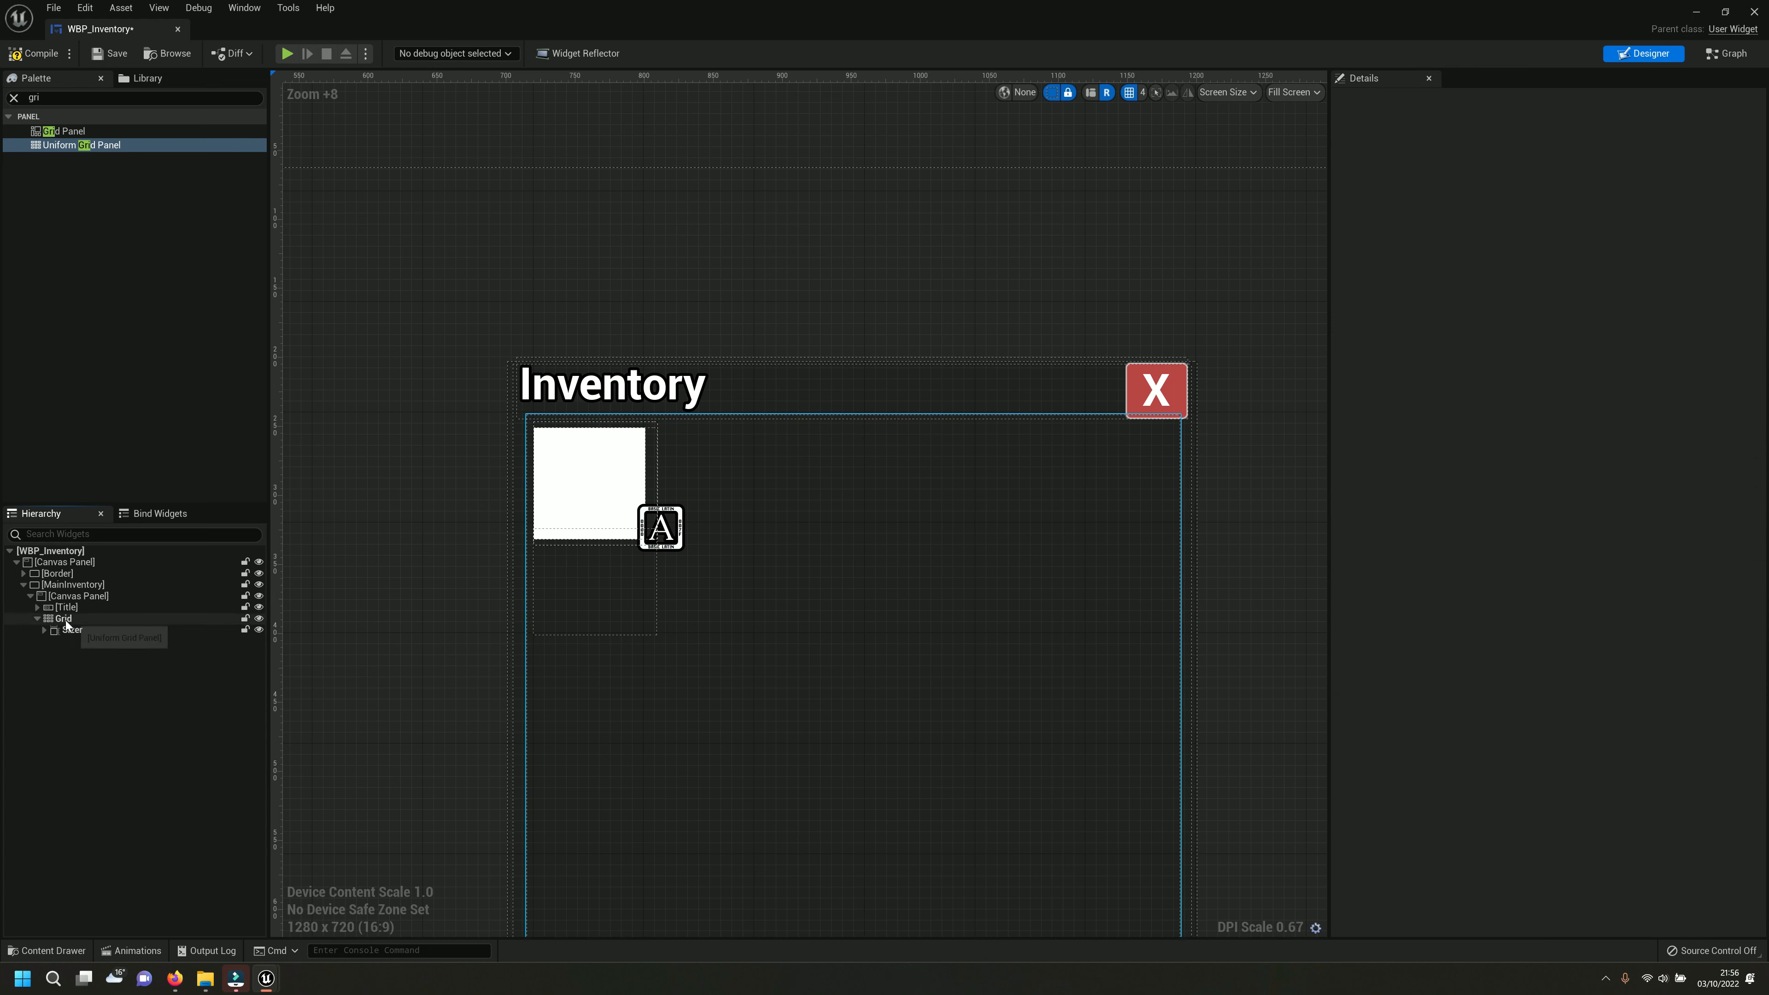
{"action": "left_click", "coordinate": [64, 619]}
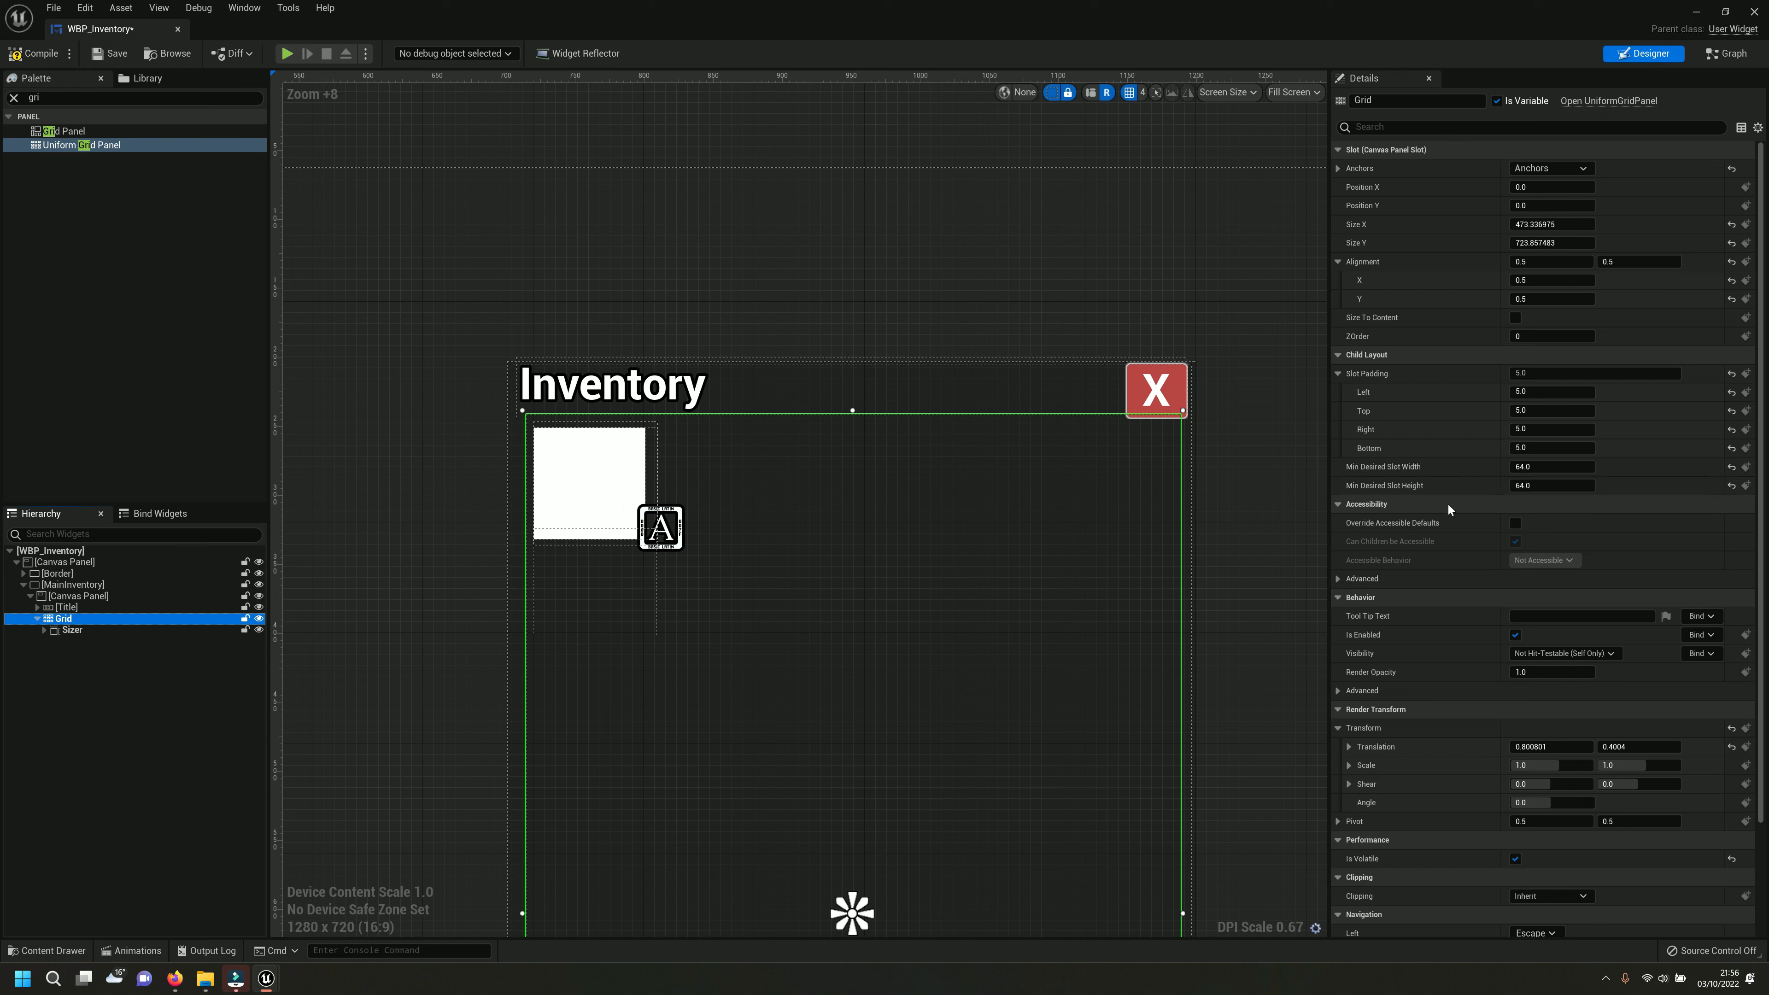
Try adding a new Uniform Grid Panel to the canvas panel inside MainInventory, and delete it again.
{"action": "left_click", "coordinate": [108, 144]}
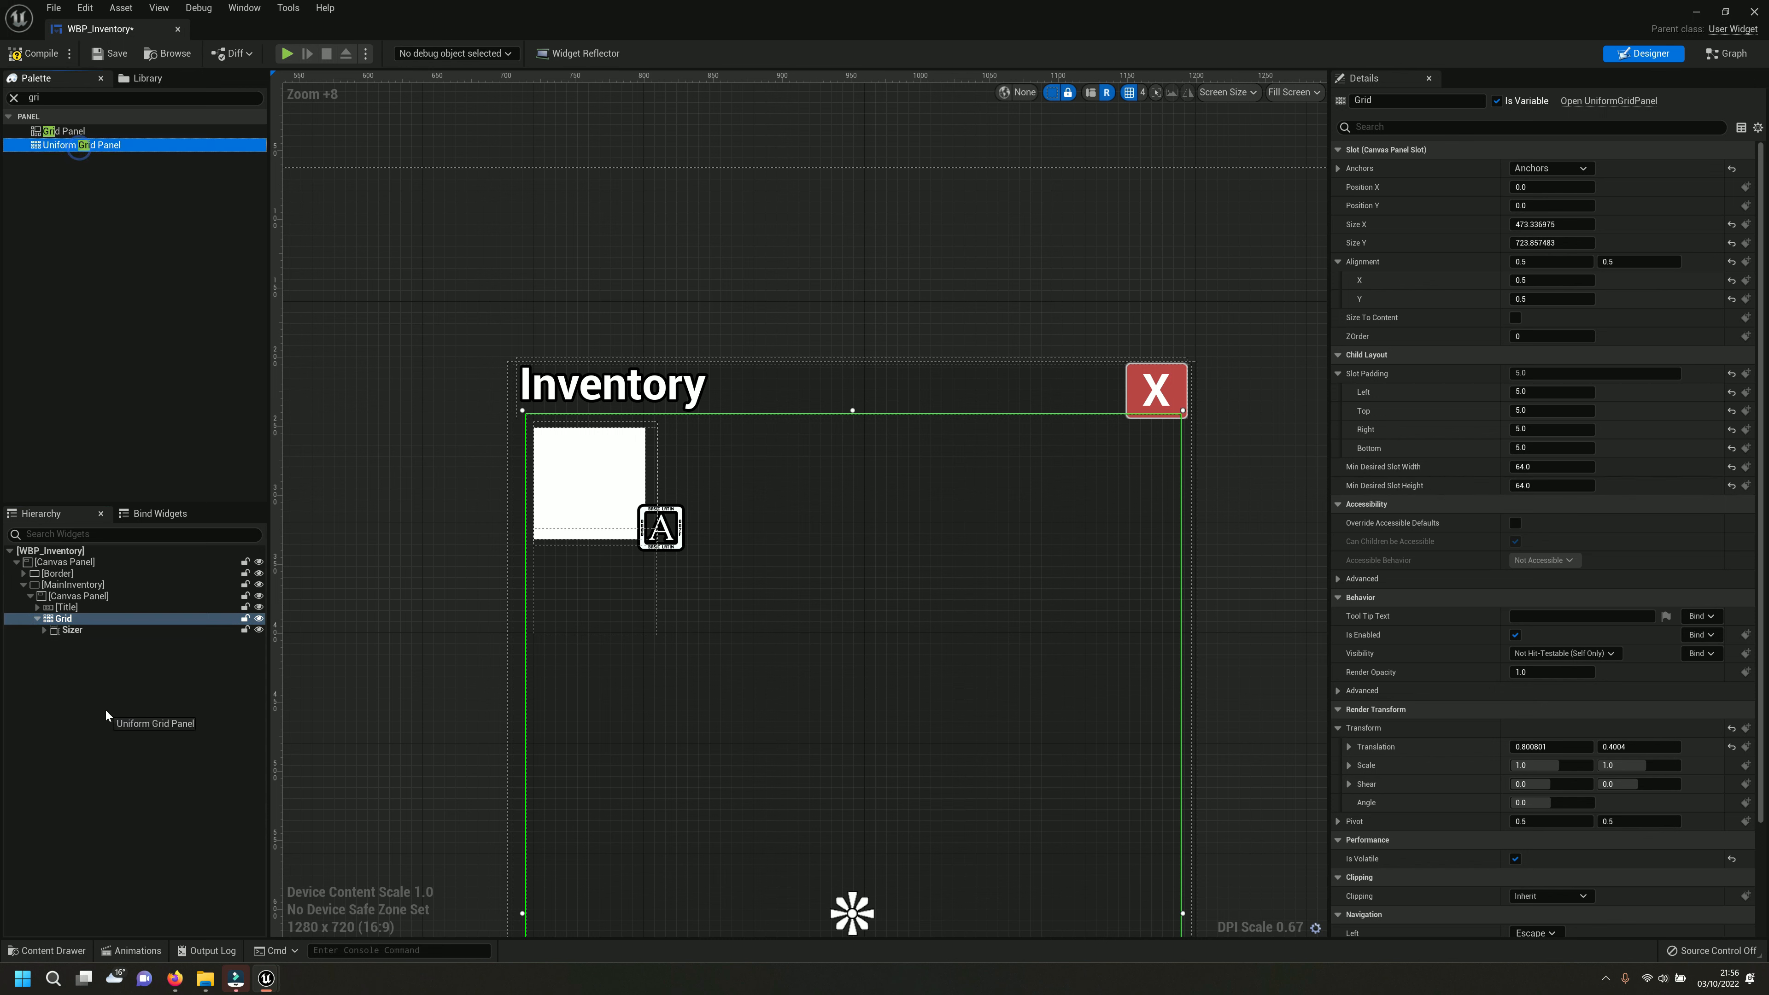
{"action": "left_click_drag", "start_coordinate": [105, 145], "coordinate": [70, 621]}
{"action": "left_click", "coordinate": [72, 641]}
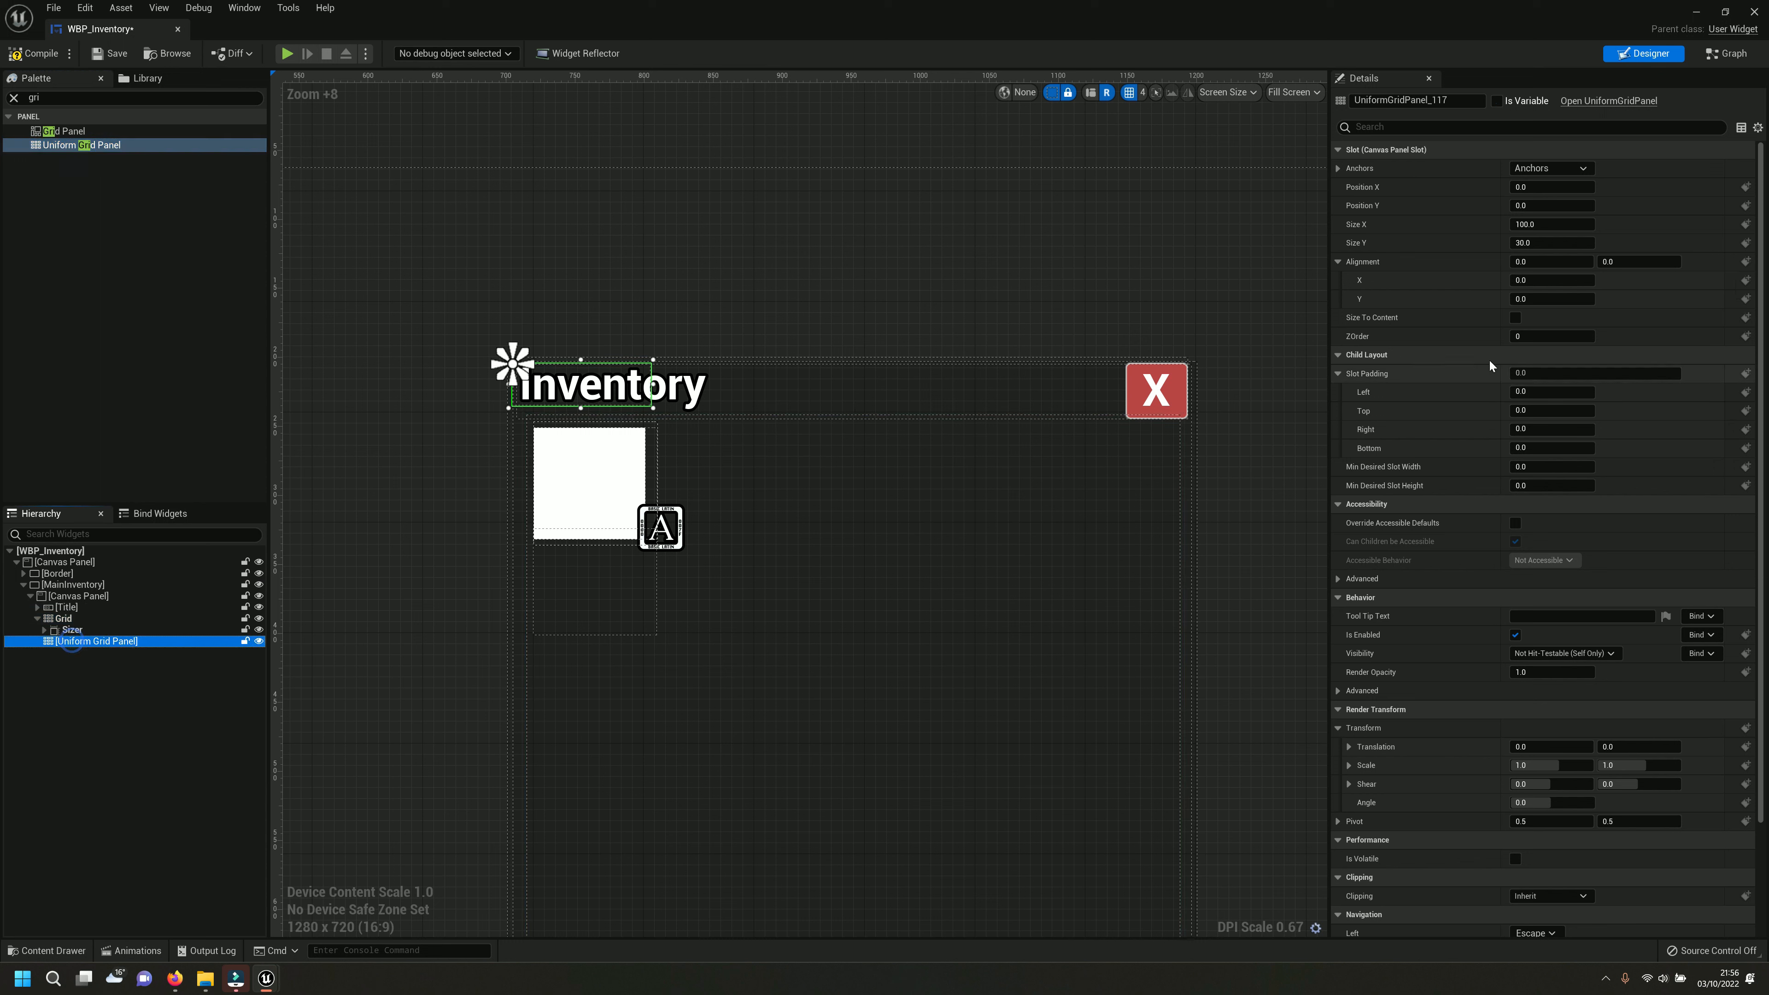
{"action": "left_click", "coordinate": [146, 694]}
{"action": "left_click", "coordinate": [101, 641]}
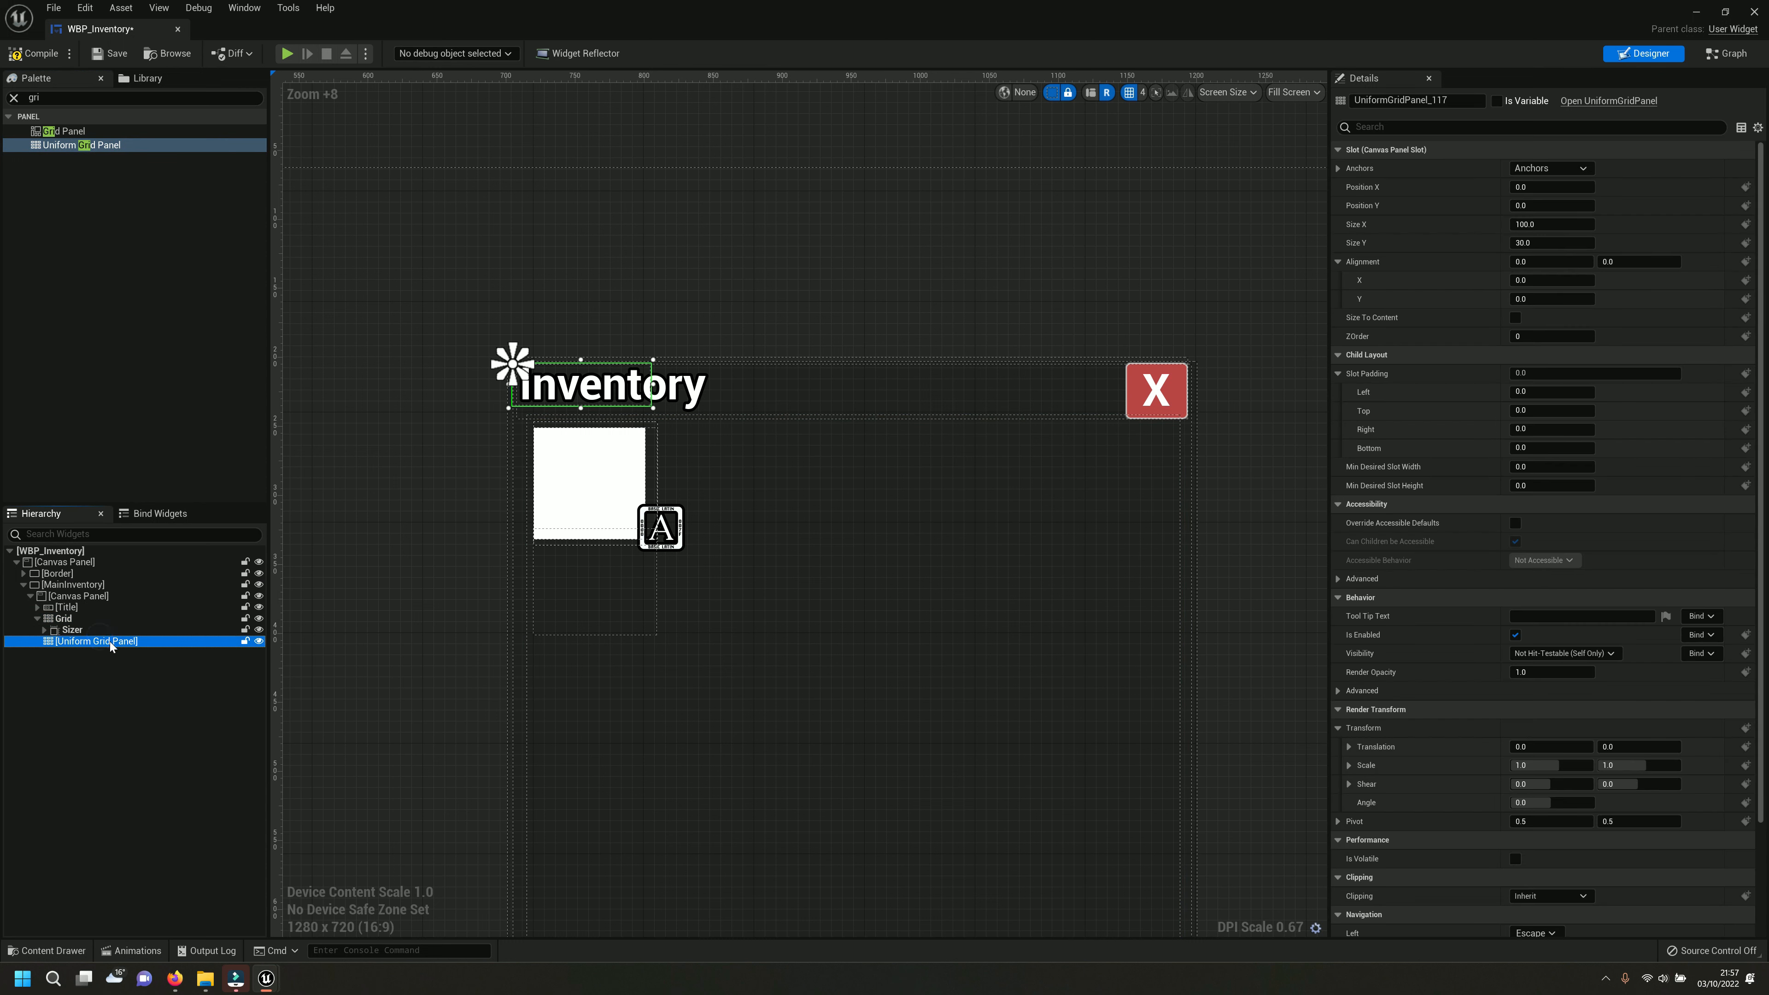
{"action": "key", "text": "Delete"}
Rename the Sizer size box inside the Grid as WidgetSlot.
{"action": "left_click", "coordinate": [71, 617]}
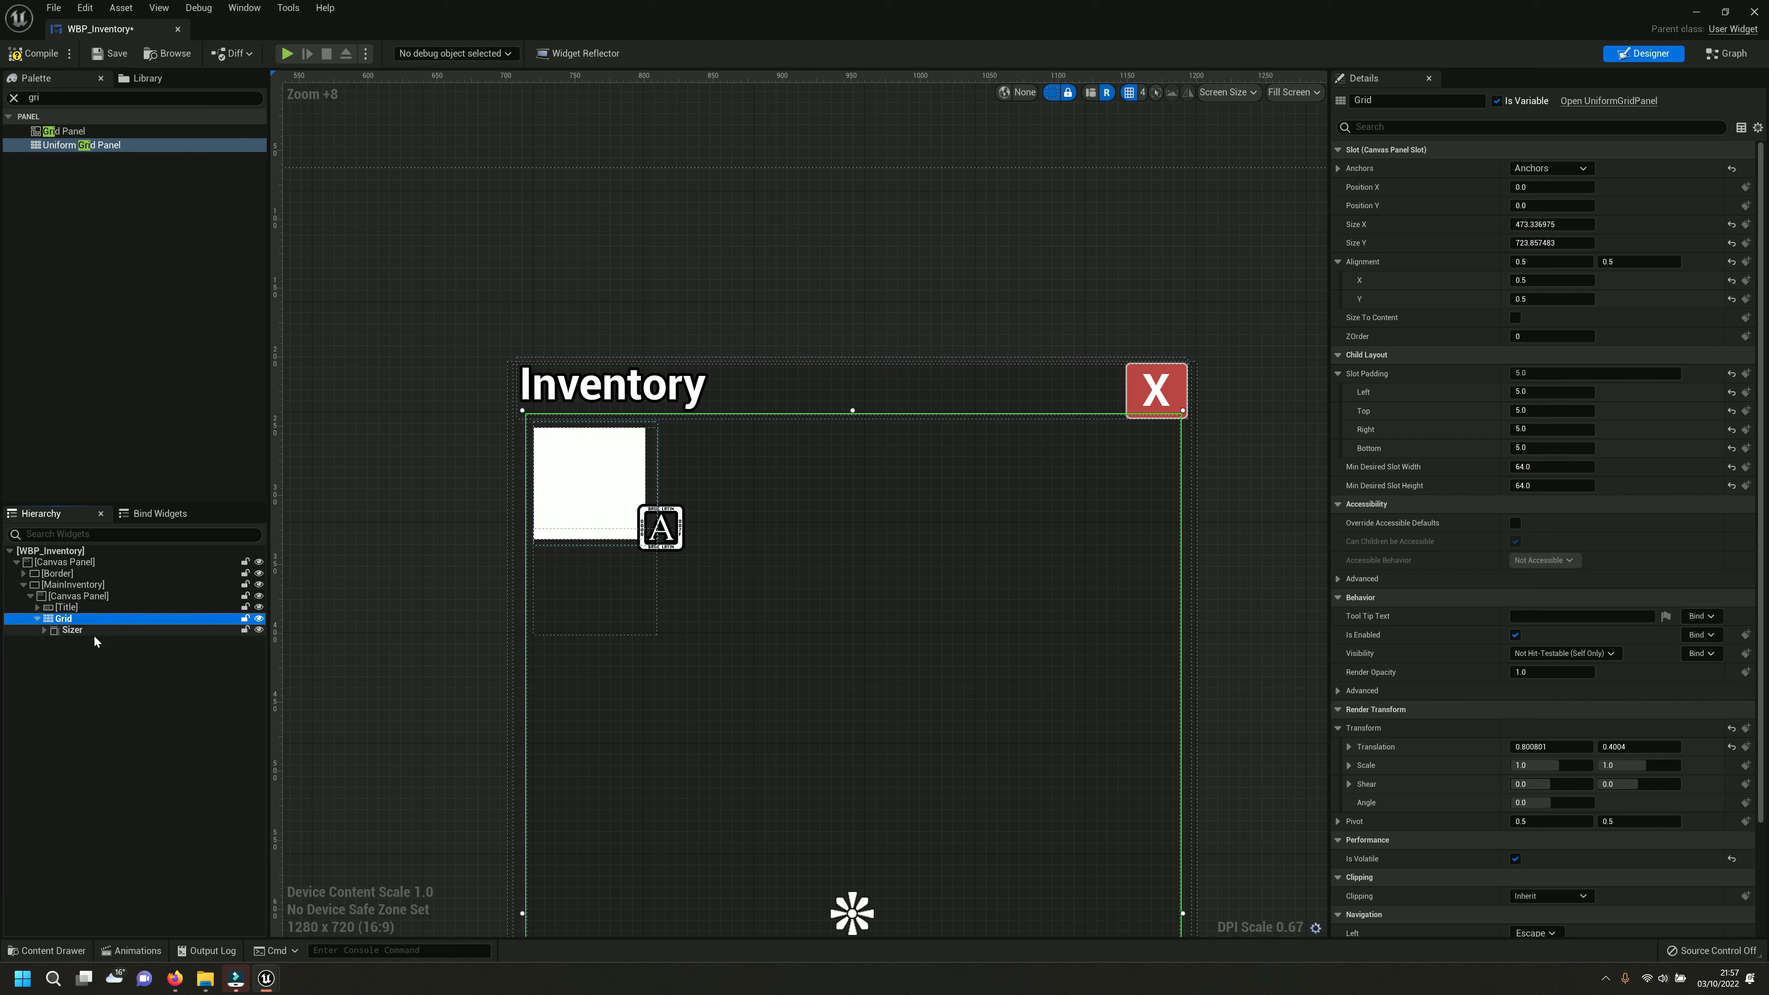
{"action": "left_click", "coordinate": [72, 630]}
{"action": "key", "text": "F2"}
{"action": "type", "text": "Widget"}
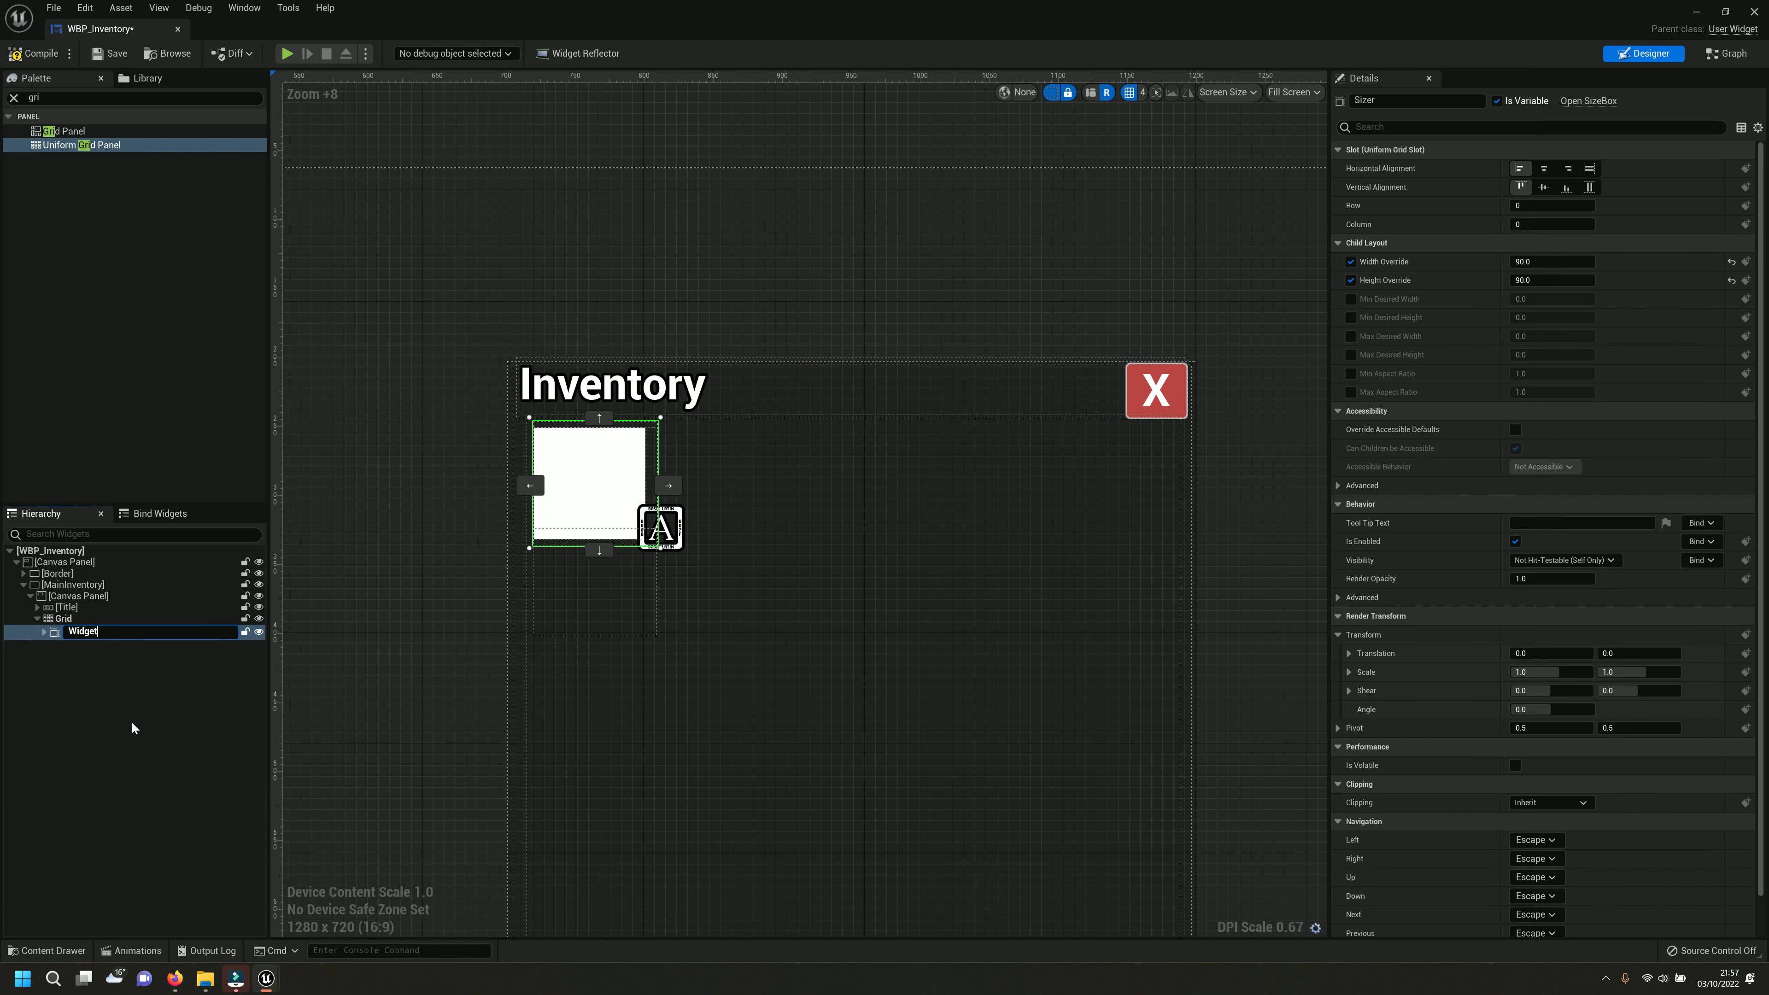
{"action": "type", "text": "Slot"}
{"action": "key", "text": "Return"}
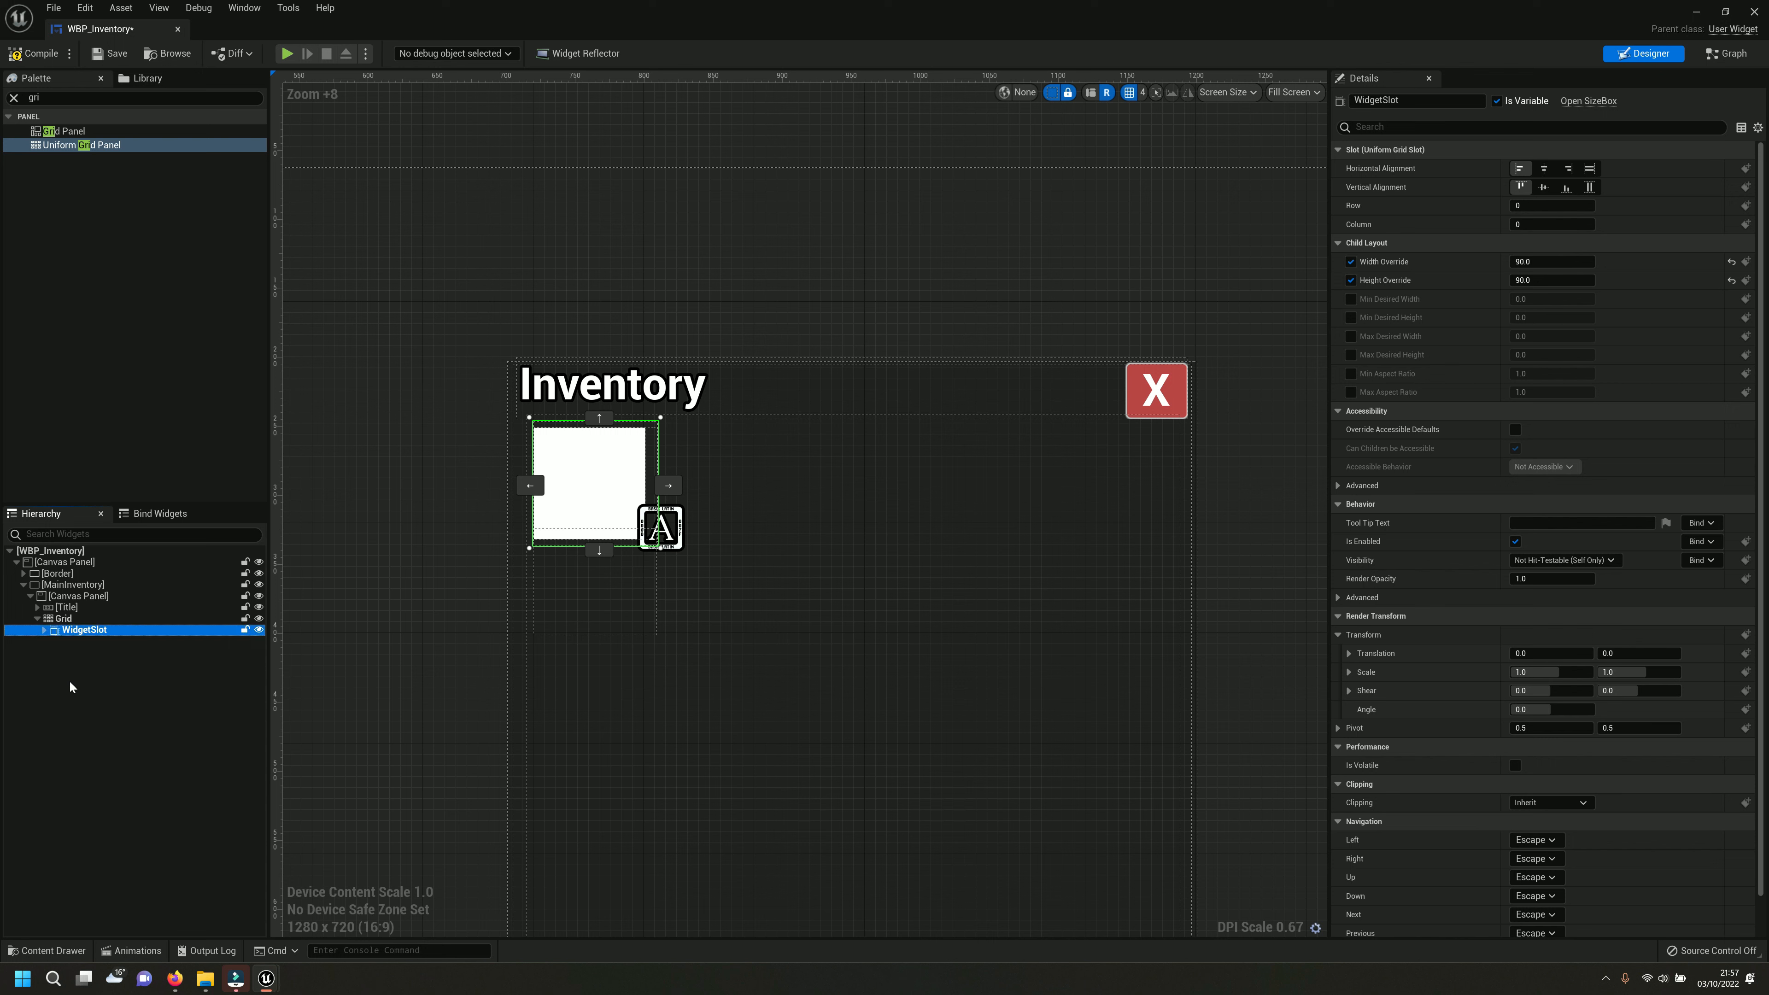
Expand WidgetSlot's nested widgets down to Icon and Count Number in the hierarchy, and compile and save the widget.
{"action": "left_click", "coordinate": [43, 629]}
{"action": "left_click", "coordinate": [49, 641]}
{"action": "left_click", "coordinate": [58, 653]}
{"action": "left_click", "coordinate": [64, 664]}
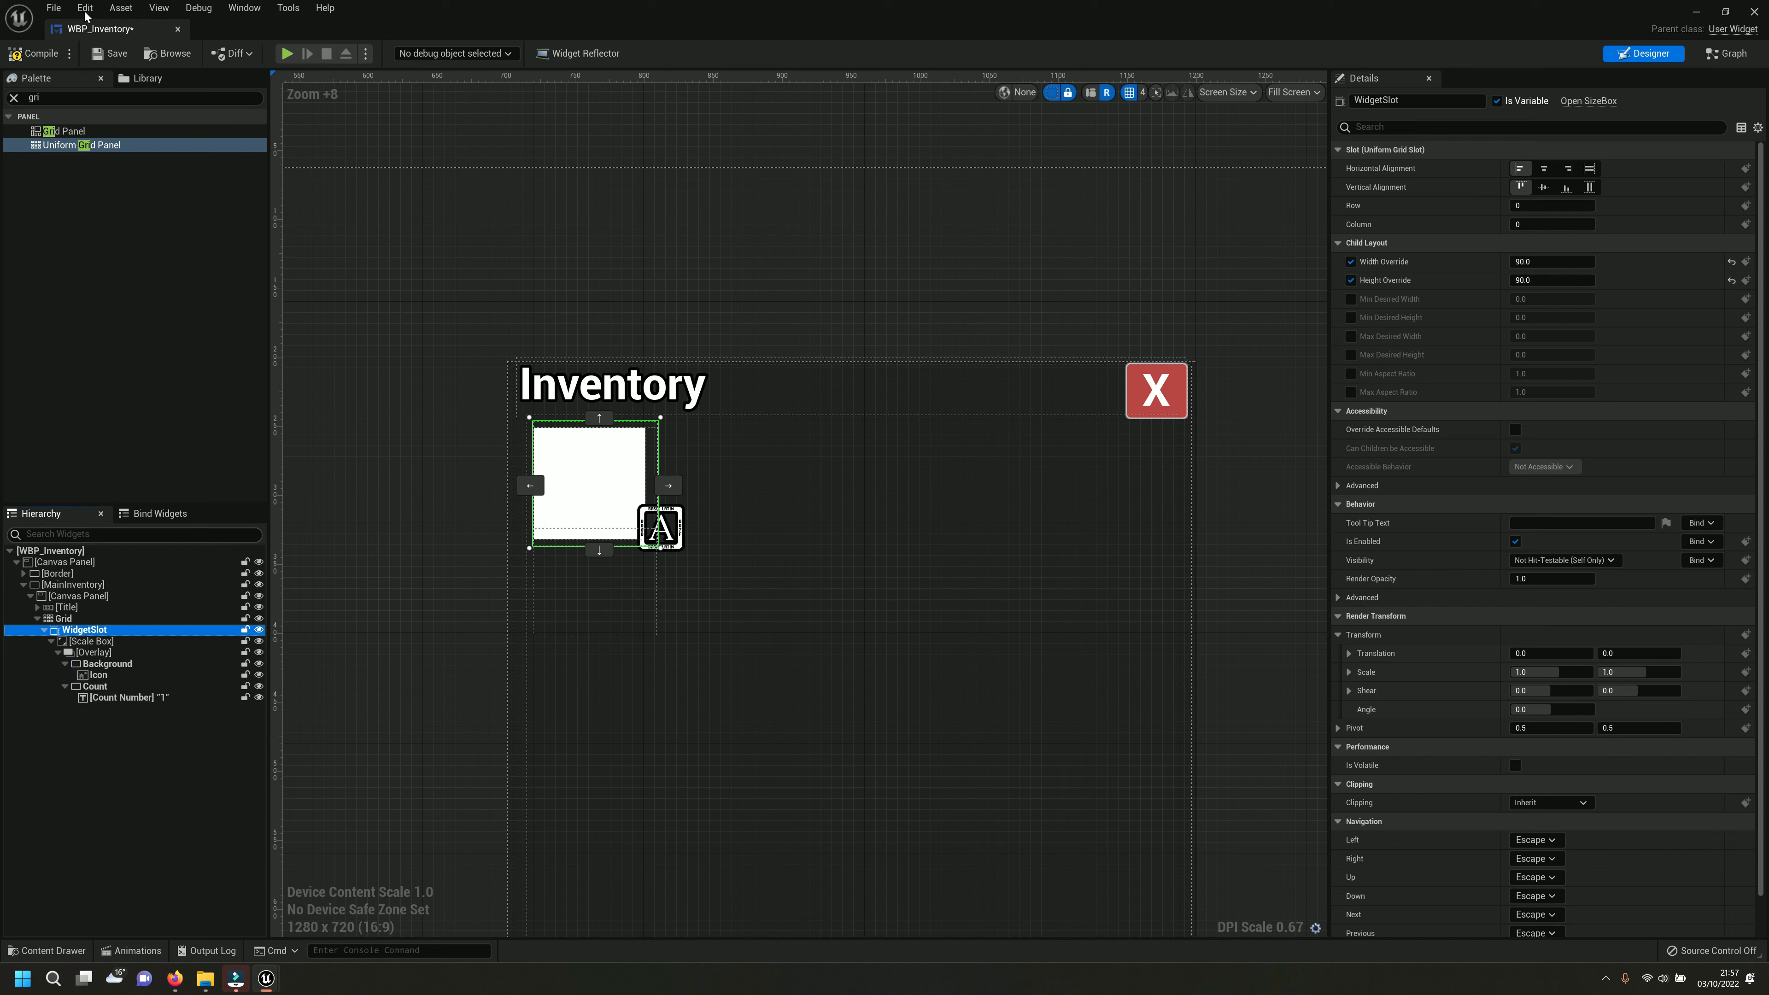
{"action": "left_click", "coordinate": [35, 60]}
{"action": "left_click", "coordinate": [126, 59]}
{"action": "left_click", "coordinate": [83, 704]}
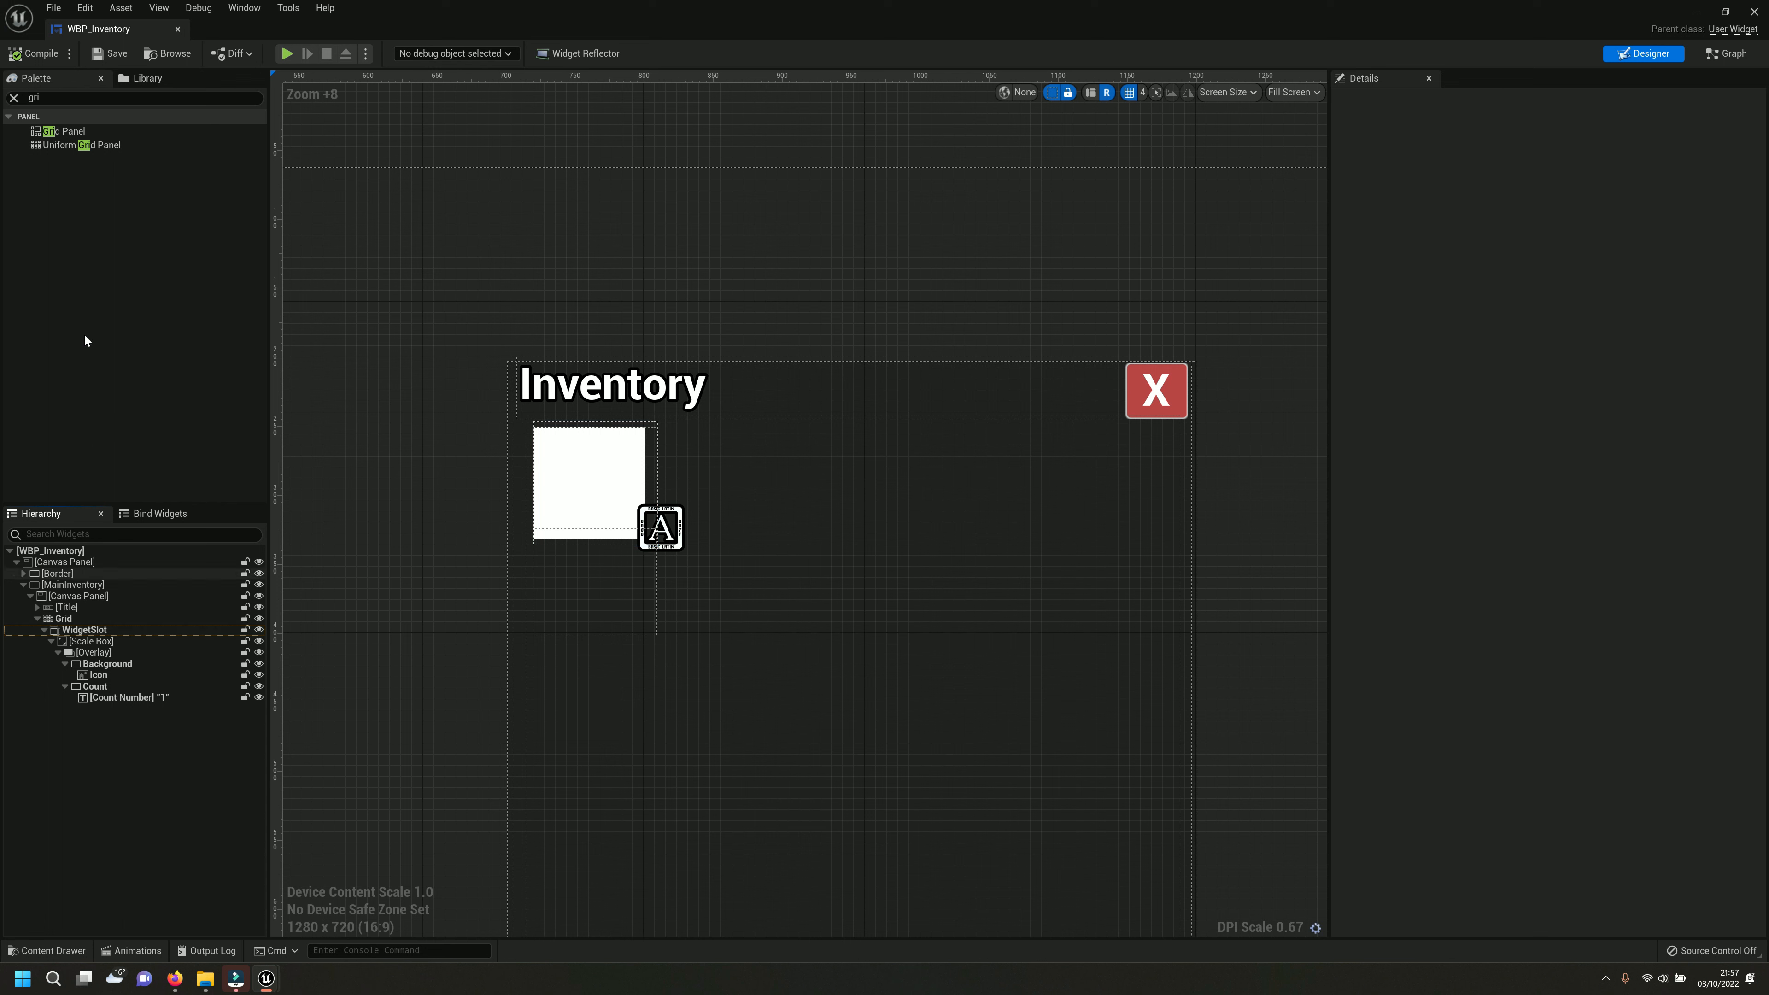
Add a Size Box to the Grid panel beside WidgetSlot and set its column to 1.
{"action": "left_click", "coordinate": [64, 98]}
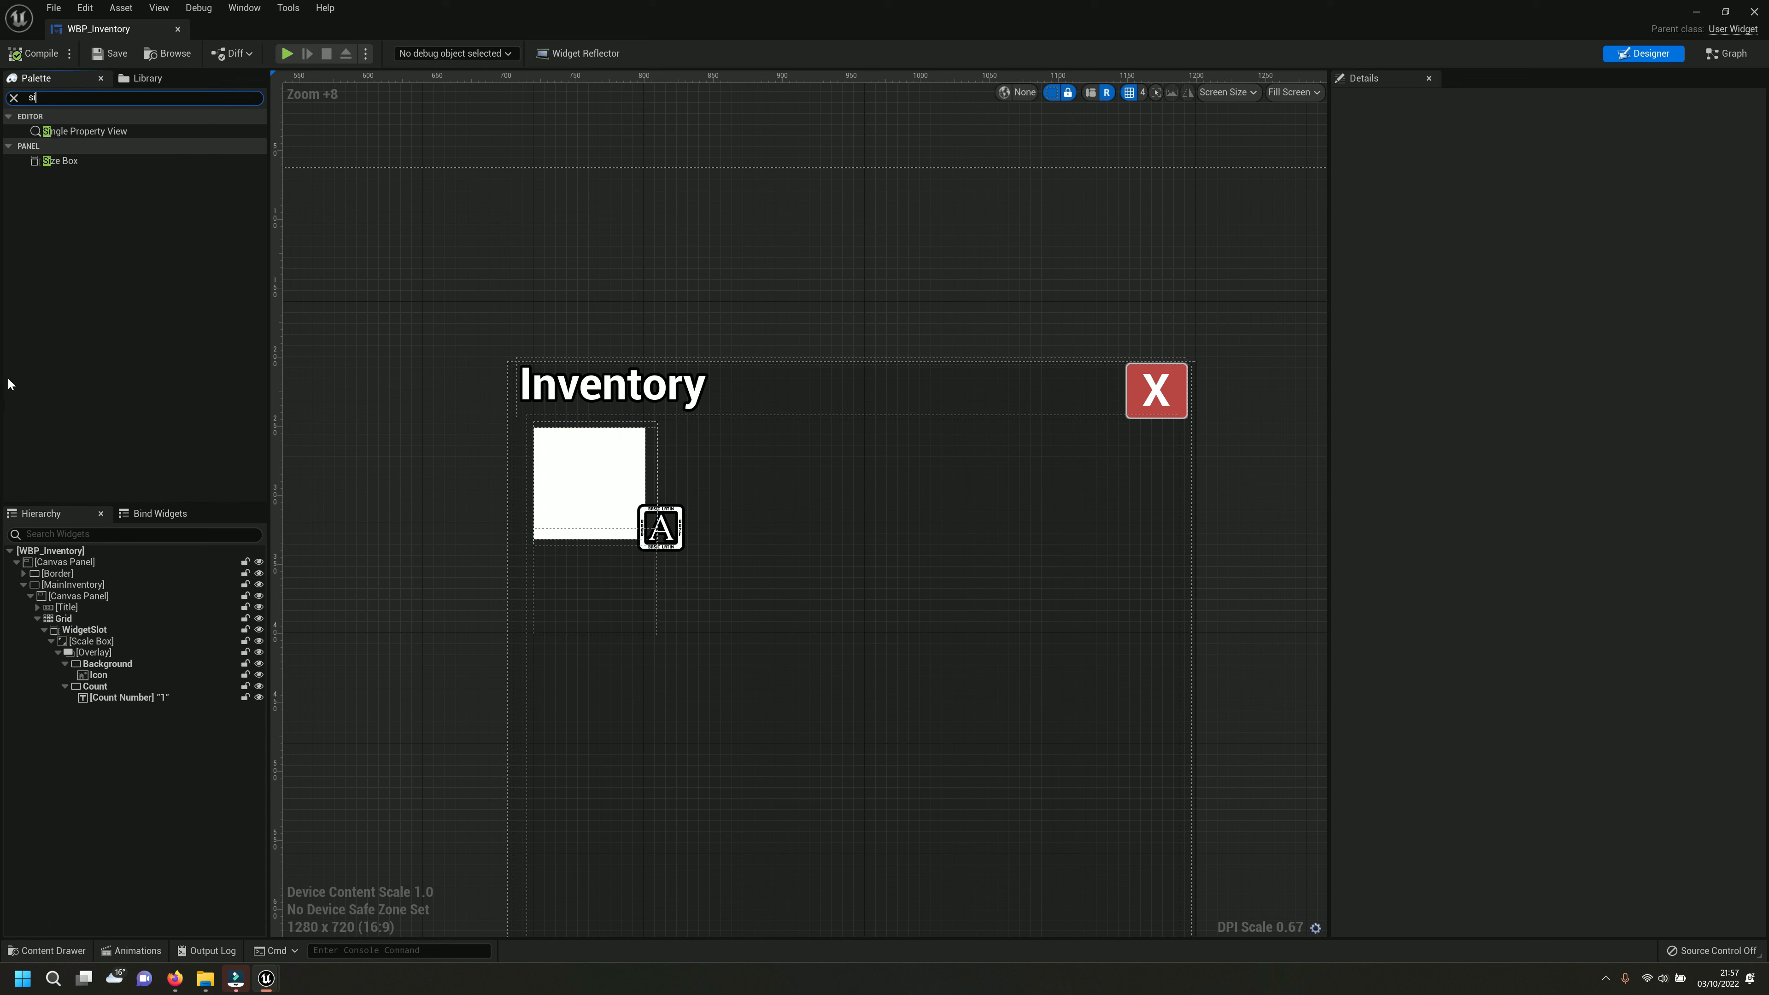
{"action": "left_click_drag", "start_coordinate": [54, 162], "coordinate": [78, 711]}
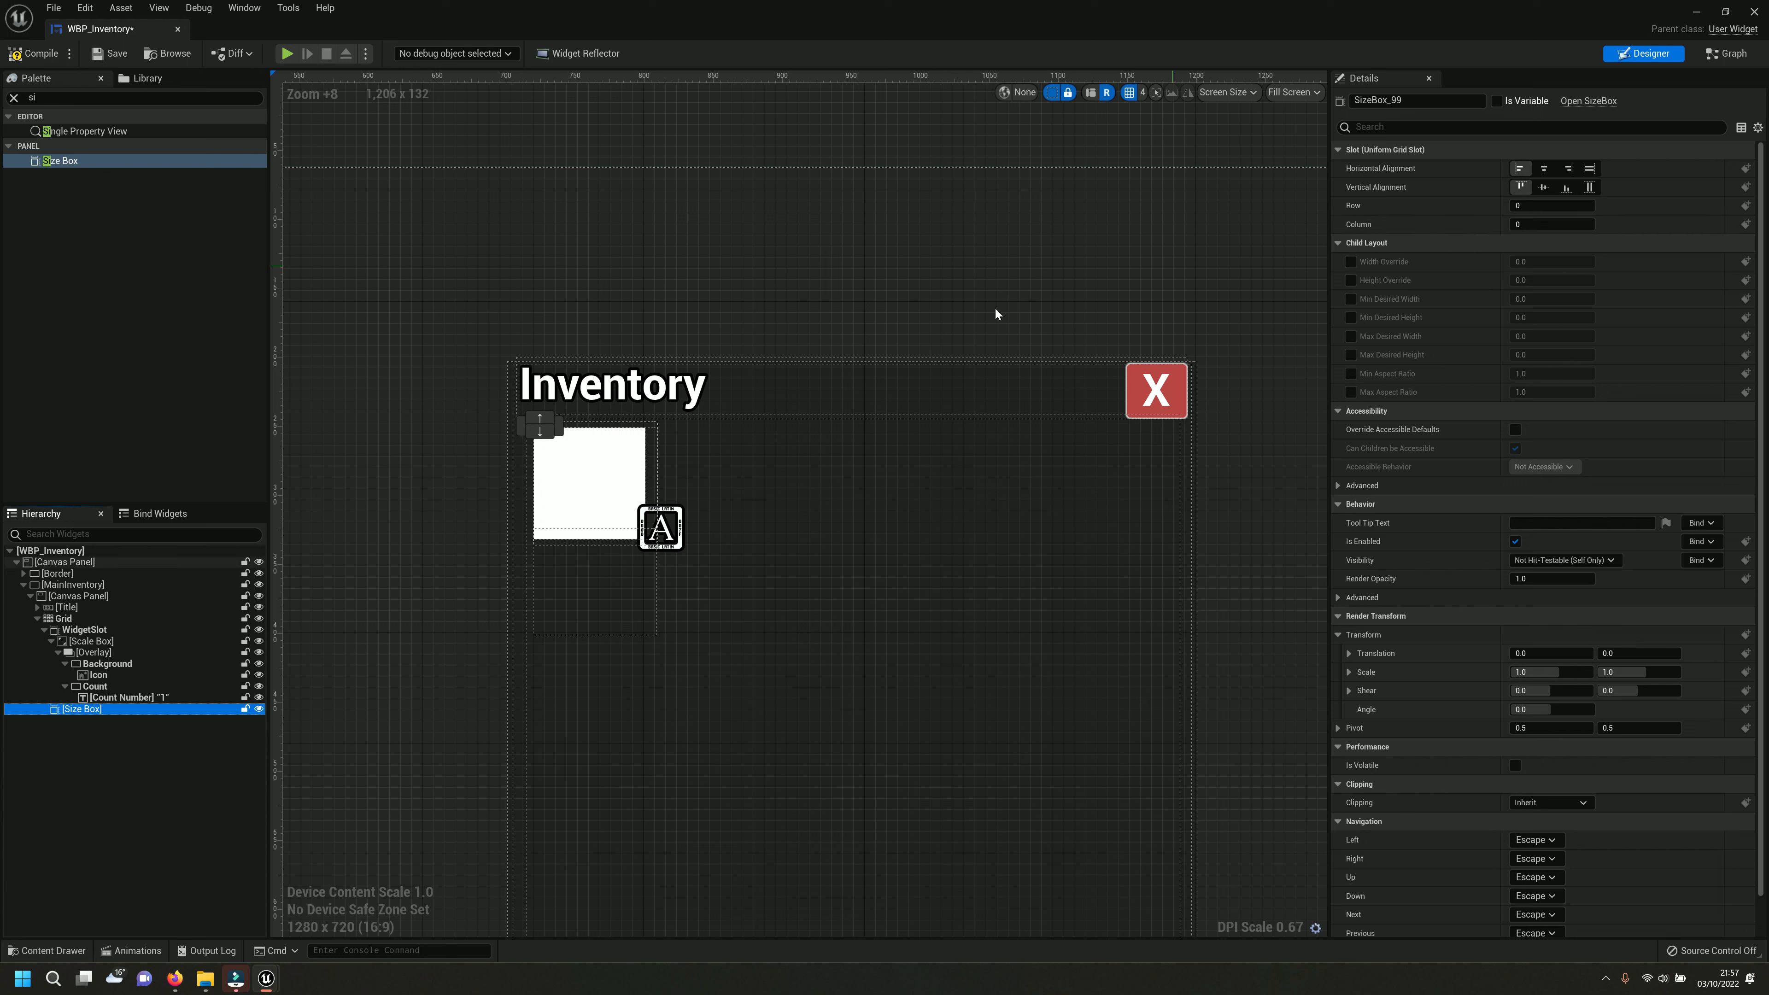
{"action": "left_click", "coordinate": [1546, 224]}
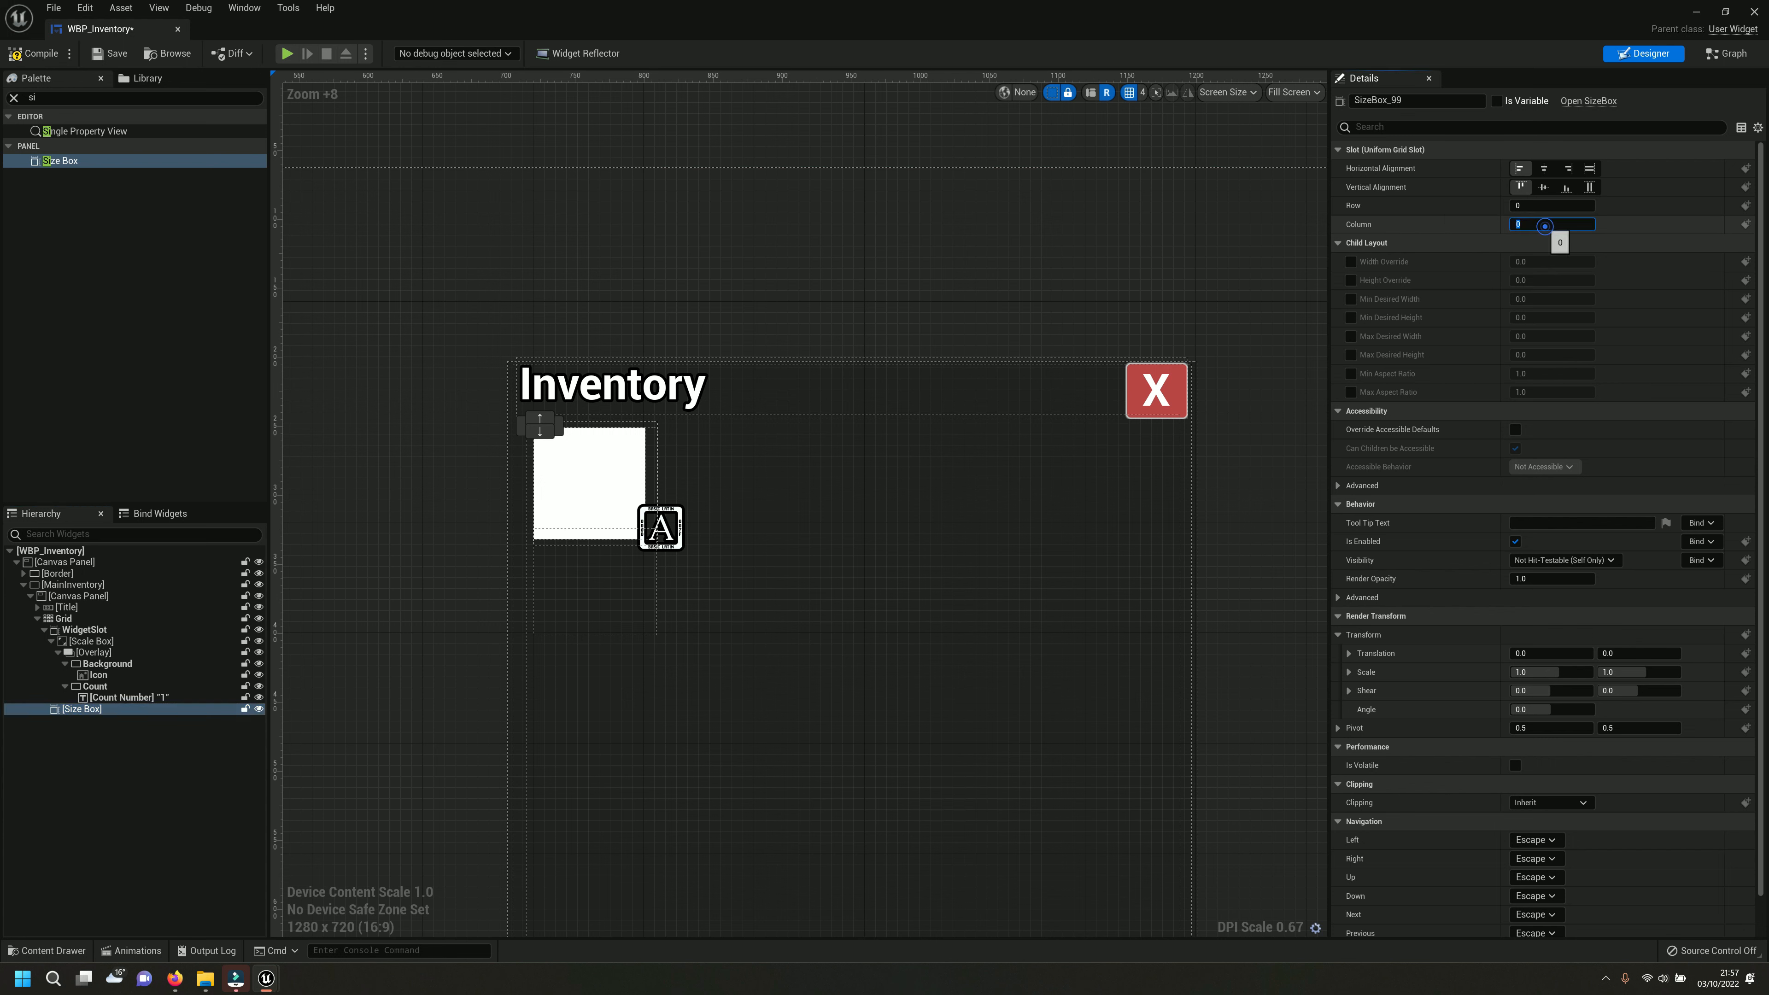
{"action": "type", "text": "1"}
{"action": "key", "text": "Return"}
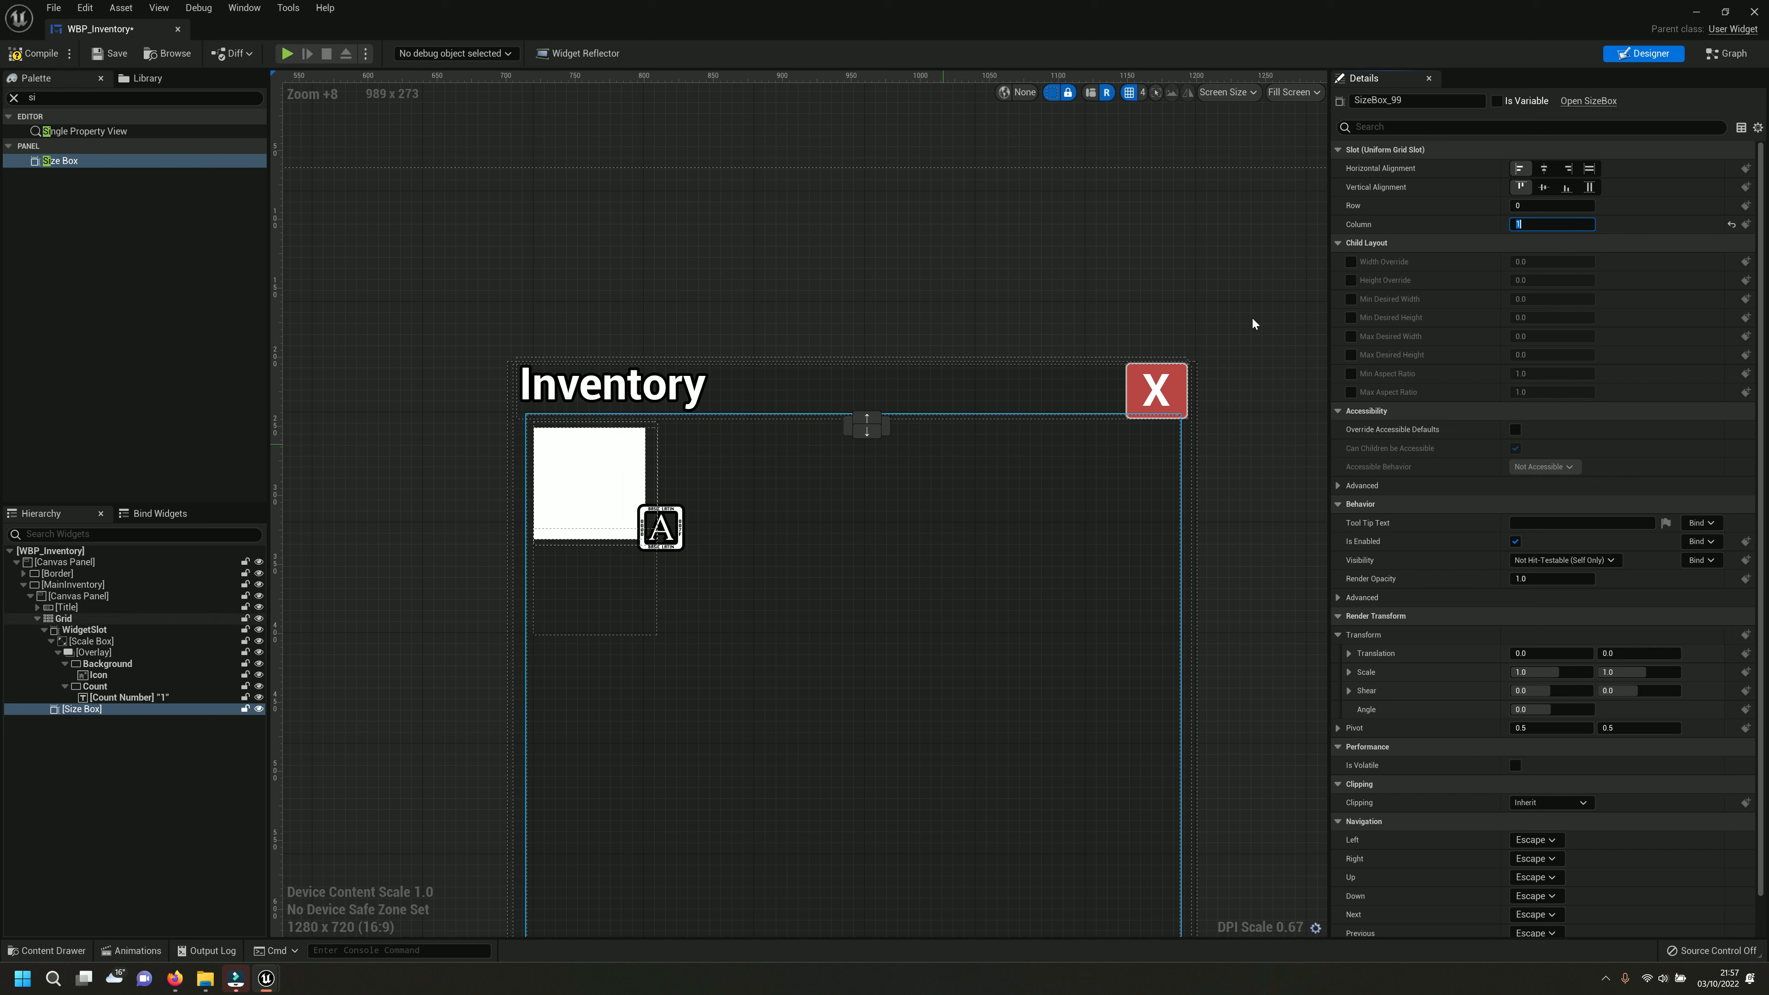
Try column 2 for the new size box and set it back to column 1.
{"action": "type", "text": "2"}
{"action": "key", "text": "Return"}
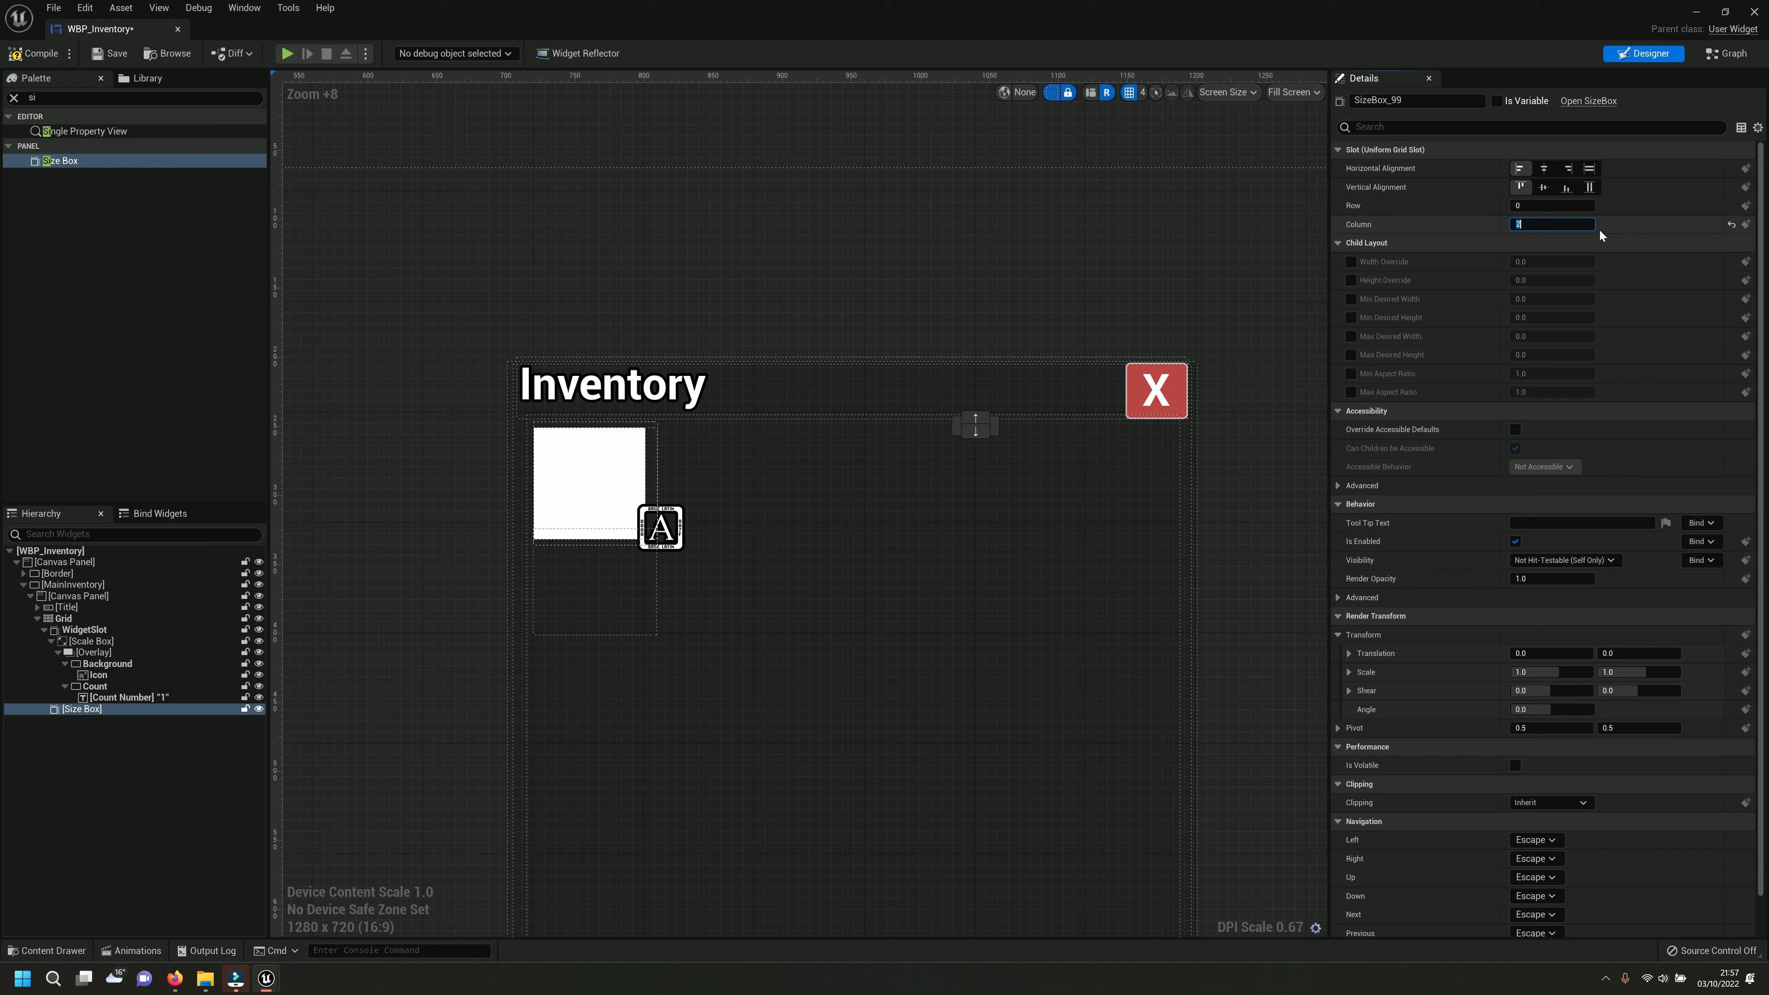
{"action": "type", "text": "1"}
{"action": "key", "text": "Return"}
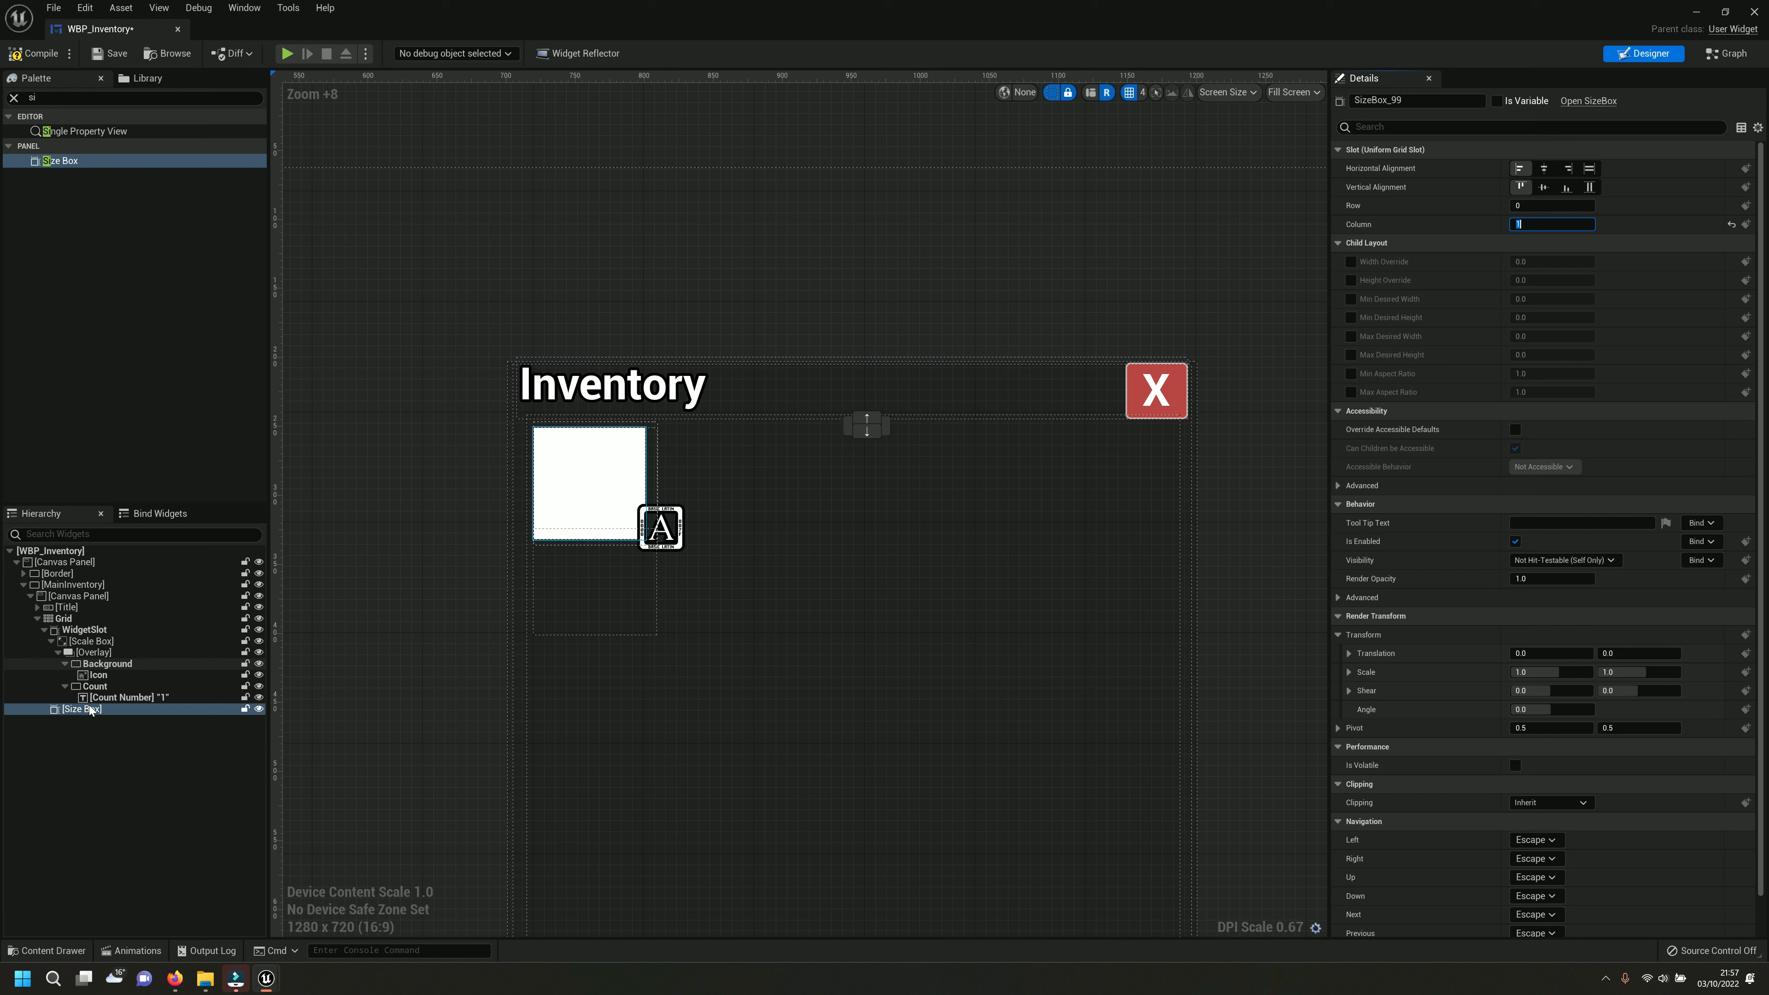
Collapse the widgets nested in WidgetSlot and add a Scale Box inside the new size box.
{"action": "left_click", "coordinate": [60, 654]}
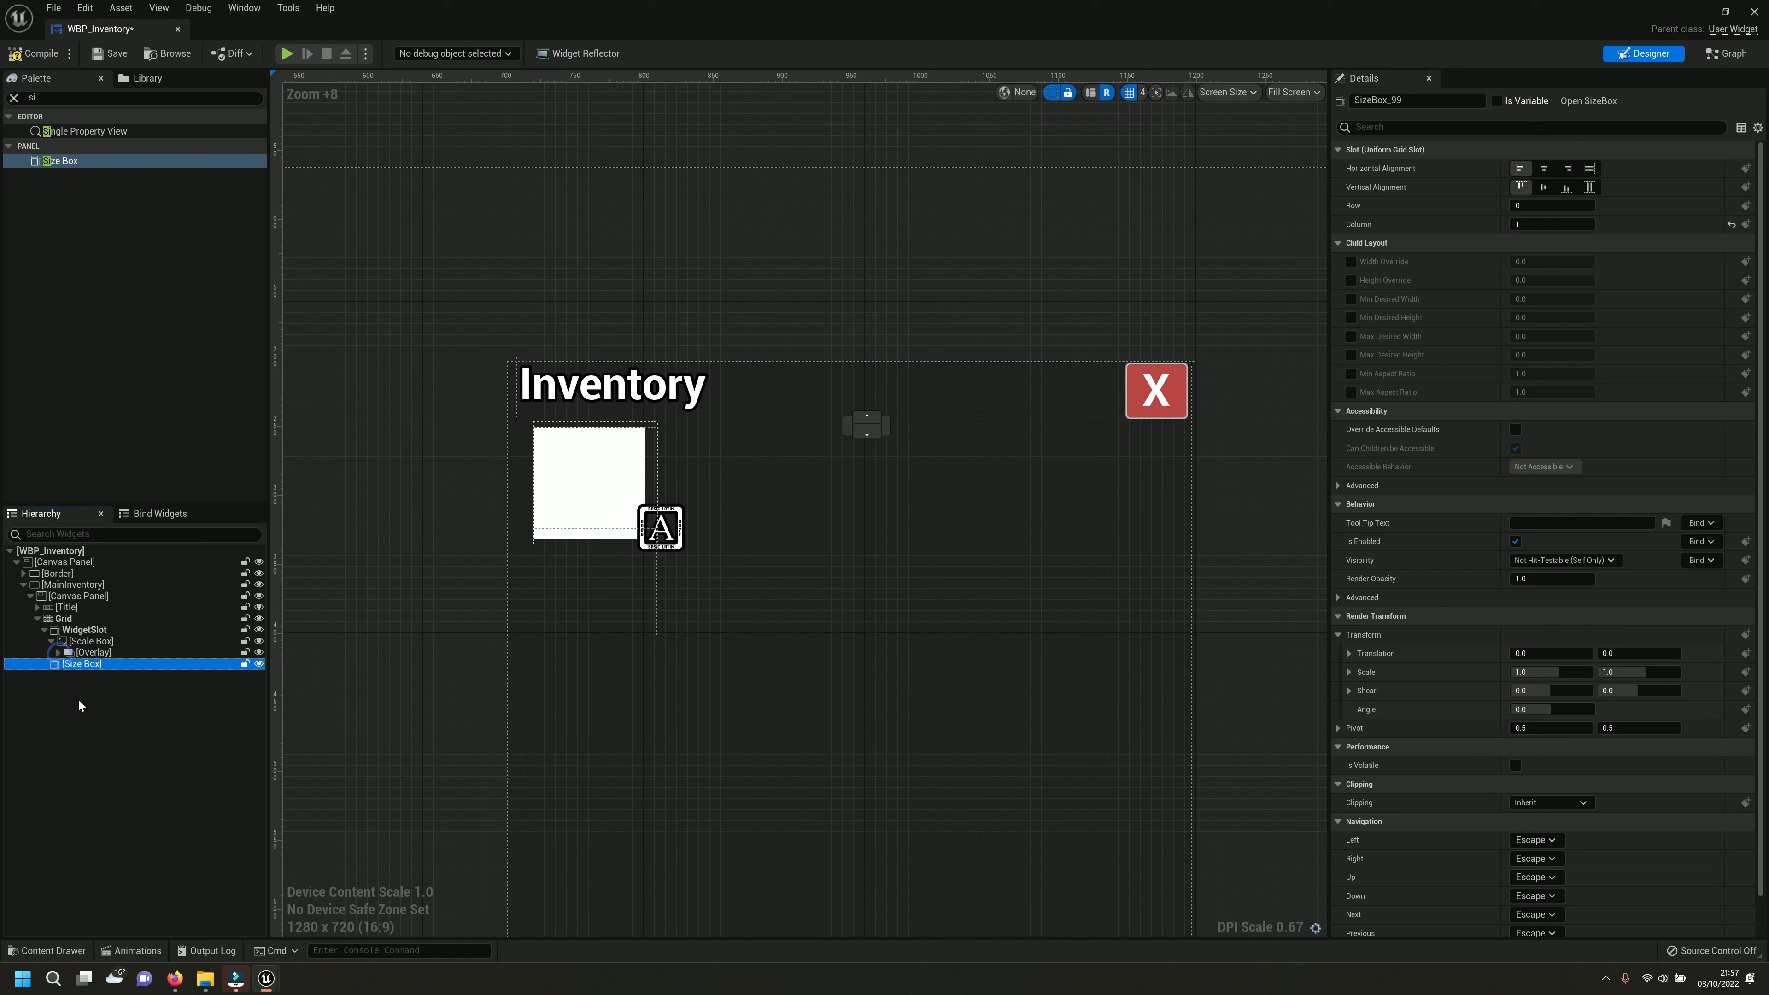
{"action": "left_click", "coordinate": [51, 640]}
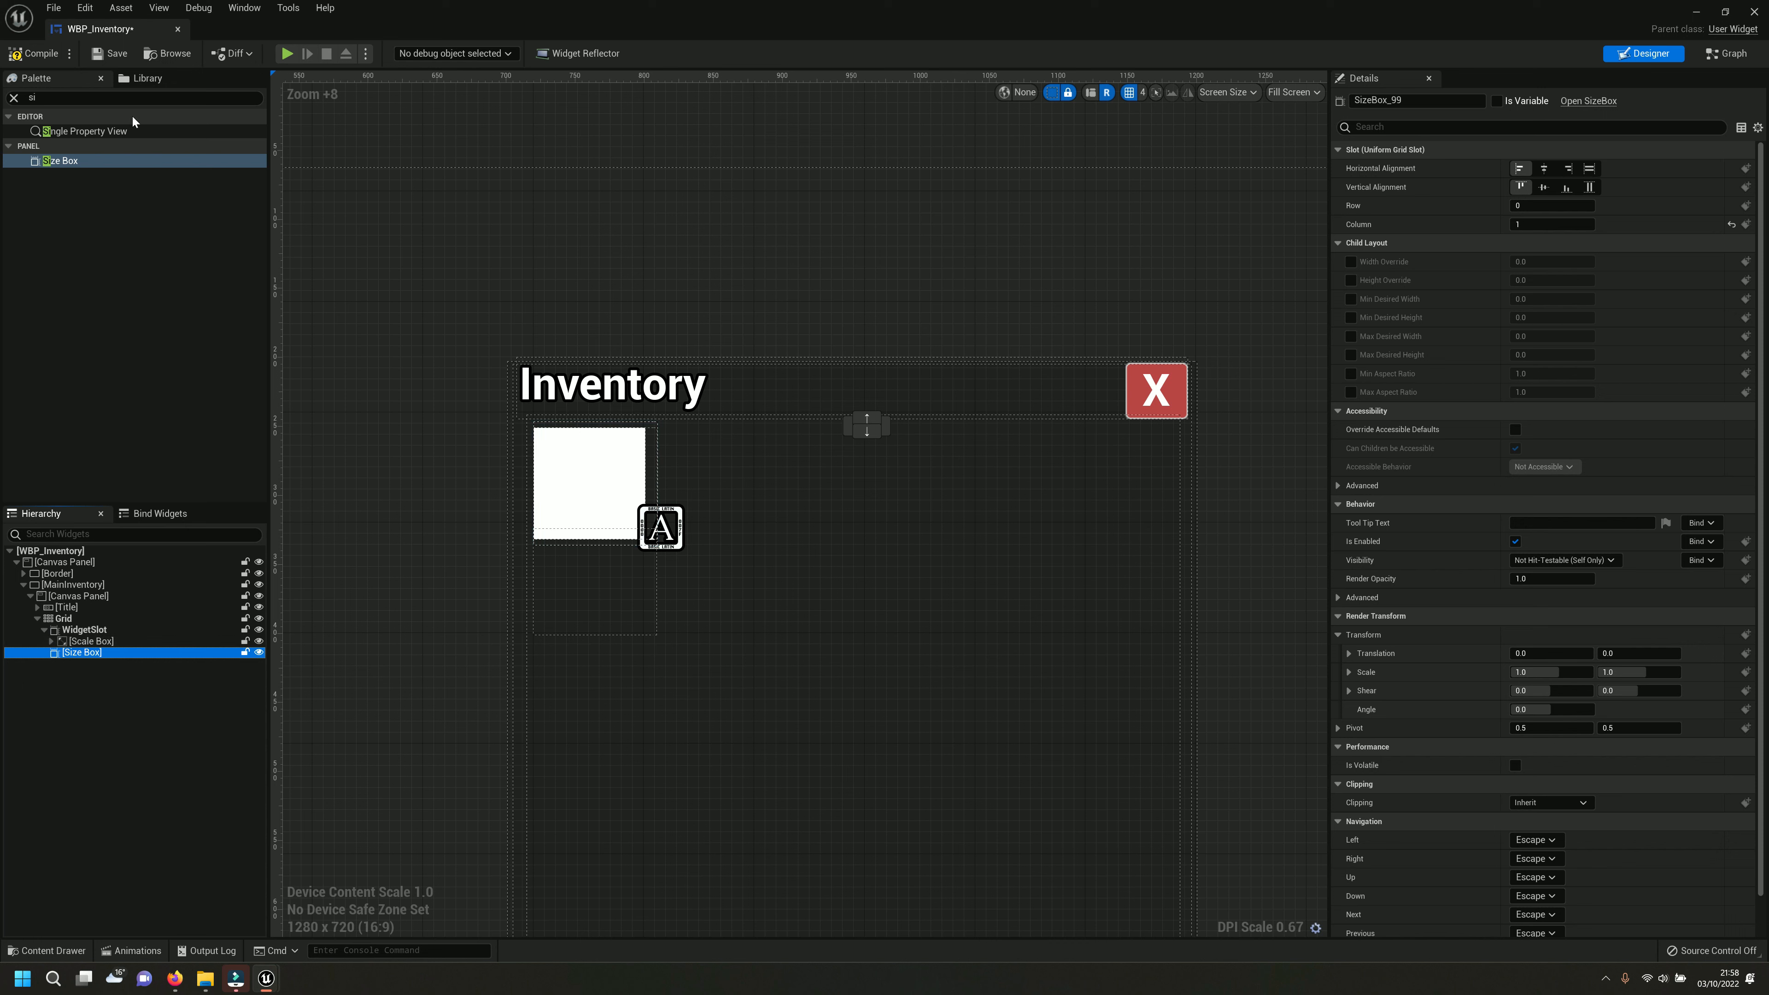
{"action": "left_click", "coordinate": [86, 100]}
{"action": "type", "text": "scale"}
{"action": "left_click_drag", "start_coordinate": [70, 131], "coordinate": [83, 655]}
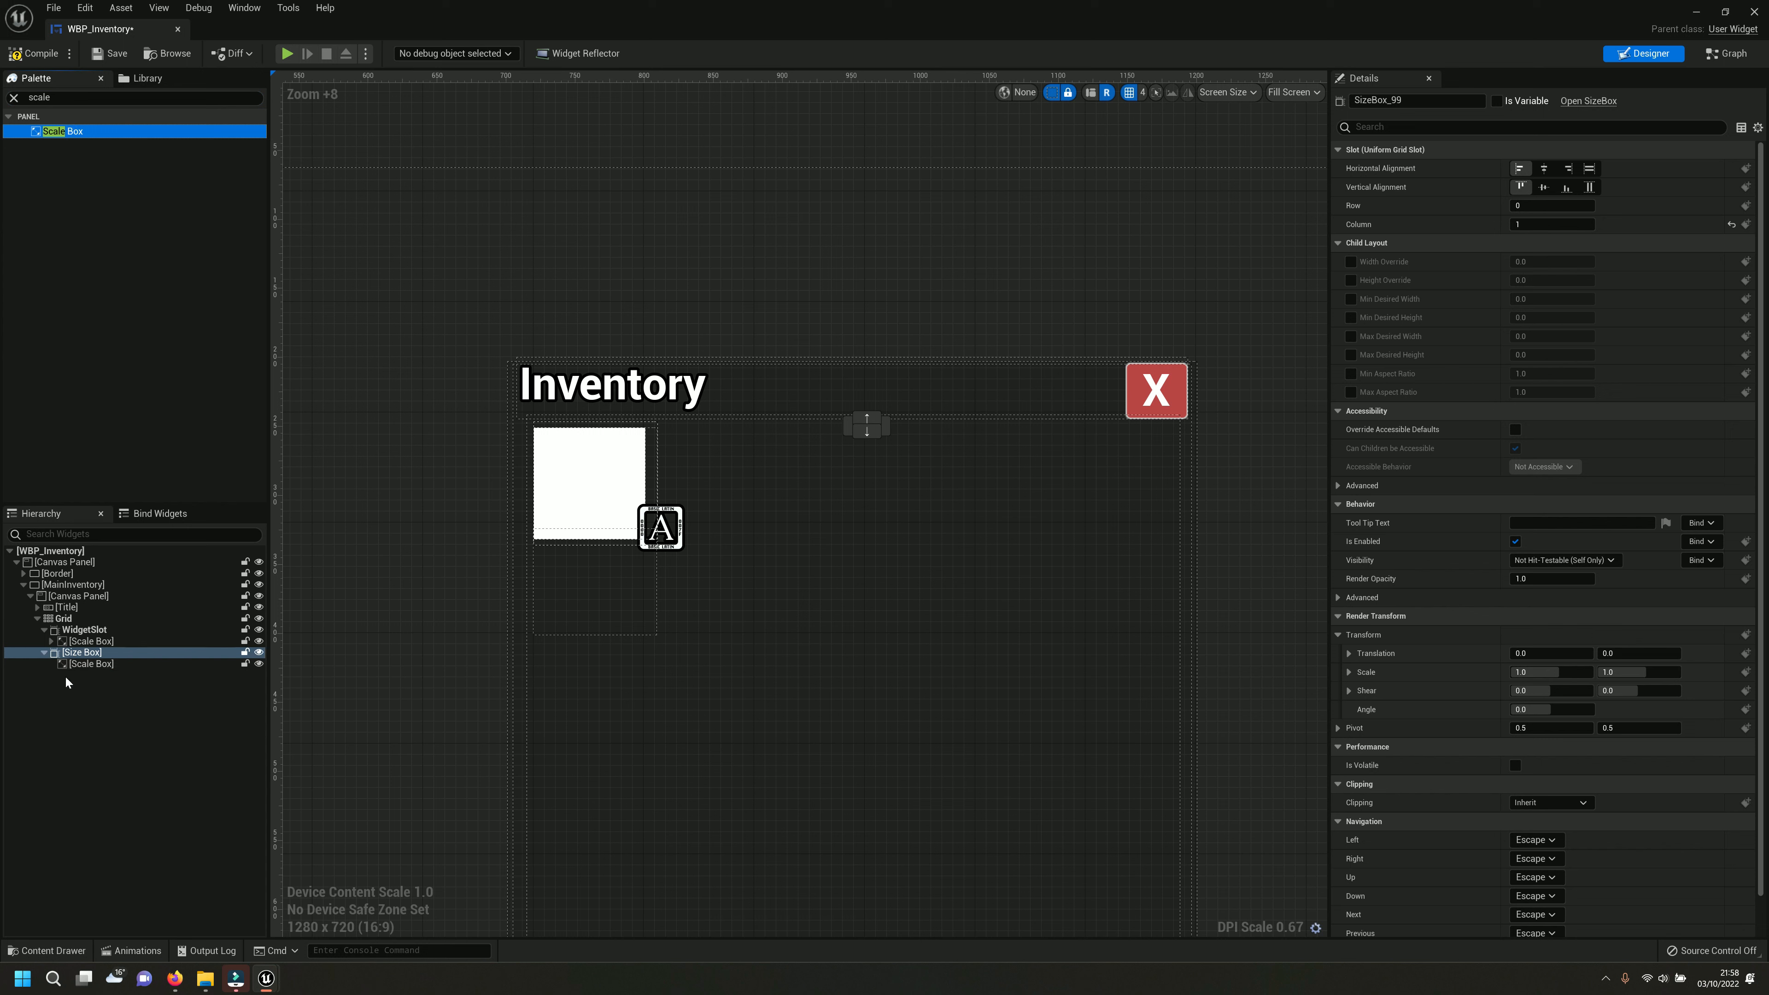
Try fill alignment on the new size box, then right and bottom alignment.
{"action": "left_click", "coordinate": [87, 642]}
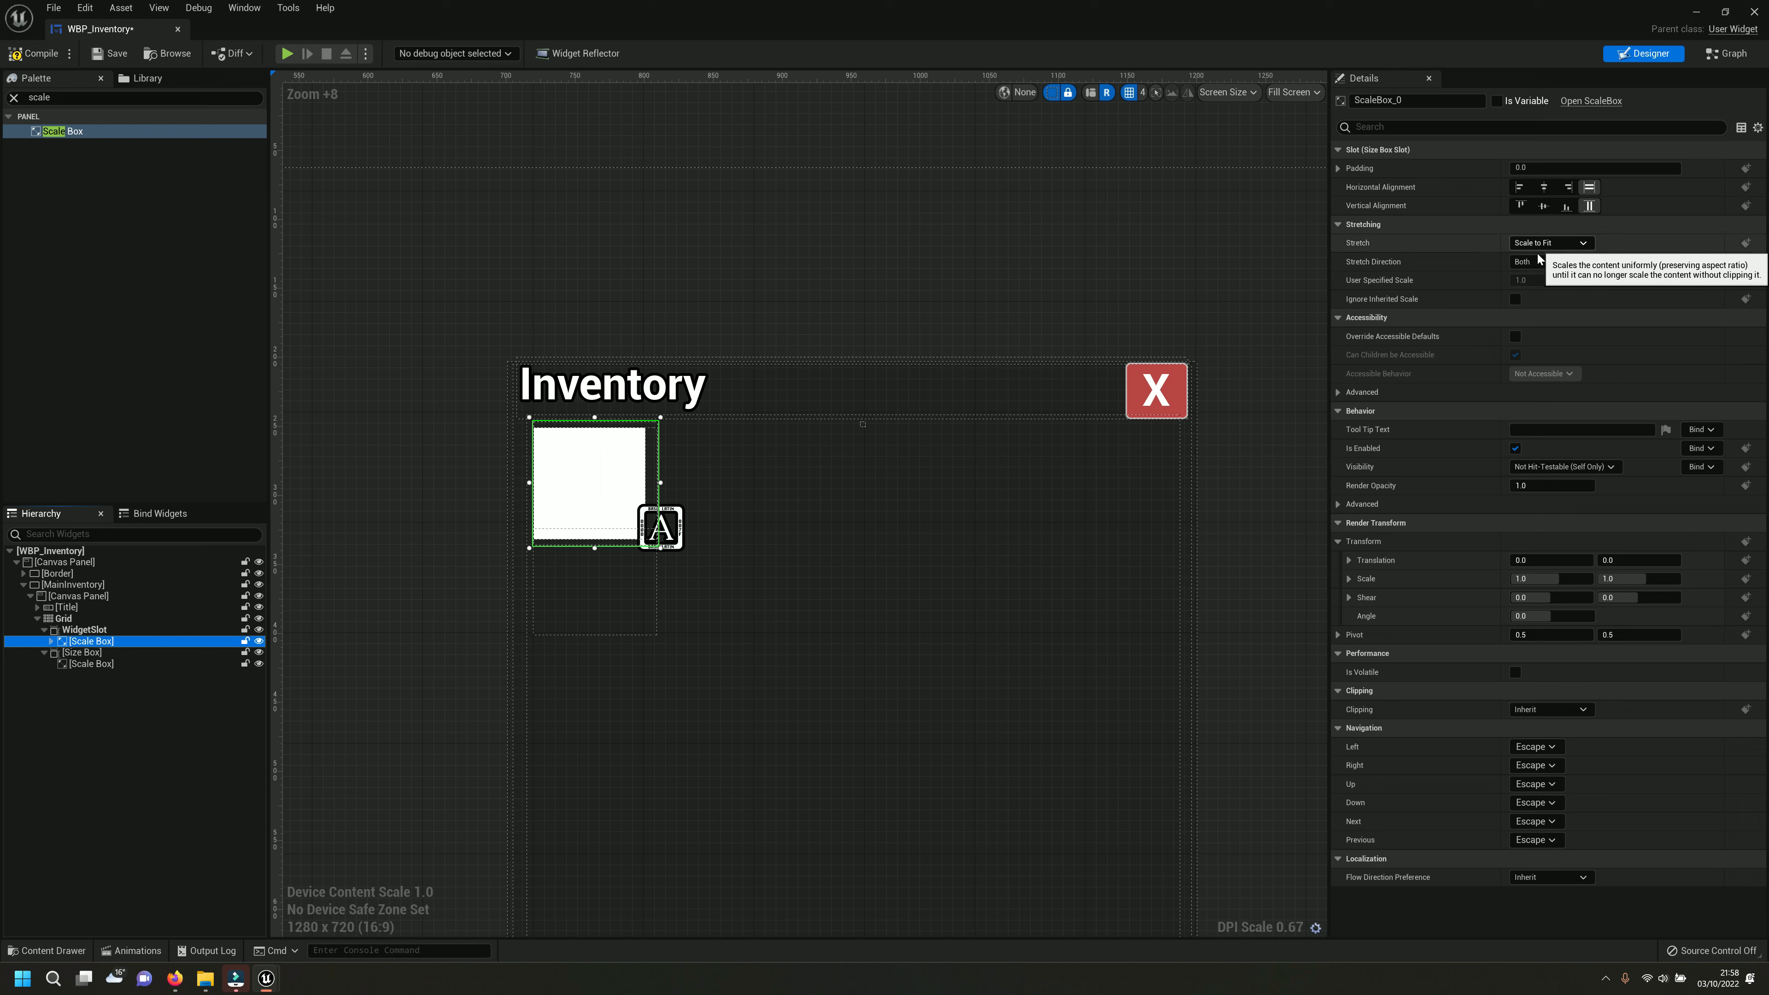
{"action": "left_click", "coordinate": [82, 653]}
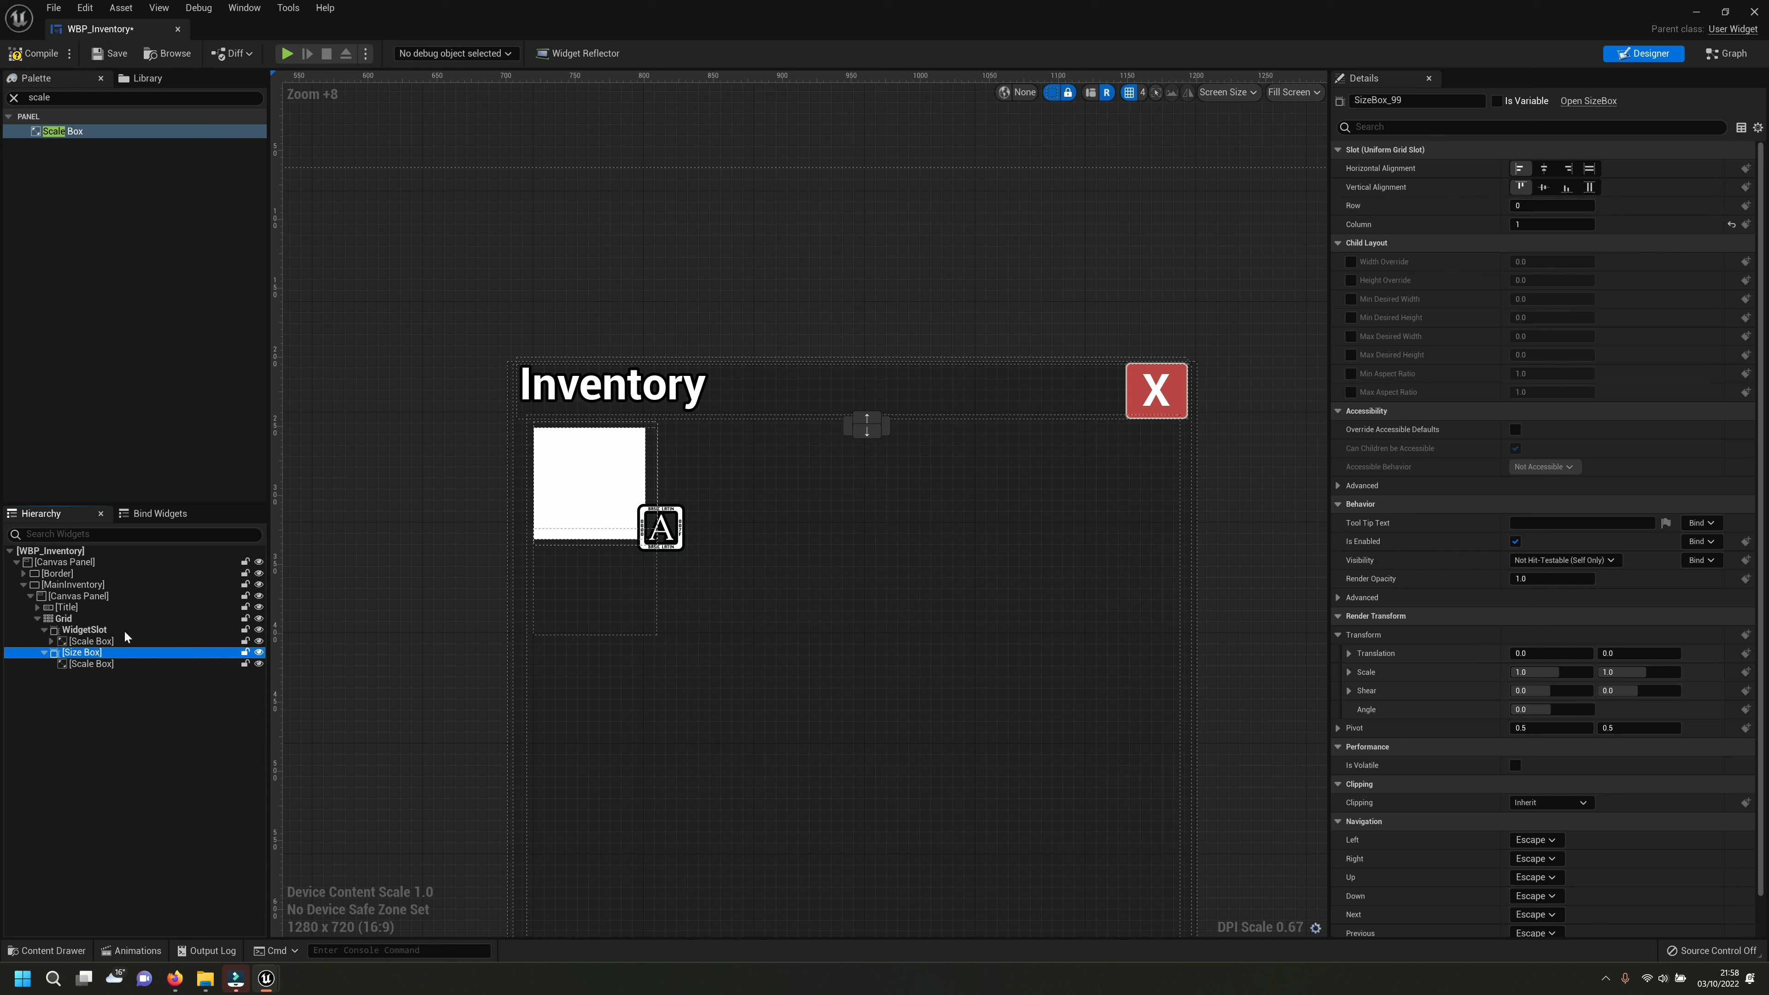
{"action": "left_click", "coordinate": [1588, 168]}
{"action": "left_click", "coordinate": [1590, 187]}
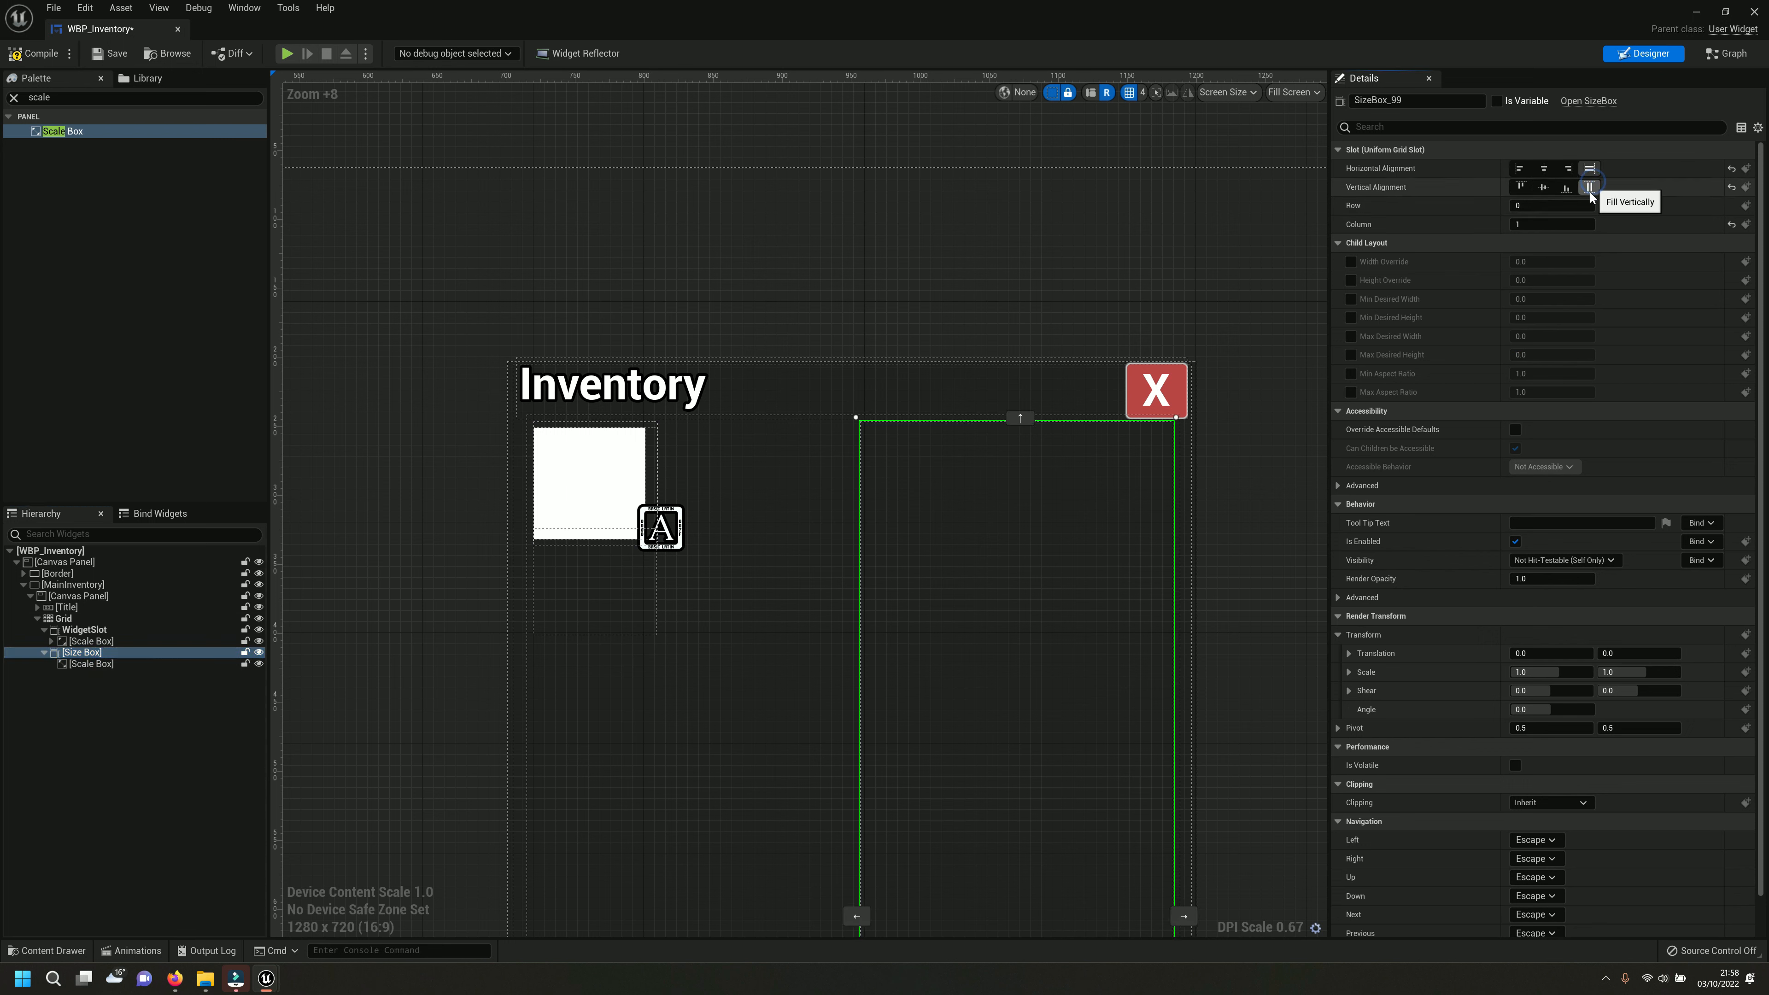
{"action": "left_click", "coordinate": [1568, 169]}
{"action": "left_click", "coordinate": [1568, 188]}
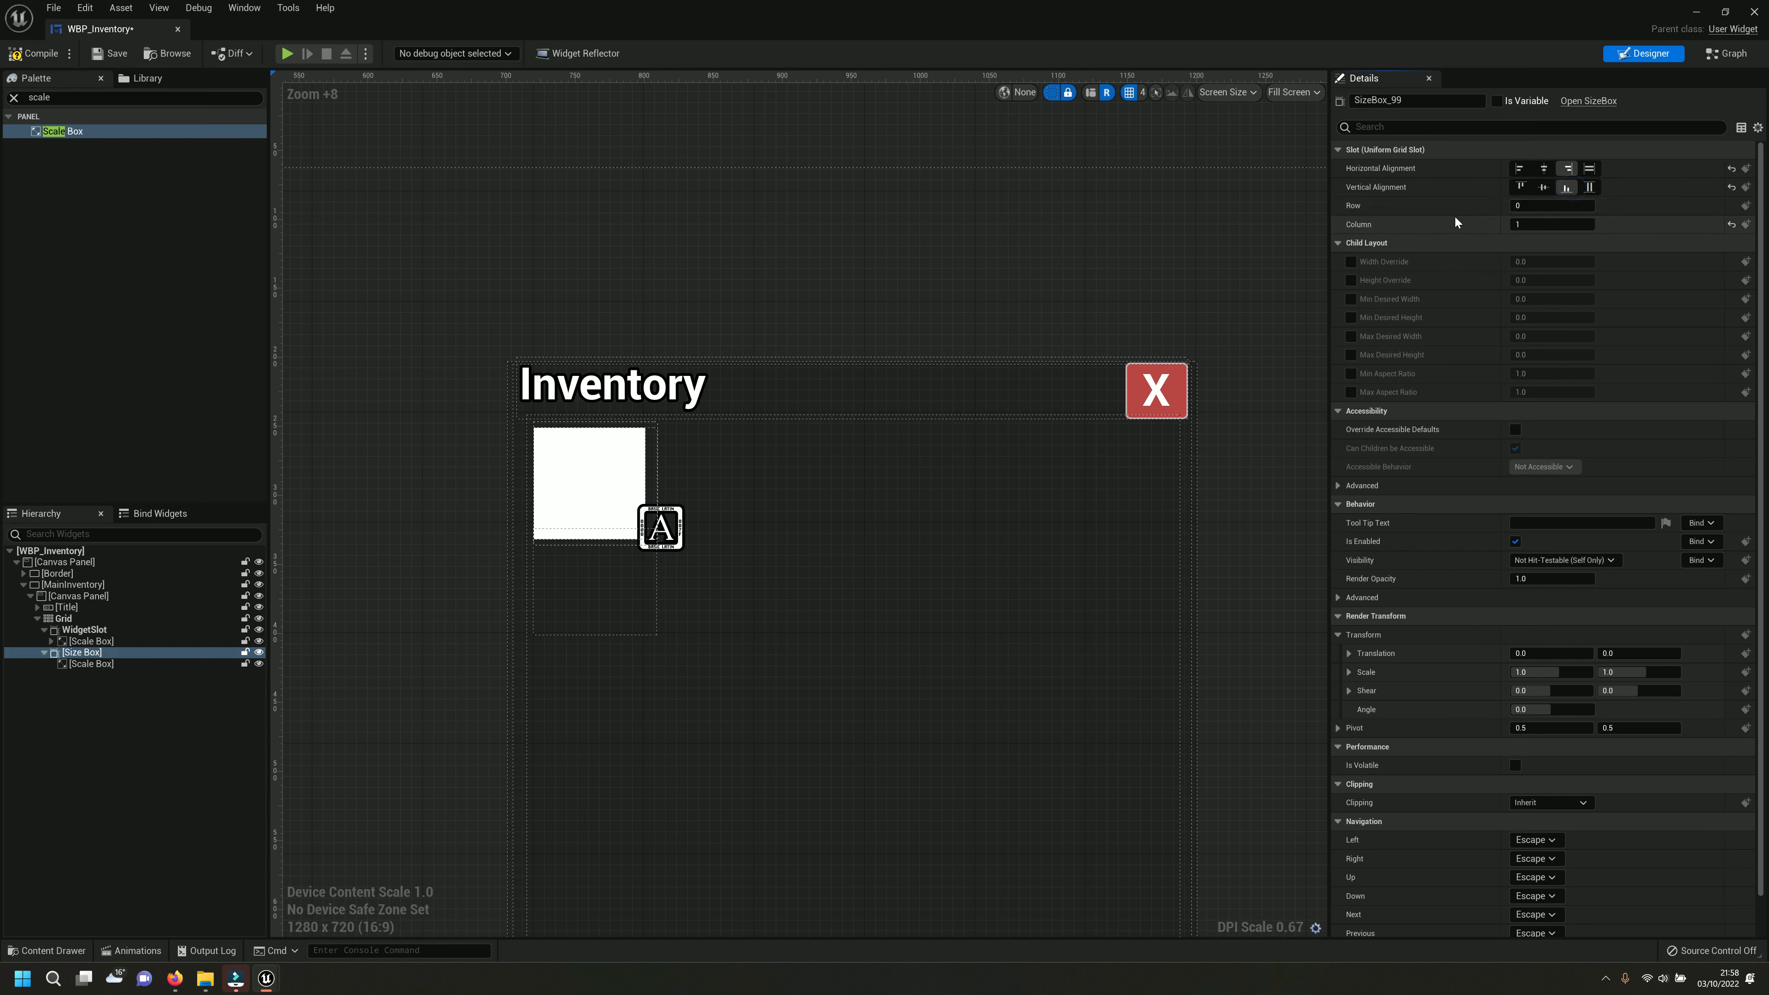
Enable the new size box's width and height overrides and set both to 90, matching WidgetSlot.
{"action": "left_click", "coordinate": [78, 630]}
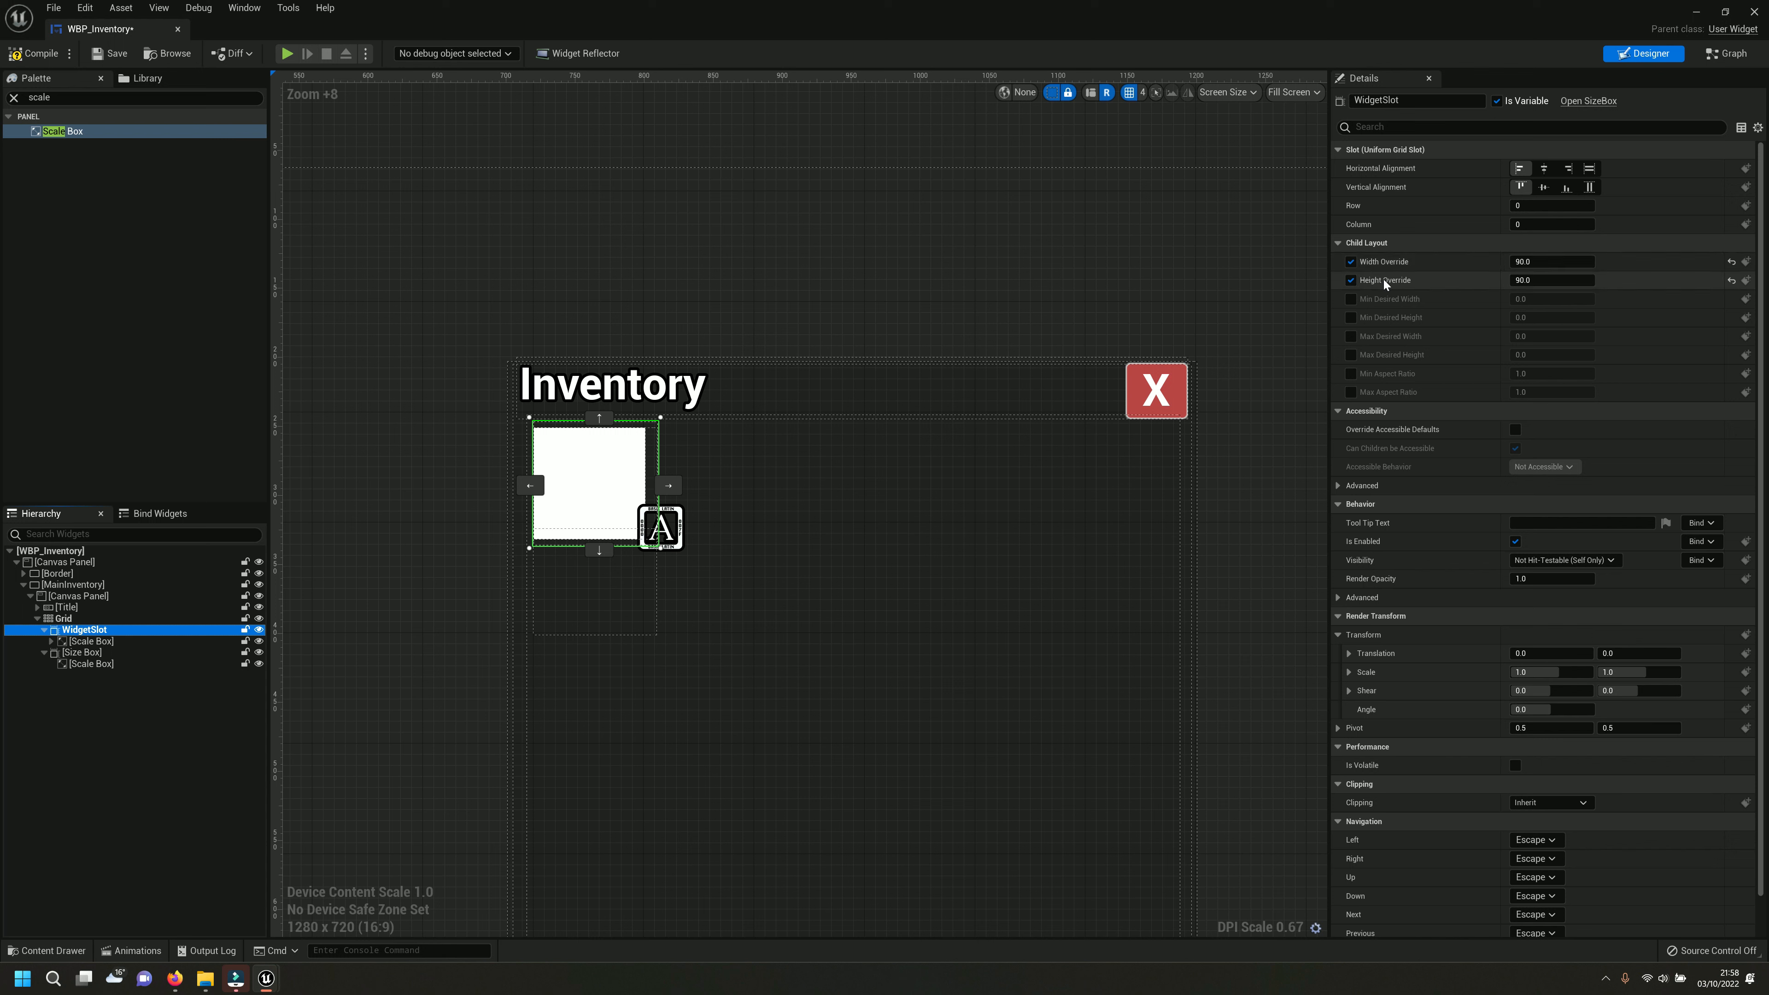
{"action": "left_click", "coordinate": [82, 653]}
{"action": "left_click", "coordinate": [1350, 262]}
{"action": "left_click", "coordinate": [1351, 280]}
{"action": "left_click", "coordinate": [1545, 261]}
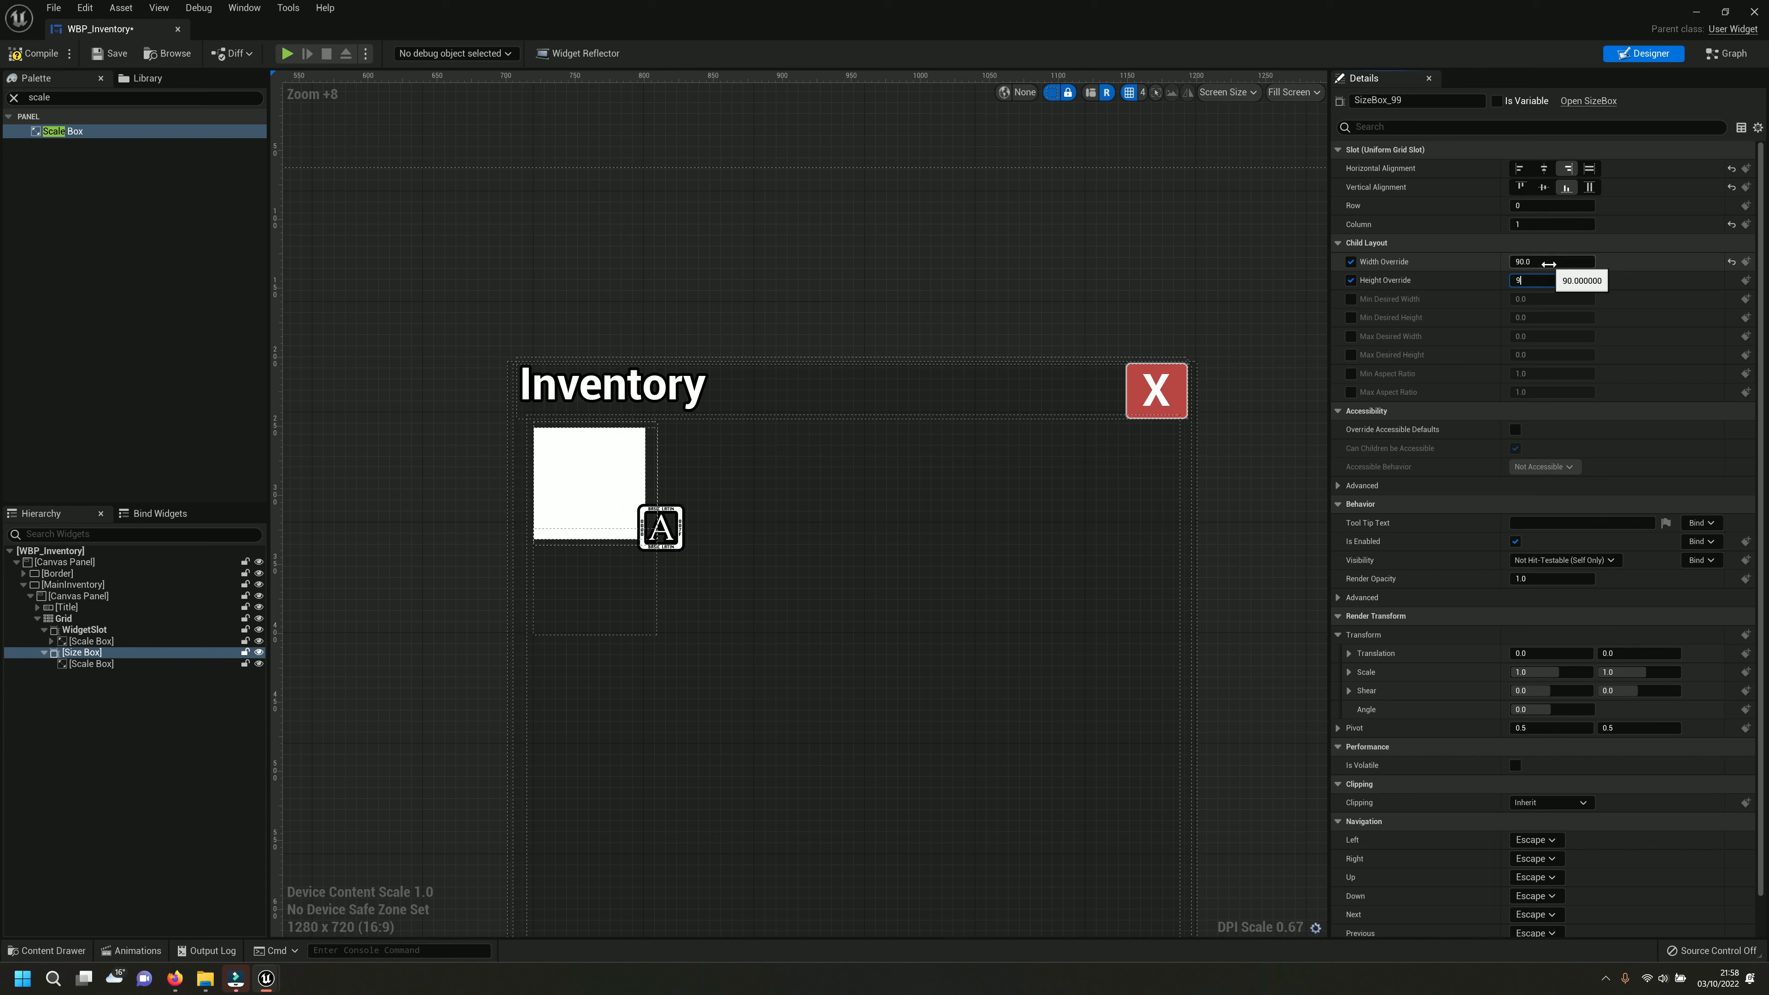
Try fill alignment on the 90 by 90 size box, then align it left and top like WidgetSlot.
{"action": "left_click", "coordinate": [1589, 168]}
{"action": "left_click", "coordinate": [1590, 188]}
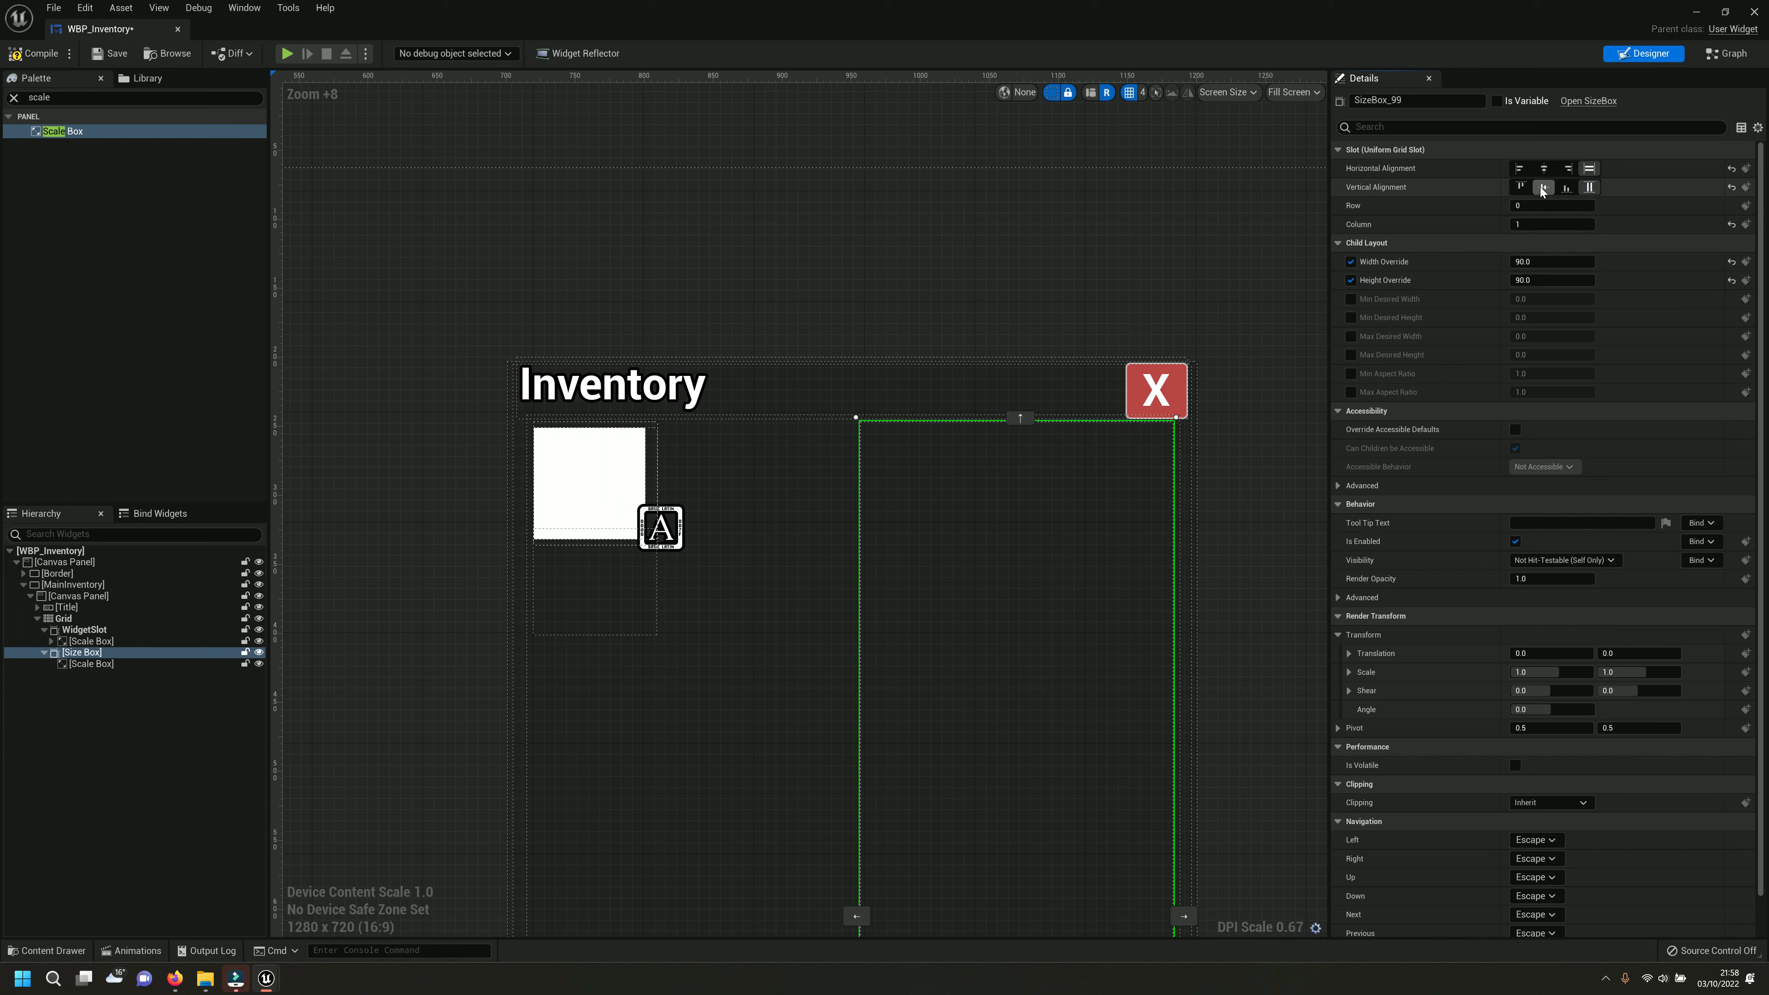
{"action": "left_click", "coordinate": [90, 630]}
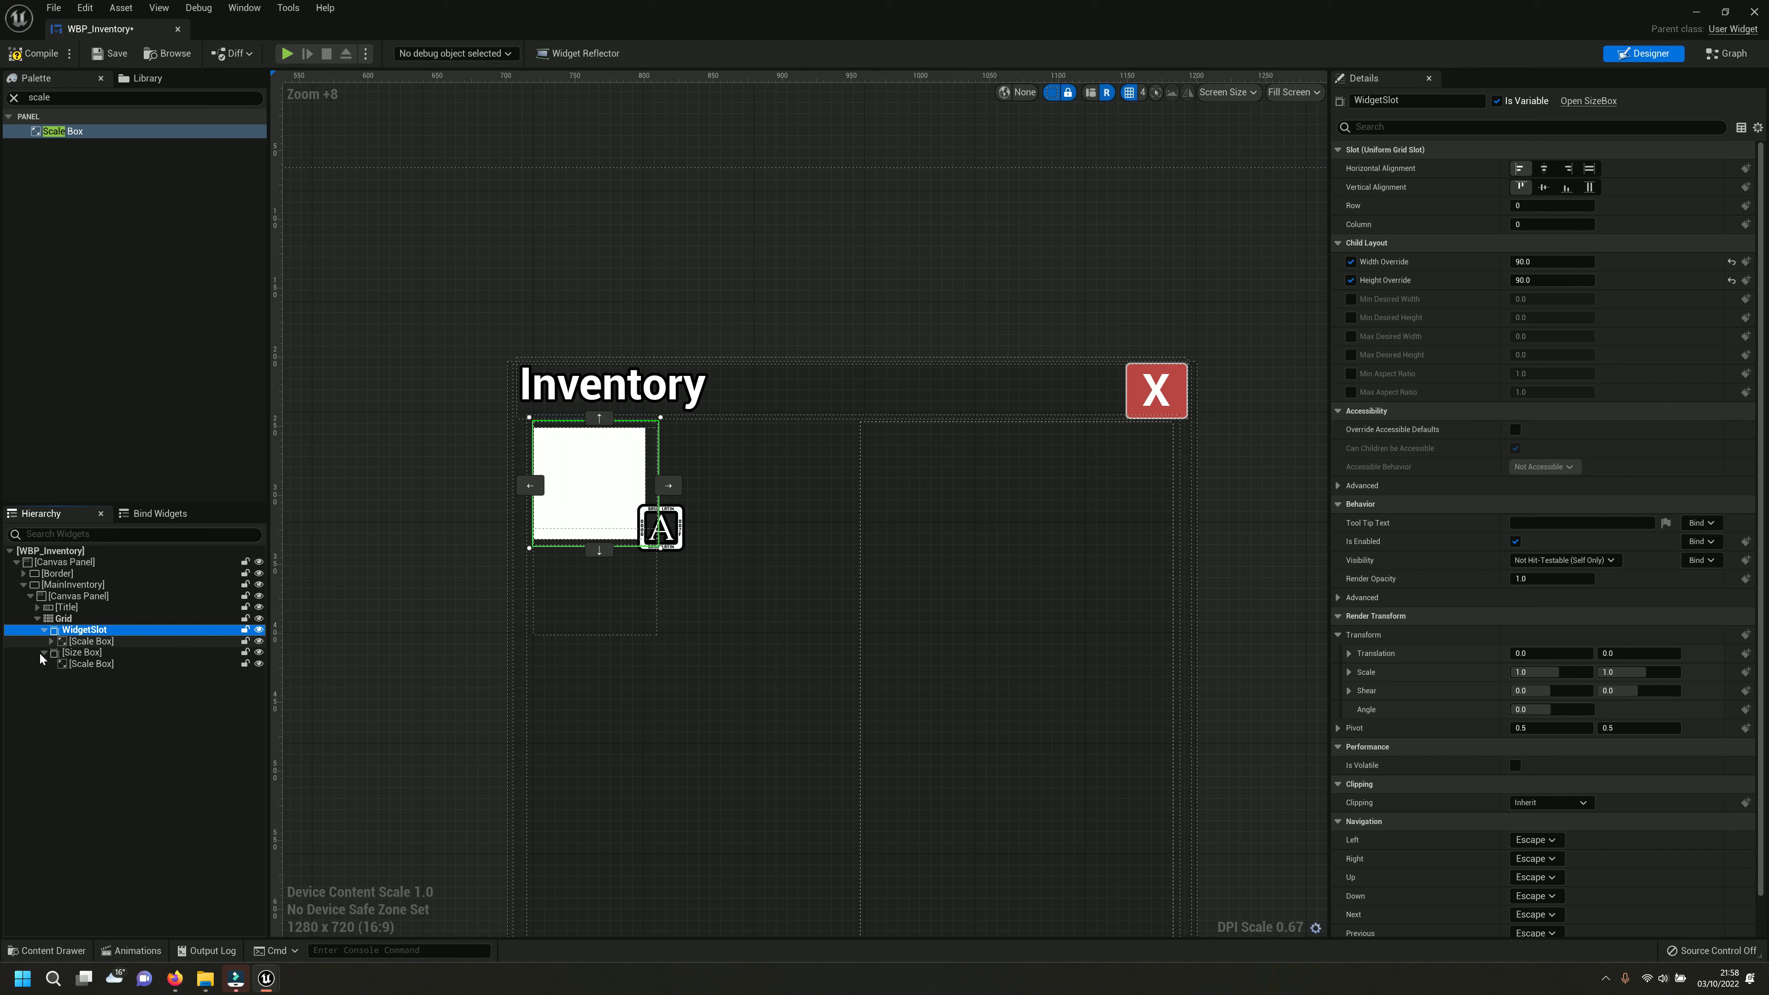
{"action": "left_click", "coordinate": [83, 654]}
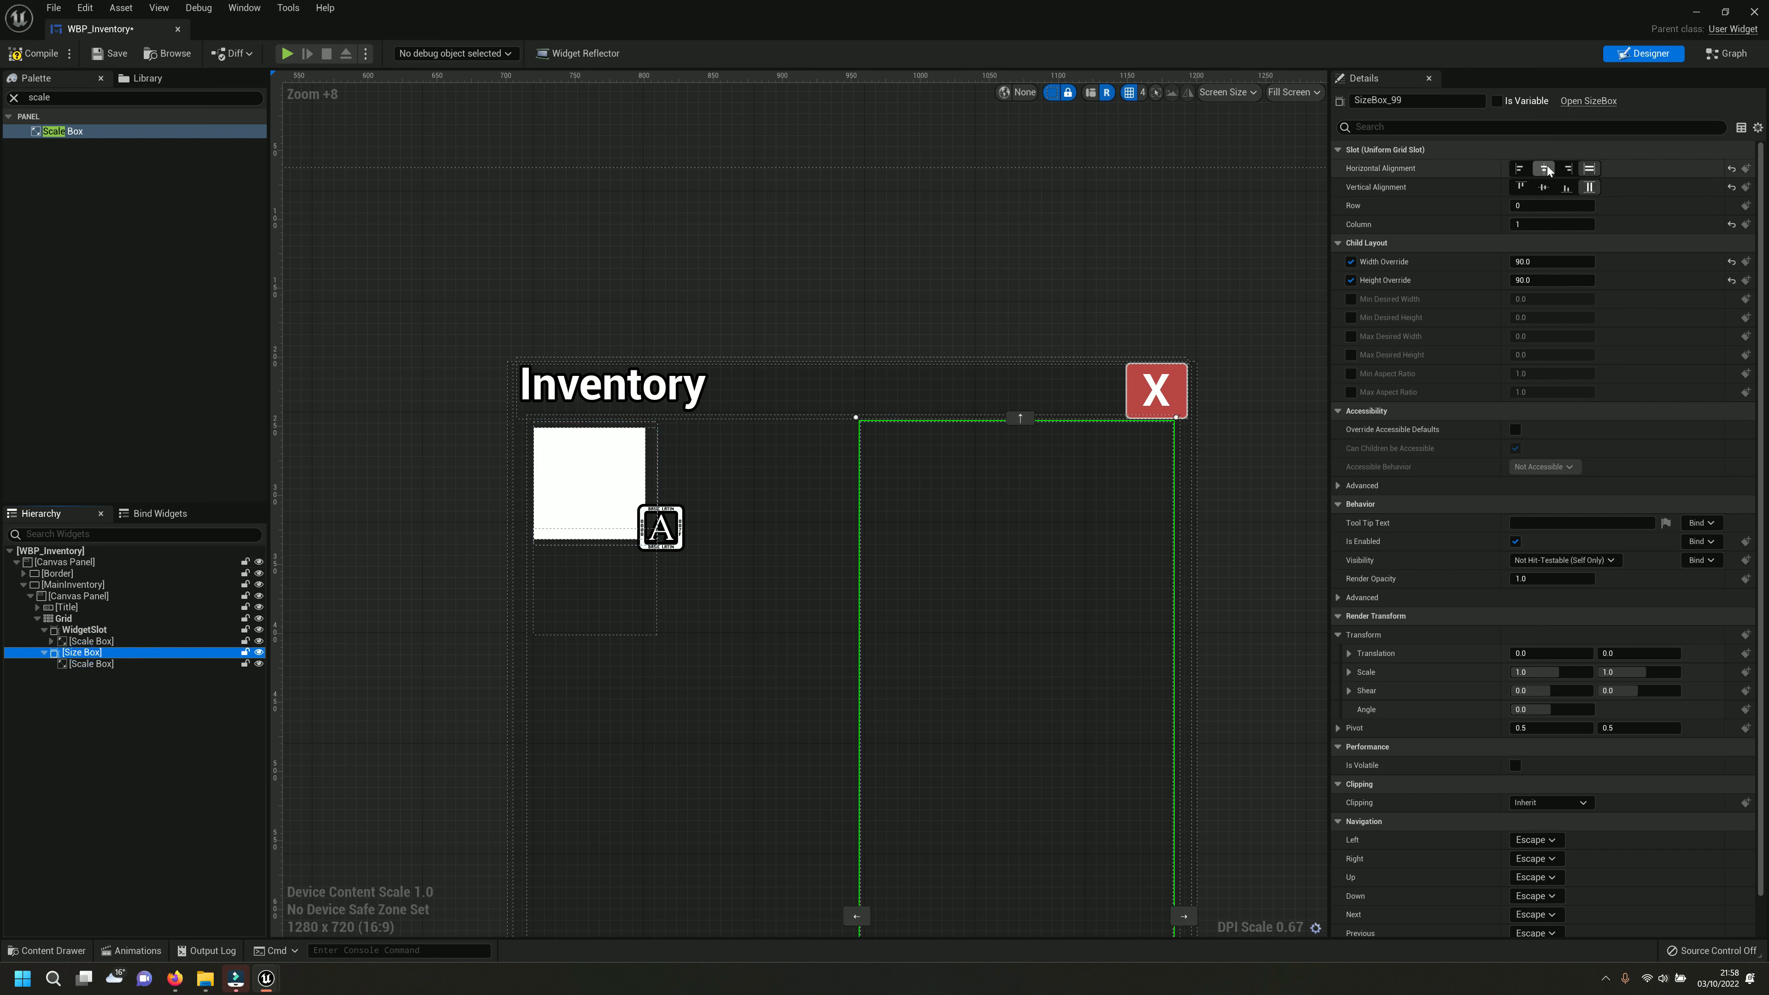
{"action": "left_click", "coordinate": [1526, 170]}
{"action": "left_click", "coordinate": [1522, 186]}
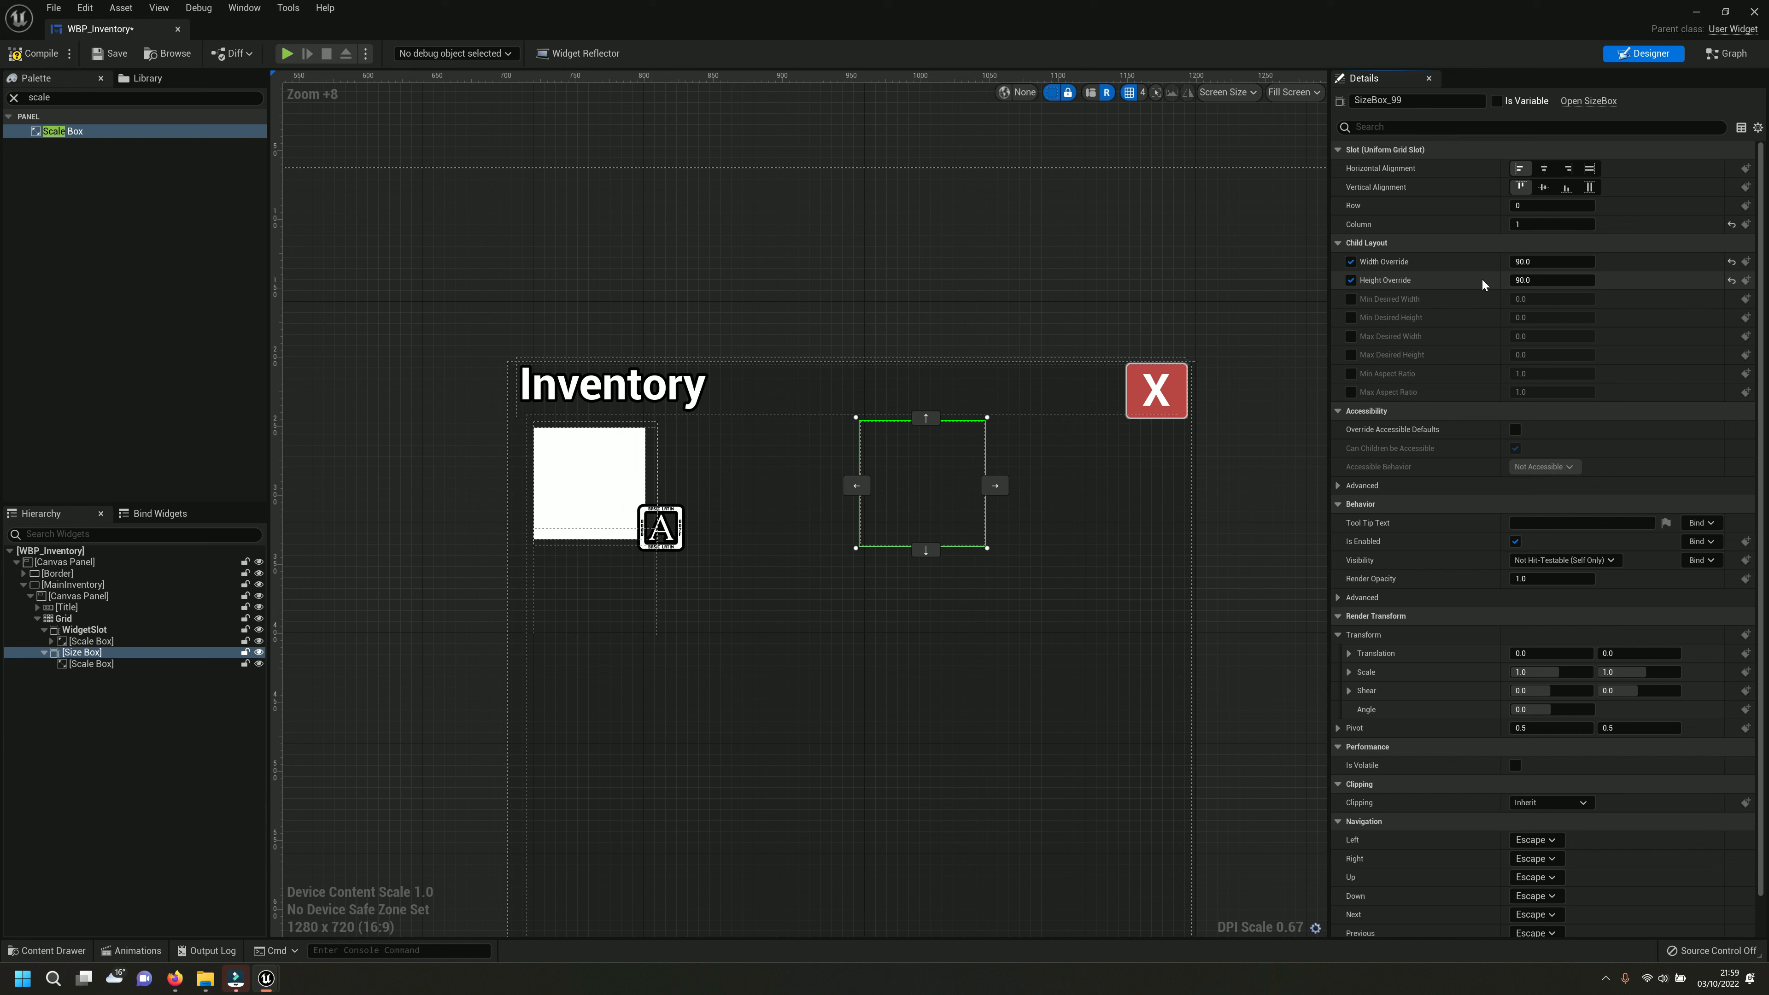
Turn the new size box's width and height overrides off and back on.
{"action": "left_click", "coordinate": [1352, 264]}
{"action": "left_click", "coordinate": [1353, 281]}
{"action": "left_click", "coordinate": [1353, 281]}
{"action": "left_click", "coordinate": [1351, 262]}
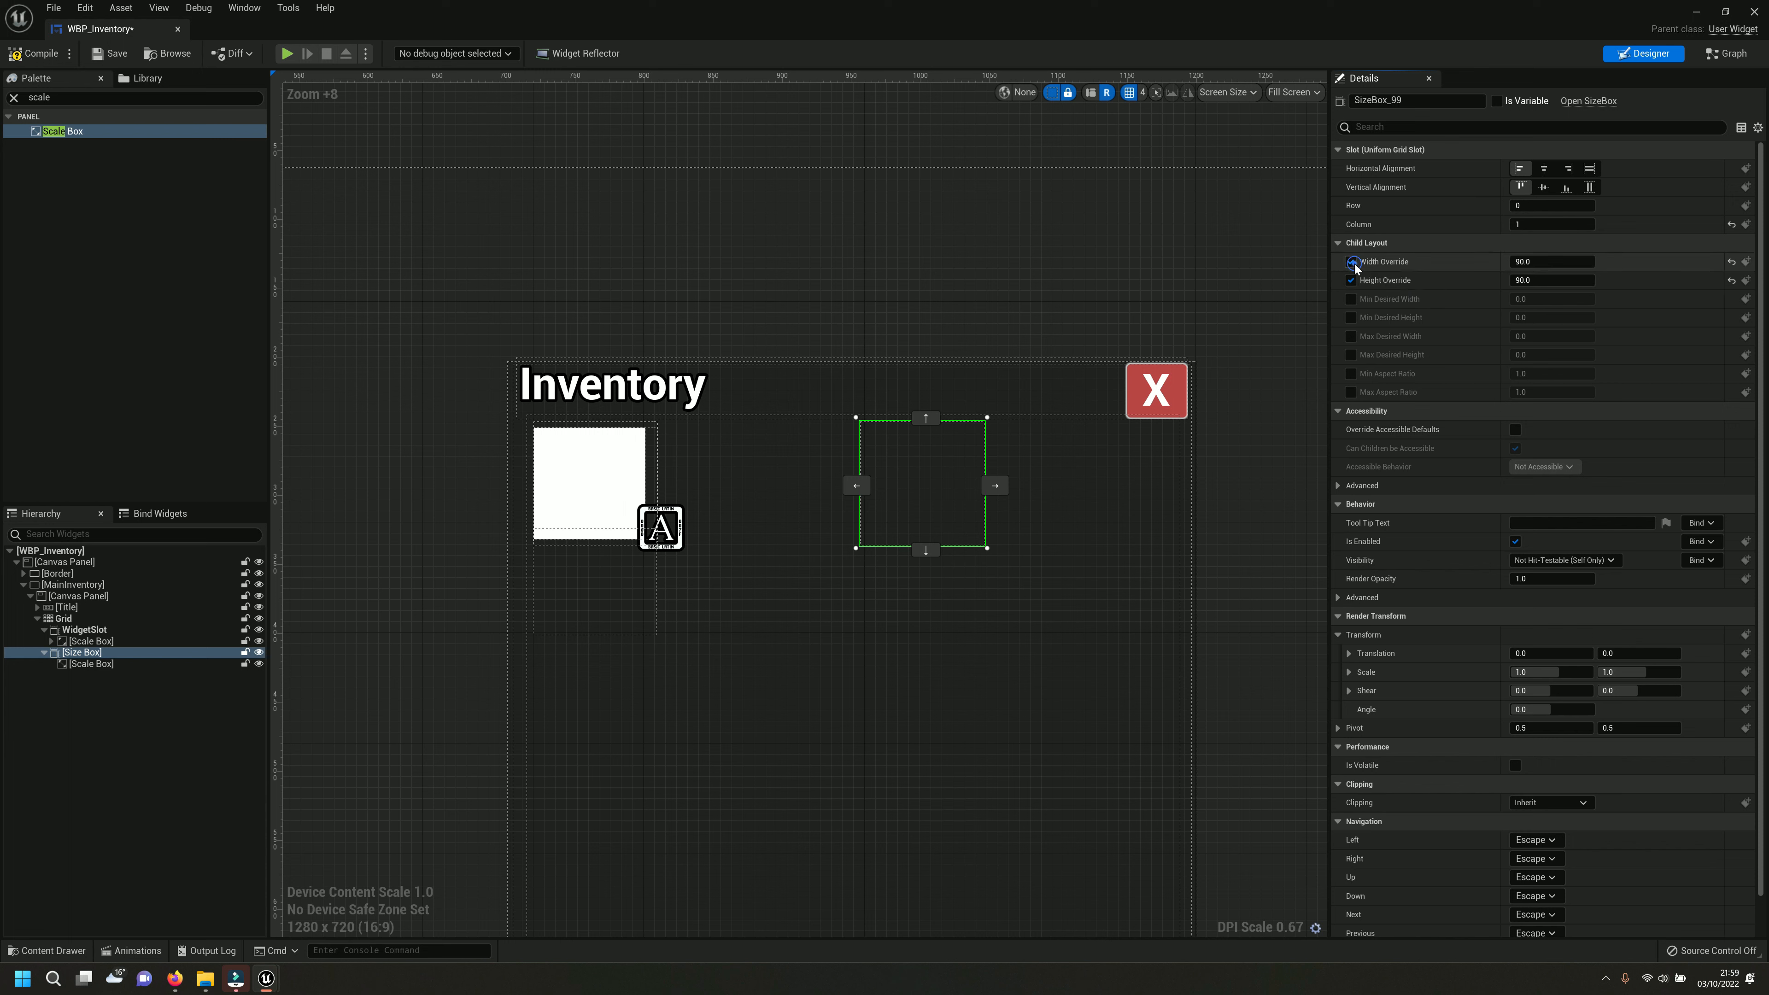
Expand WidgetSlot's Scale Box and Overlay for reference and add an Overlay inside the new size box's Scale Box.
{"action": "left_click", "coordinate": [81, 664]}
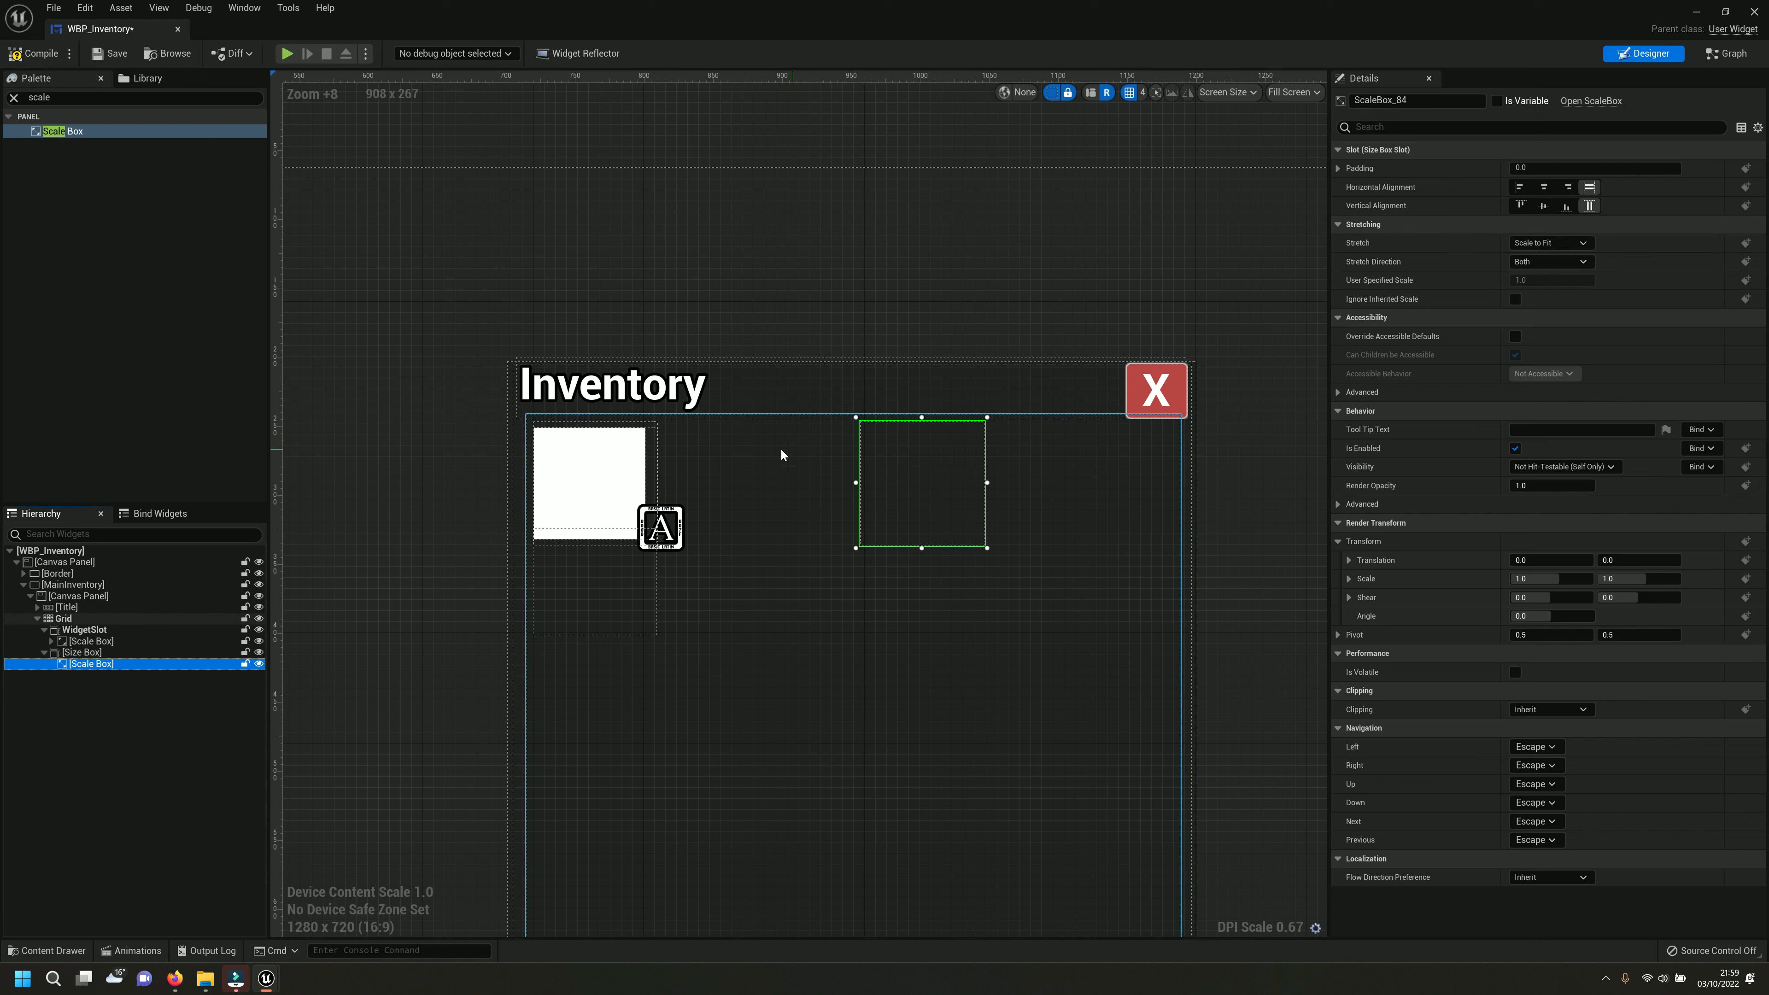
{"action": "left_click", "coordinate": [50, 641]}
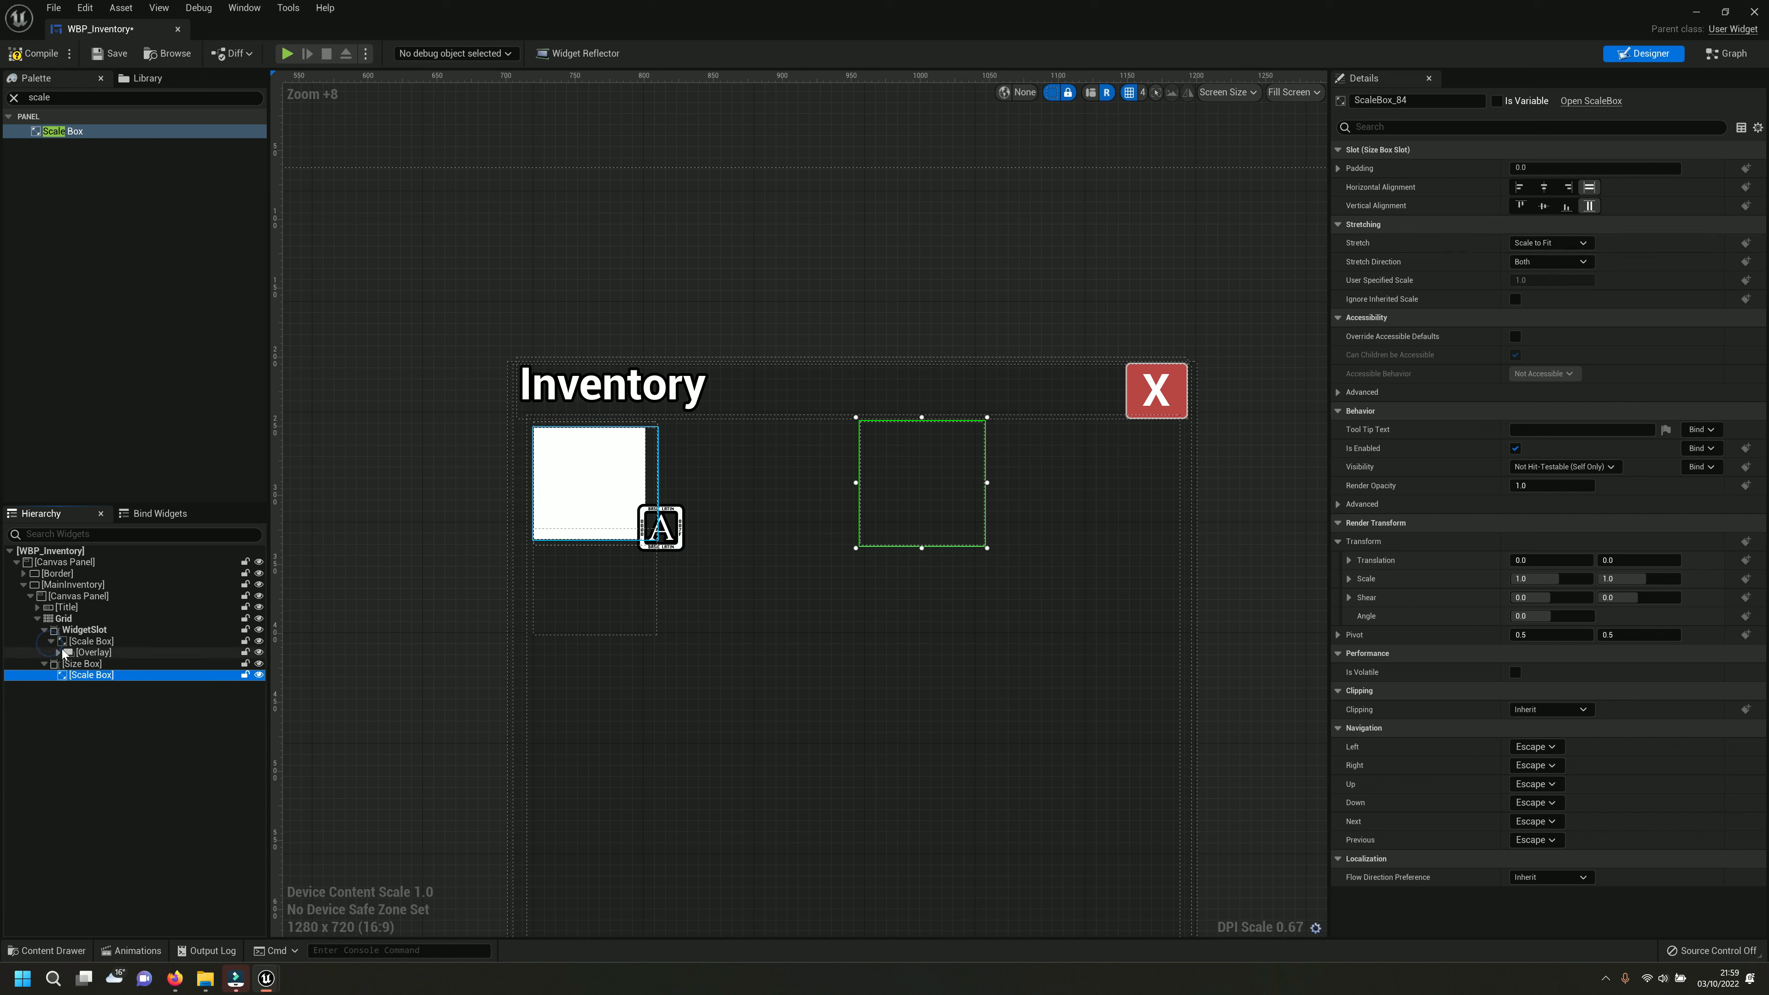
{"action": "left_click", "coordinate": [58, 652]}
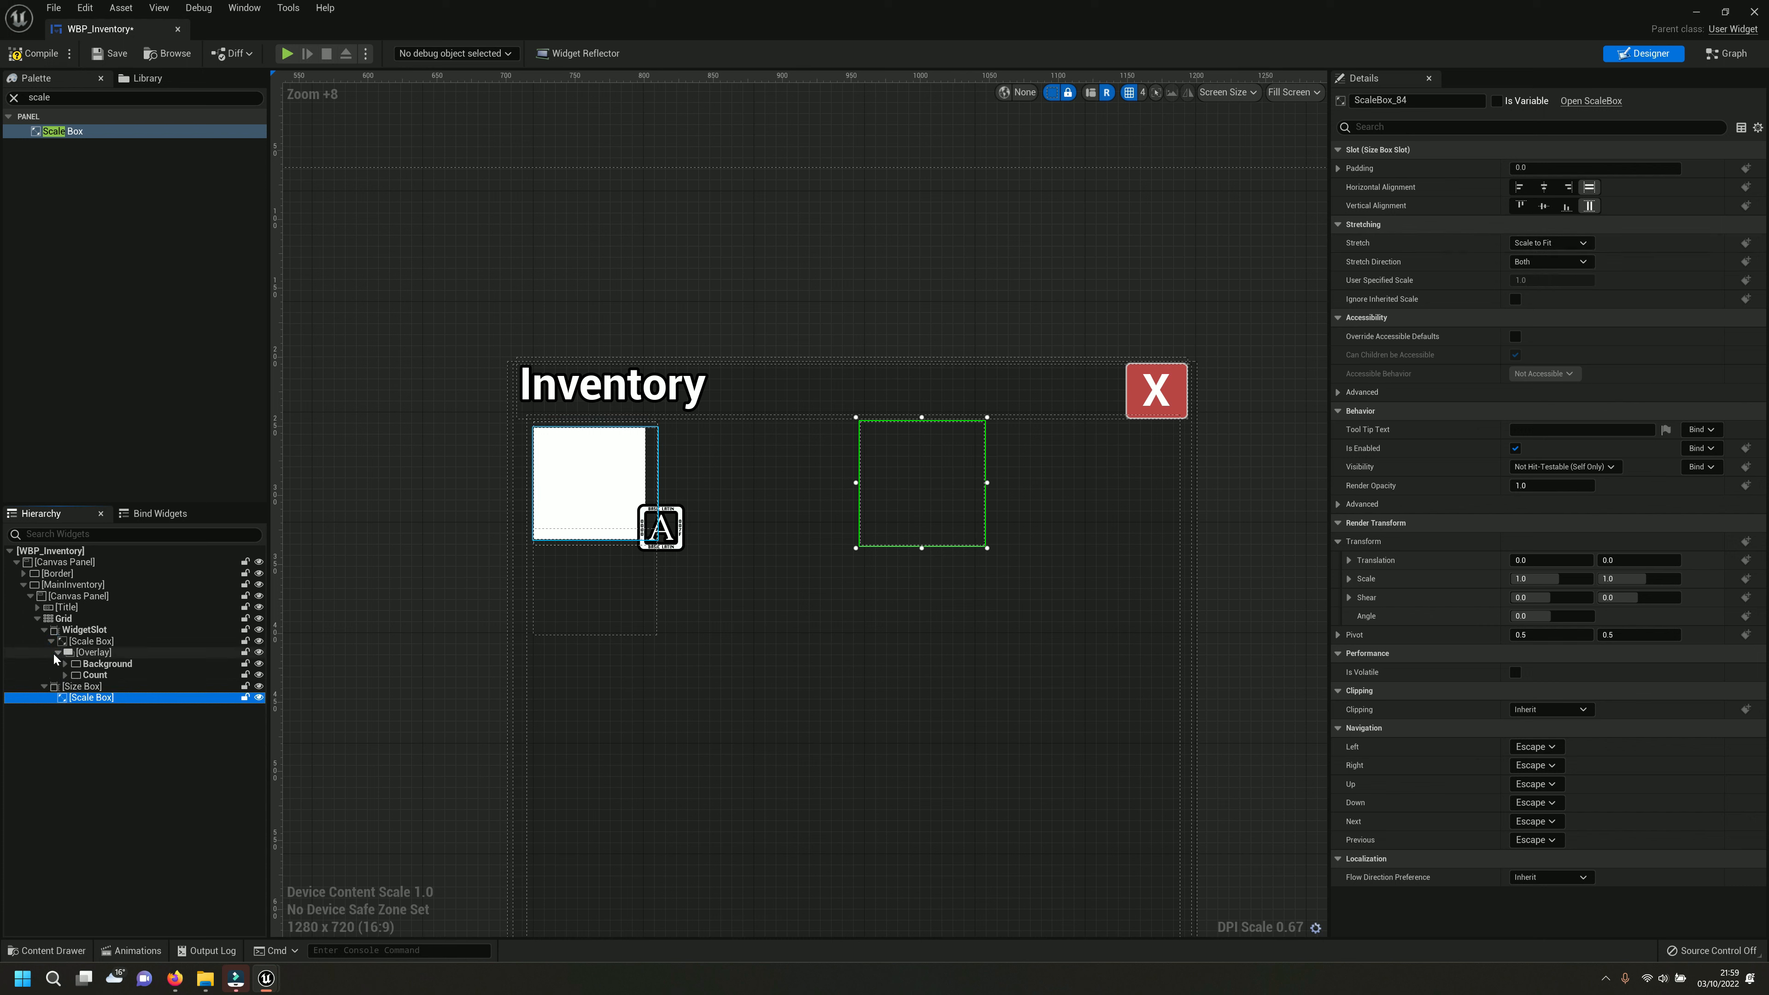
{"action": "left_click", "coordinate": [94, 653]}
{"action": "left_click", "coordinate": [75, 98]}
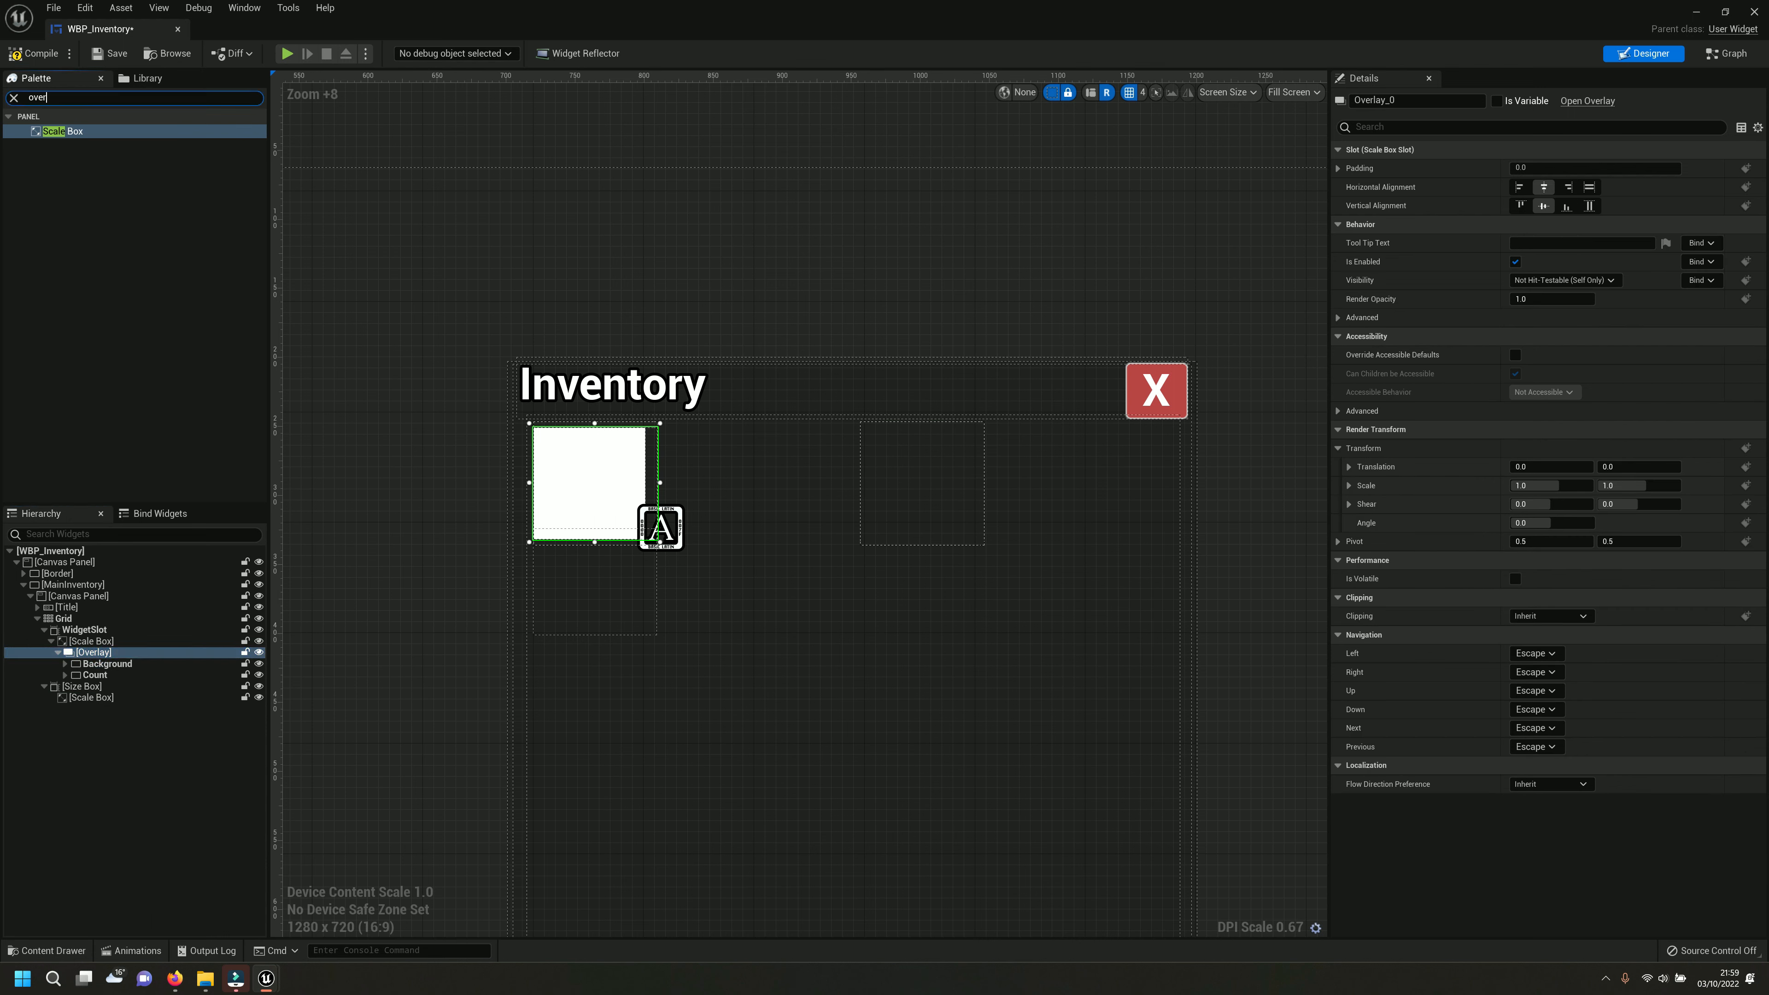
{"action": "left_click_drag", "start_coordinate": [61, 135], "coordinate": [86, 696]}
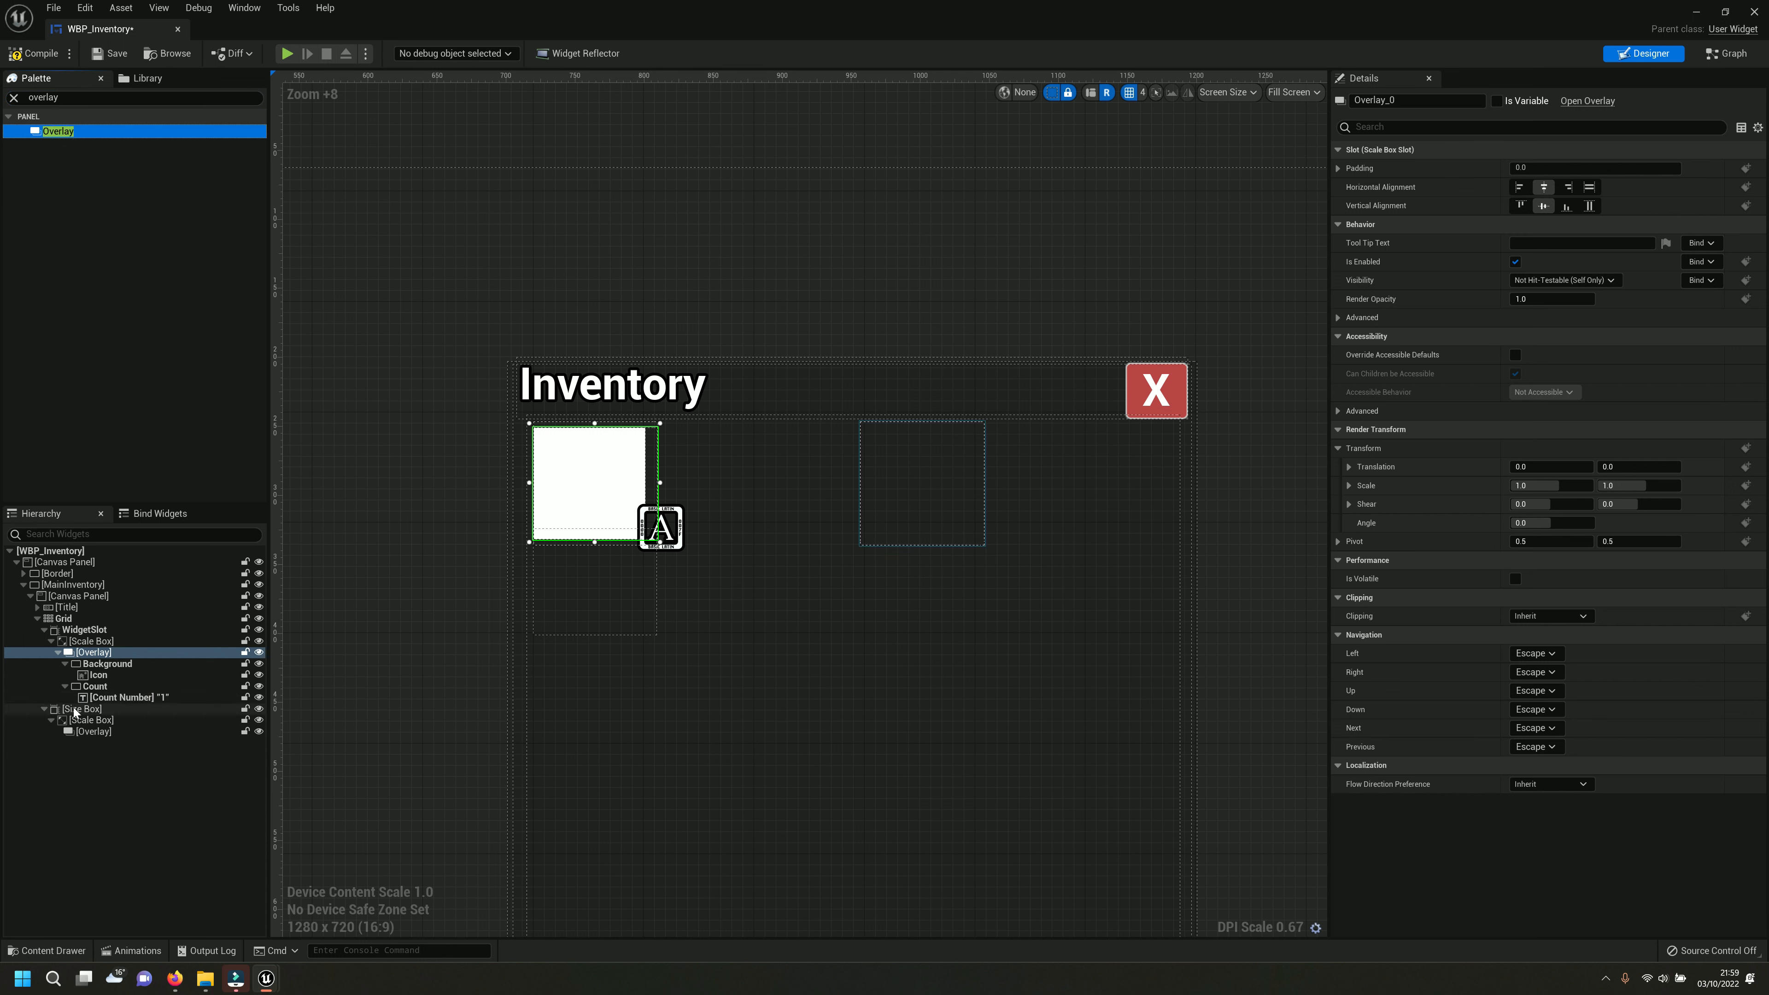
Collapse WidgetSlot's Background and add a Border inside the new Overlay.
{"action": "left_click", "coordinate": [79, 732]}
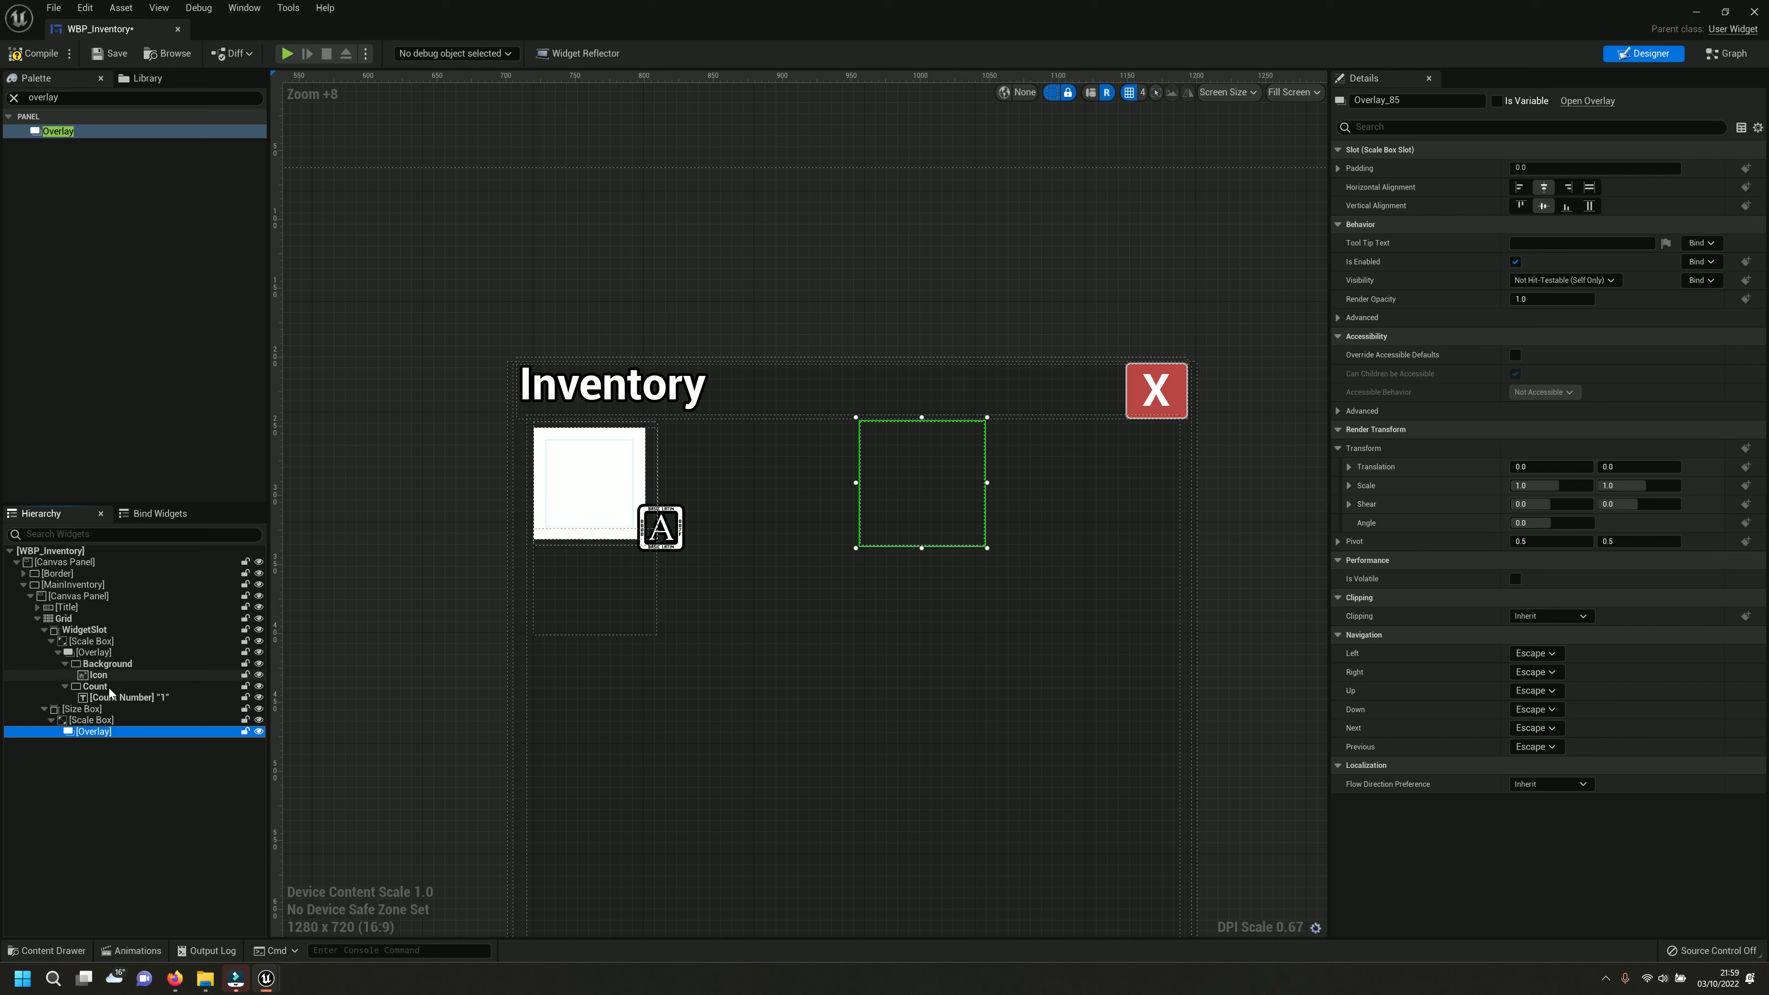
{"action": "left_click", "coordinate": [111, 687]}
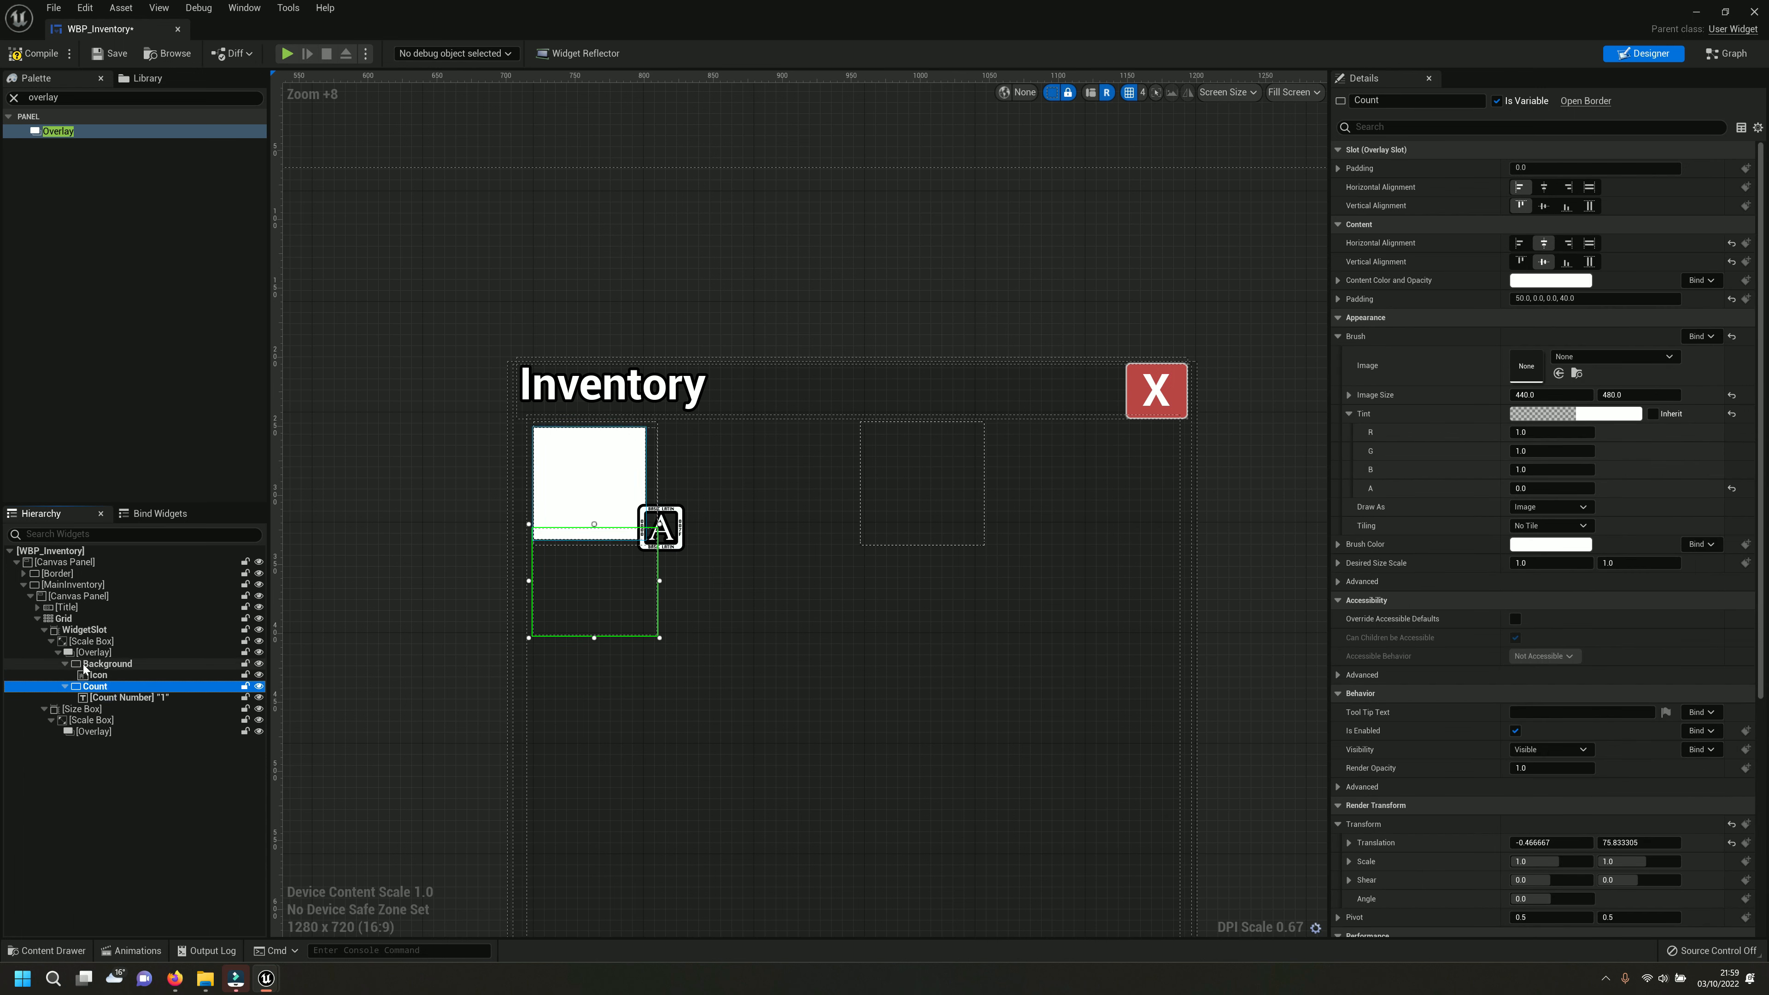
{"action": "left_click", "coordinate": [64, 664]}
{"action": "left_click", "coordinate": [76, 768]}
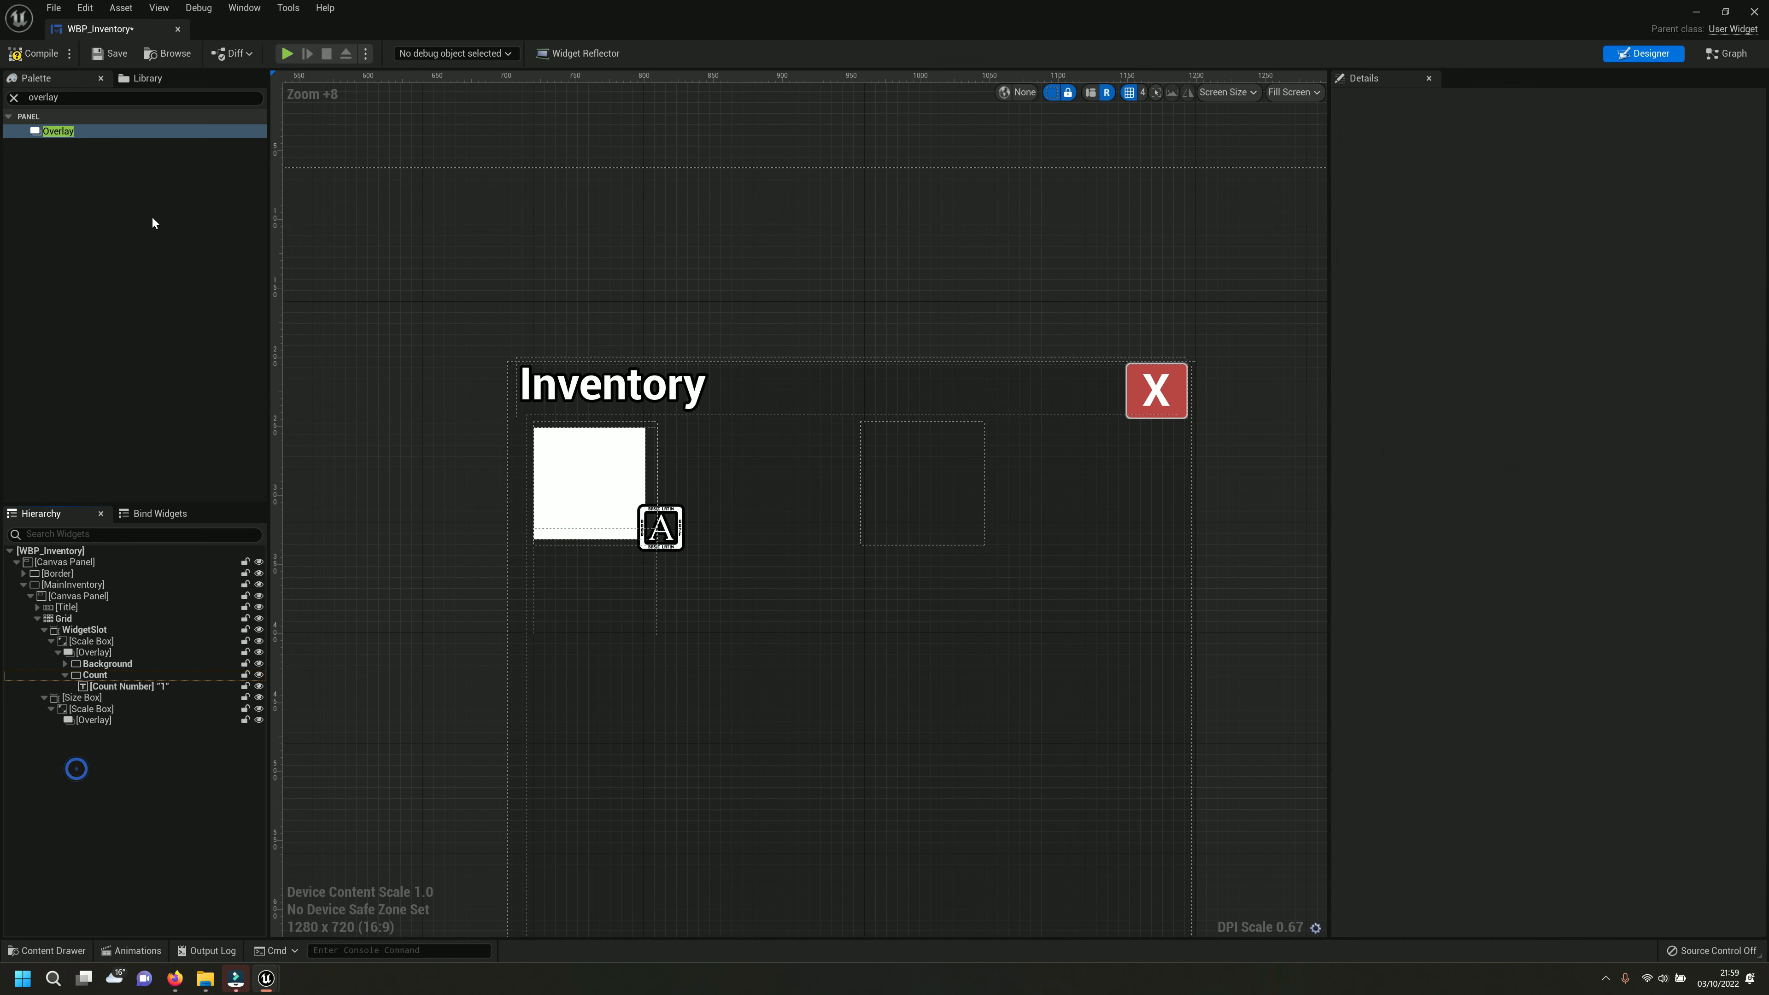
{"action": "left_click", "coordinate": [53, 100]}
{"action": "type", "text": "bor"}
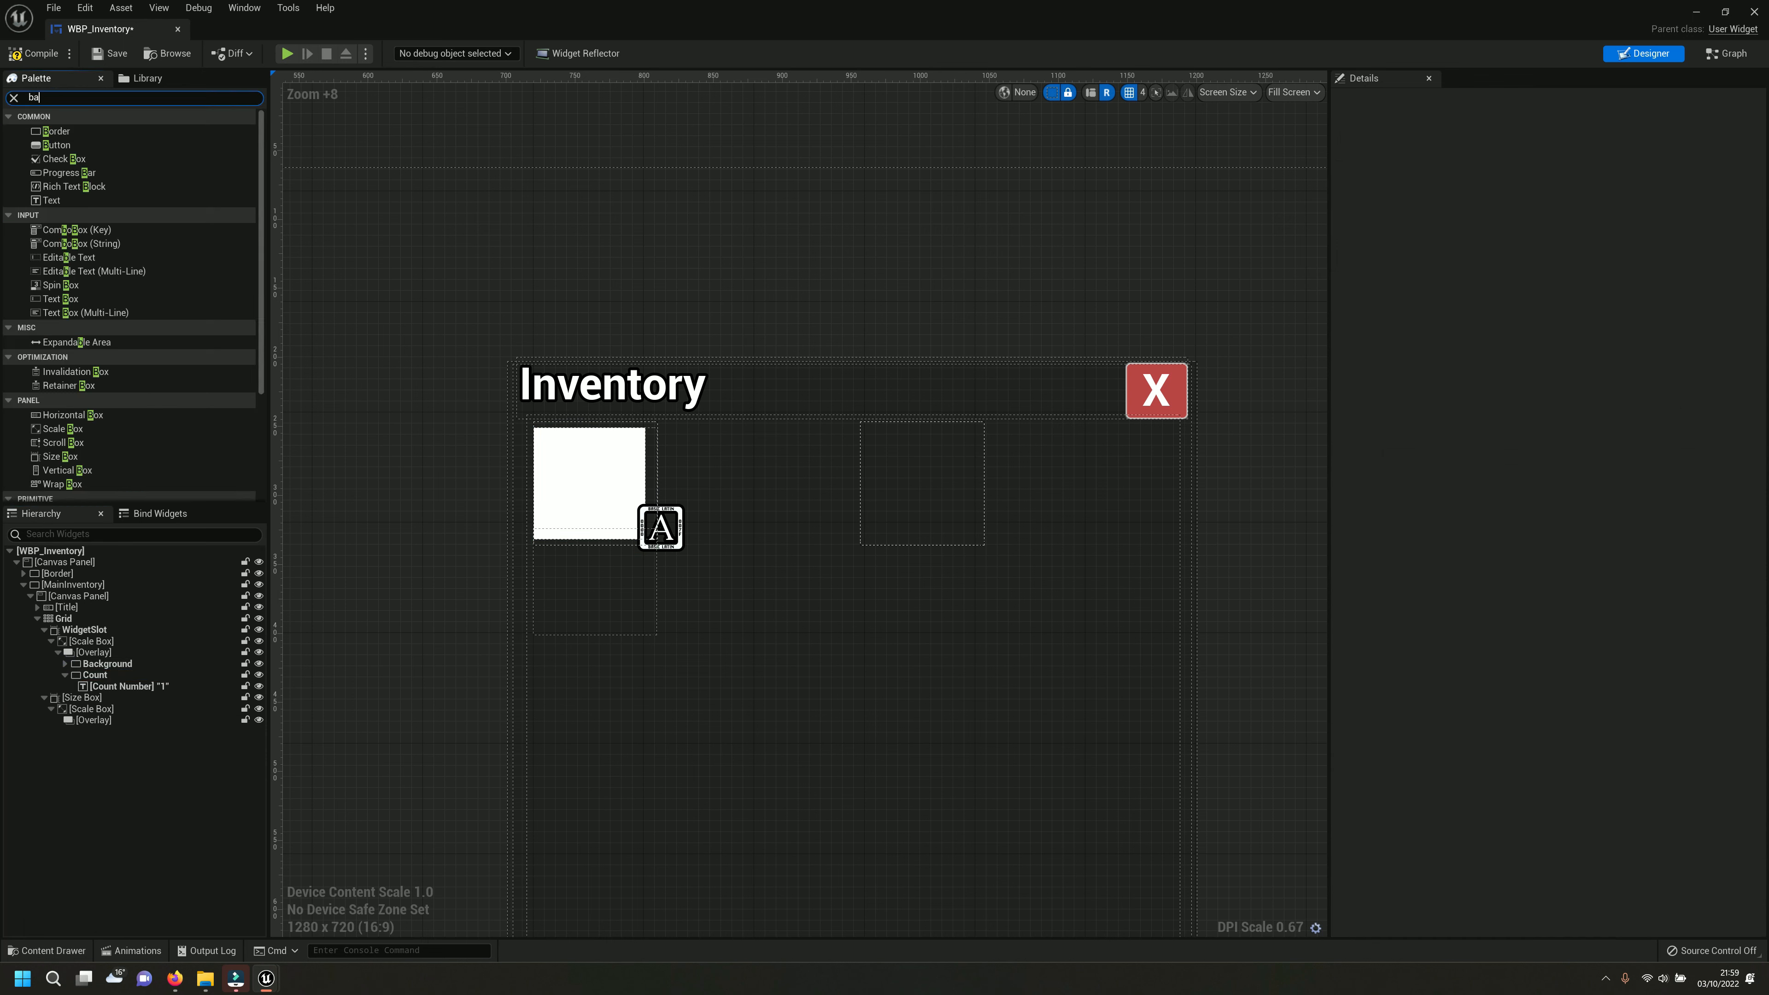
{"action": "left_click", "coordinate": [68, 133]}
{"action": "left_click_drag", "start_coordinate": [92, 718], "coordinate": [91, 718]}
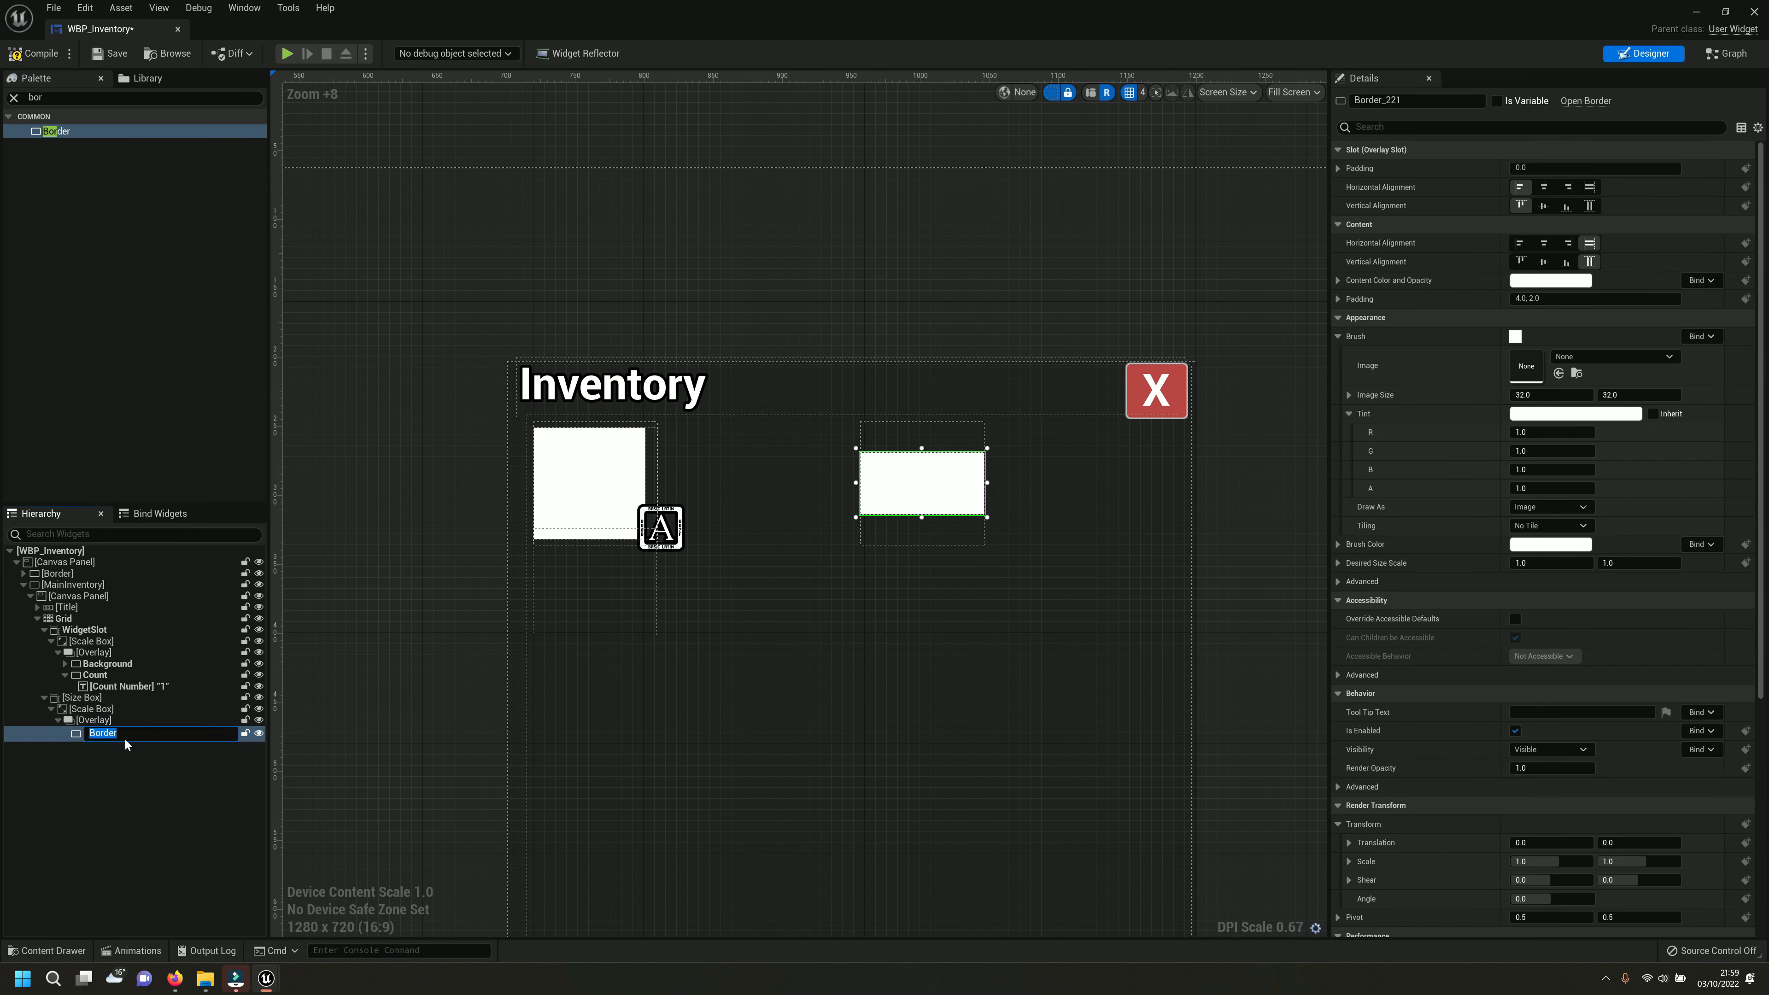
Rename the new Border as backgroundIcon.
{"action": "type", "text": "background\\"}
{"action": "key", "text": "End"}
{"action": "key", "text": "BackSpace"}
{"action": "type", "text": "Icon"}
{"action": "key", "text": "Return"}
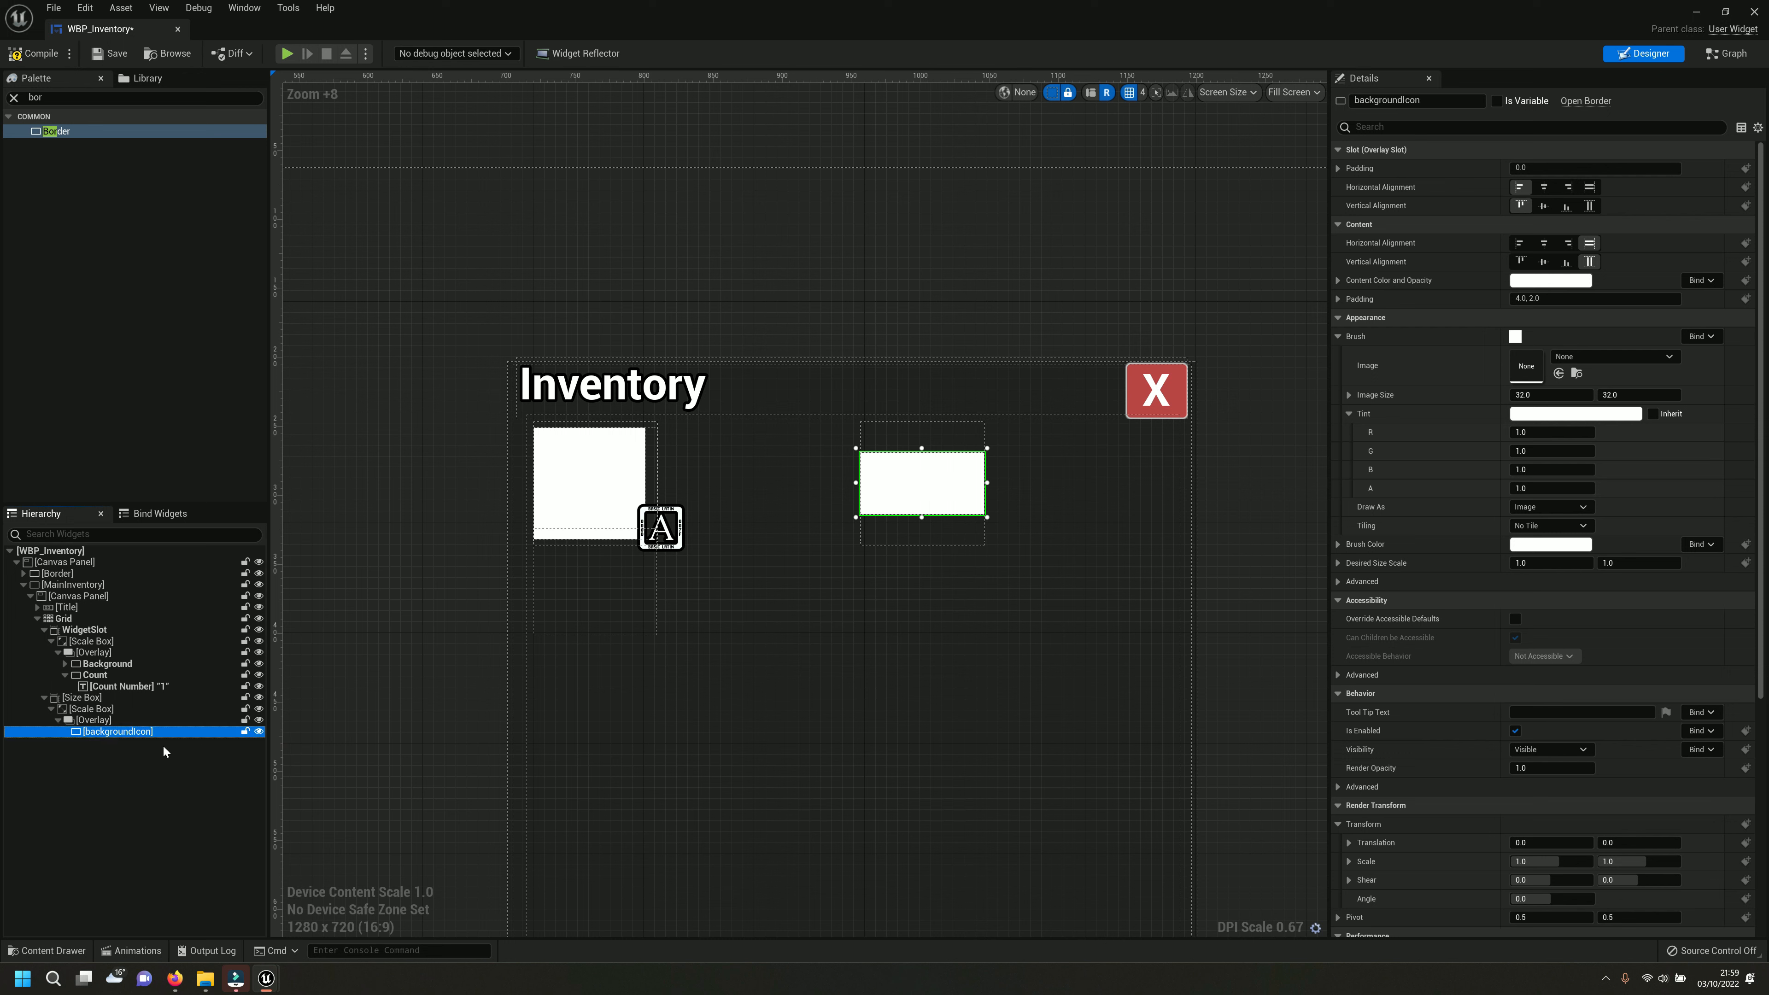
{"action": "left_click", "coordinate": [164, 731]}
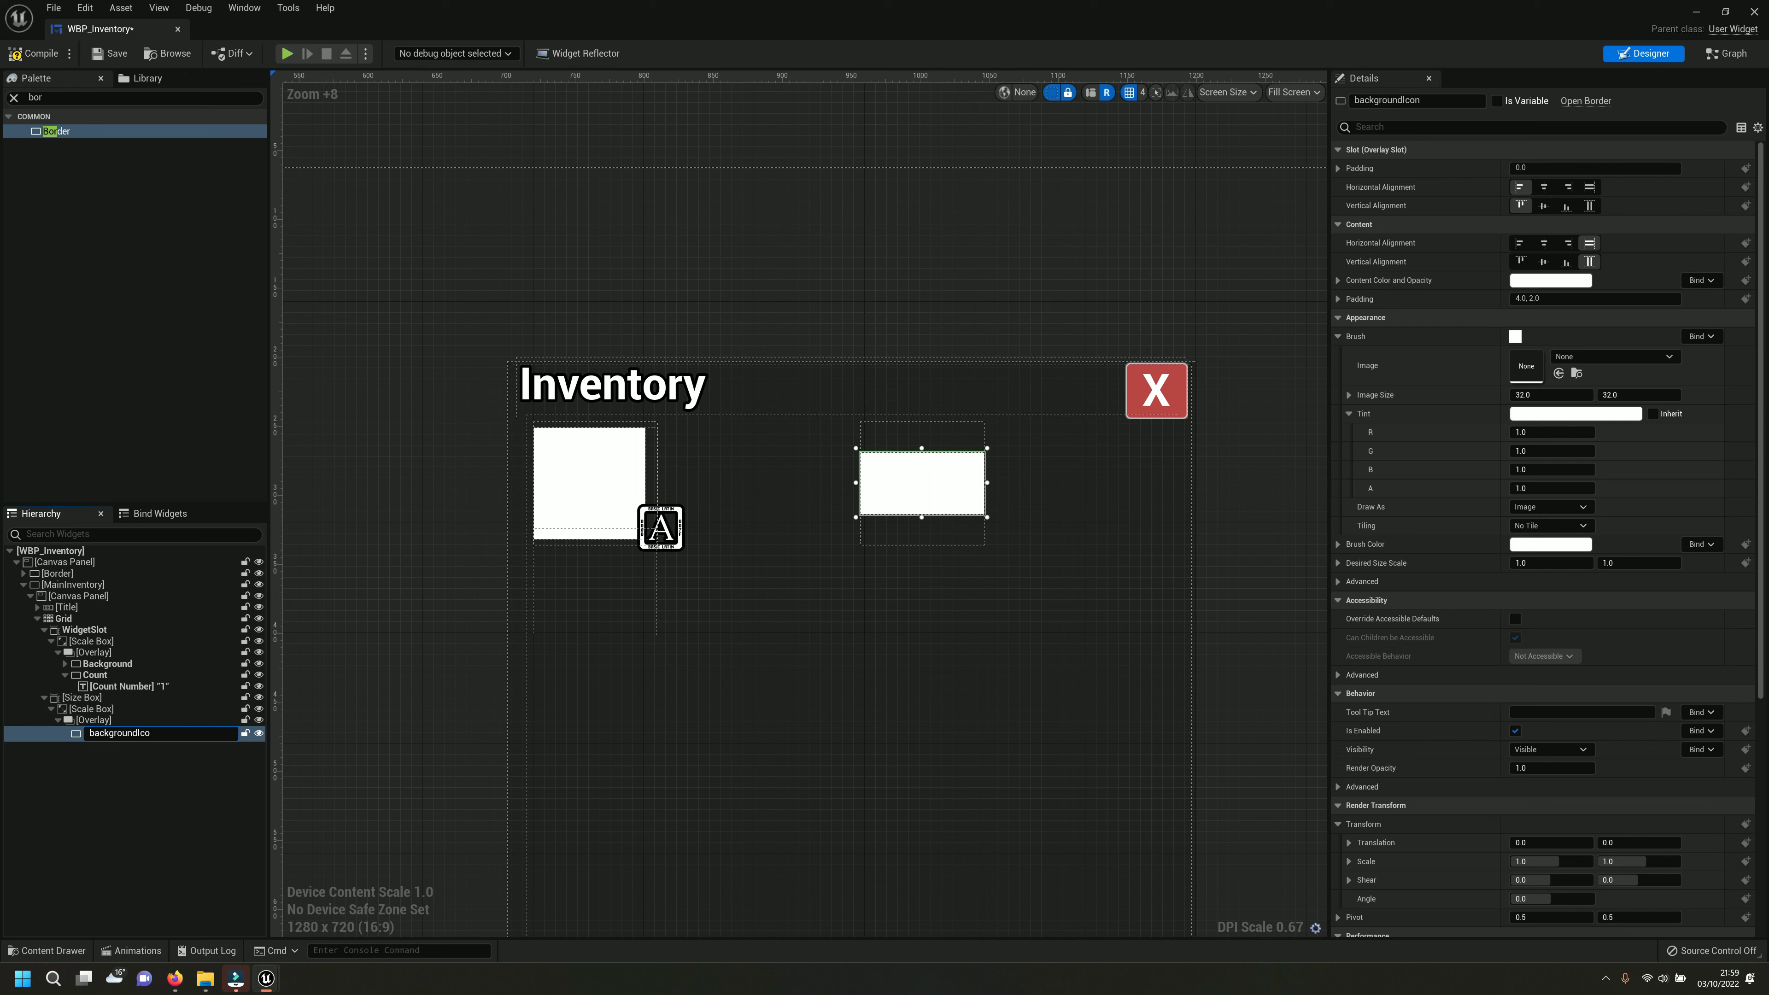
{"action": "type", "text": "n"}
{"action": "key", "text": "Return"}
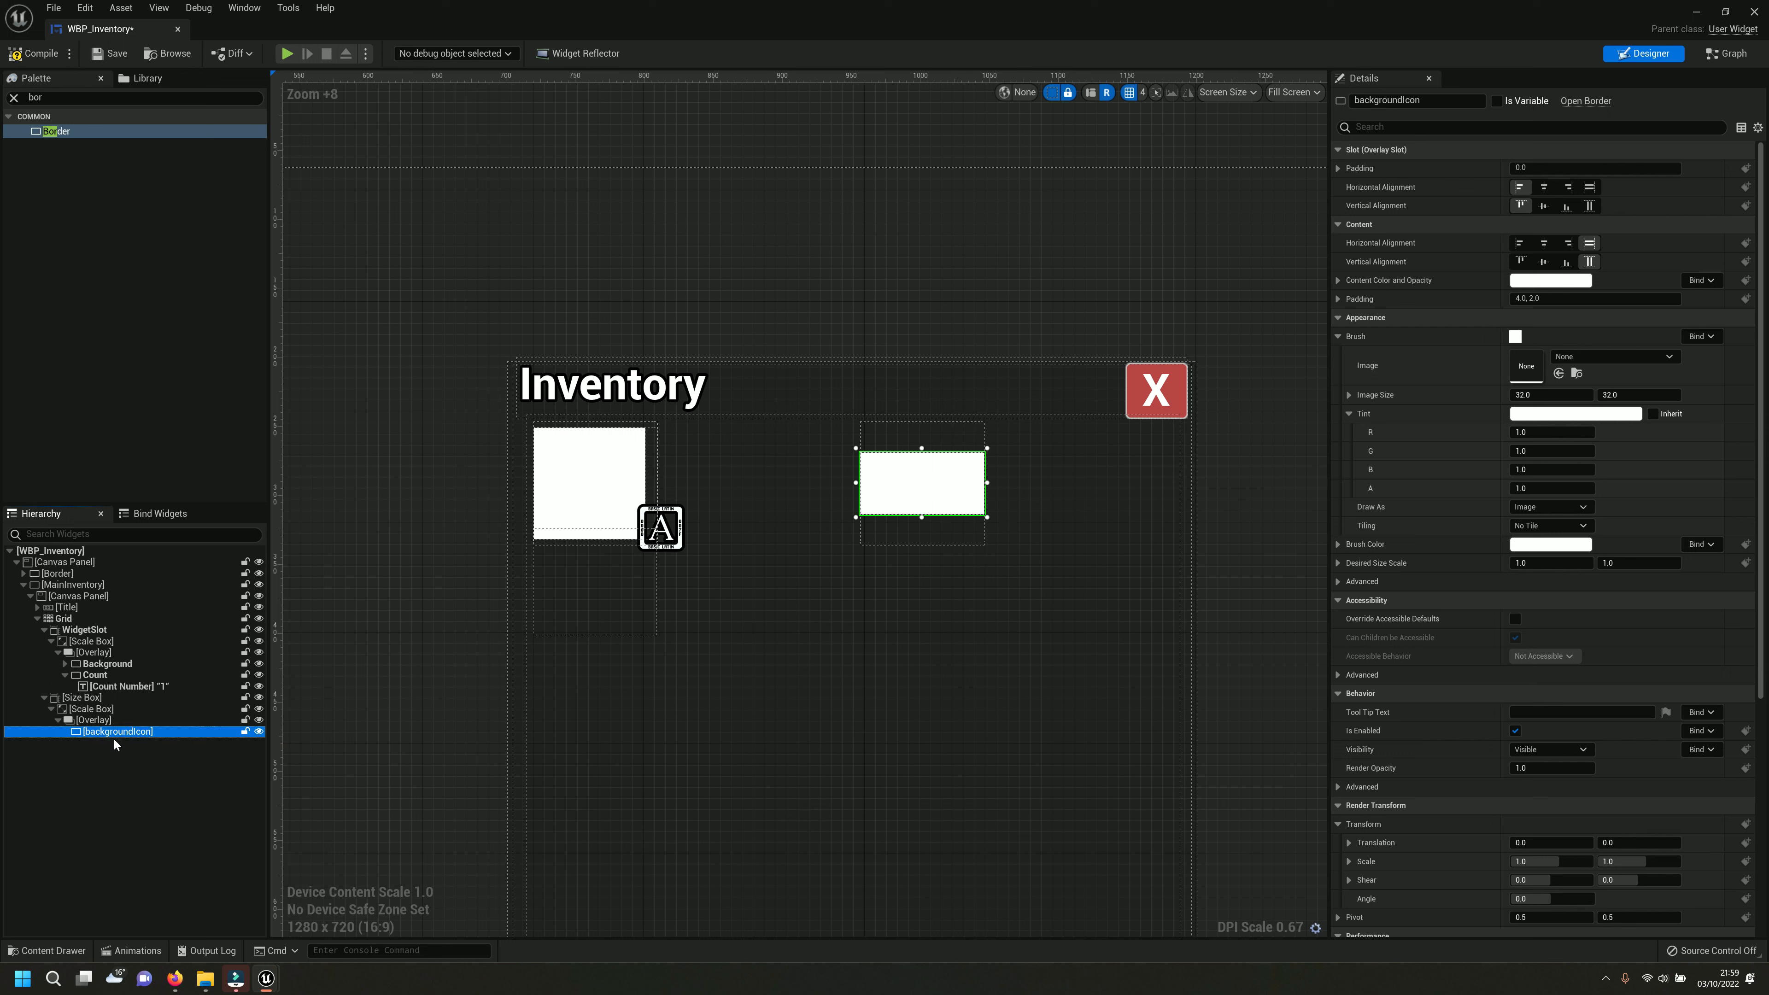
Lower backgroundIcon's brush tint alpha to about 0.79 and align its overlay slot right and bottom.
{"action": "left_click_drag", "start_coordinate": [1541, 488], "coordinate": [1511, 488]}
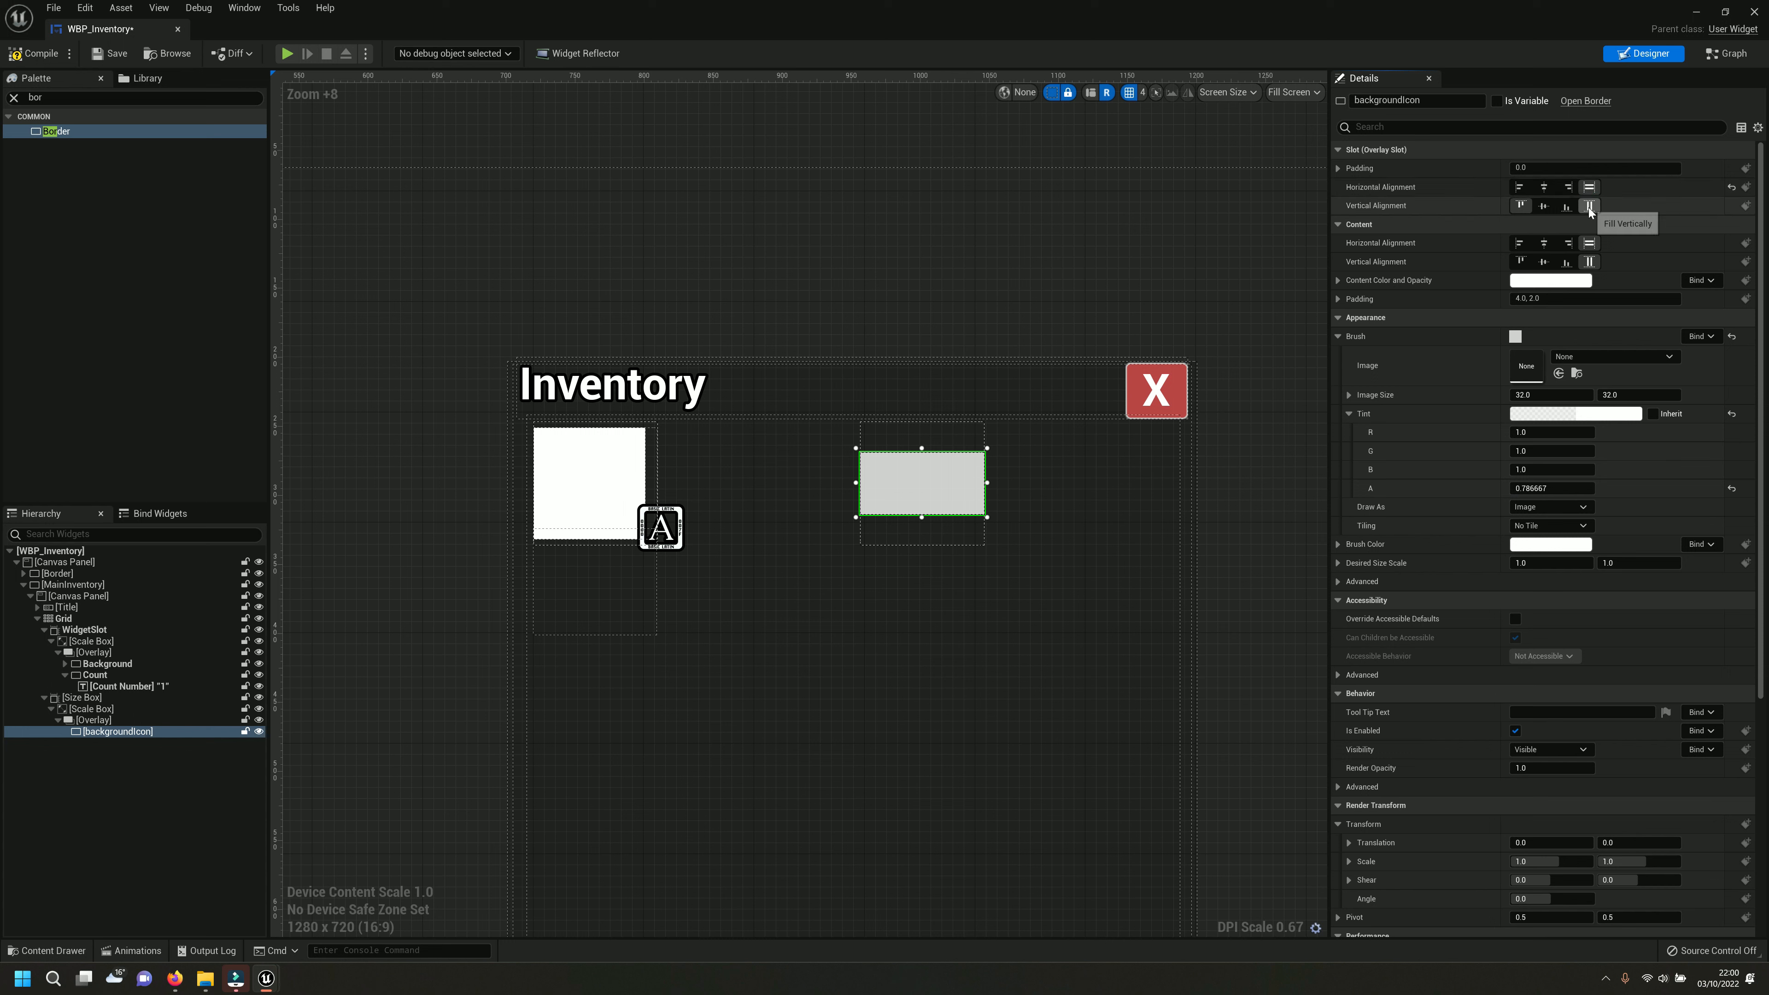
{"action": "left_click", "coordinate": [1567, 206]}
{"action": "left_click", "coordinate": [1570, 187]}
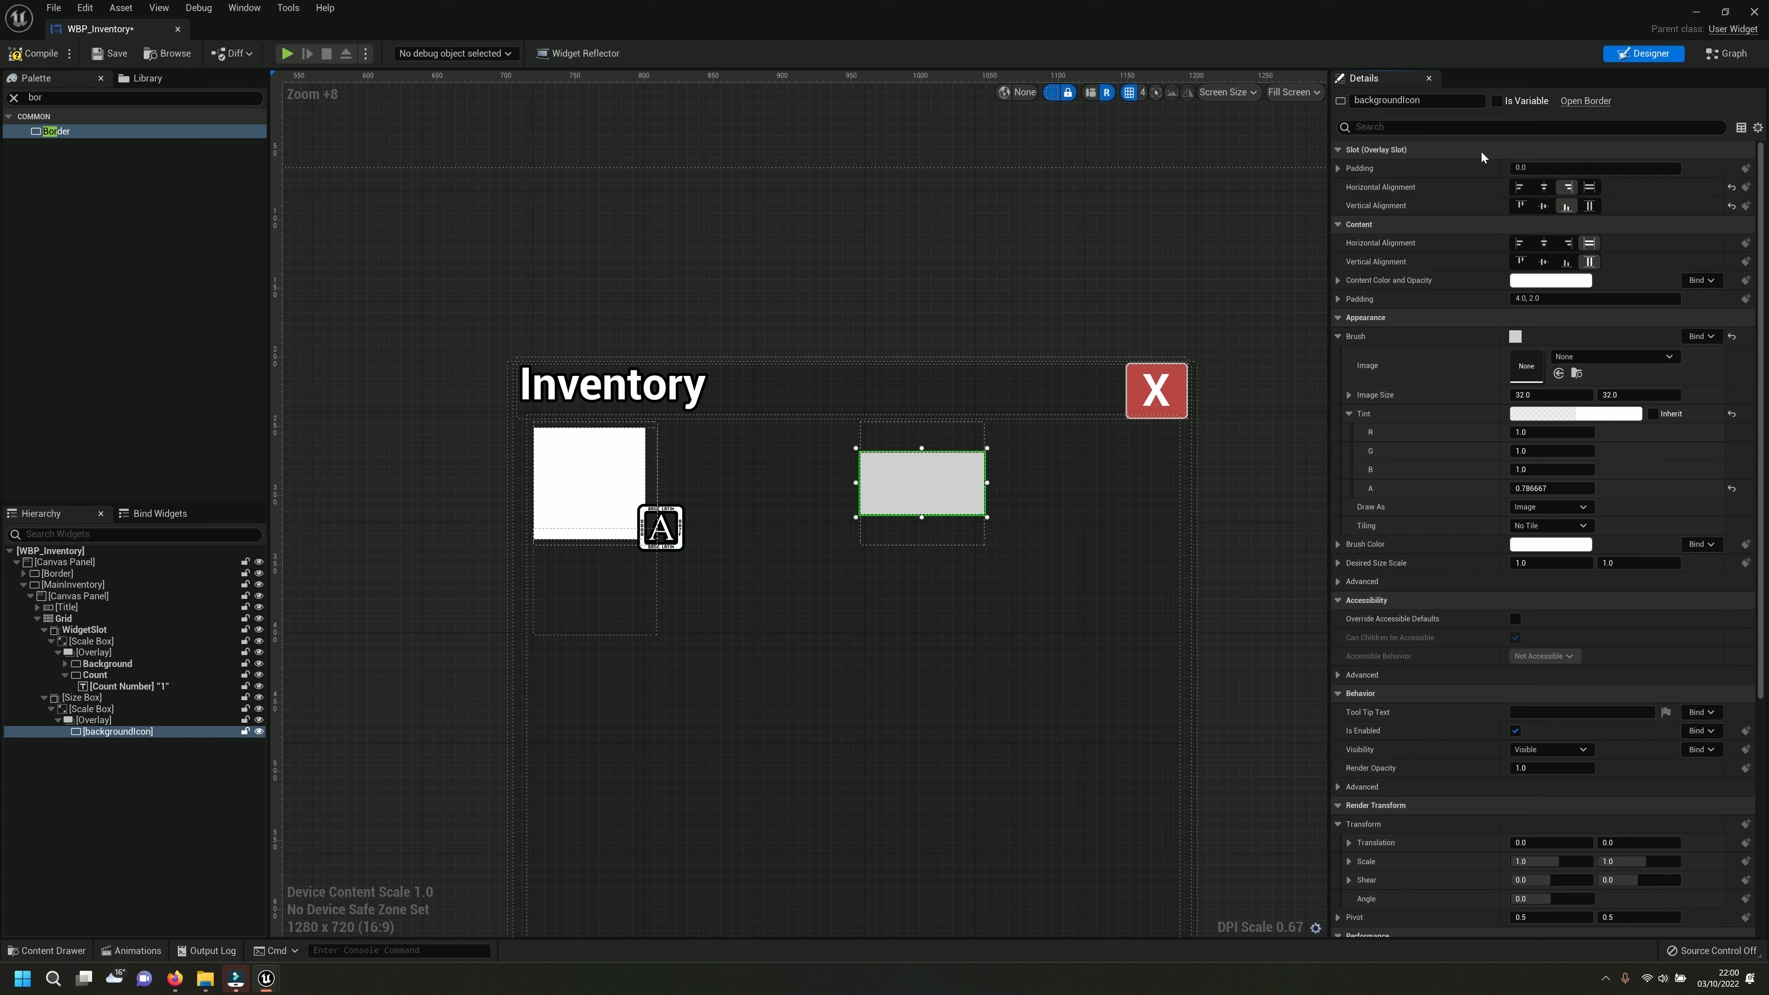
Check the brush image size of WidgetSlot's Background border for reference.
{"action": "left_click", "coordinate": [922, 447]}
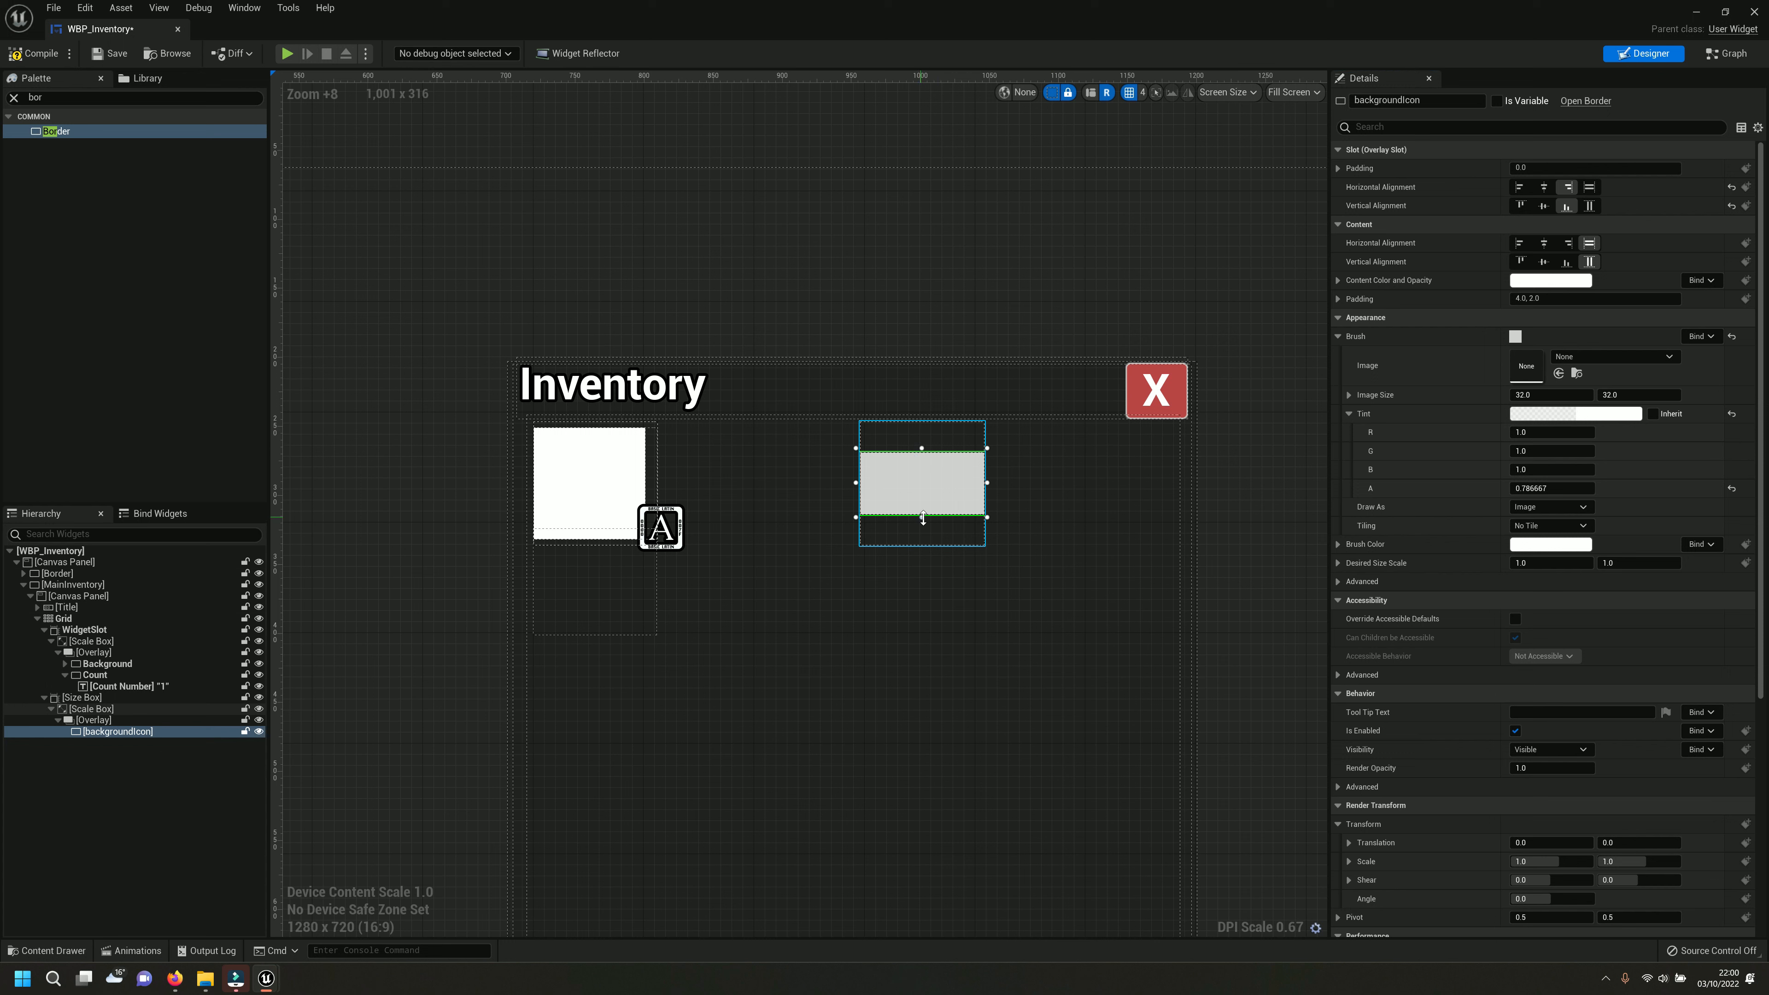
{"action": "left_click_drag", "start_coordinate": [1550, 394], "coordinate": [1564, 394]}
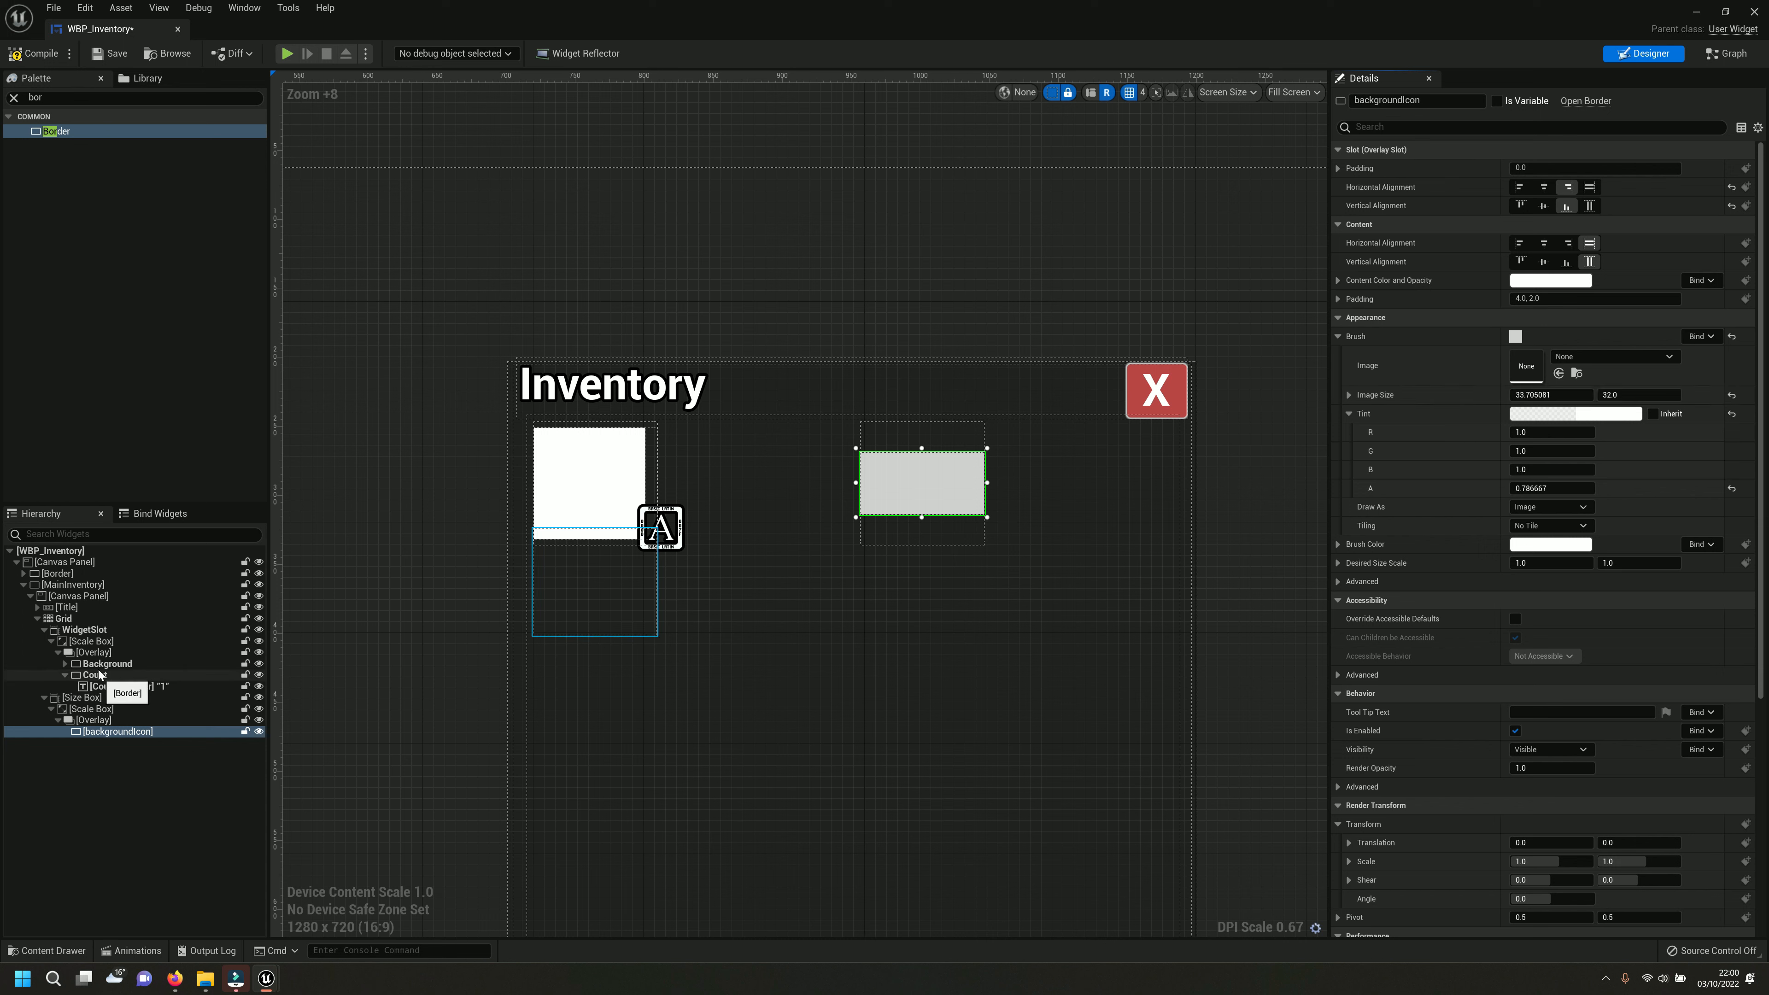
{"action": "left_click", "coordinate": [67, 665]}
{"action": "left_click", "coordinate": [105, 664]}
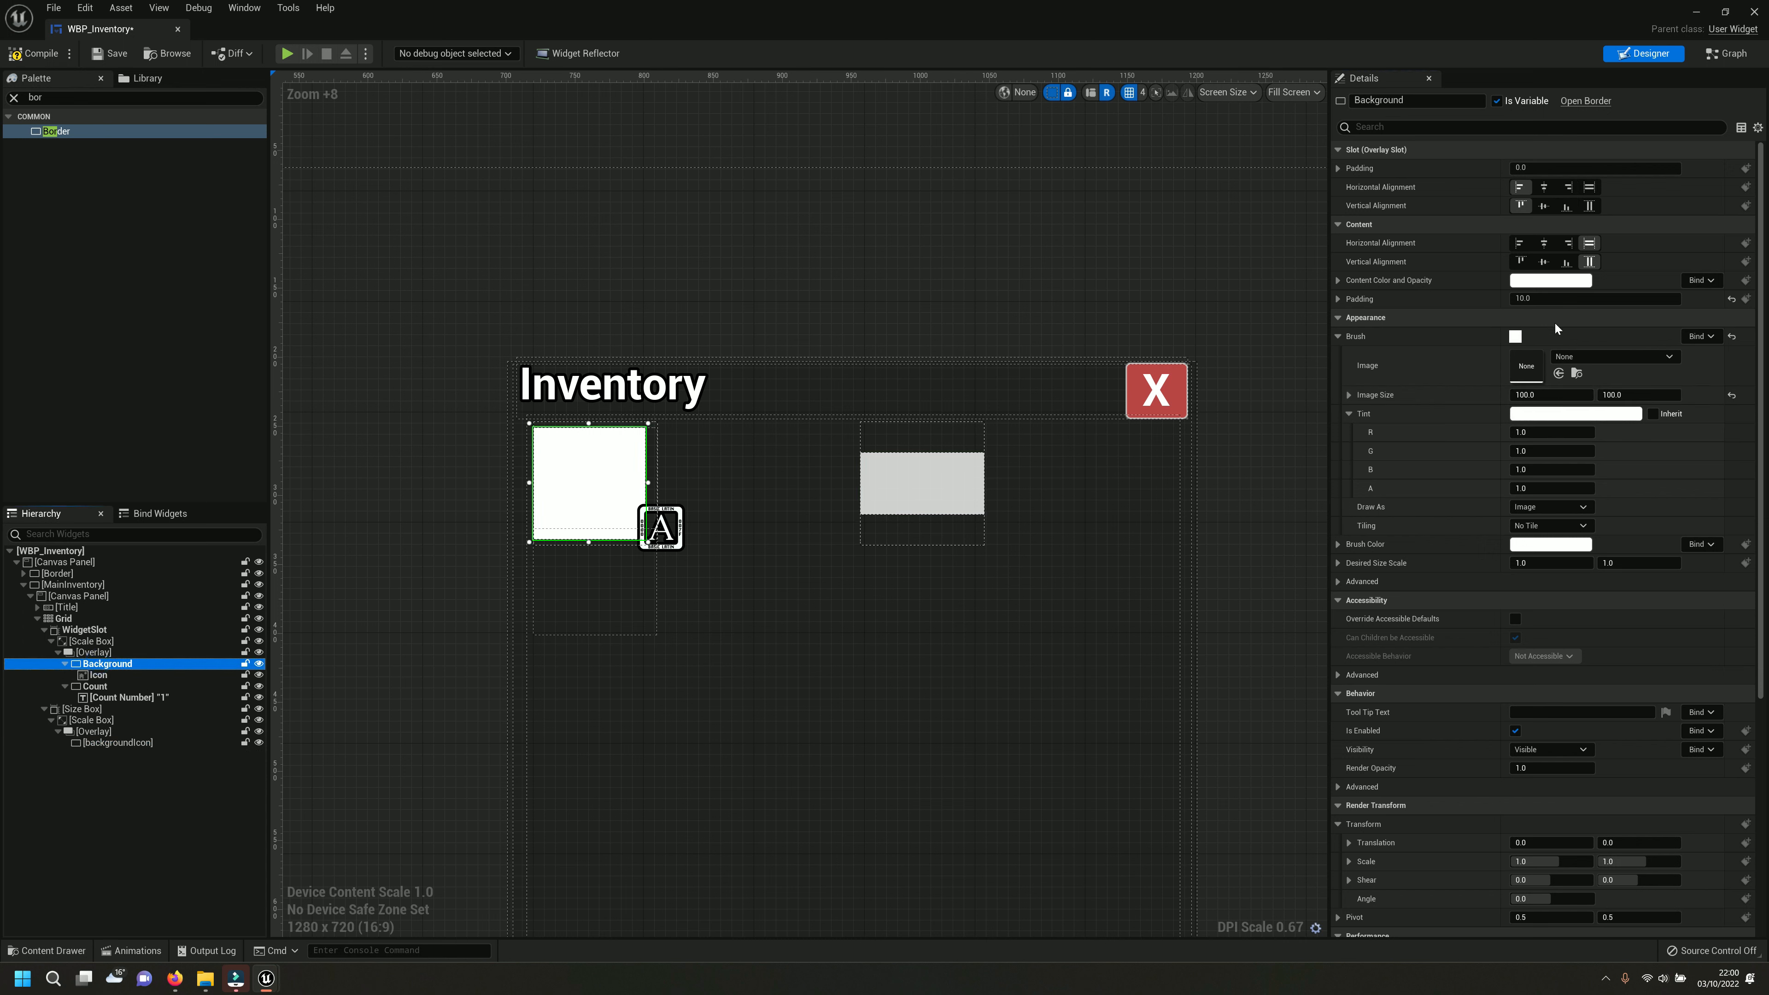
{"action": "left_click", "coordinate": [1432, 126]}
{"action": "type", "text": "siz"}
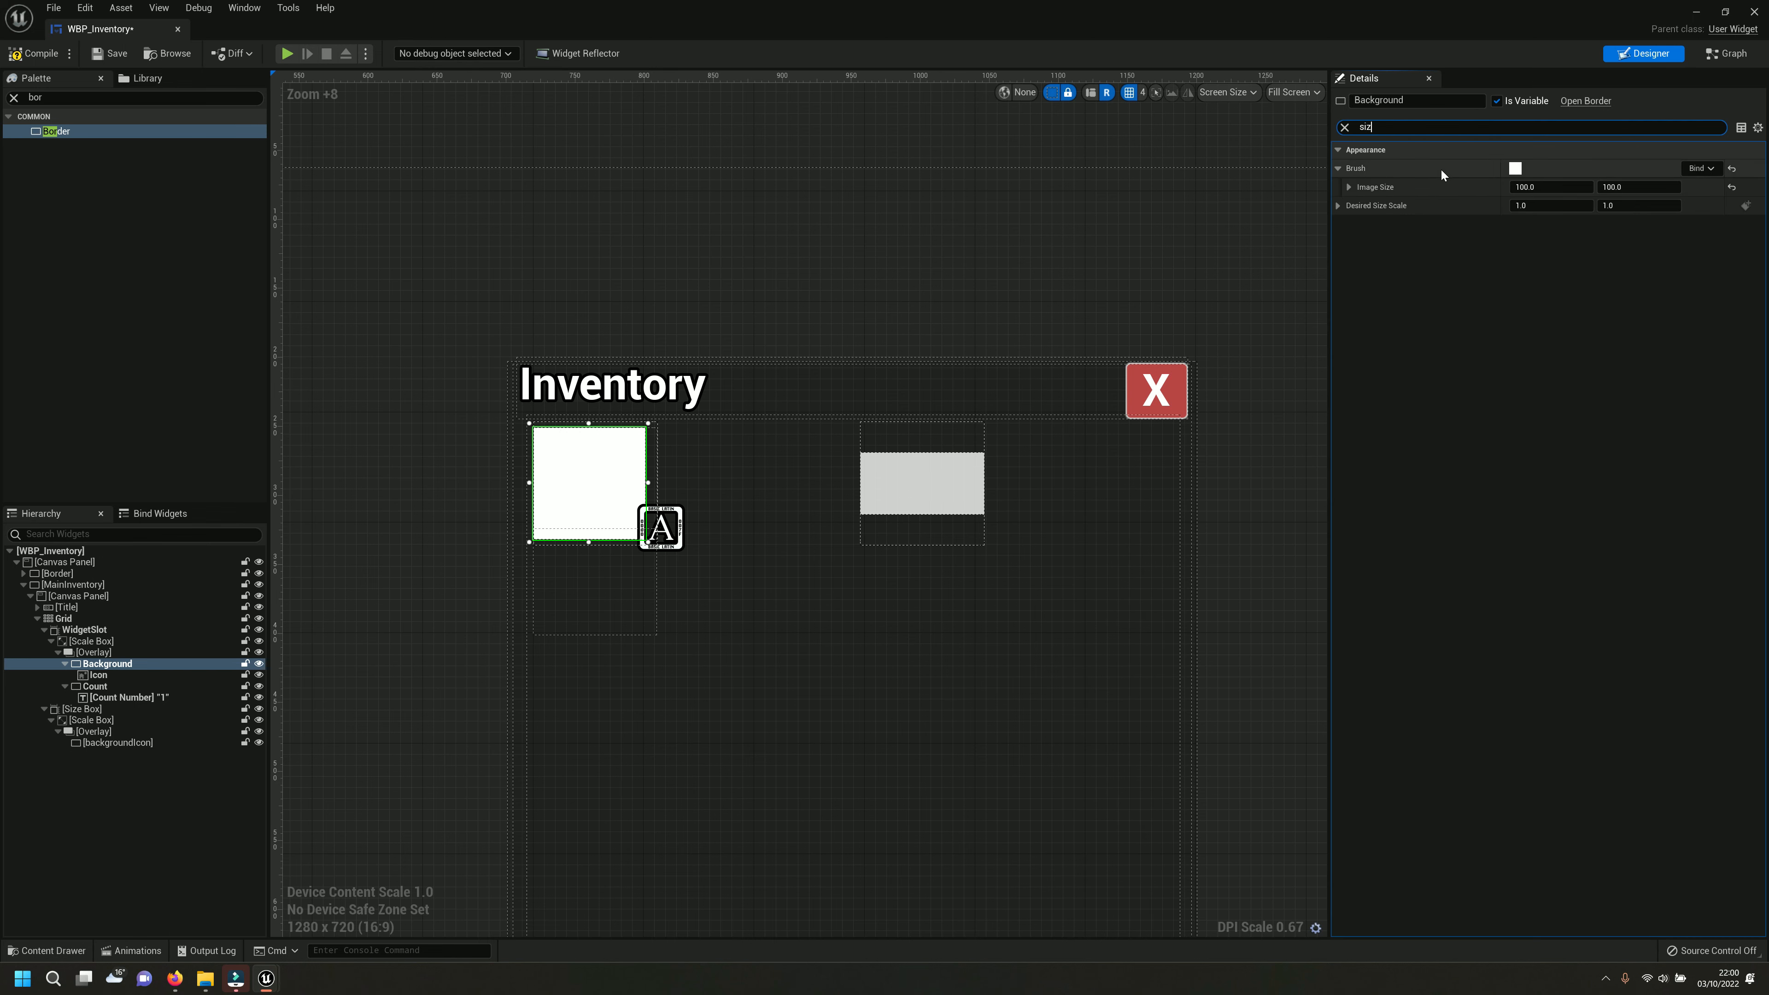
{"action": "key", "text": "ctrl+a"}
{"action": "key", "text": "BackSpace"}
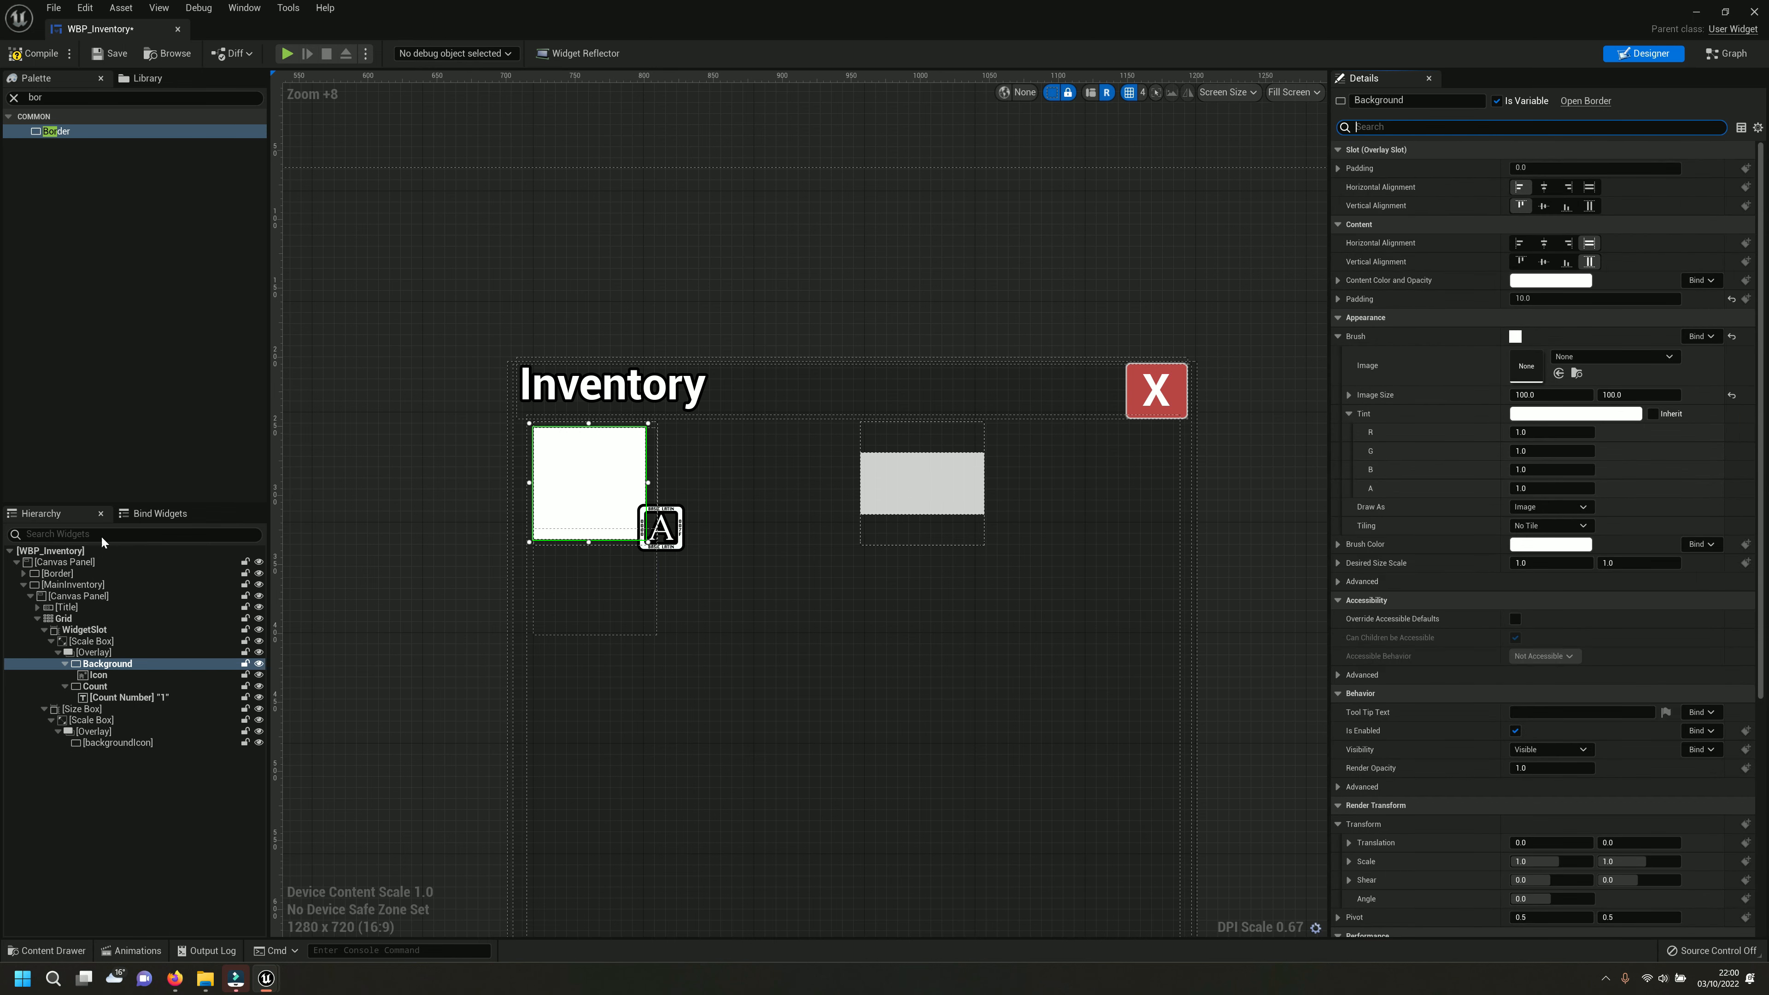
Set backgroundIcon's brush image size to 100 by 100.
{"action": "left_click", "coordinate": [120, 743]}
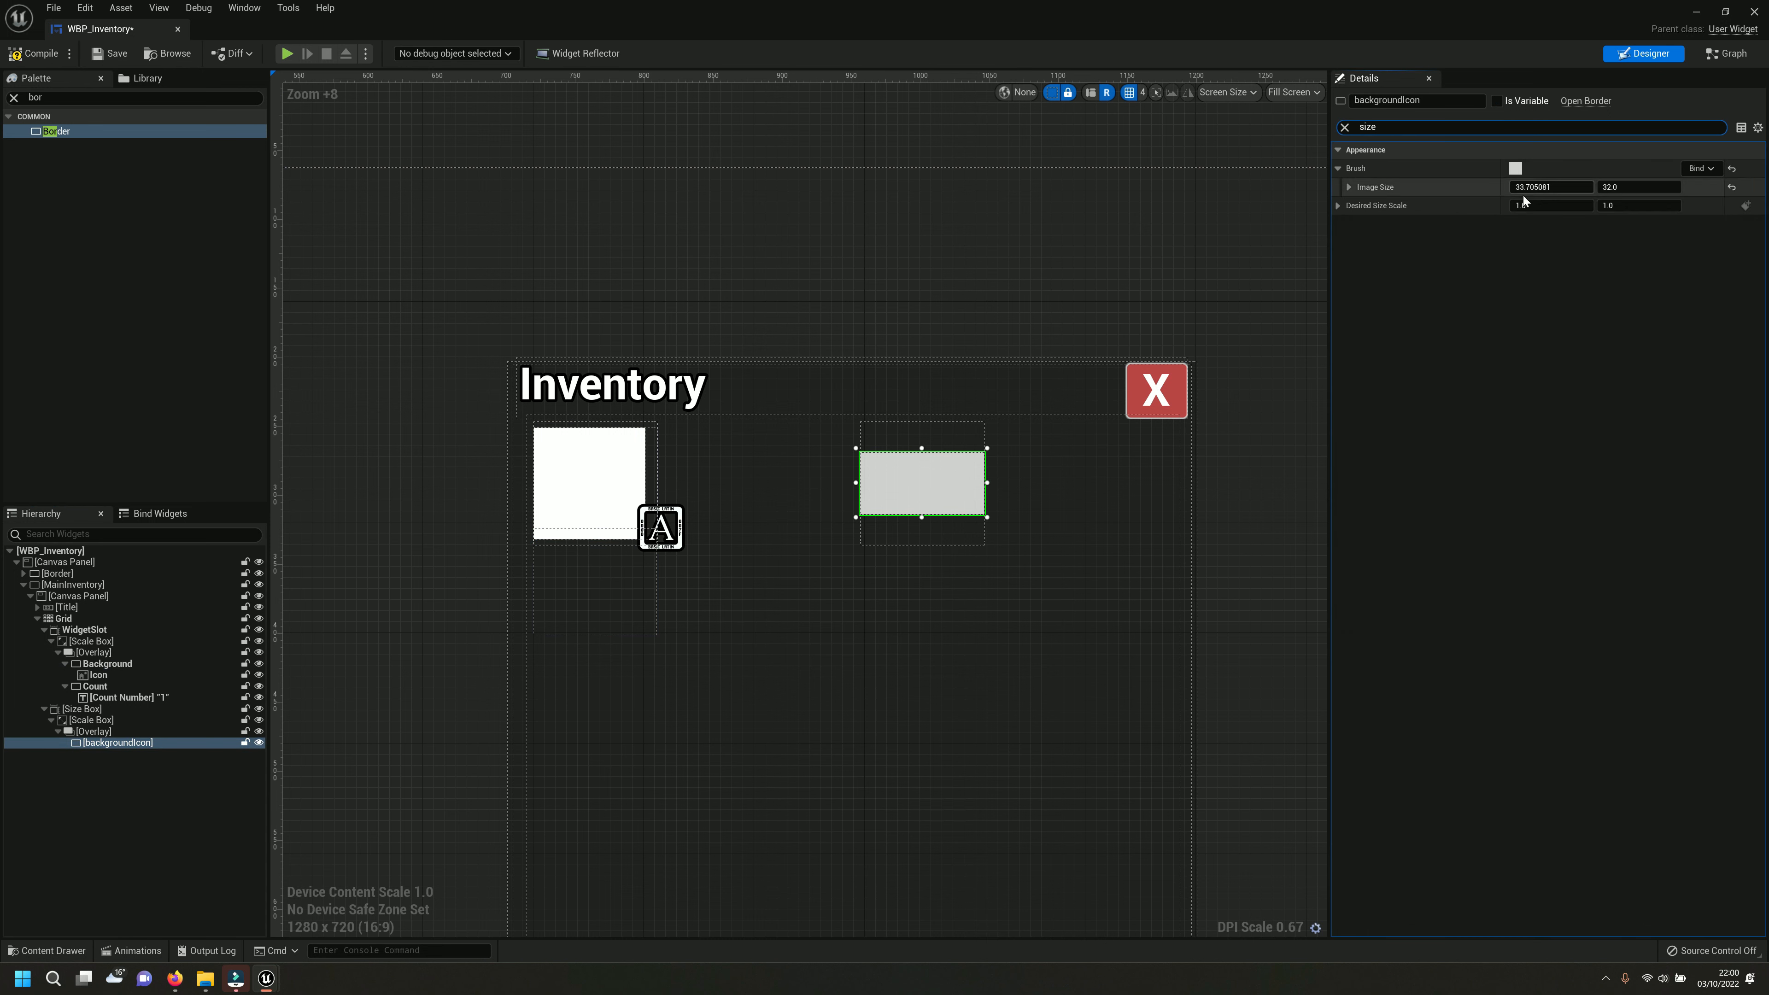
{"action": "left_click", "coordinate": [1533, 186]}
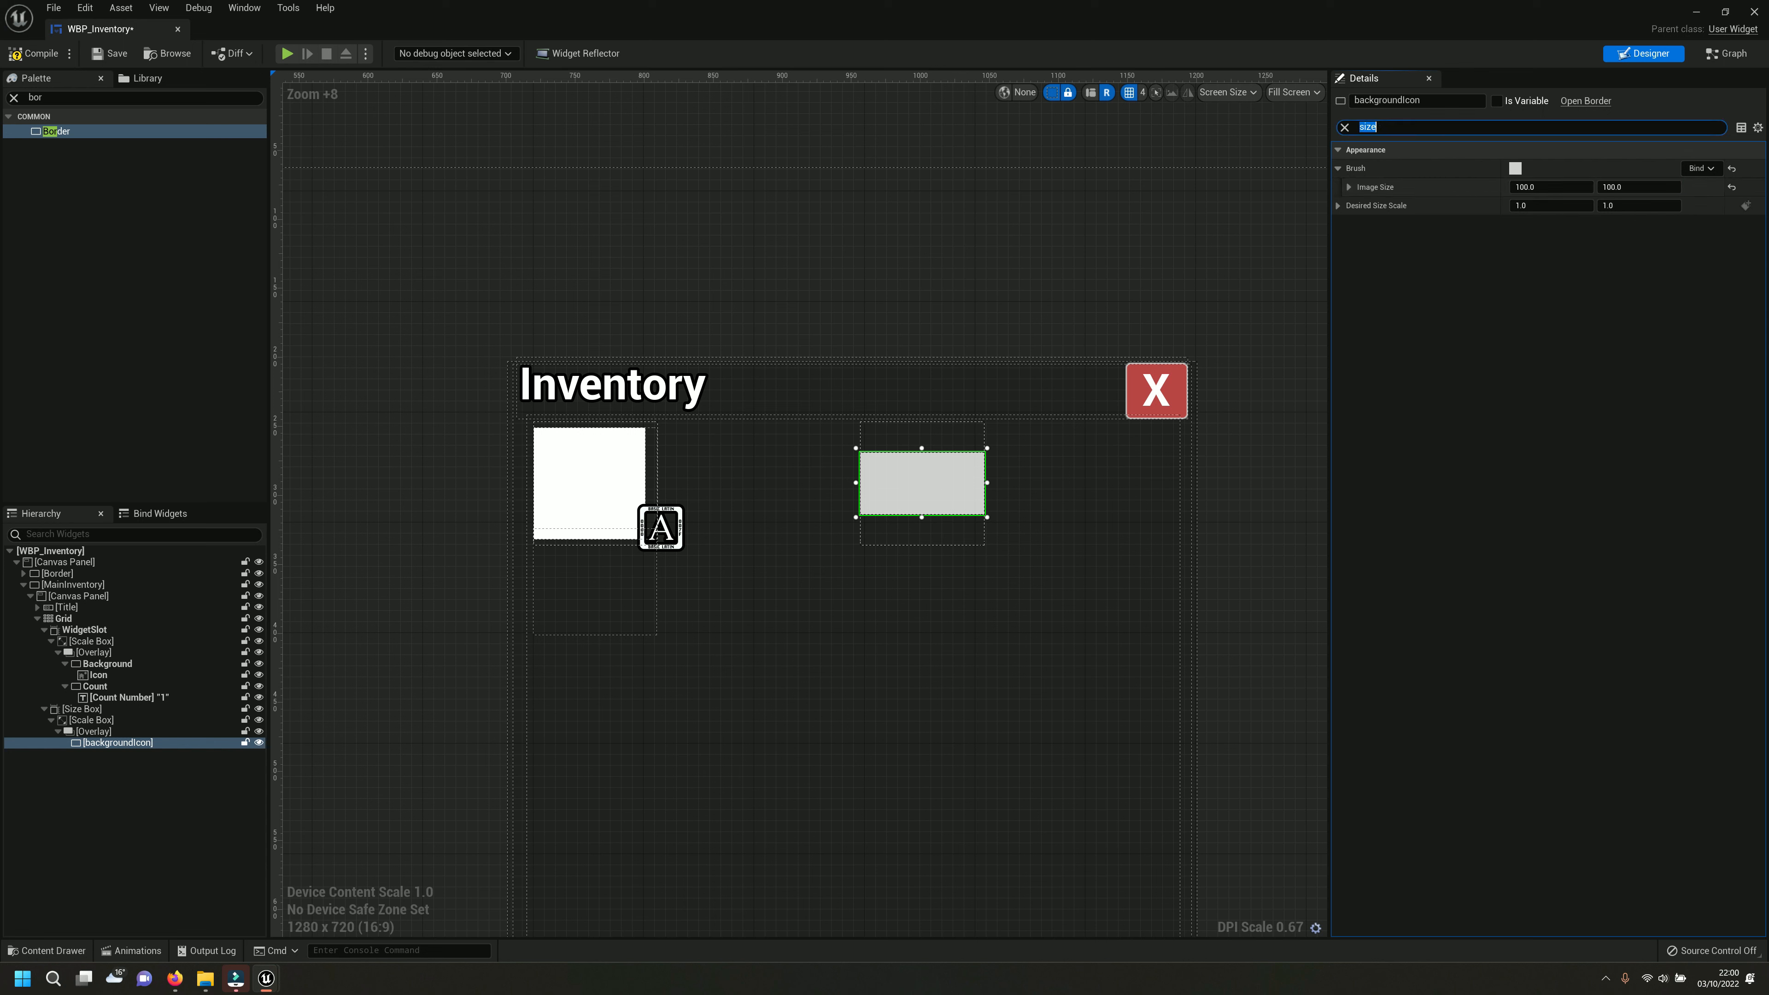
{"action": "key", "text": "BackSpace"}
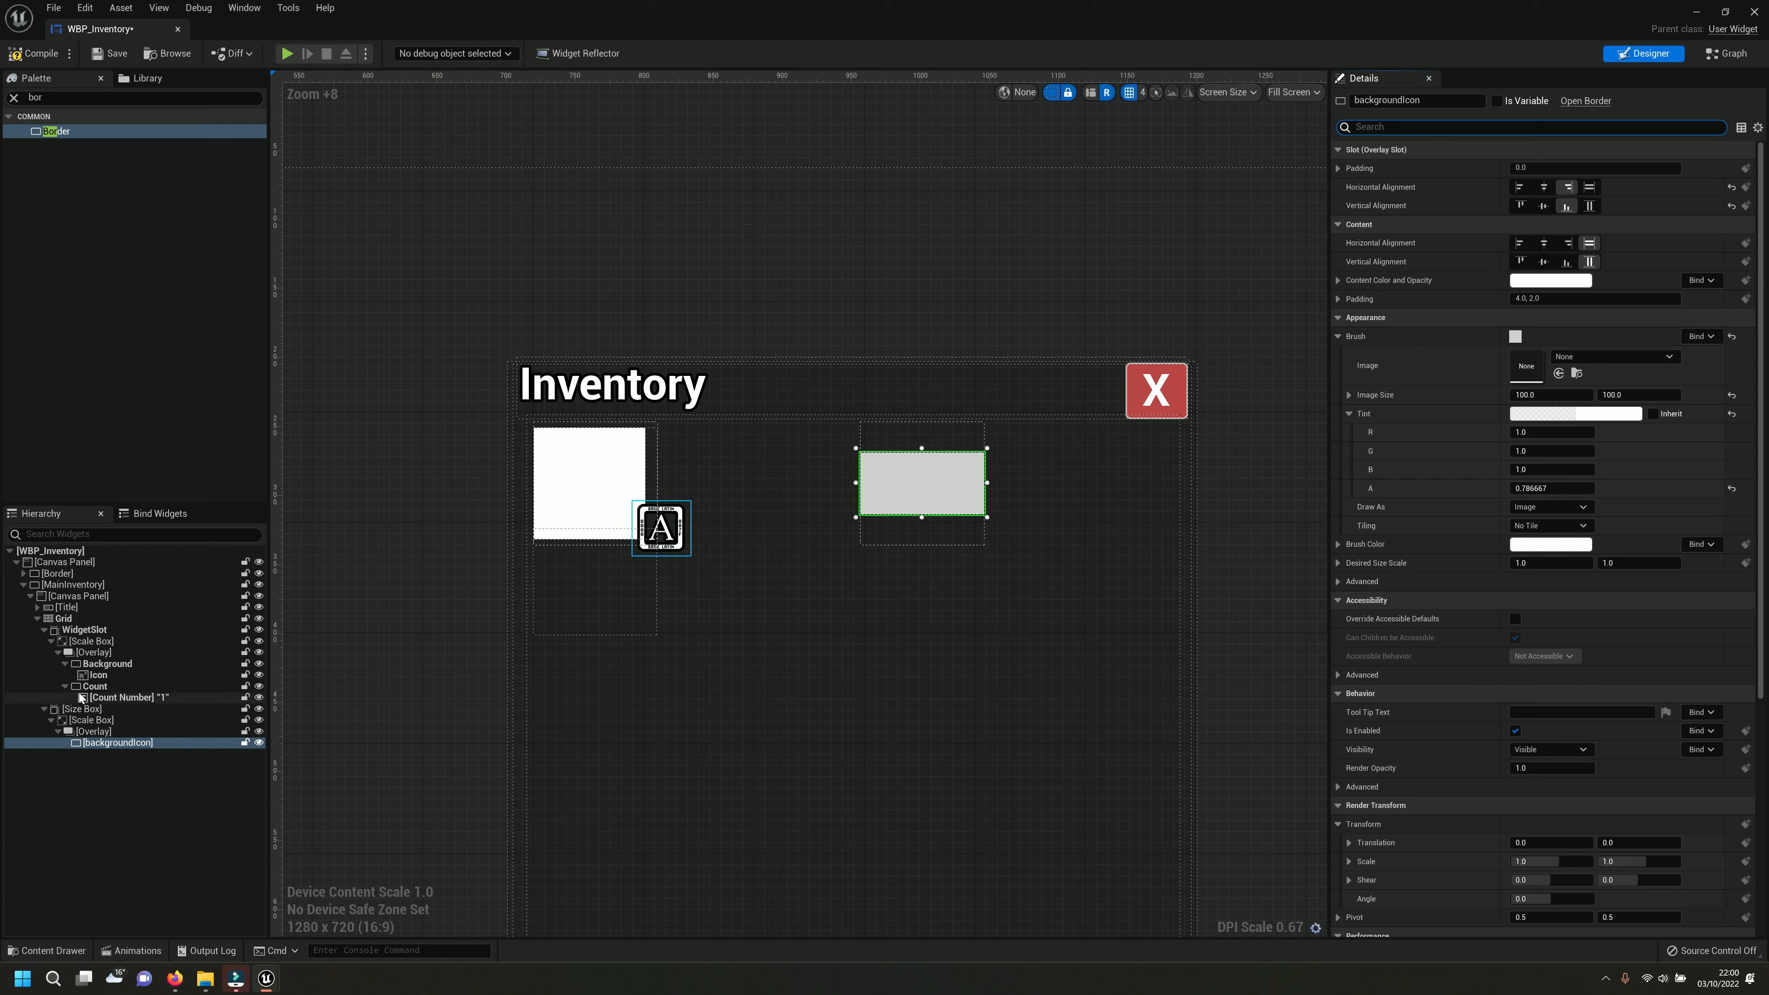
Check WidgetSlot's Icon for reference and add an Image inside backgroundIcon.
{"action": "left_click", "coordinate": [97, 675]}
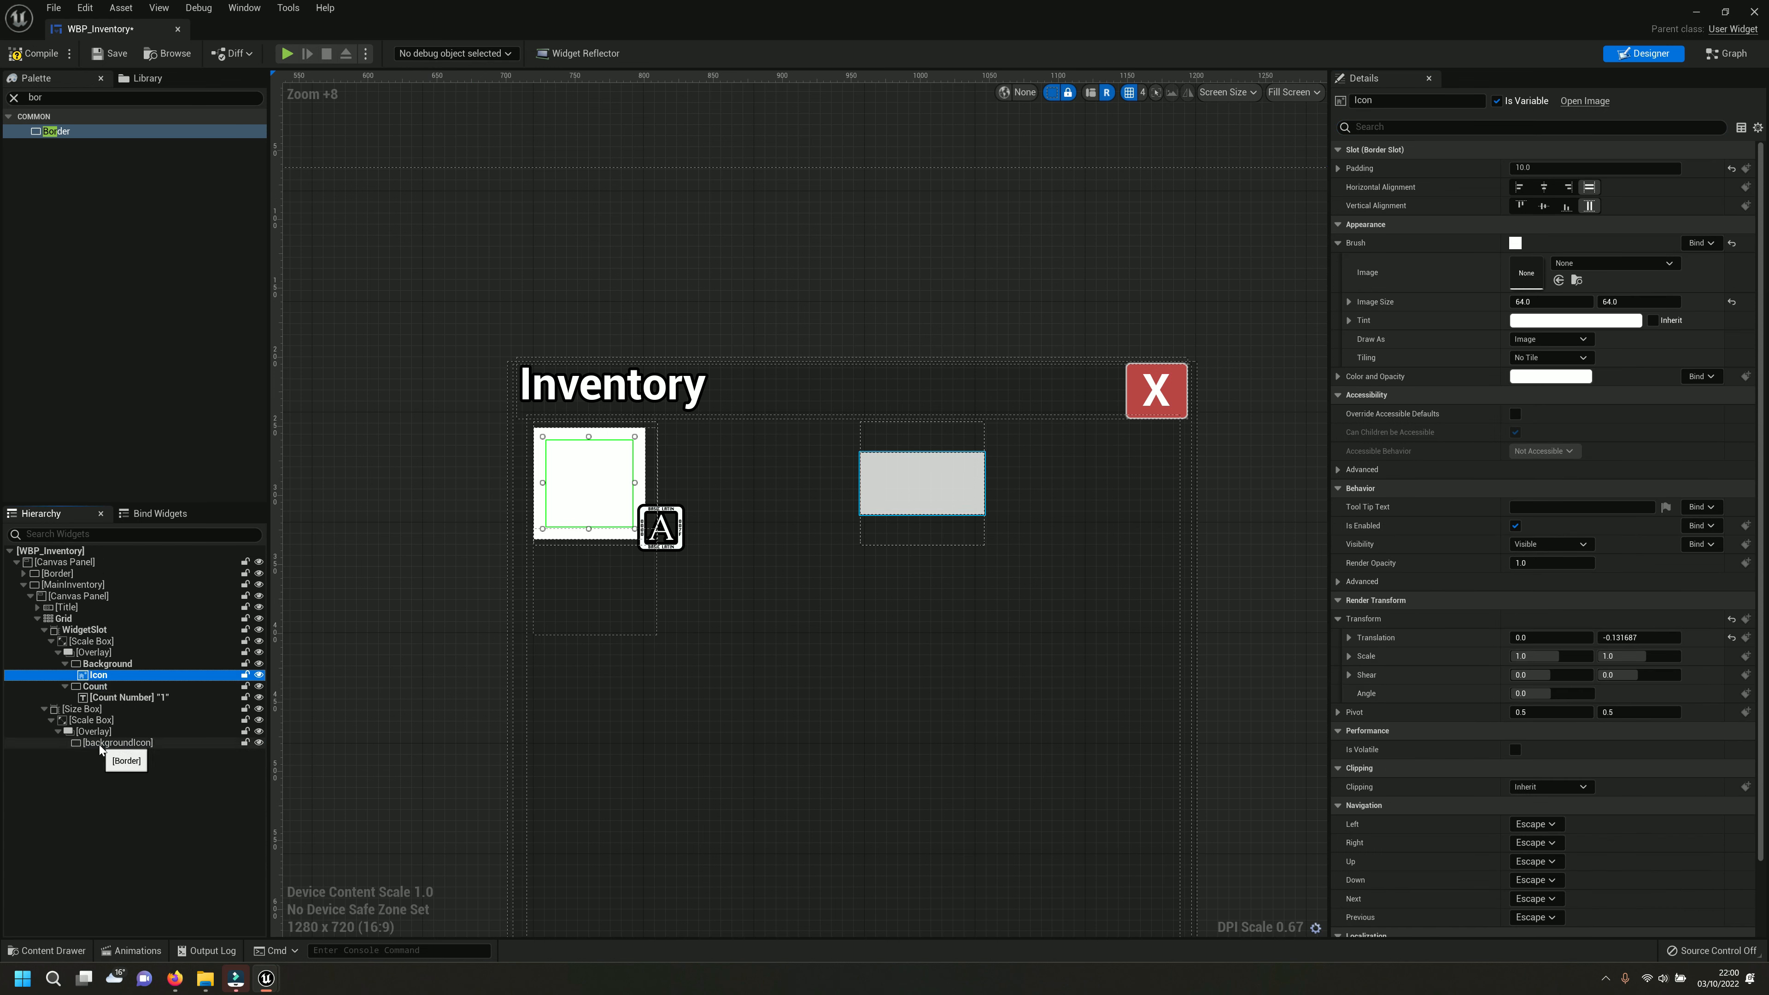
{"action": "left_click", "coordinate": [61, 106]}
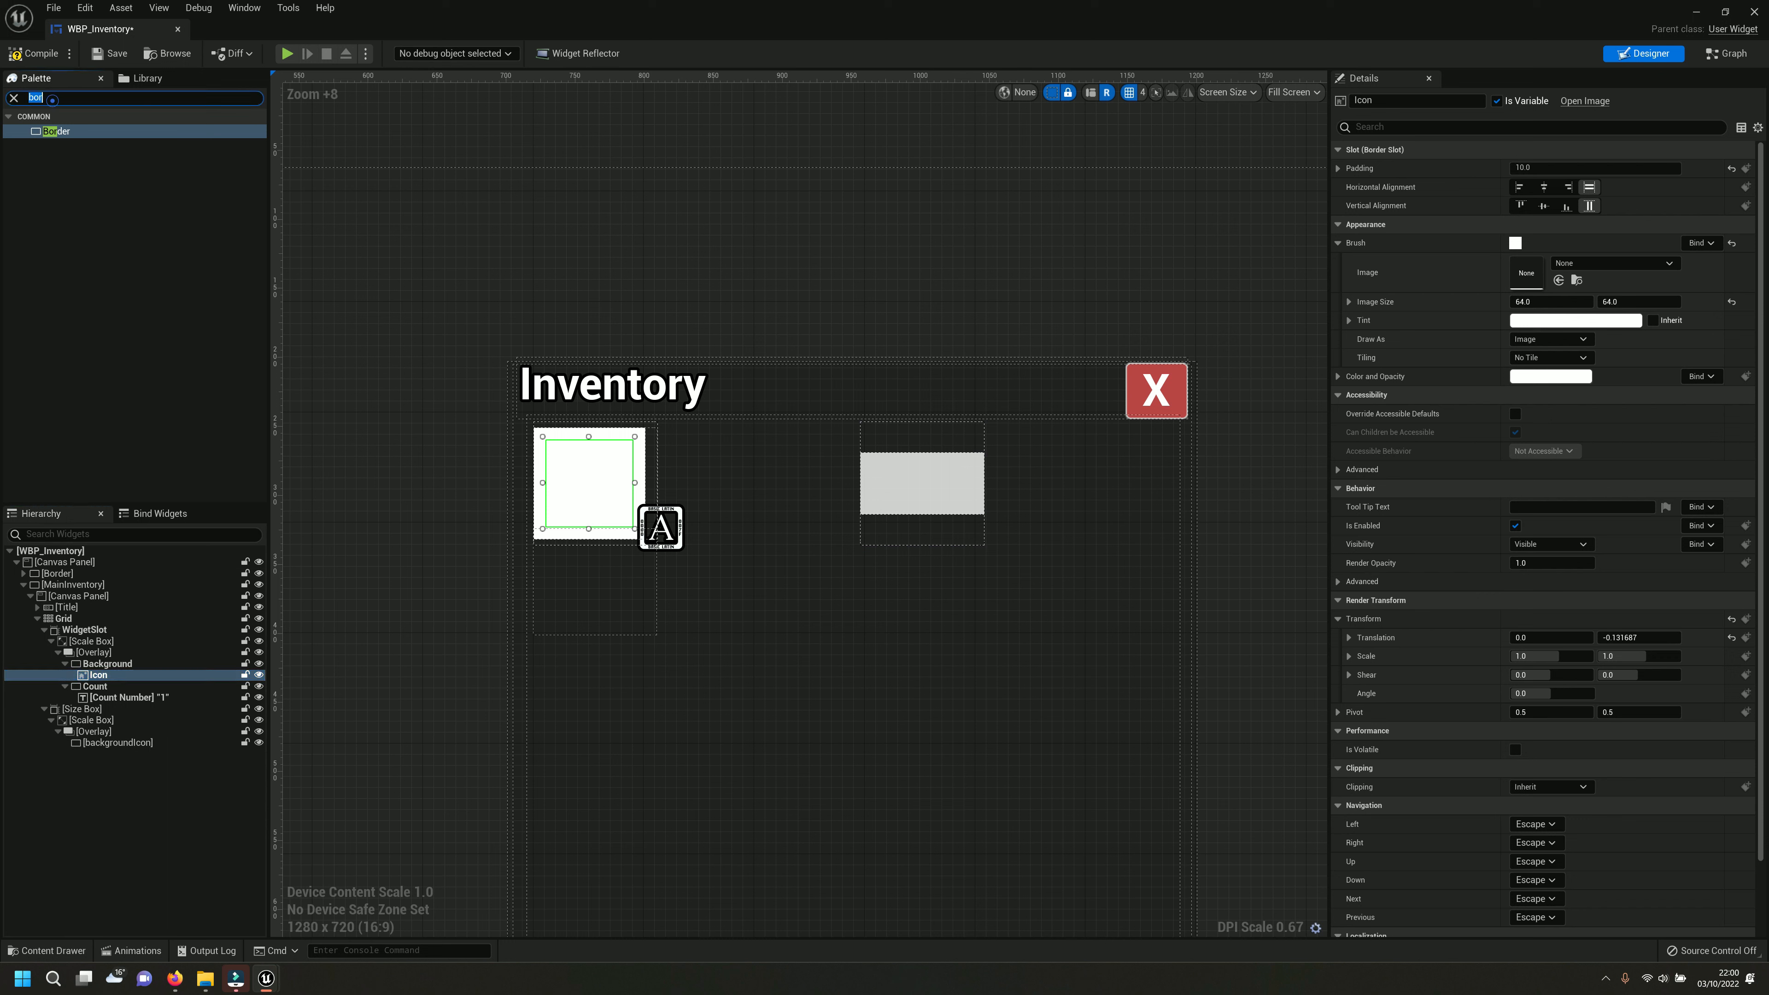
{"action": "type", "text": "image"}
{"action": "left_click_drag", "start_coordinate": [52, 131], "coordinate": [125, 743]}
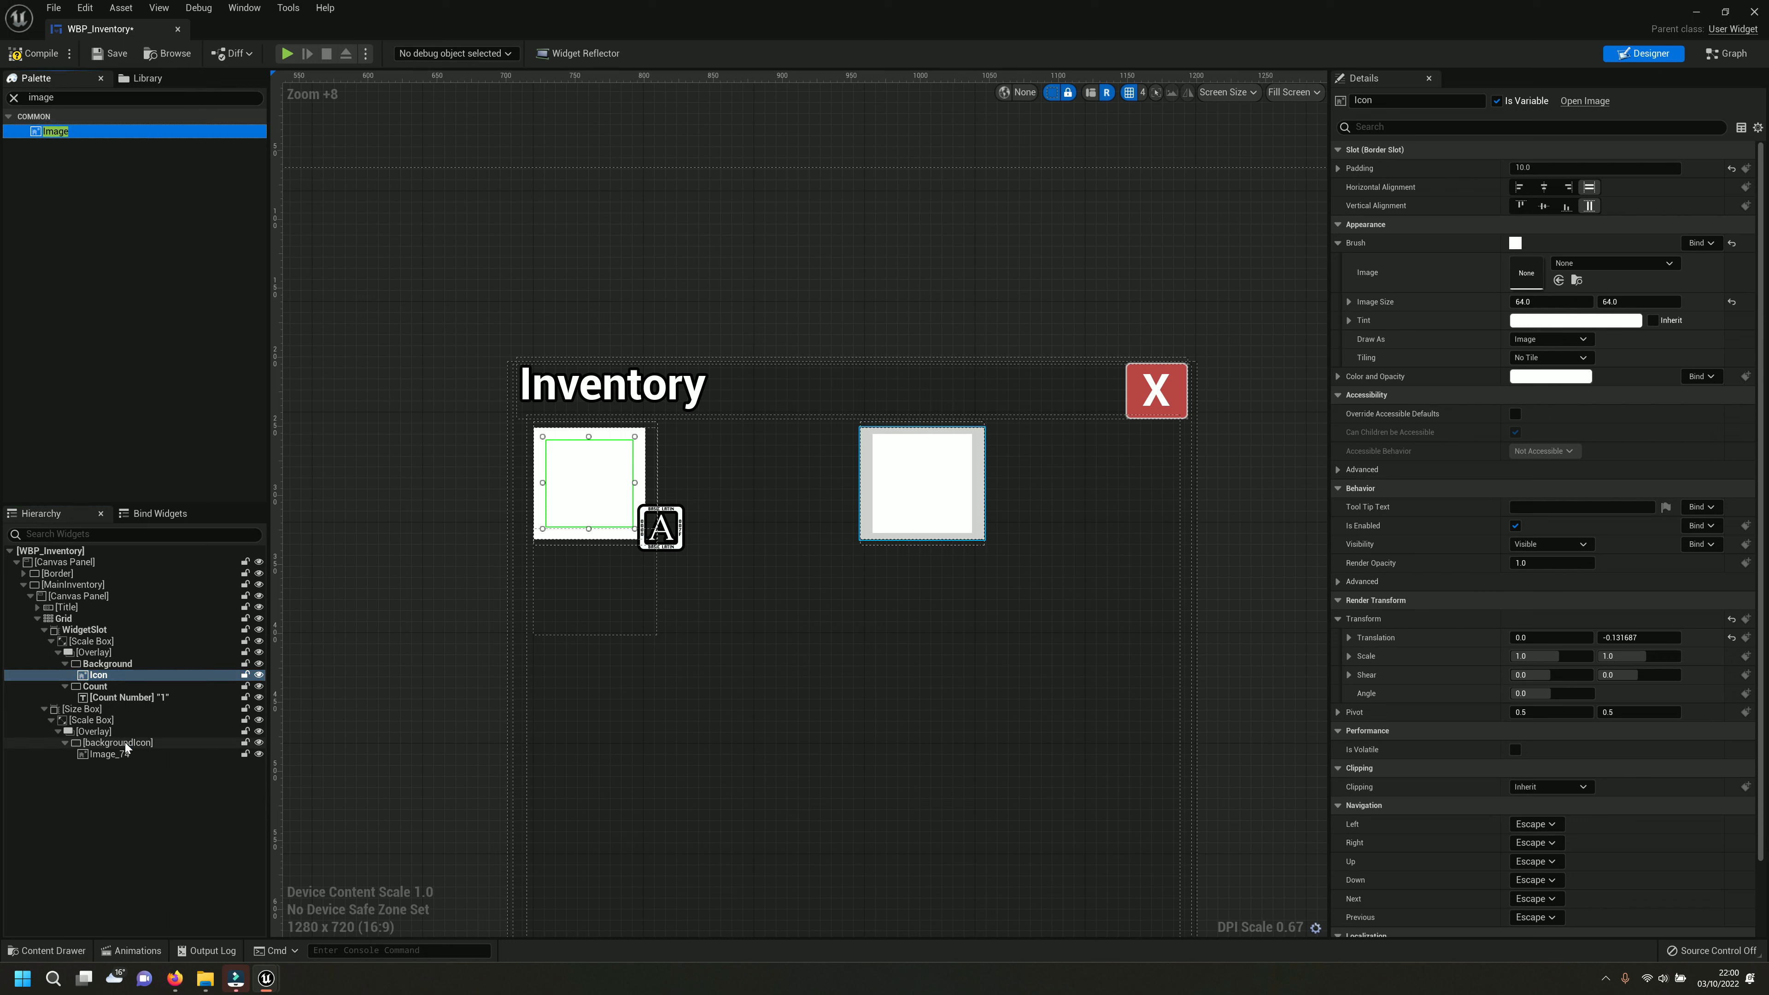
Rename the new Image inside backgroundIcon as itemIcon.
{"action": "left_click", "coordinate": [108, 755]}
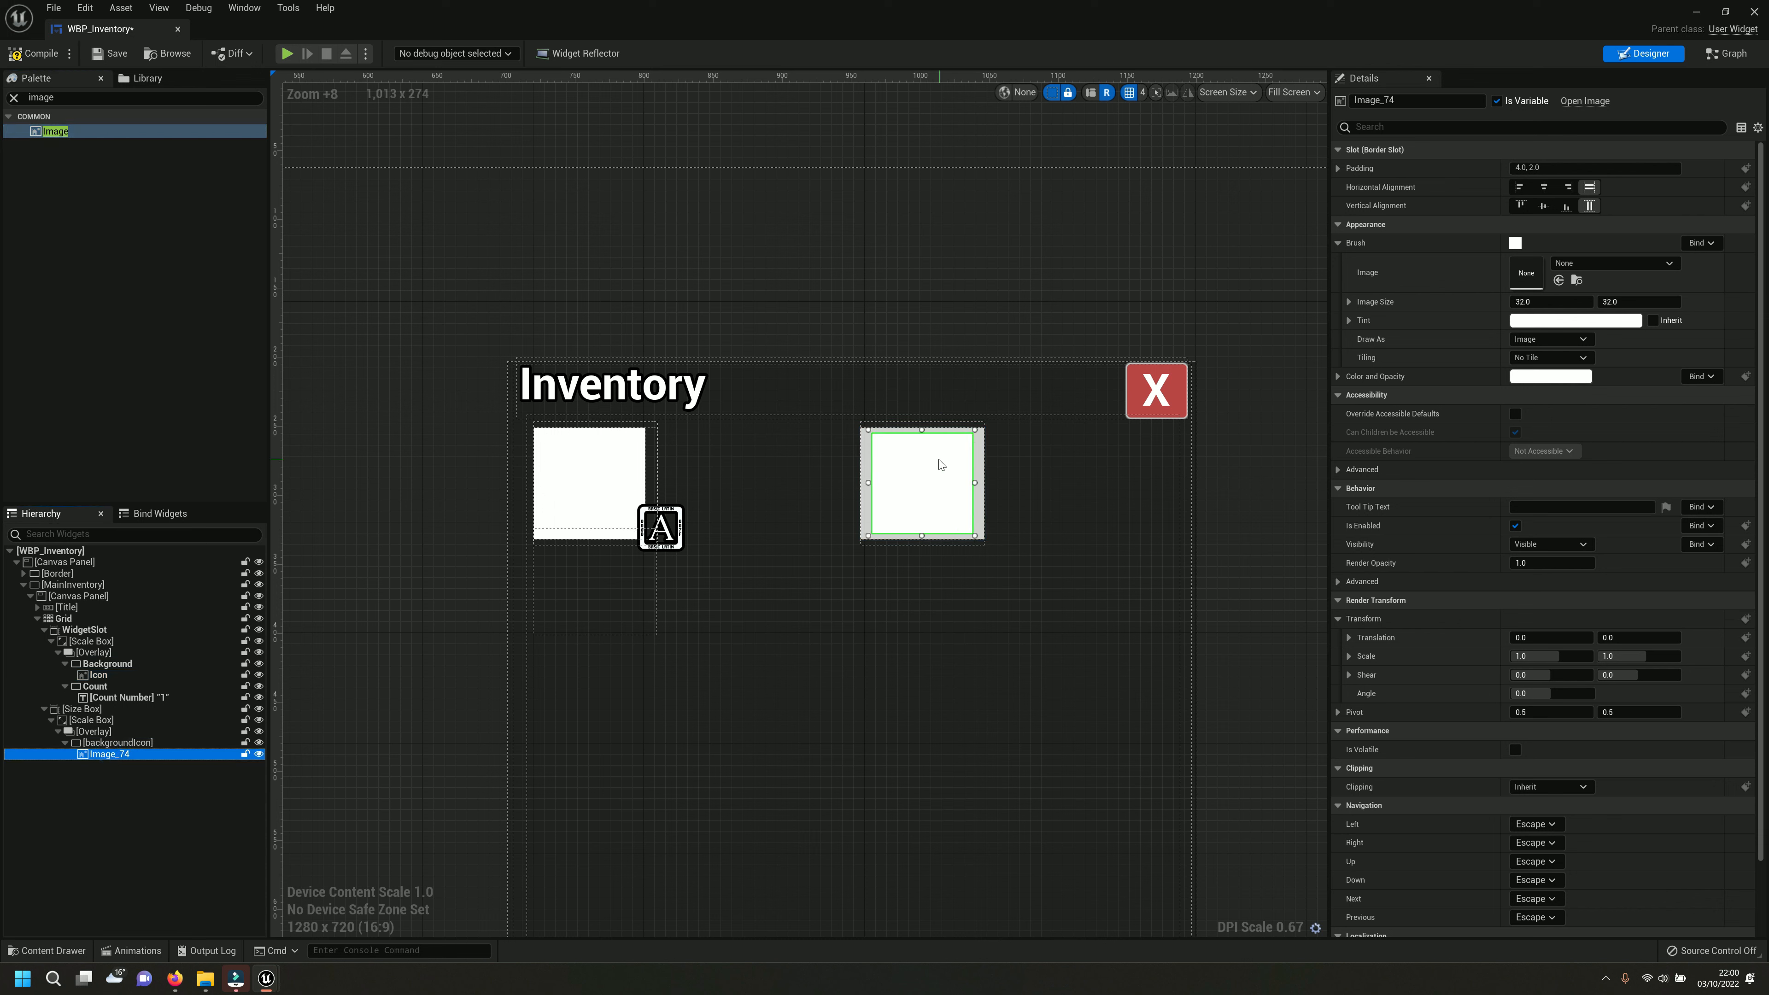
{"action": "left_click", "coordinate": [111, 755]}
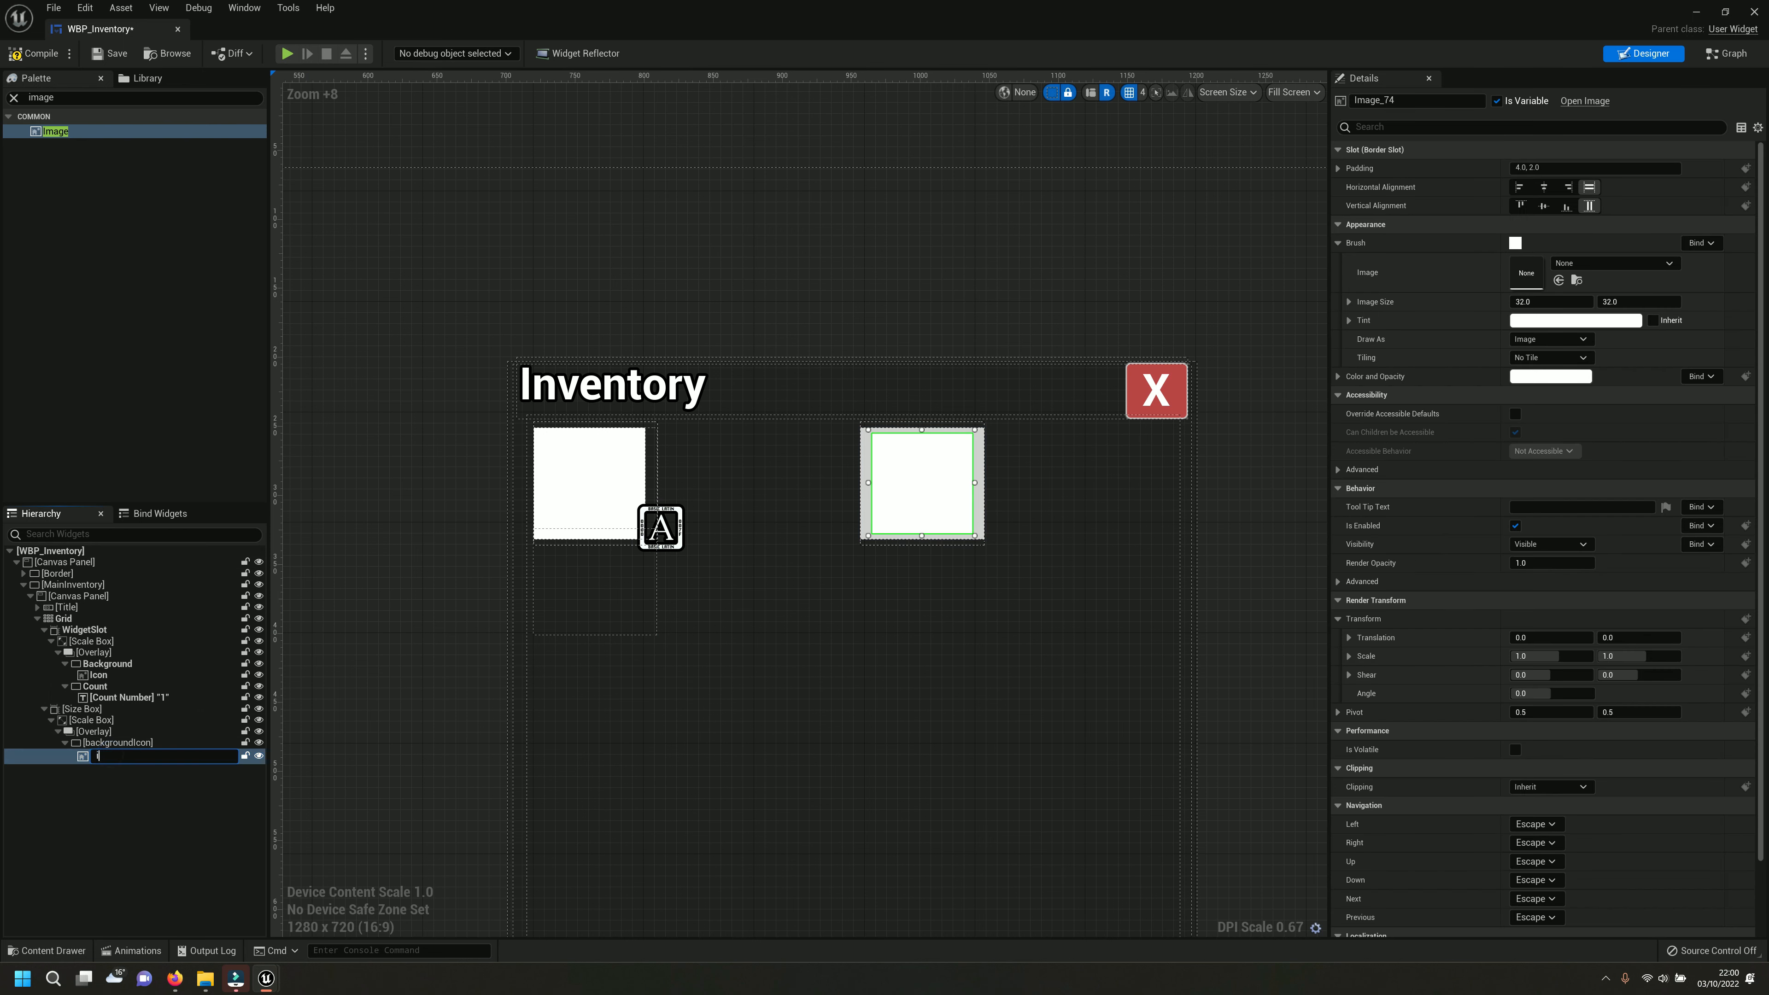
{"action": "key", "text": "Return"}
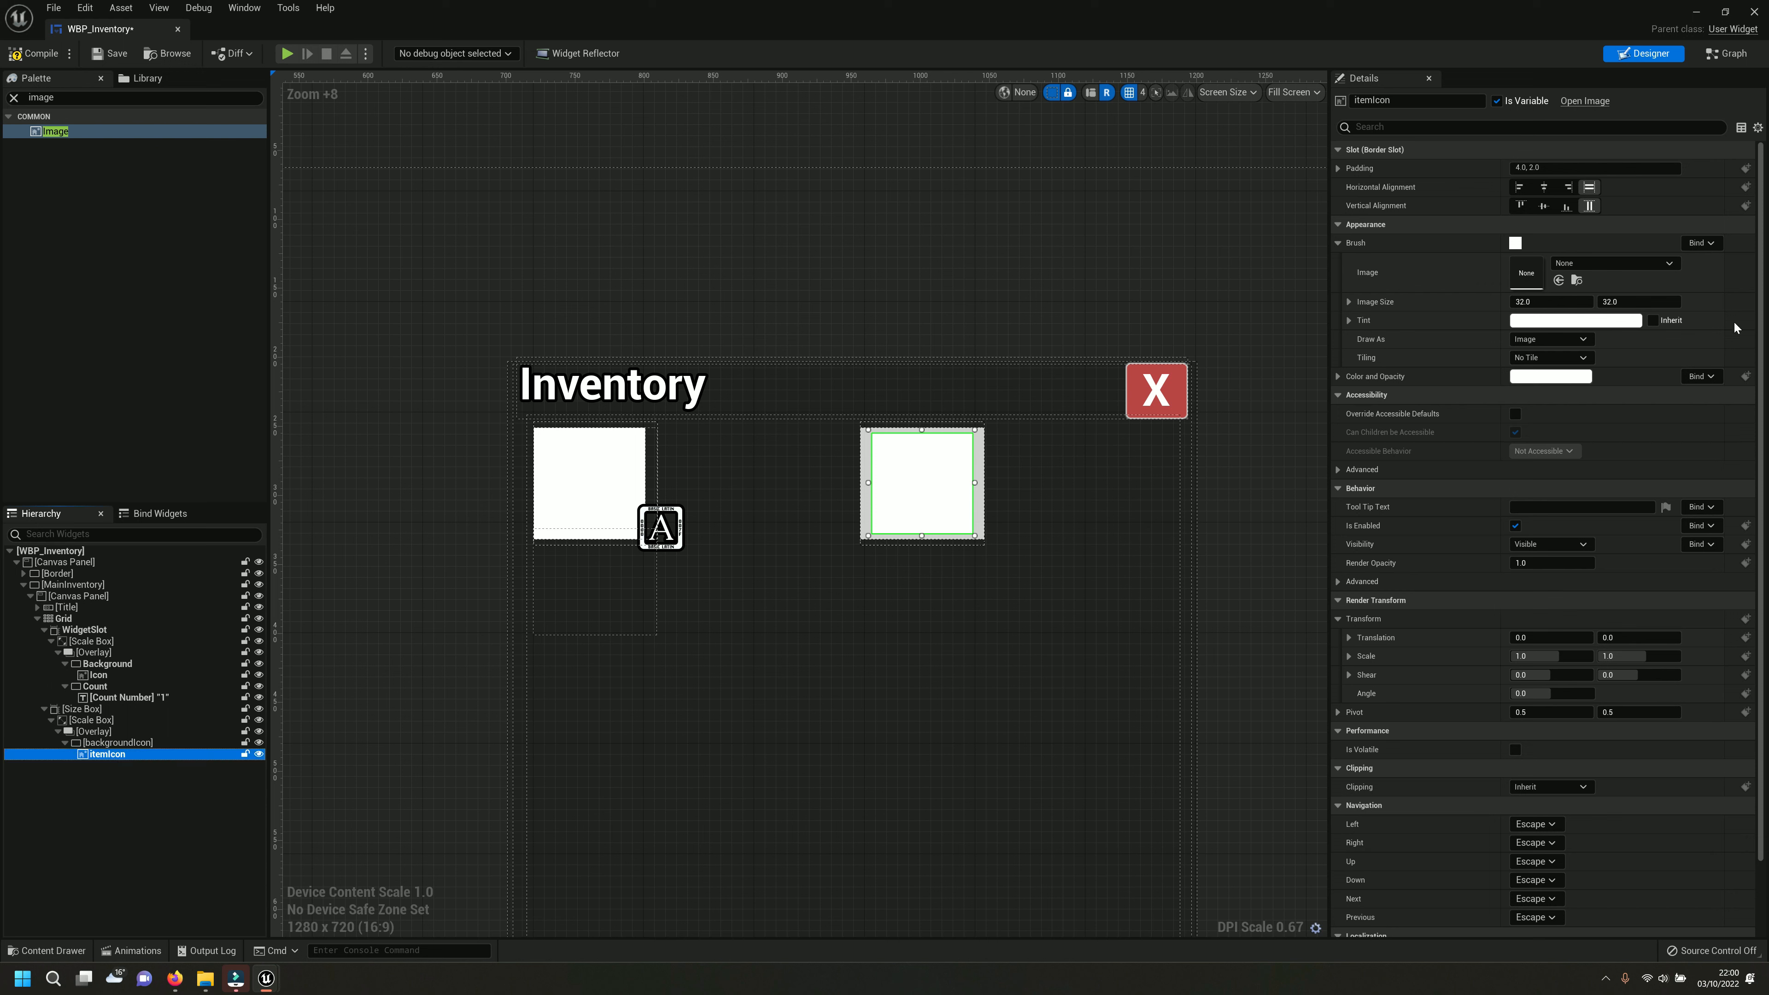
{"action": "left_click", "coordinate": [1566, 264]}
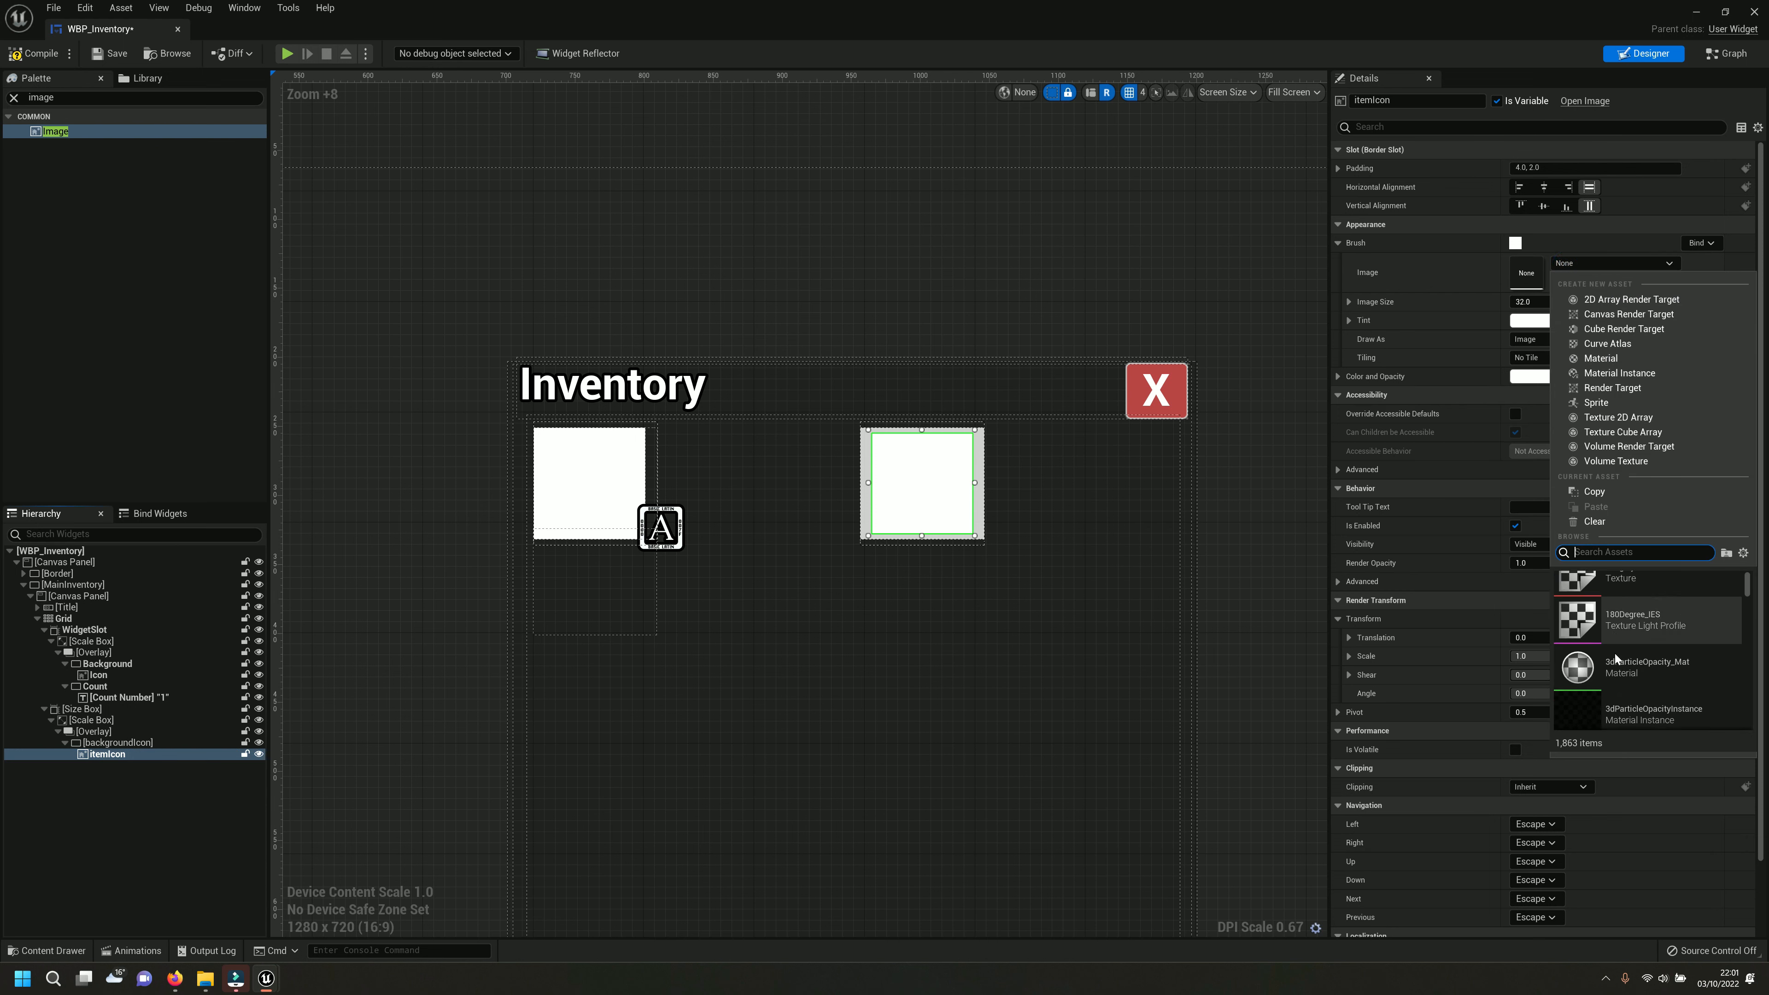
{"action": "scroll", "coordinate": [1616, 664], "scroll_direction": "down", "scroll_amount": 8}
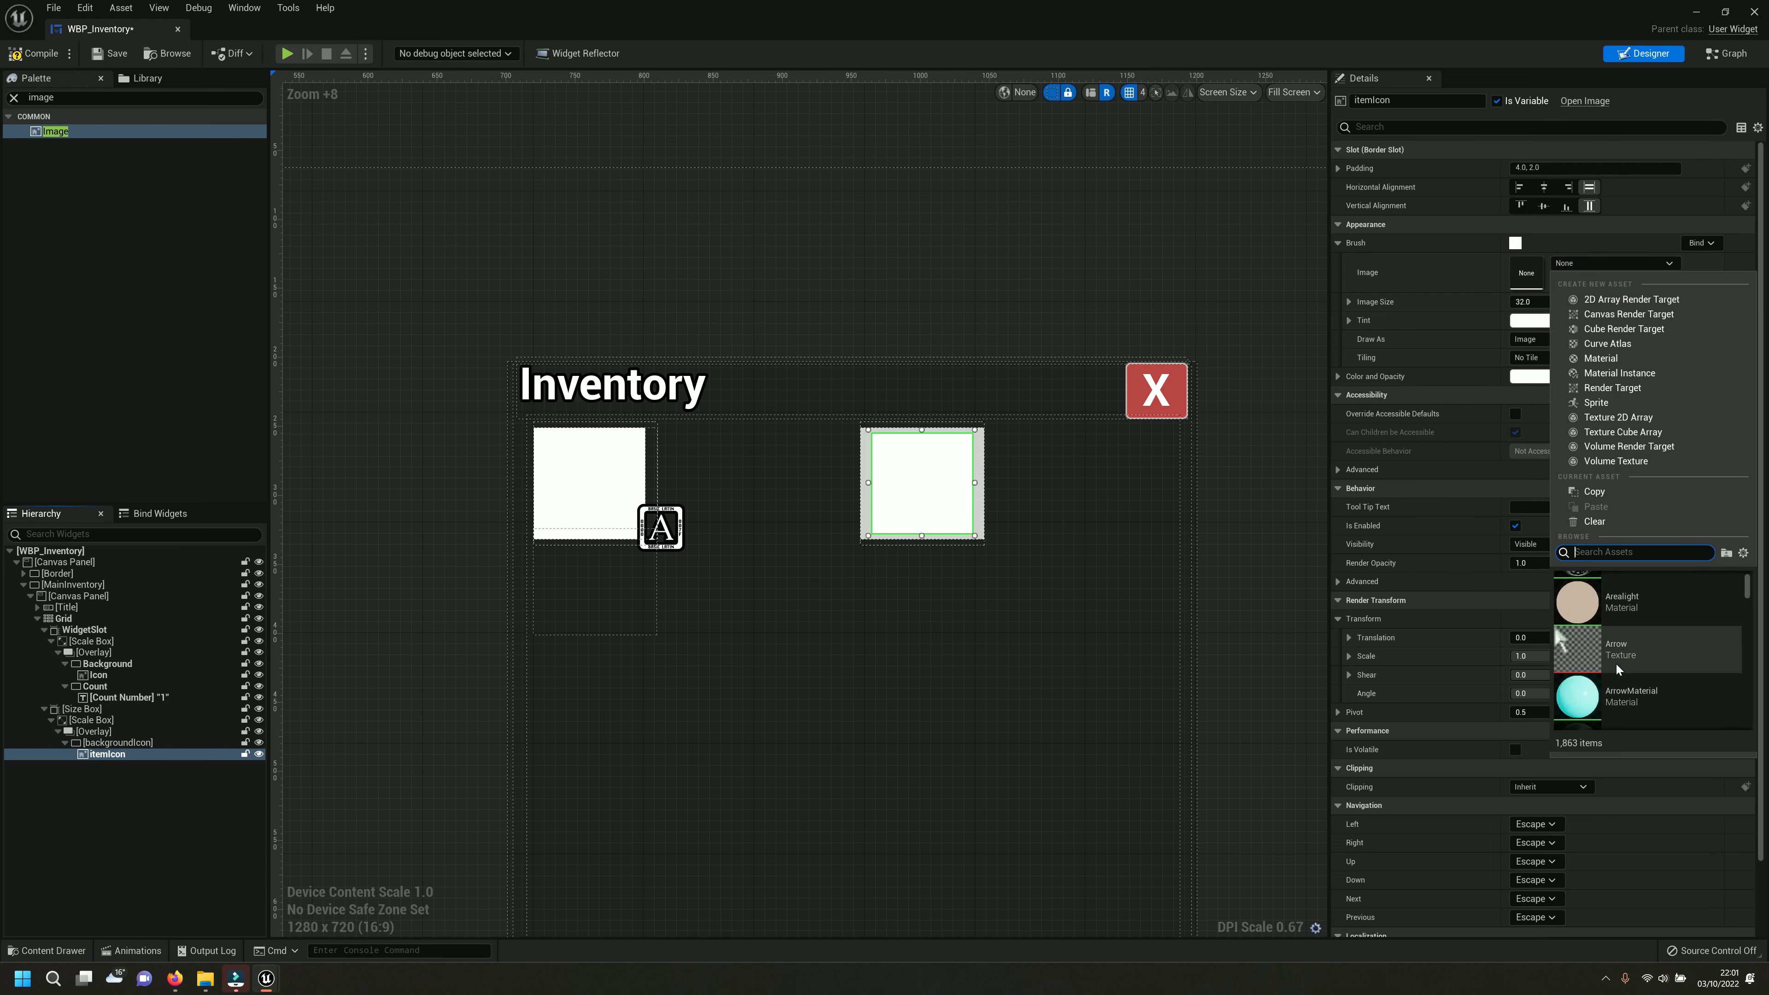
{"action": "scroll", "coordinate": [1659, 670], "scroll_direction": "down", "scroll_amount": 10}
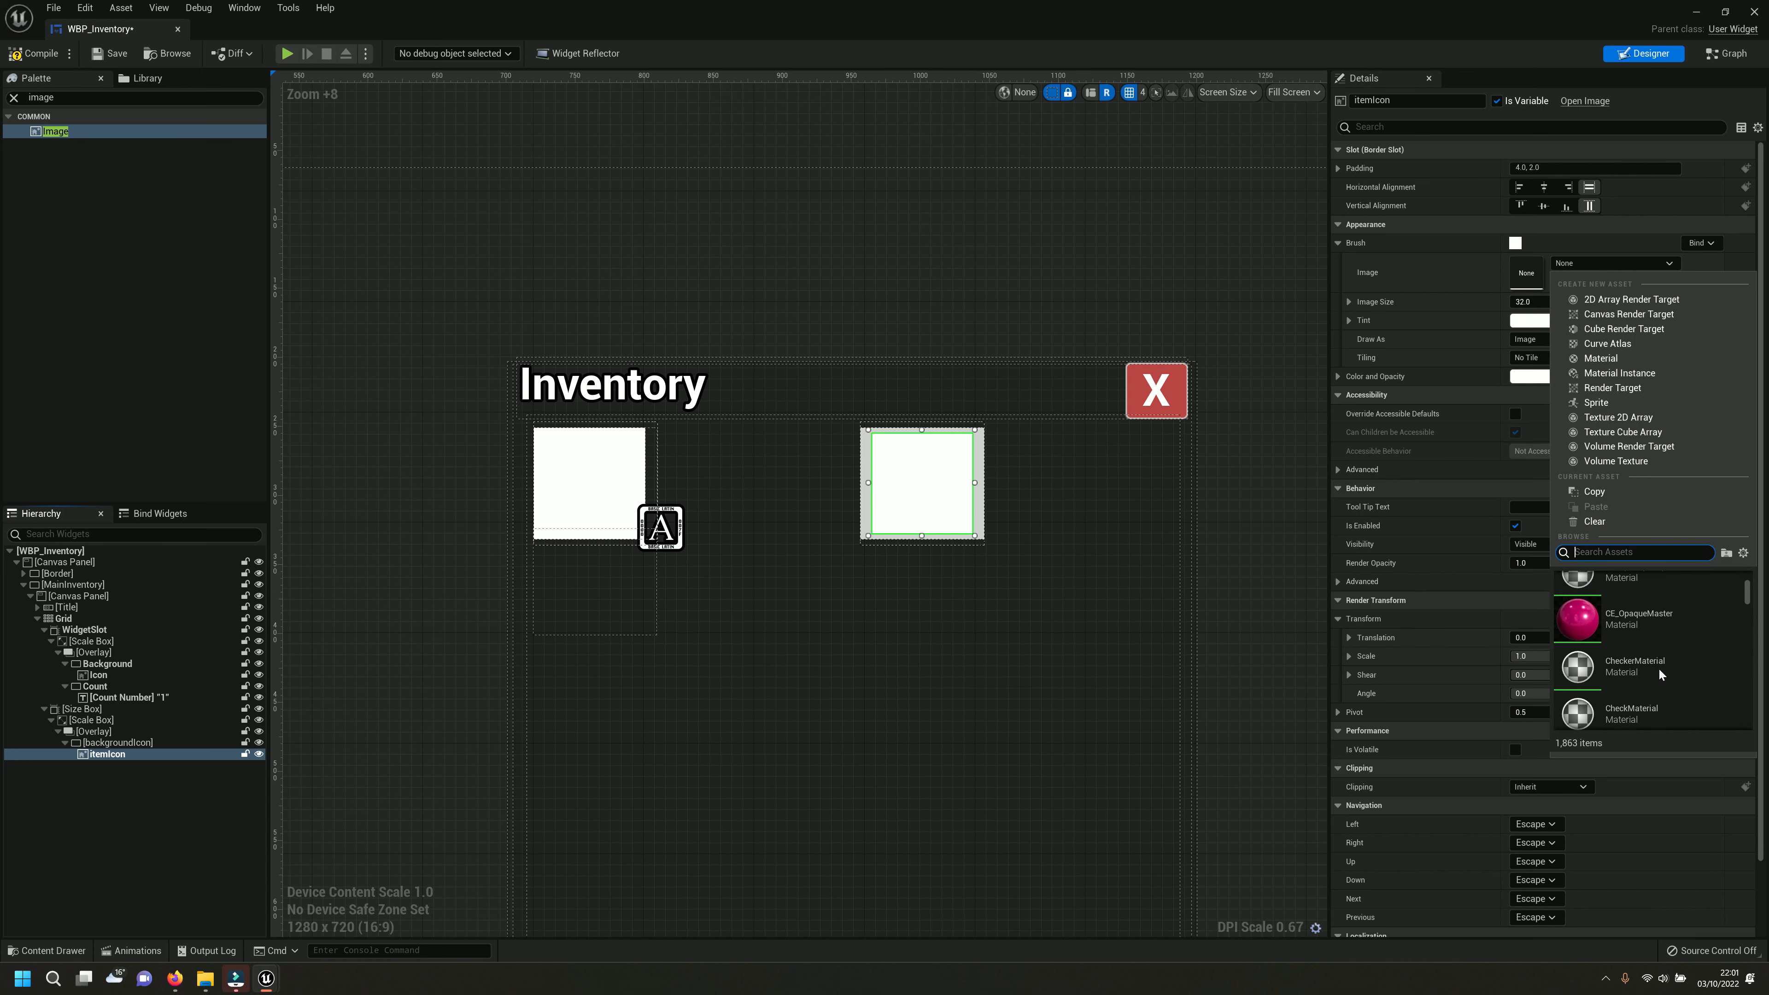
{"action": "scroll", "coordinate": [1653, 669], "scroll_direction": "down", "scroll_amount": 12}
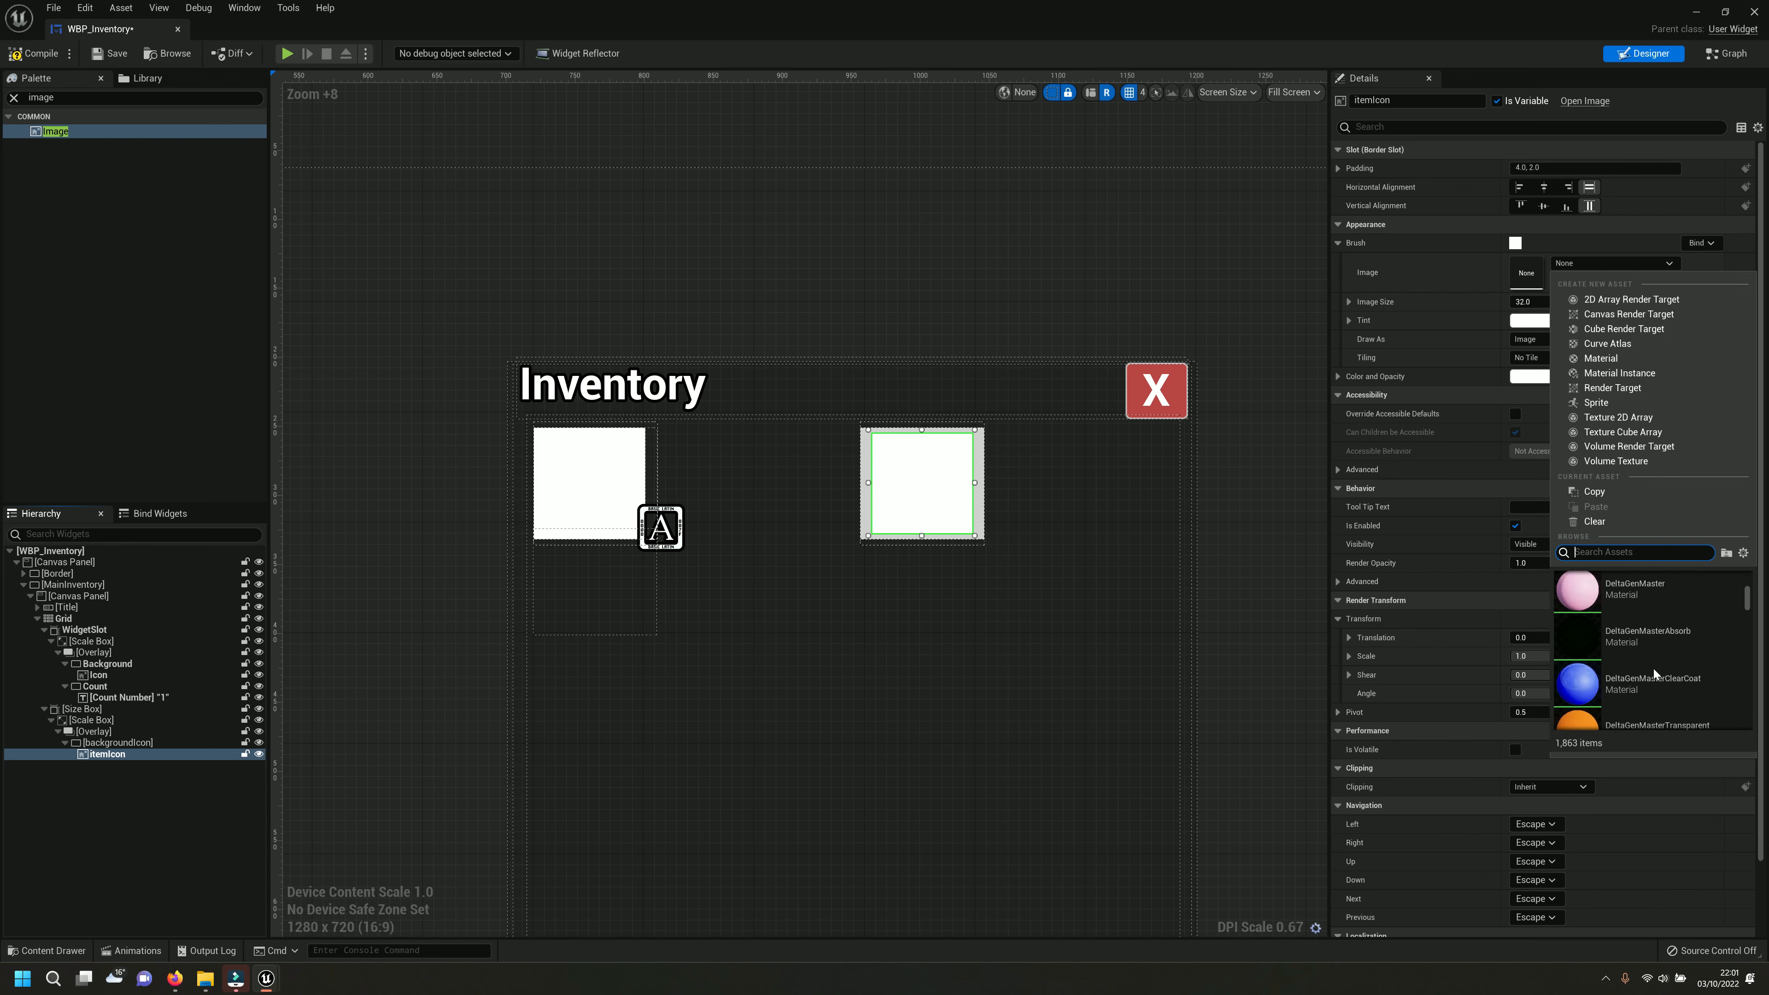
{"action": "scroll", "coordinate": [1653, 667], "scroll_direction": "down", "scroll_amount": 10}
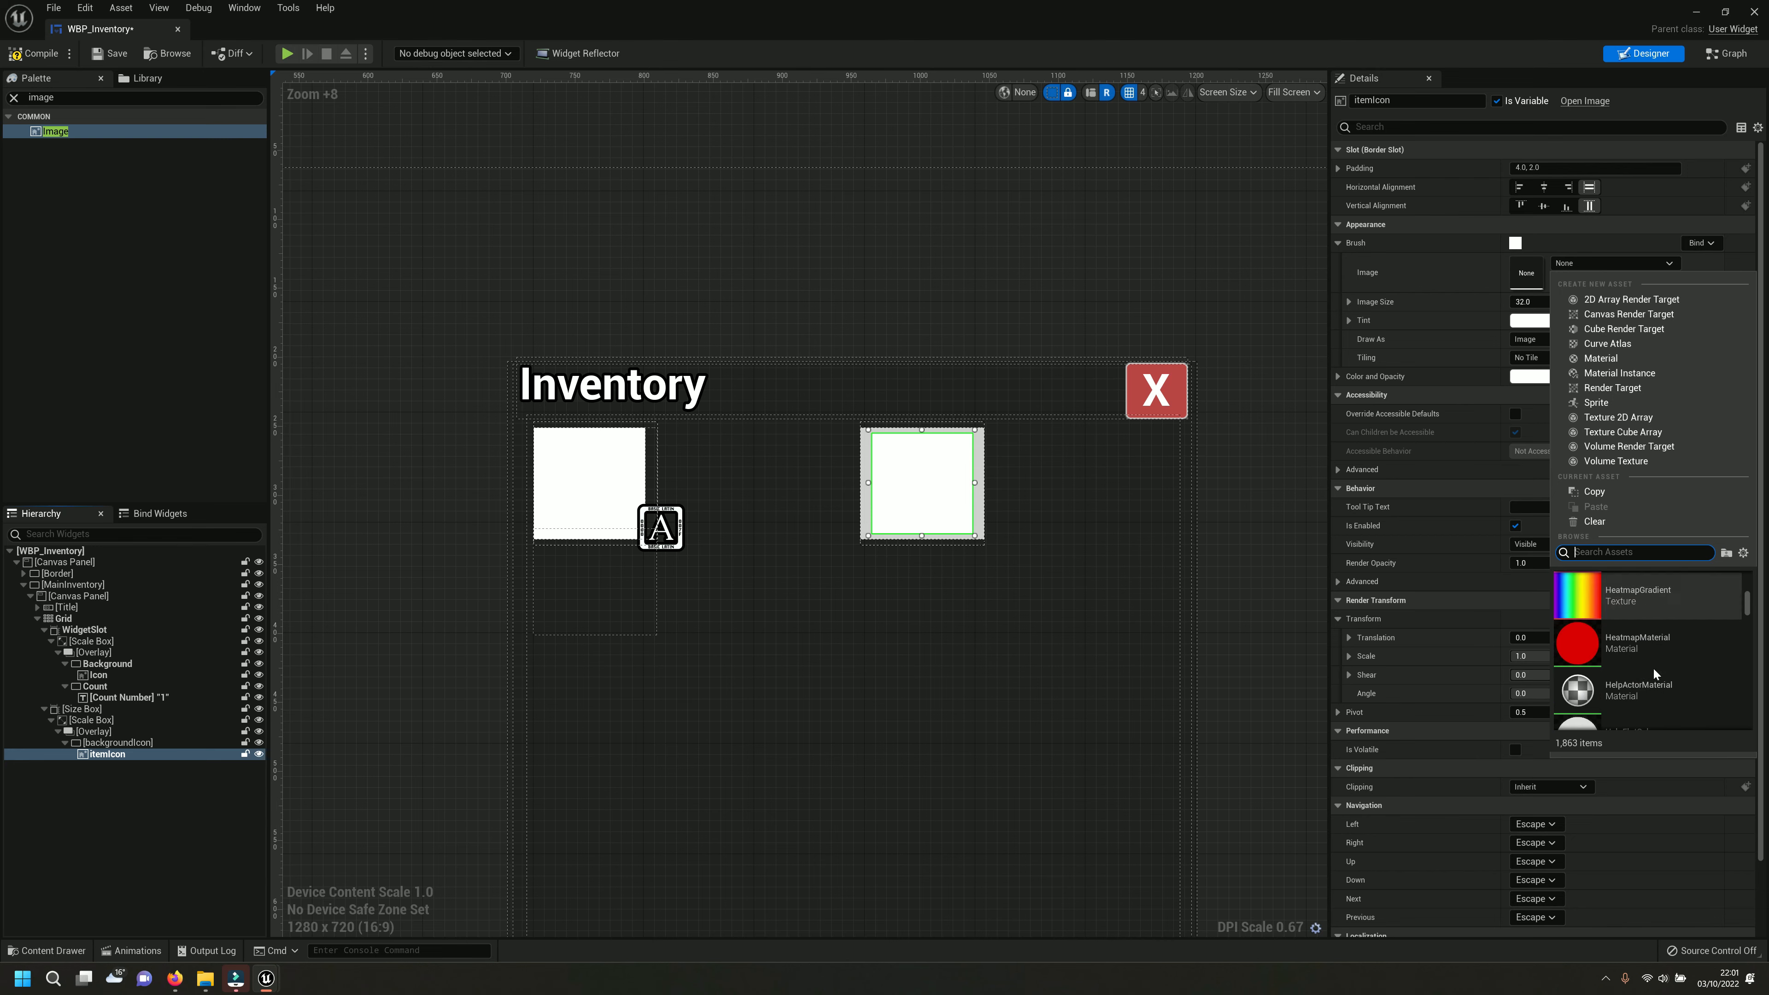
Assign the Tex_container_02 texture from the CraftResourcesIcons Textures folder as itemIcon's brush image and save the widget.
{"action": "left_click_drag", "start_coordinate": [941, 14], "coordinate": [1237, 849]}
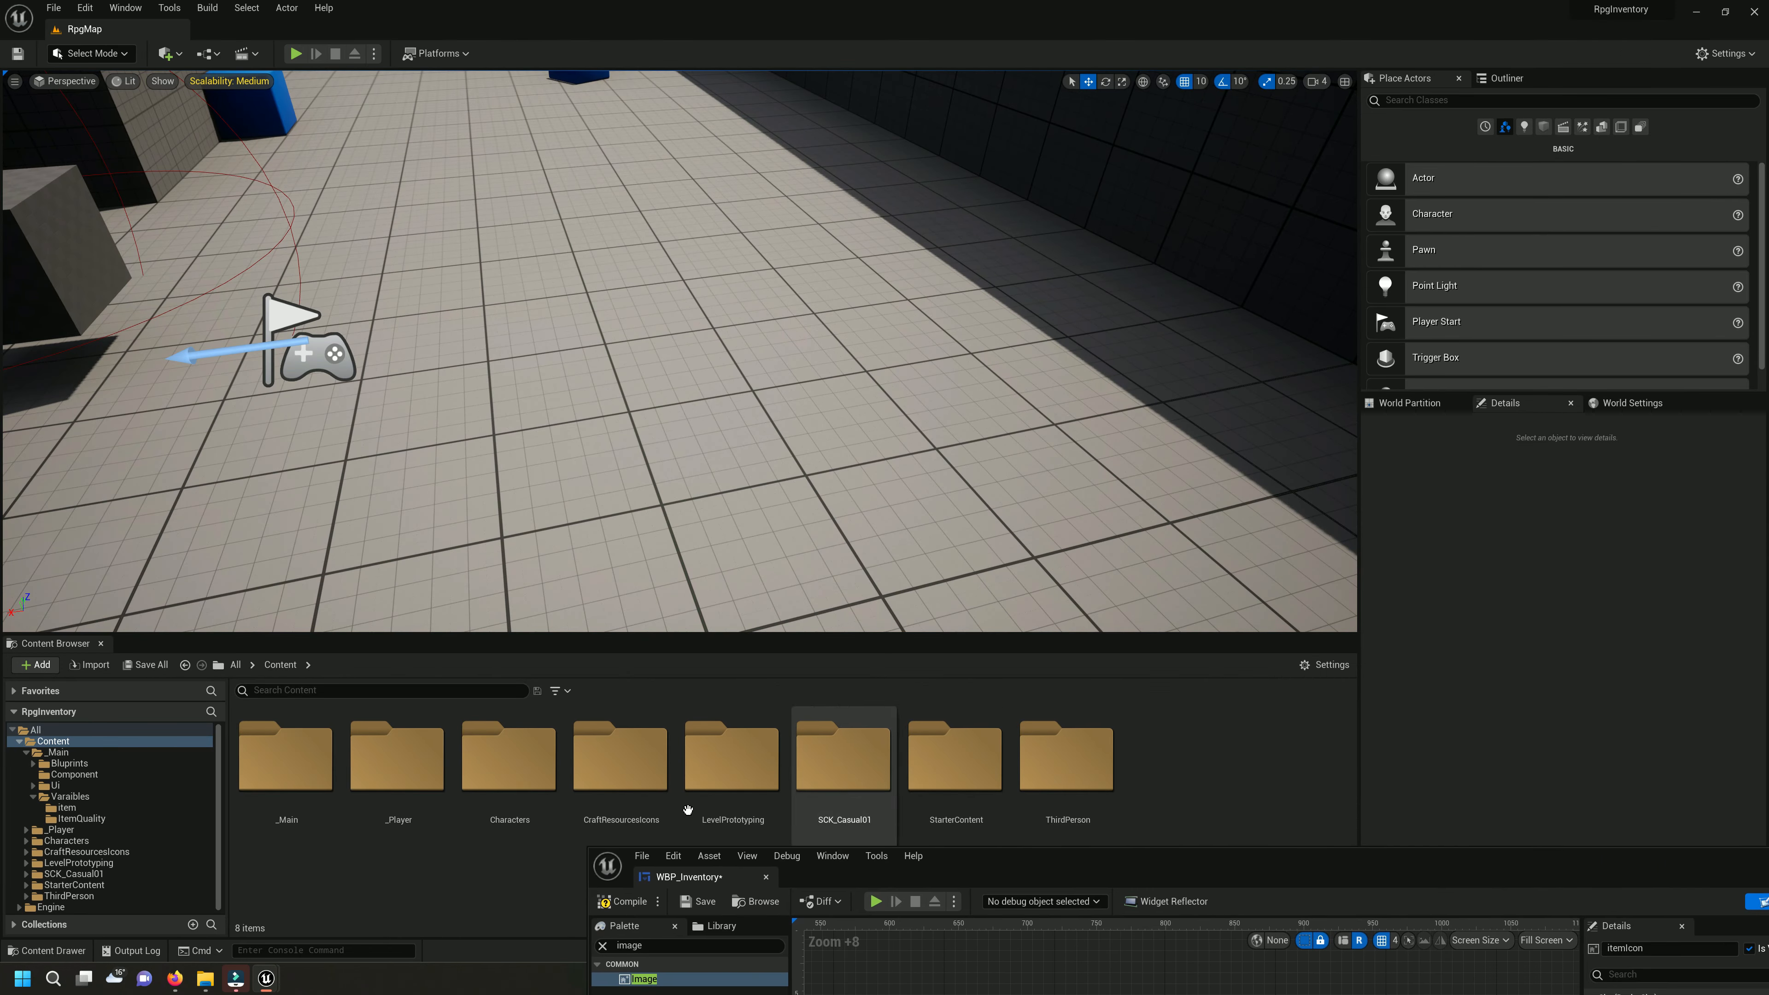
{"action": "double_click", "coordinate": [612, 817]}
{"action": "double_click", "coordinate": [286, 759]}
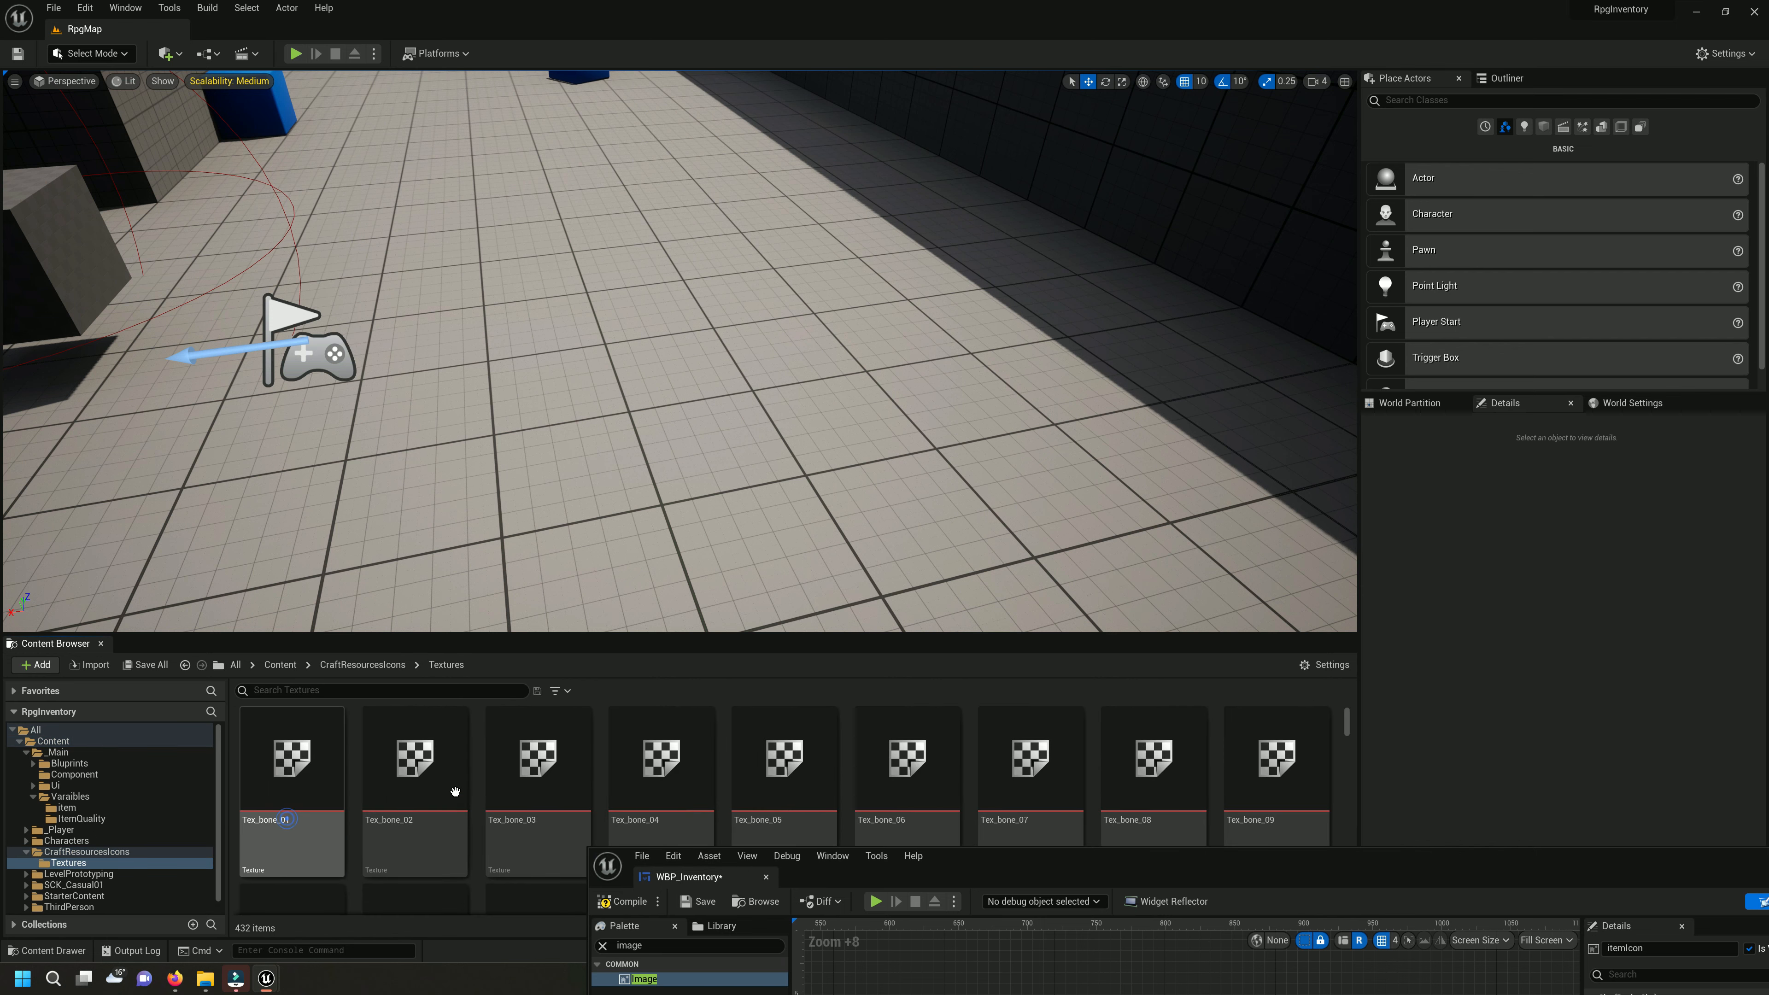
{"action": "left_click", "coordinate": [455, 839]}
{"action": "scroll", "coordinate": [923, 791], "scroll_direction": "down", "scroll_amount": 10}
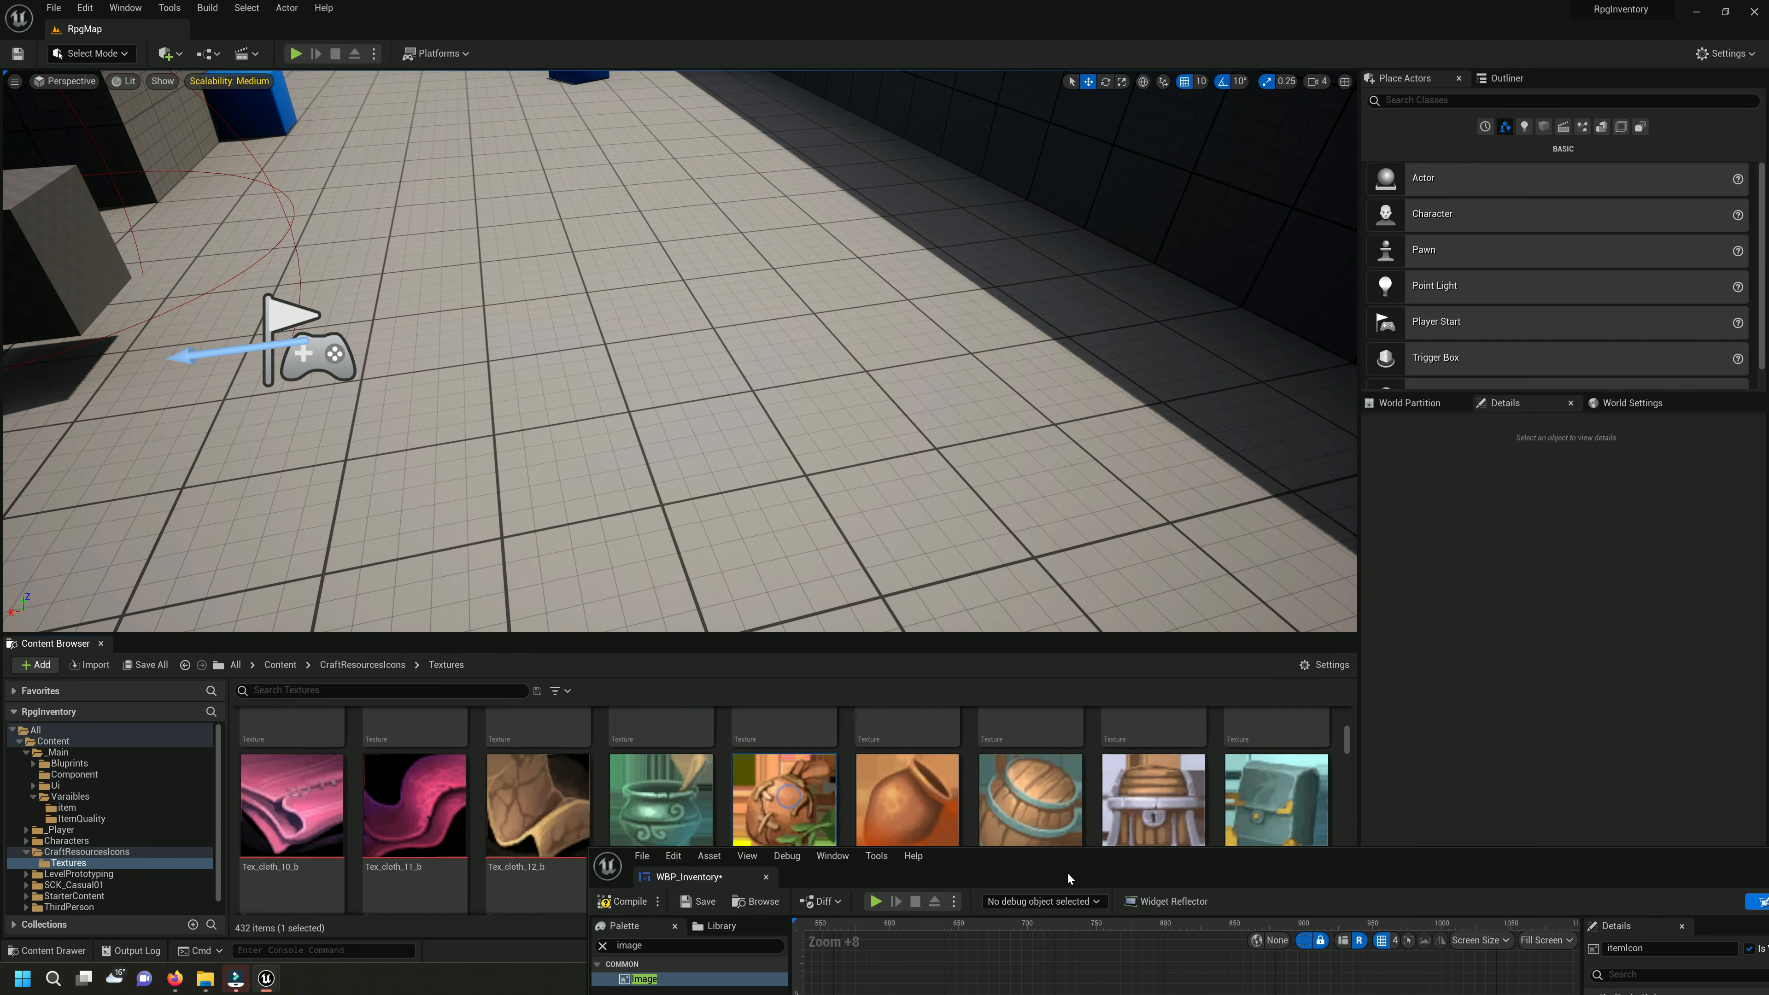
{"action": "double_click", "coordinate": [1054, 853]}
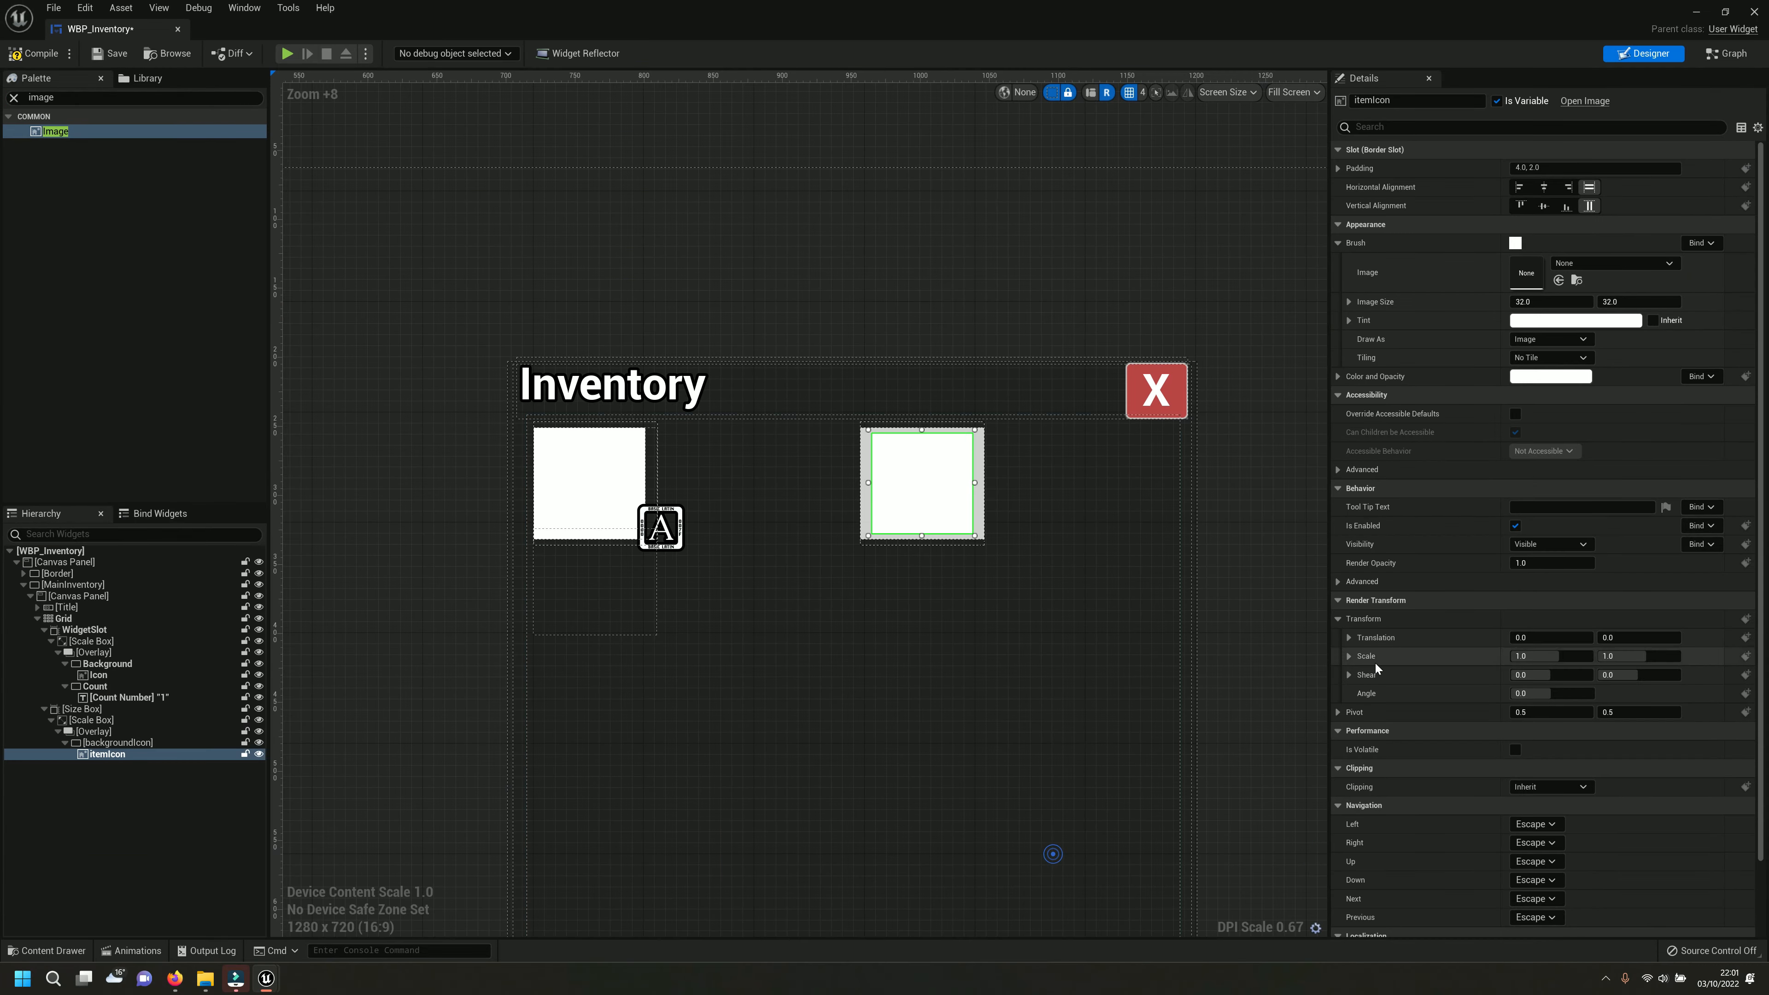
{"action": "left_click", "coordinate": [1559, 279]}
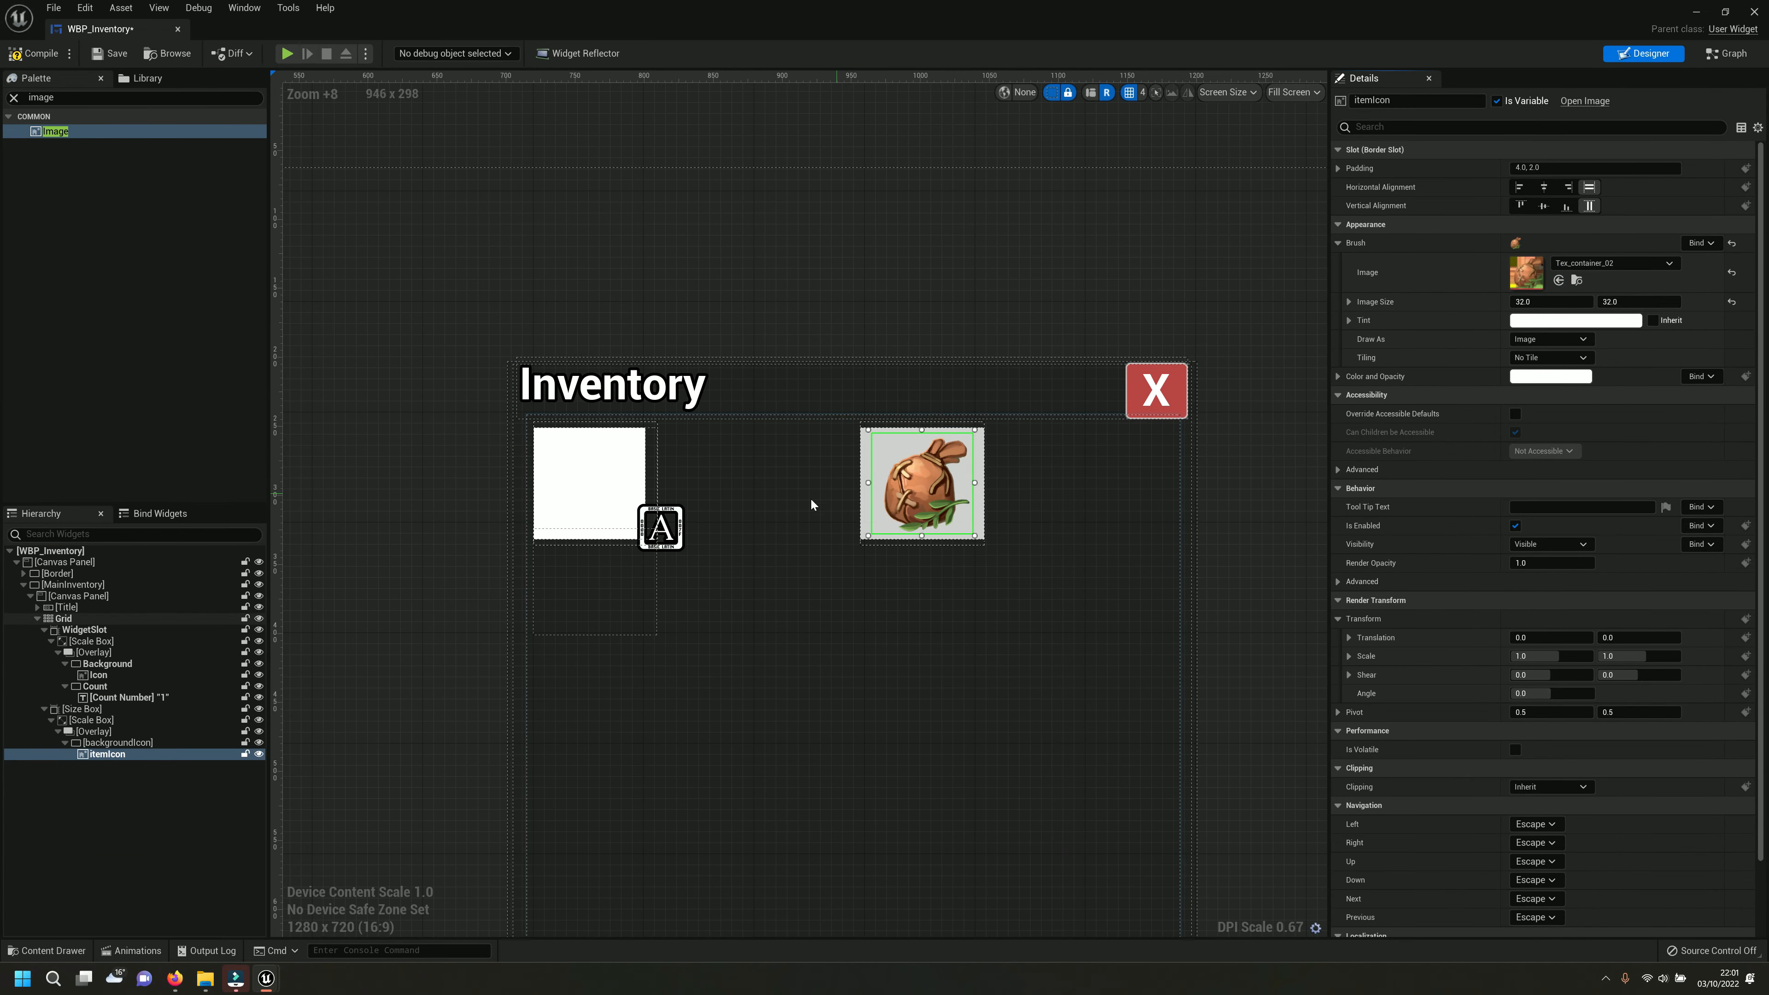
{"action": "left_click", "coordinate": [34, 56]}
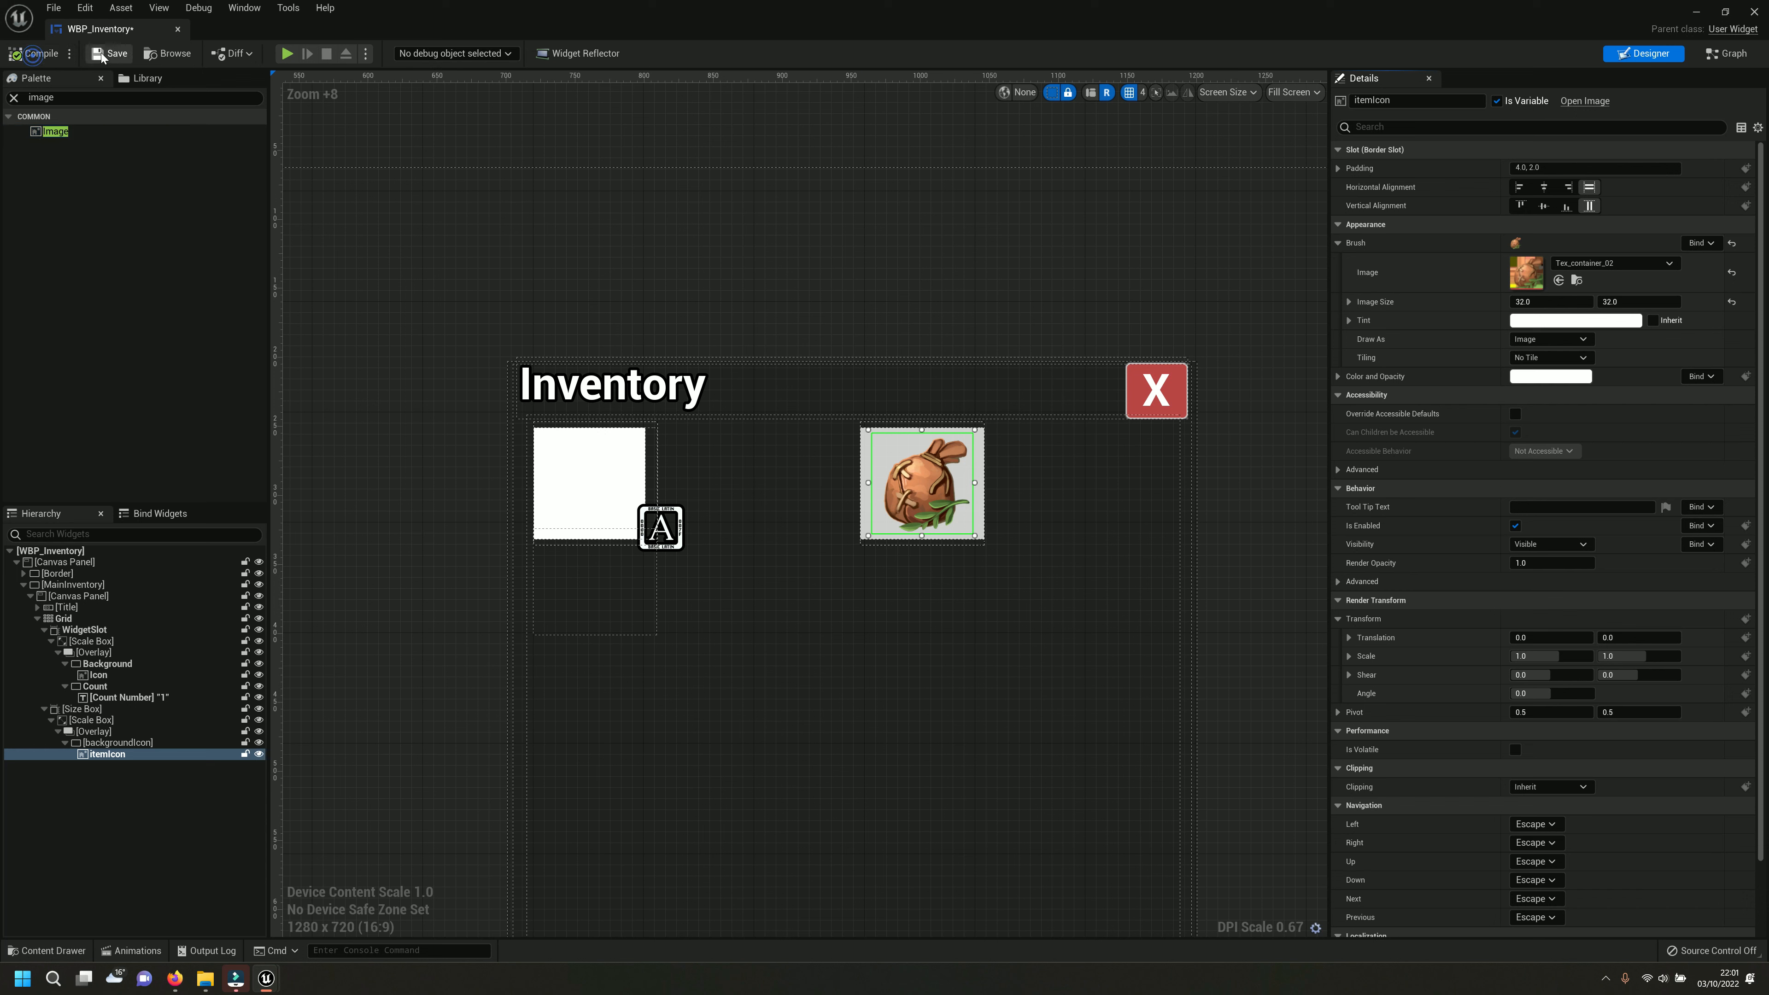
Change backgroundIcon's brush tint to black with an alpha of about 0.25 and save the widget.
{"action": "left_click", "coordinate": [117, 742]}
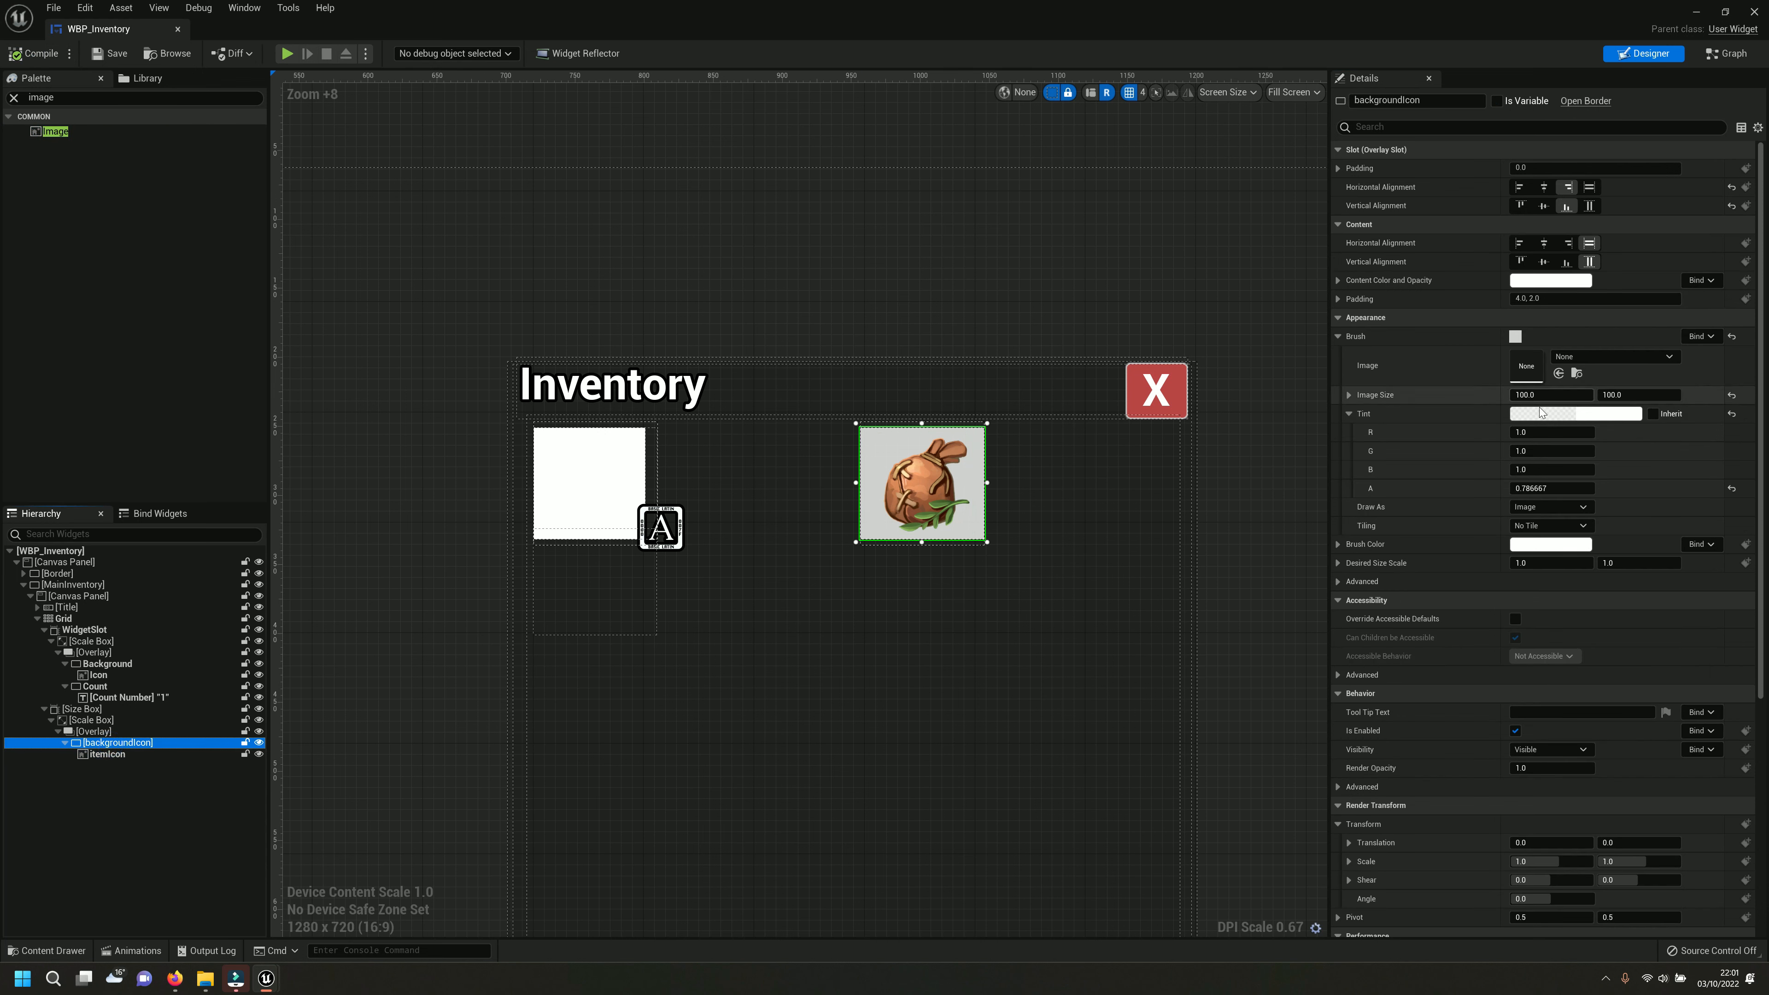
{"action": "left_click", "coordinate": [1605, 413]}
{"action": "left_click_drag", "start_coordinate": [1502, 558], "coordinate": [1511, 604]}
{"action": "left_click", "coordinate": [1502, 762]}
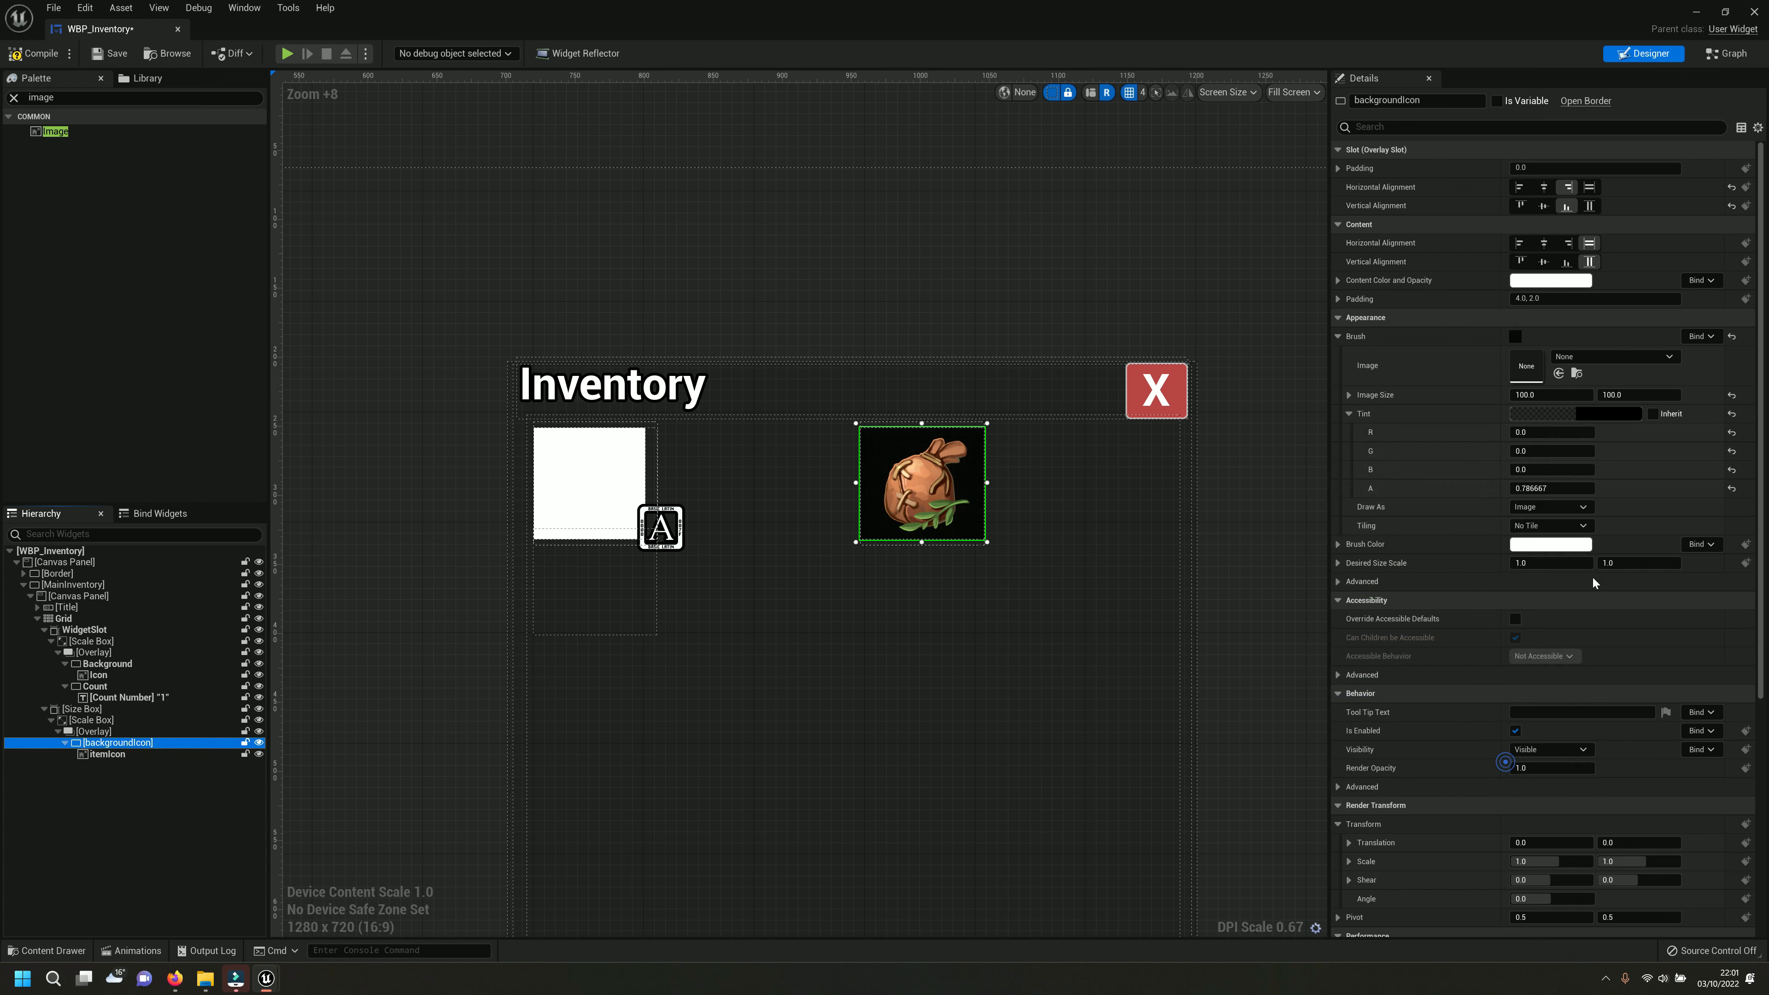
{"action": "left_click_drag", "start_coordinate": [1552, 489], "coordinate": [1522, 489]}
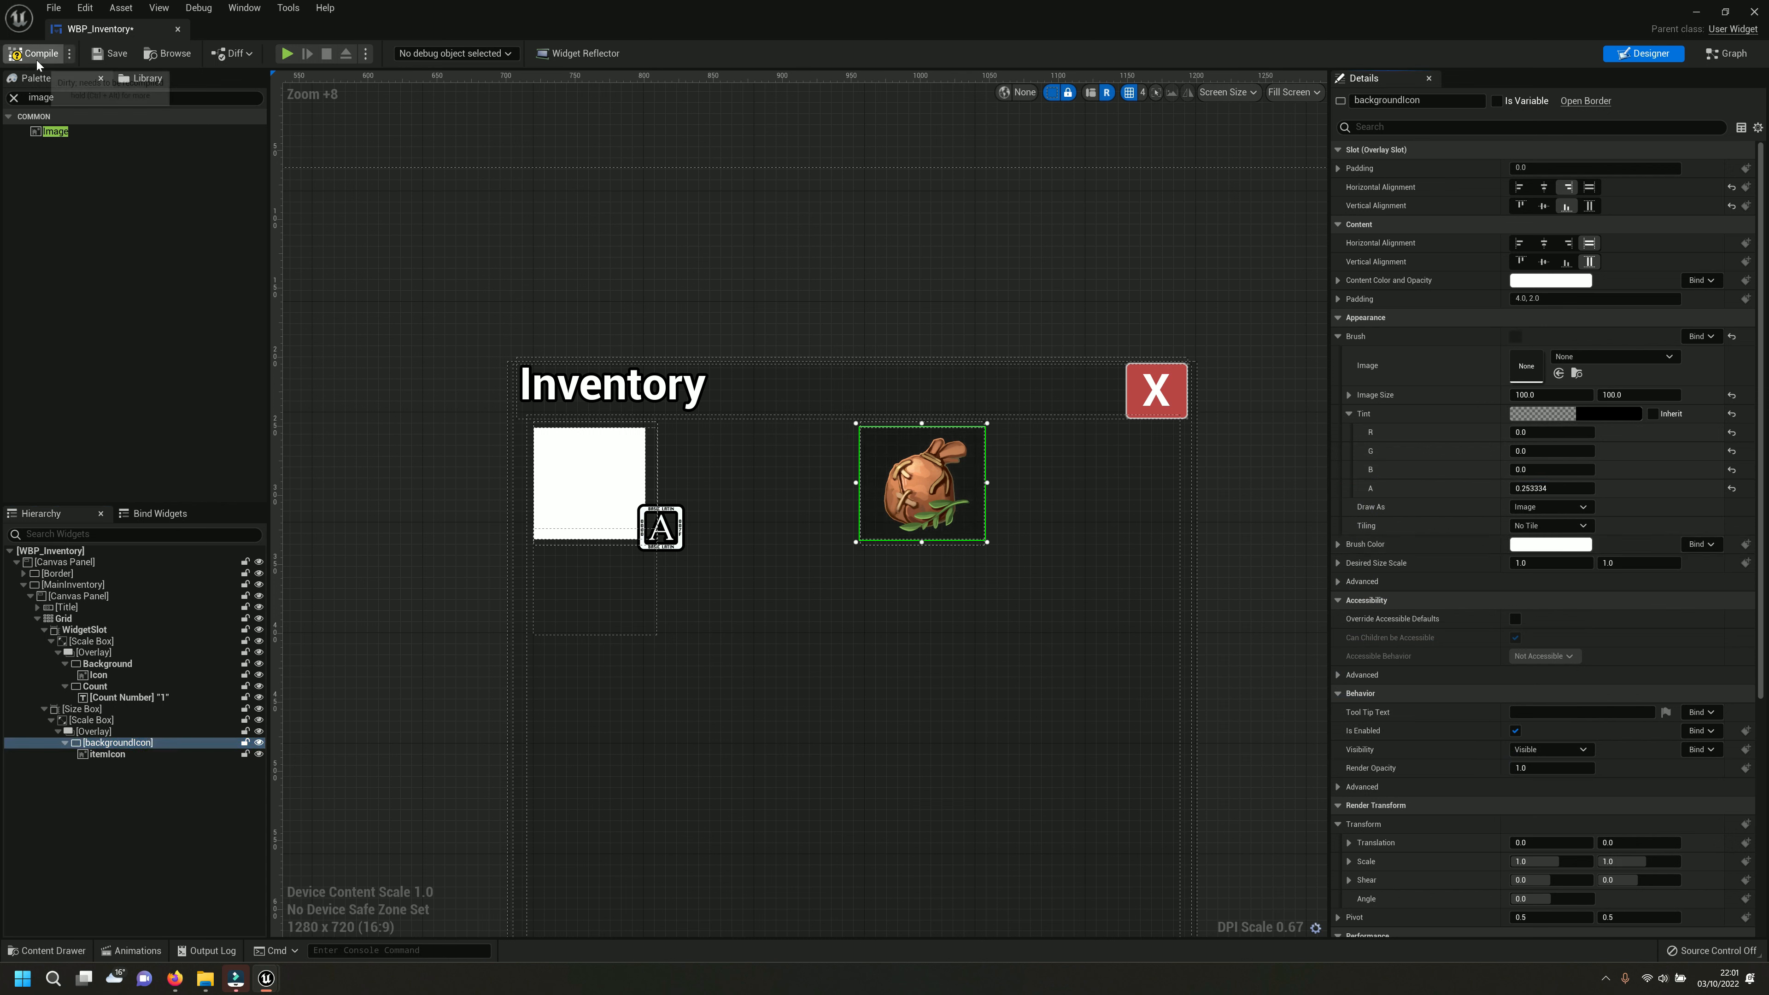
{"action": "left_click", "coordinate": [101, 53]}
Add a Border to the new Overlay beside backgroundIcon and move it to the icon's lower-right corner, a translation of about 31.3 by 31.7.
{"action": "scroll", "coordinate": [956, 540], "scroll_direction": "up", "scroll_amount": 3}
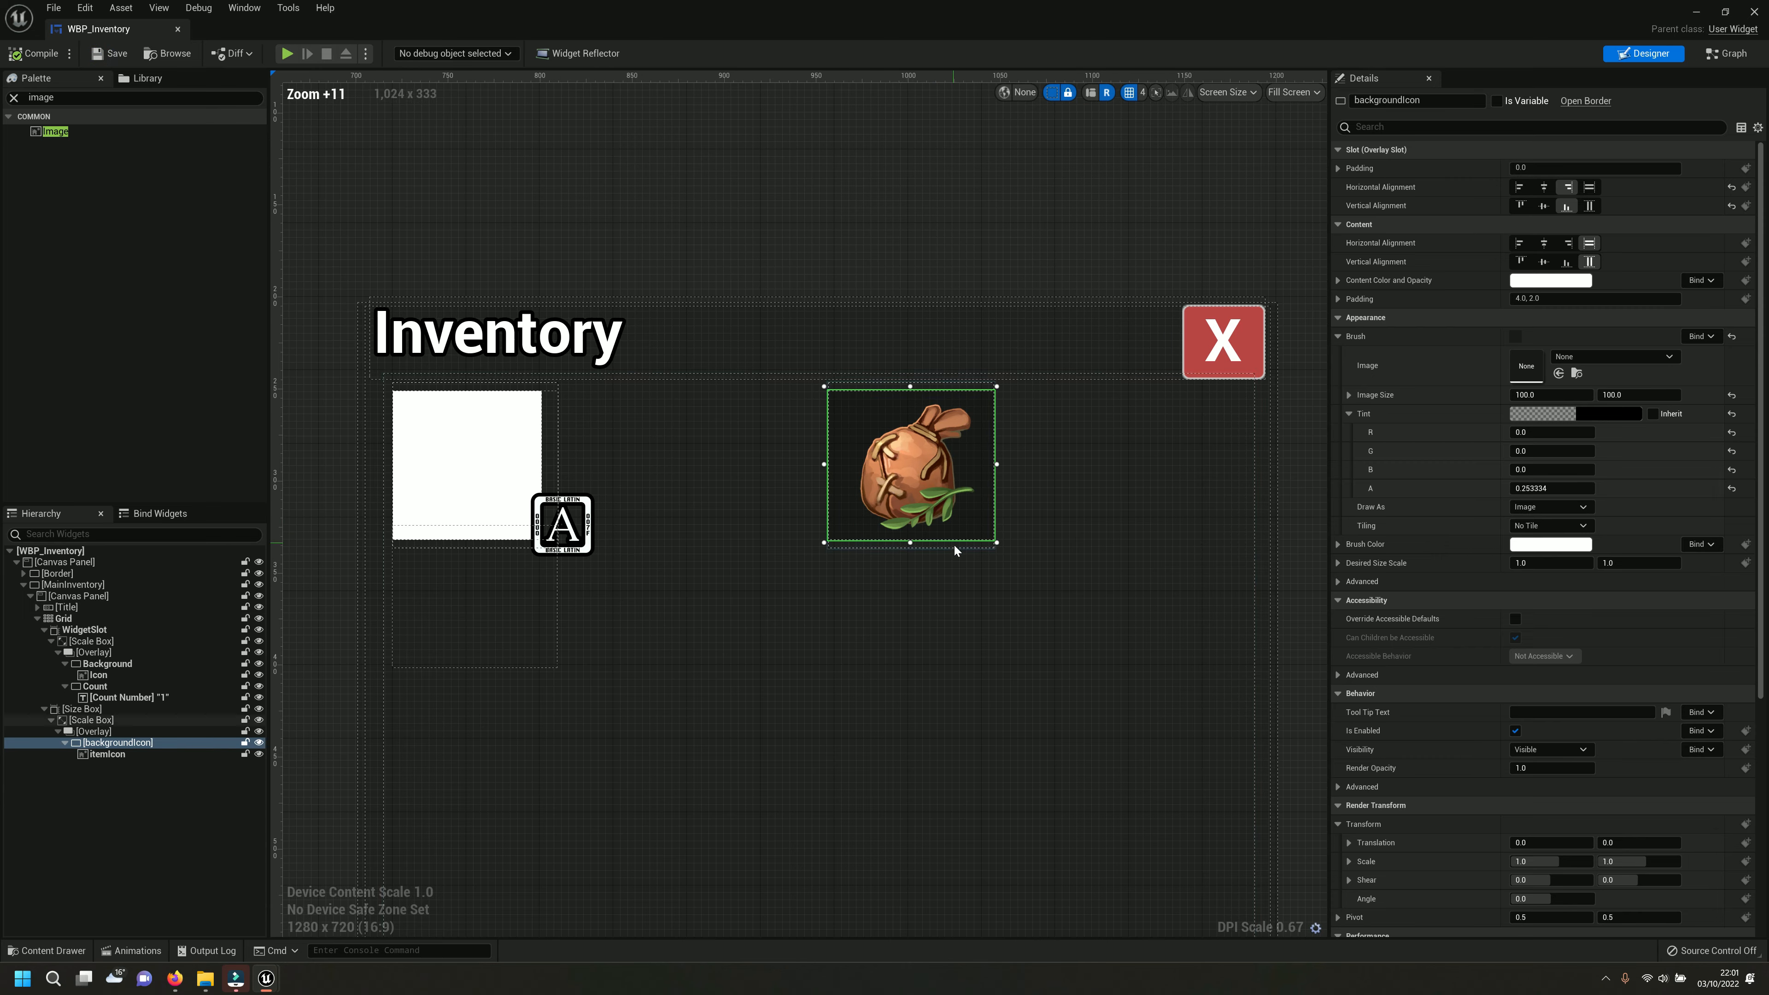
{"action": "left_click", "coordinate": [65, 743]}
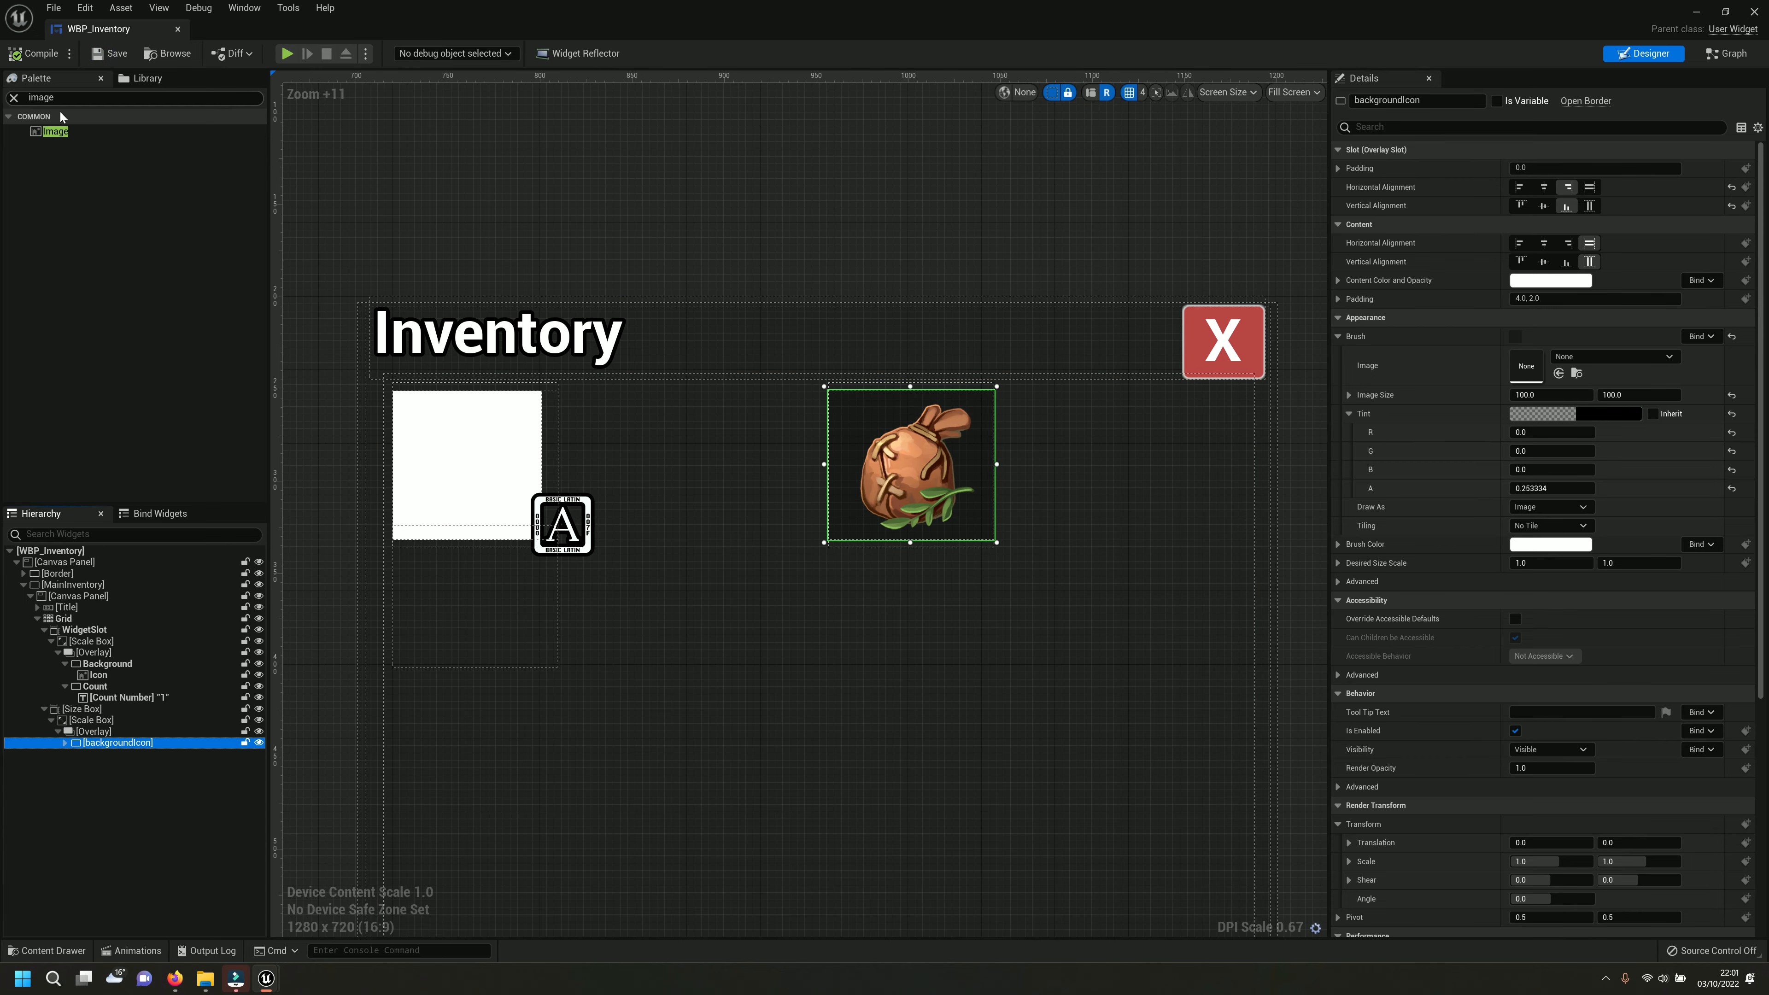
{"action": "left_click", "coordinate": [72, 104]}
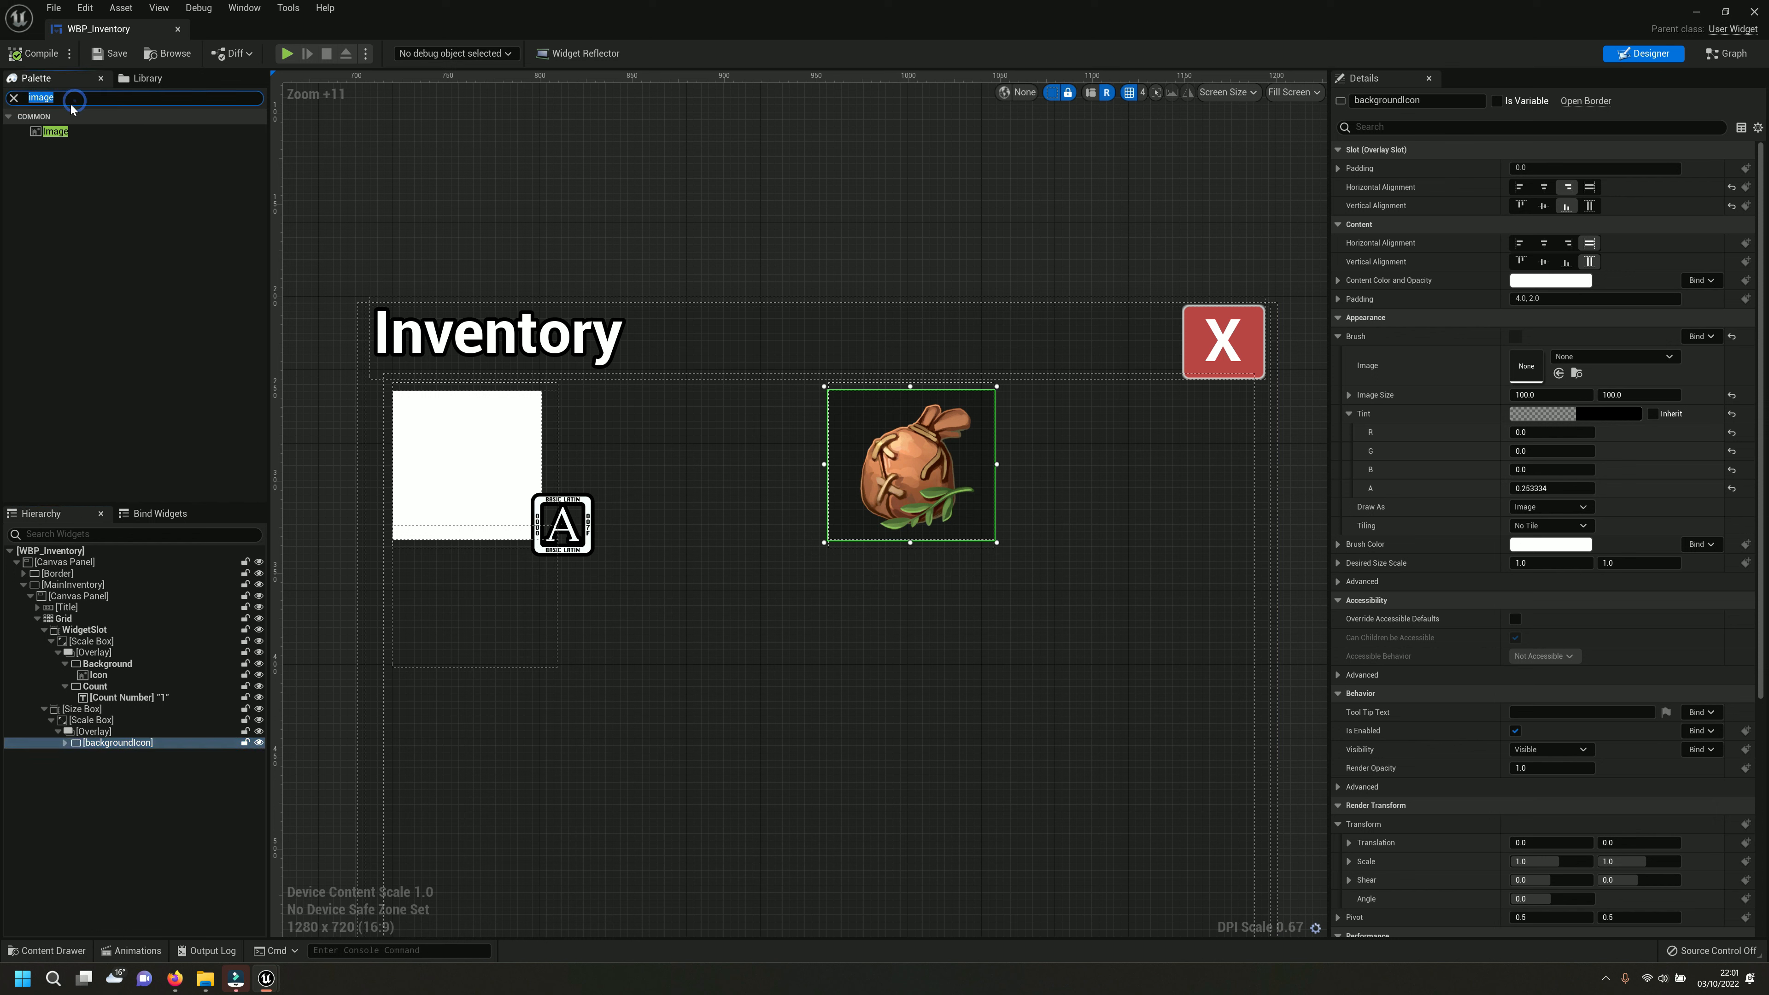
{"action": "type", "text": "bor"}
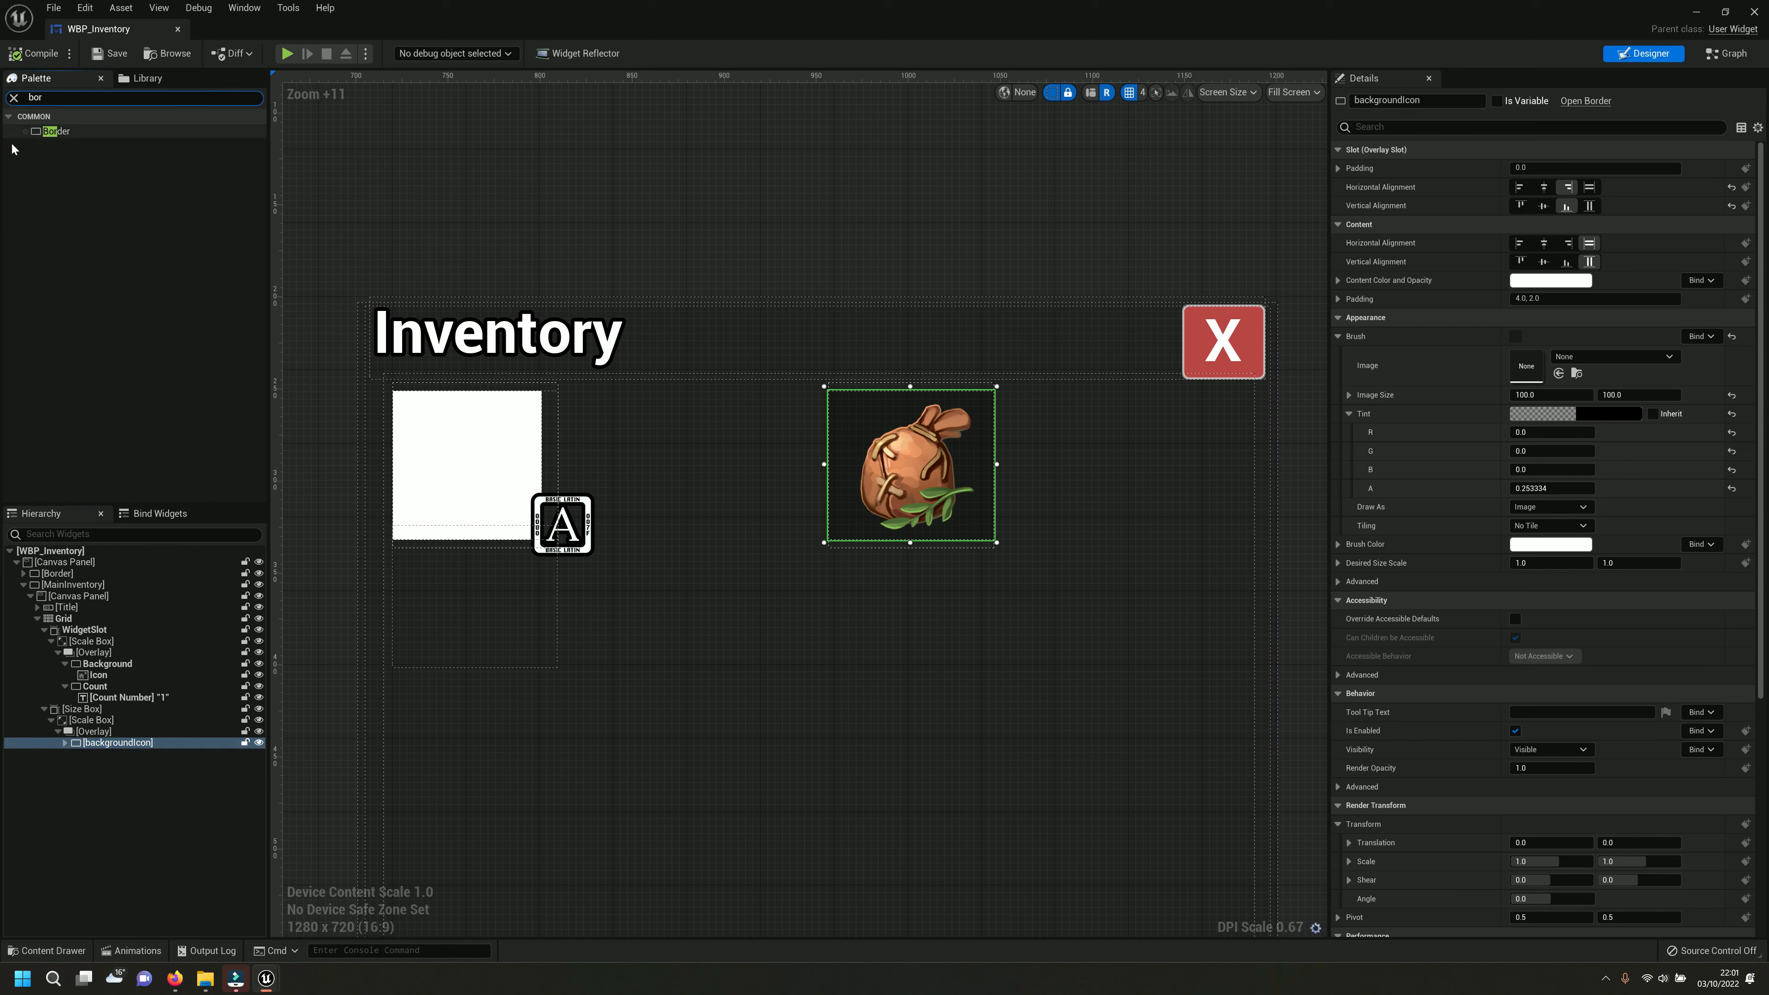
{"action": "left_click_drag", "start_coordinate": [54, 131], "coordinate": [103, 737]}
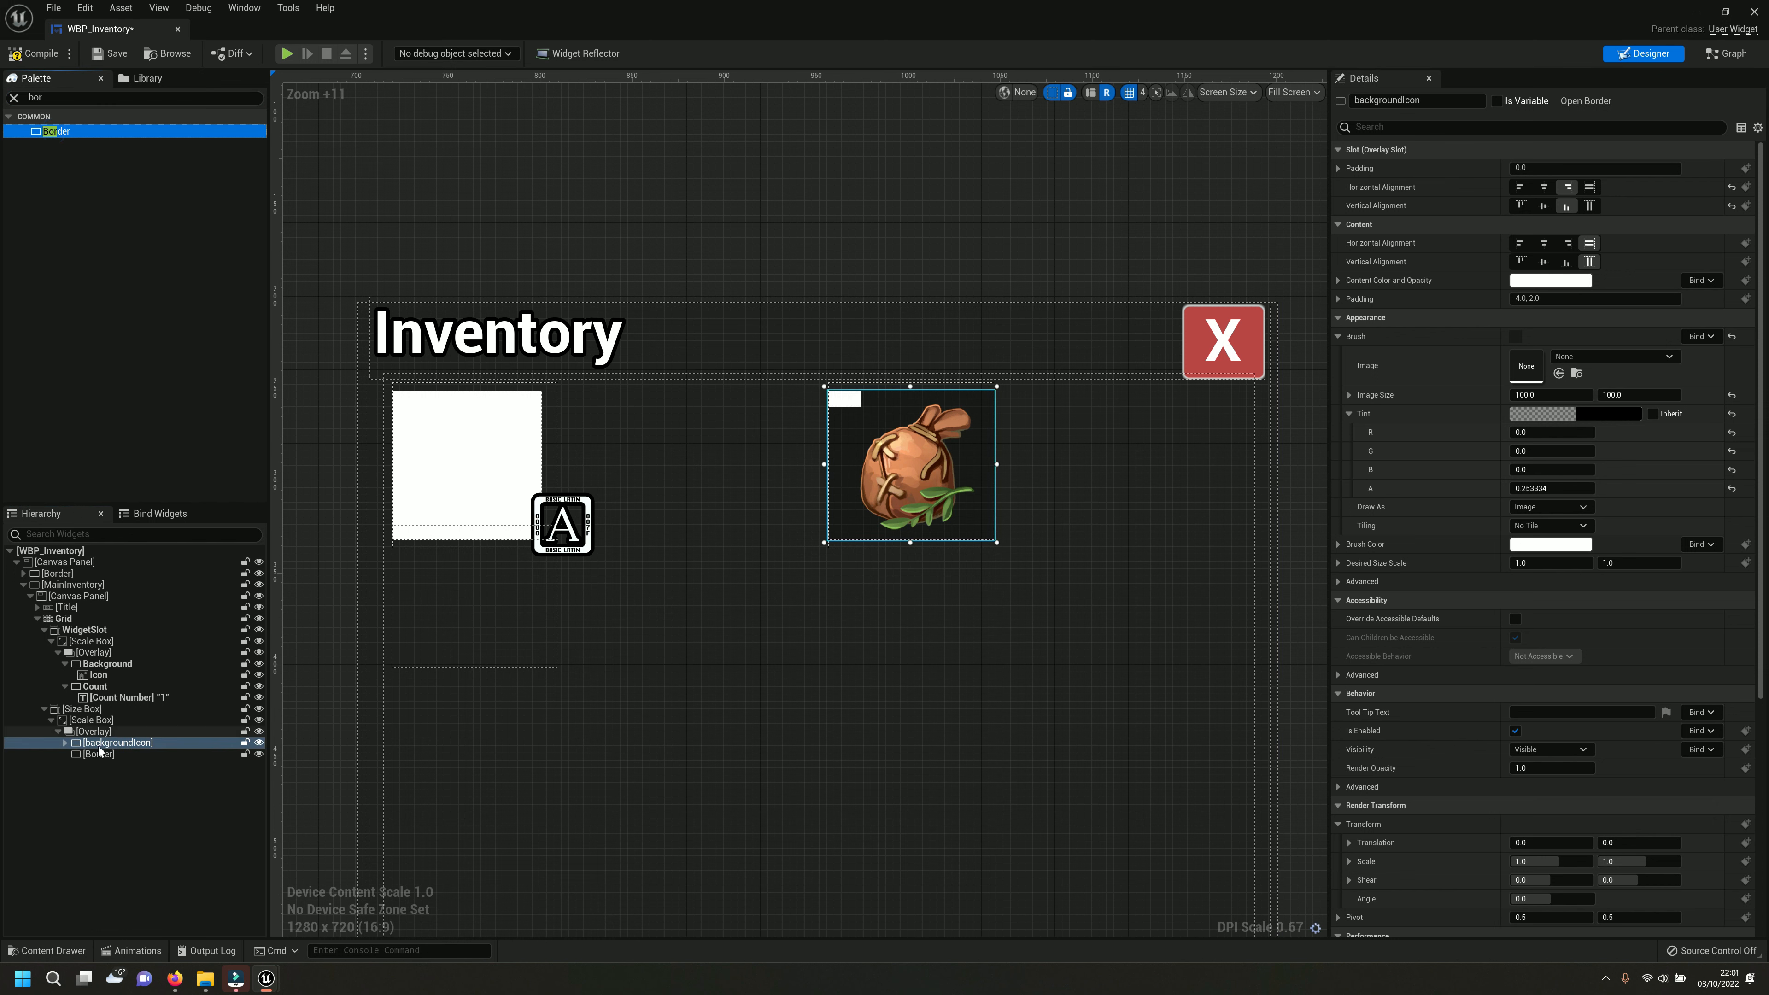
{"action": "left_click", "coordinate": [99, 755]}
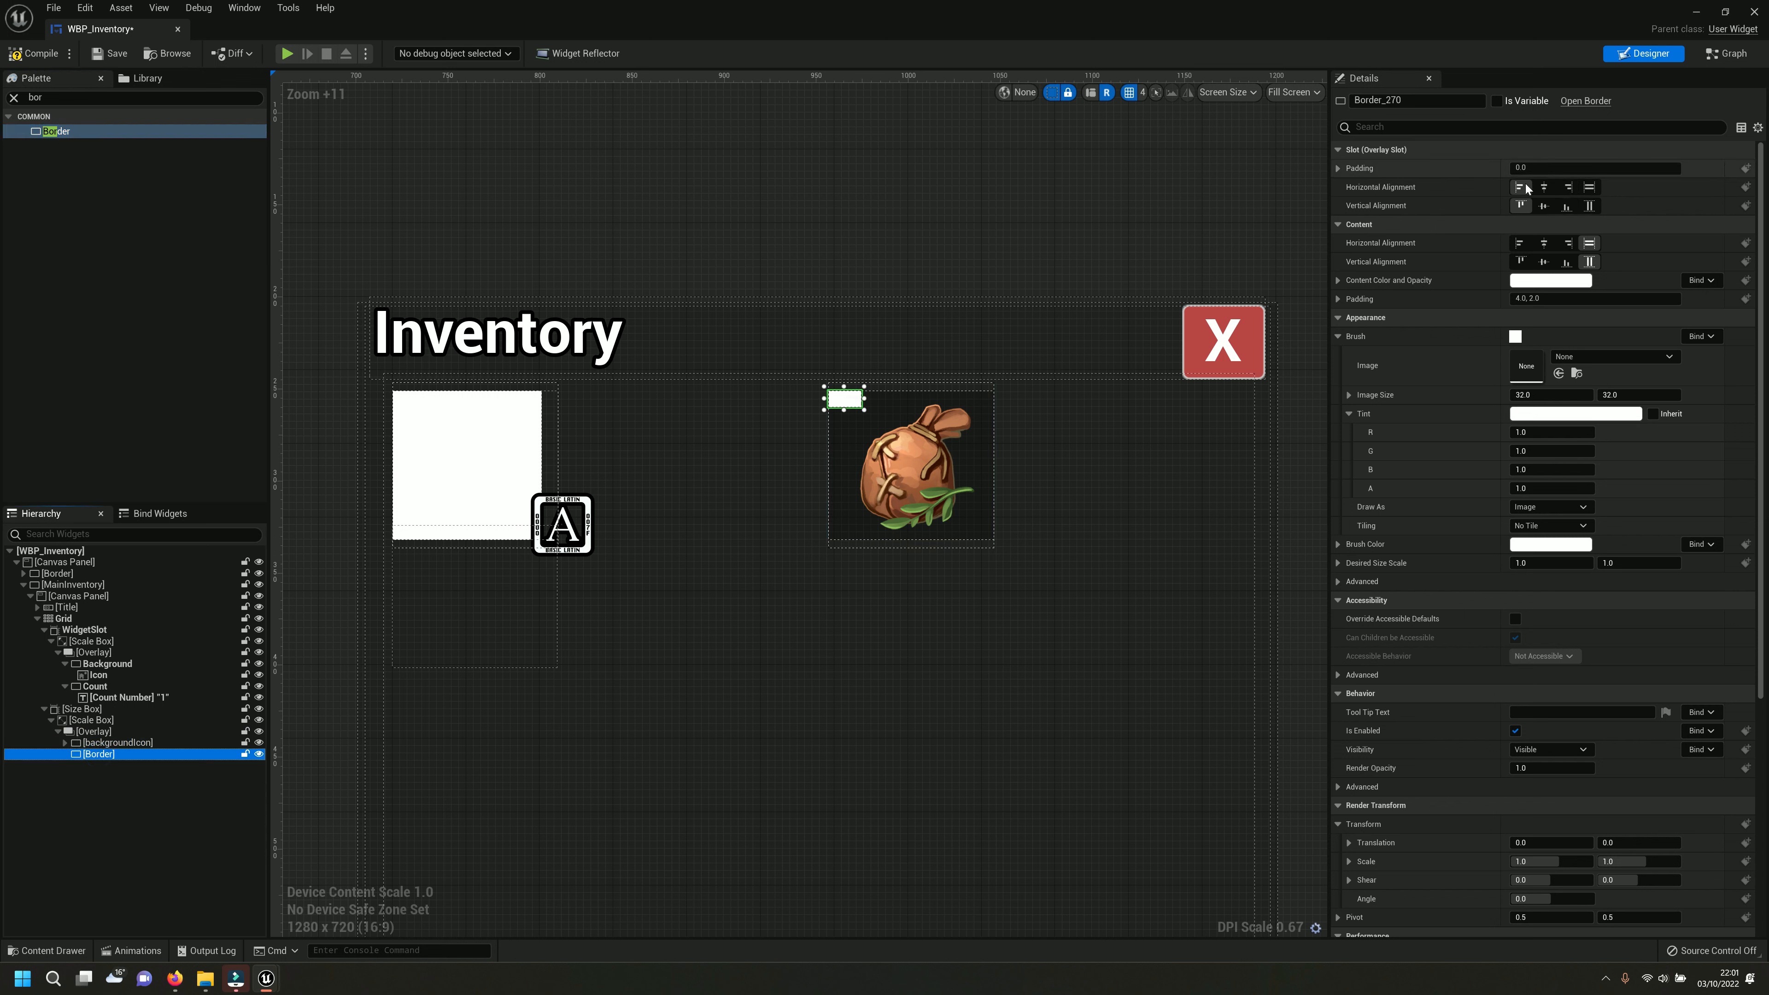
{"action": "left_click_drag", "start_coordinate": [970, 522], "coordinate": [973, 537]}
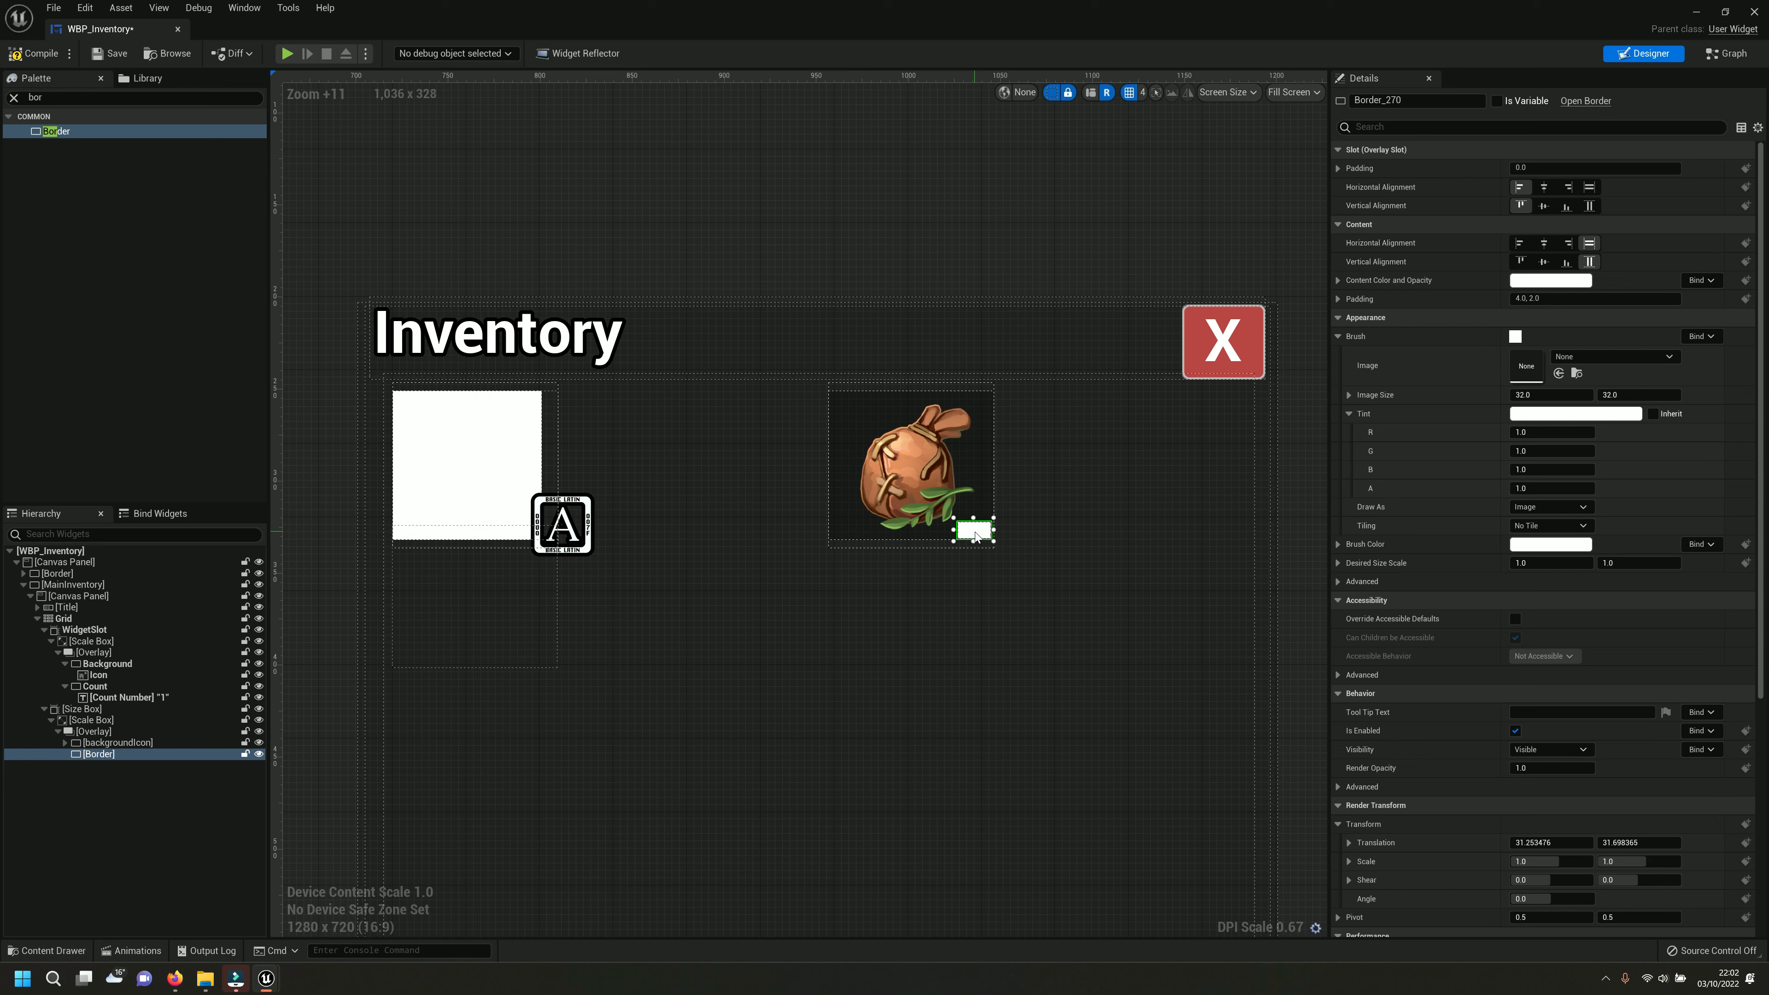
Try right and bottom content alignment on the new Border and return both directions to fill.
{"action": "scroll", "coordinate": [1020, 533], "scroll_direction": "up", "scroll_amount": 2}
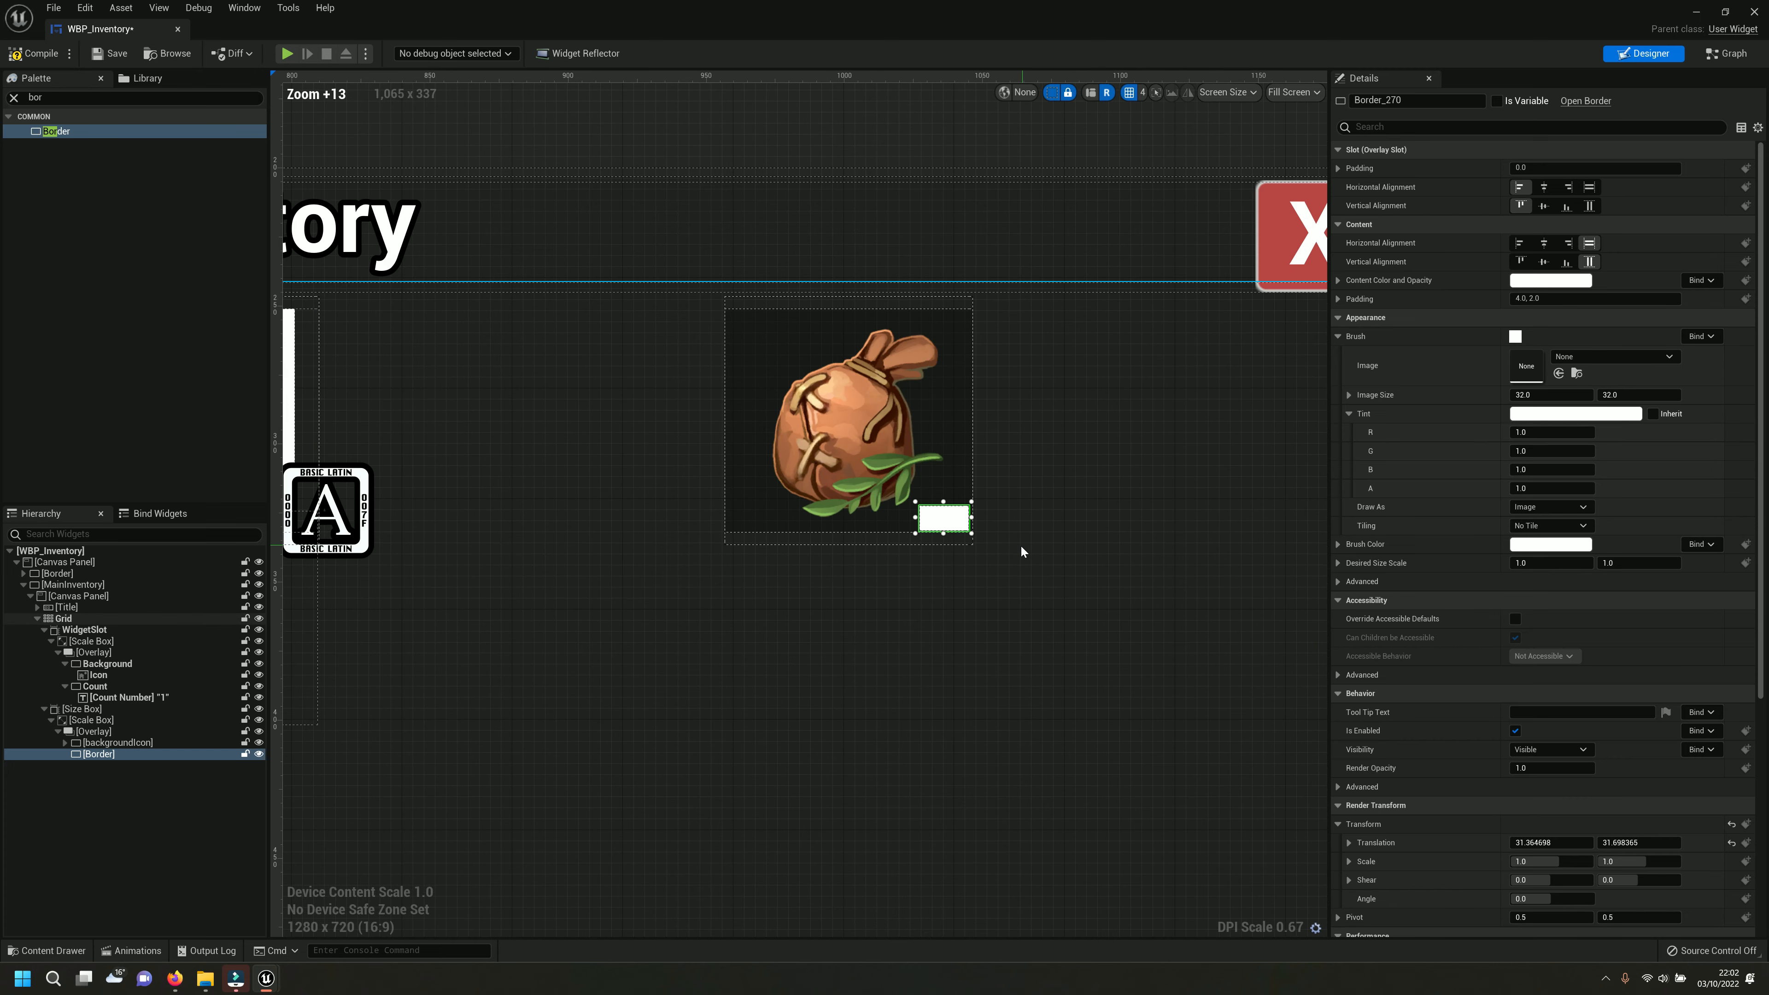
{"action": "left_click", "coordinate": [1568, 243]}
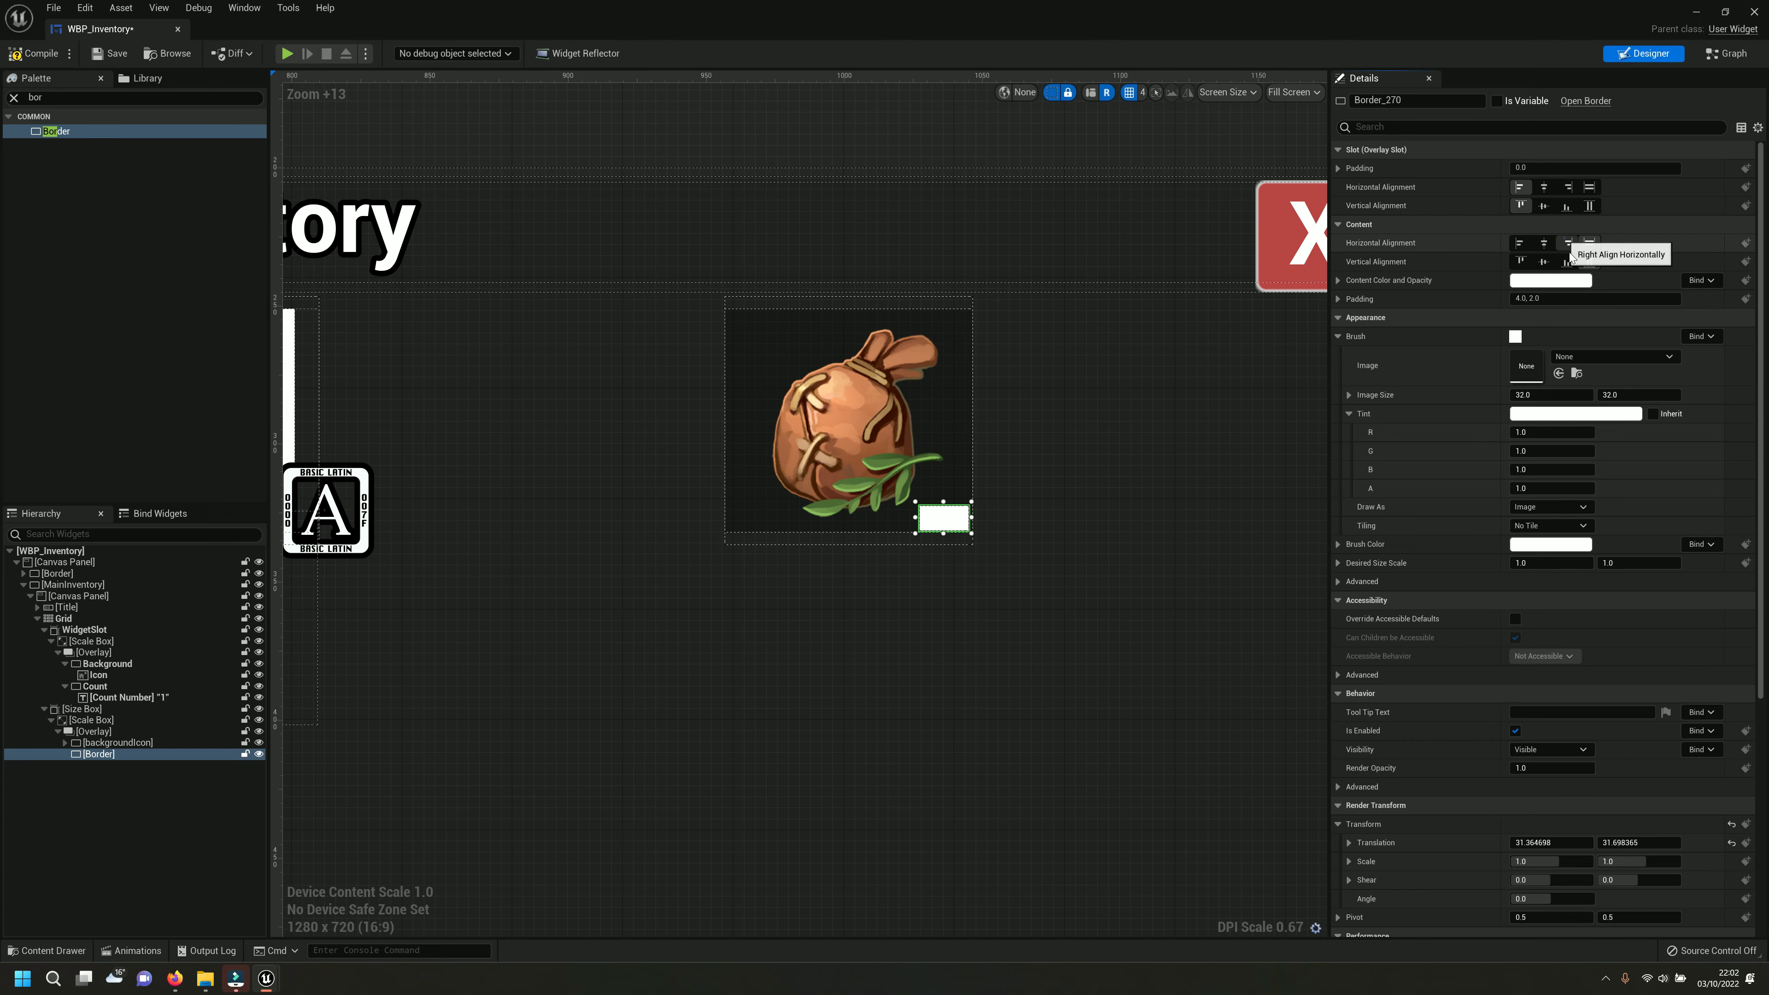
{"action": "left_click", "coordinate": [1566, 262]}
{"action": "left_click", "coordinate": [1590, 244]}
{"action": "left_click", "coordinate": [1590, 263]}
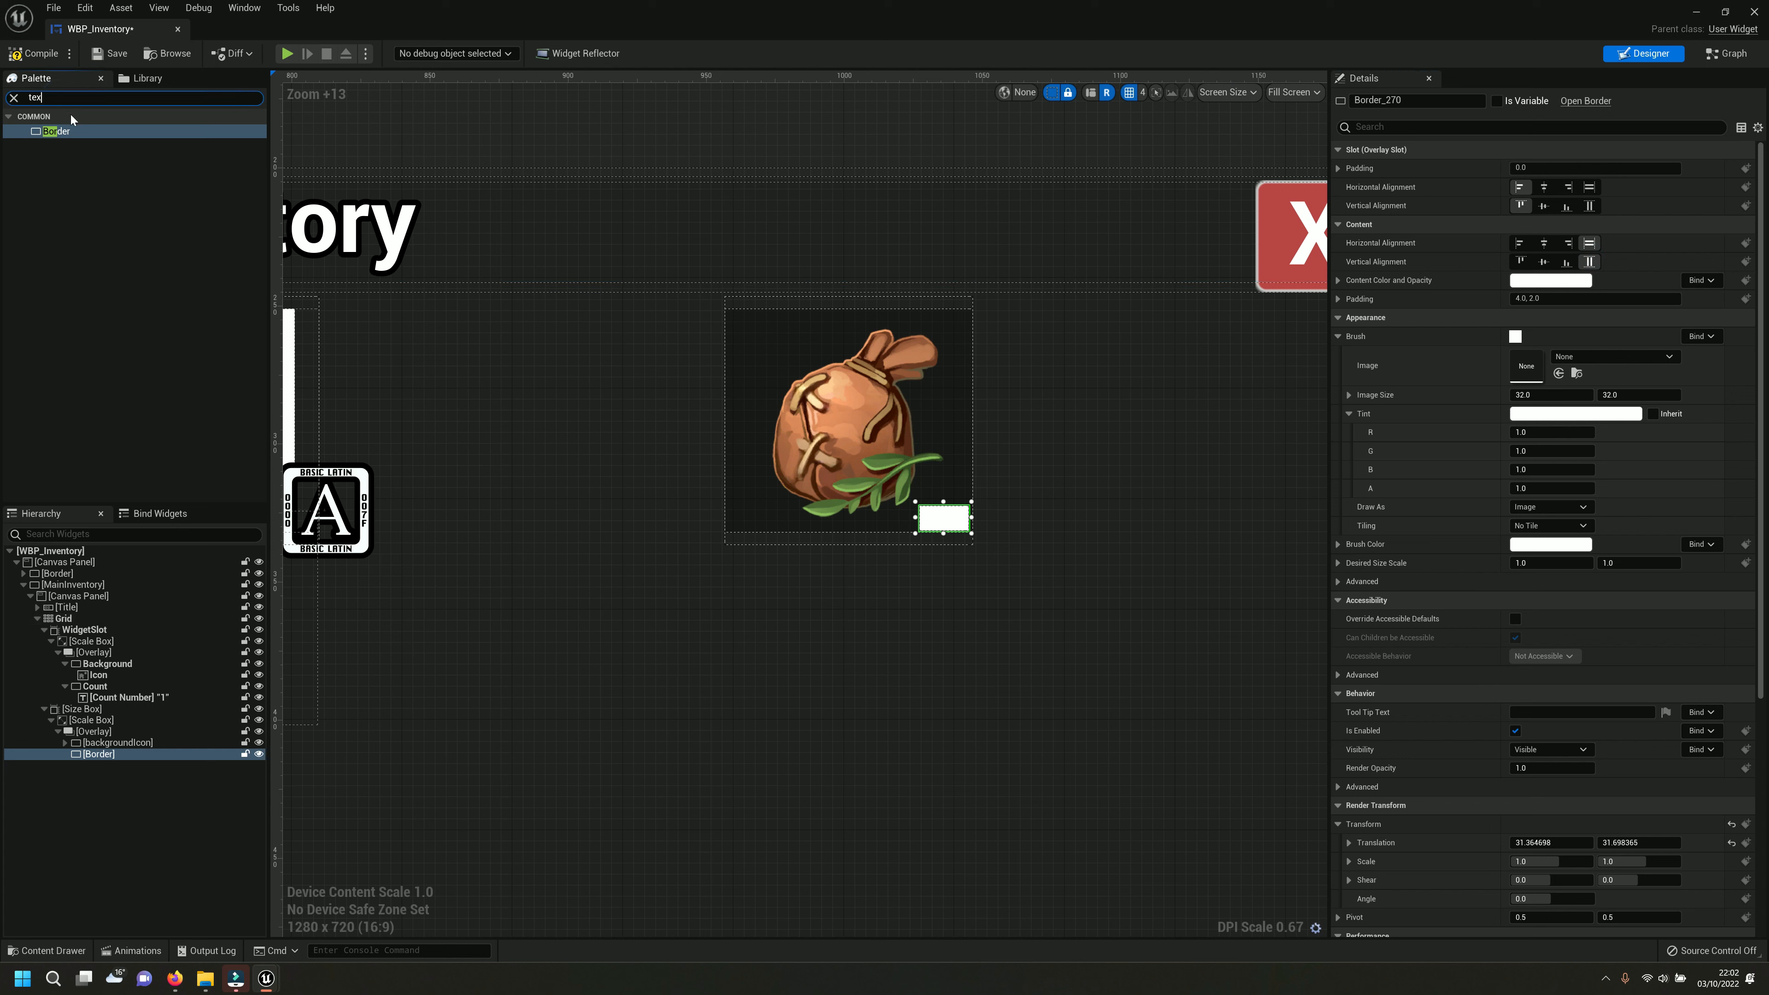
Add a Text widget inside the new Border beside backgroundIcon and select it.
{"action": "type", "text": "t"}
{"action": "left_click_drag", "start_coordinate": [51, 145], "coordinate": [103, 763]}
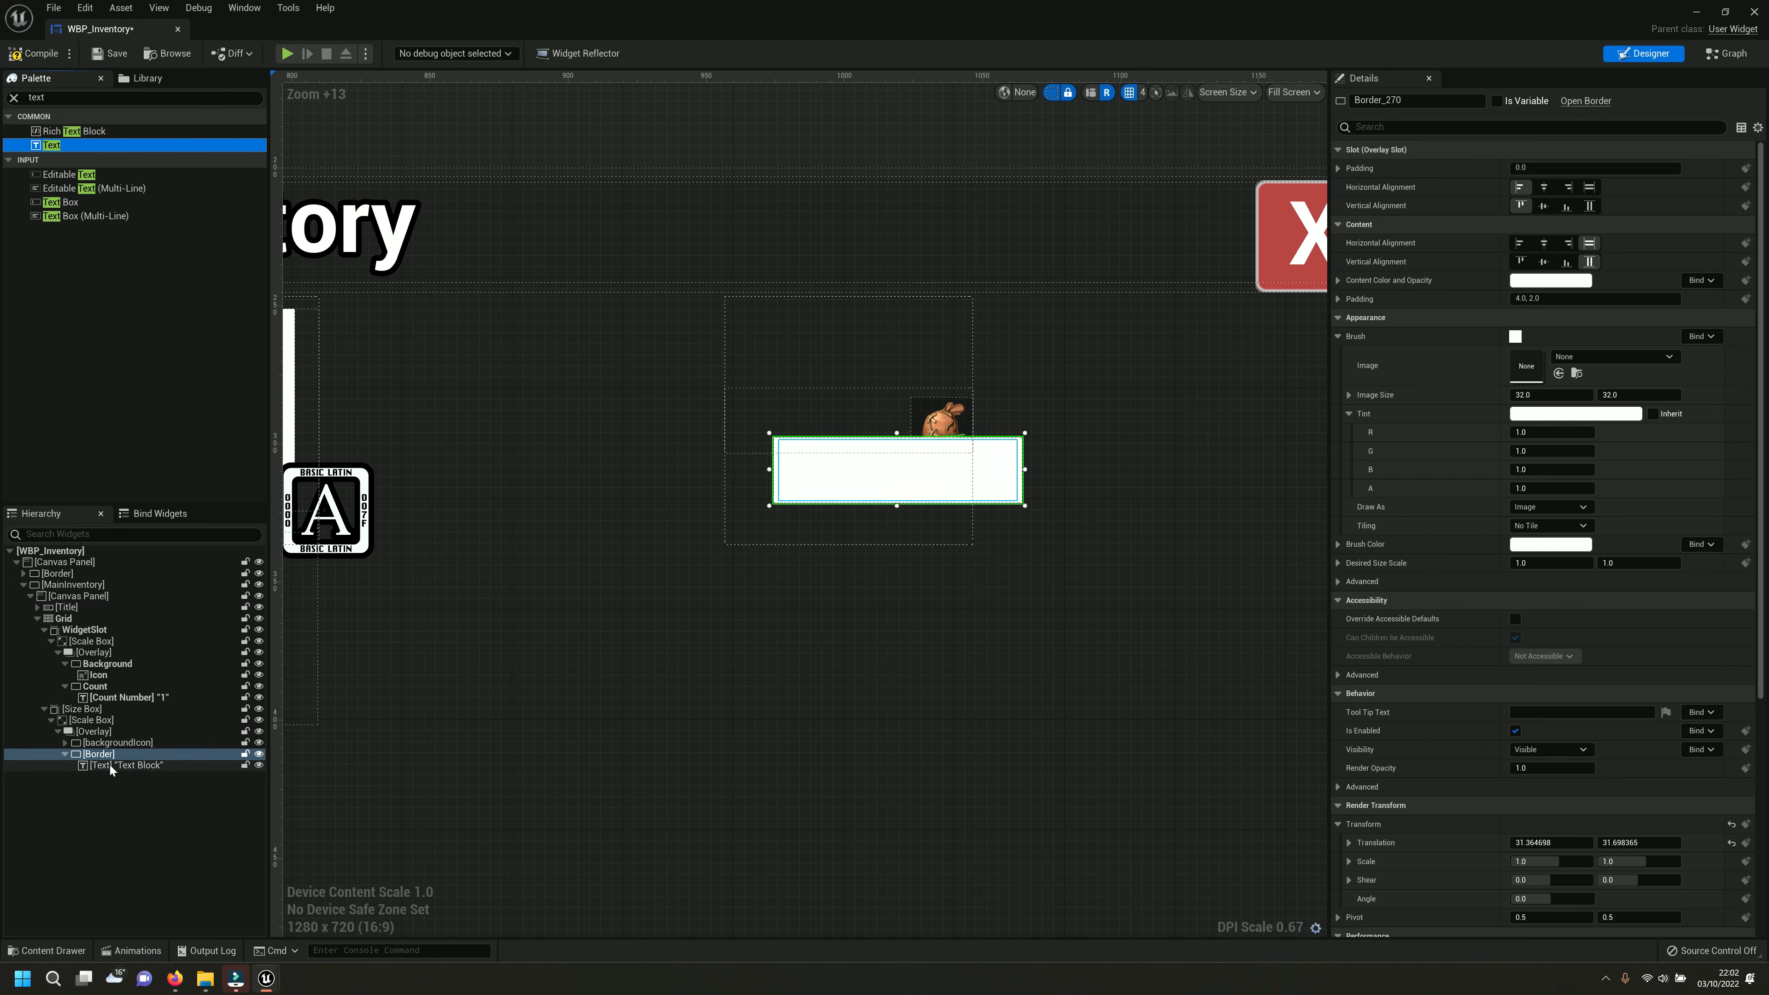
{"action": "left_click", "coordinate": [111, 766]}
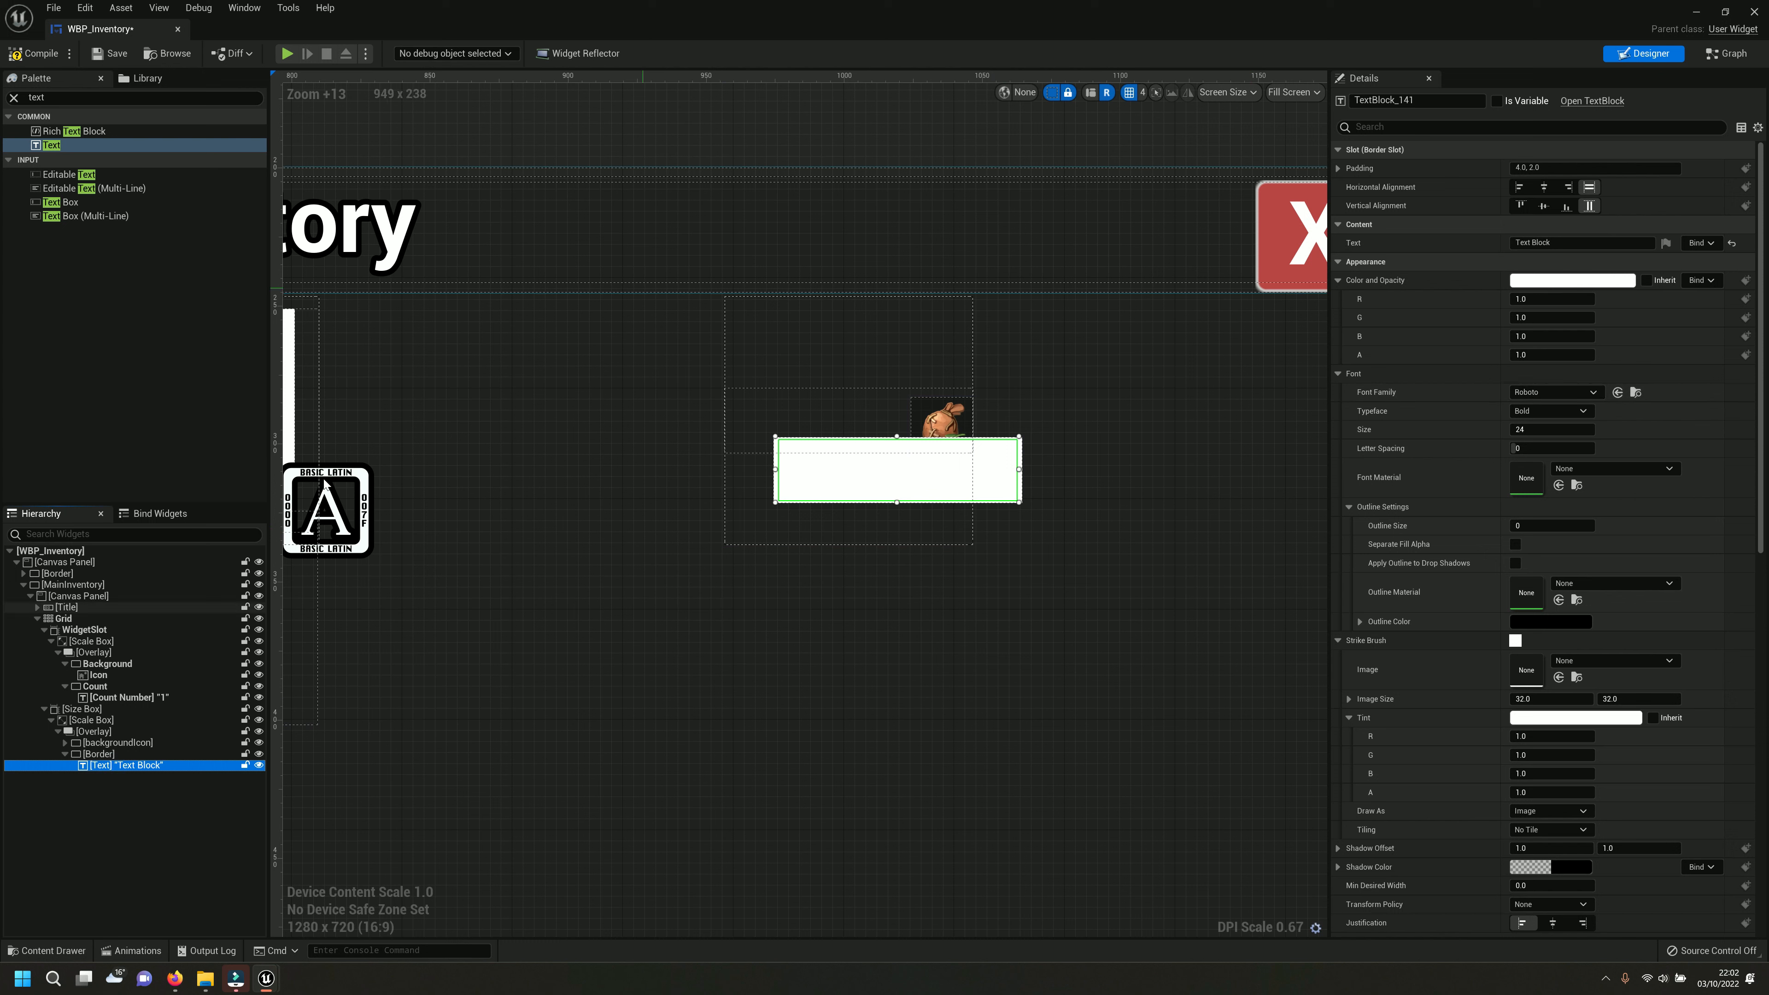
Using Count Number's slot as reference, set the new Text Block's padding to 50 with right horizontal and centre vertical alignment.
{"action": "left_click", "coordinate": [102, 699]}
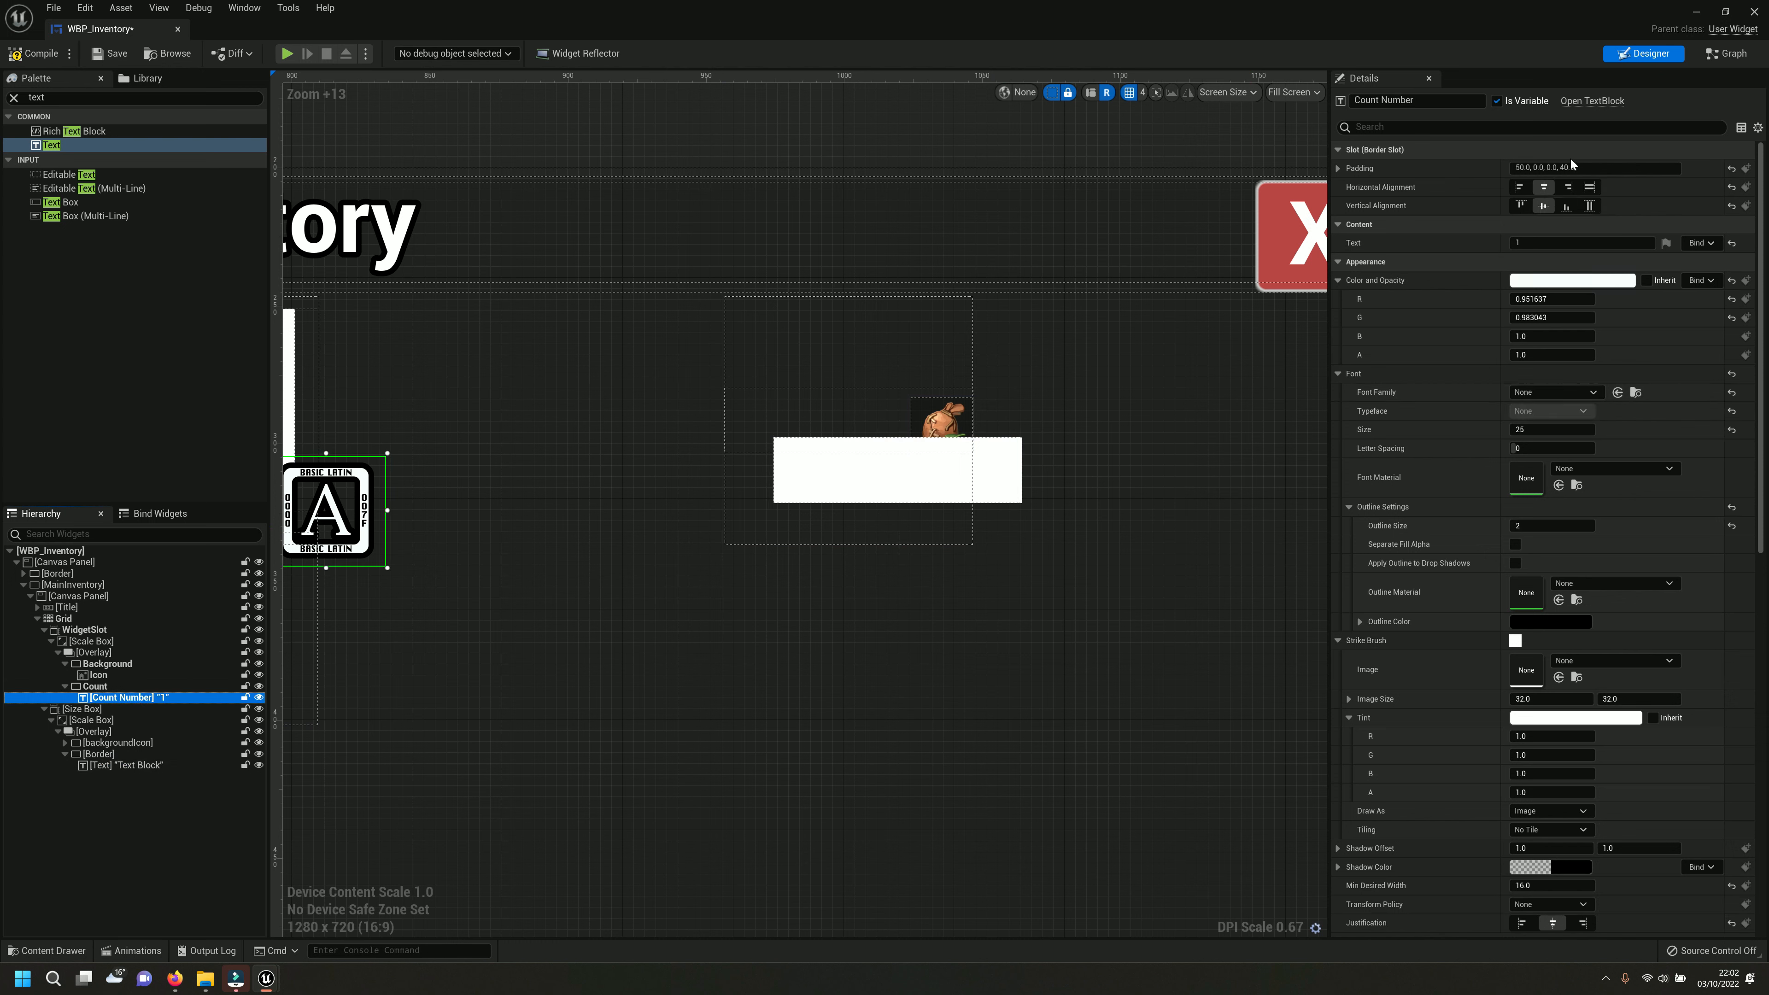
{"action": "left_click", "coordinate": [124, 767]}
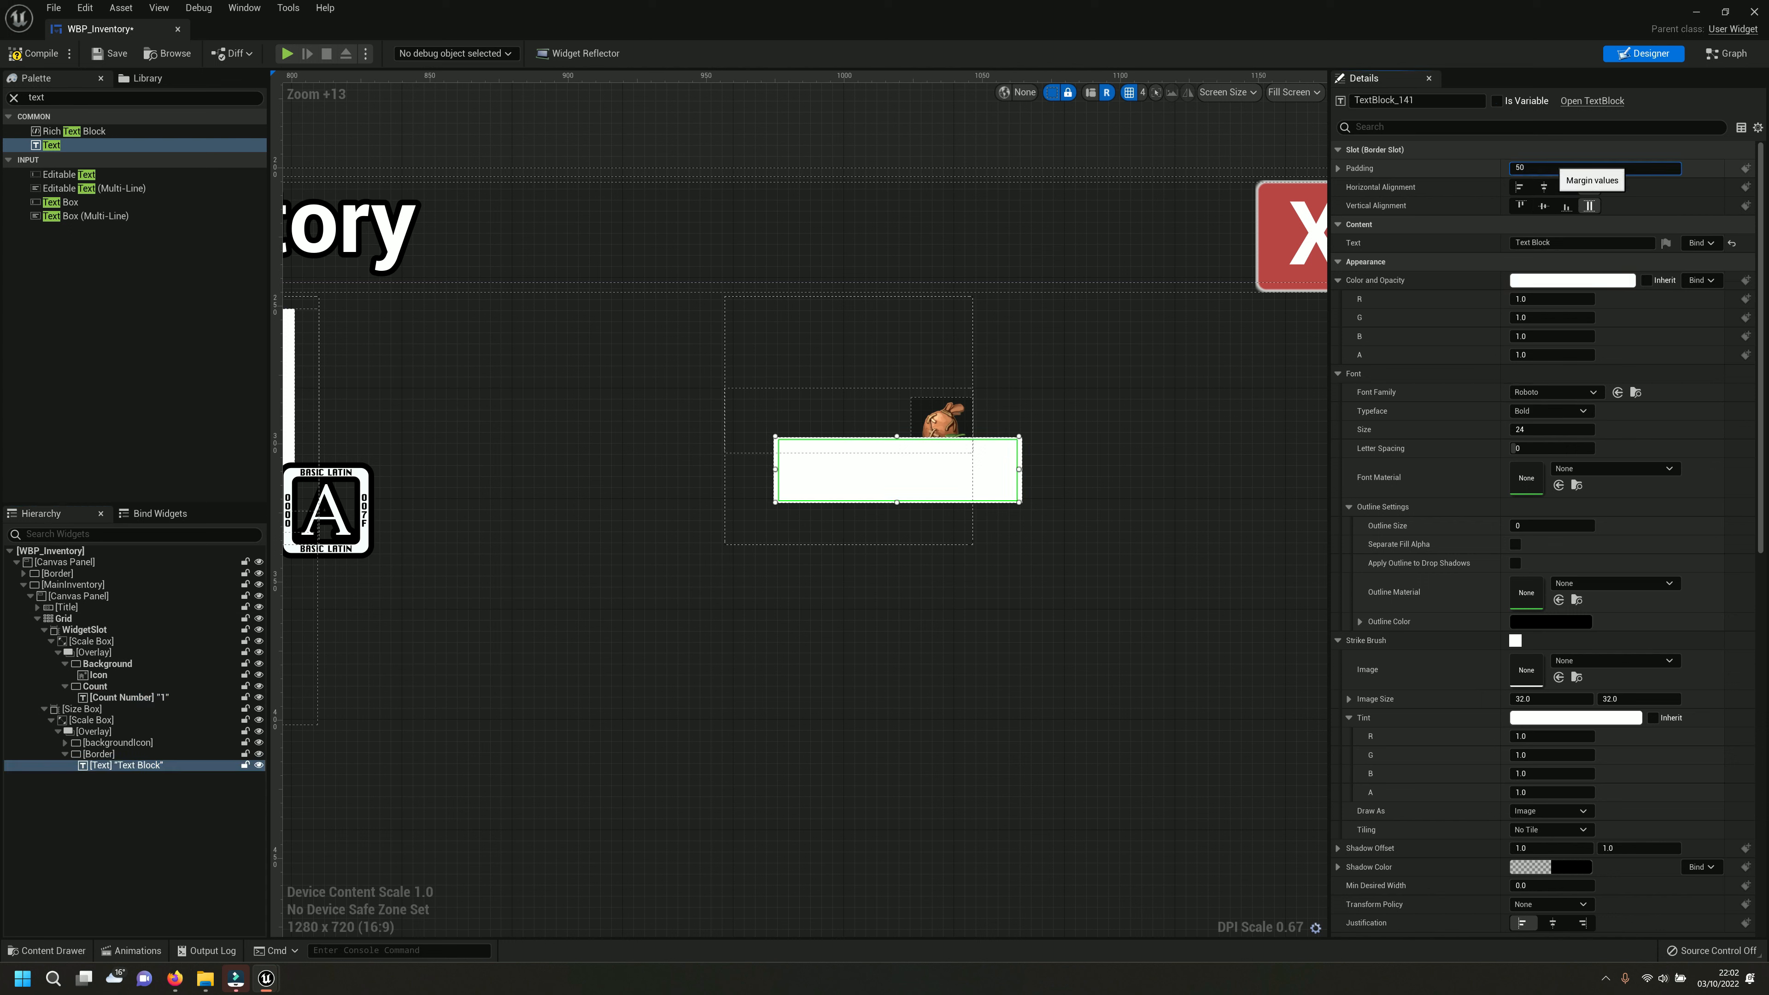
{"action": "key", "text": "Return"}
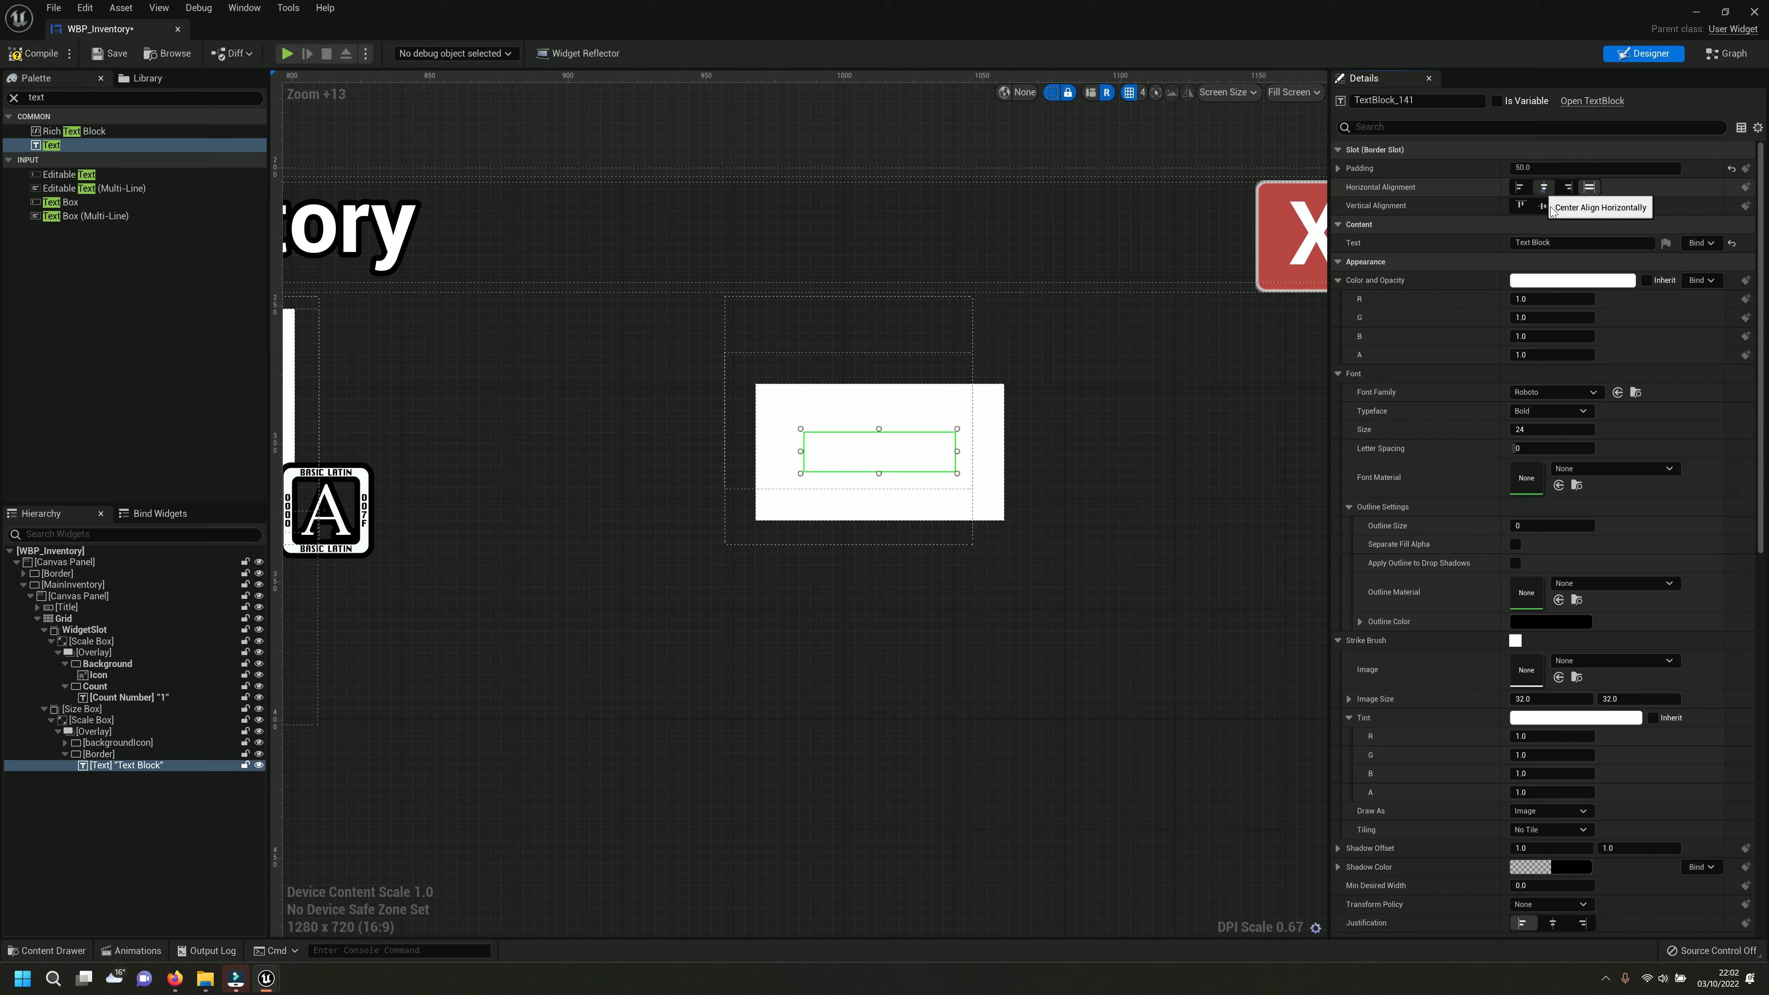
{"action": "left_click", "coordinate": [1521, 186]}
{"action": "left_click", "coordinate": [1523, 205]}
{"action": "left_click", "coordinate": [1544, 205]}
{"action": "left_click", "coordinate": [1568, 186]}
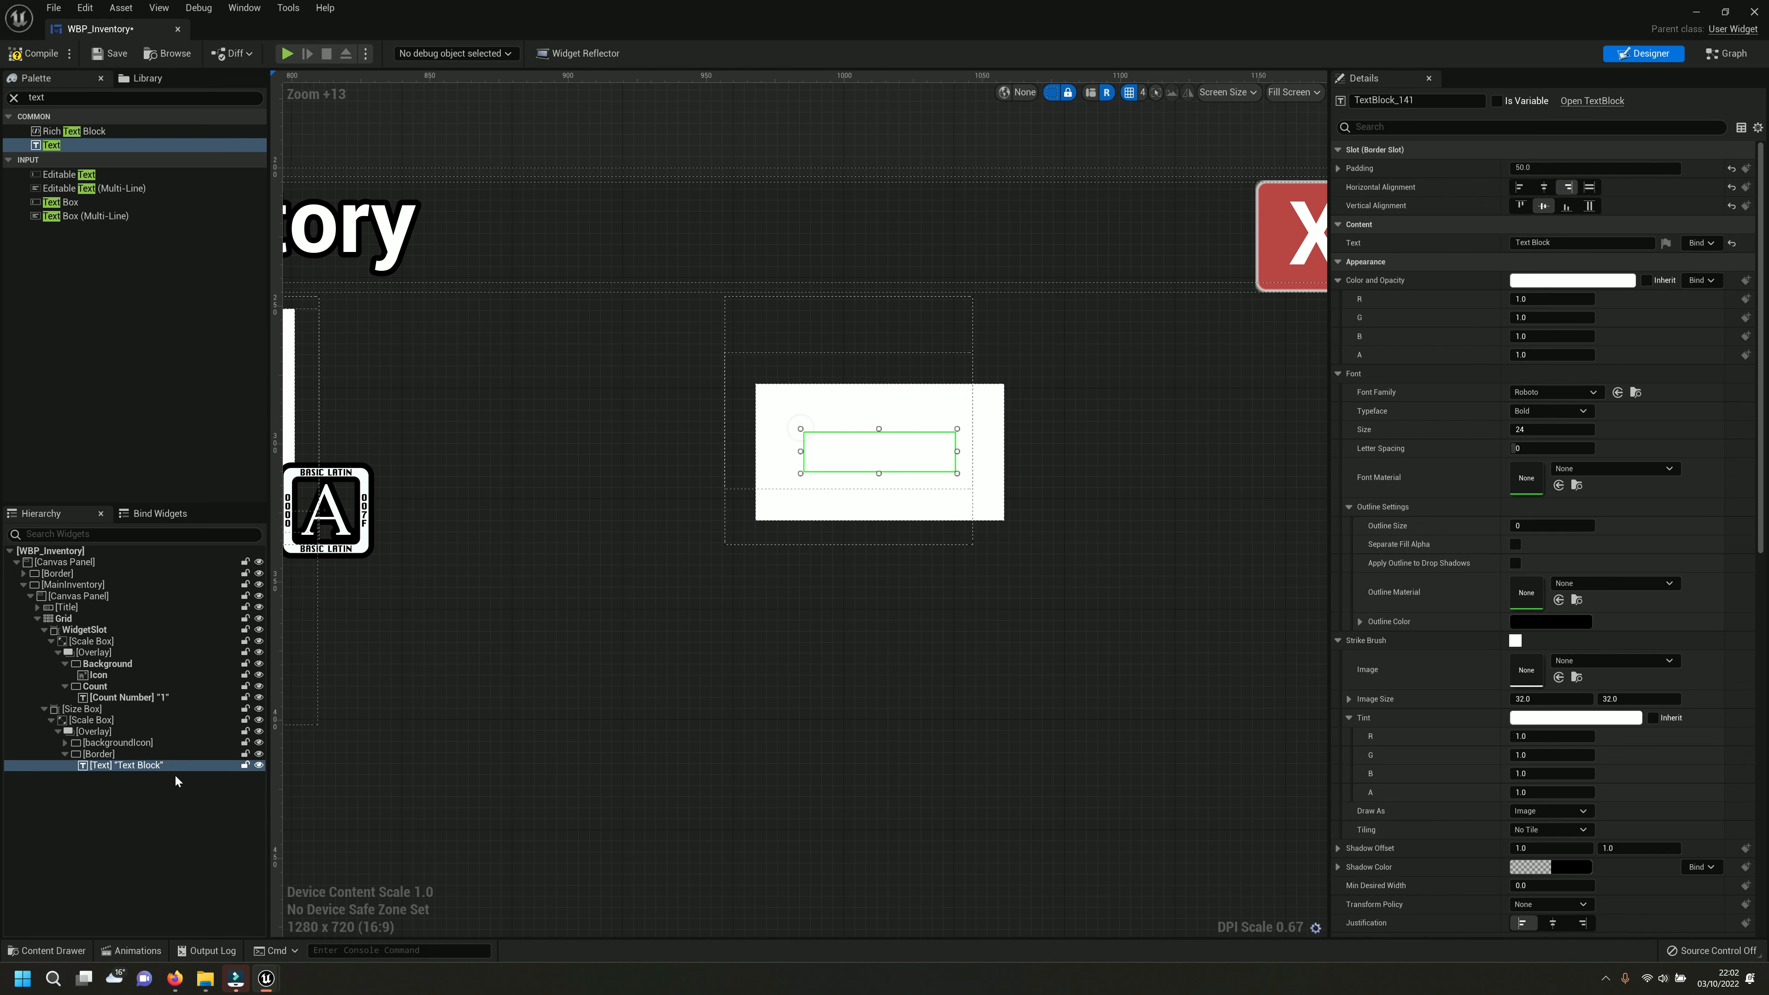
Delete the new Text Block and its parent Border from the Overlay containing backgroundIcon.
{"action": "key", "text": "Delete"}
{"action": "left_click", "coordinate": [97, 753]}
{"action": "key", "text": "Delete"}
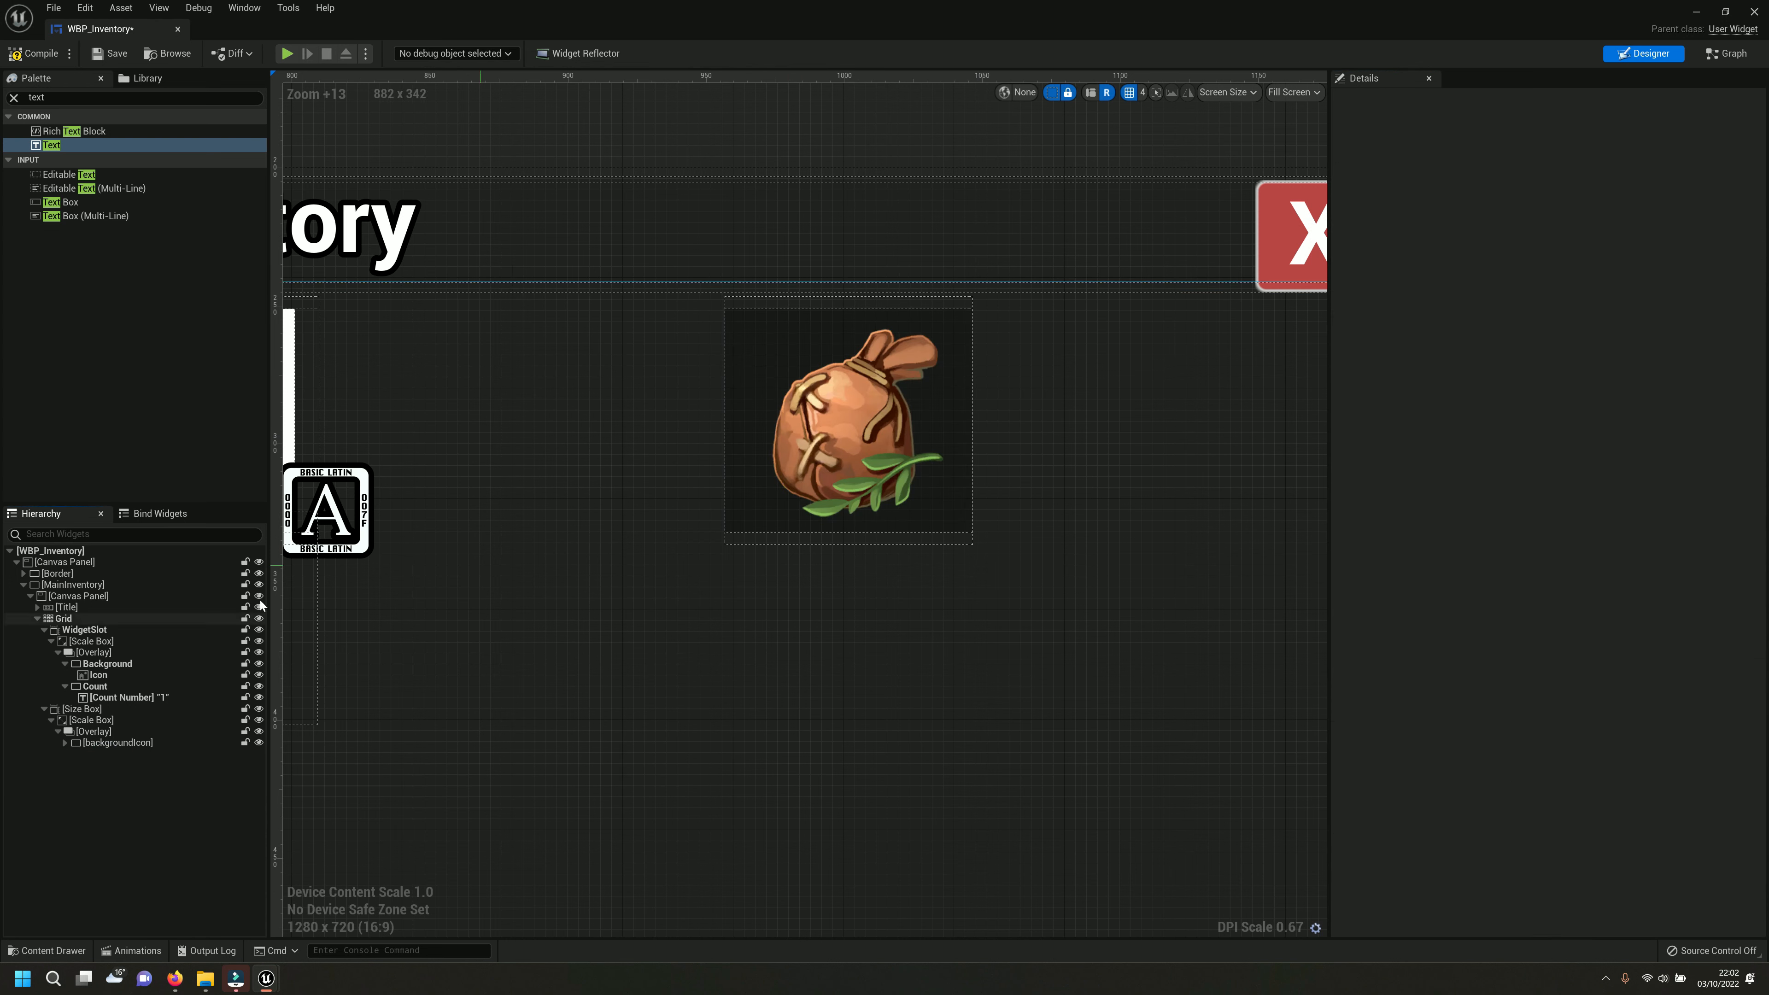
Add a fresh Border to the Overlay beside backgroundIcon and place a Text widget inside it.
{"action": "left_click", "coordinate": [62, 96]}
{"action": "type", "text": "bor"}
{"action": "left_click_drag", "start_coordinate": [86, 134], "coordinate": [106, 751]}
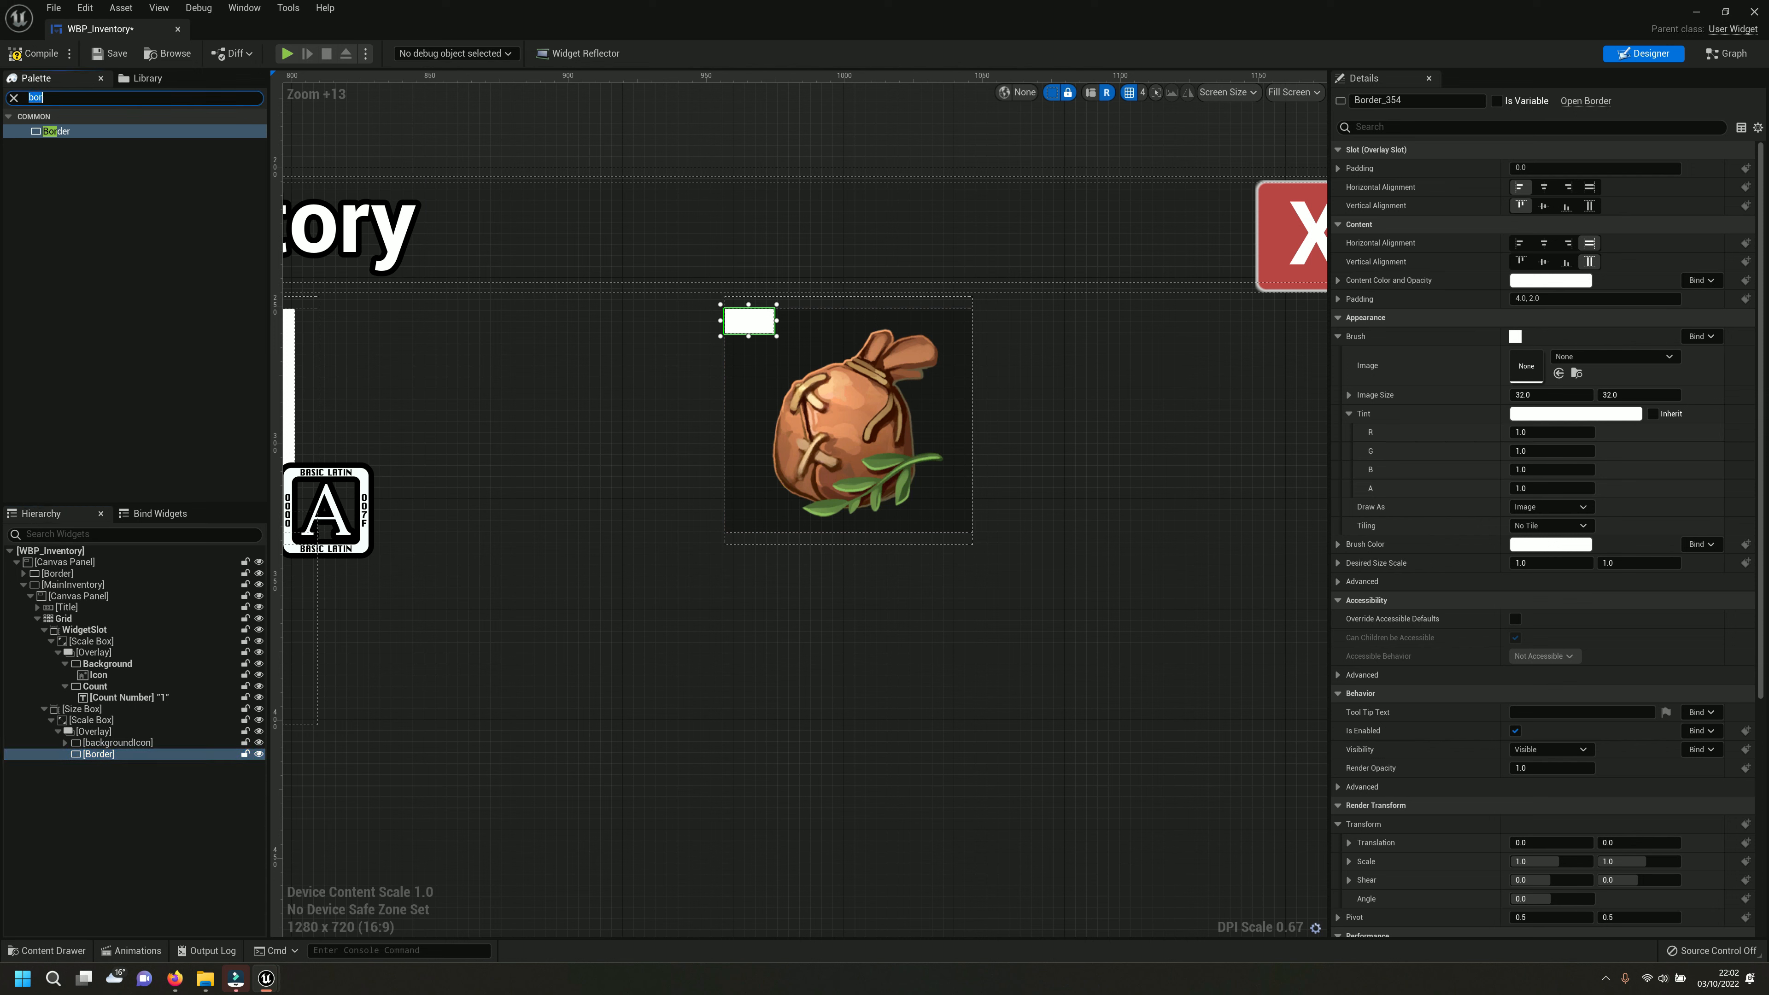
{"action": "type", "text": "tex"}
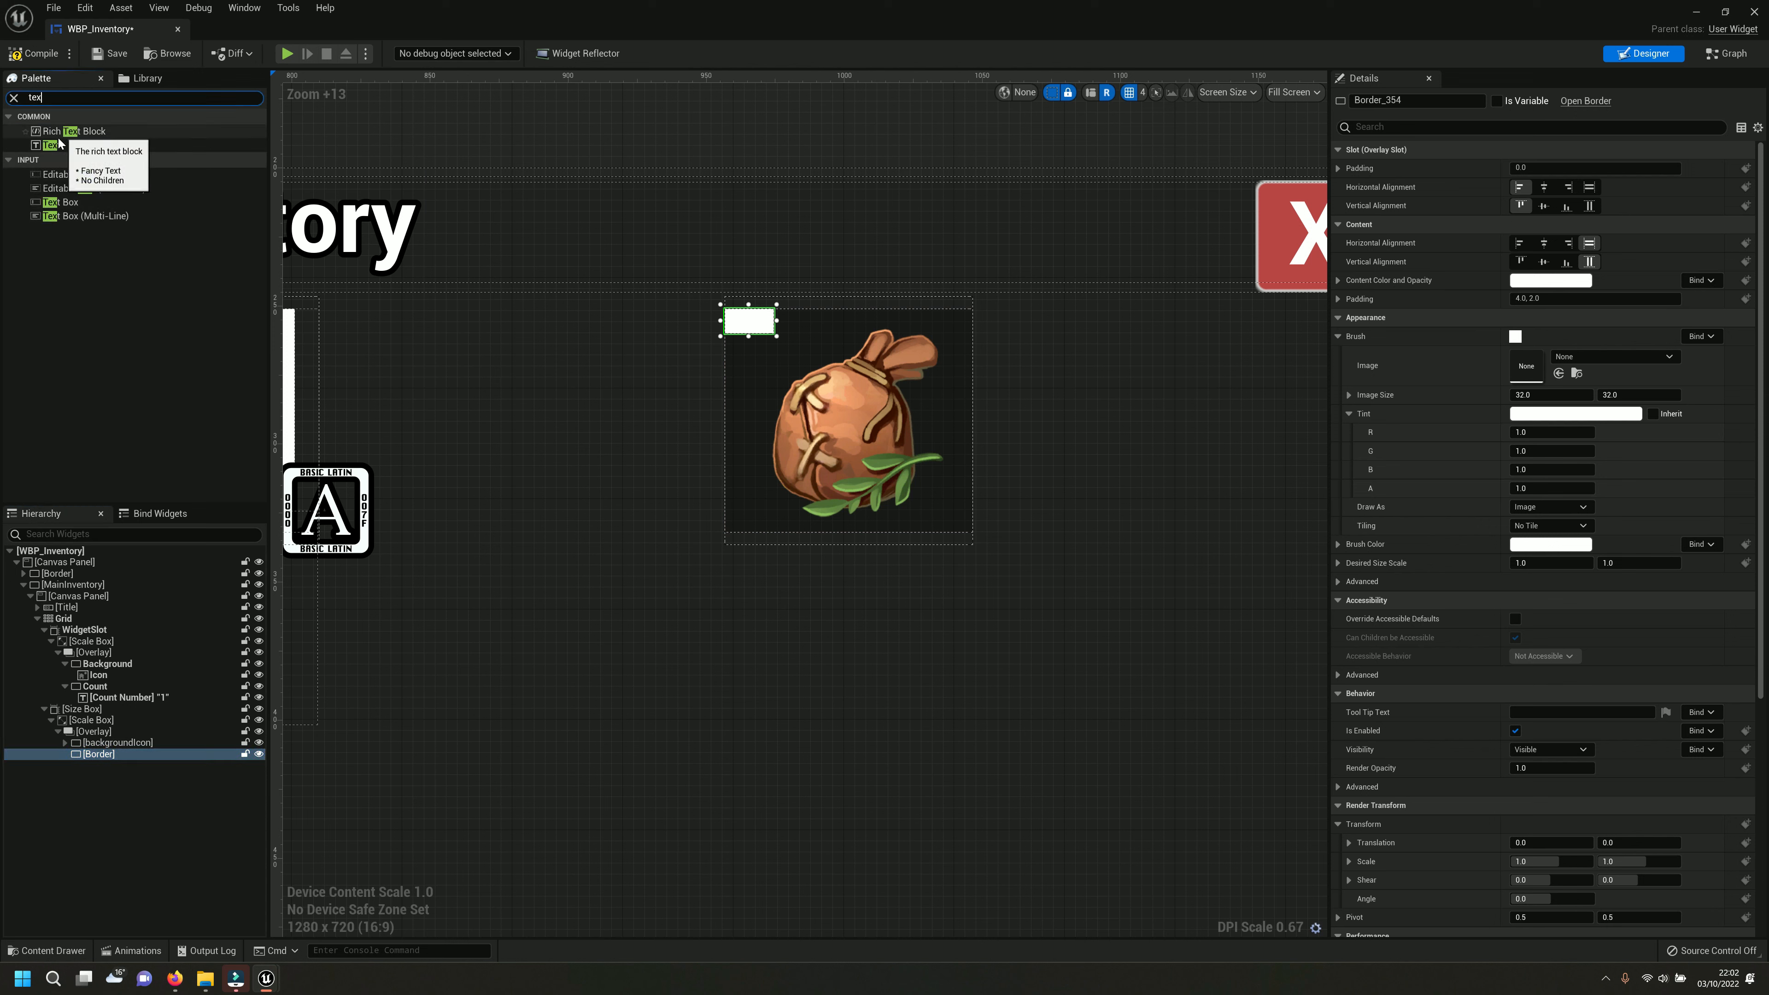
{"action": "left_click_drag", "start_coordinate": [52, 146], "coordinate": [121, 256]}
{"action": "left_click_drag", "start_coordinate": [156, 716], "coordinate": [97, 766]}
Compare the new Border's settings with those of the existing Count border in WidgetSlot.
{"action": "left_click", "coordinate": [92, 731]}
{"action": "left_click", "coordinate": [93, 754]}
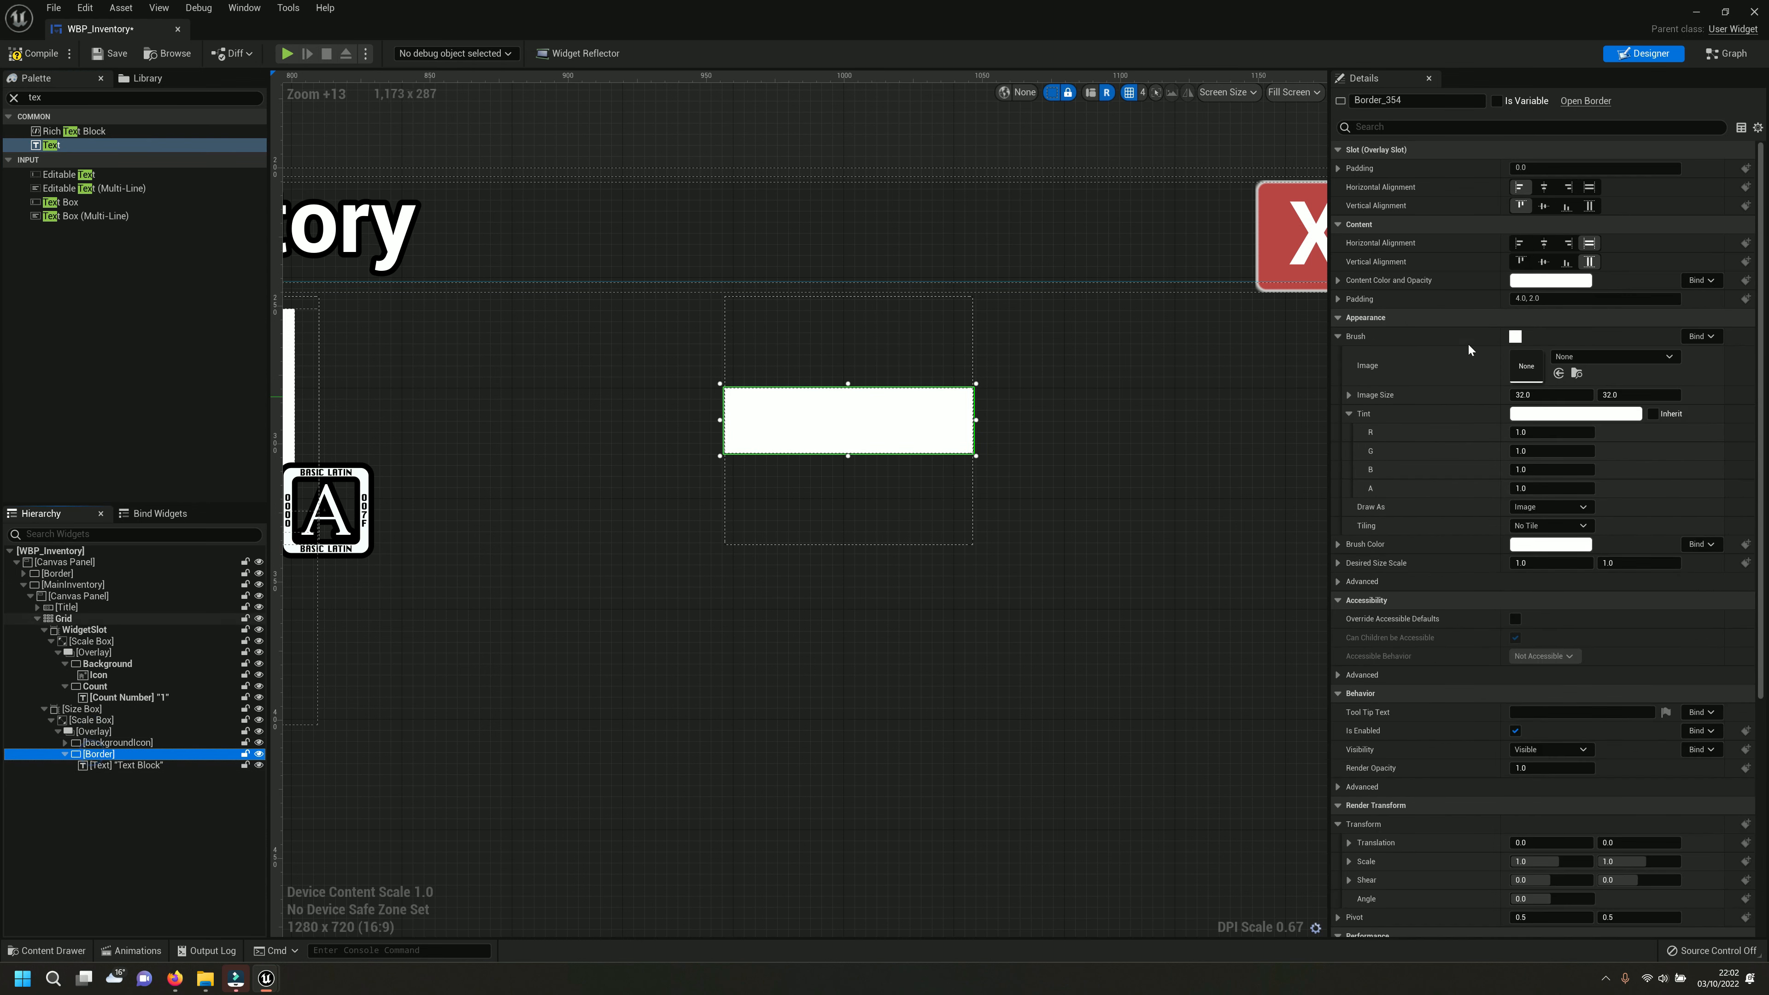
{"action": "left_click", "coordinate": [94, 686]}
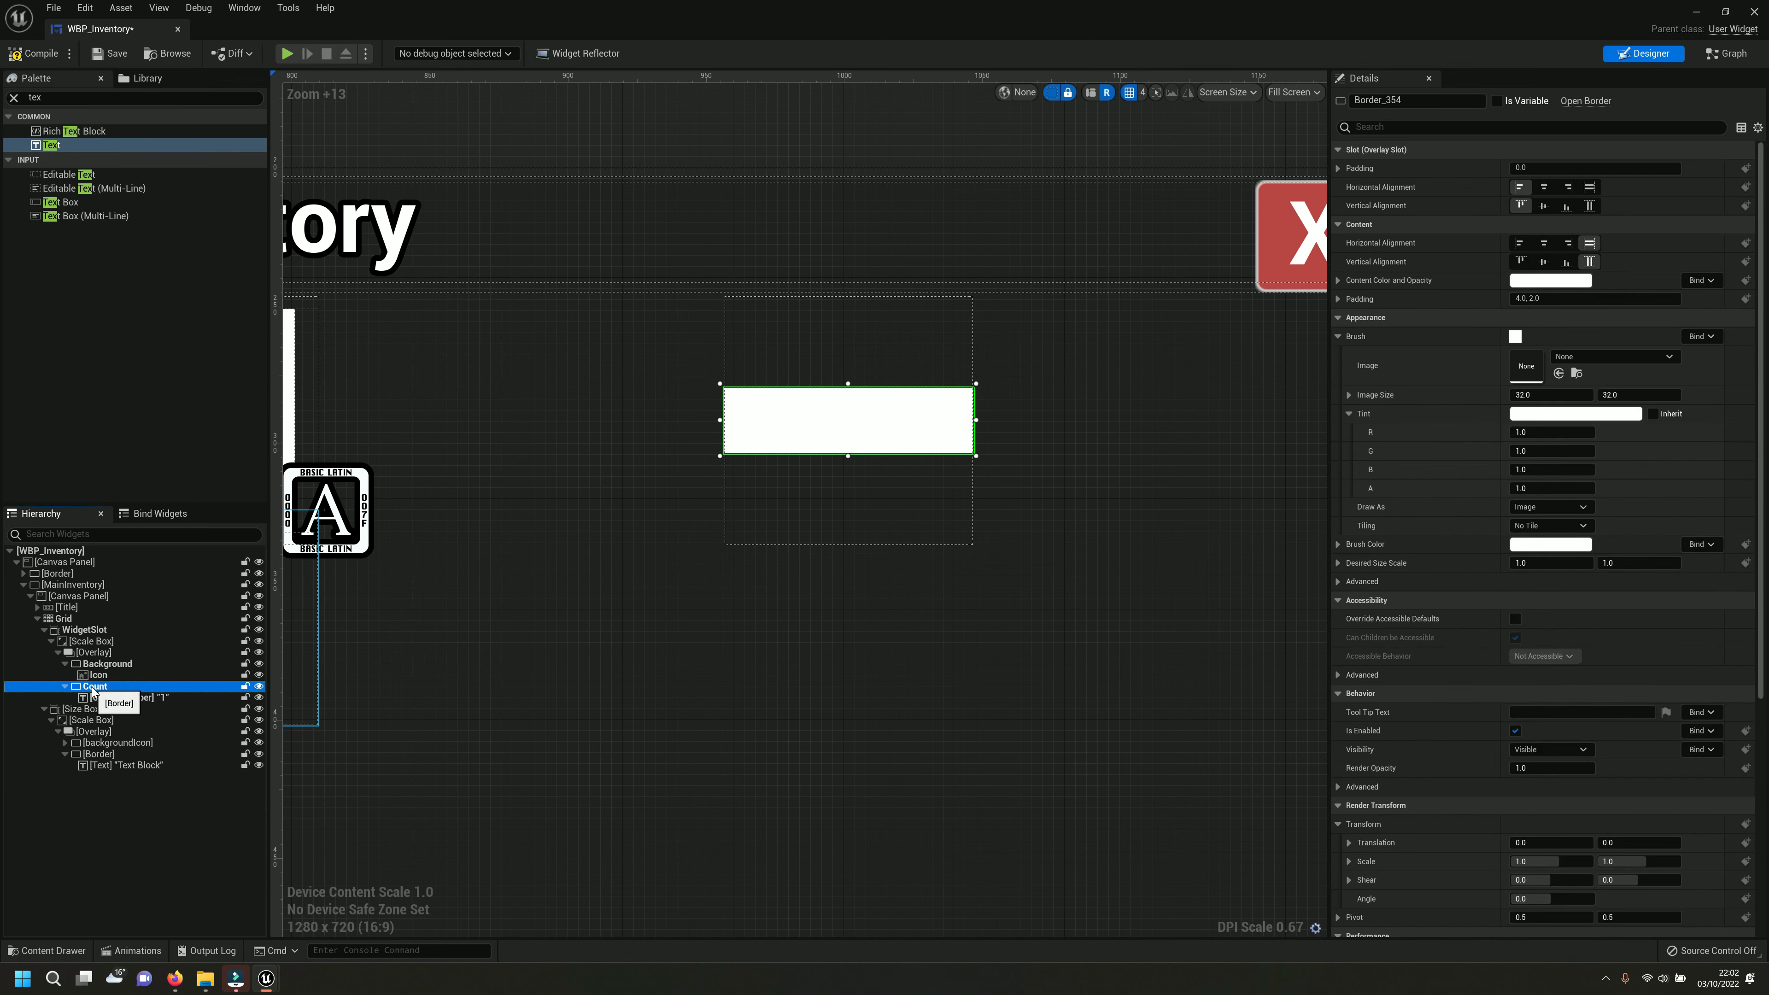